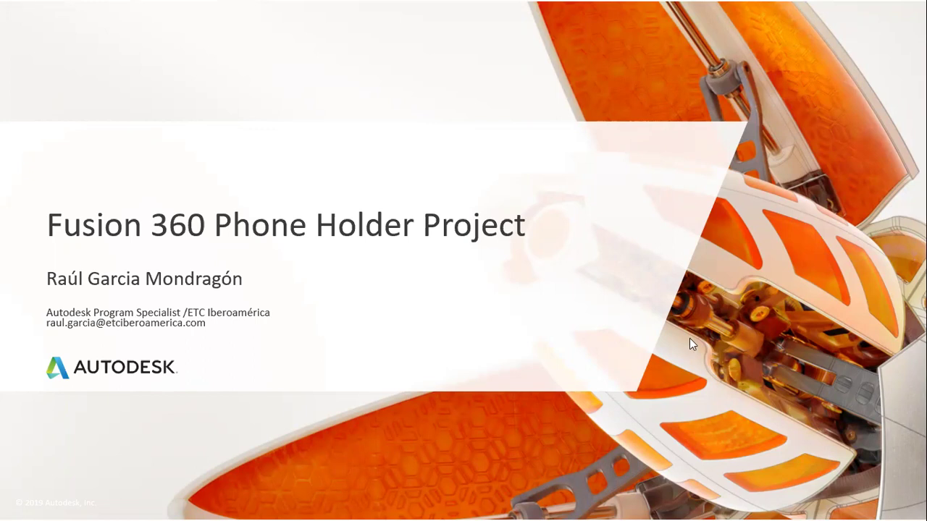
Step: Leave the PowerPoint title slide and bring the Fusion 360 window to the front
{"action": "key", "text": "alt+Tab"}
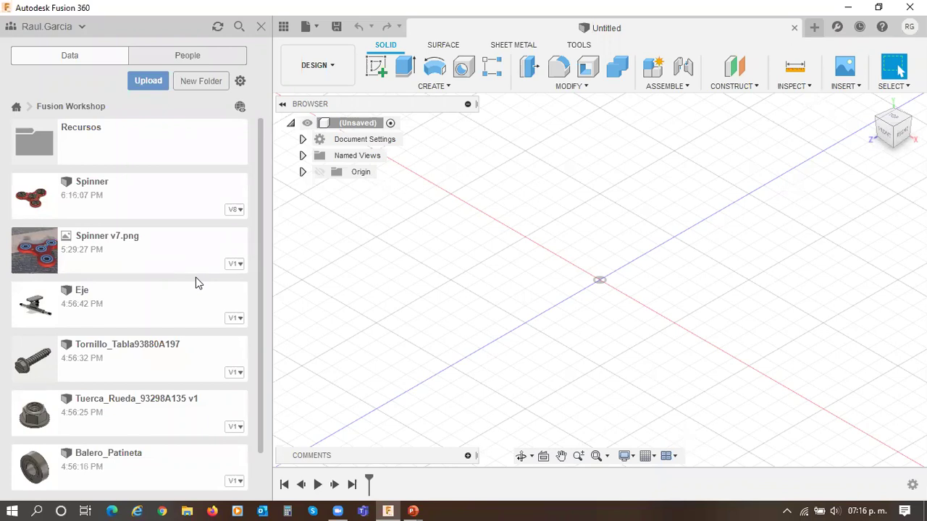
{"action": "scroll", "coordinate": [196, 283], "scroll_direction": "down", "scroll_amount": 1}
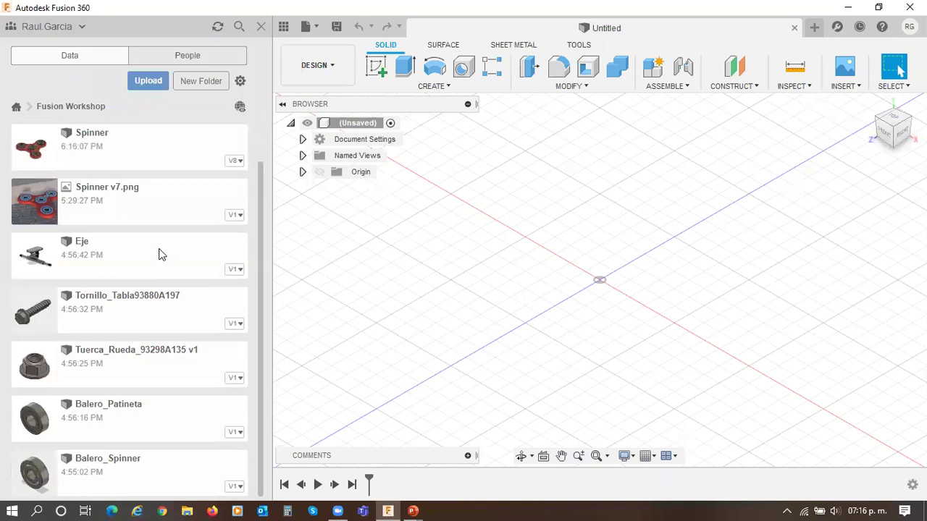
{"action": "scroll", "coordinate": [76, 123], "scroll_direction": "up", "scroll_amount": 3}
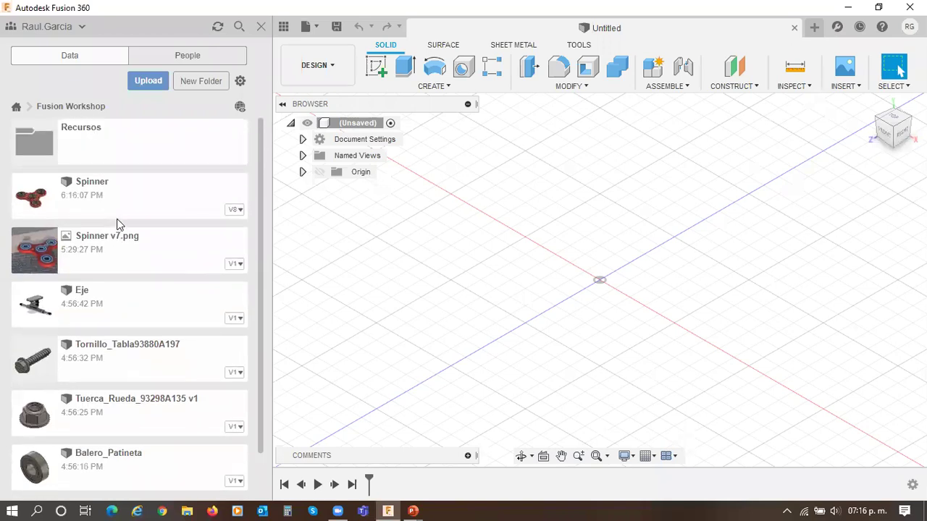
{"action": "double_click", "coordinate": [85, 141]}
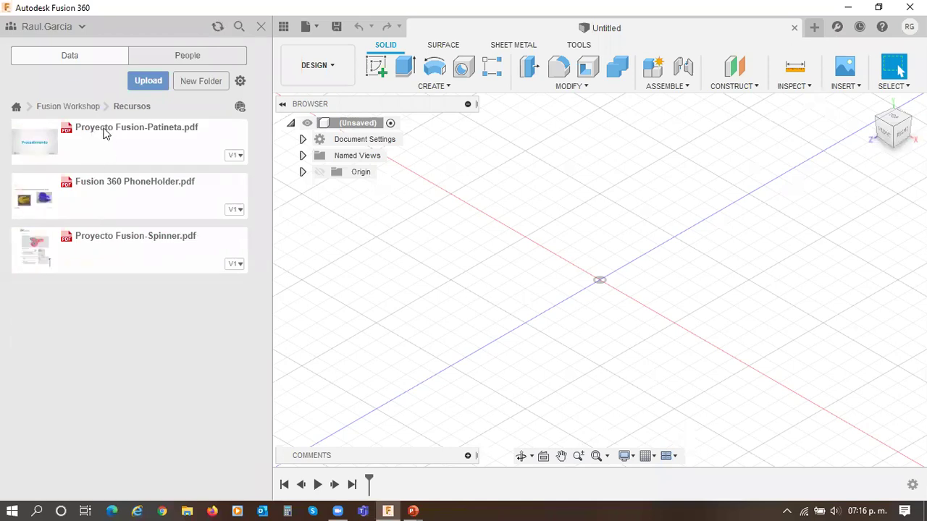
{"action": "left_click", "coordinate": [54, 107]}
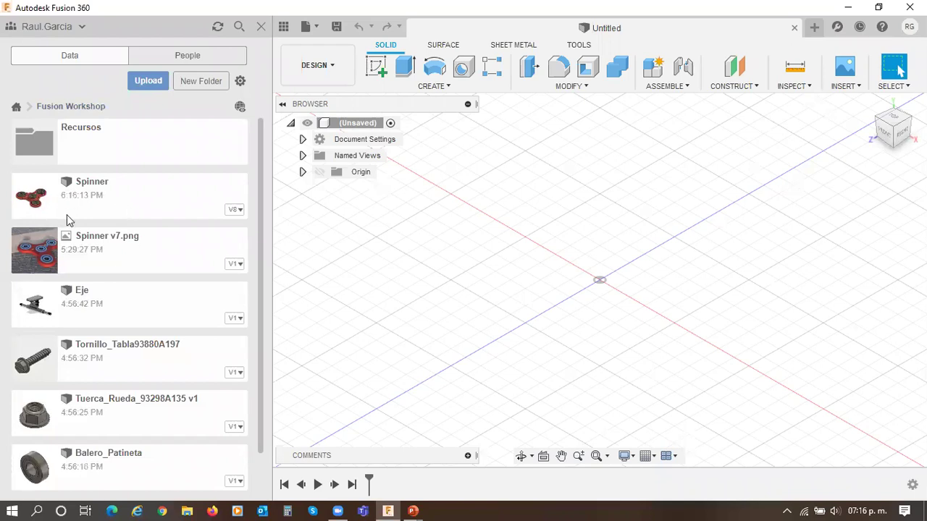
{"action": "scroll", "coordinate": [100, 218], "scroll_direction": "down", "scroll_amount": 1}
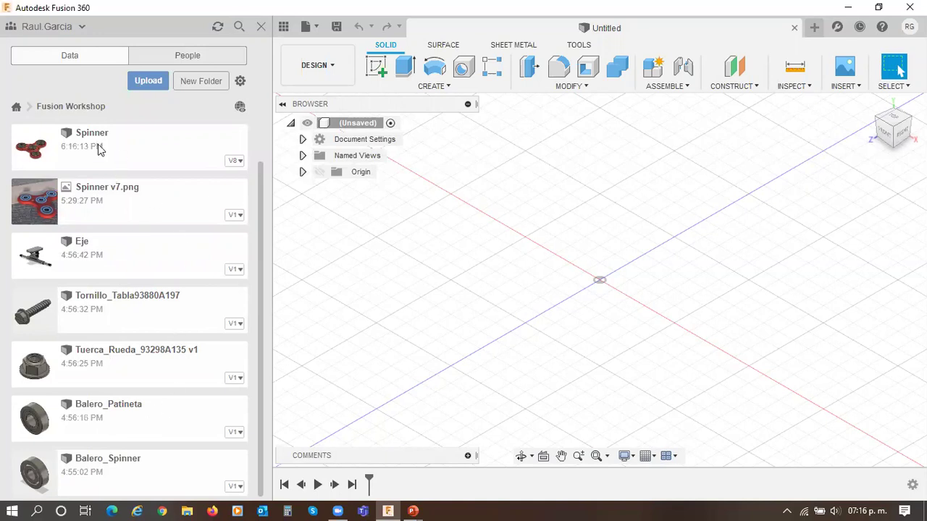
{"action": "scroll", "coordinate": [98, 144], "scroll_direction": "up", "scroll_amount": 1}
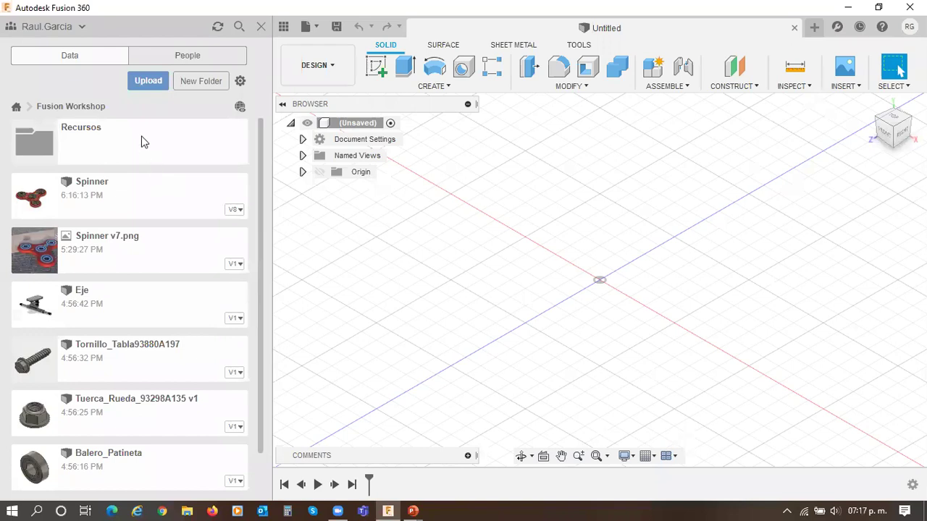
{"action": "left_click", "coordinate": [166, 55]}
Step: Show the project's People list and invite the first two collaborators by pasted e-mail
{"action": "left_click", "coordinate": [166, 56]}
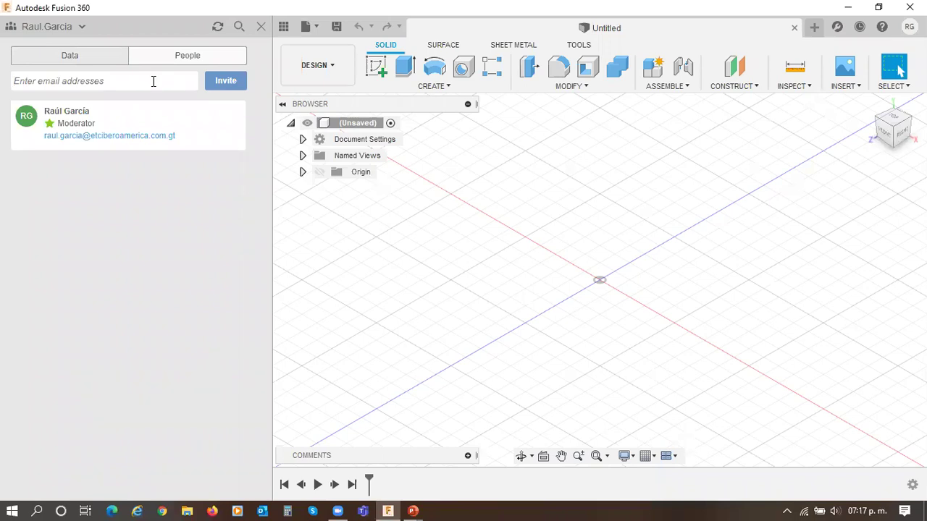
{"action": "key", "text": "ctrl+v"}
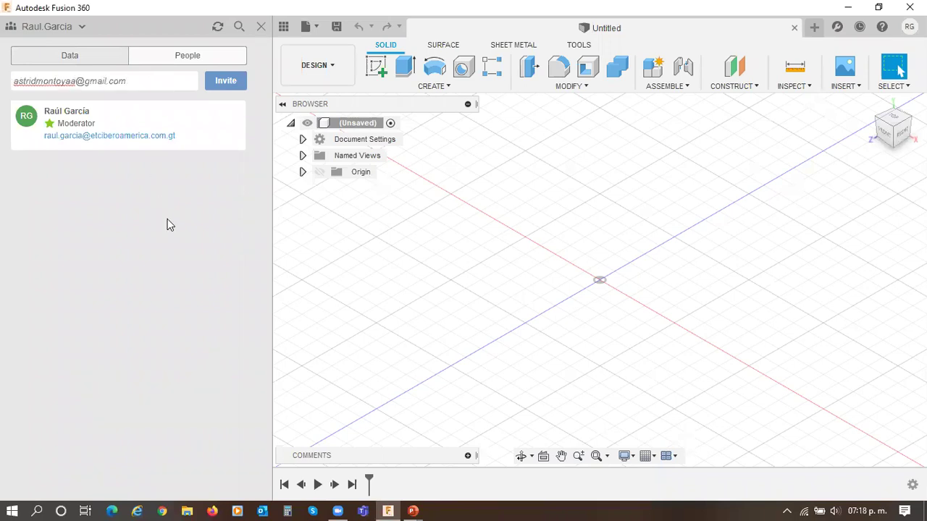
{"action": "left_click", "coordinate": [225, 81]}
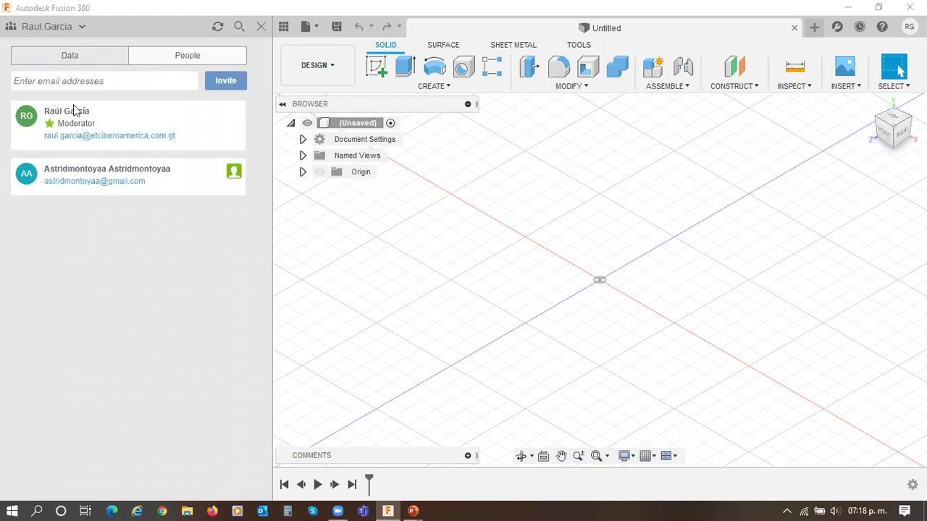
{"action": "left_click", "coordinate": [133, 80]}
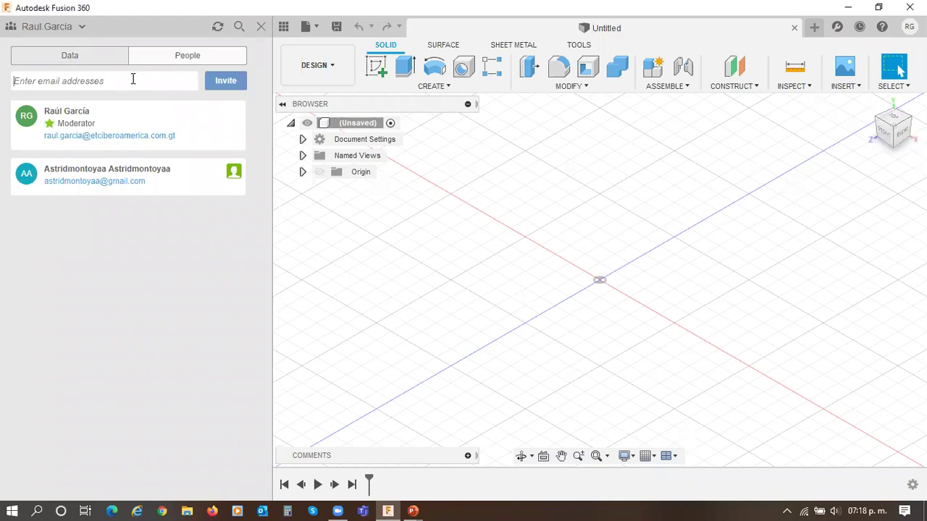
{"action": "key", "text": "ctrl+v"}
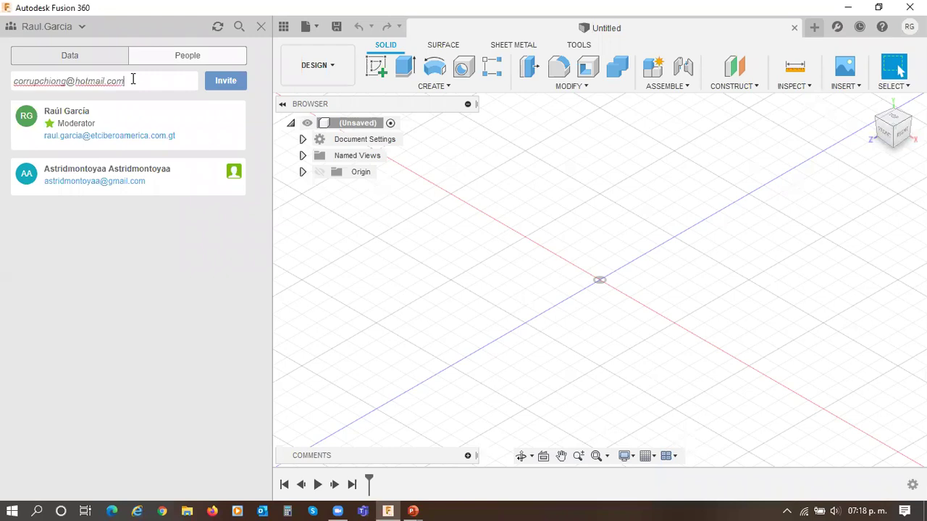
{"action": "left_click", "coordinate": [225, 80]}
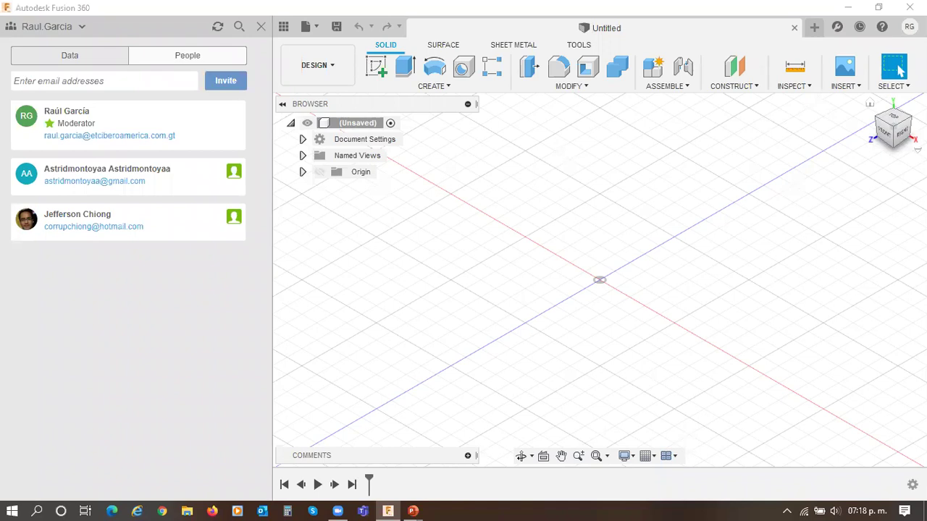
Step: Invite three more collaborators to Fusion Workshop using their pasted e-mail addresses
{"action": "left_click", "coordinate": [157, 82]}
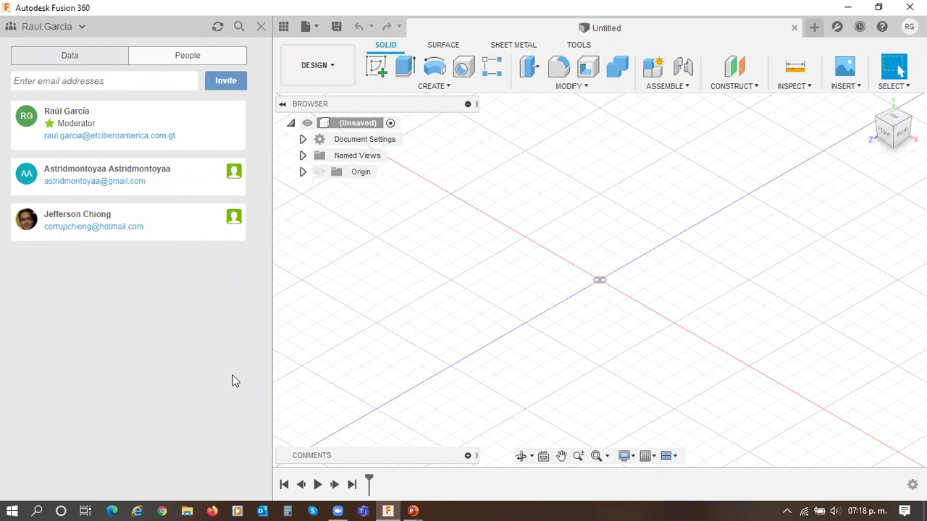
{"action": "key", "text": "ctrl+v"}
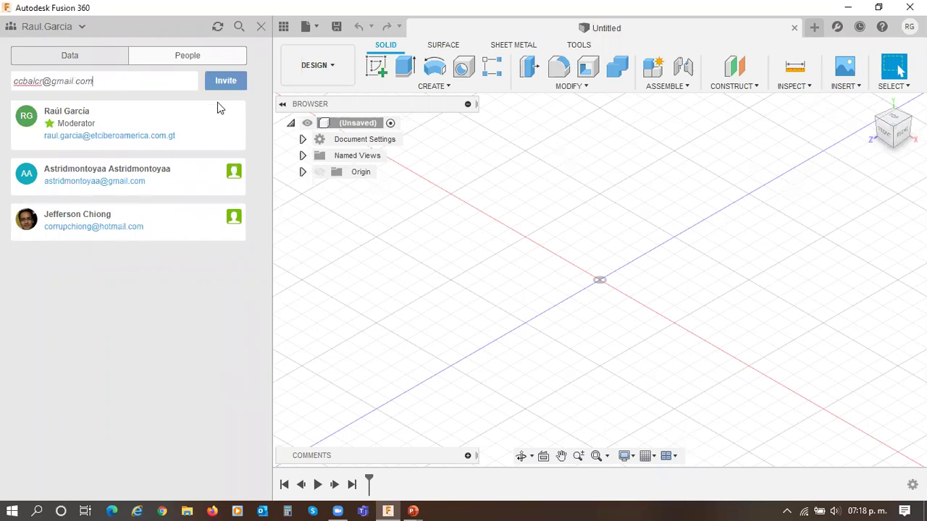
{"action": "left_click", "coordinate": [226, 82]}
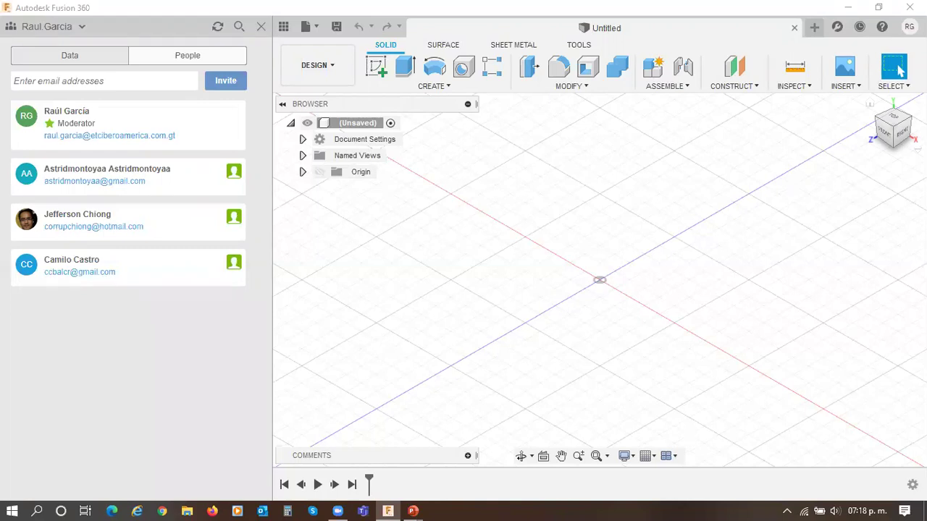
{"action": "left_click", "coordinate": [137, 82]}
{"action": "key", "text": "ctrl+v"}
{"action": "left_click", "coordinate": [216, 84]}
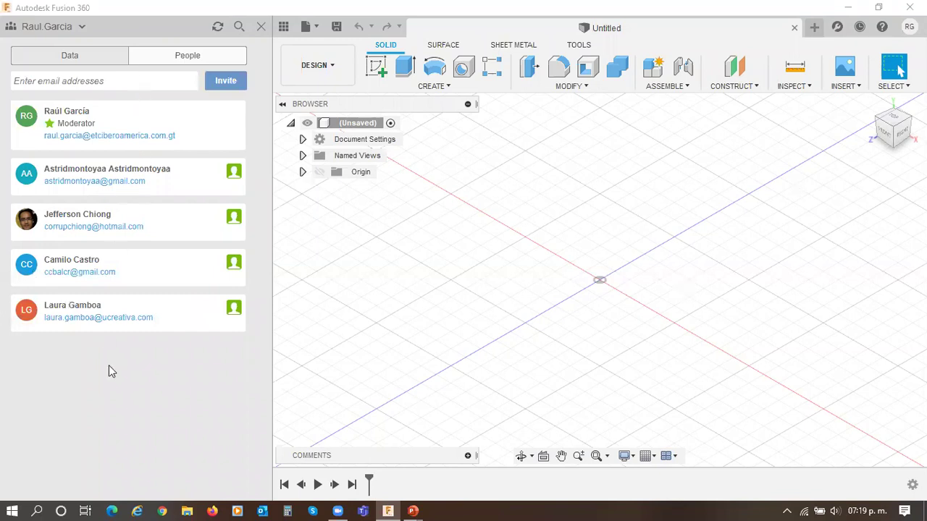
{"action": "key", "text": "ctrl+v"}
{"action": "left_click", "coordinate": [222, 80]}
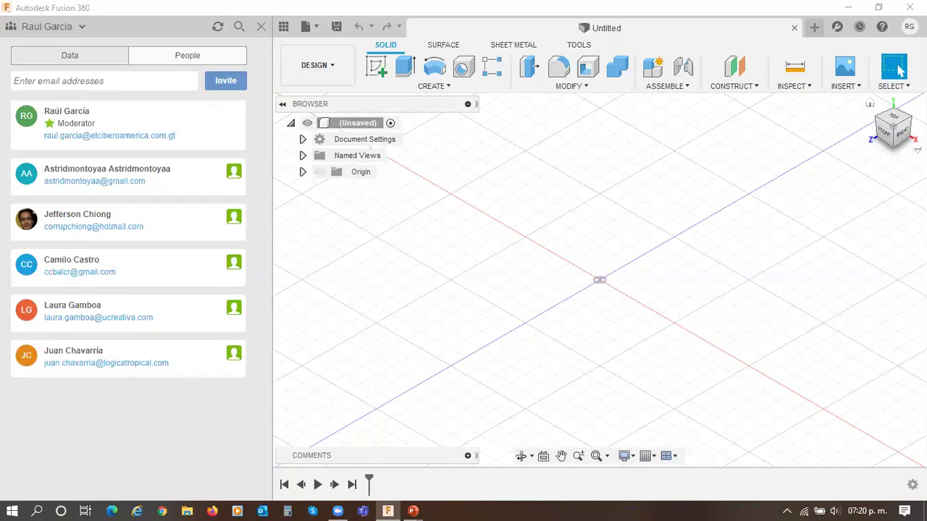
Step: Send four more invitations from the People list using pasted collaborator e-mail addresses
{"action": "left_click", "coordinate": [120, 81]}
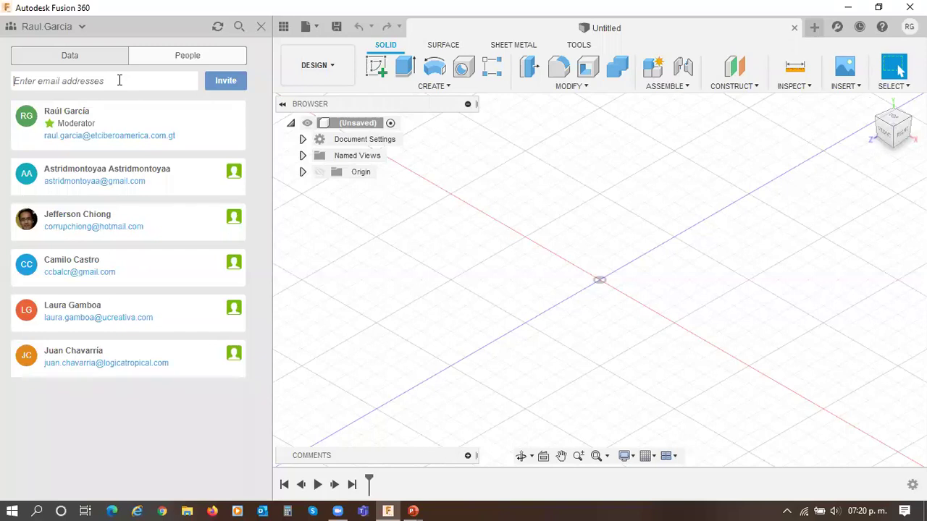
{"action": "key", "text": "ctrl+v"}
{"action": "left_click", "coordinate": [224, 80]}
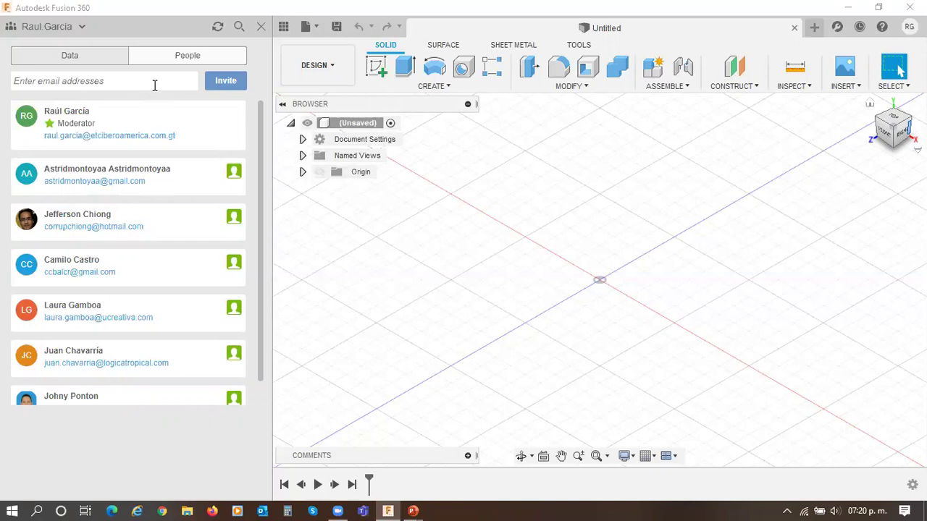
{"action": "left_click", "coordinate": [220, 82]}
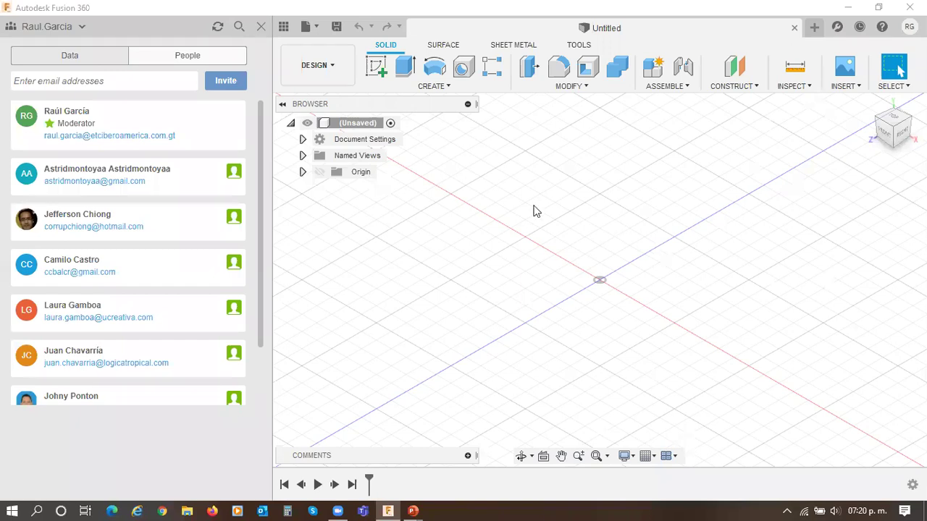
{"action": "left_click", "coordinate": [157, 81]}
{"action": "key", "text": "ctrl+v"}
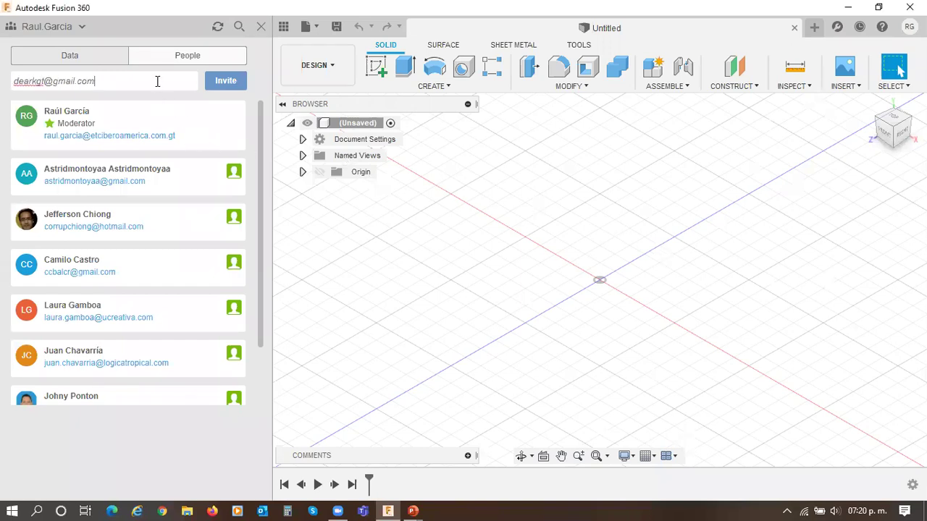
{"action": "left_click", "coordinate": [226, 81]}
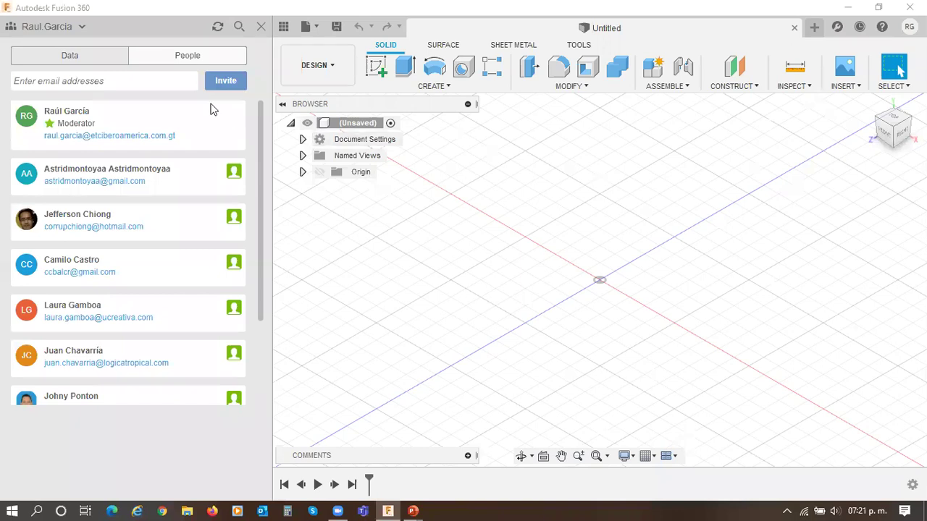
{"action": "left_click", "coordinate": [145, 84]}
{"action": "key", "text": "ctrl+v"}
{"action": "left_click", "coordinate": [217, 86]}
Step: Scroll through the longer member list, then return to the Fusion Workshop files
{"action": "scroll", "coordinate": [154, 264], "scroll_direction": "down", "scroll_amount": 1}
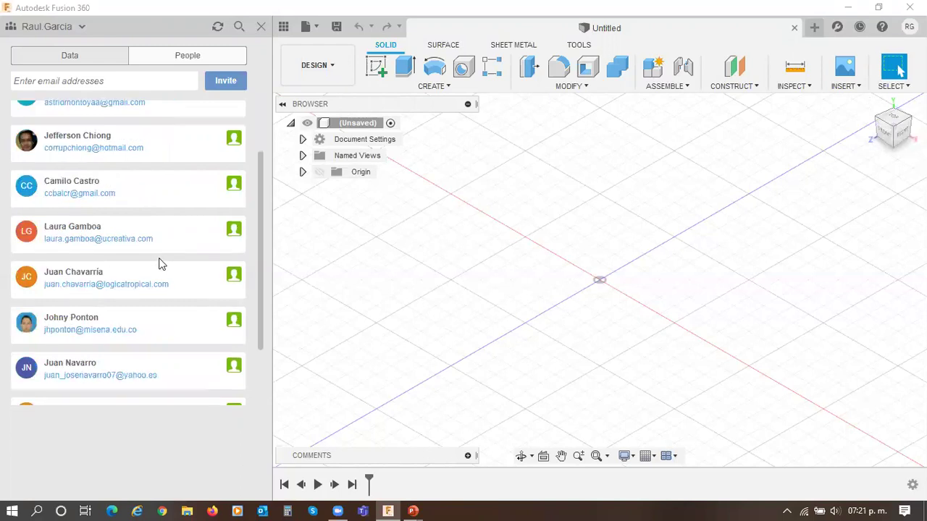
{"action": "scroll", "coordinate": [160, 264], "scroll_direction": "down", "scroll_amount": 1}
{"action": "scroll", "coordinate": [161, 264], "scroll_direction": "up", "scroll_amount": 2}
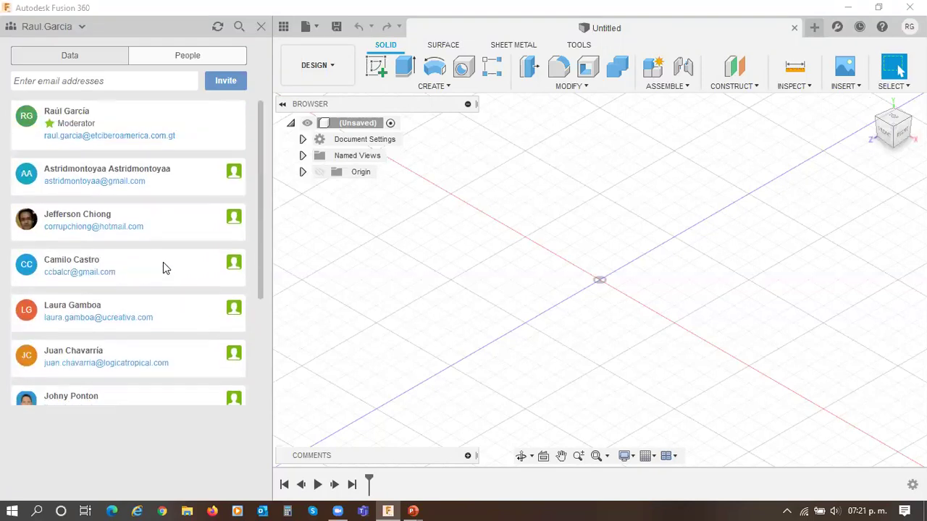
{"action": "scroll", "coordinate": [173, 311], "scroll_direction": "down", "scroll_amount": 2}
{"action": "scroll", "coordinate": [176, 315], "scroll_direction": "up", "scroll_amount": 2}
{"action": "scroll", "coordinate": [112, 289], "scroll_direction": "down", "scroll_amount": 1}
{"action": "scroll", "coordinate": [137, 295], "scroll_direction": "down", "scroll_amount": 1}
{"action": "scroll", "coordinate": [145, 290], "scroll_direction": "up", "scroll_amount": 2}
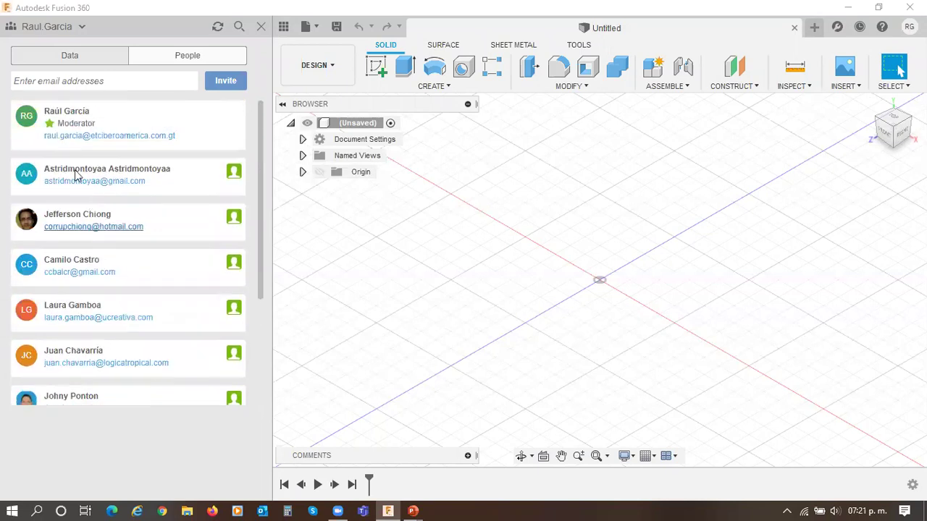
{"action": "left_click", "coordinate": [45, 61]}
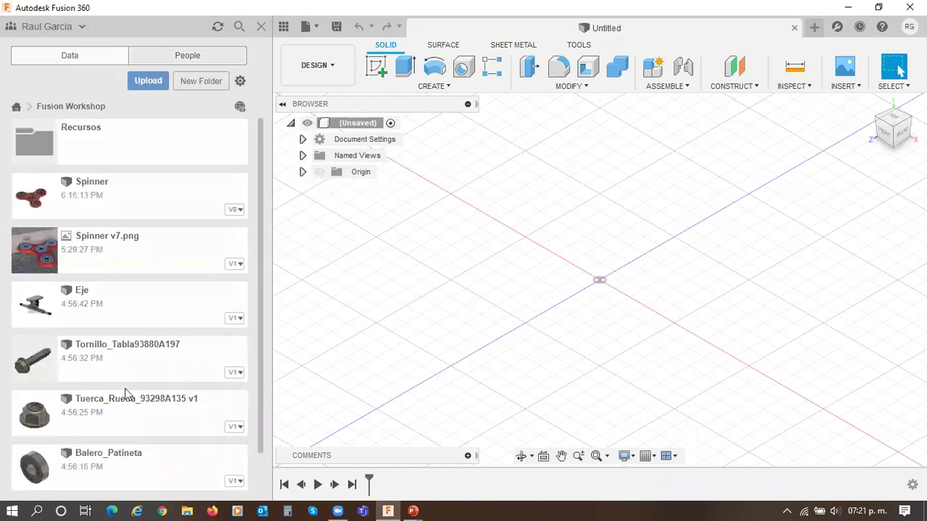
Step: Open the team-name dropdown to list 'Teams you are a member of'
{"action": "scroll", "coordinate": [123, 369], "scroll_direction": "down", "scroll_amount": 1}
{"action": "scroll", "coordinate": [123, 351], "scroll_direction": "up", "scroll_amount": 1}
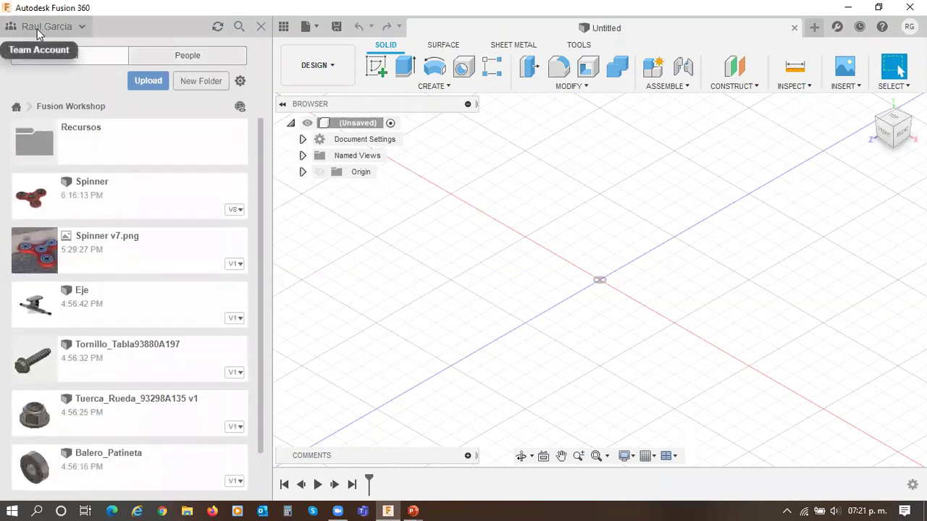
{"action": "left_click", "coordinate": [83, 27]}
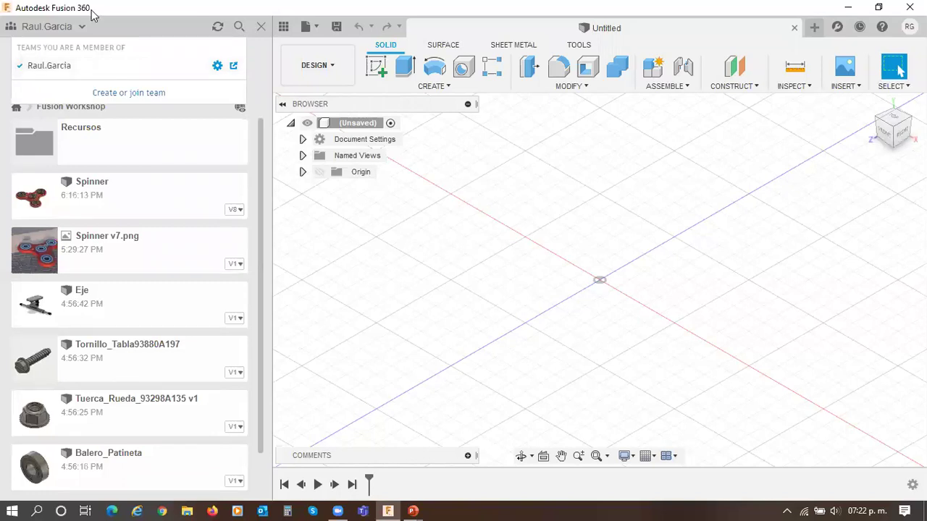
Step: Open the project in Fusion Team on the web in a maximized Chrome window
{"action": "left_click", "coordinate": [234, 66]}
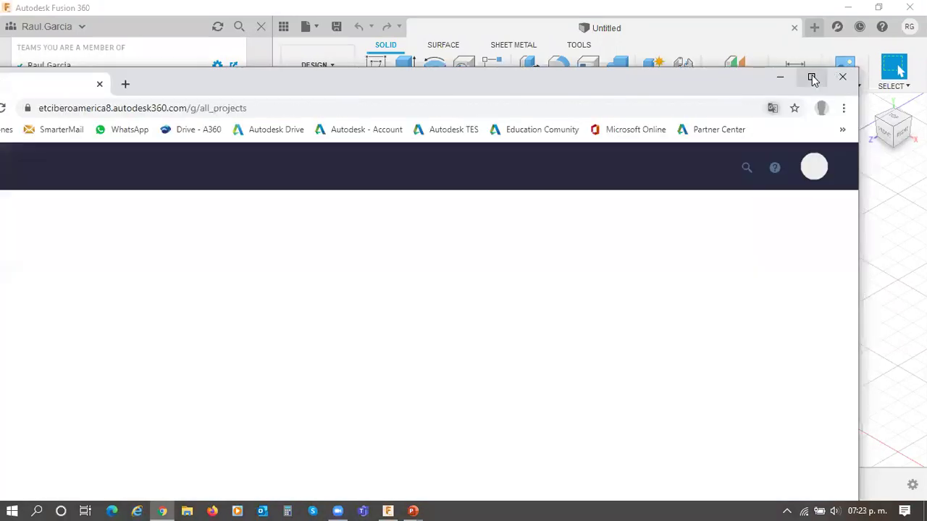
{"action": "left_click", "coordinate": [812, 77]}
{"action": "left_click", "coordinate": [882, 94]}
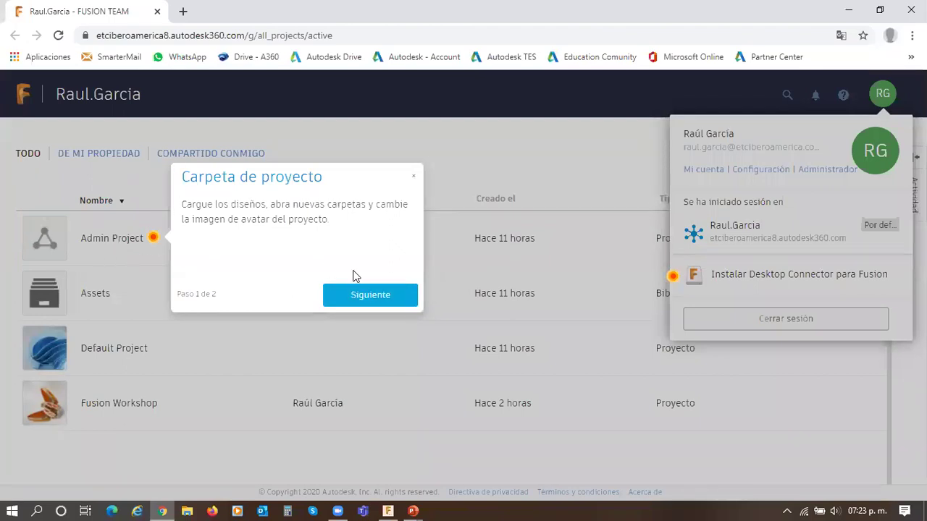
Step: Step through and dismiss the onboarding tips with Siguiente and Listo
{"action": "left_click", "coordinate": [366, 294]}
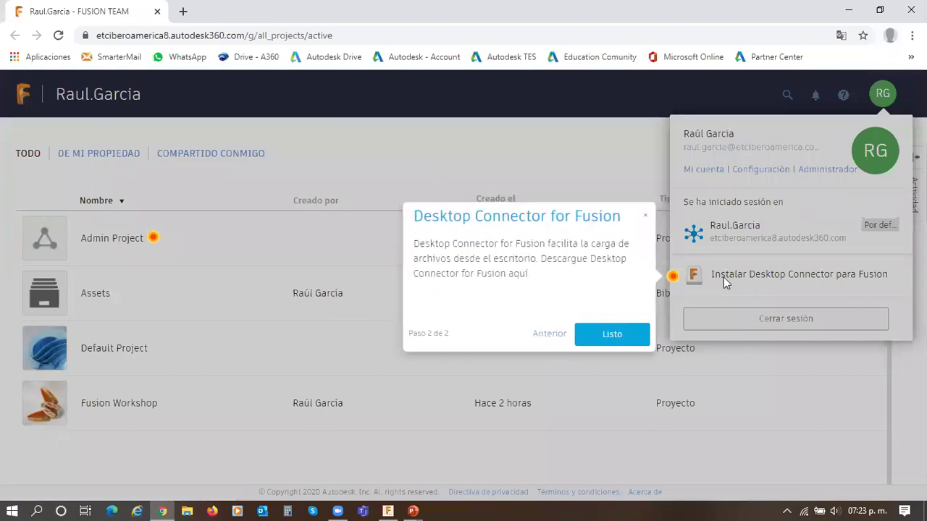
{"action": "left_click", "coordinate": [612, 339]}
{"action": "left_click", "coordinate": [611, 337]}
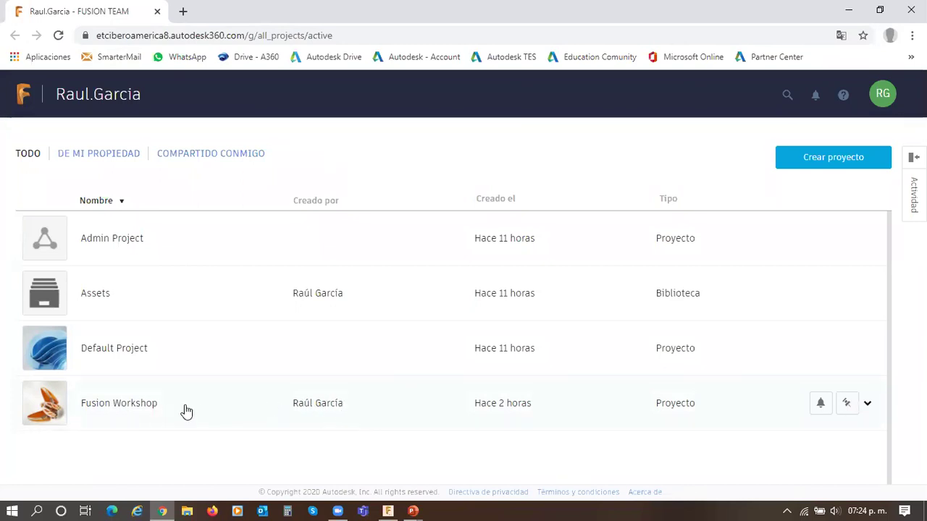
Step: Open Fusion Workshop, switch its contents to grid view, and open the Recursos folder
{"action": "left_click", "coordinate": [129, 406]}
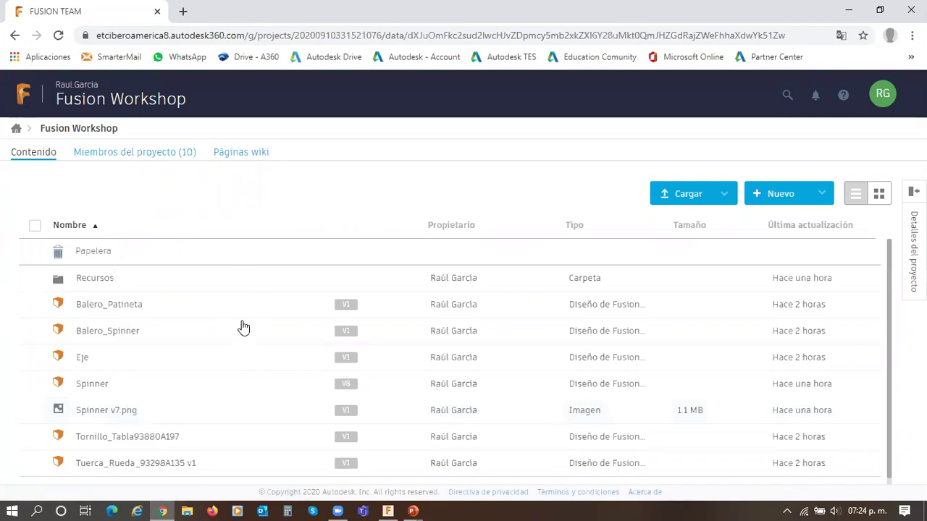
{"action": "left_click", "coordinate": [878, 193]}
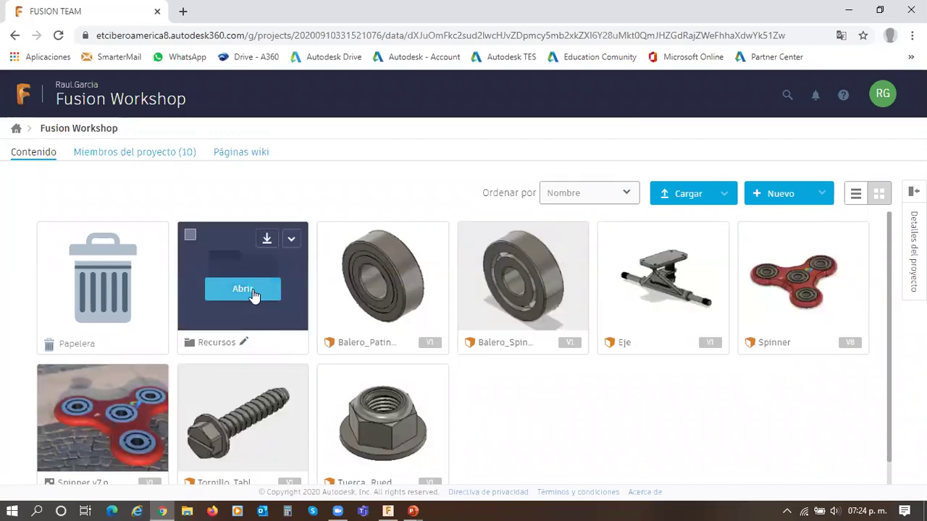
{"action": "left_click", "coordinate": [253, 289]}
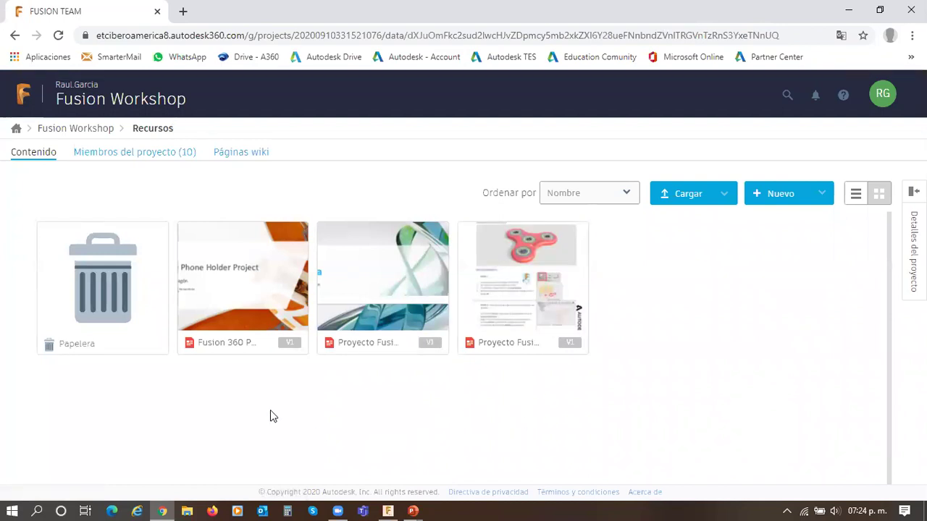
Step: Look over the three Recursos PDFs and Cargar options, then open 'Miembros del proyecto (10)'
{"action": "mouse_move", "coordinate": [236, 312]}
{"action": "mouse_move", "coordinate": [219, 352]}
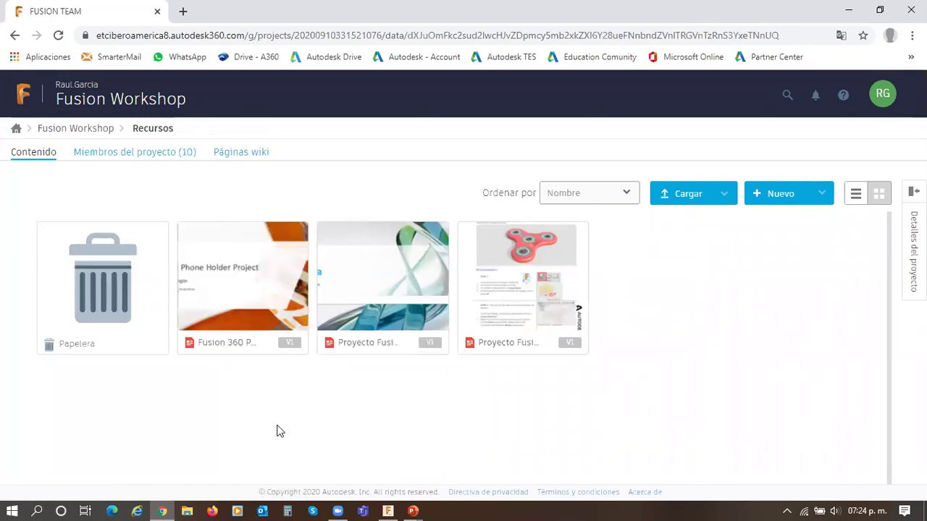
{"action": "mouse_move", "coordinate": [389, 352]}
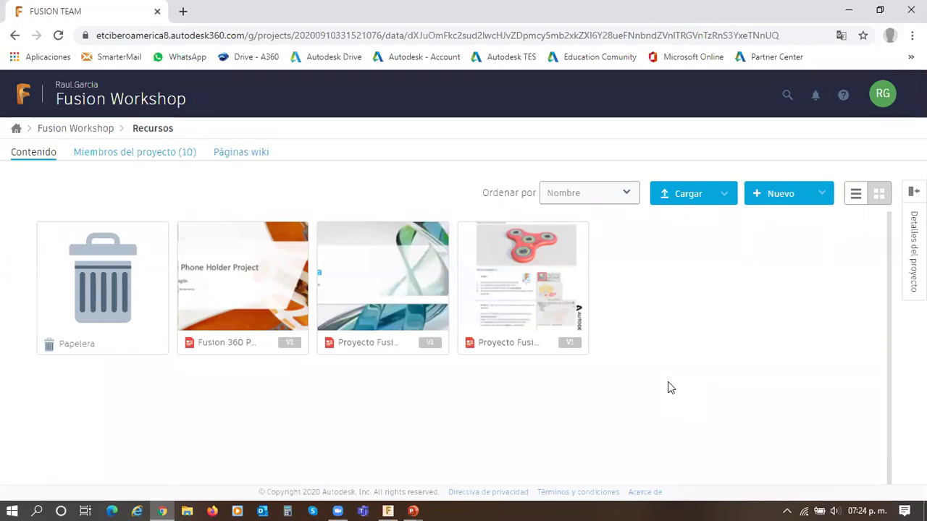
{"action": "mouse_move", "coordinate": [244, 289]}
{"action": "left_click", "coordinate": [684, 197]}
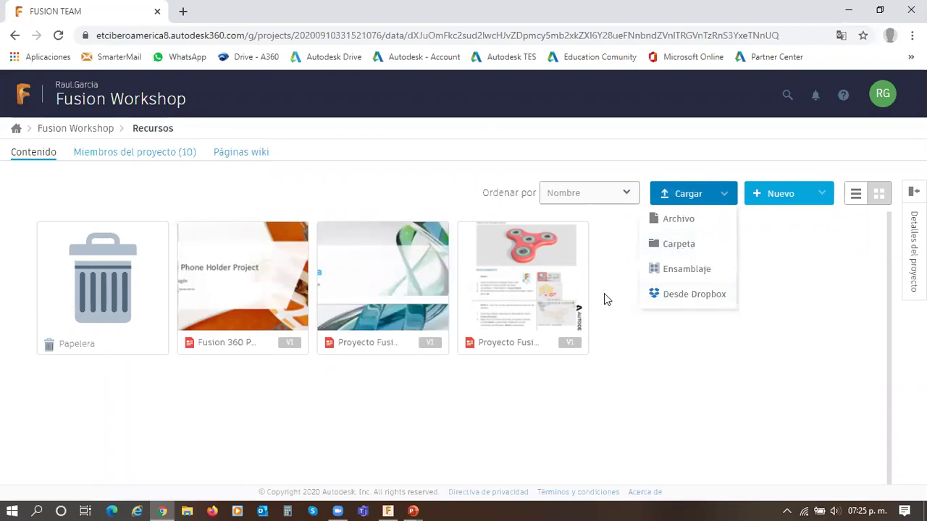
{"action": "left_click", "coordinate": [660, 369]}
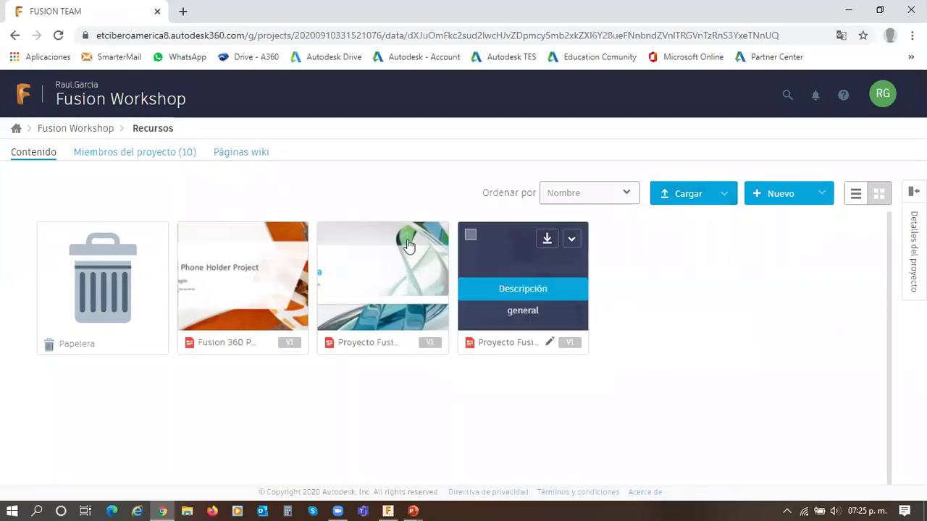
{"action": "left_click", "coordinate": [136, 160]}
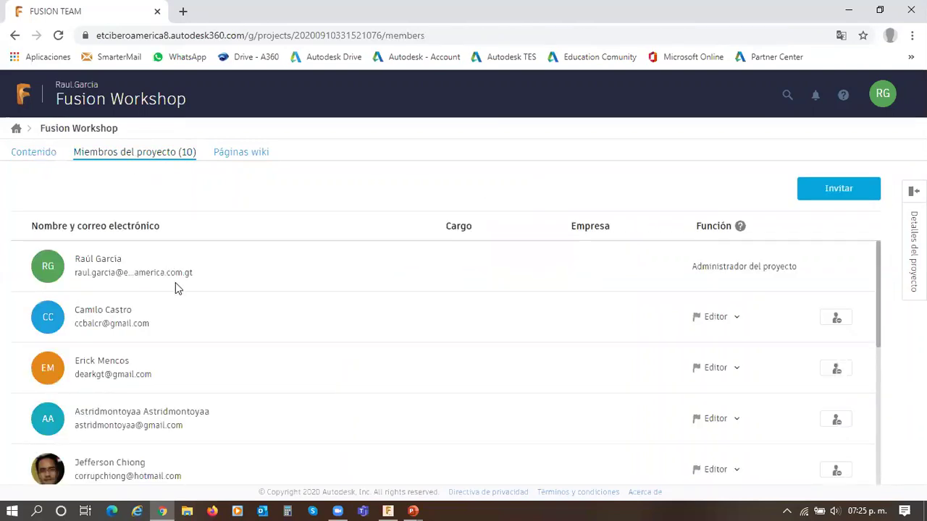
Step: Scroll through the ten project members, then go back to the Contenido tab
{"action": "scroll", "coordinate": [221, 331], "scroll_direction": "down", "scroll_amount": 3}
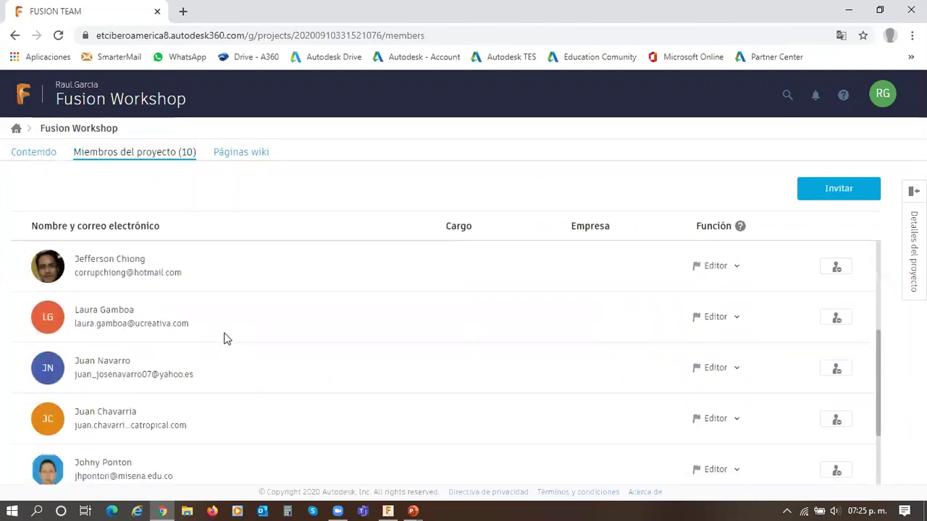
{"action": "scroll", "coordinate": [227, 345], "scroll_direction": "down", "scroll_amount": 2}
{"action": "scroll", "coordinate": [227, 393], "scroll_direction": "up", "scroll_amount": 5}
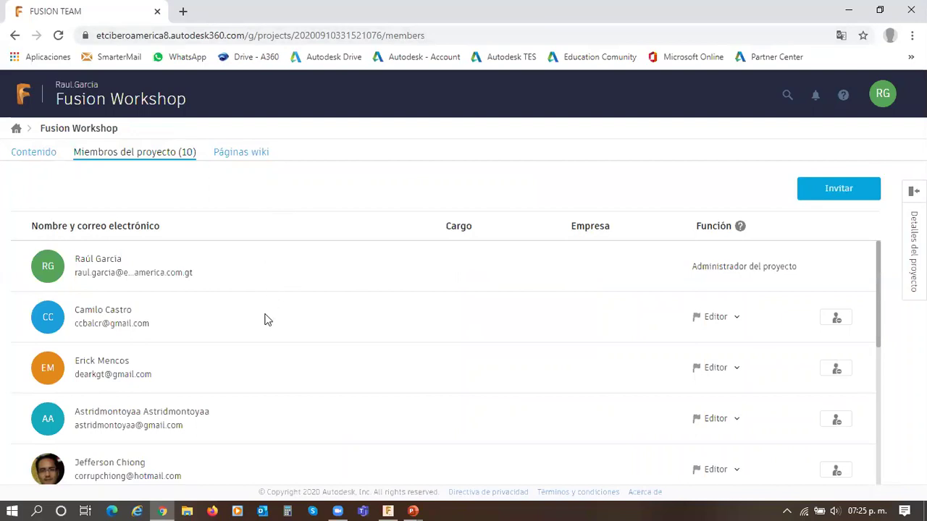
{"action": "scroll", "coordinate": [285, 370], "scroll_direction": "down", "scroll_amount": 5}
{"action": "scroll", "coordinate": [288, 373], "scroll_direction": "up", "scroll_amount": 5}
{"action": "left_click", "coordinate": [37, 156]}
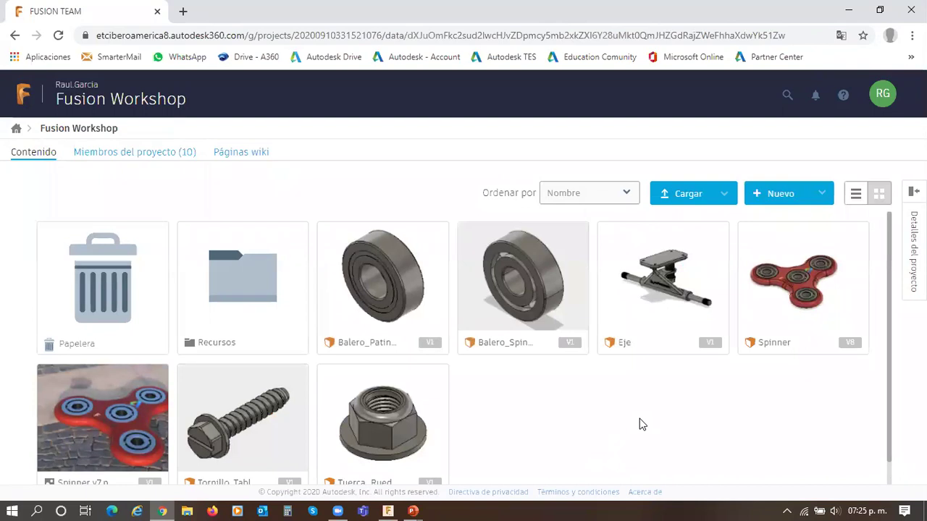
Step: Return to Fusion 360, close the team list, and scroll the Fusion Workshop file list
{"action": "left_click", "coordinate": [388, 510]}
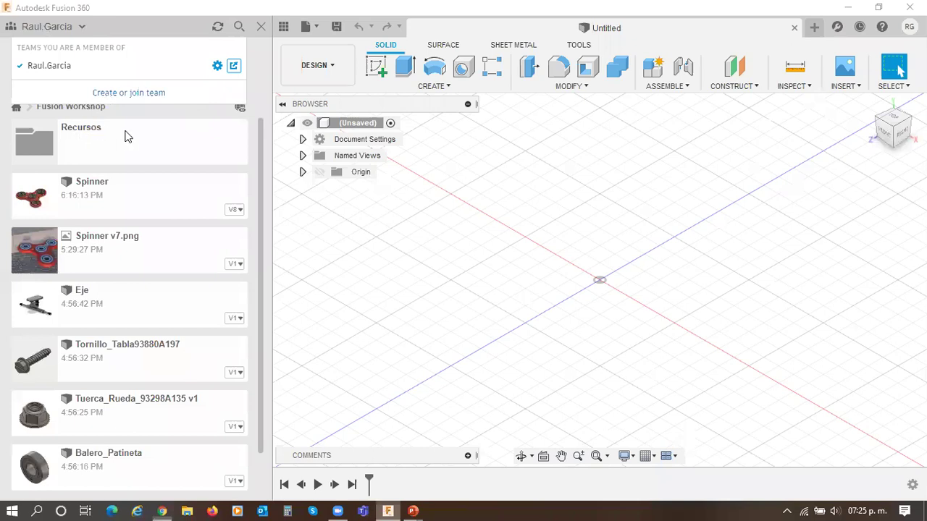
{"action": "left_click", "coordinate": [195, 82]}
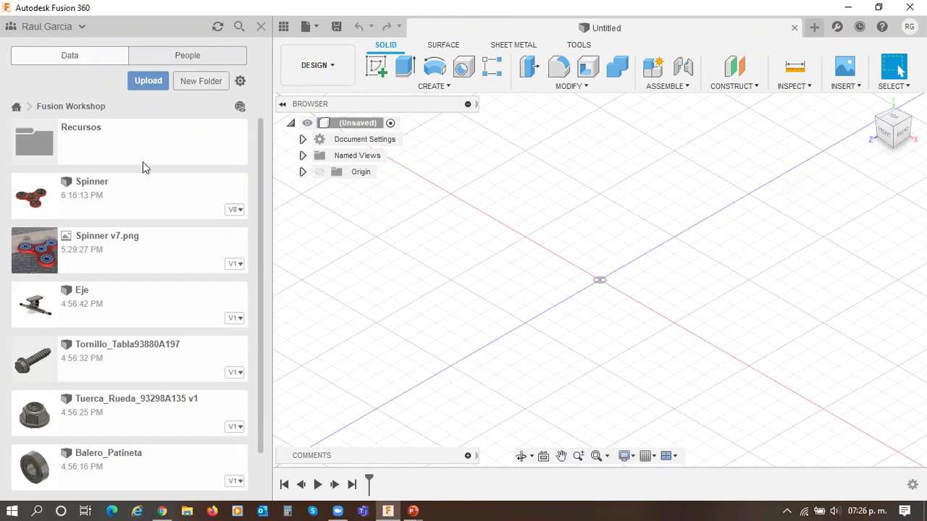
{"action": "scroll", "coordinate": [131, 450], "scroll_direction": "down", "scroll_amount": 1}
{"action": "scroll", "coordinate": [131, 449], "scroll_direction": "down", "scroll_amount": 1}
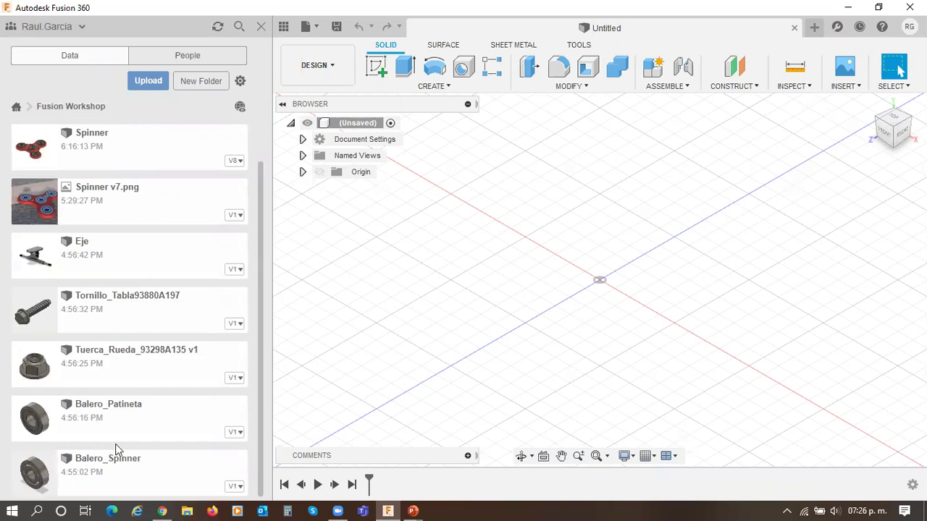
{"action": "scroll", "coordinate": [123, 431], "scroll_direction": "up", "scroll_amount": 1}
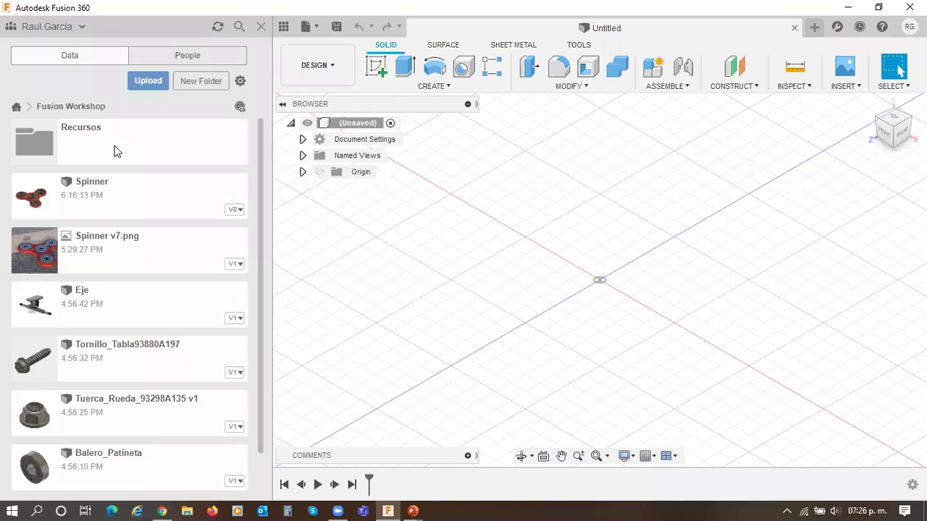
Step: Create a folder named with the owner's first name, open it, return, and open the project online
{"action": "left_click", "coordinate": [196, 80]}
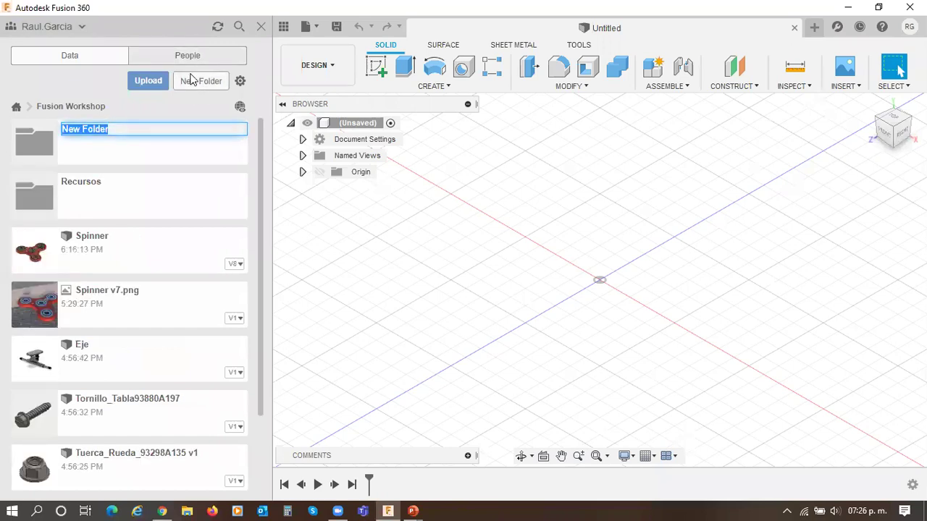
{"action": "type", "text": "Raul"}
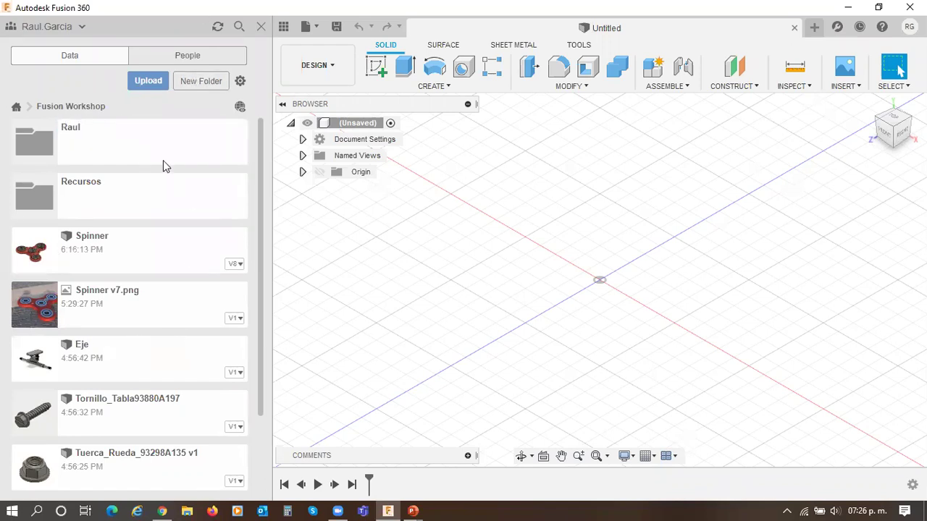
{"action": "double_click", "coordinate": [110, 145]}
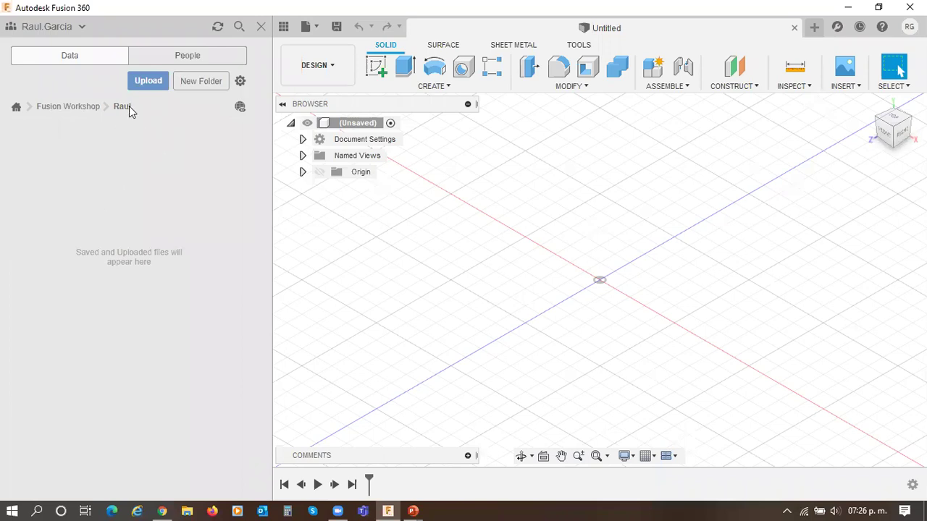
{"action": "left_click", "coordinate": [62, 109]}
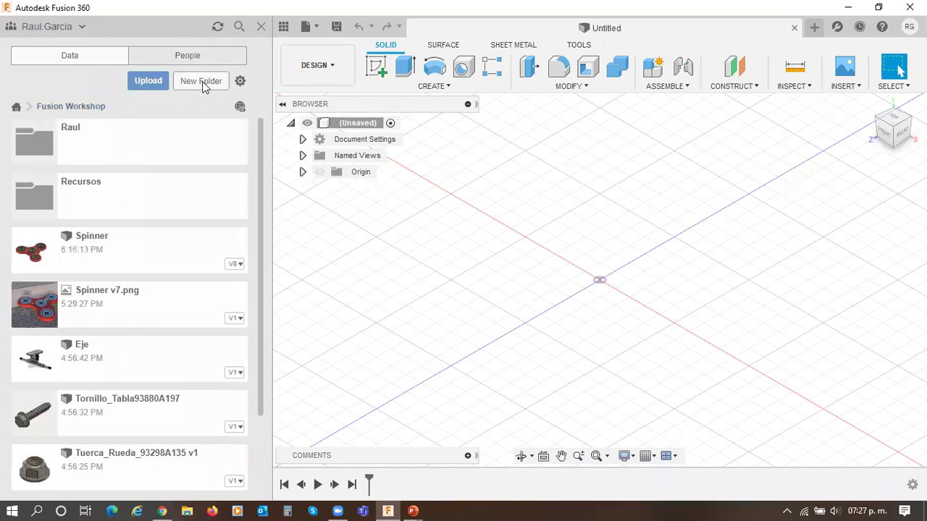
{"action": "left_click", "coordinate": [241, 108]}
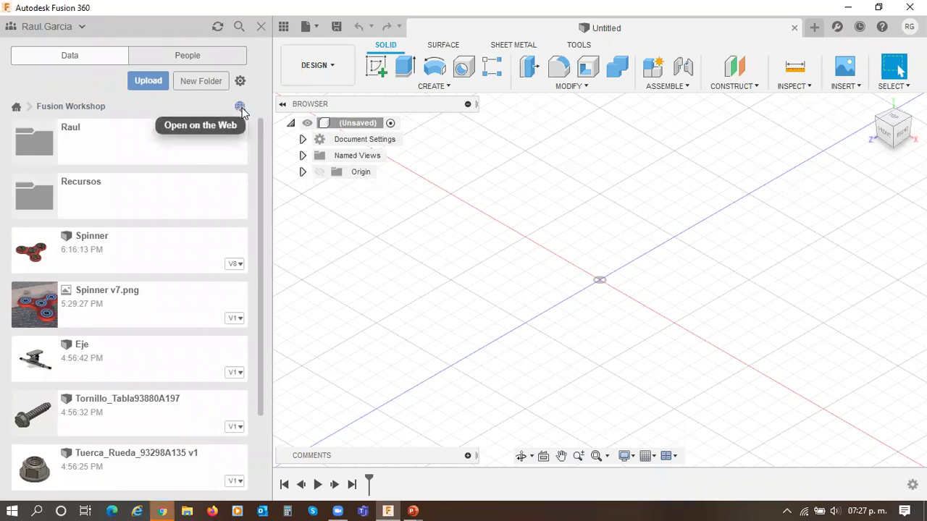
Step: In Fusion Workshop, create a folder named with the owner's full name via Nuevo > Carpeta
{"action": "left_click", "coordinate": [167, 504]}
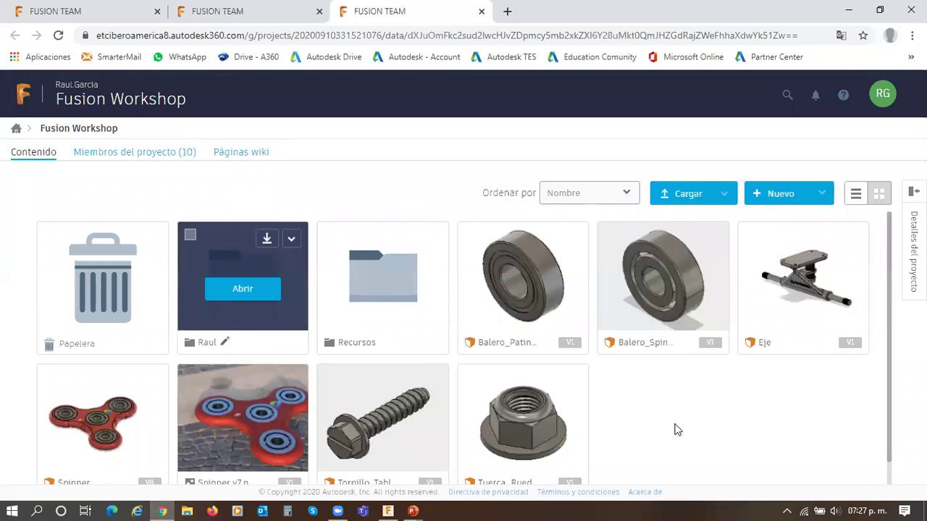
{"action": "left_click", "coordinate": [771, 196]}
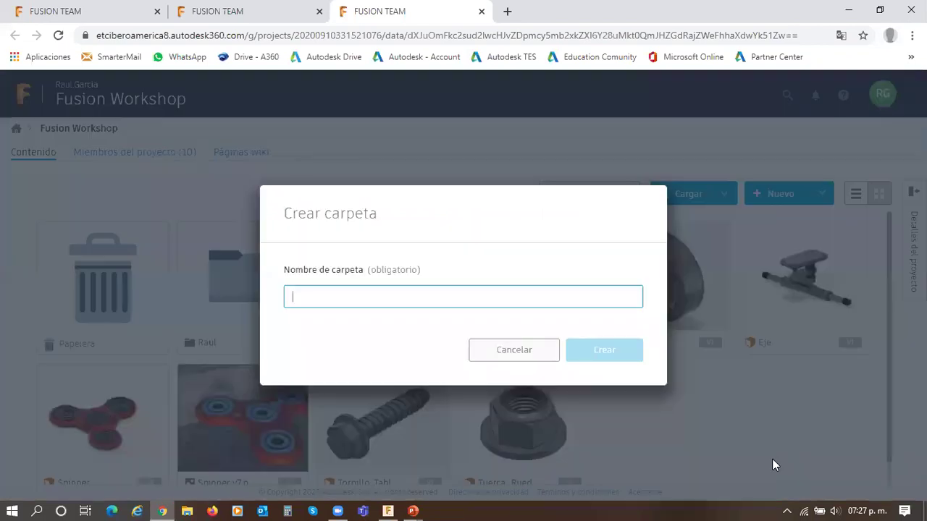
{"action": "type", "text": "Raul Garcia"}
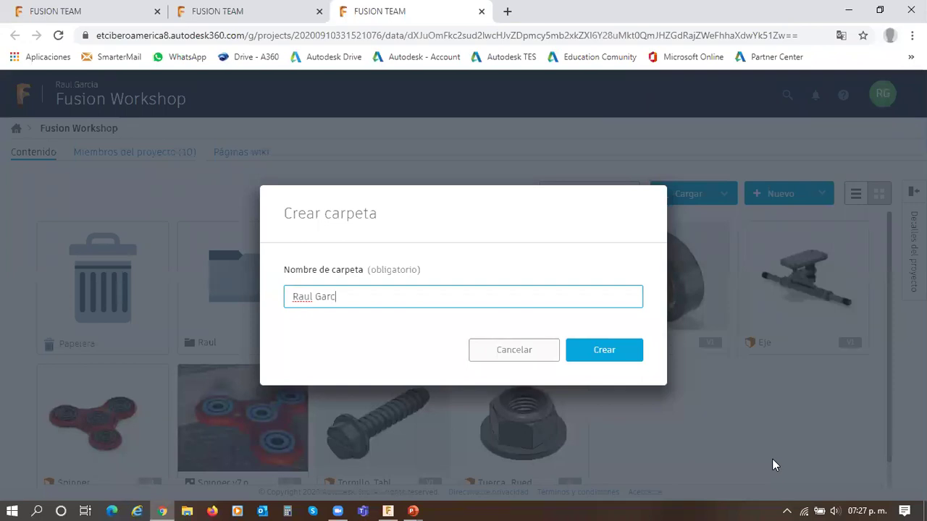
{"action": "left_click", "coordinate": [607, 349]}
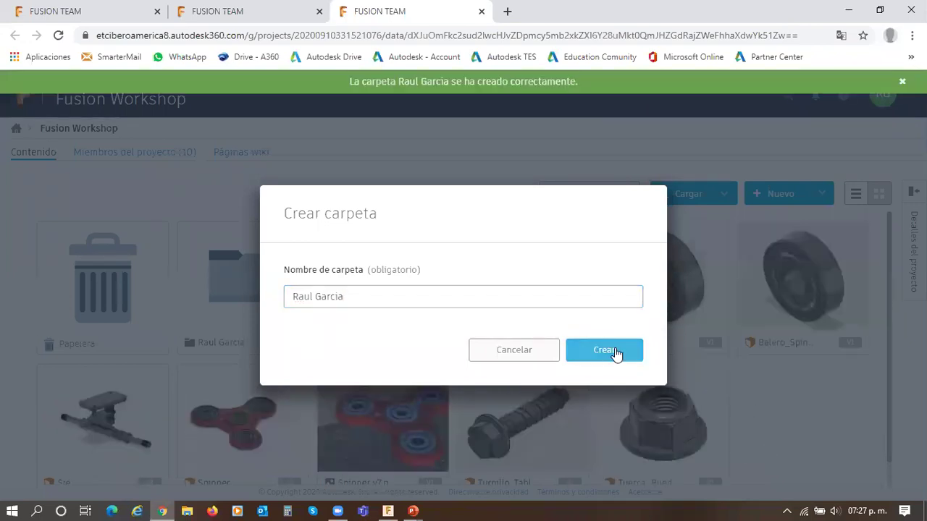
{"action": "left_click", "coordinate": [244, 337]}
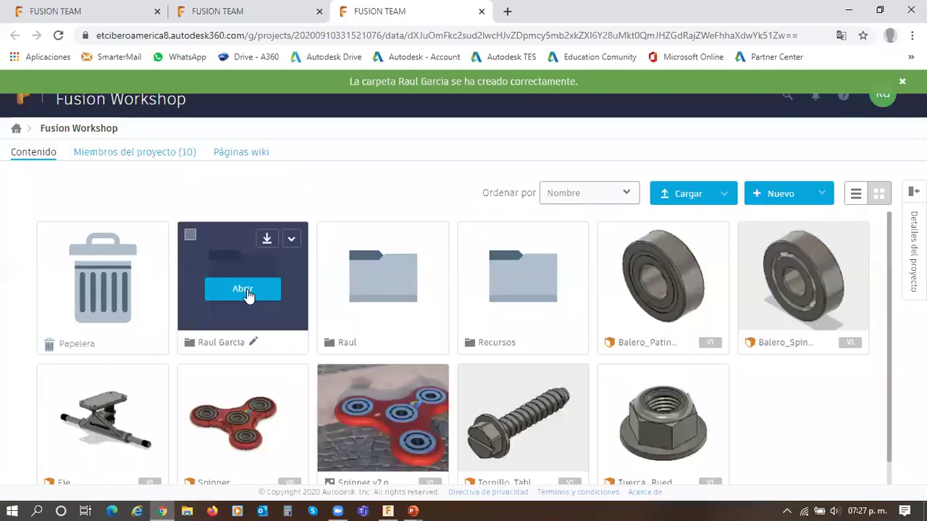
Step: Open the new personal folder, then scroll through the ten project members and their Editor roles
{"action": "left_click", "coordinate": [248, 293]}
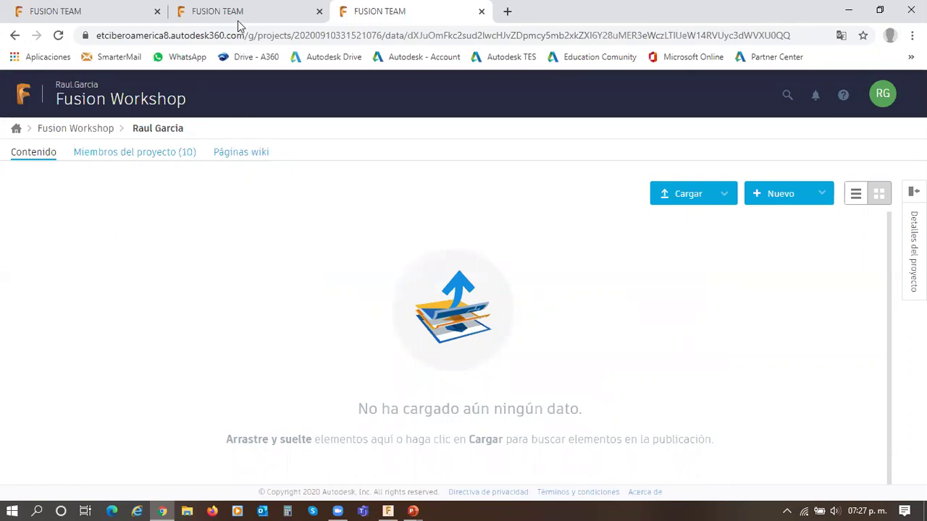
{"action": "left_click", "coordinate": [147, 158]}
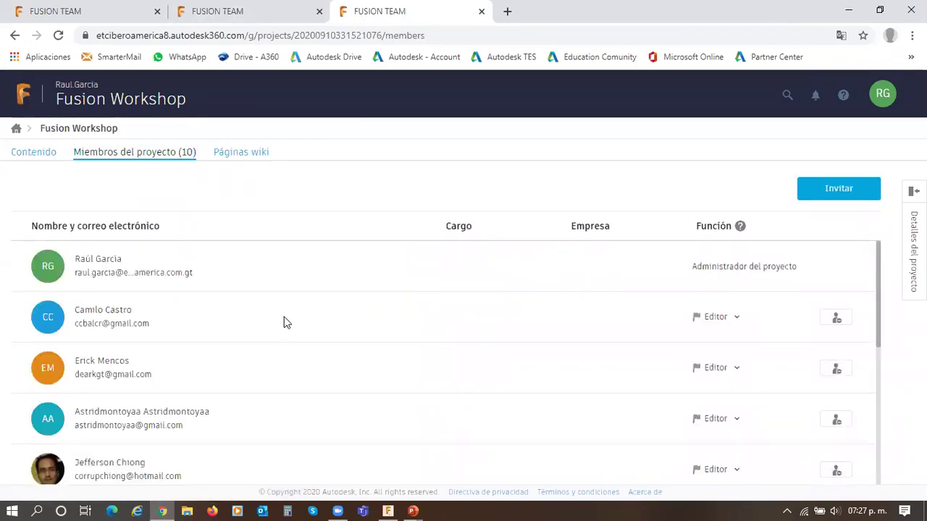
{"action": "scroll", "coordinate": [284, 317], "scroll_direction": "down", "scroll_amount": 1}
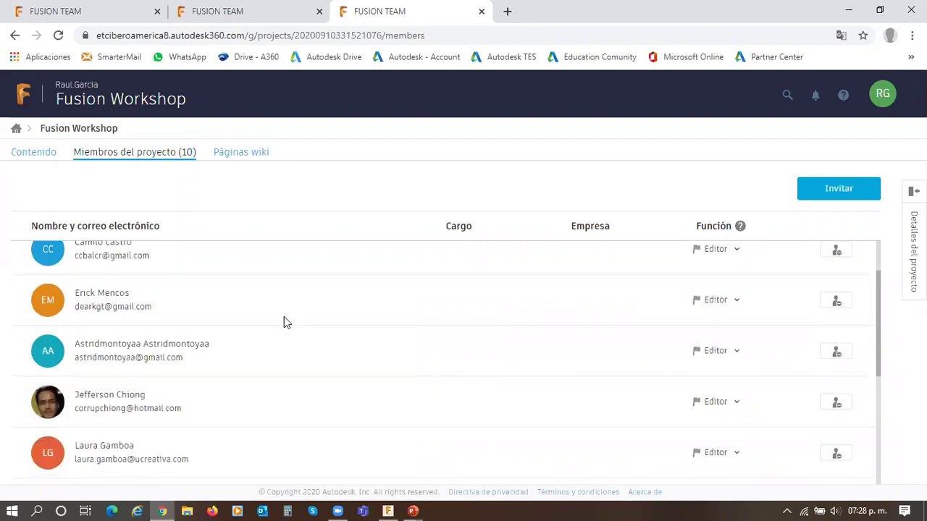
{"action": "scroll", "coordinate": [284, 316], "scroll_direction": "down", "scroll_amount": 2}
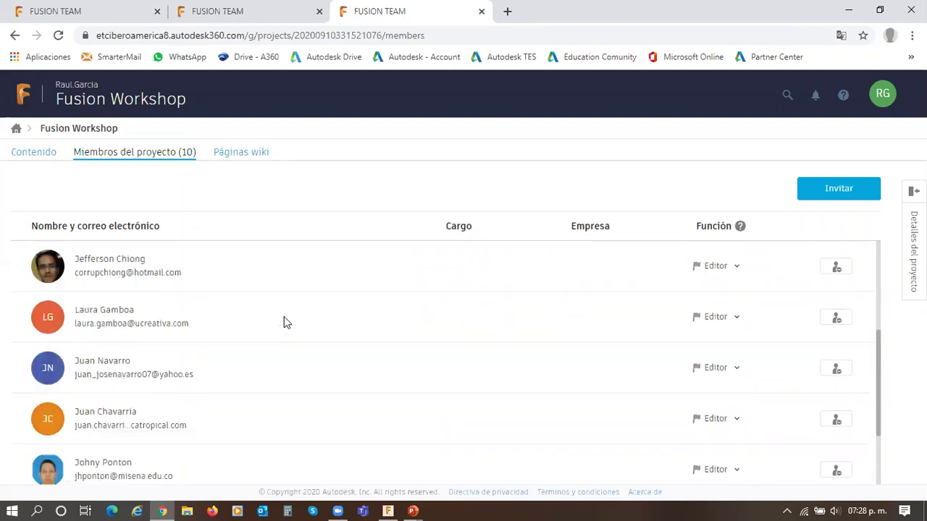
{"action": "scroll", "coordinate": [284, 316], "scroll_direction": "down", "scroll_amount": 2}
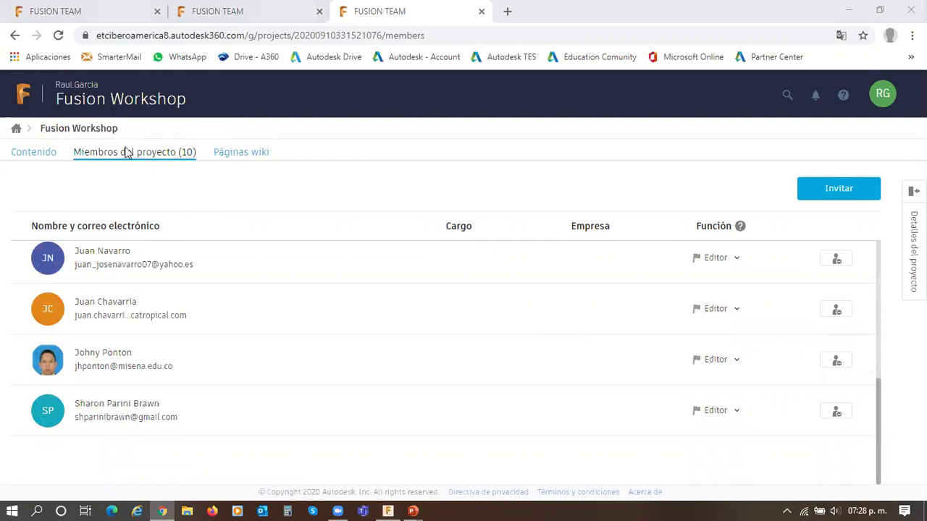
Step: Refresh the Fusion 360 Data panel and open the two new collaborator folders to check them
{"action": "key", "text": "alt+Tab"}
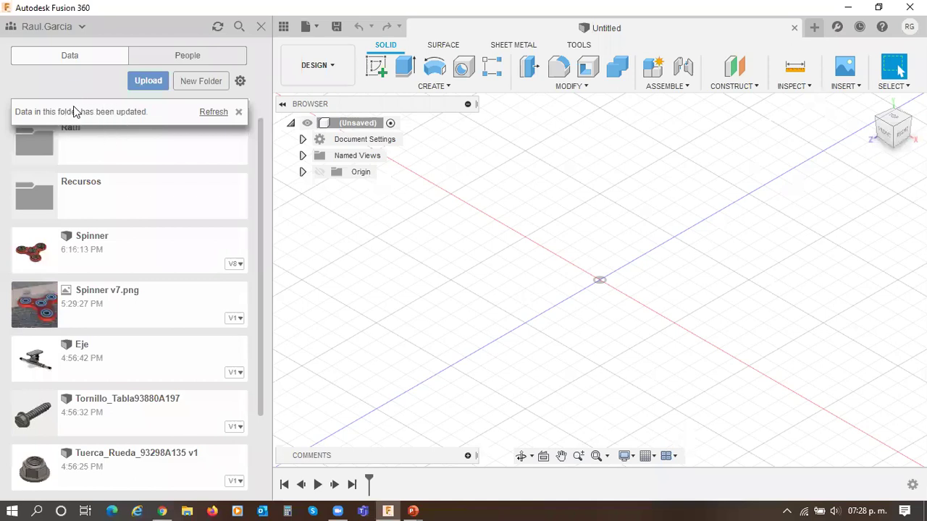
{"action": "left_click", "coordinate": [213, 112]}
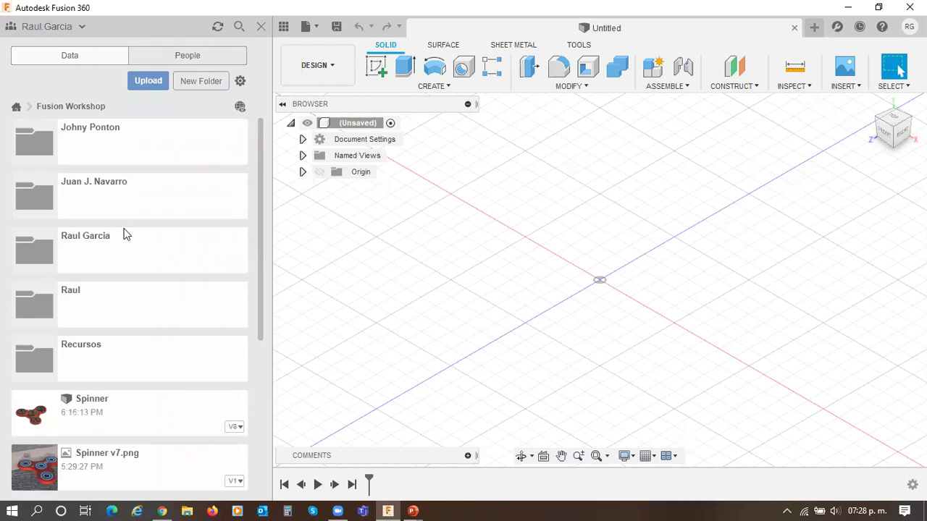
{"action": "left_click", "coordinate": [112, 143]}
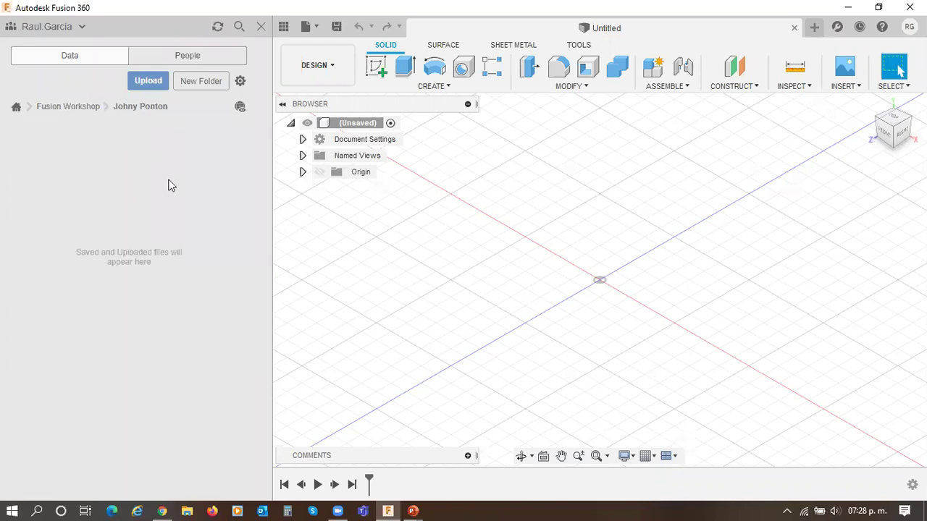
{"action": "left_click", "coordinate": [56, 109]}
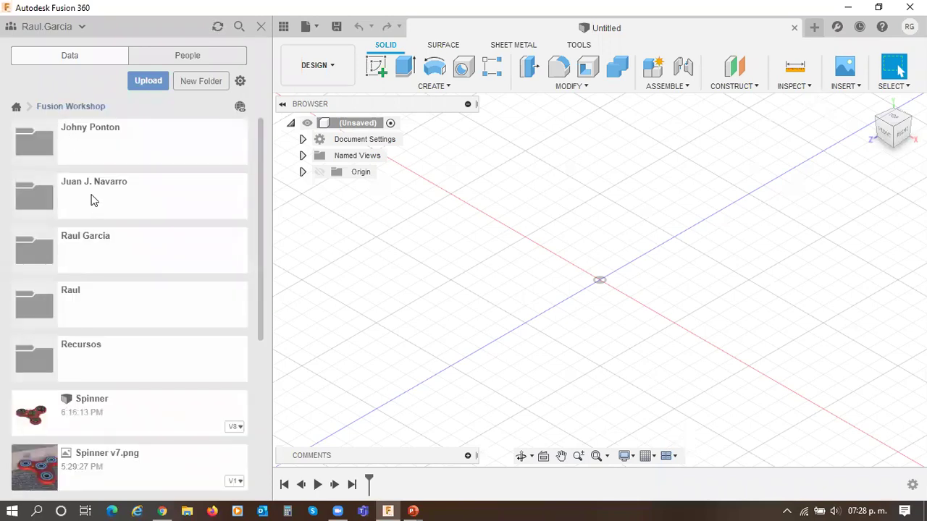
{"action": "left_click", "coordinate": [89, 189]}
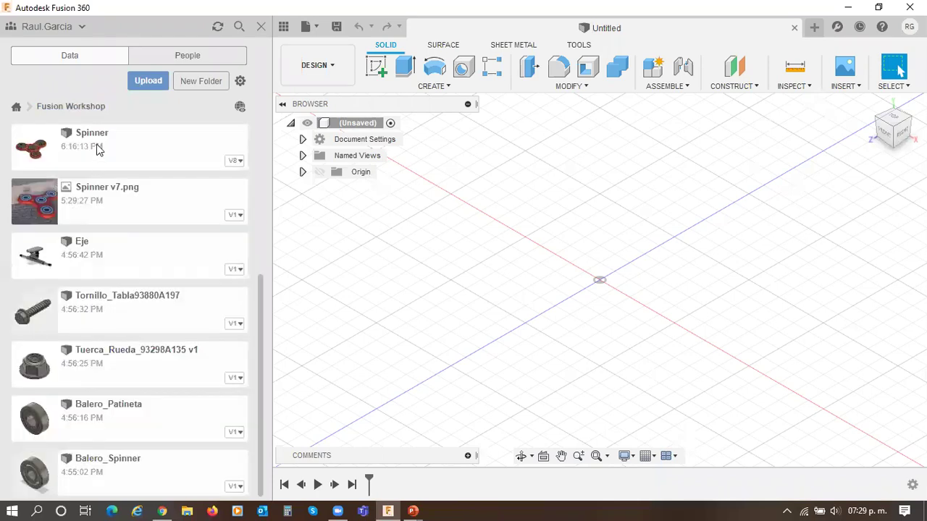
{"action": "scroll", "coordinate": [121, 226], "scroll_direction": "up", "scroll_amount": 3}
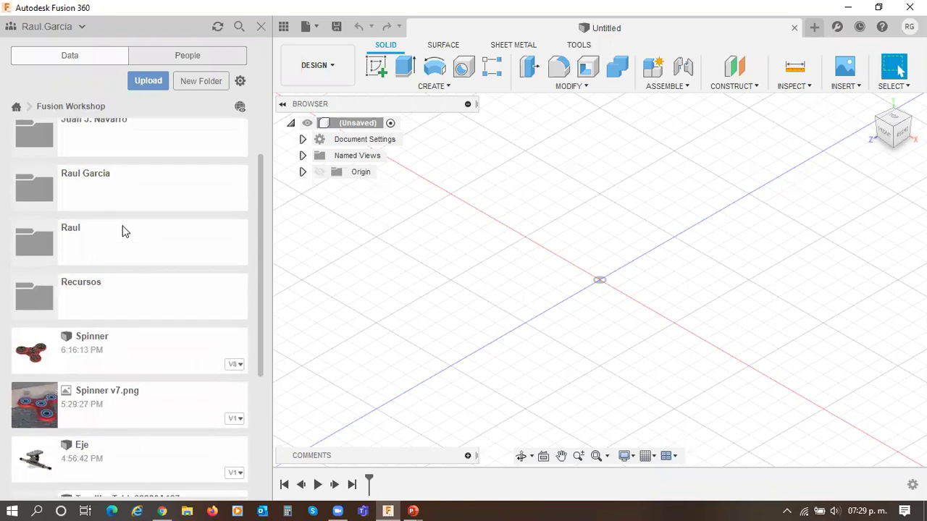
{"action": "scroll", "coordinate": [123, 226], "scroll_direction": "up", "scroll_amount": 2}
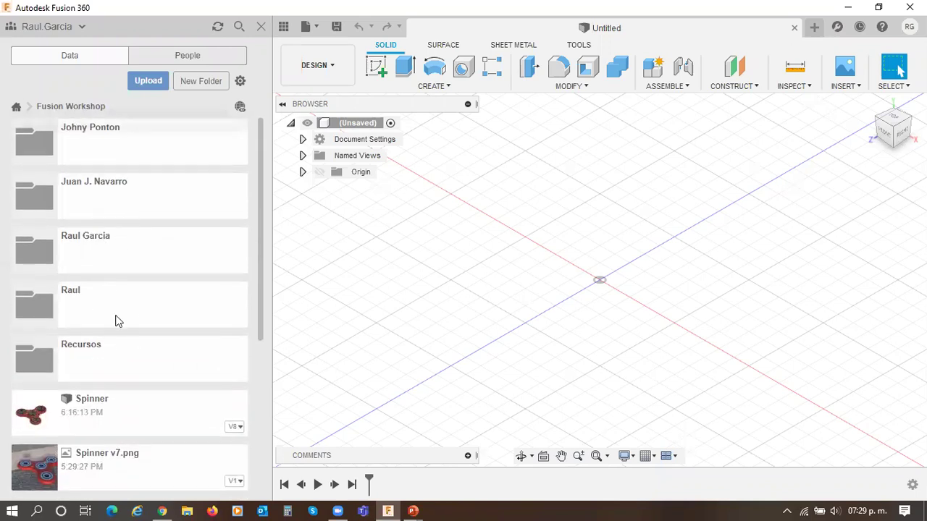
Step: Delete the old first-name personal folder from Fusion Workshop and refresh the folder list
{"action": "left_click", "coordinate": [101, 298]}
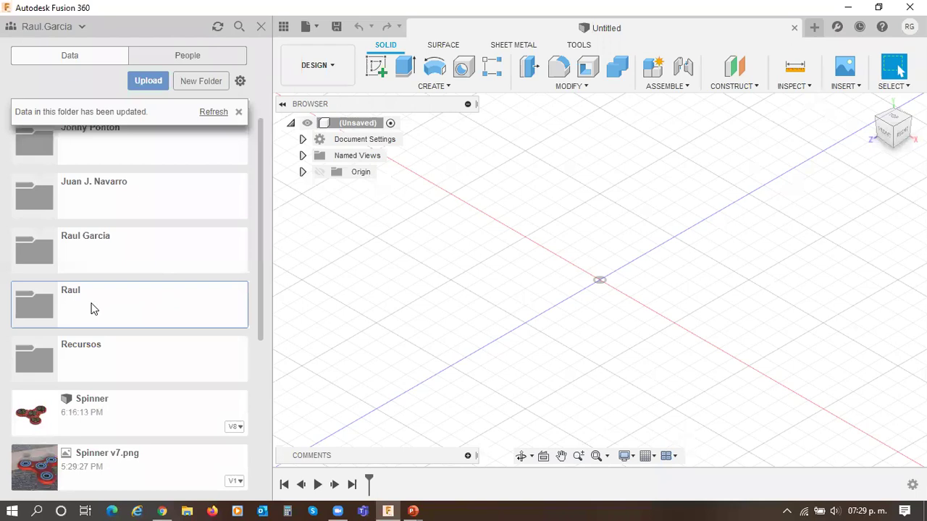
{"action": "right_click", "coordinate": [131, 308]}
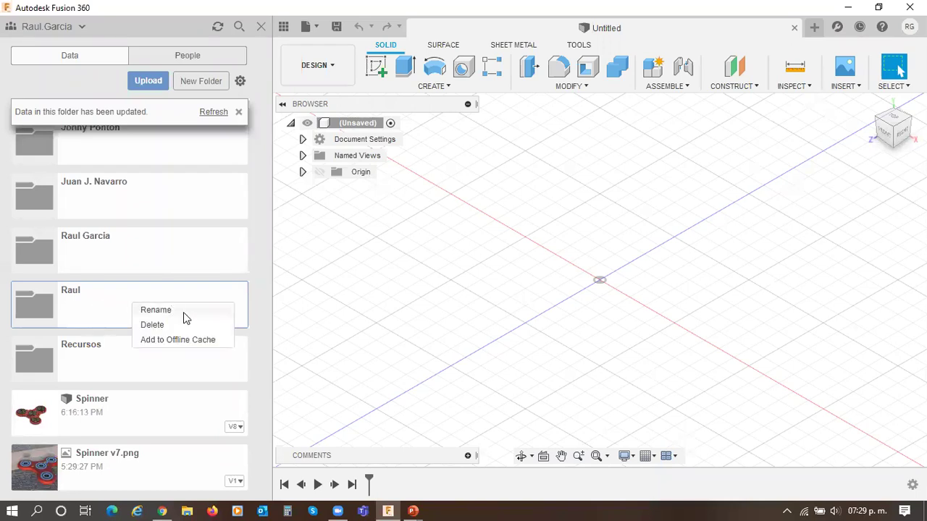
{"action": "left_click", "coordinate": [154, 326]}
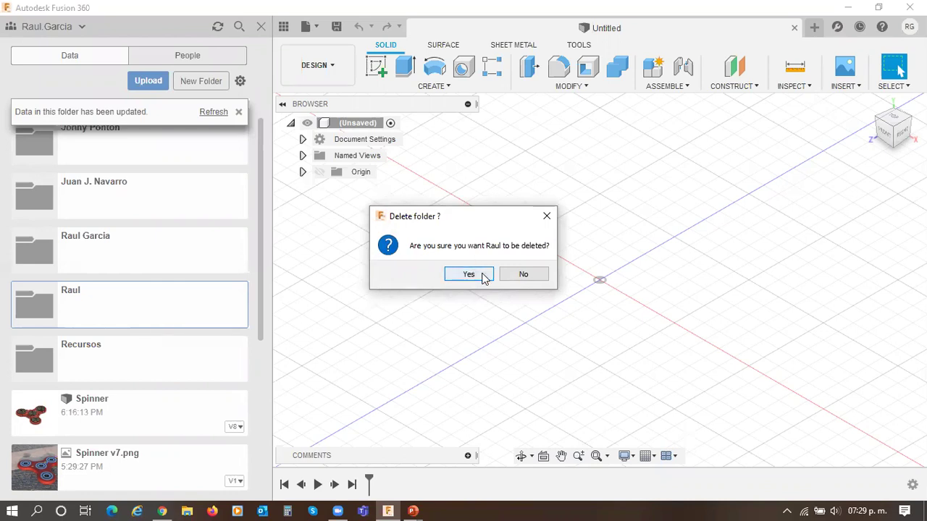
{"action": "left_click", "coordinate": [482, 275]}
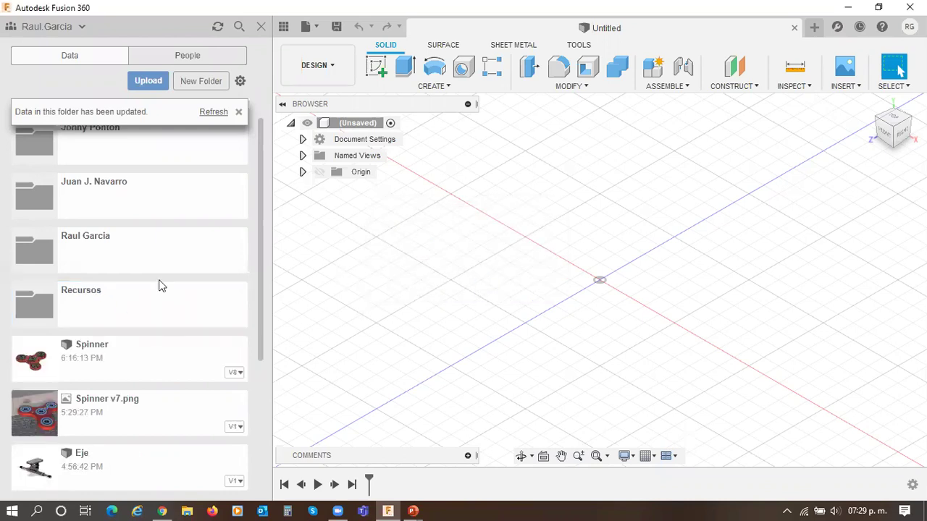
{"action": "left_click", "coordinate": [214, 114]}
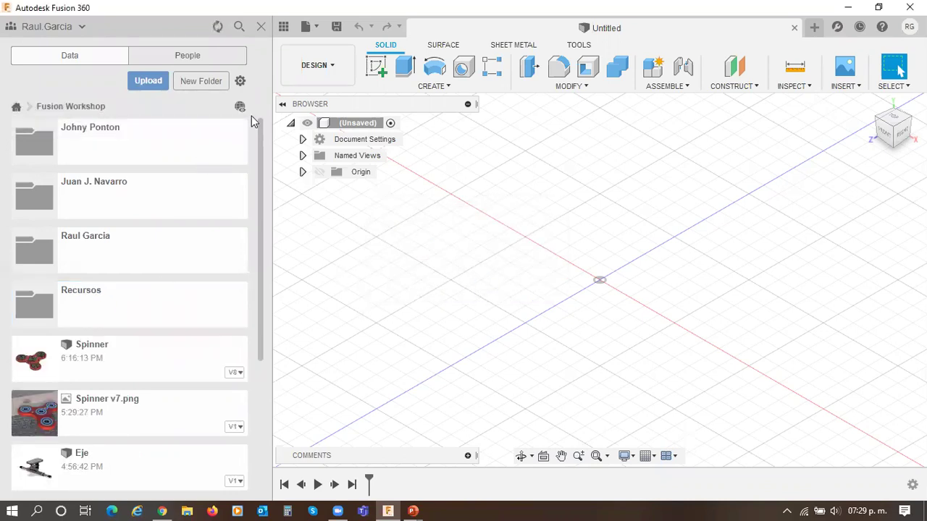
{"action": "scroll", "coordinate": [192, 320], "scroll_direction": "down", "scroll_amount": 3}
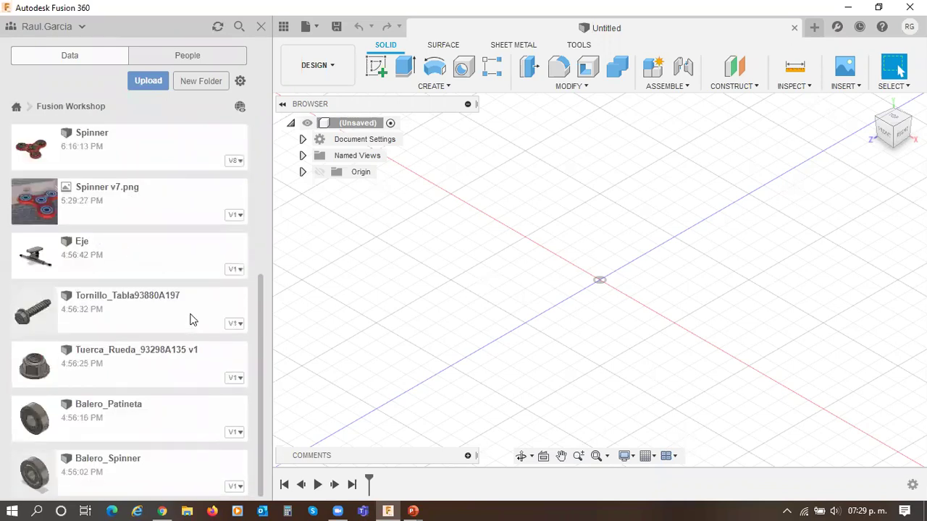
Step: Go back from Fusion Workshop to the All Projects list
{"action": "left_click", "coordinate": [27, 112]}
{"action": "left_click", "coordinate": [16, 110]}
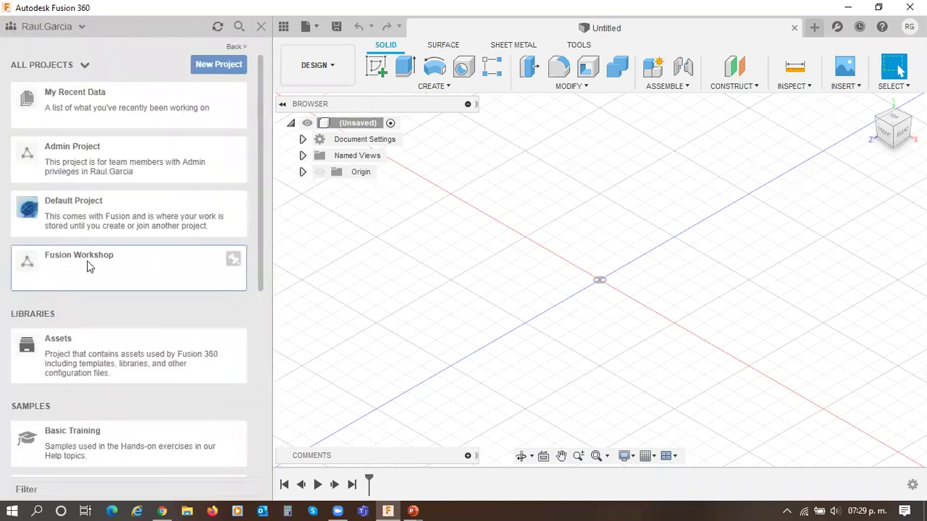
{"action": "right_click", "coordinate": [186, 272]}
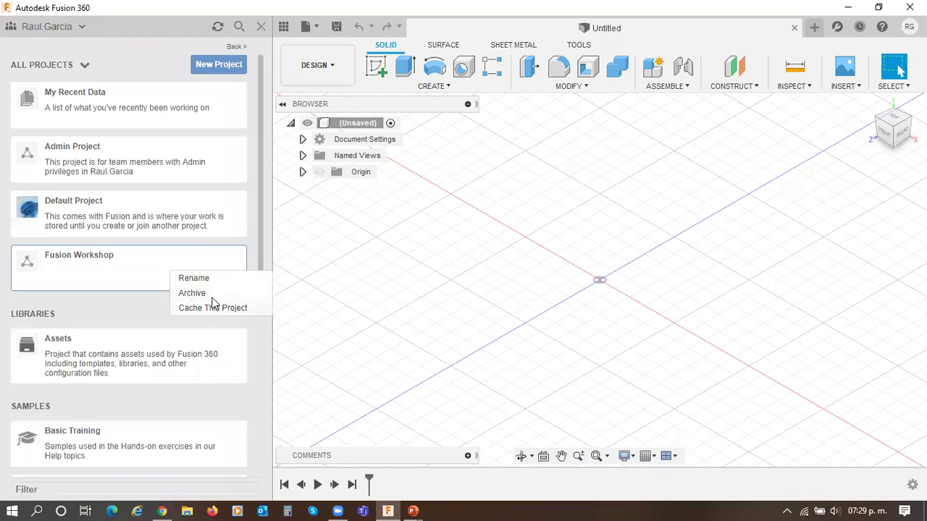
{"action": "left_click", "coordinate": [143, 312]}
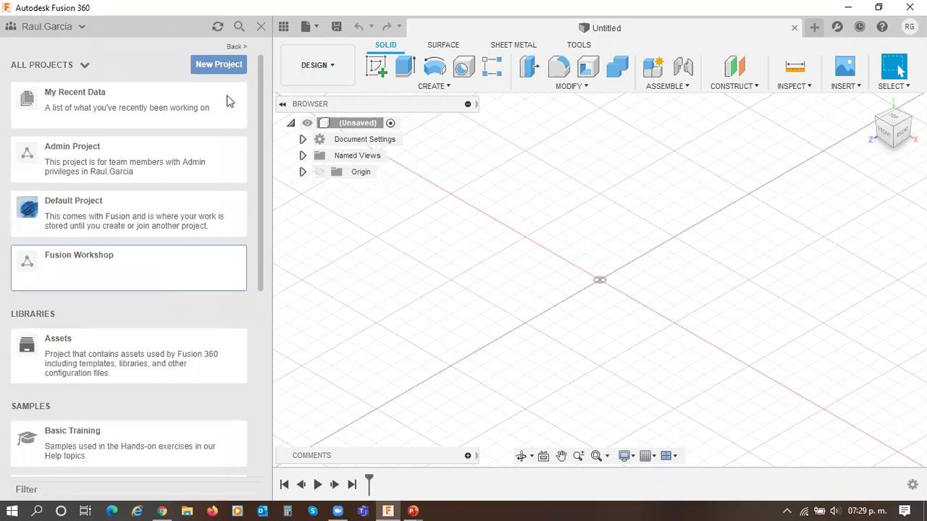
Step: Create a new project named Borrar, open it, then return to All Projects
{"action": "left_click", "coordinate": [221, 65]}
{"action": "type", "text": "Borrar"}
{"action": "key", "text": "Return"}
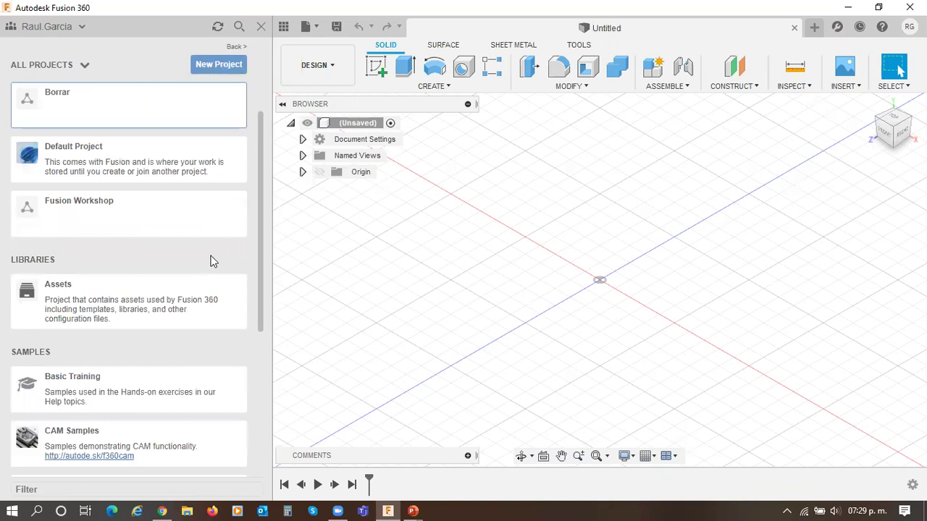
{"action": "scroll", "coordinate": [156, 263], "scroll_direction": "up", "scroll_amount": 3}
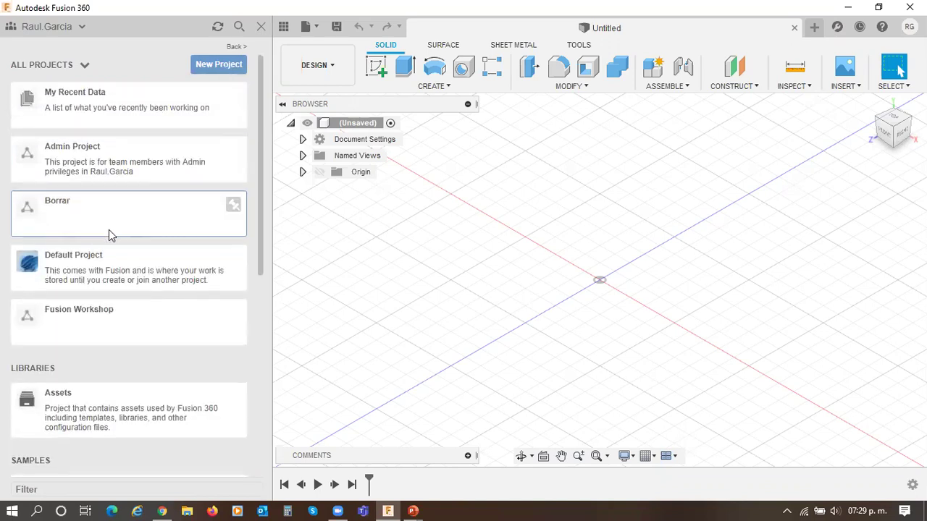
{"action": "left_click", "coordinate": [87, 206]}
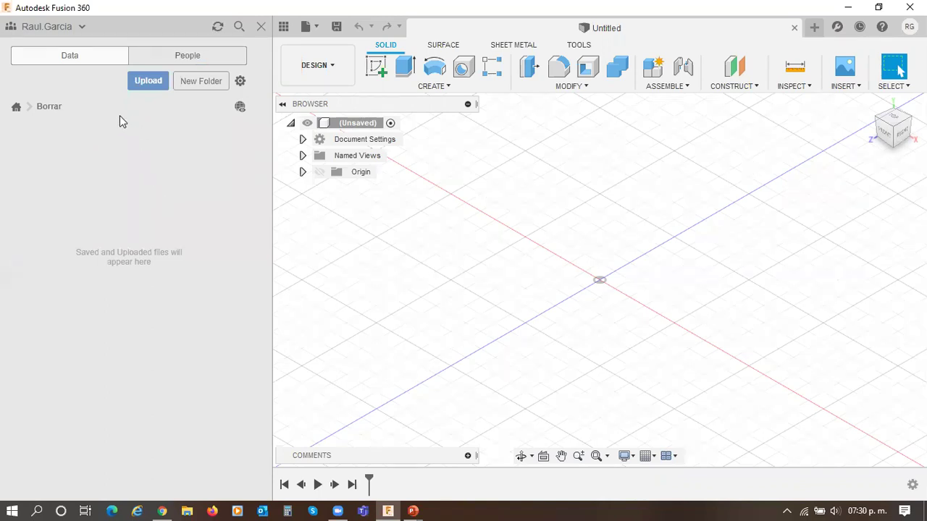
{"action": "left_click", "coordinate": [16, 107]}
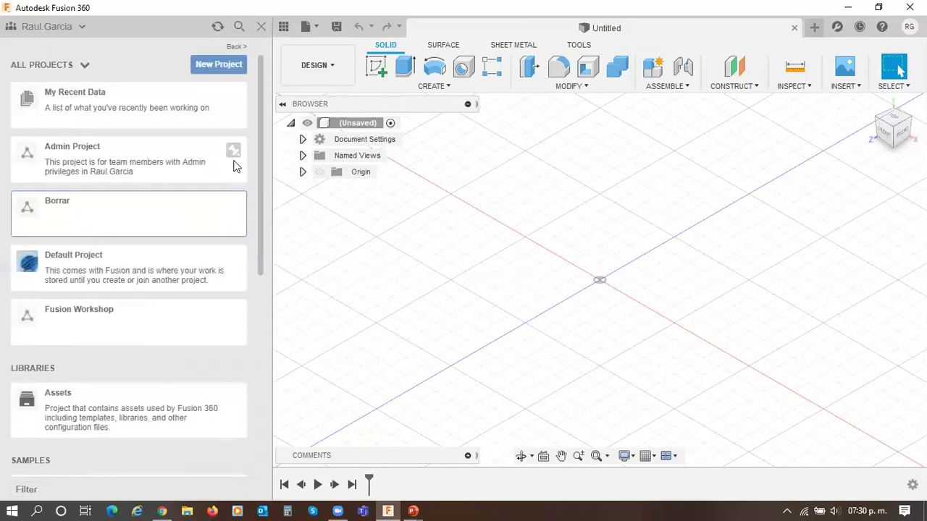
{"action": "scroll", "coordinate": [226, 201], "scroll_direction": "down", "scroll_amount": 1}
{"action": "scroll", "coordinate": [225, 201], "scroll_direction": "down", "scroll_amount": 3}
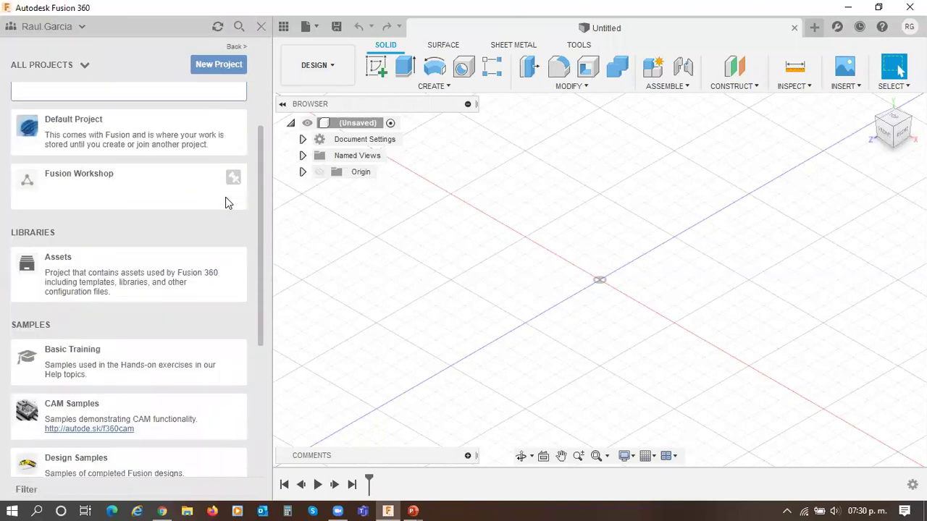
{"action": "scroll", "coordinate": [217, 231], "scroll_direction": "up", "scroll_amount": 4}
Step: In Fusion Team's project list, archive the Borrar project from its options menu and confirm
{"action": "left_click", "coordinate": [164, 506]}
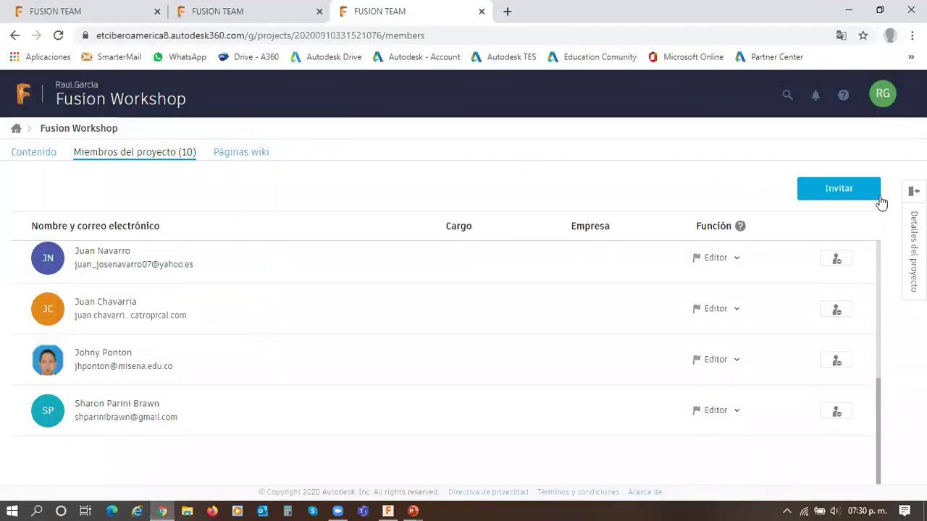
{"action": "left_click", "coordinate": [17, 131]}
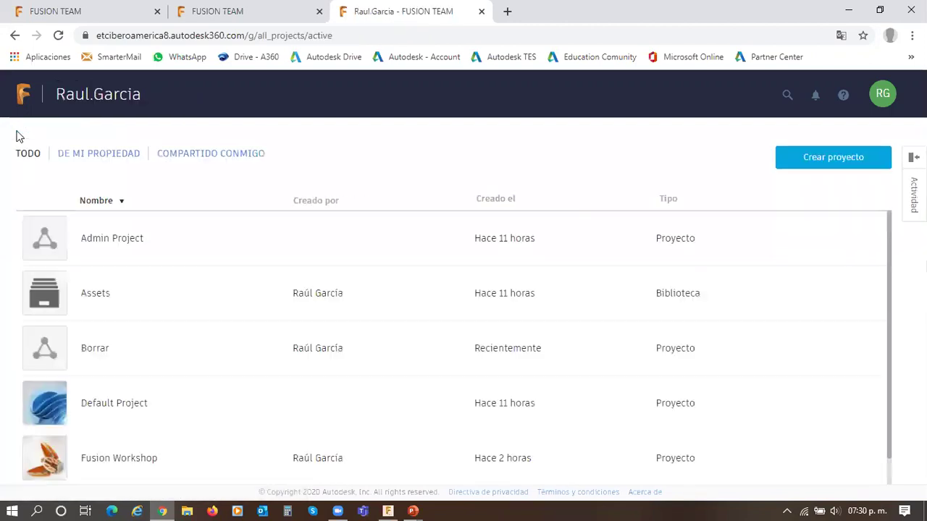
{"action": "scroll", "coordinate": [201, 311], "scroll_direction": "down", "scroll_amount": 1}
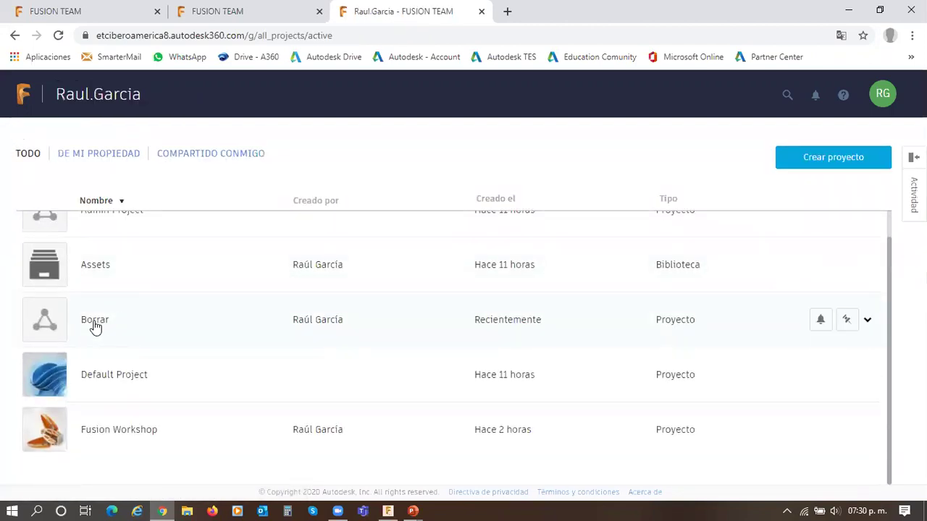
{"action": "left_click", "coordinate": [821, 322]}
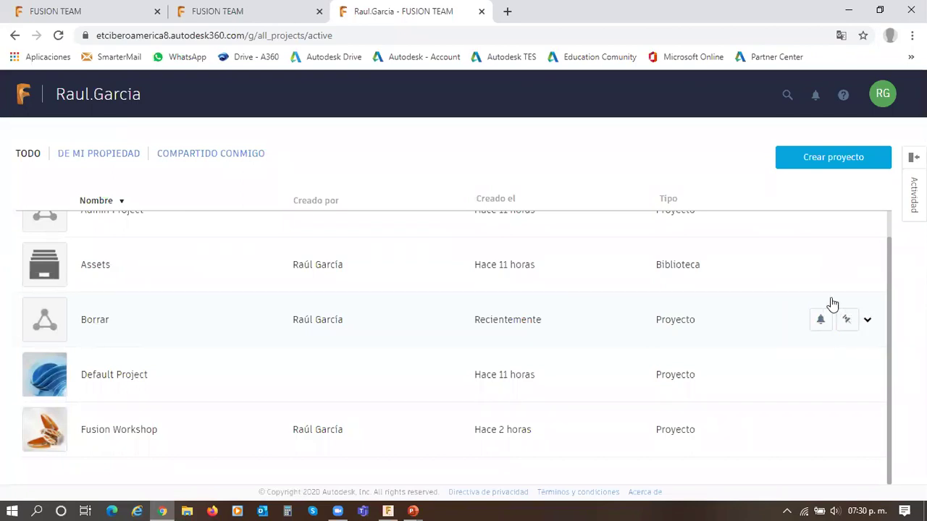
{"action": "left_click", "coordinate": [867, 323]}
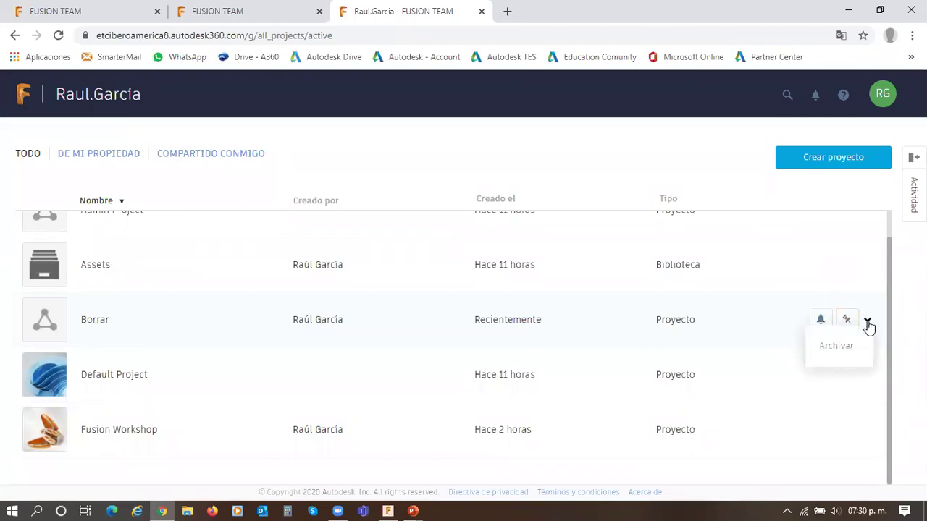
{"action": "left_click", "coordinate": [837, 347]}
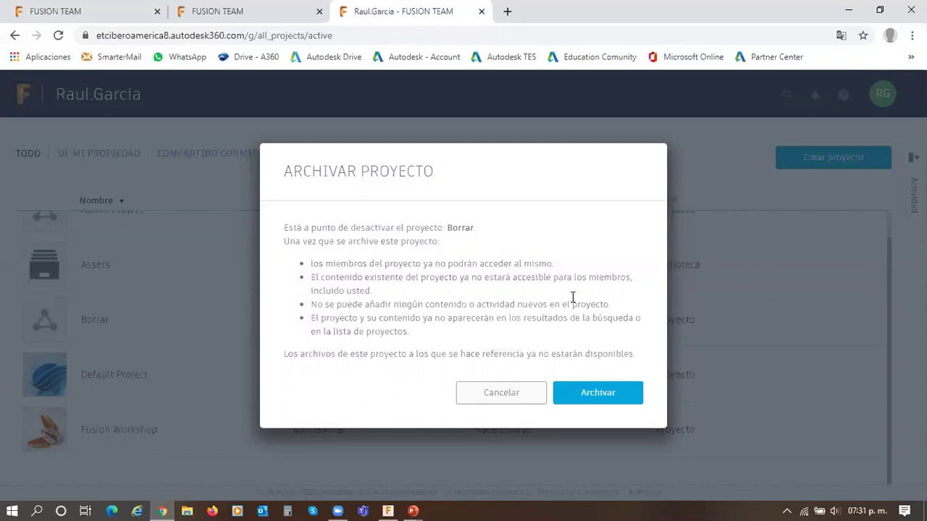
{"action": "left_click", "coordinate": [596, 395]}
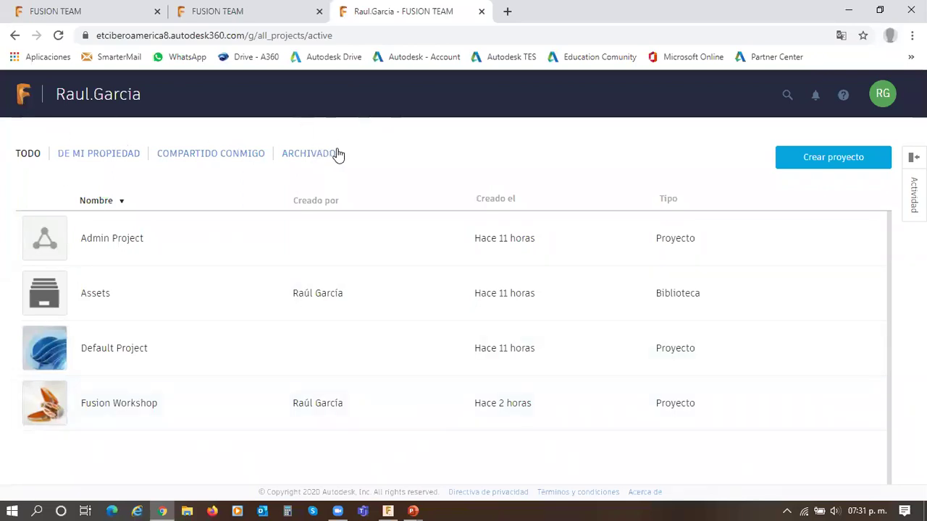
Step: Permanently delete Borrar from the ARCHIVADO tab, confirming in the Suprimir Proyecto dialog
{"action": "left_click", "coordinate": [314, 158]}
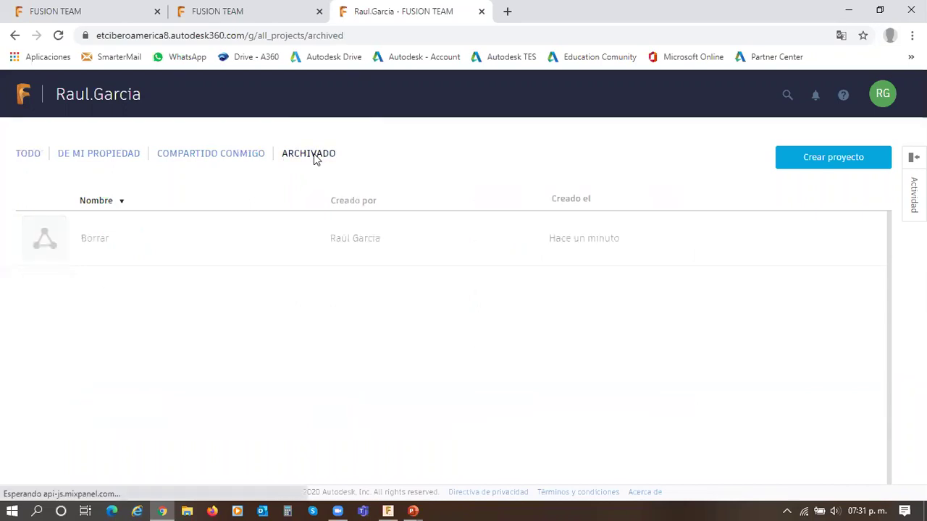
{"action": "mouse_move", "coordinate": [101, 239]}
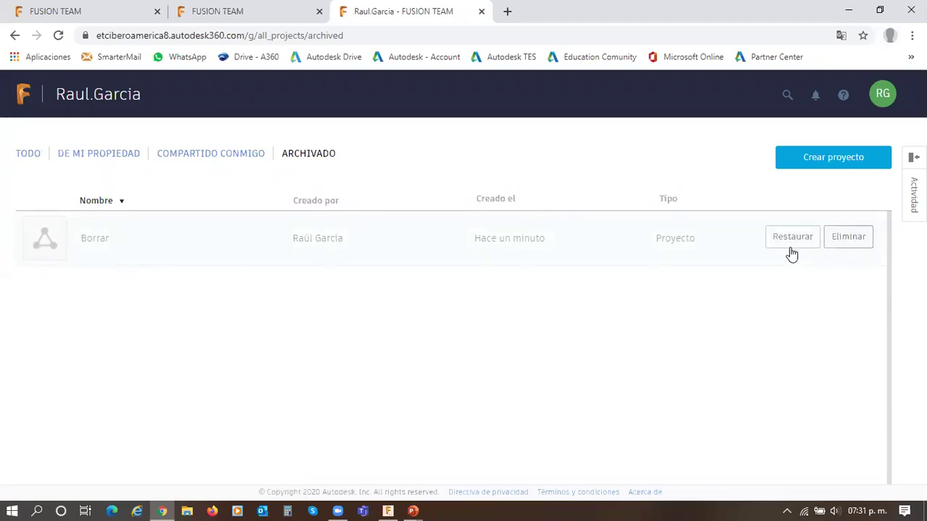
{"action": "left_click", "coordinate": [851, 246]}
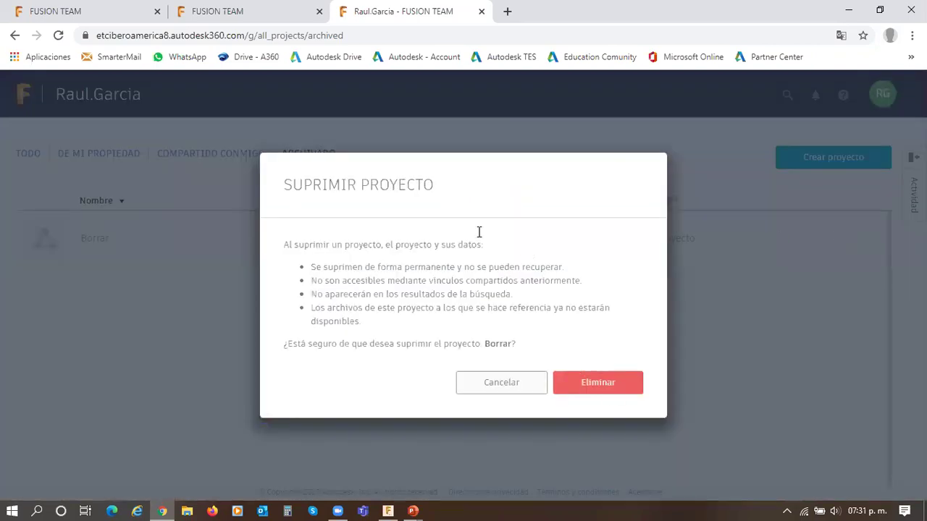
{"action": "left_click", "coordinate": [620, 382]}
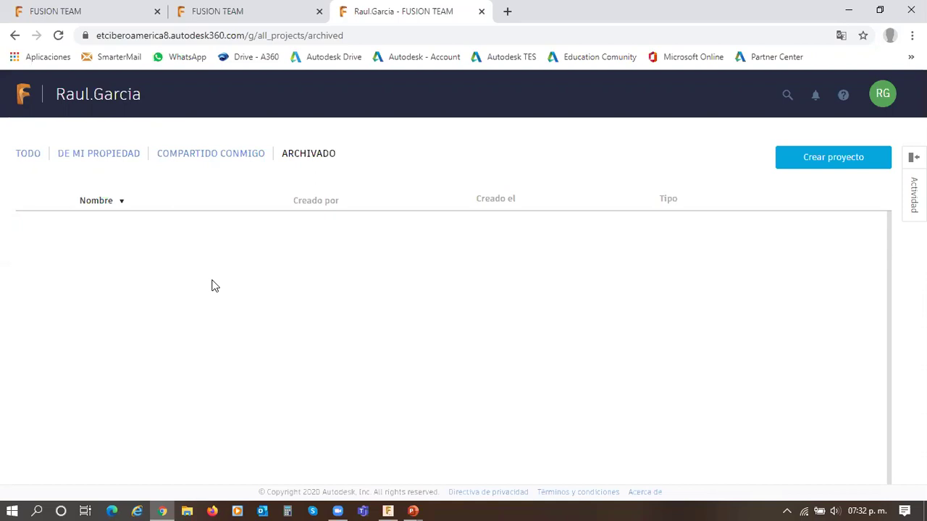
Step: Refresh Fusion 360's project list, then open Fusion Workshop to show its six folders
{"action": "left_click", "coordinate": [388, 509]}
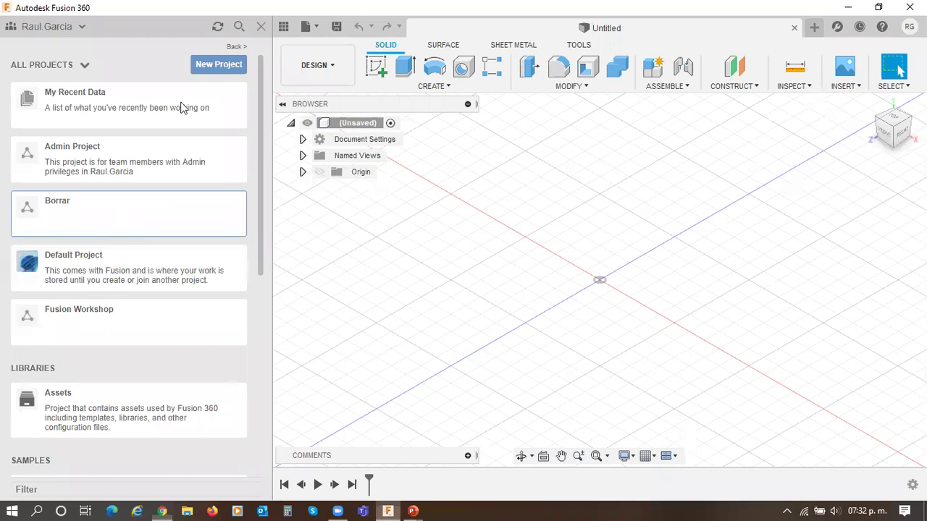
{"action": "left_click", "coordinate": [217, 27]}
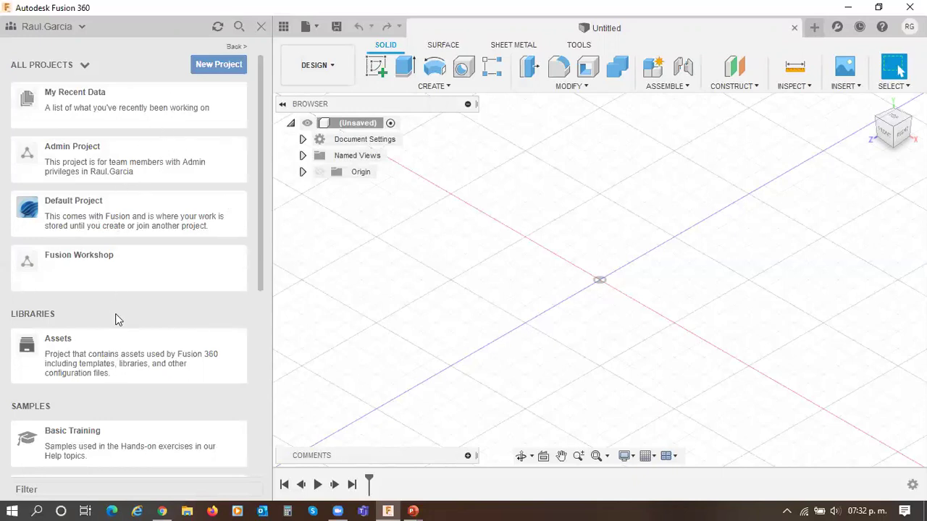
{"action": "left_click", "coordinate": [120, 265]}
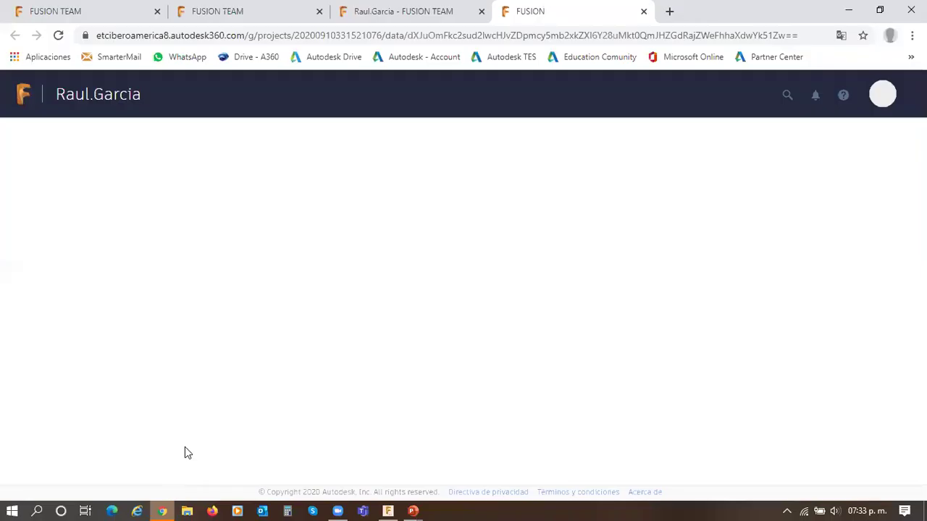
Step: Show Fusion Workshop's Miembros del proyecto list and open the Invitar dialog
{"action": "left_click", "coordinate": [162, 511]}
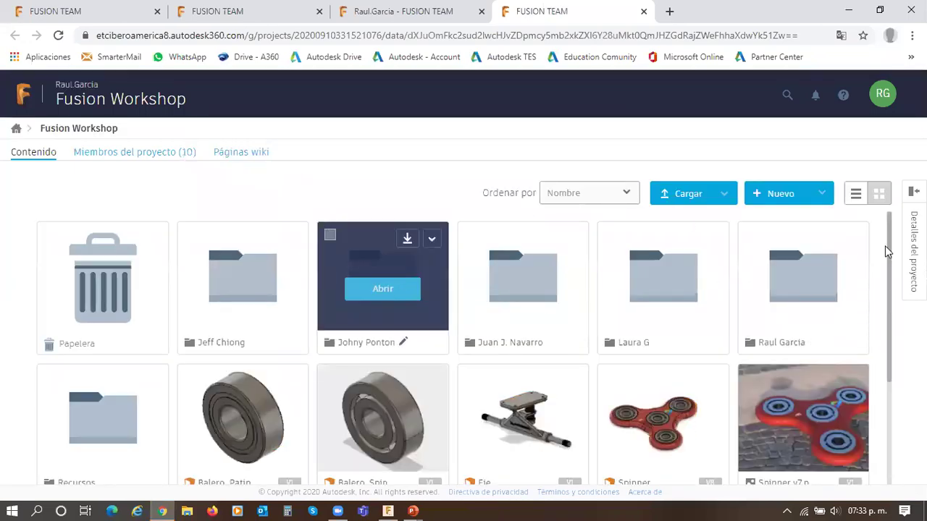
{"action": "left_click", "coordinate": [118, 152]}
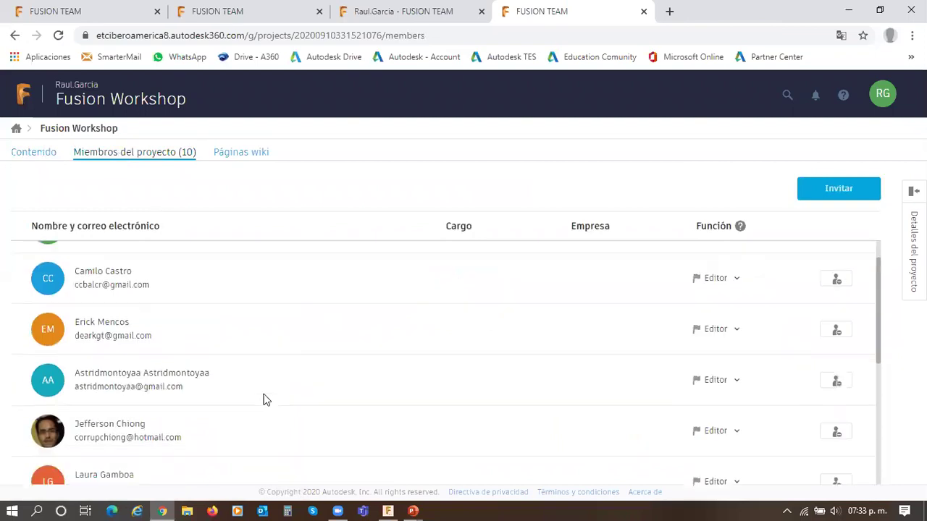
{"action": "scroll", "coordinate": [266, 400], "scroll_direction": "down", "scroll_amount": 4}
{"action": "scroll", "coordinate": [267, 400], "scroll_direction": "up", "scroll_amount": 5}
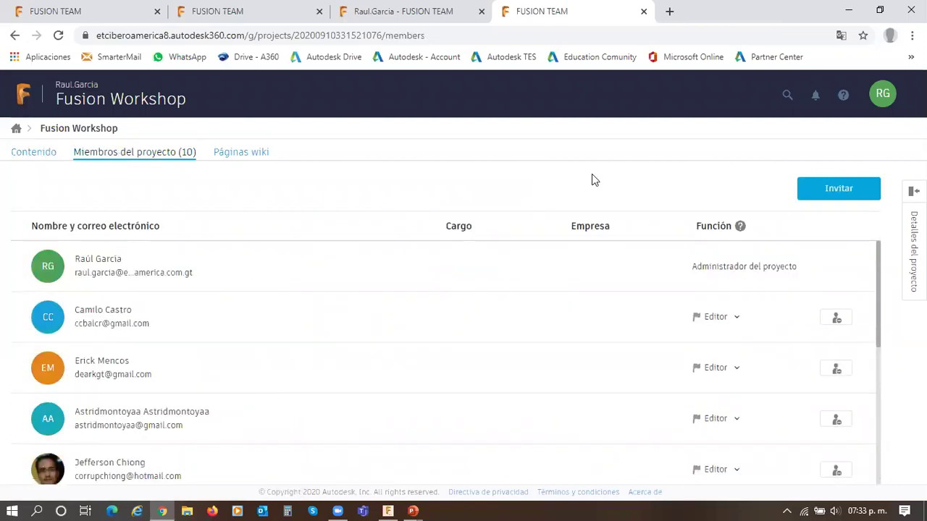
{"action": "left_click", "coordinate": [838, 187]}
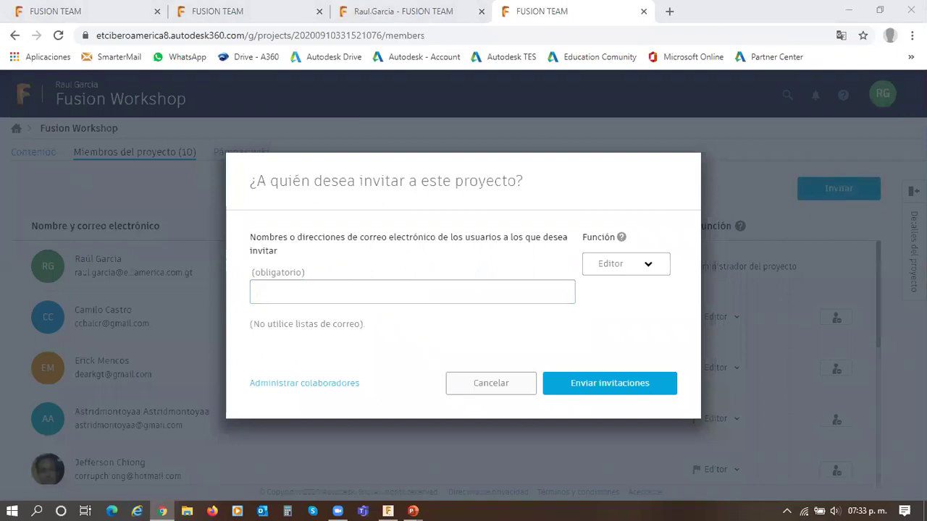
Step: Paste four invitees' e-mail addresses into the invite field, one after another
{"action": "left_click", "coordinate": [476, 291]}
{"action": "key", "text": "ctrl+v"}
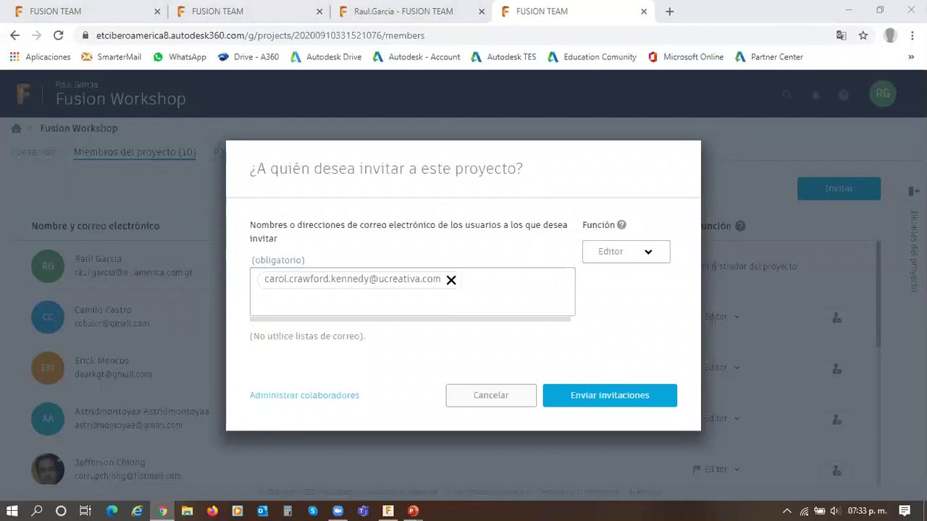
{"action": "left_click", "coordinate": [482, 306]}
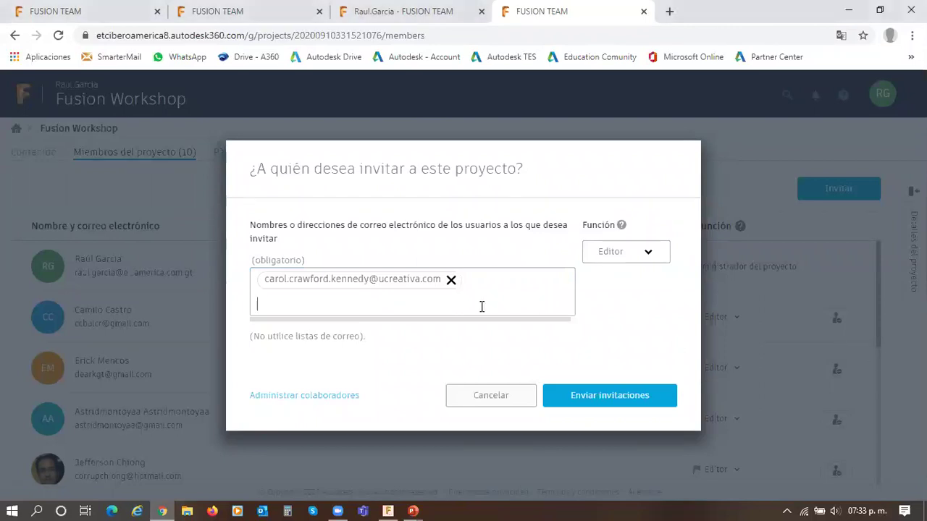
{"action": "key", "text": "ctrl+v"}
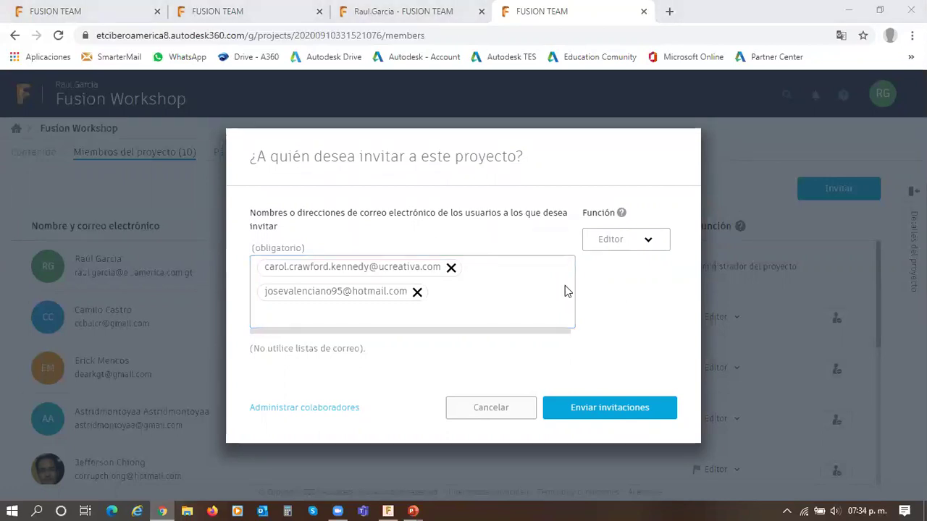
{"action": "left_click", "coordinate": [491, 318]}
{"action": "key", "text": "ctrl+v"}
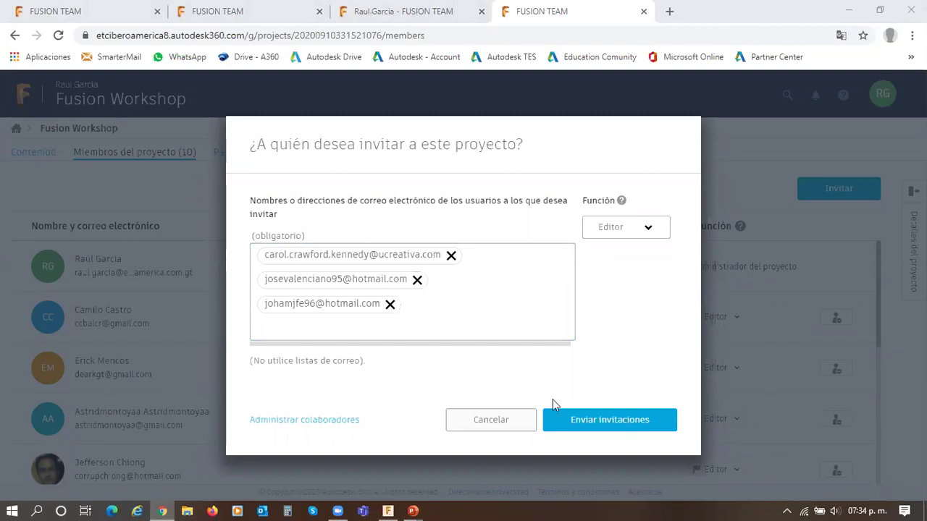
{"action": "left_click", "coordinate": [401, 326]}
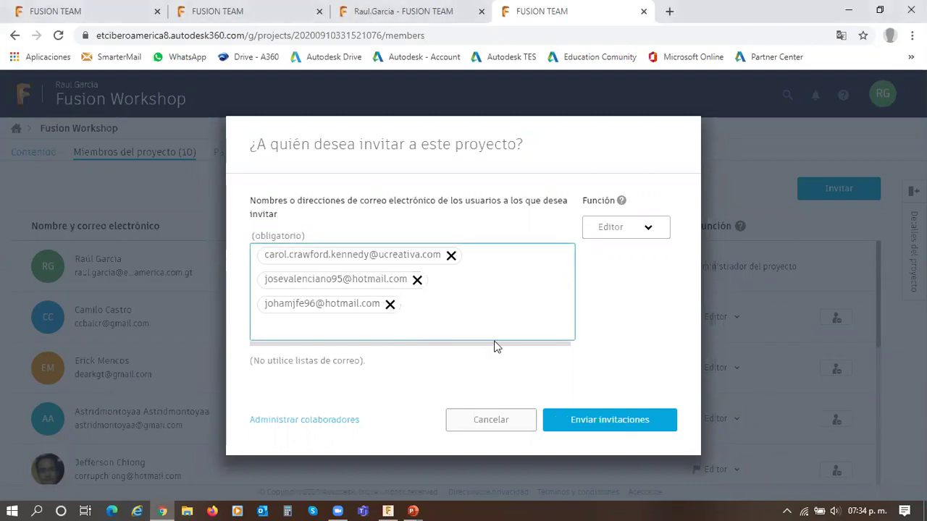
{"action": "key", "text": "ctrl+v"}
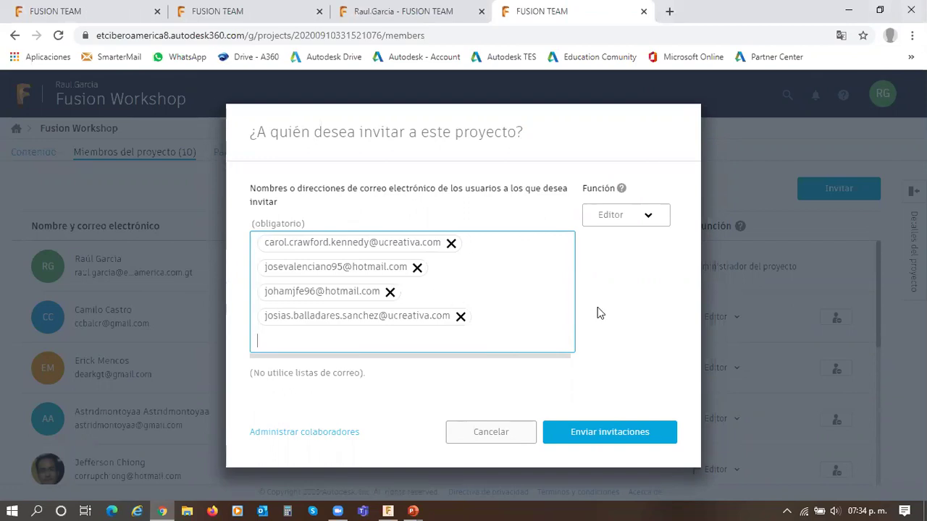
Step: Keep Editor as the invitees' role and send the invitations
{"action": "left_click", "coordinate": [649, 218]}
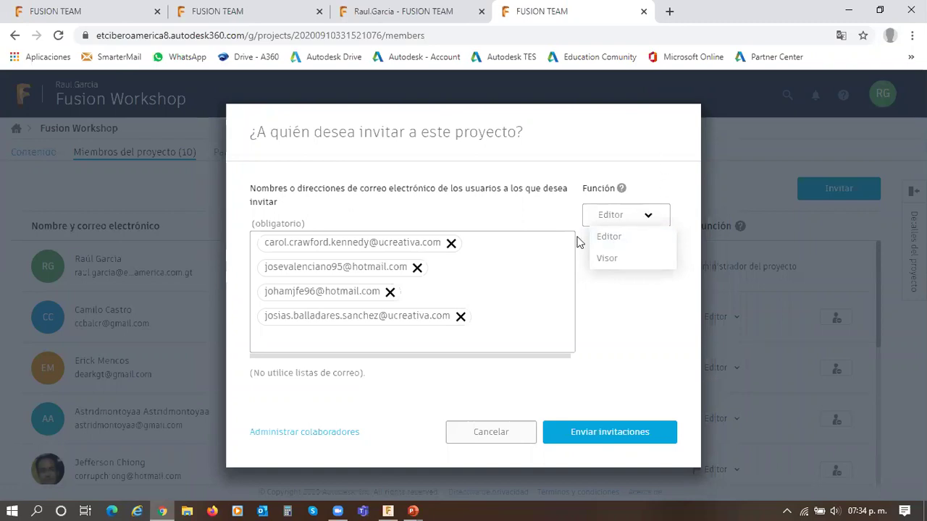
{"action": "left_click", "coordinate": [606, 238]}
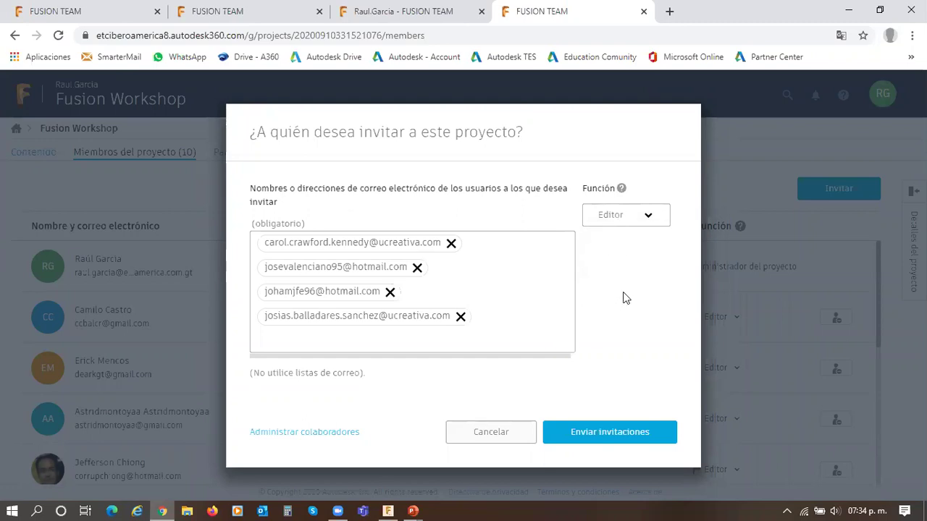
{"action": "left_click", "coordinate": [596, 434]}
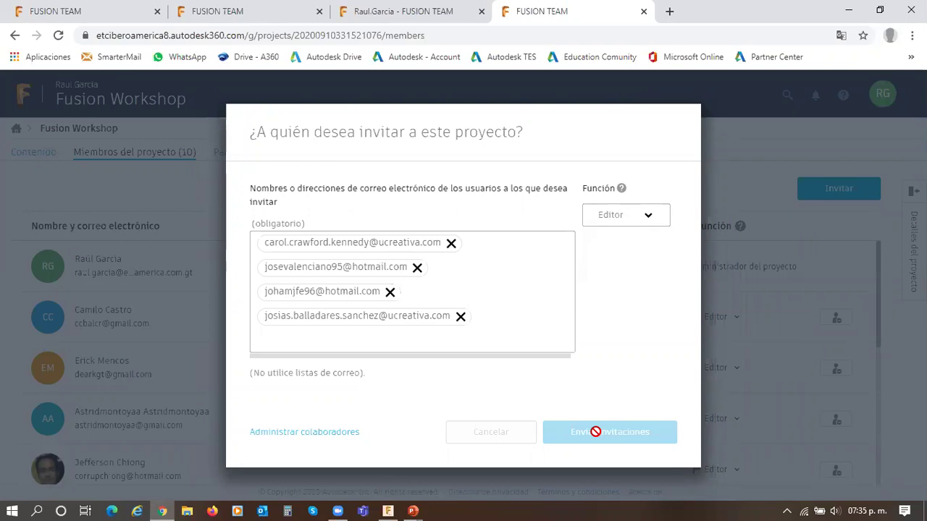
{"action": "left_click", "coordinate": [388, 510]}
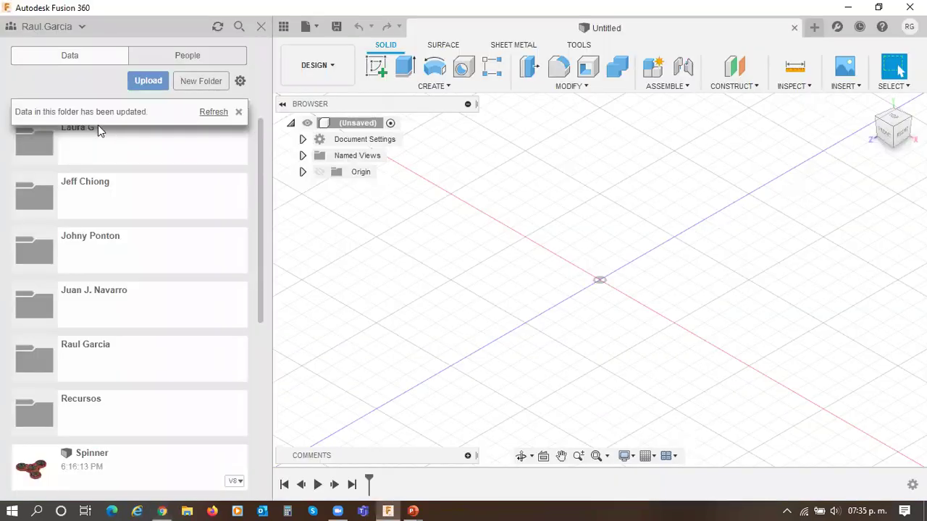
Step: Refresh the Fusion Workshop data and scroll through the member folders, Recursos and design files
{"action": "left_click", "coordinate": [219, 27]}
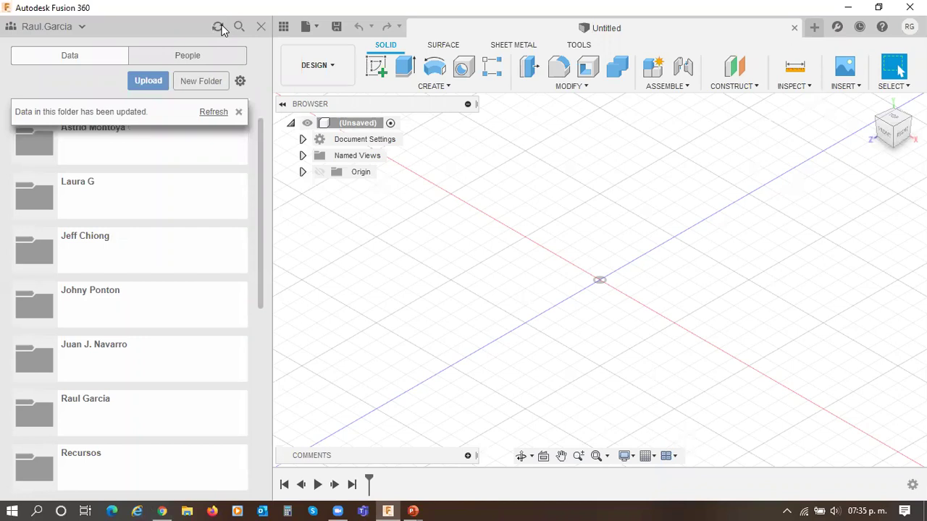
{"action": "left_click", "coordinate": [208, 113]}
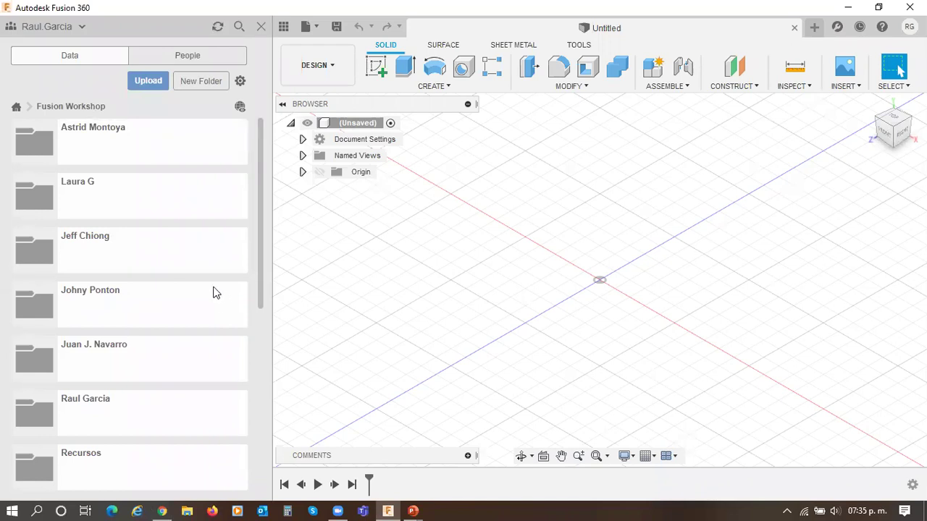
{"action": "scroll", "coordinate": [214, 291], "scroll_direction": "down", "scroll_amount": 5}
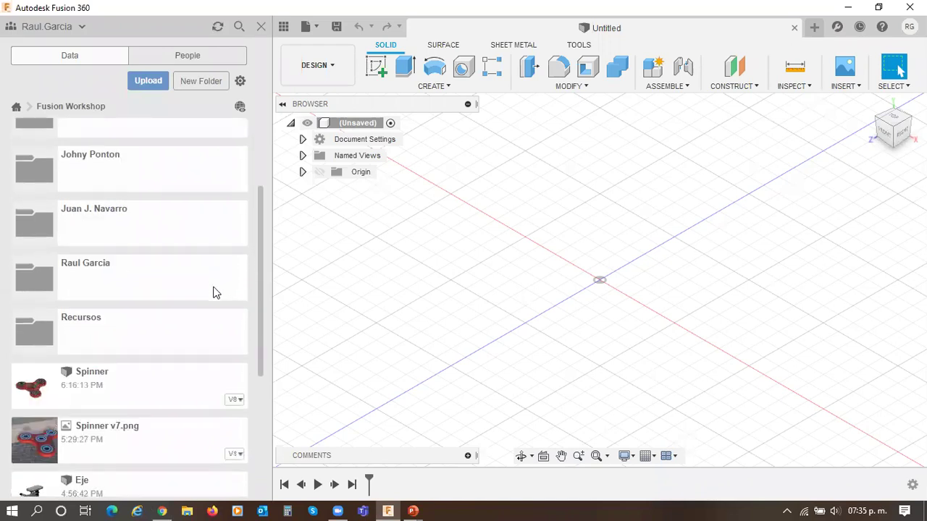
{"action": "scroll", "coordinate": [213, 291], "scroll_direction": "down", "scroll_amount": 4}
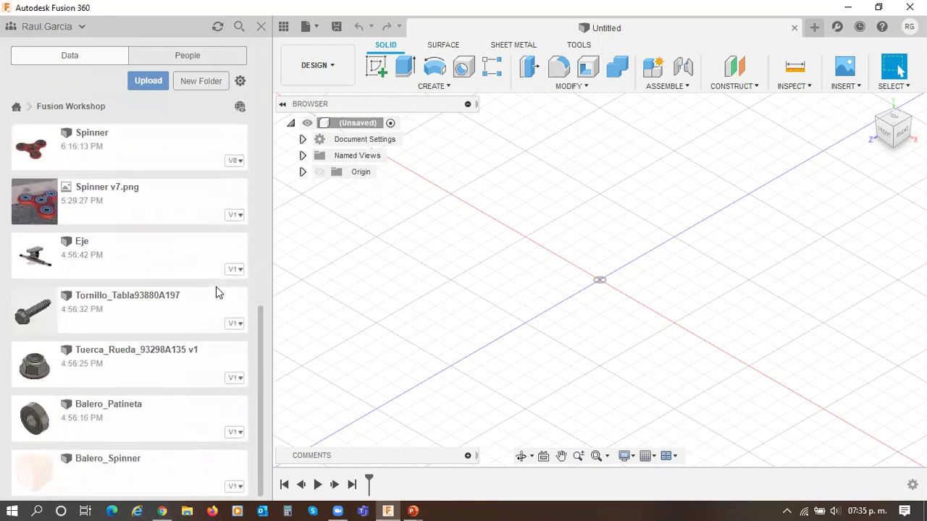
{"action": "scroll", "coordinate": [222, 304], "scroll_direction": "up", "scroll_amount": 9}
{"action": "scroll", "coordinate": [223, 308], "scroll_direction": "down", "scroll_amount": 2}
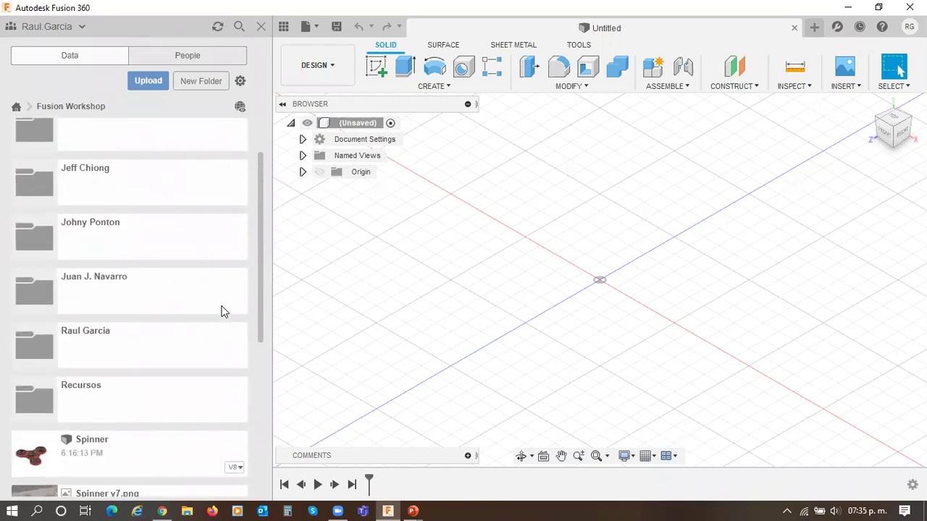
{"action": "scroll", "coordinate": [224, 311], "scroll_direction": "up", "scroll_amount": 2}
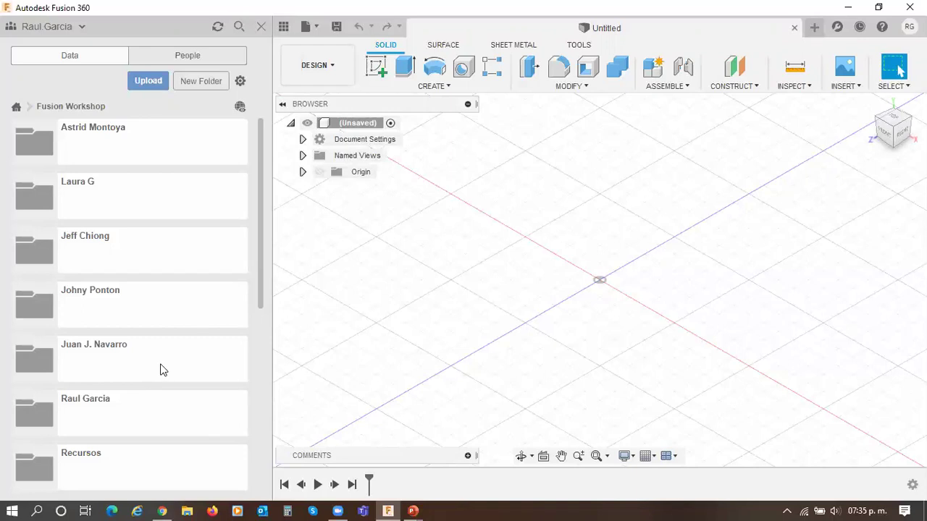
{"action": "scroll", "coordinate": [174, 362], "scroll_direction": "down", "scroll_amount": 3}
{"action": "scroll", "coordinate": [173, 361], "scroll_direction": "up", "scroll_amount": 3}
Step: Return to the all-projects list and show the teams this account belongs to
{"action": "left_click", "coordinate": [16, 107]}
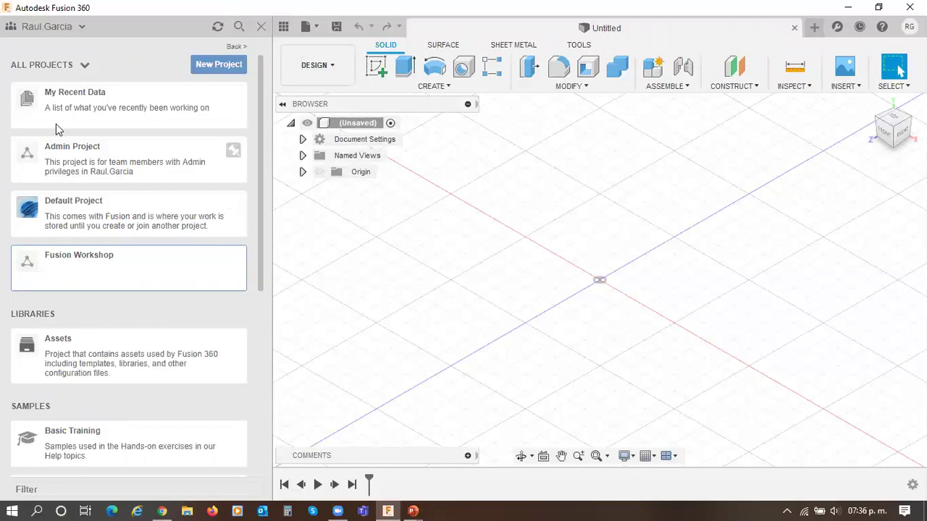
{"action": "left_click", "coordinate": [80, 27]}
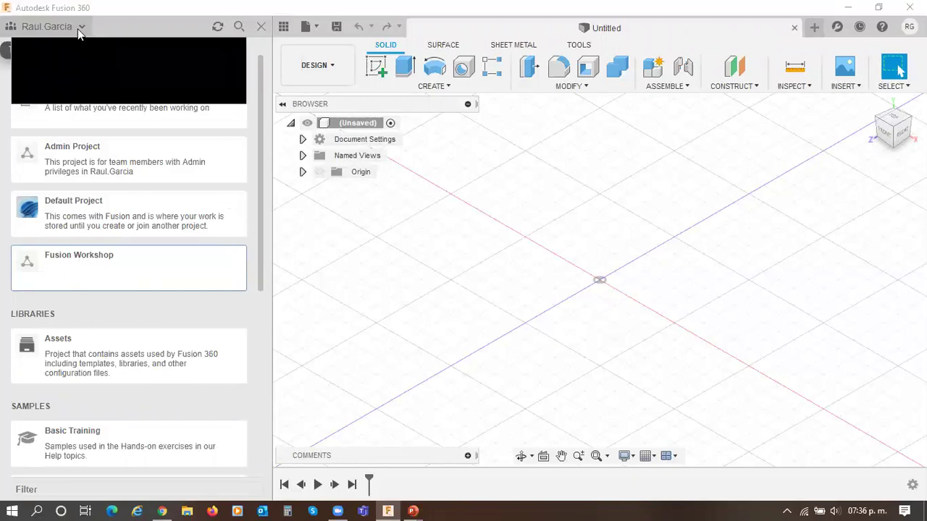
{"action": "left_click", "coordinate": [85, 28]}
{"action": "left_click", "coordinate": [85, 28]}
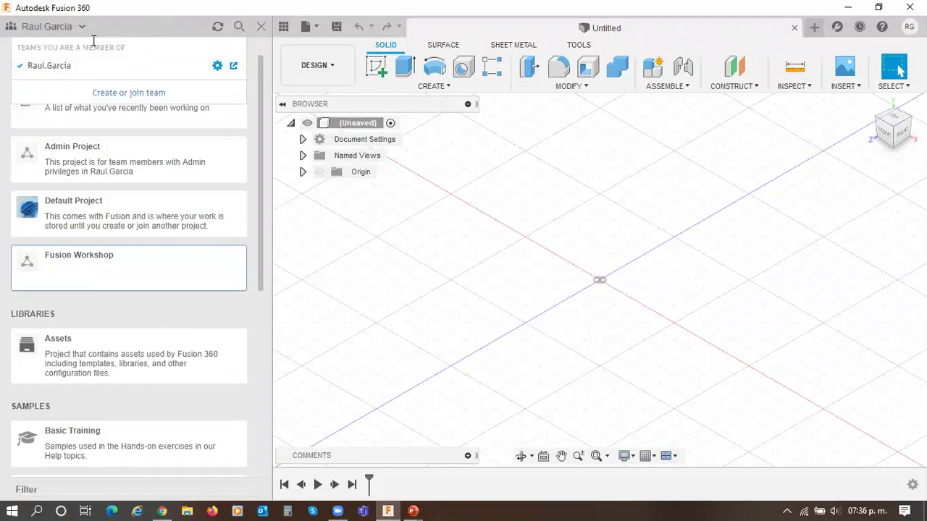
Step: Check the account options menu, then close and reopen the teams list
{"action": "left_click", "coordinate": [909, 27]}
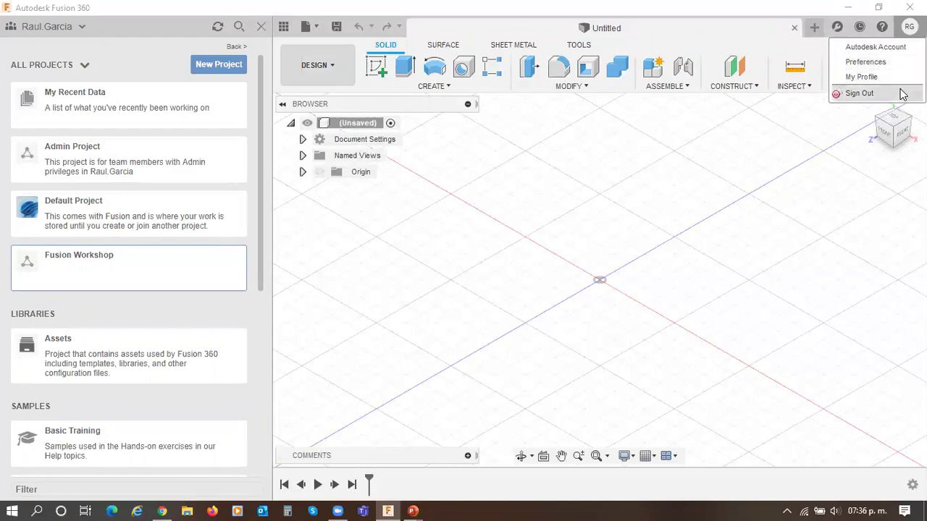
{"action": "left_click", "coordinate": [472, 22]}
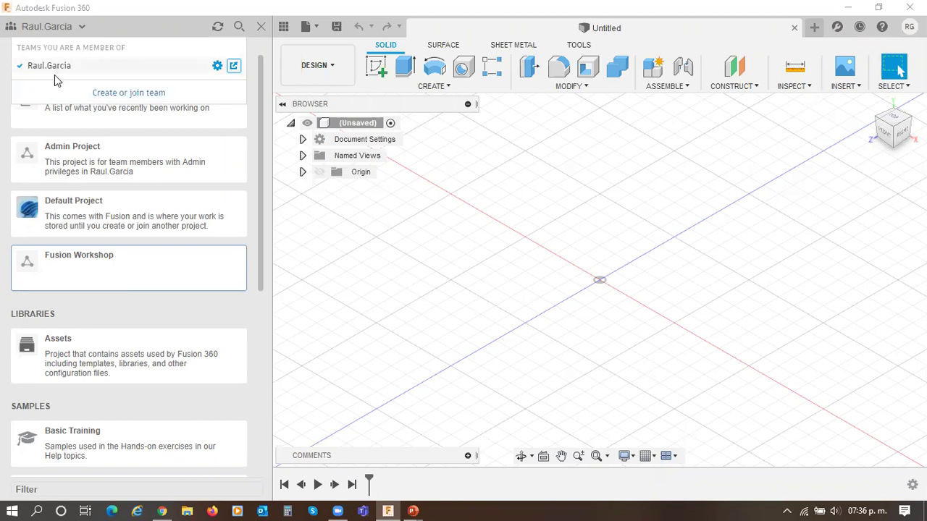
{"action": "mouse_move", "coordinate": [58, 269]}
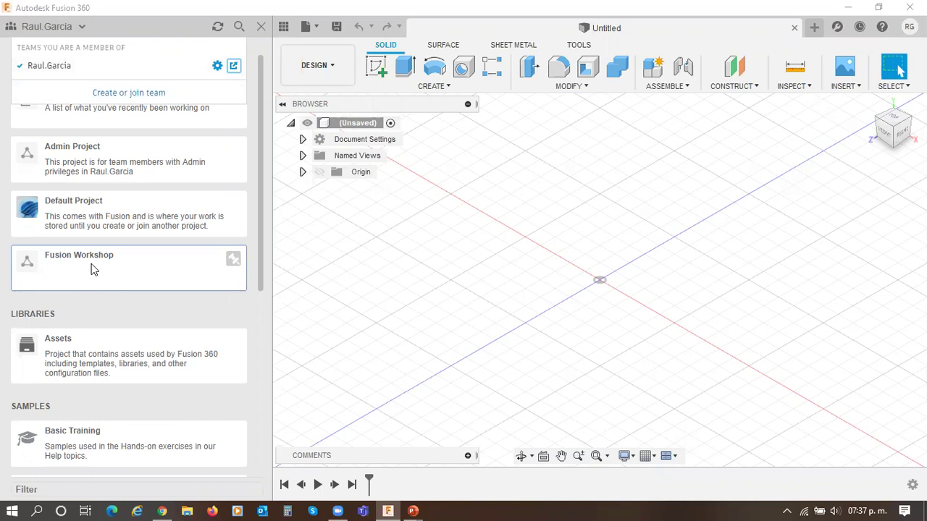
{"action": "left_click", "coordinate": [52, 28]}
{"action": "left_click", "coordinate": [52, 29]}
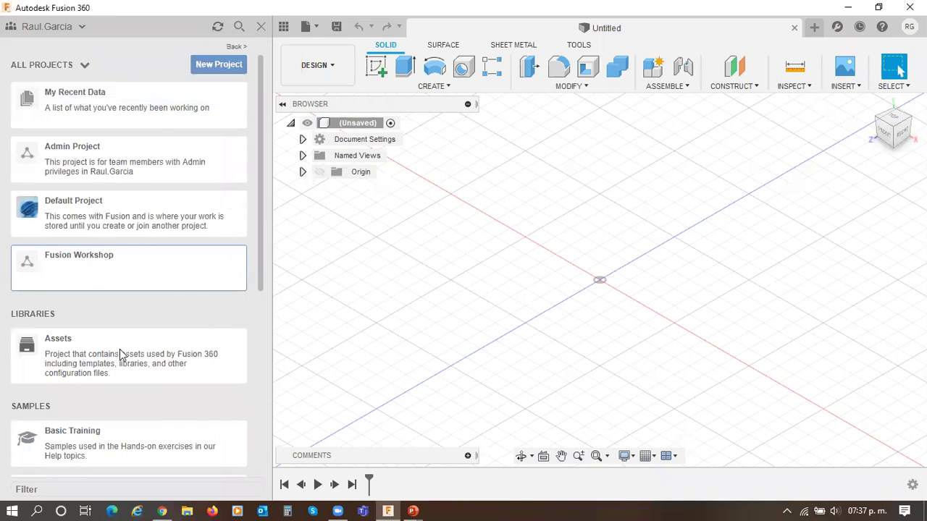
Step: Open Fusion Workshop, refresh it to load the new member folders, and scroll the list
{"action": "left_click", "coordinate": [95, 259]}
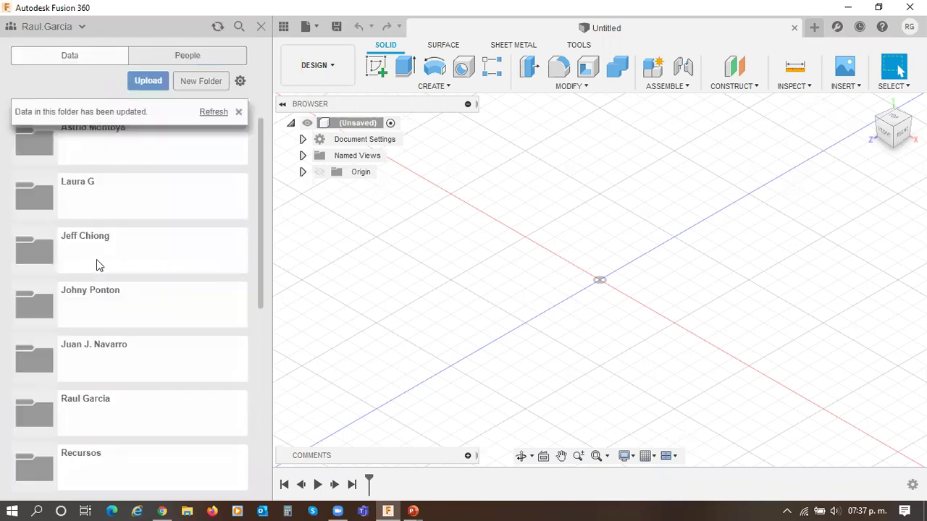
{"action": "scroll", "coordinate": [168, 297], "scroll_direction": "up", "scroll_amount": 2}
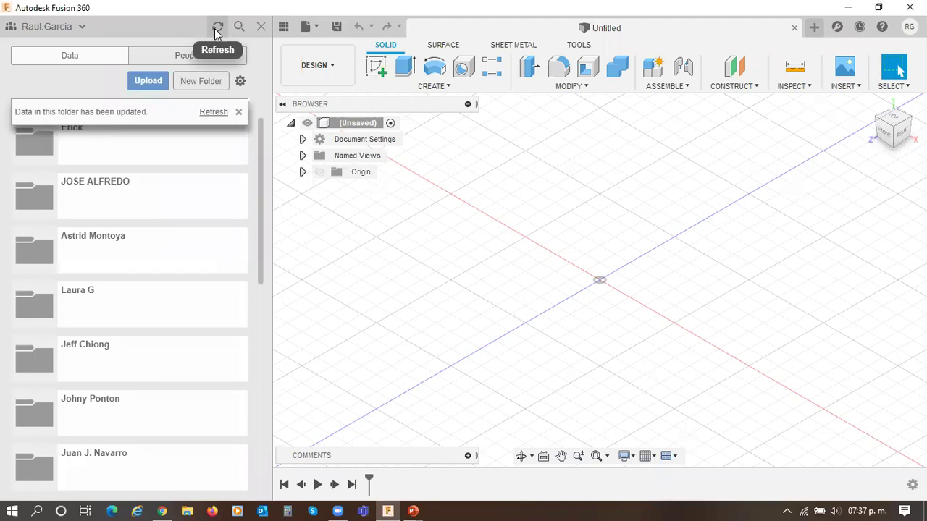
{"action": "left_click", "coordinate": [213, 113]}
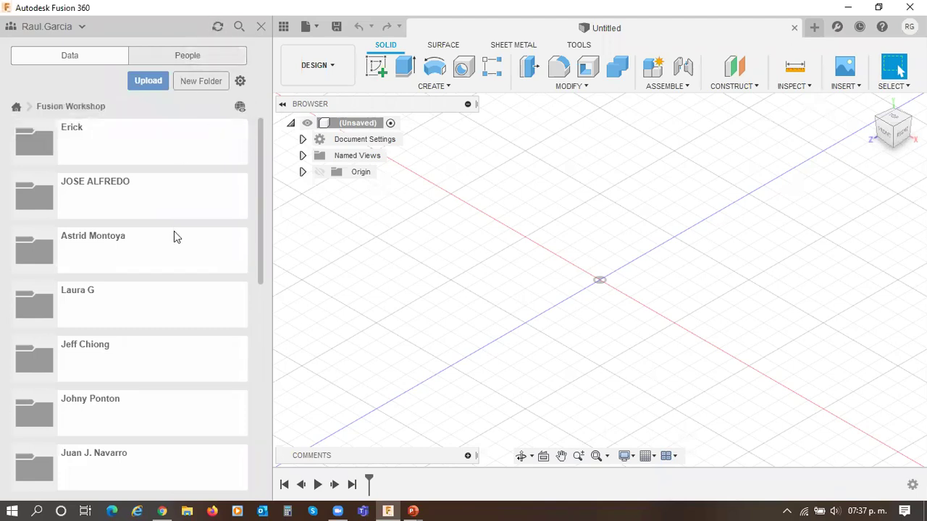
{"action": "scroll", "coordinate": [181, 319], "scroll_direction": "down", "scroll_amount": 5}
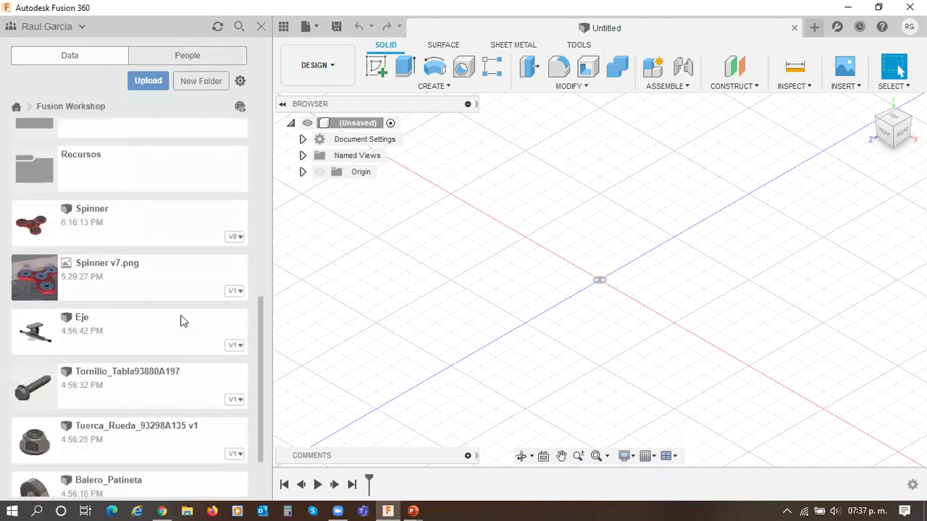
{"action": "scroll", "coordinate": [182, 321], "scroll_direction": "up", "scroll_amount": 2}
{"action": "scroll", "coordinate": [182, 321], "scroll_direction": "up", "scroll_amount": 1}
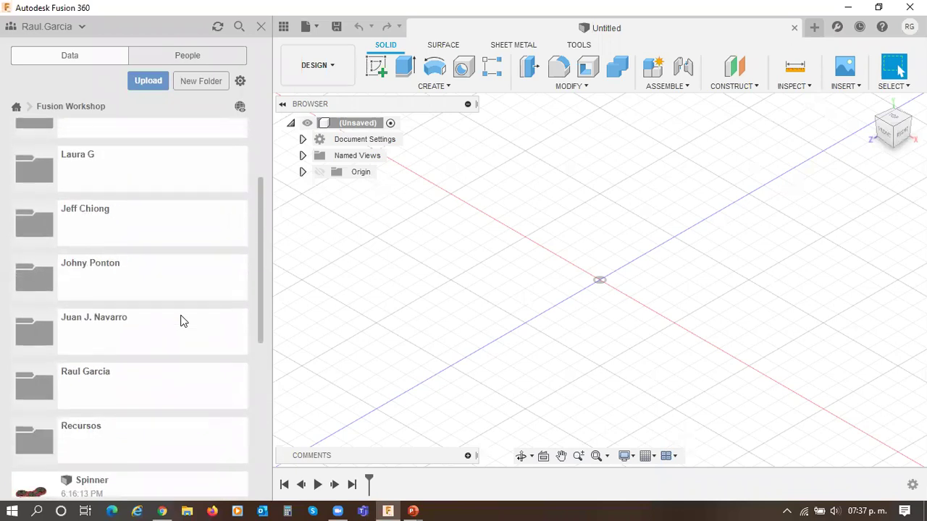
{"action": "scroll", "coordinate": [169, 217], "scroll_direction": "up", "scroll_amount": 1}
{"action": "scroll", "coordinate": [169, 234], "scroll_direction": "up", "scroll_amount": 1}
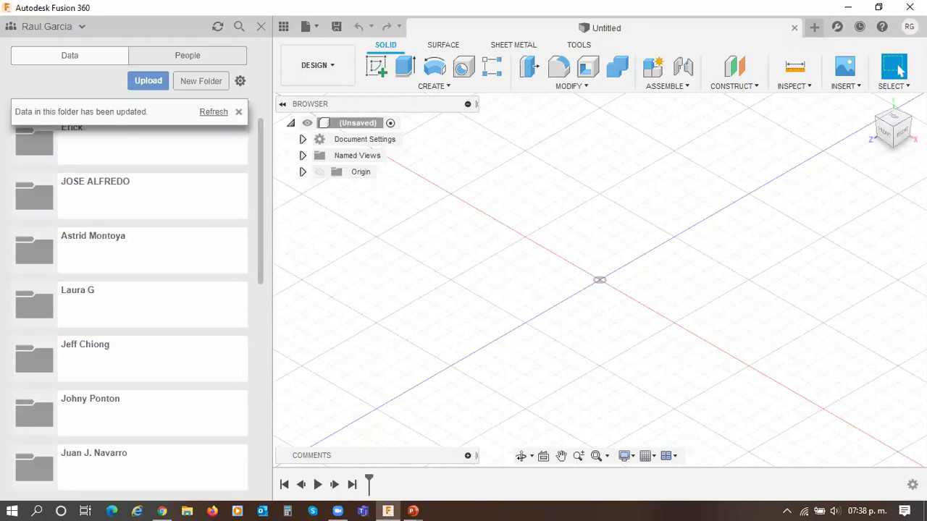
Step: Show the project's People list and scroll through the collaborators
{"action": "left_click", "coordinate": [186, 56]}
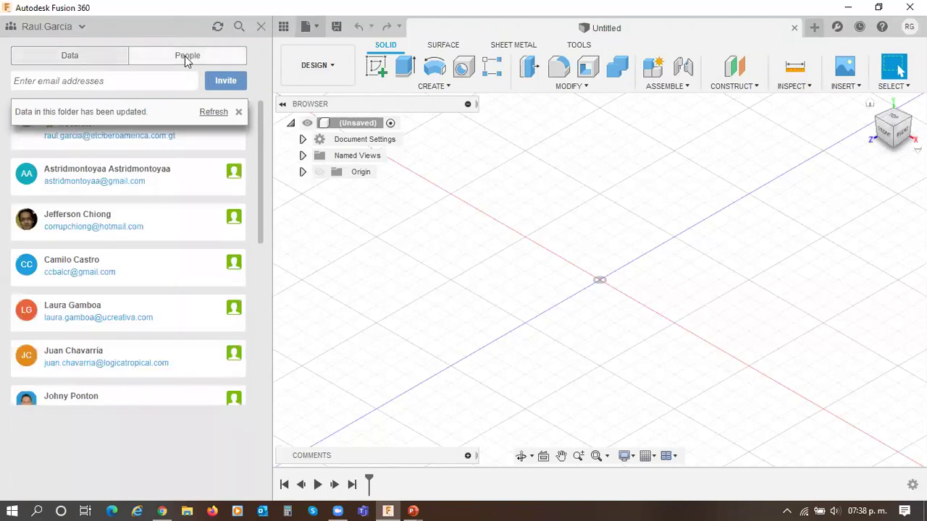
{"action": "scroll", "coordinate": [84, 357], "scroll_direction": "down", "scroll_amount": 5}
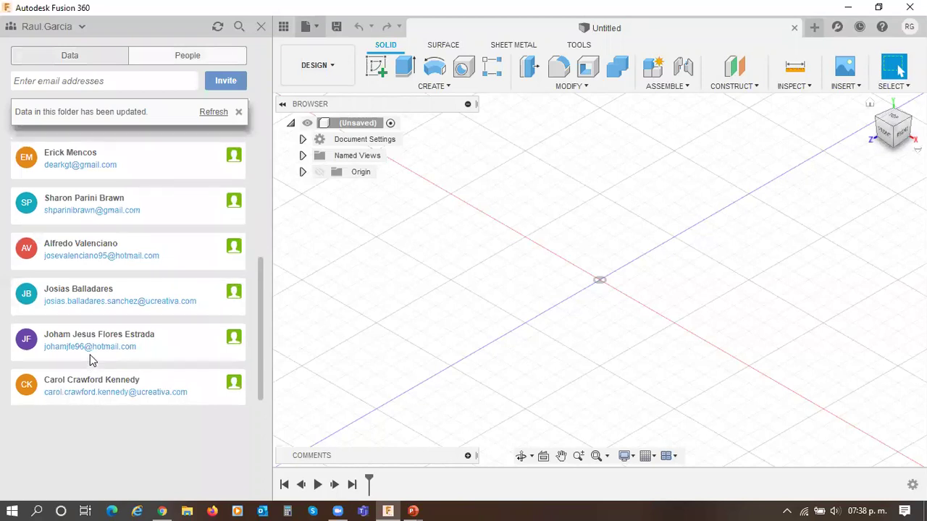
{"action": "scroll", "coordinate": [88, 360], "scroll_direction": "up", "scroll_amount": 3}
{"action": "scroll", "coordinate": [90, 361], "scroll_direction": "up", "scroll_amount": 3}
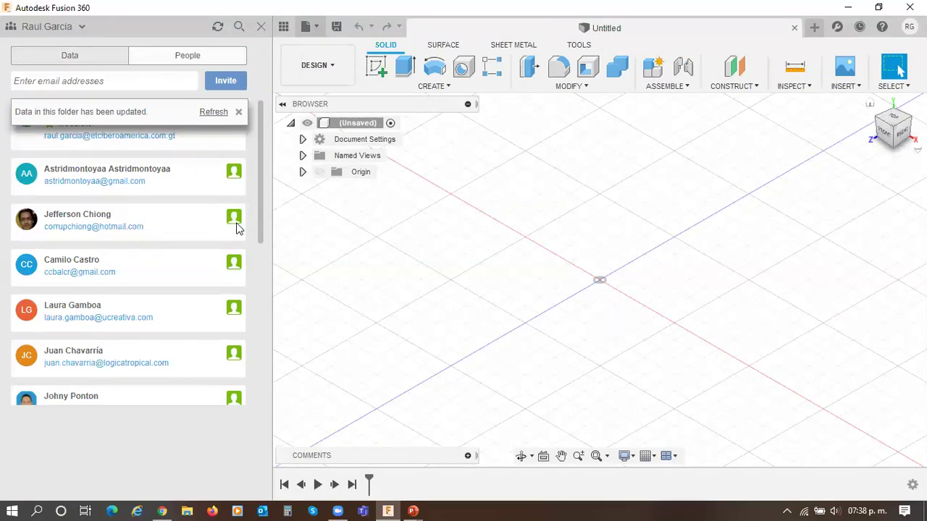
{"action": "mouse_move", "coordinate": [238, 226]}
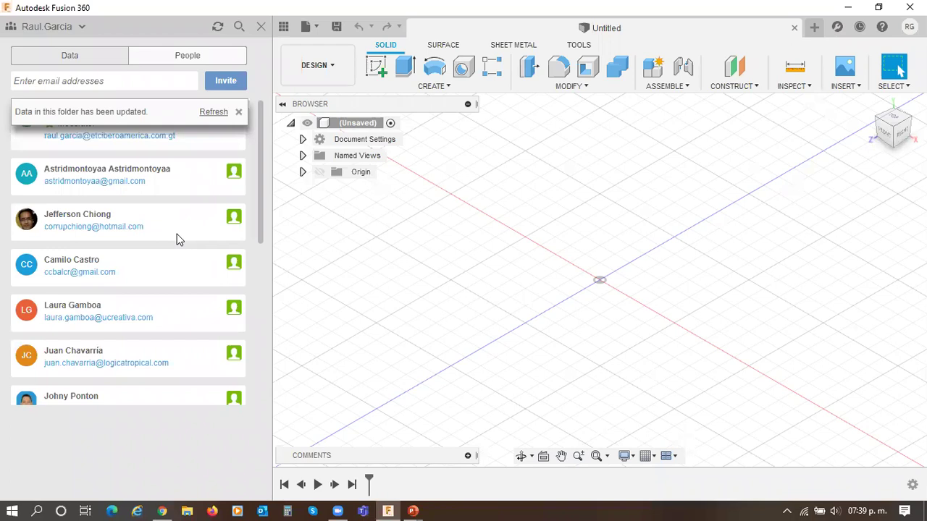
{"action": "scroll", "coordinate": [171, 329], "scroll_direction": "down", "scroll_amount": 3}
{"action": "scroll", "coordinate": [174, 339], "scroll_direction": "down", "scroll_amount": 3}
{"action": "scroll", "coordinate": [174, 340], "scroll_direction": "up", "scroll_amount": 7}
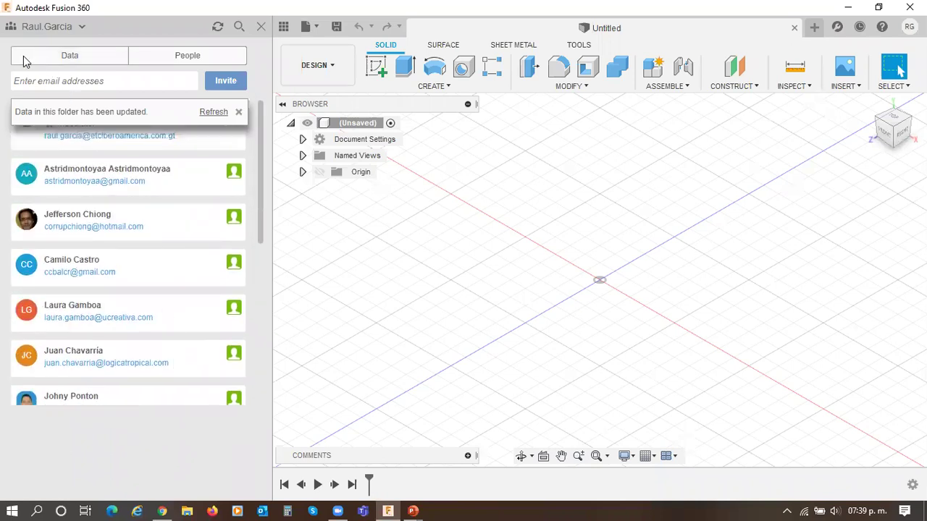
Step: Return to the Data view, refresh it, and scroll the nine folders above the Spinner and Eje designs
{"action": "left_click", "coordinate": [52, 60]}
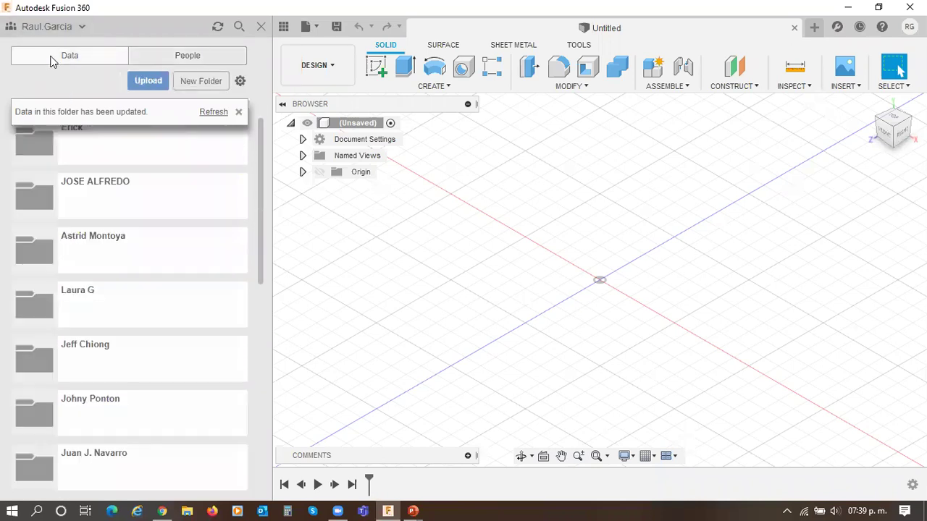
{"action": "left_click", "coordinate": [211, 114]}
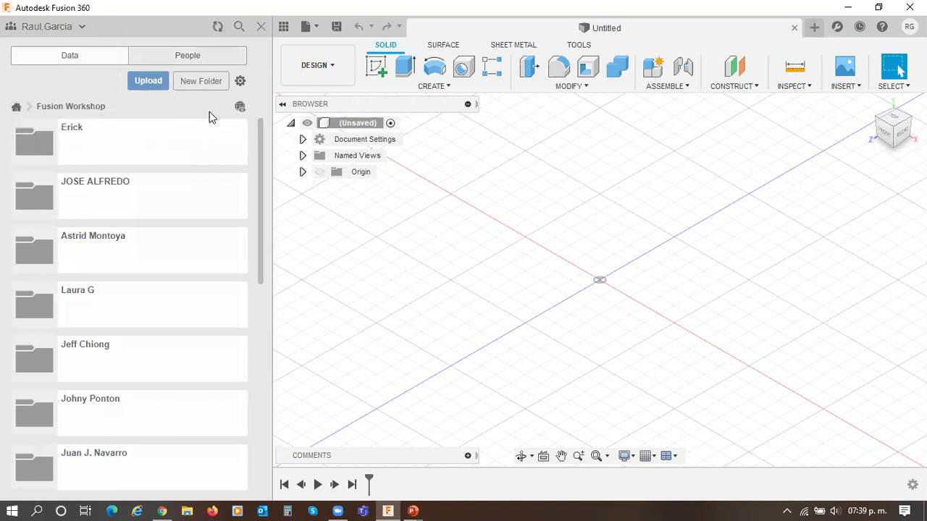
{"action": "scroll", "coordinate": [160, 248], "scroll_direction": "down", "scroll_amount": 5}
{"action": "scroll", "coordinate": [161, 268], "scroll_direction": "down", "scroll_amount": 3}
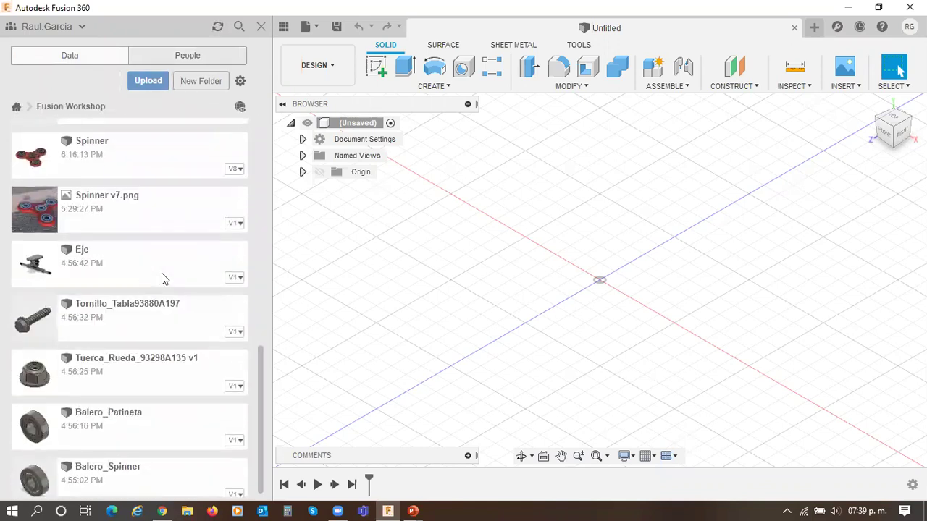
{"action": "scroll", "coordinate": [164, 284], "scroll_direction": "up", "scroll_amount": 5}
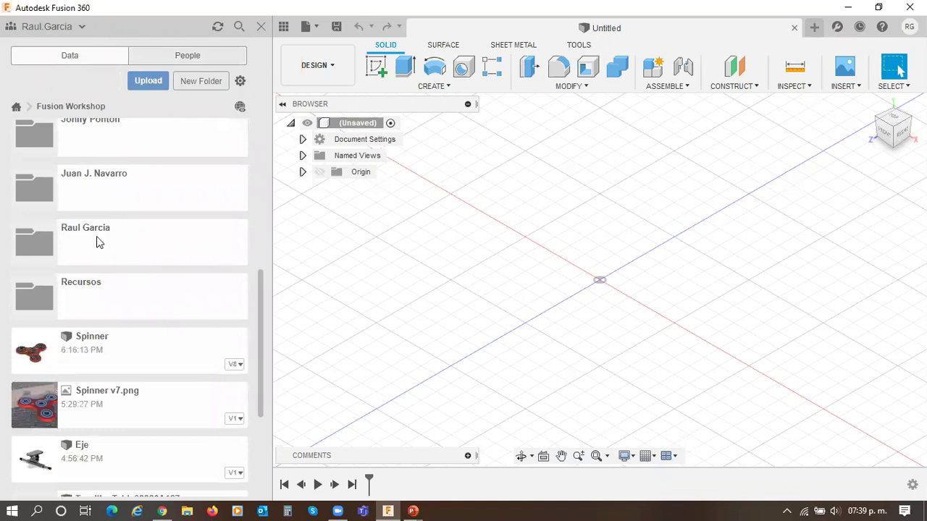
Step: Open your own member folder to confirm it's empty, check the teams list, return to All Projects
{"action": "left_click", "coordinate": [97, 244]}
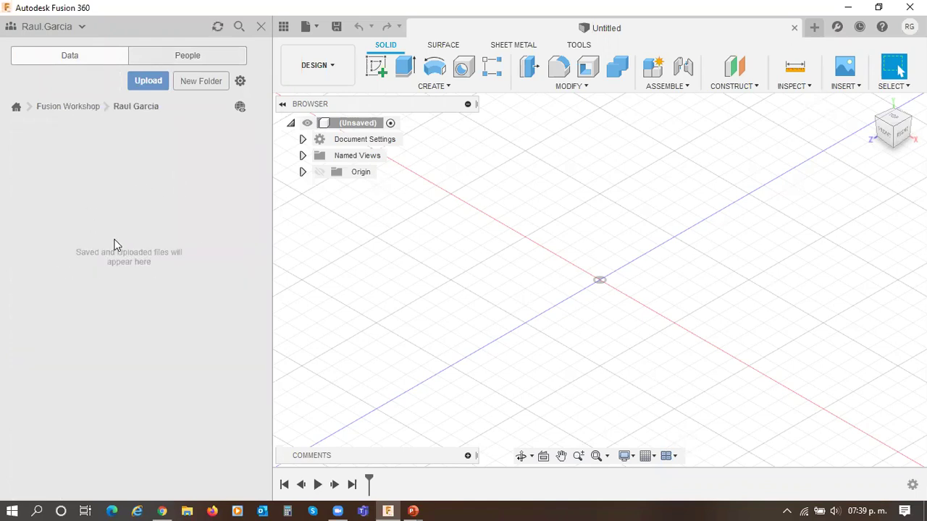
{"action": "left_click", "coordinate": [54, 30]}
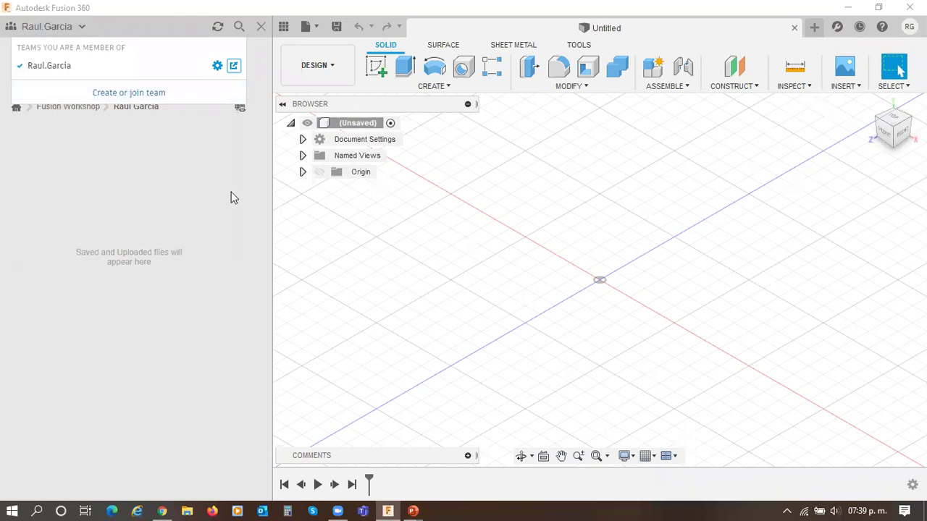
{"action": "left_click", "coordinate": [46, 28]}
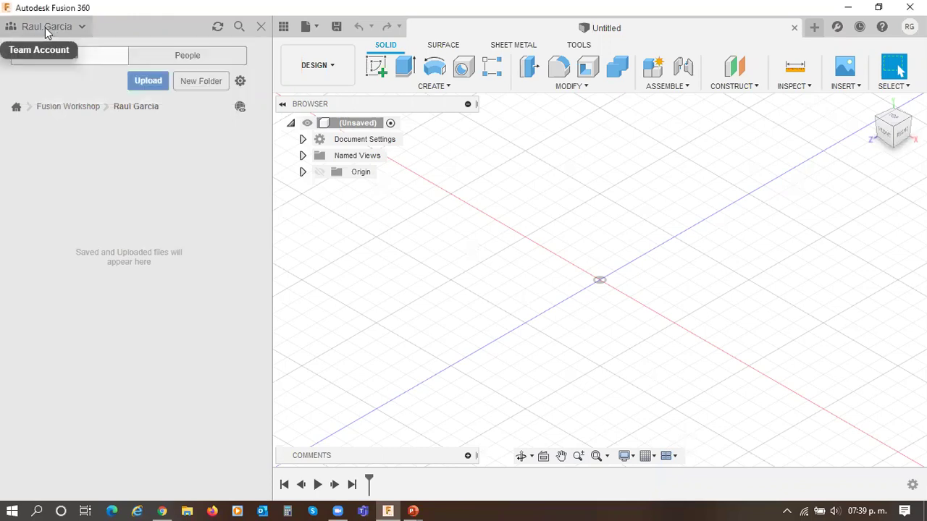
{"action": "left_click", "coordinate": [44, 28]}
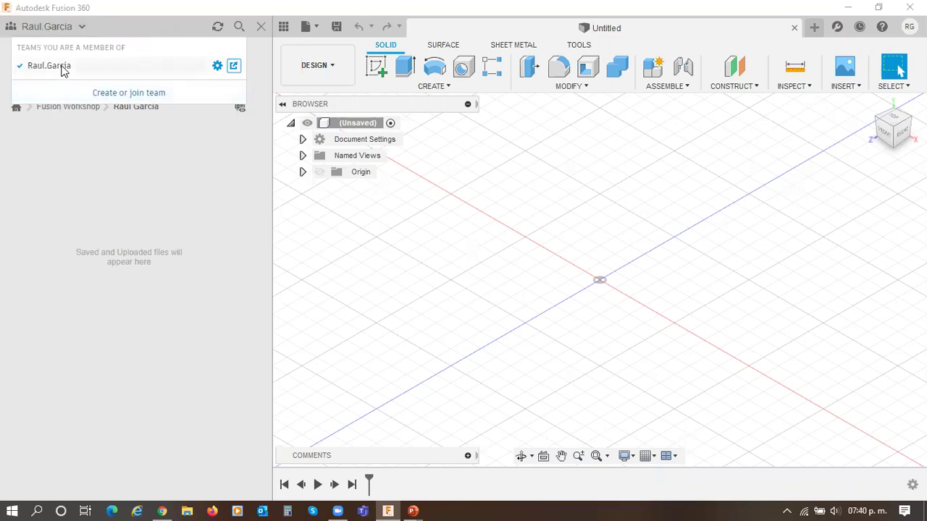
{"action": "left_click", "coordinate": [43, 26]}
{"action": "left_click", "coordinate": [16, 108]}
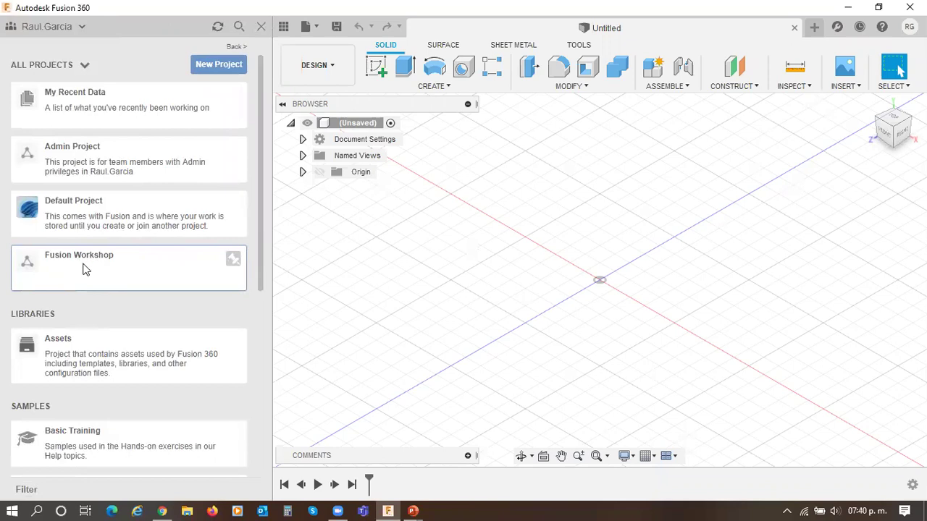
Step: Check the teams list, then switch to Chrome showing the Fusion Workshop members in Fusion Team
{"action": "left_click", "coordinate": [81, 27]}
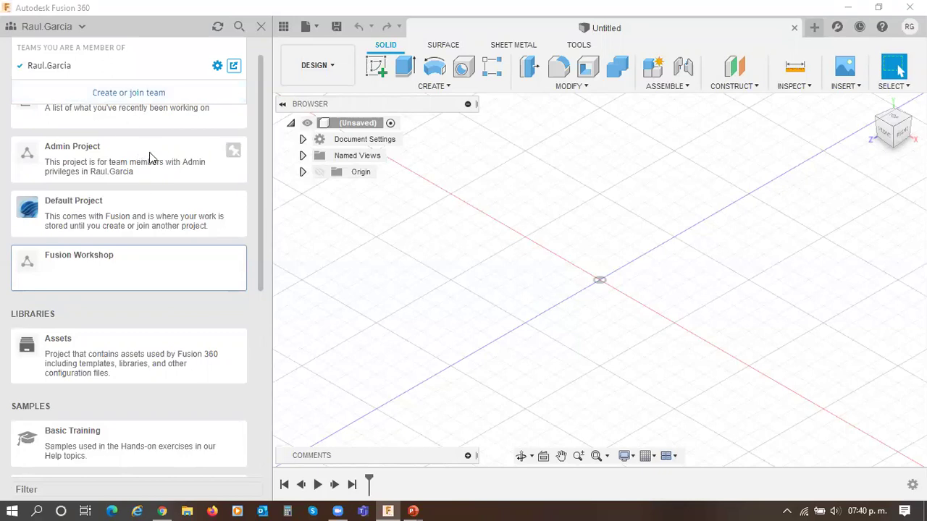
{"action": "left_click", "coordinate": [83, 27]}
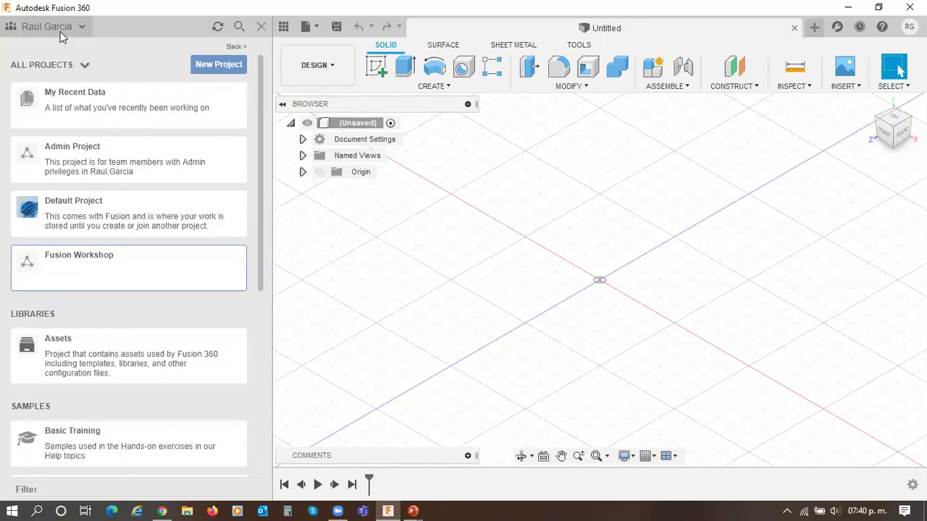
{"action": "left_click", "coordinate": [61, 32]}
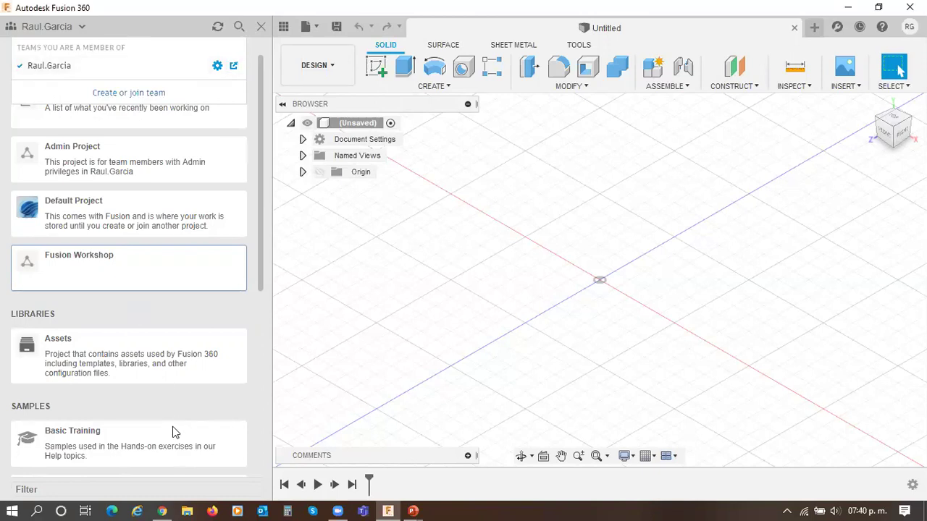
{"action": "left_click", "coordinate": [162, 511]}
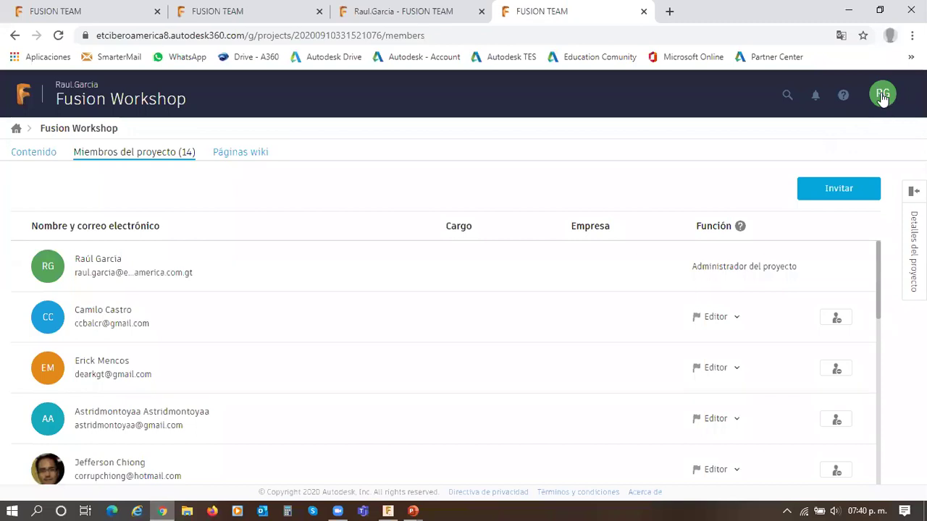
Step: Check the Fusion Team account menu, close the three extra browser tabs and minimise Chrome
{"action": "left_click", "coordinate": [882, 96]}
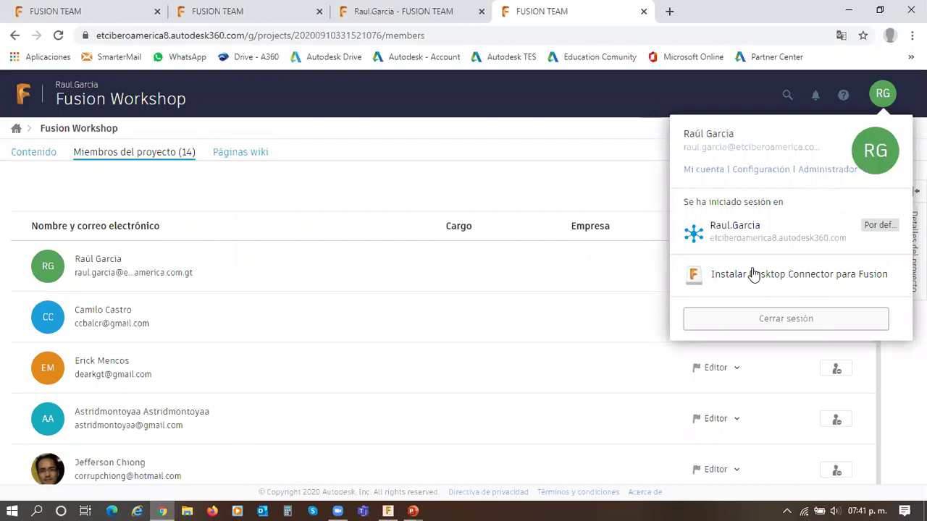
{"action": "left_click", "coordinate": [727, 93]}
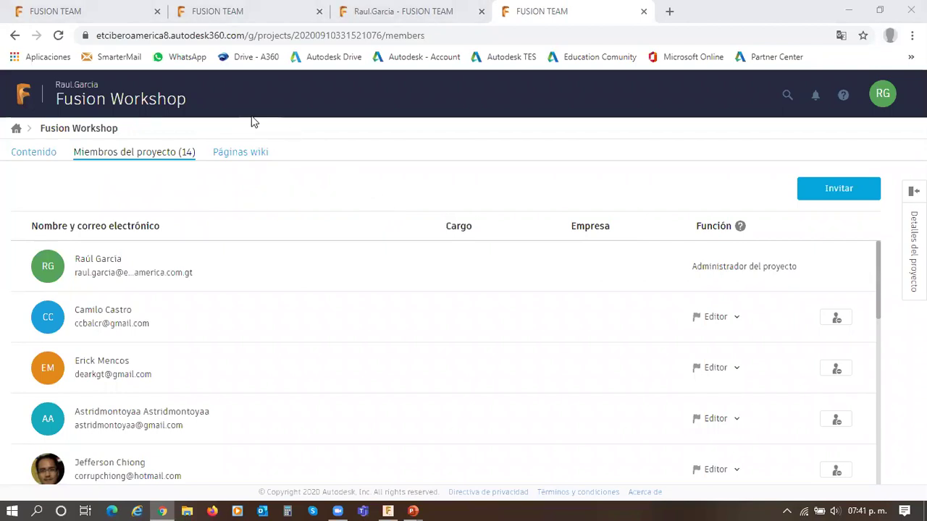
{"action": "left_click", "coordinate": [644, 12]}
{"action": "middle_click", "coordinate": [344, 16]}
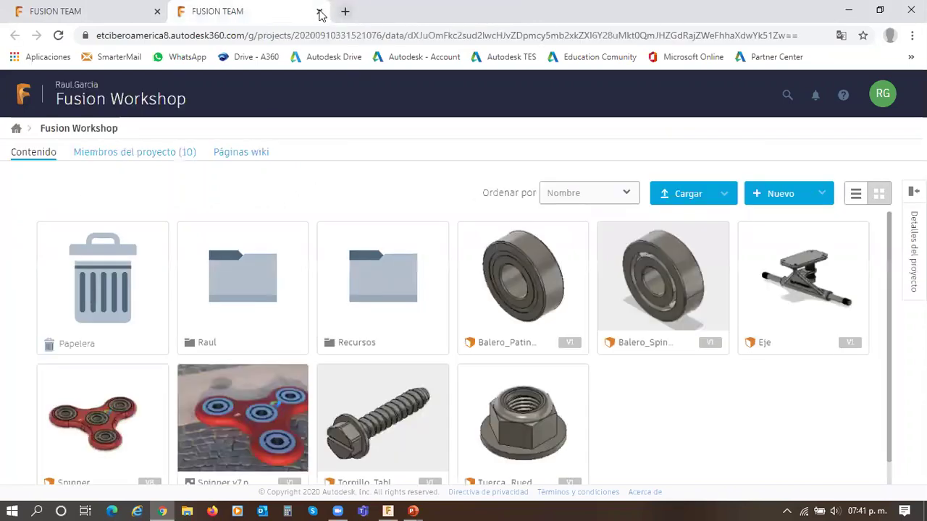
{"action": "middle_click", "coordinate": [191, 22]}
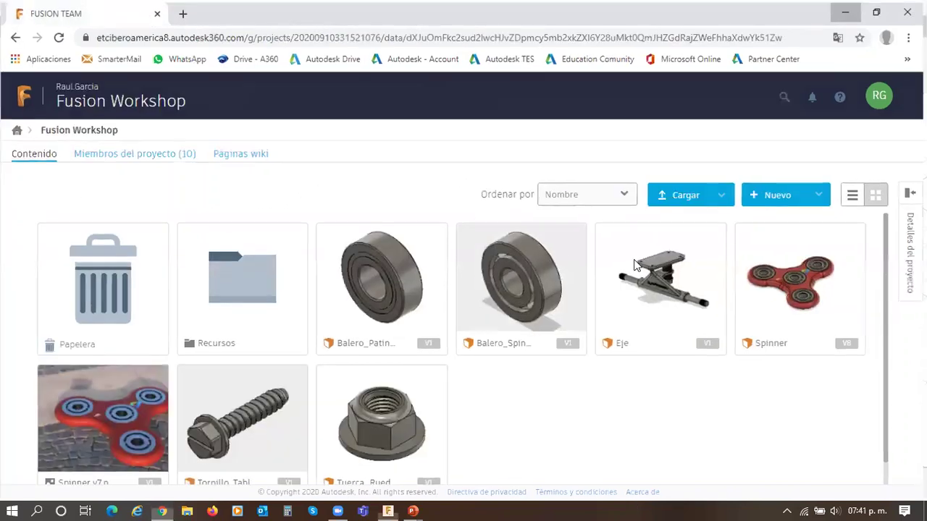
{"action": "left_click", "coordinate": [844, 12]}
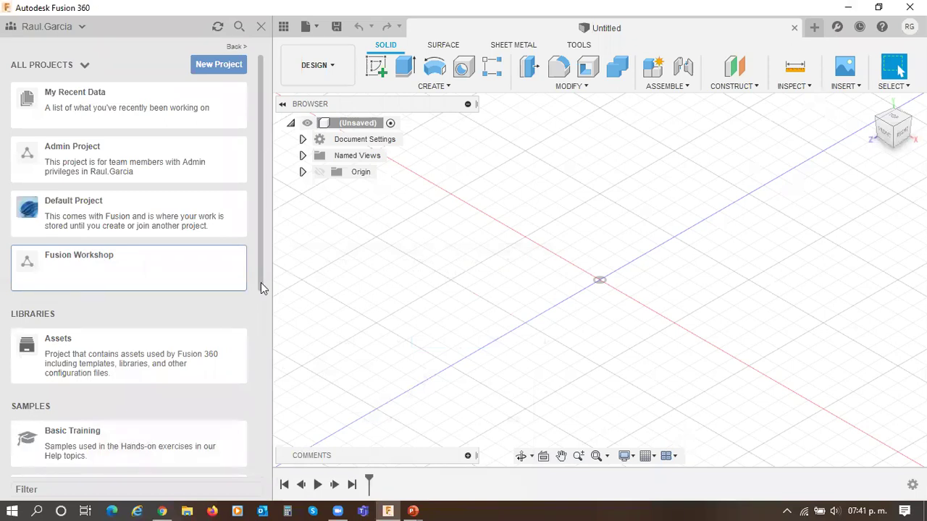
Step: Open the Fusion Workshop project and show its People list
{"action": "left_click", "coordinate": [83, 269]}
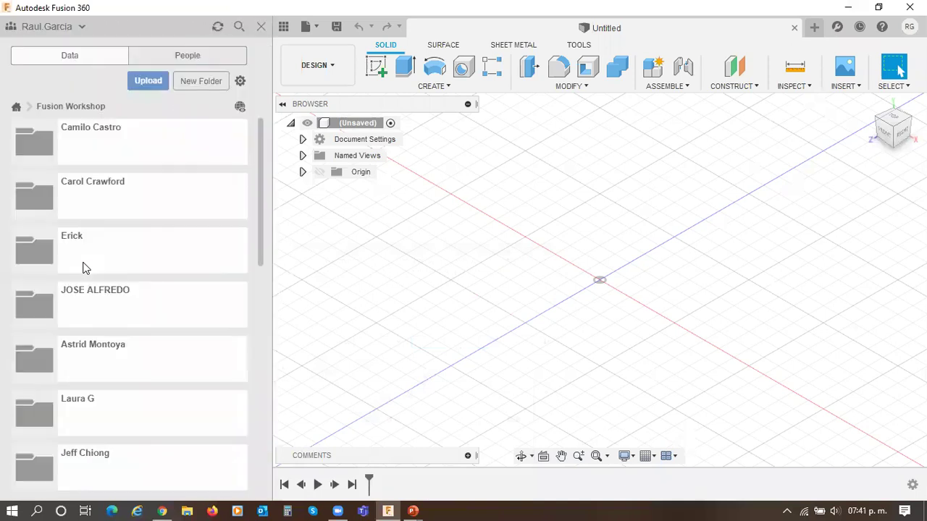
{"action": "left_click", "coordinate": [202, 64]}
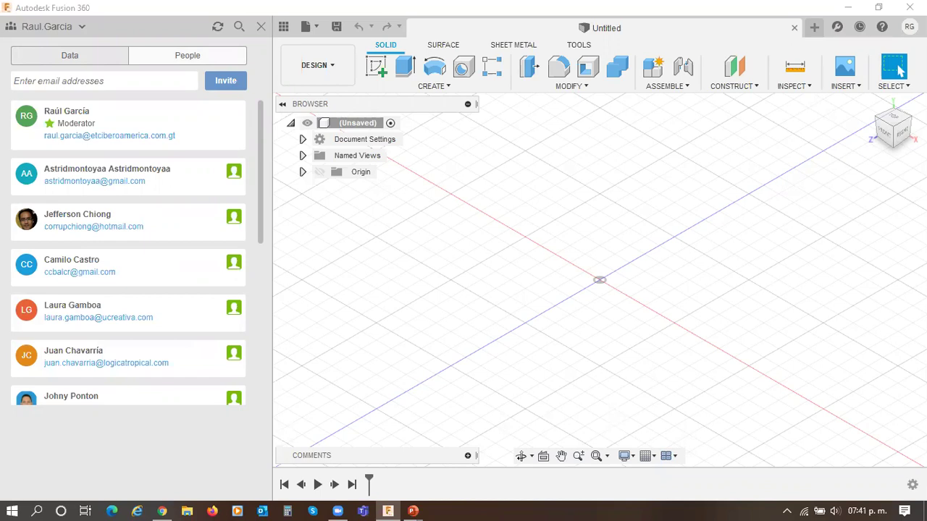
Step: Paste a collaborator's e-mail and invite them, dismissing the already-a-member warning
{"action": "left_click", "coordinate": [131, 83]}
{"action": "key", "text": "ctrl+v"}
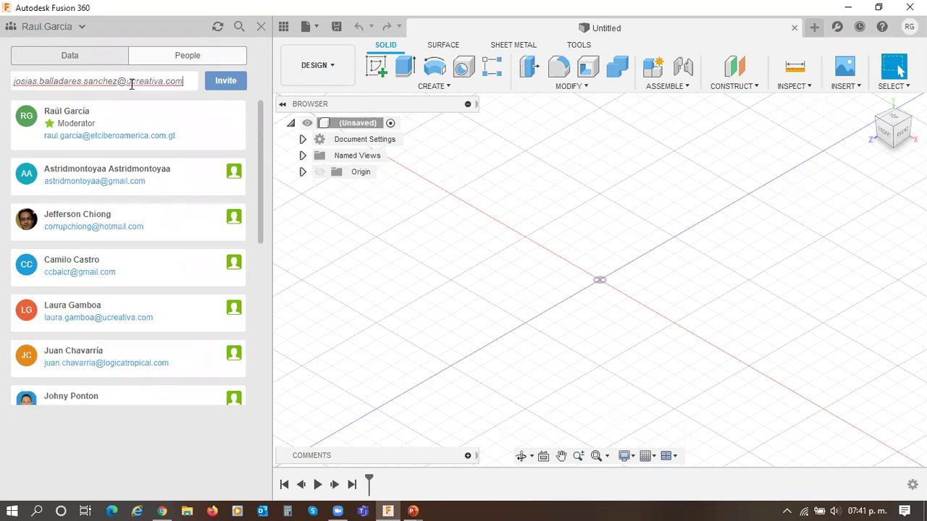
{"action": "left_click", "coordinate": [220, 81]}
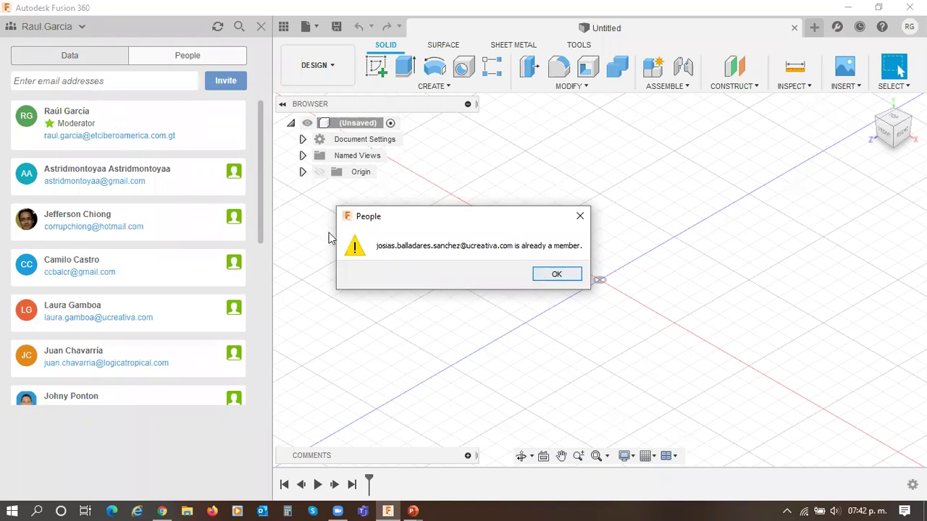
{"action": "left_click", "coordinate": [557, 276]}
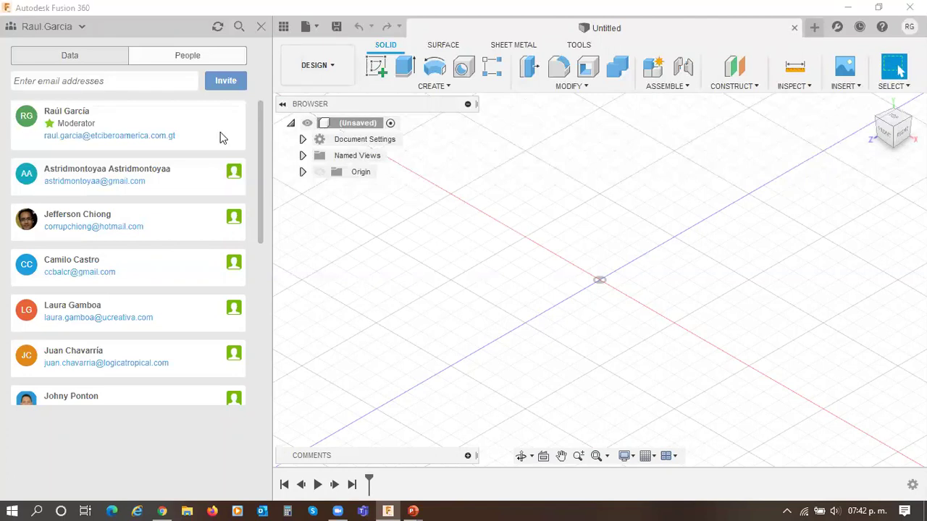
Step: Paste and invite two more collaborators' e-mail addresses
{"action": "left_click", "coordinate": [145, 81]}
{"action": "key", "text": "ctrl+v"}
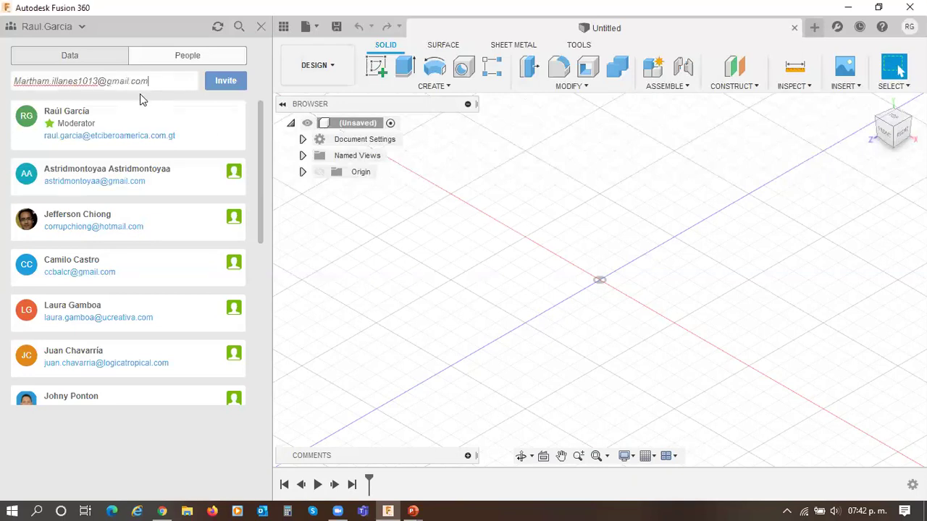
{"action": "left_click", "coordinate": [226, 81]}
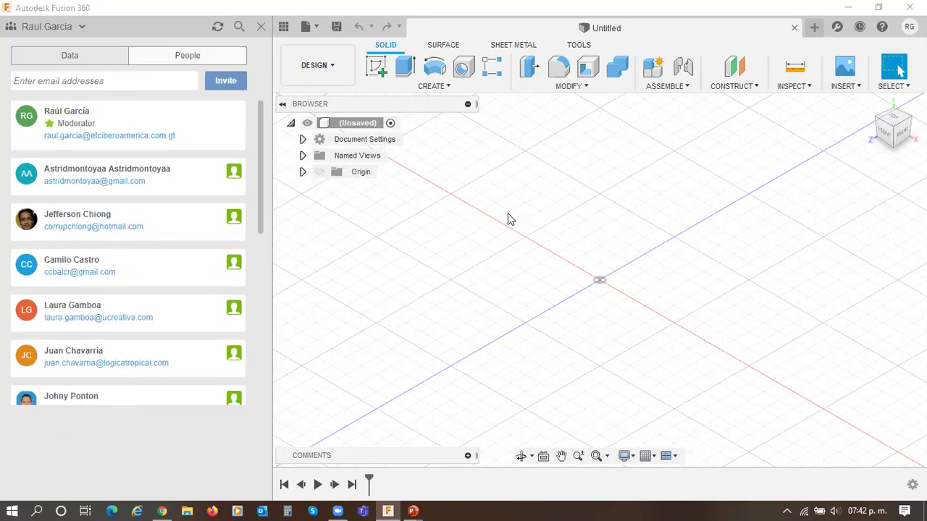
{"action": "left_click", "coordinate": [147, 83]}
{"action": "key", "text": "ctrl+v"}
{"action": "left_click", "coordinate": [225, 82]}
Step: Invite another collaborator's e-mail, dismiss the already-a-member warning, then show the teams list
{"action": "left_click", "coordinate": [128, 82]}
{"action": "key", "text": "ctrl+v"}
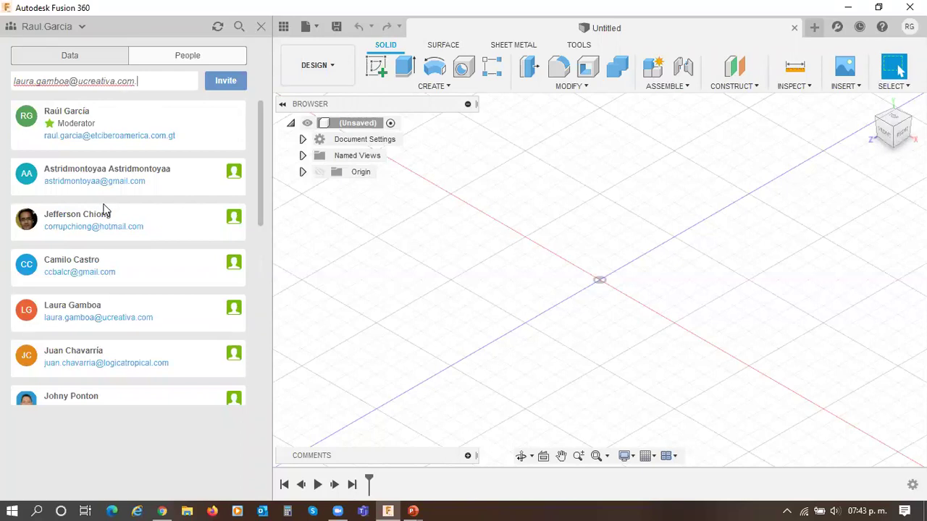
{"action": "key", "text": "BackSpace"}
{"action": "left_click", "coordinate": [225, 81]}
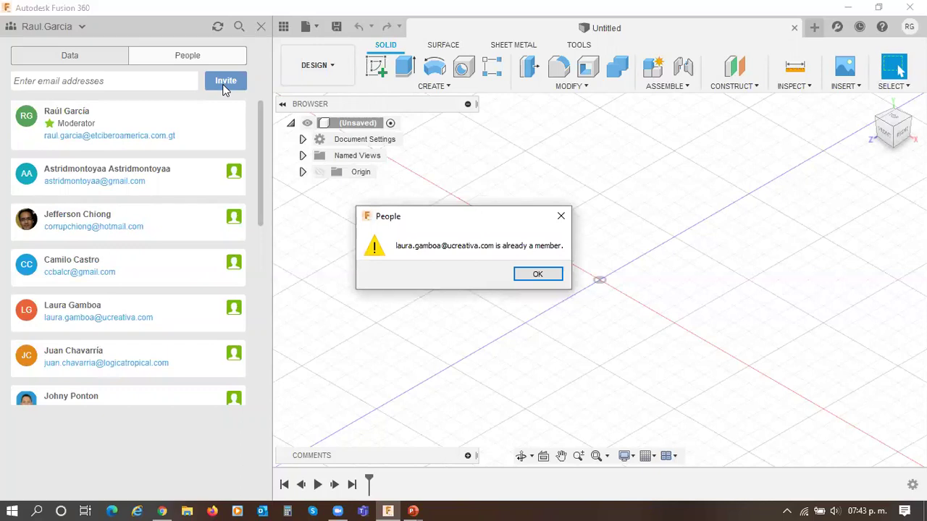
{"action": "left_click", "coordinate": [537, 275]}
{"action": "scroll", "coordinate": [144, 293], "scroll_direction": "down", "scroll_amount": 4}
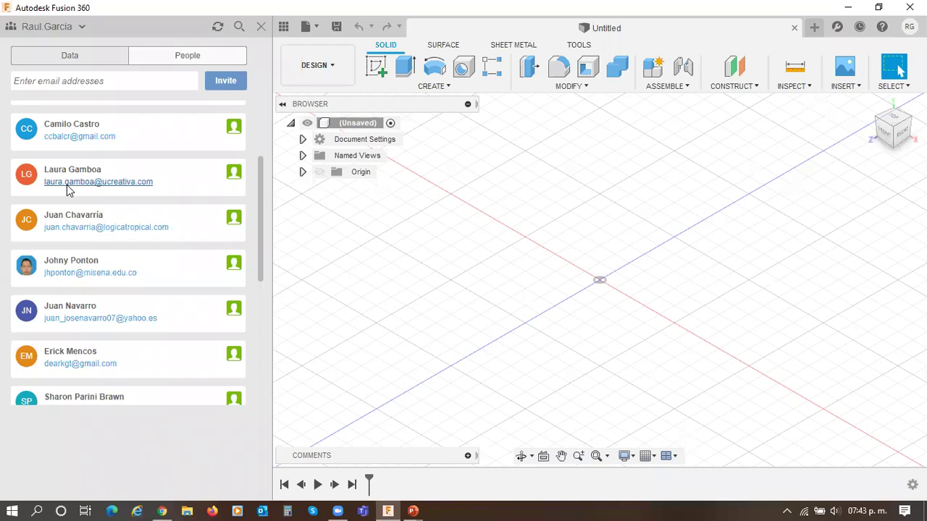
{"action": "left_click", "coordinate": [49, 32]}
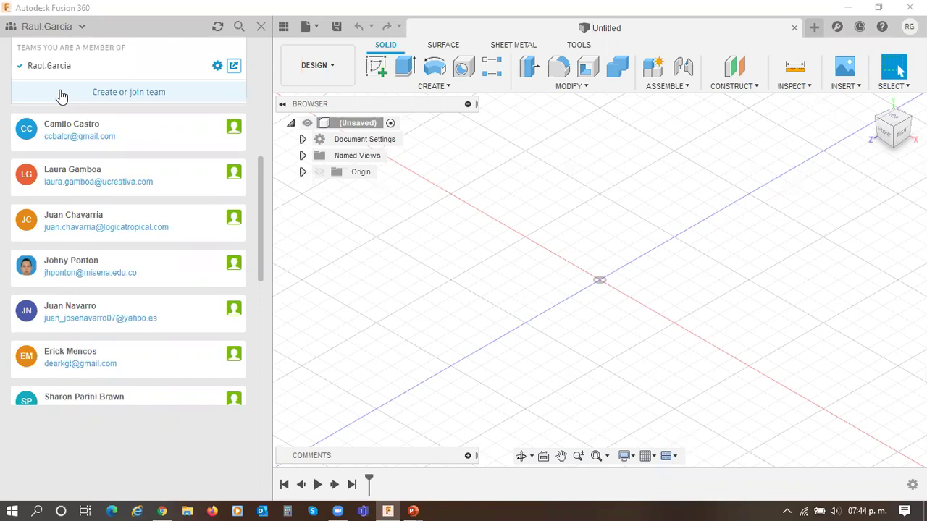
Step: Refresh the data panel and review the Fusion Workshop's eleven member folders, Recursos and the Spinner design
{"action": "left_click", "coordinate": [218, 29]}
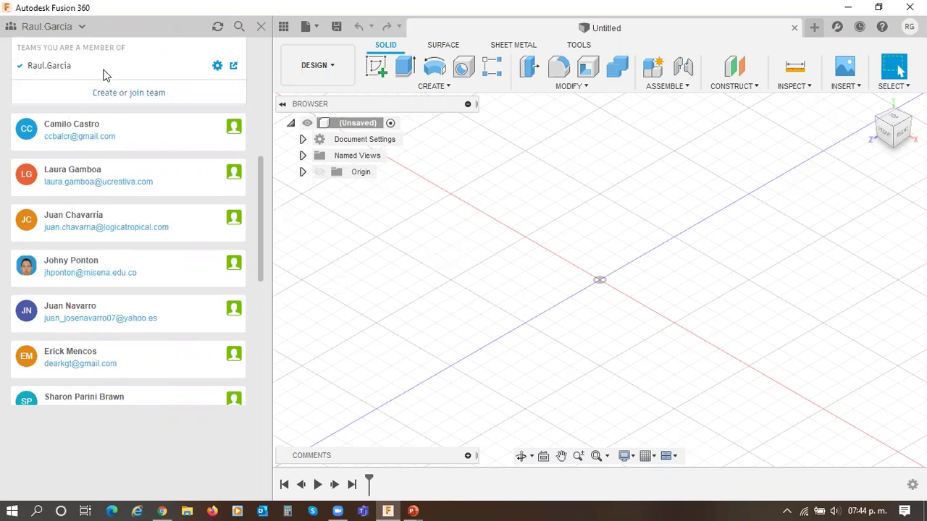
{"action": "left_click", "coordinate": [80, 27]}
{"action": "left_click", "coordinate": [65, 61]}
{"action": "scroll", "coordinate": [147, 294], "scroll_direction": "down", "scroll_amount": 8}
{"action": "scroll", "coordinate": [148, 297], "scroll_direction": "down", "scroll_amount": 2}
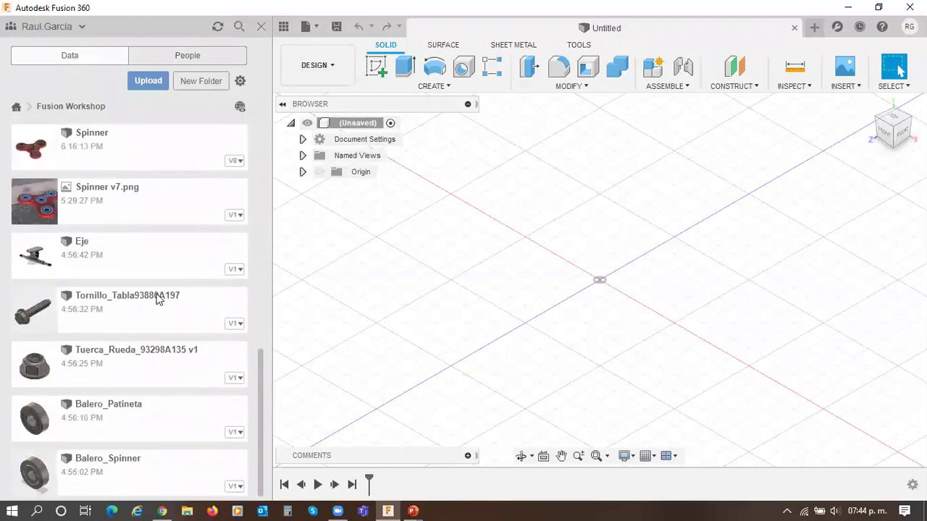
{"action": "scroll", "coordinate": [155, 304], "scroll_direction": "up", "scroll_amount": 5}
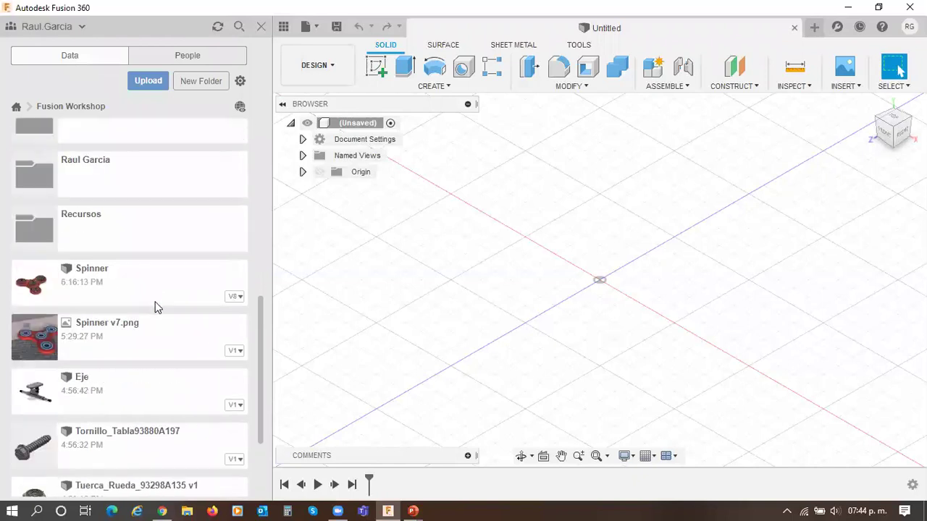
{"action": "scroll", "coordinate": [156, 332], "scroll_direction": "up", "scroll_amount": 2}
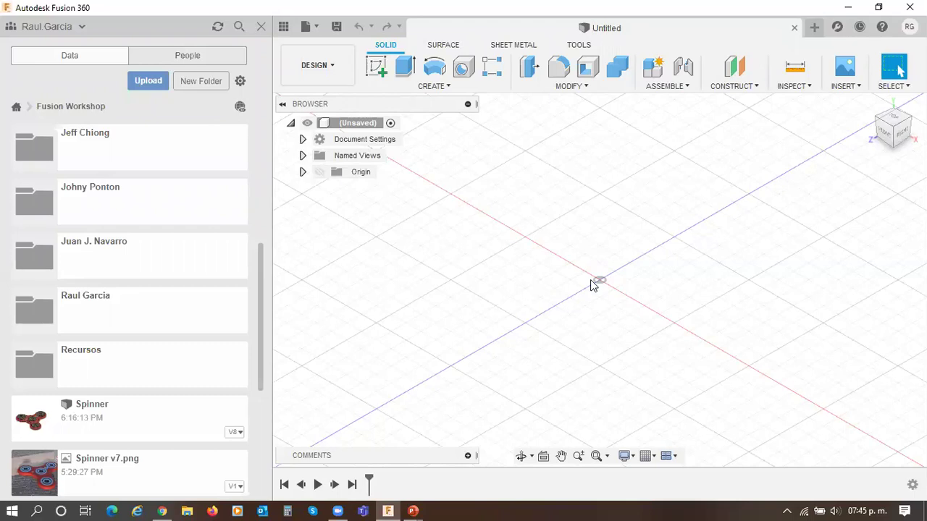
{"action": "scroll", "coordinate": [159, 275], "scroll_direction": "up", "scroll_amount": 5}
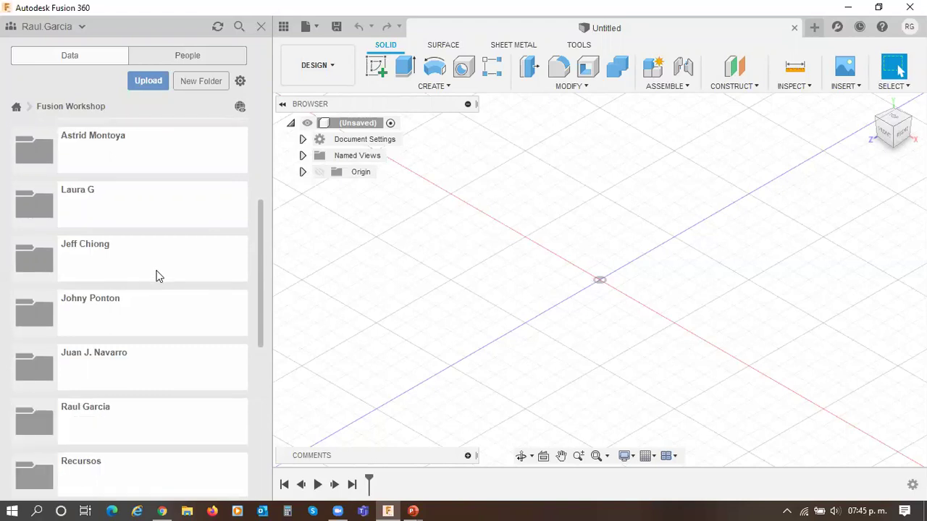
{"action": "scroll", "coordinate": [158, 277], "scroll_direction": "down", "scroll_amount": 10}
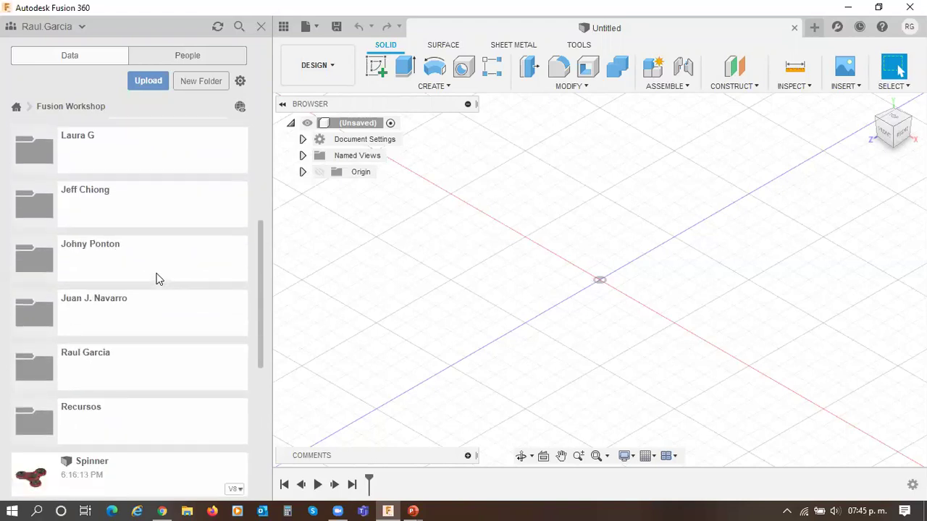
{"action": "scroll", "coordinate": [160, 281], "scroll_direction": "up", "scroll_amount": 10}
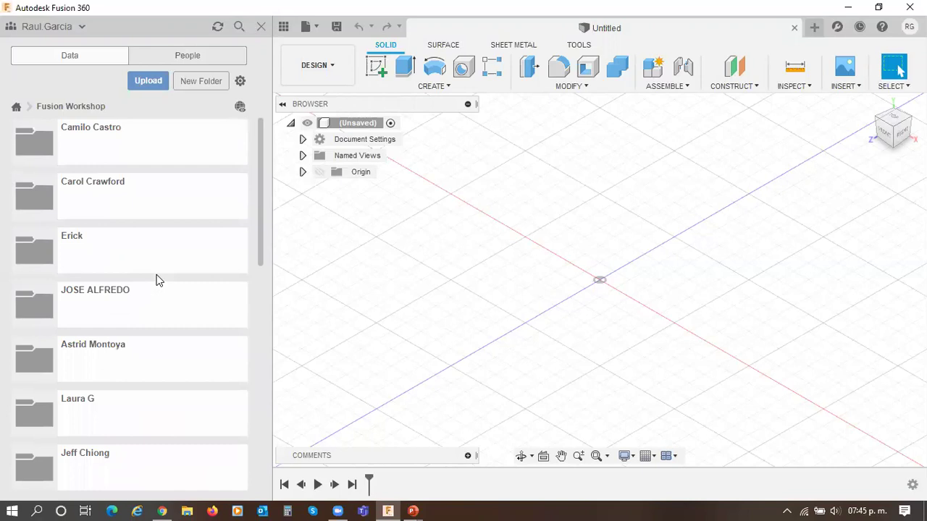
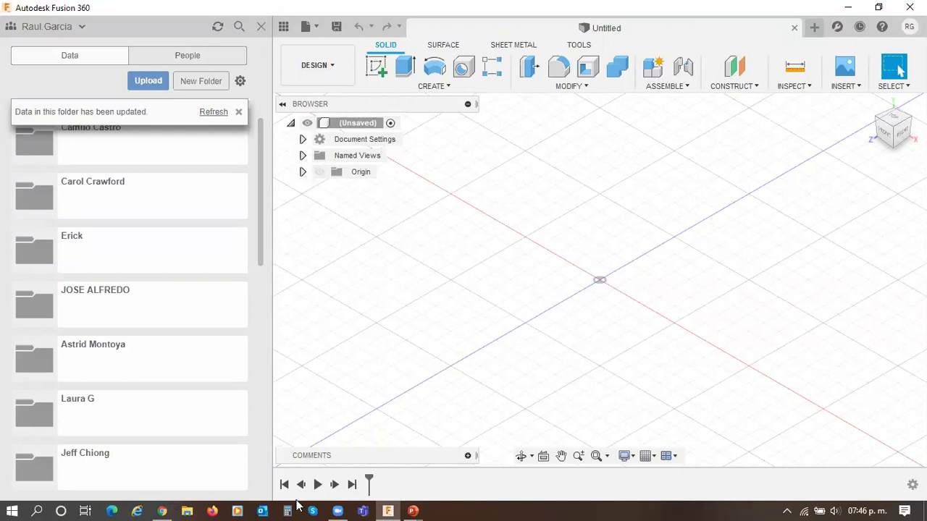
Step: Bring up the running slideshow, advance one slide, then return to PowerPoint's editing view
{"action": "left_click", "coordinate": [413, 511]}
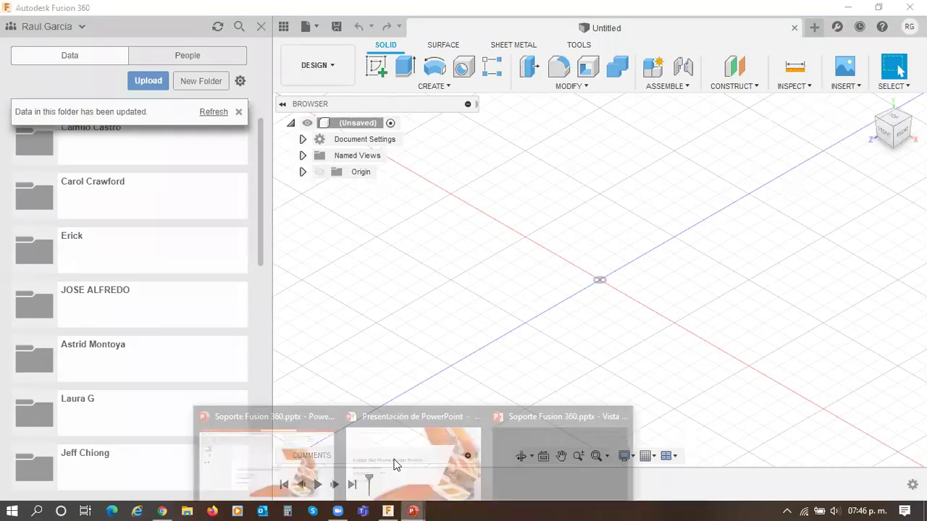
{"action": "left_click", "coordinate": [412, 456]}
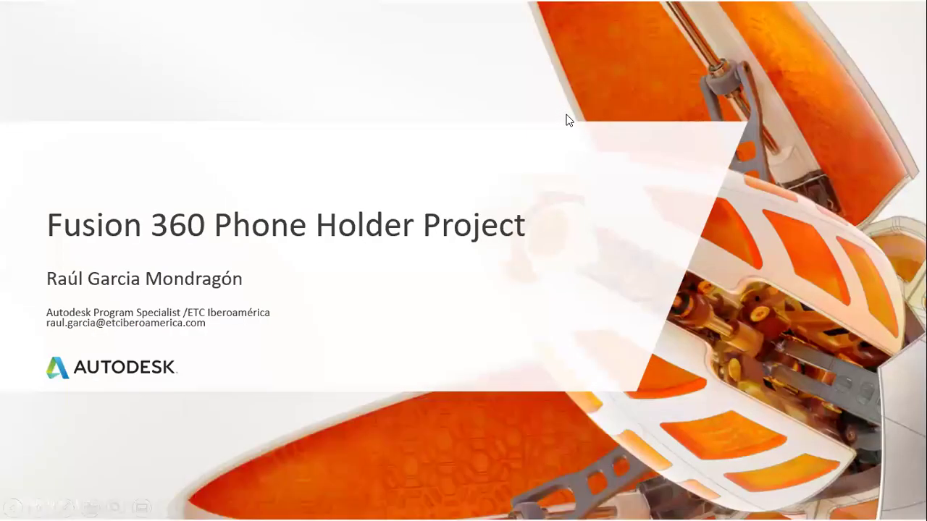
{"action": "left_click", "coordinate": [567, 121]}
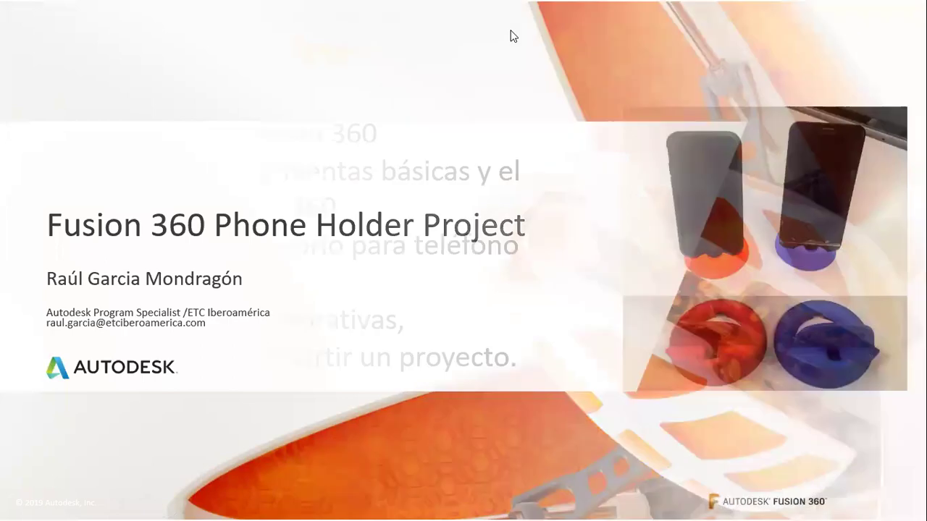
{"action": "key", "text": "Escape"}
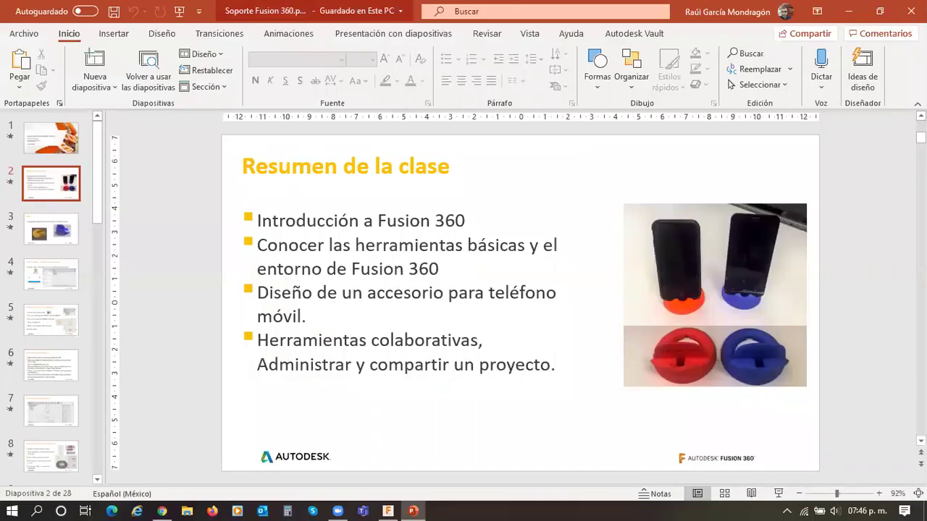
Step: Return to the presentation, maximize its window, and start the slideshow from slide 1
{"action": "key", "text": "alt+Tab"}
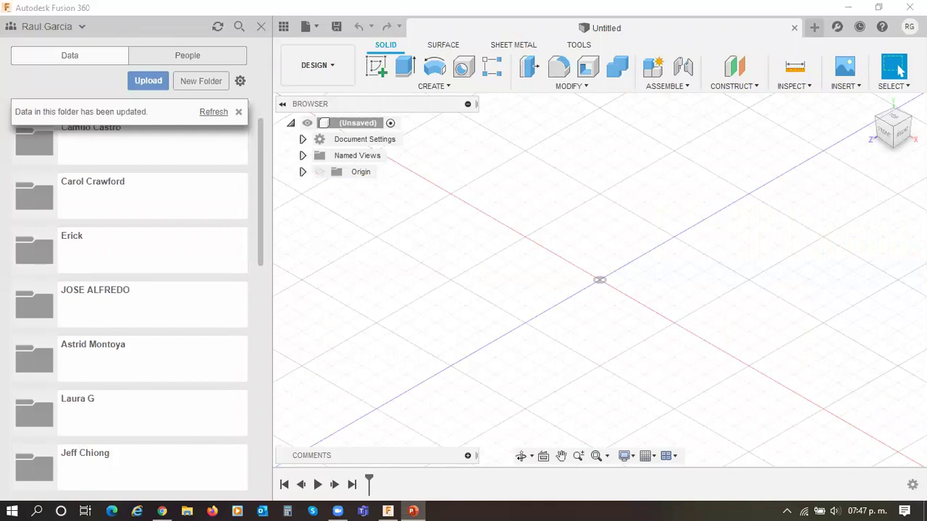
{"action": "key", "text": "alt+Tab"}
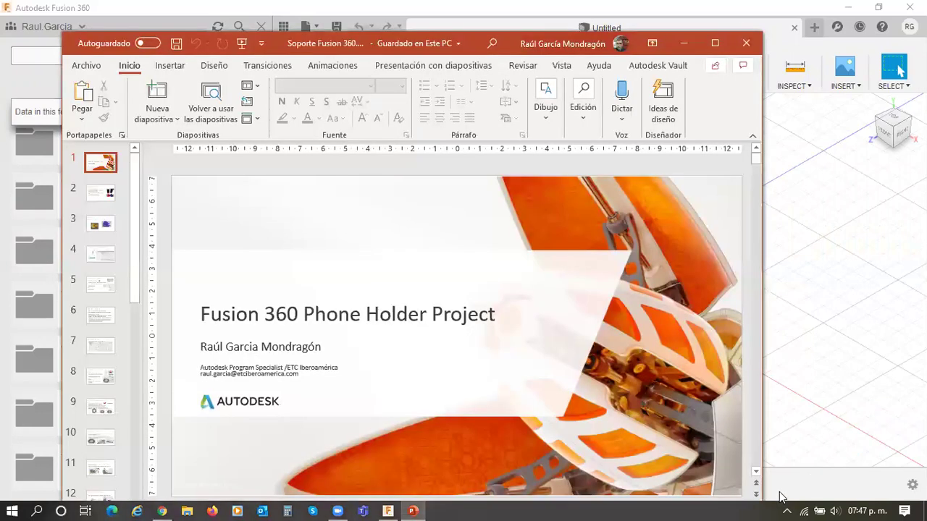
{"action": "key", "text": "super+Up"}
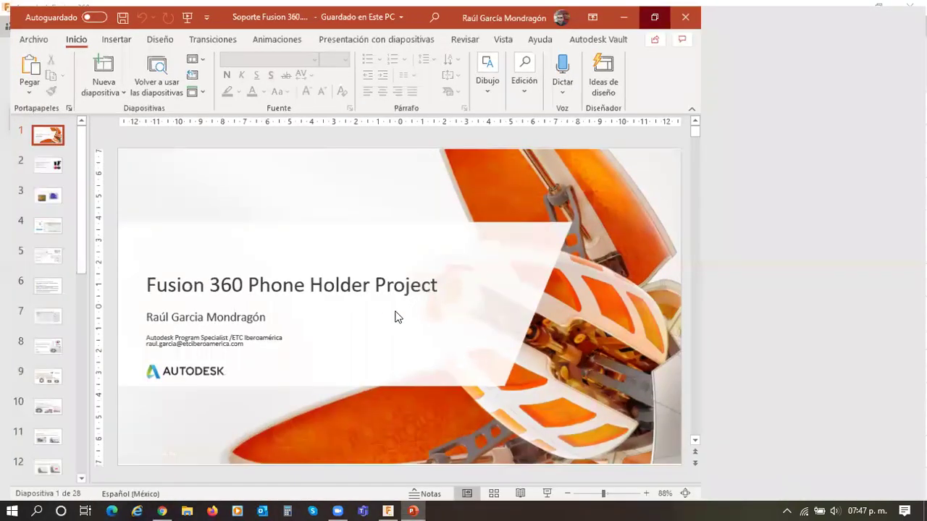
{"action": "key", "text": "F5"}
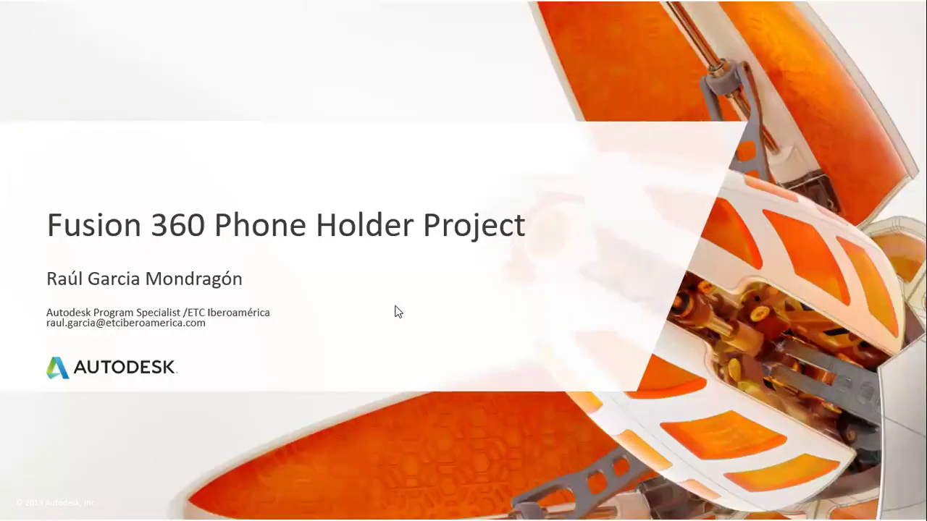
Step: Step from the title through Resumen de la clase to the Meta slide
{"action": "key", "text": "Right"}
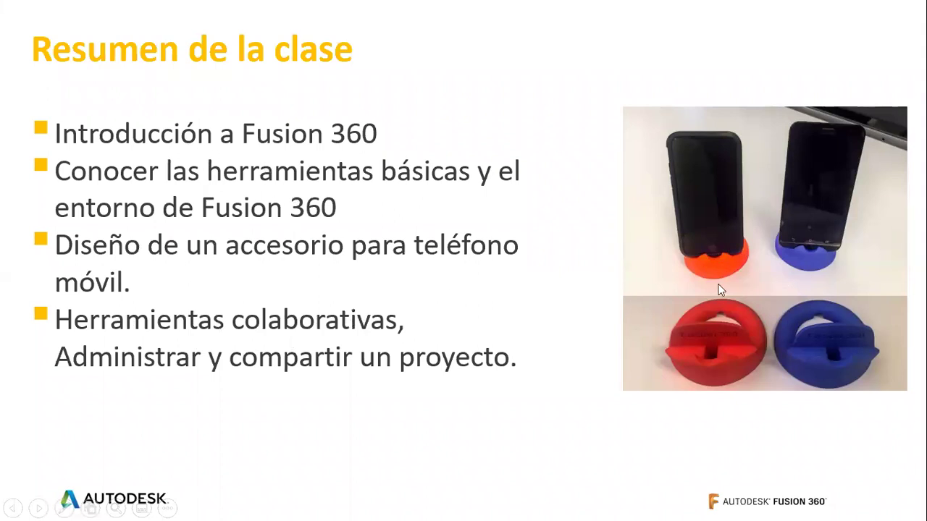
{"action": "left_click", "coordinate": [540, 309]}
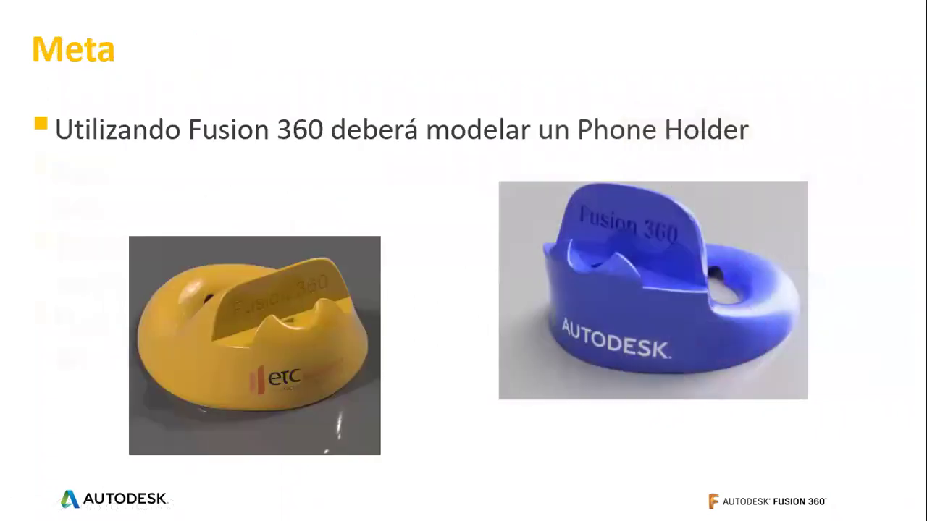
{"action": "key", "text": "Left"}
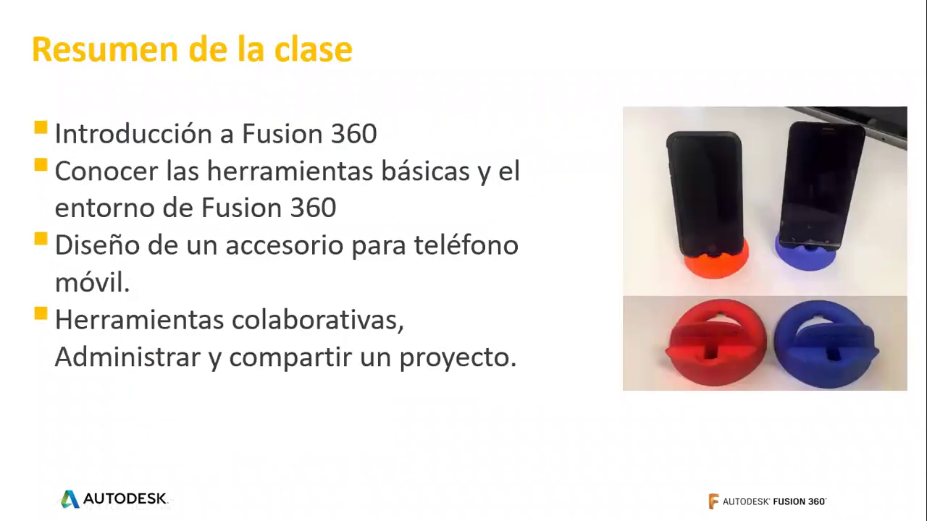
{"action": "key", "text": "Right"}
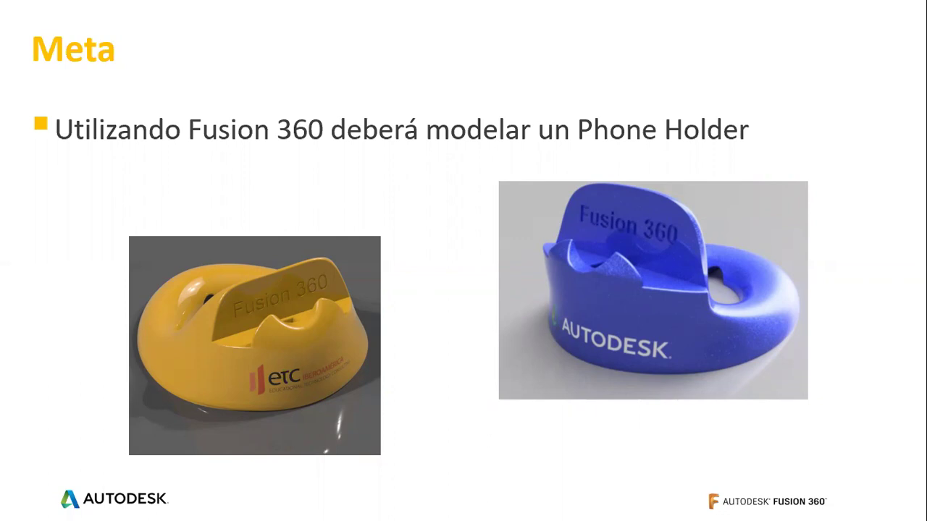
Step: Advance to the Comenzando – Inicio de la aplicación slide
{"action": "left_click", "coordinate": [454, 410]}
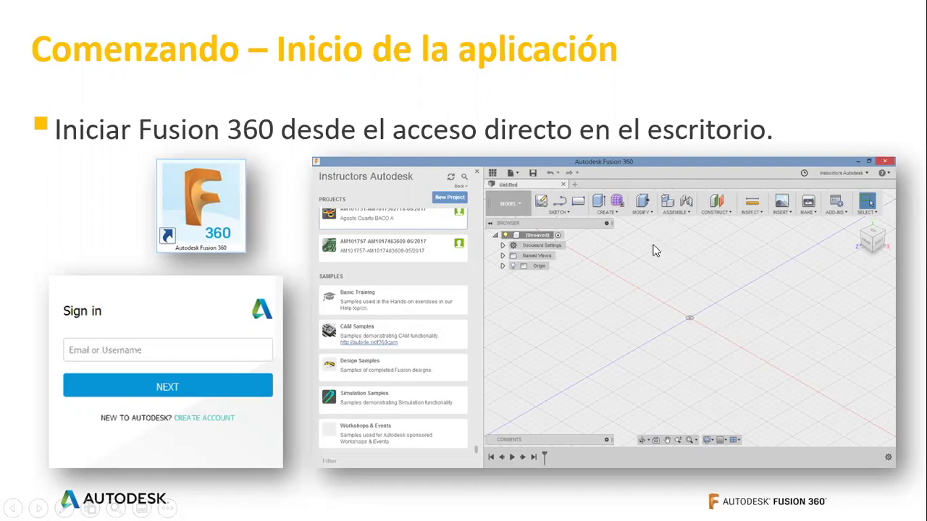
Step: Advance to the Comenzando – Nuevo Diseño slide
{"action": "left_click", "coordinate": [657, 268]}
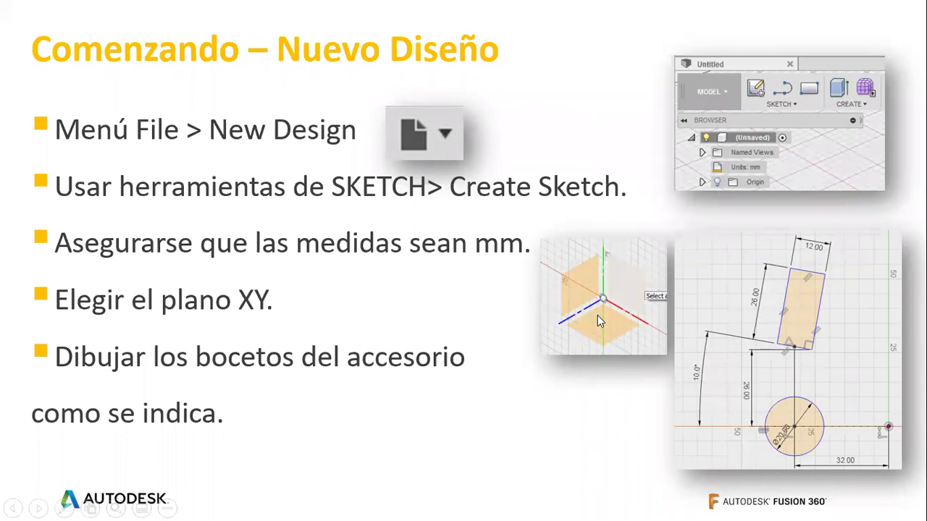
Step: Switch to Fusion 360, refresh the data folders, and close the Data panel
{"action": "key", "text": "alt+Tab"}
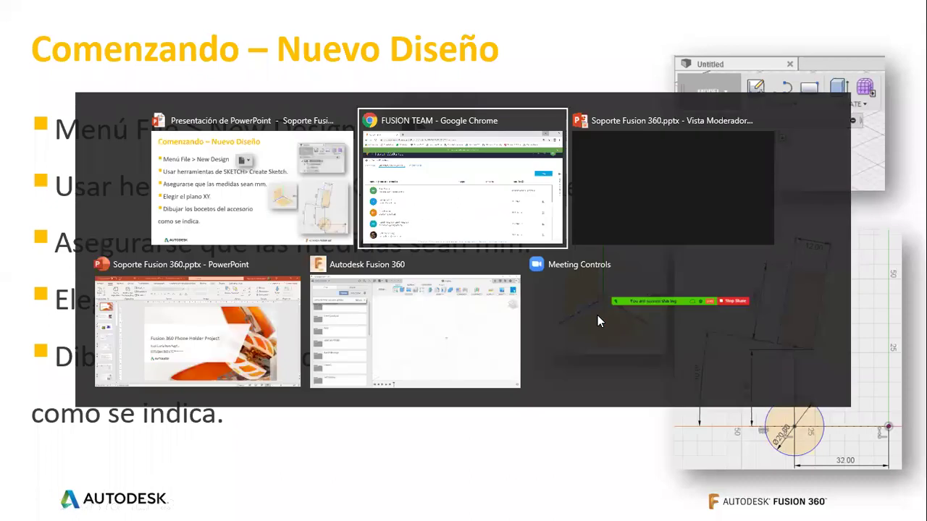
{"action": "key", "text": "Tab"}
{"action": "key", "text": "Tab"}
{"action": "key", "text": "Tab"}
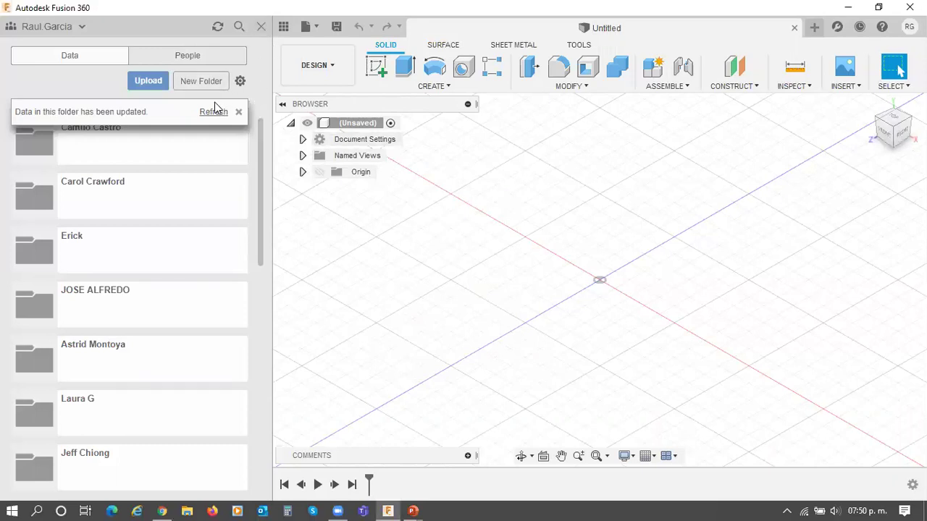
{"action": "left_click", "coordinate": [220, 29]}
{"action": "left_click", "coordinate": [350, 209]}
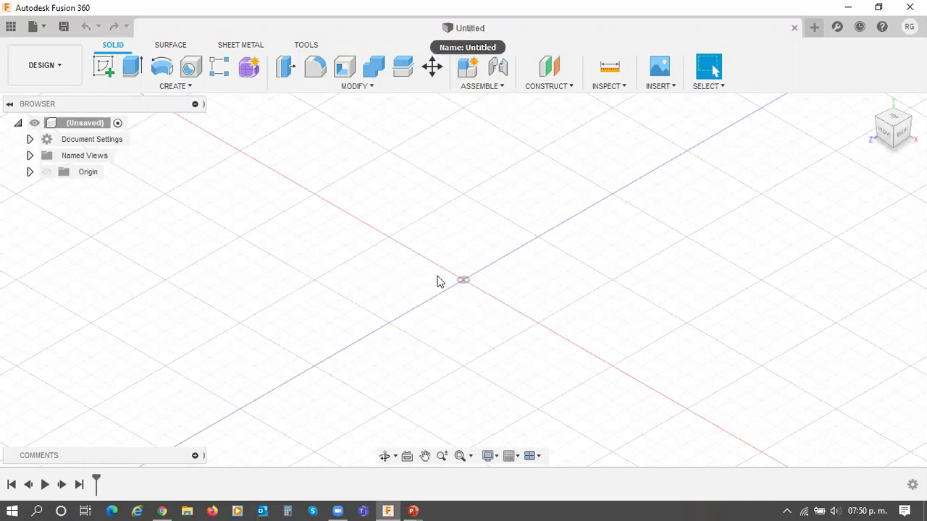
Step: Glance at the CREATE menu without choosing, then start a new sketch
{"action": "left_click", "coordinate": [177, 86]}
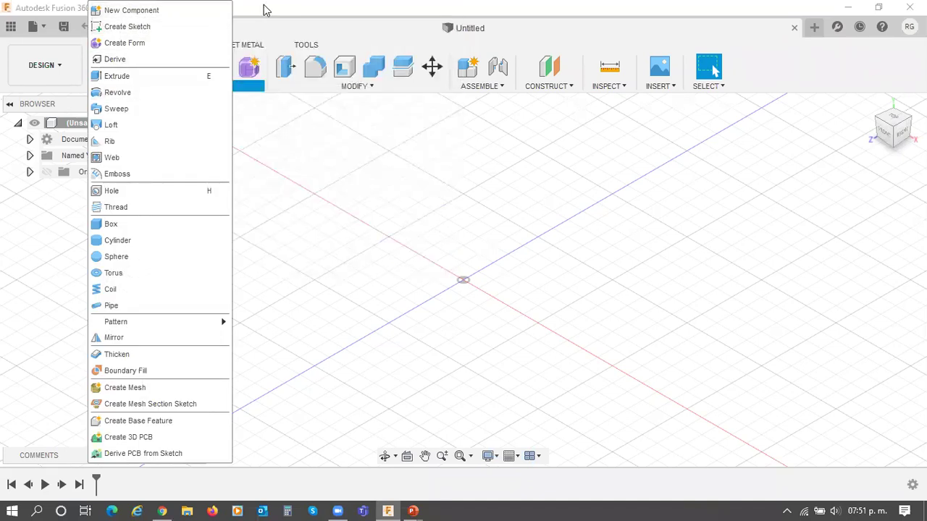
{"action": "left_click", "coordinate": [235, 14]}
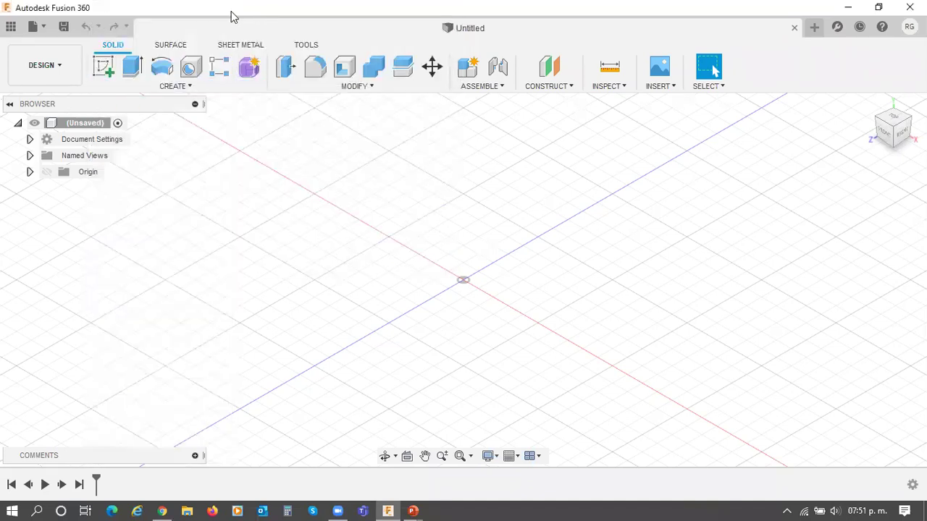
{"action": "left_click", "coordinate": [104, 67]}
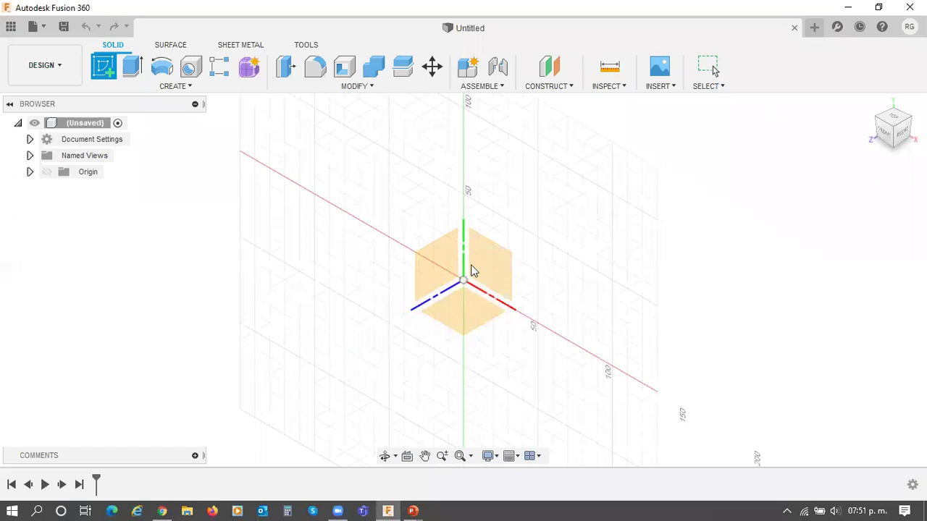
Step: Try the bottom and YZ origin planes, cancel the sketch, and open the account menu
{"action": "left_click", "coordinate": [464, 296]}
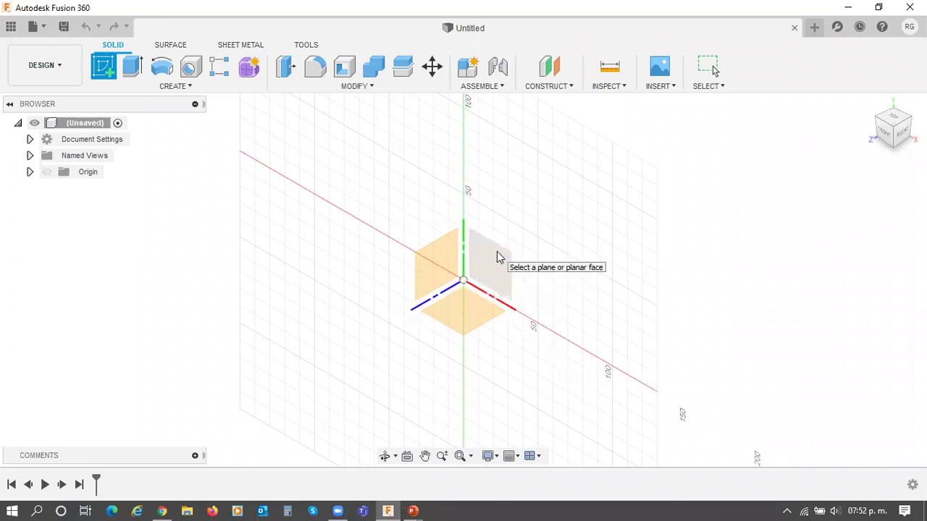
{"action": "left_click", "coordinate": [495, 288]}
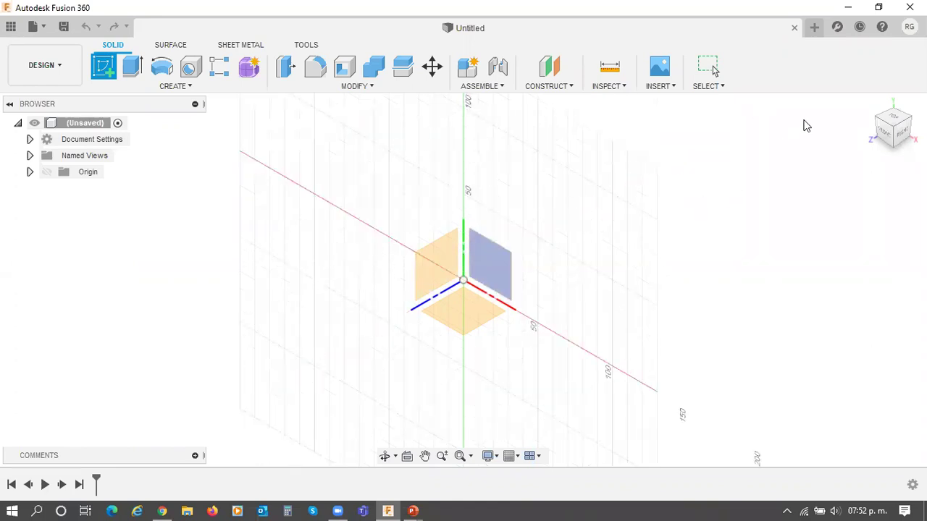
{"action": "key", "text": "Escape"}
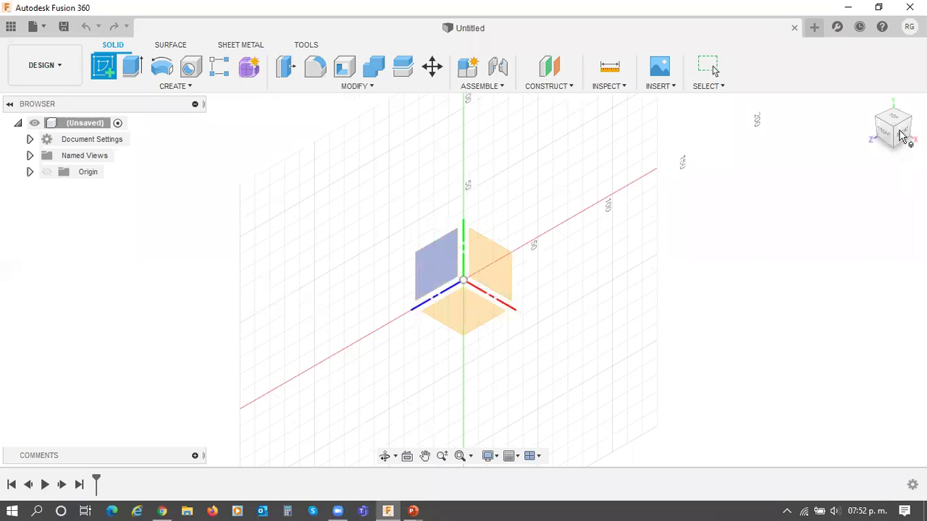
{"action": "key", "text": "Escape"}
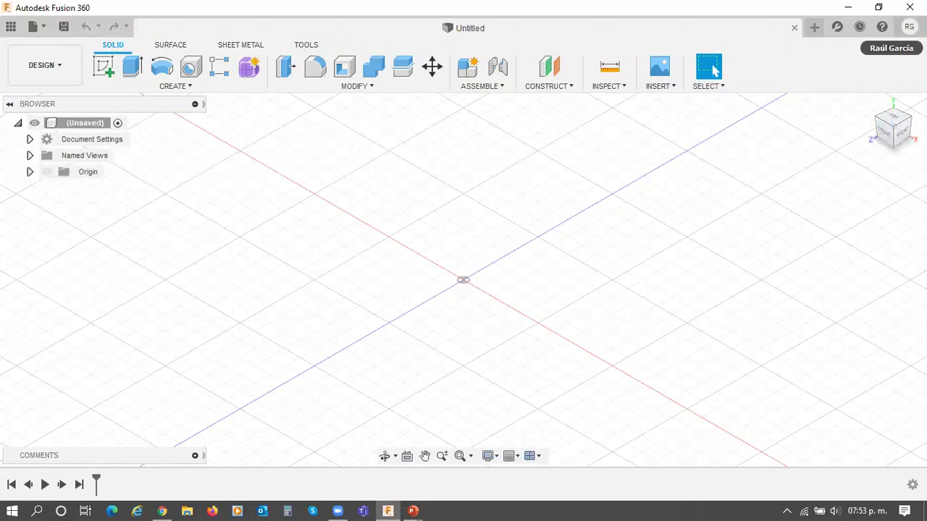
{"action": "left_click", "coordinate": [908, 26]}
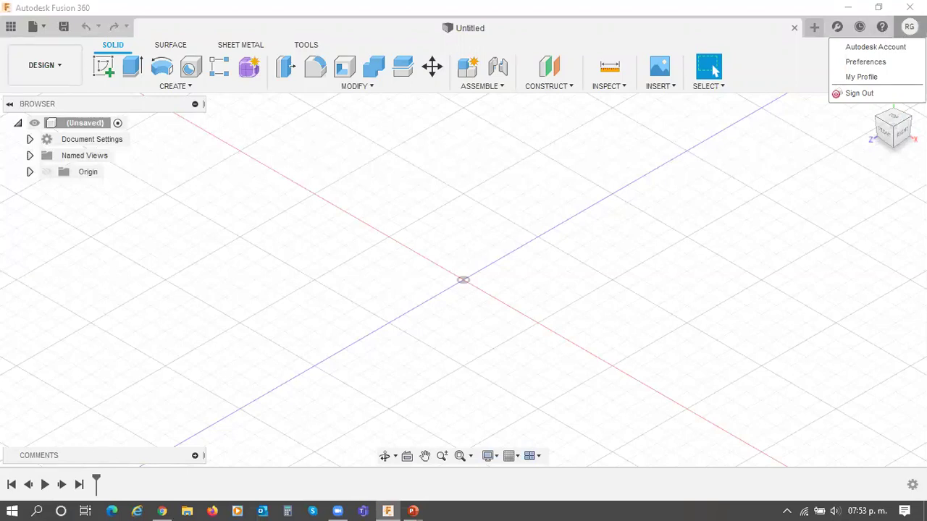
Step: Restore default preferences (Z up), apply them, and open a new Untitled(1) design
{"action": "left_click", "coordinate": [870, 63]}
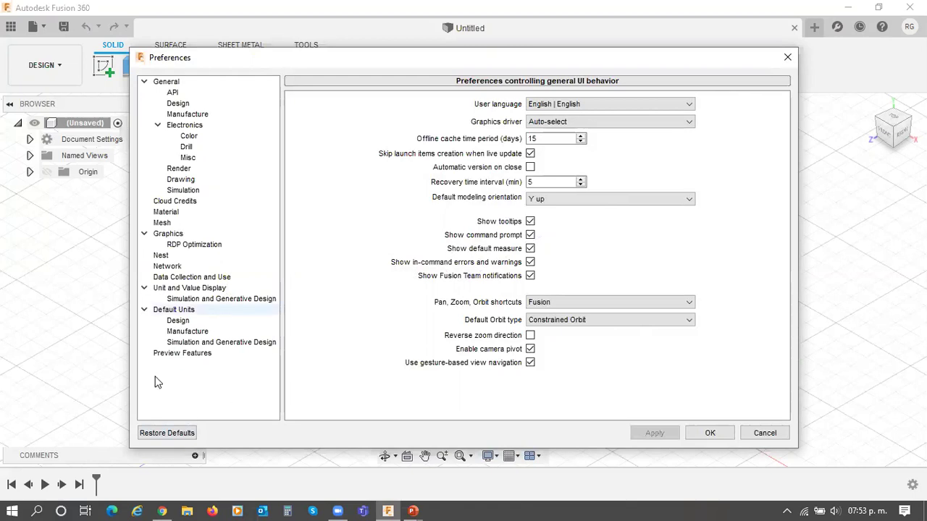
{"action": "left_click", "coordinate": [161, 434]}
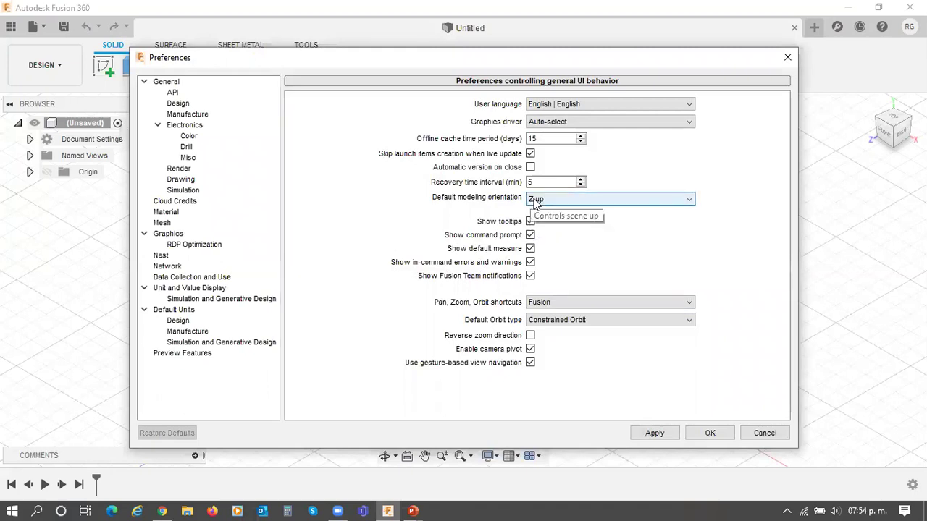
{"action": "left_click", "coordinate": [653, 435]}
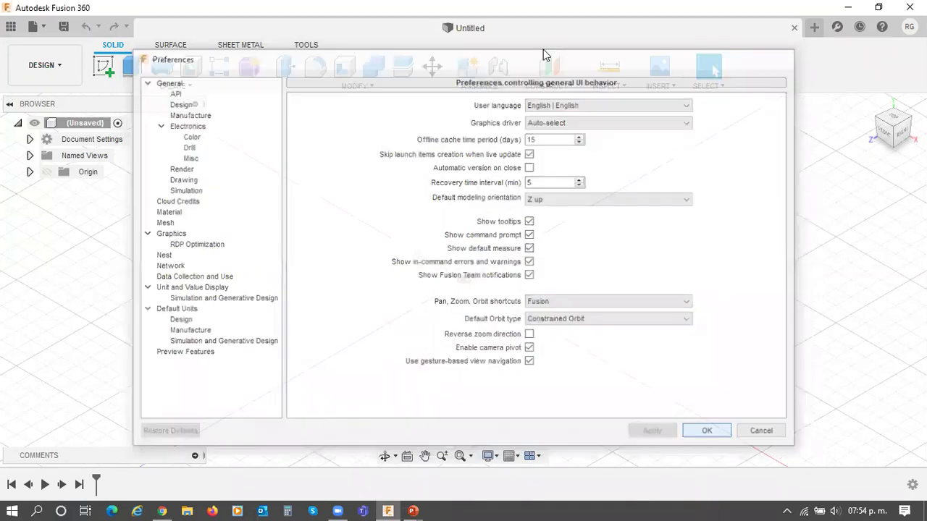
{"action": "left_click", "coordinate": [814, 28]}
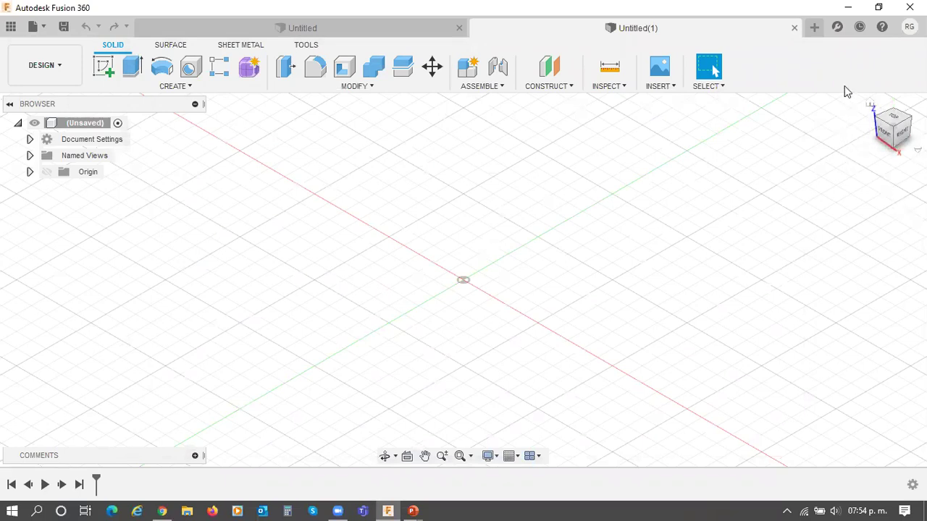
Step: Set Preferences' default modeling orientation to Y up, apply, and close
{"action": "left_click", "coordinate": [909, 27]}
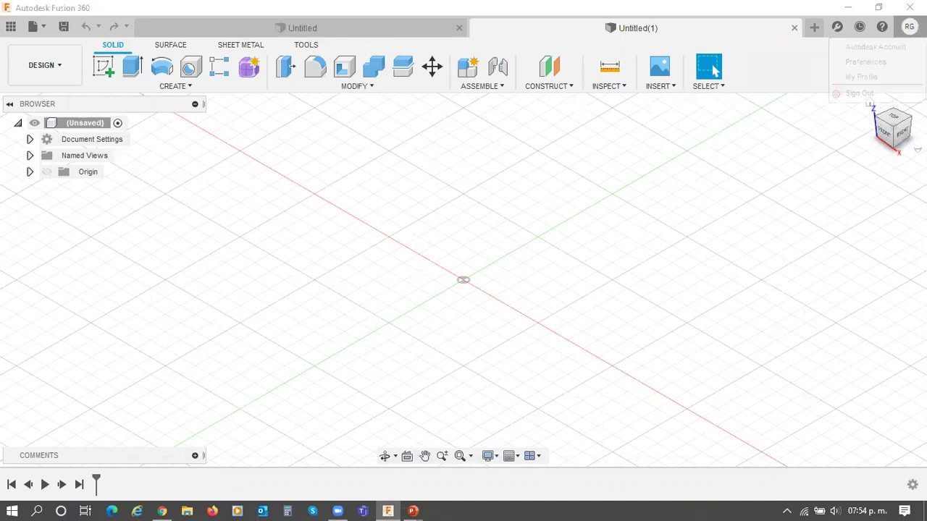
{"action": "left_click", "coordinate": [866, 62]}
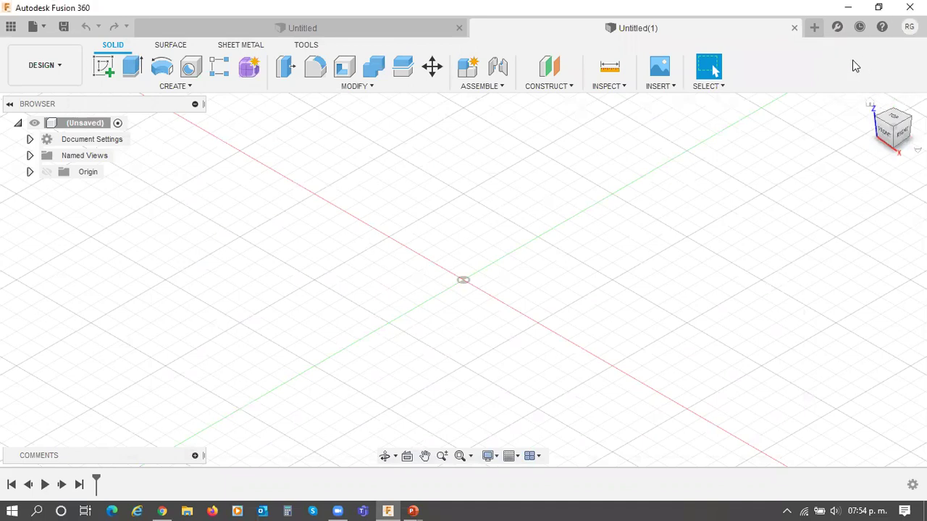
{"action": "left_click", "coordinate": [571, 201]}
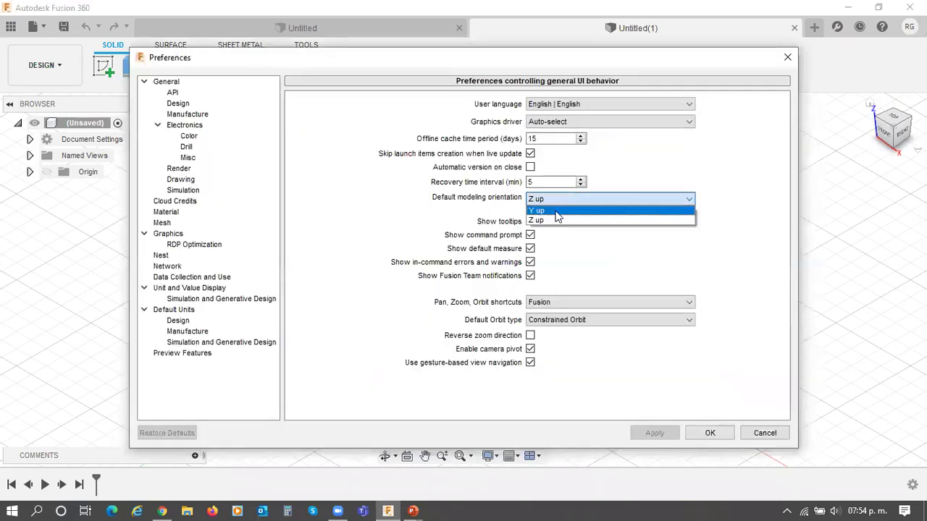
{"action": "left_click", "coordinate": [555, 211]}
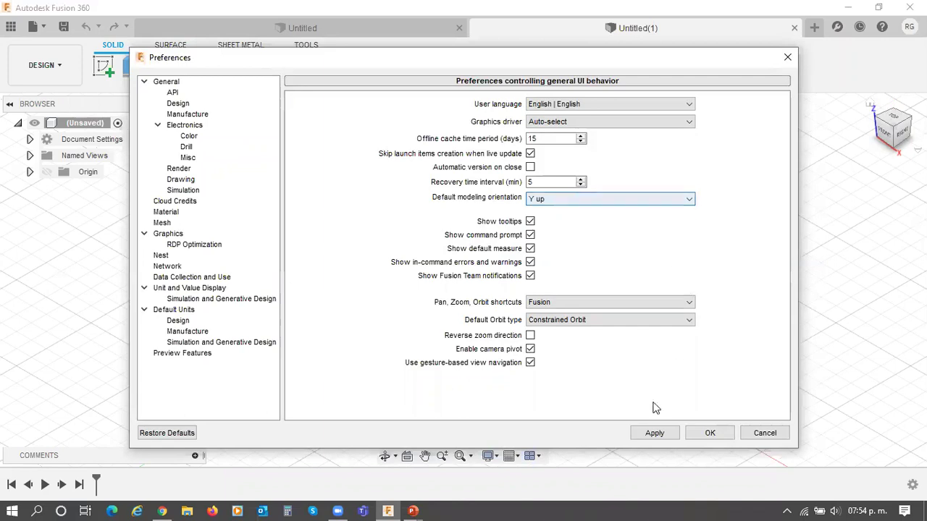
{"action": "left_click", "coordinate": [654, 433]}
{"action": "left_click", "coordinate": [714, 434]}
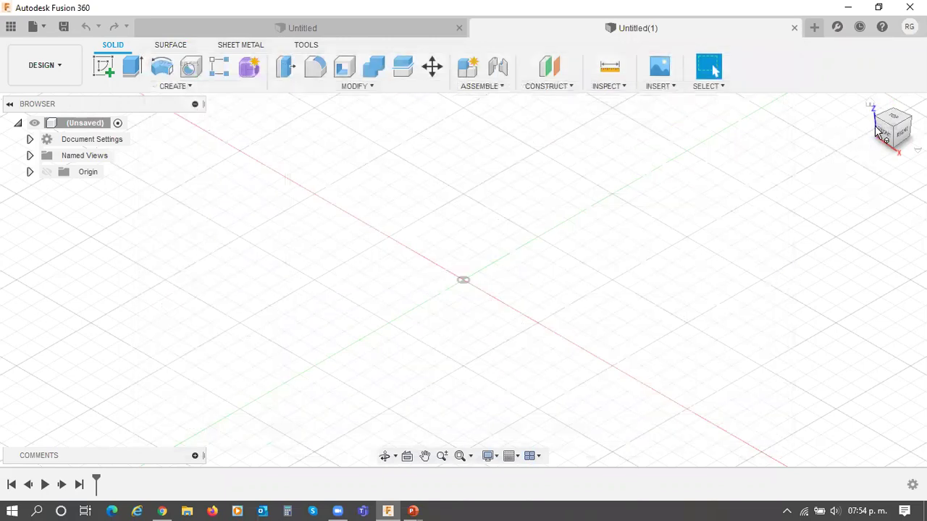
Step: Start a new design and confirm Y up as the modeling orientation in Preferences
{"action": "left_click", "coordinate": [815, 28]}
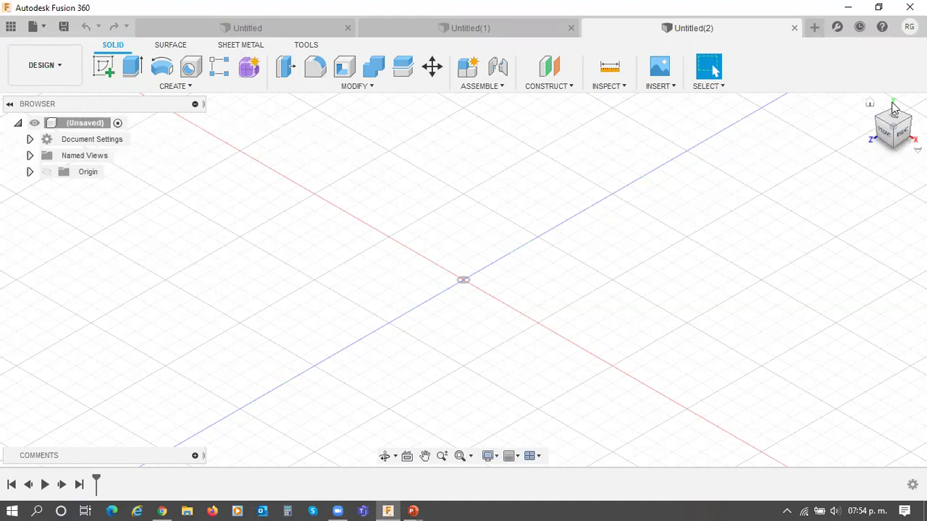
{"action": "left_click", "coordinate": [908, 27]}
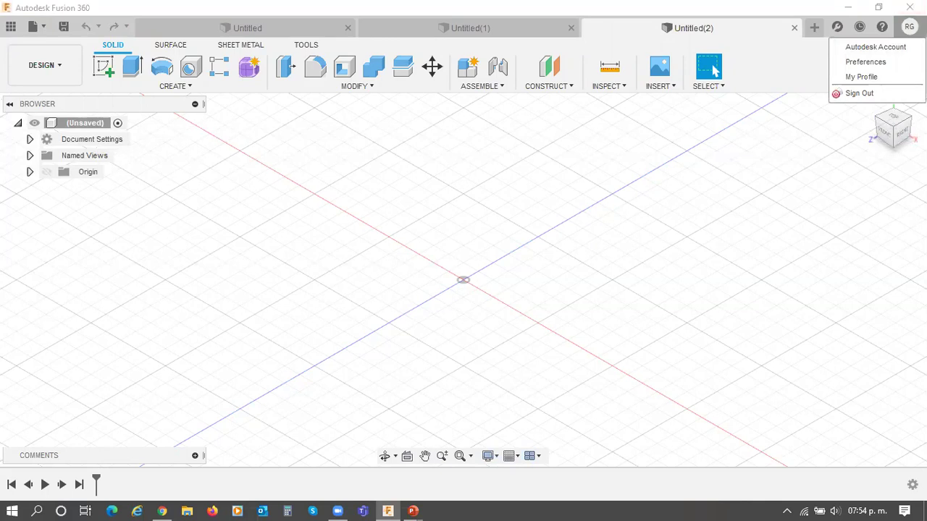
{"action": "left_click", "coordinate": [871, 63]}
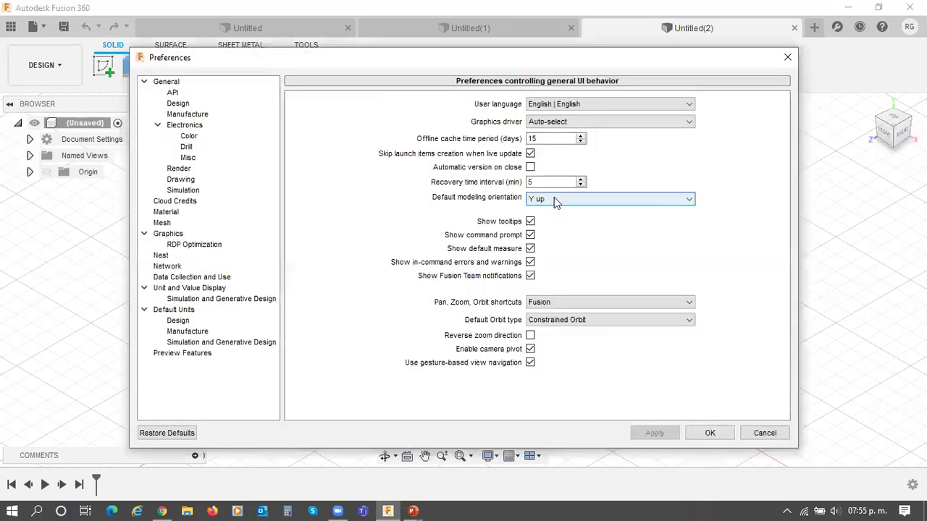
{"action": "left_click", "coordinate": [554, 199]}
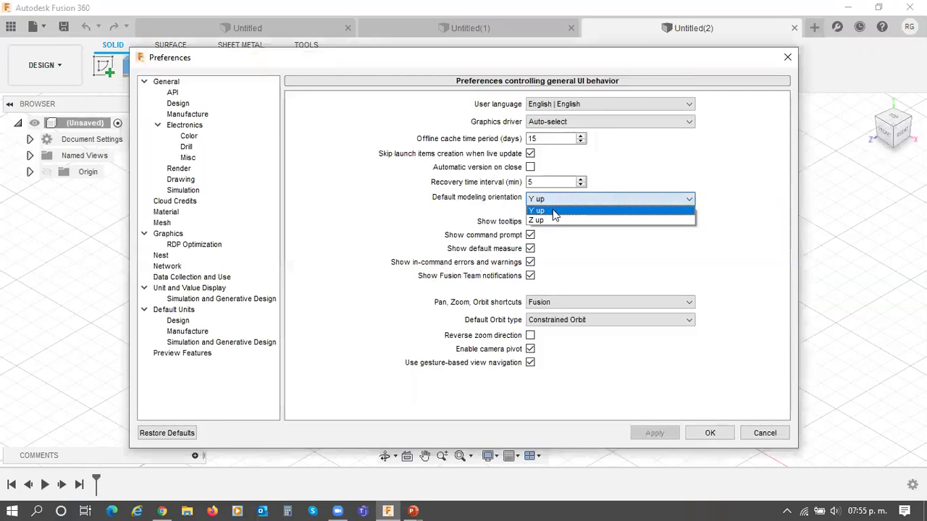
{"action": "left_click", "coordinate": [554, 210]}
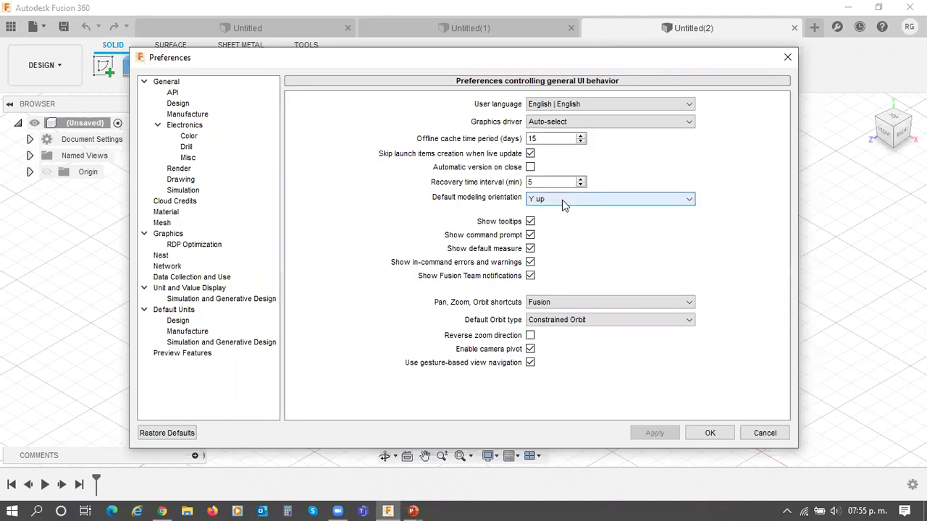
{"action": "left_click", "coordinate": [712, 432]}
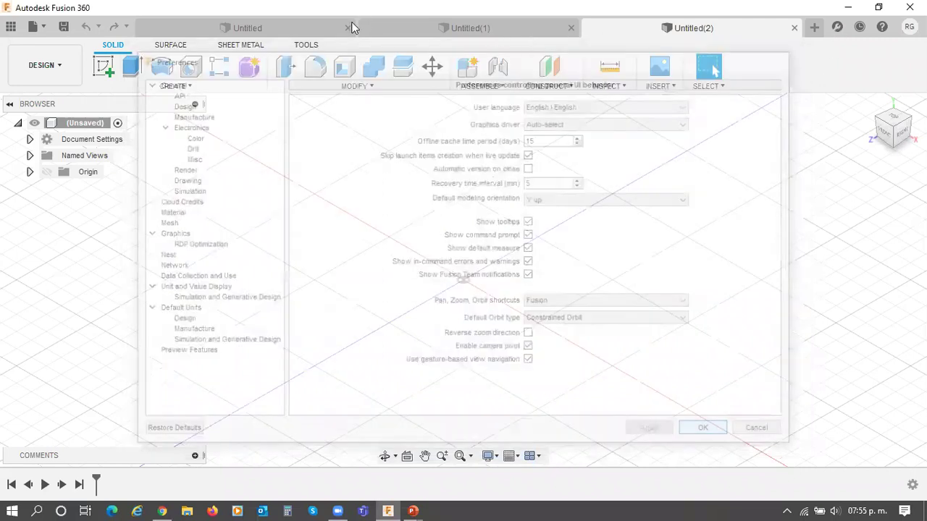
Step: Close the original Untitled, Untitled(1) and remaining older design tabs
{"action": "left_click", "coordinate": [348, 27]}
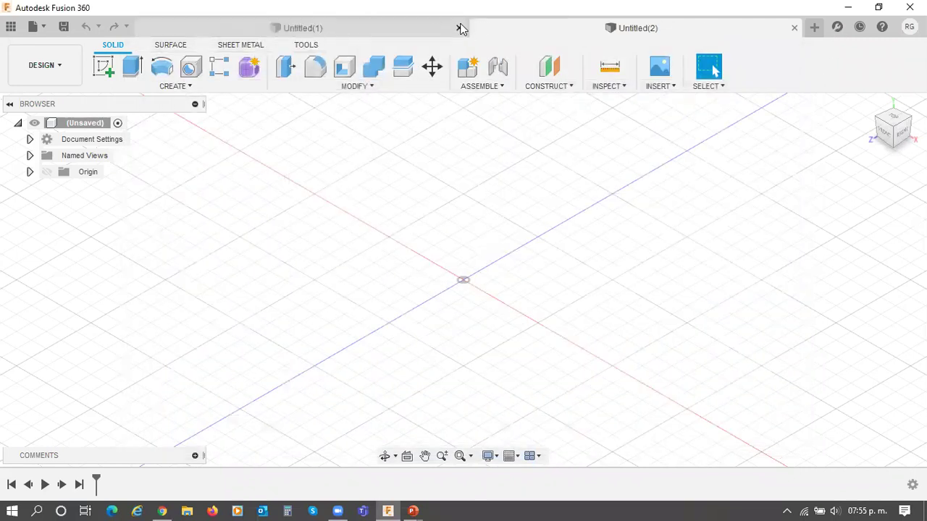
{"action": "left_click", "coordinate": [459, 27]}
{"action": "left_click", "coordinate": [794, 28]}
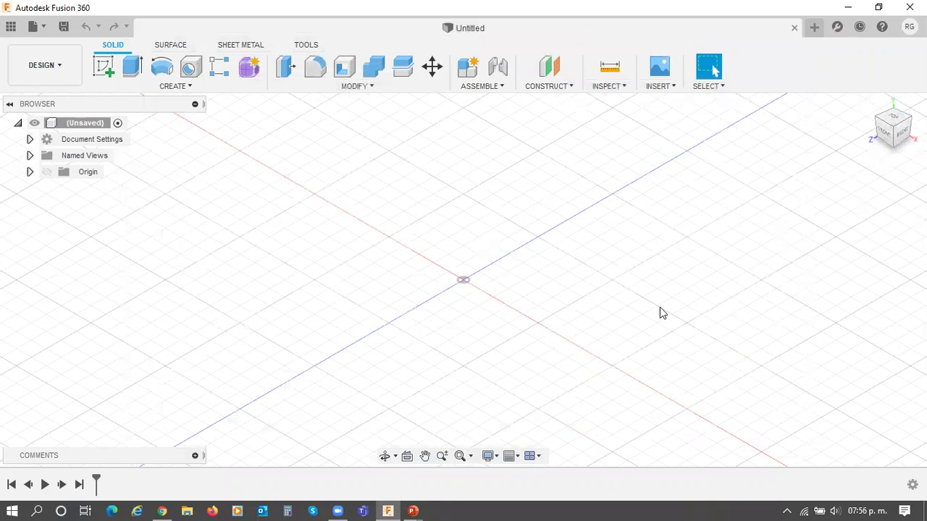
Step: Start a new sketch on the XY front plane, then bring up the instruction slide
{"action": "left_click", "coordinate": [104, 67]}
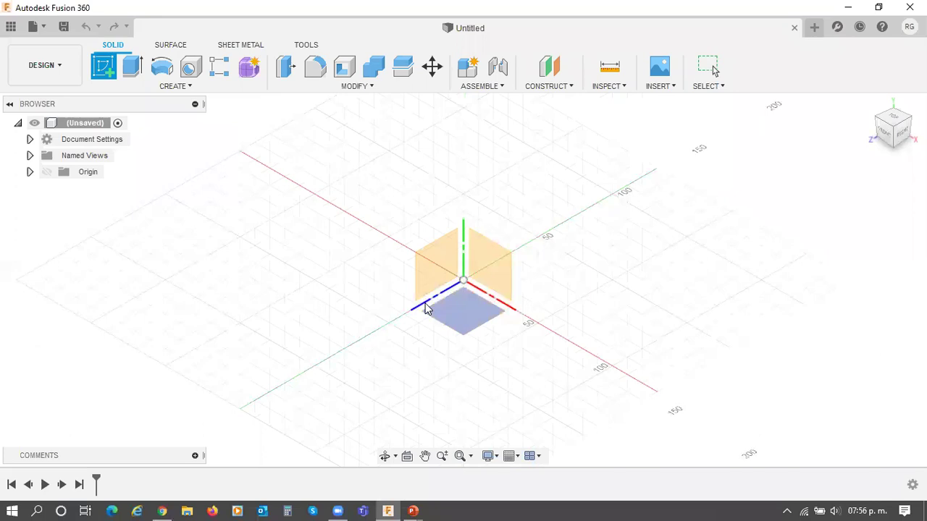
{"action": "left_click", "coordinate": [499, 270]}
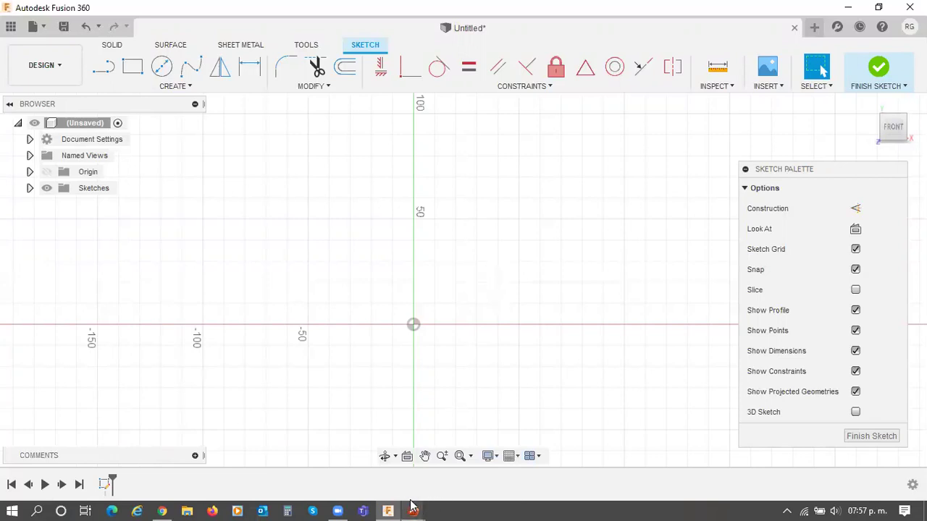
{"action": "mouse_move", "coordinate": [410, 507]}
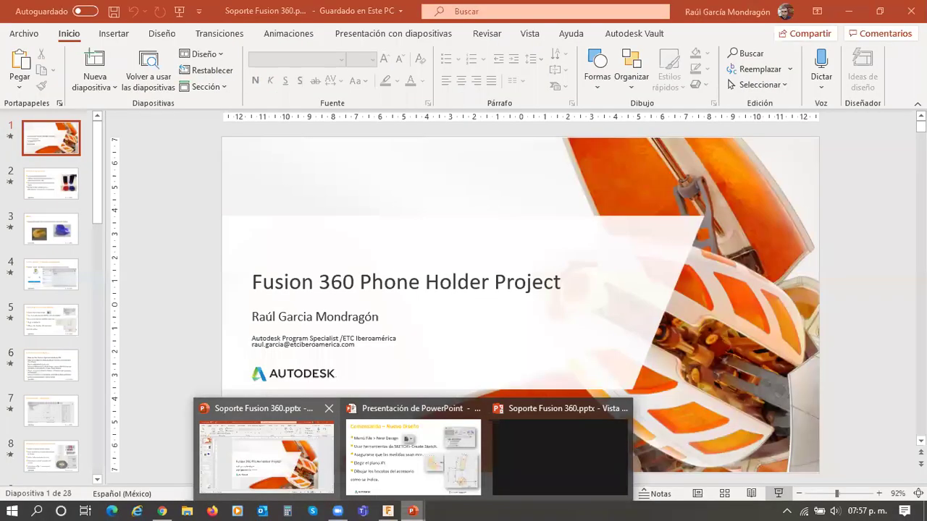
{"action": "left_click", "coordinate": [376, 474]}
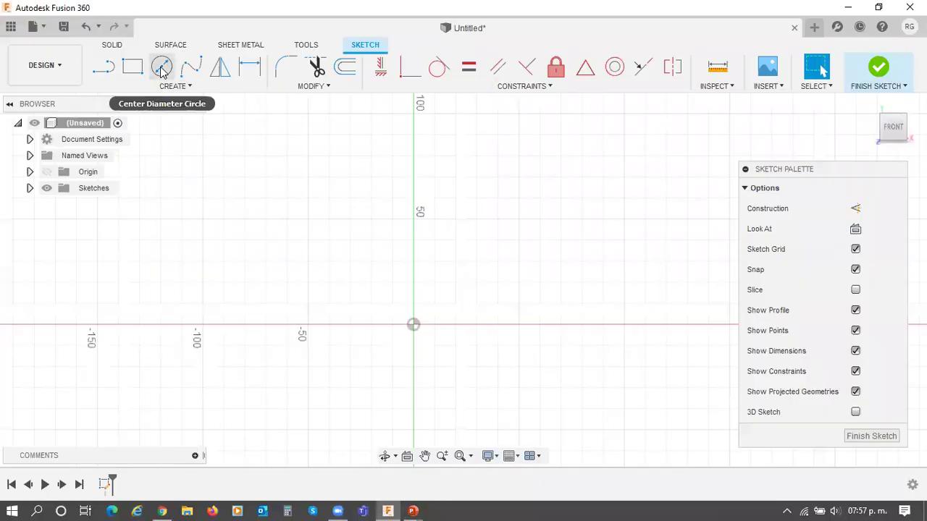
Step: Draw a 20 mm diameter circle centred on the origin
{"action": "left_click", "coordinate": [162, 68]}
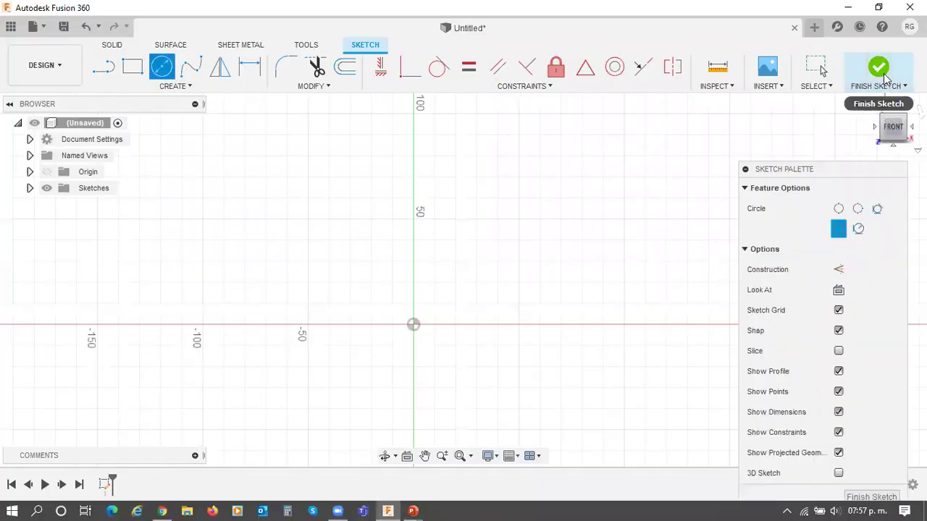
{"action": "left_click", "coordinate": [411, 328]}
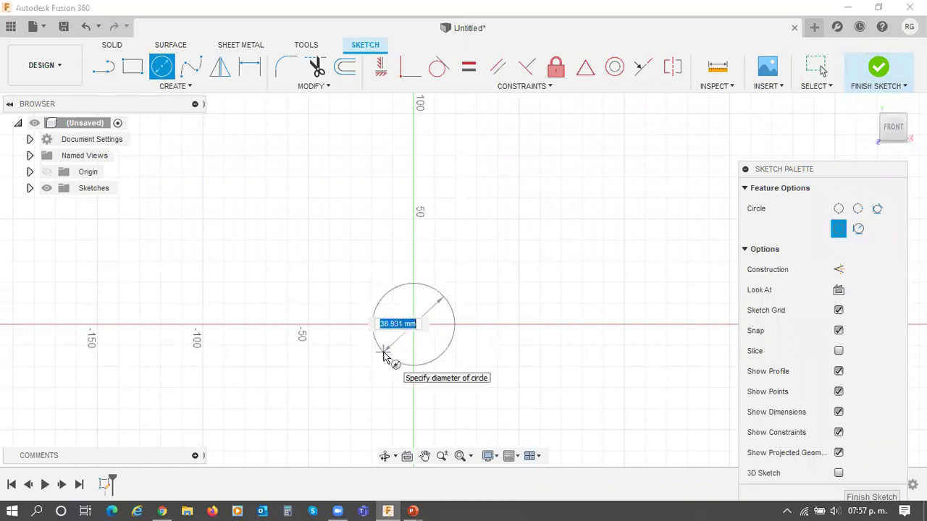
{"action": "type", "text": "20"}
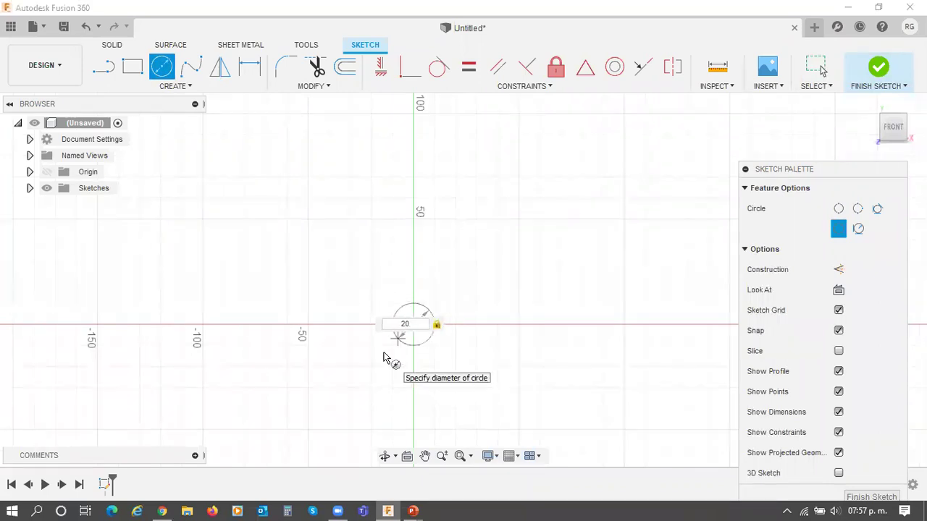
{"action": "key", "text": "Return"}
{"action": "key", "text": "Escape"}
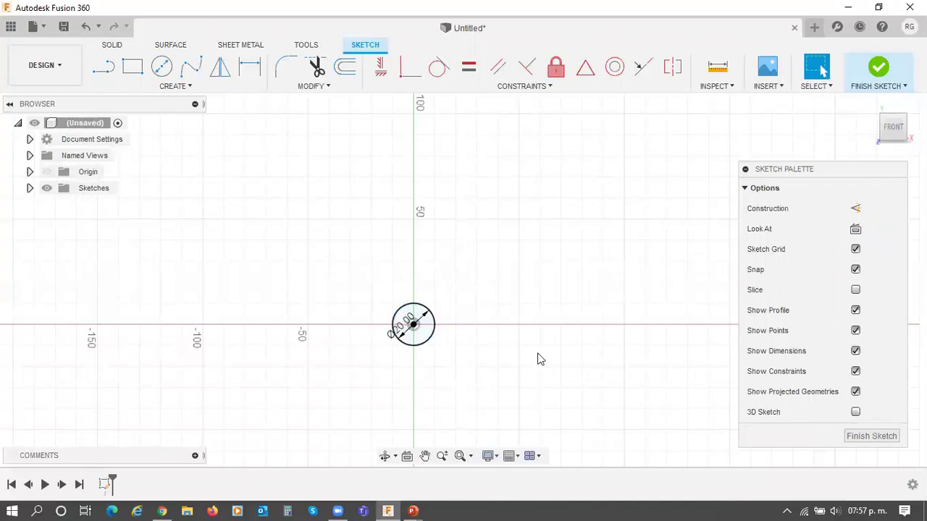
Step: Draw a two-point rectangle above the circle, then return to the reference slide
{"action": "left_click", "coordinate": [133, 66]}
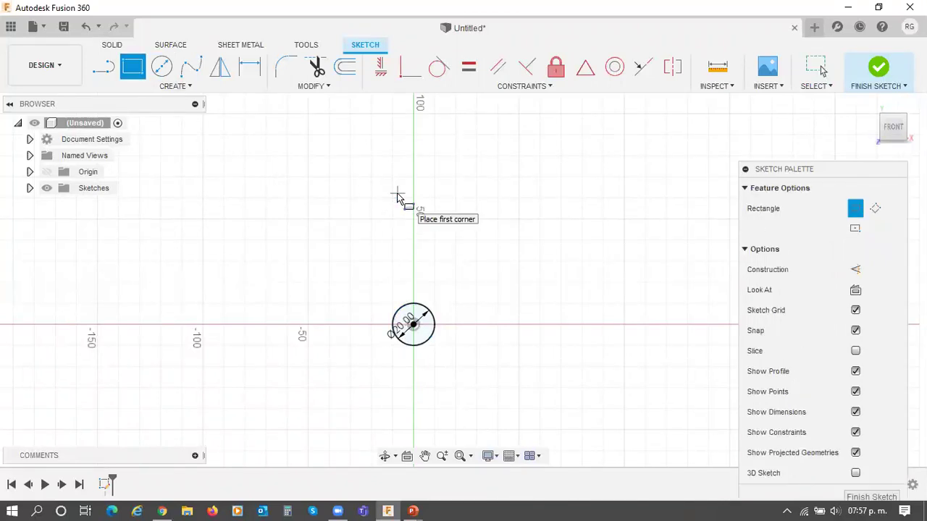
{"action": "left_click", "coordinate": [391, 198]}
{"action": "left_click", "coordinate": [432, 282]}
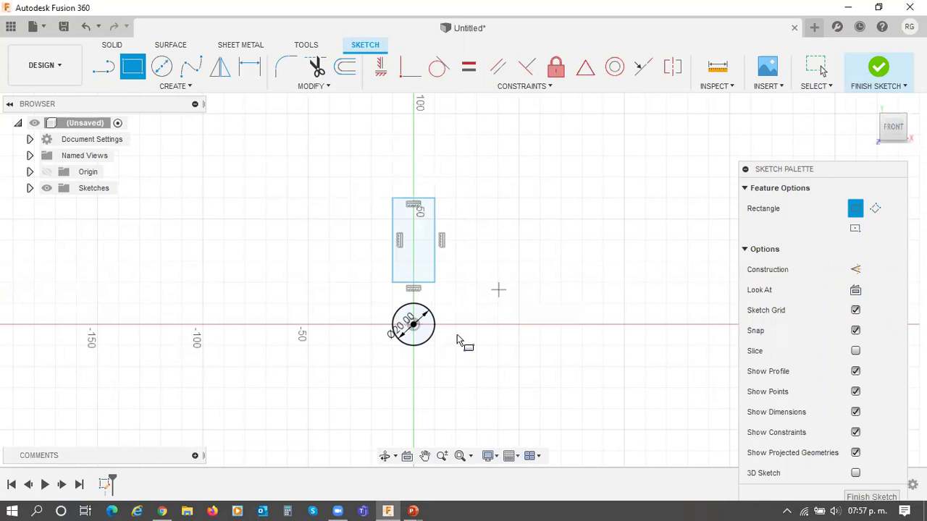
{"action": "mouse_move", "coordinate": [411, 506]}
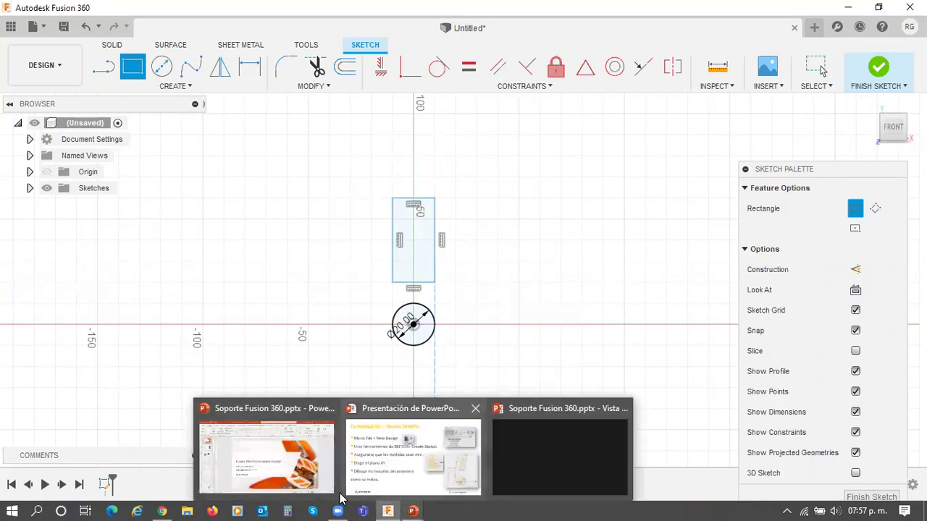
{"action": "left_click", "coordinate": [404, 484]}
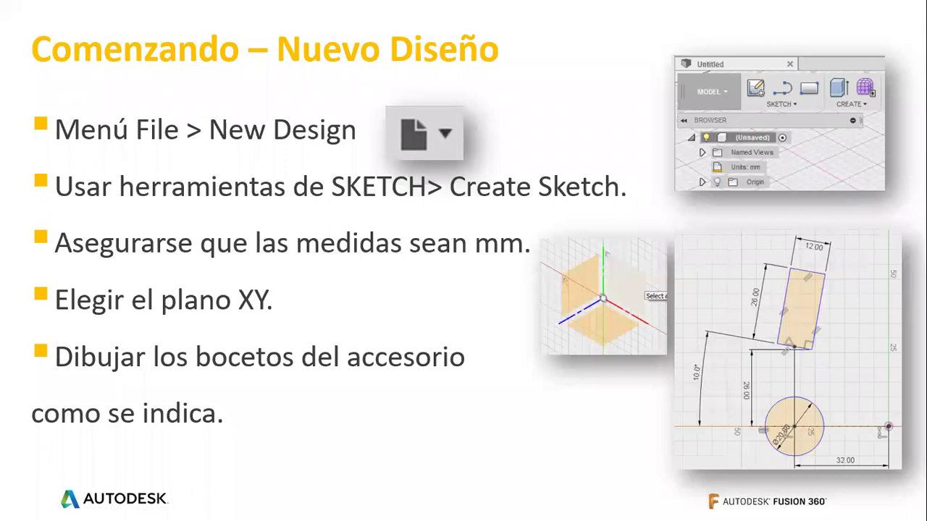
Step: Leave the instruction slide and switch back to the Fusion 360 sketch
{"action": "key", "text": "alt+Tab"}
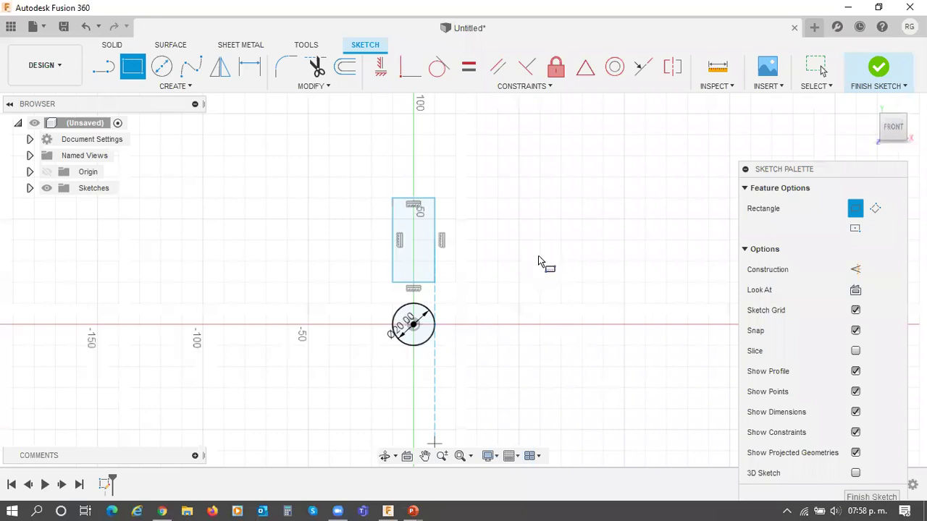
Step: Dimension the rectangle's top edge to a 12 mm width
{"action": "key", "text": "Escape"}
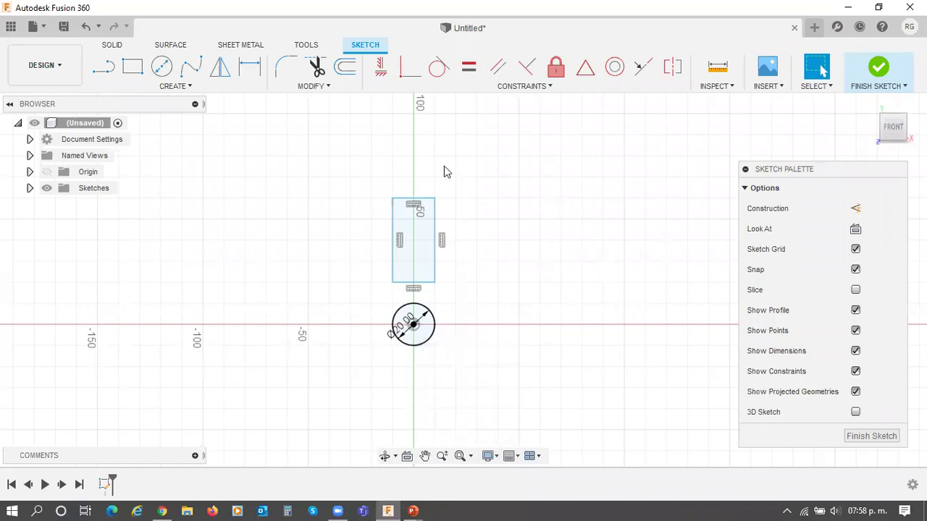
{"action": "left_click", "coordinate": [185, 89]}
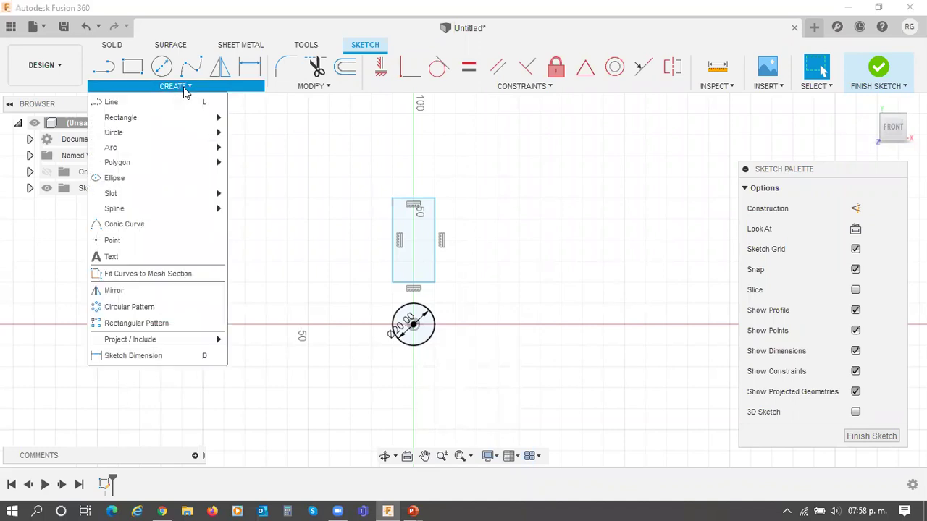
{"action": "left_click", "coordinate": [127, 357]}
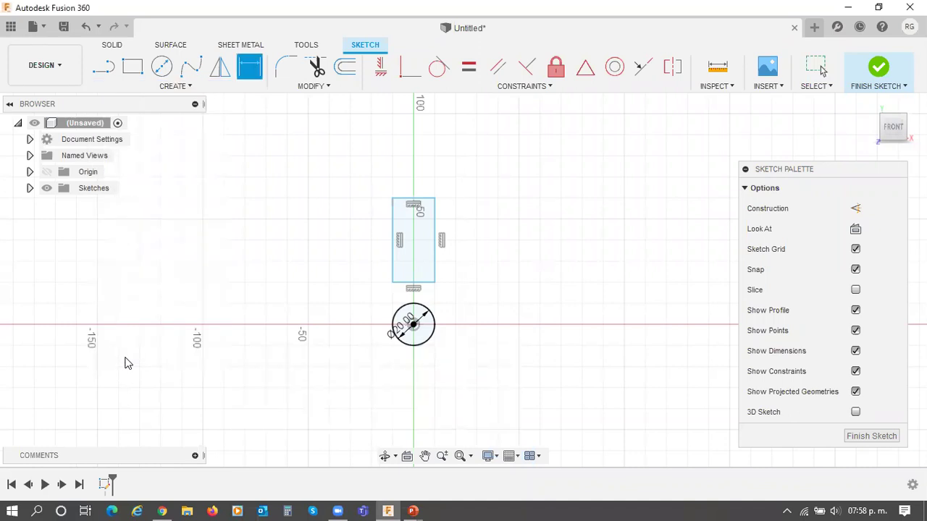
{"action": "right_click", "coordinate": [524, 187]}
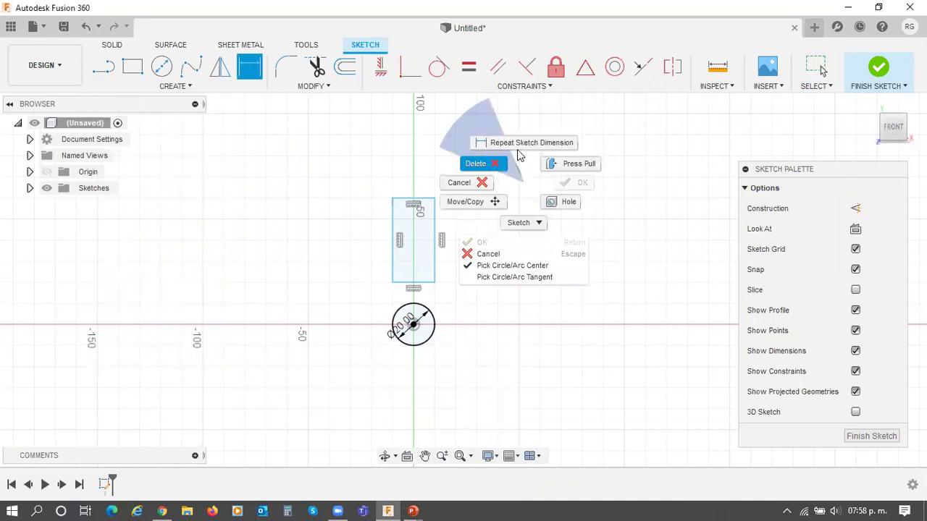
{"action": "left_click", "coordinate": [515, 222]}
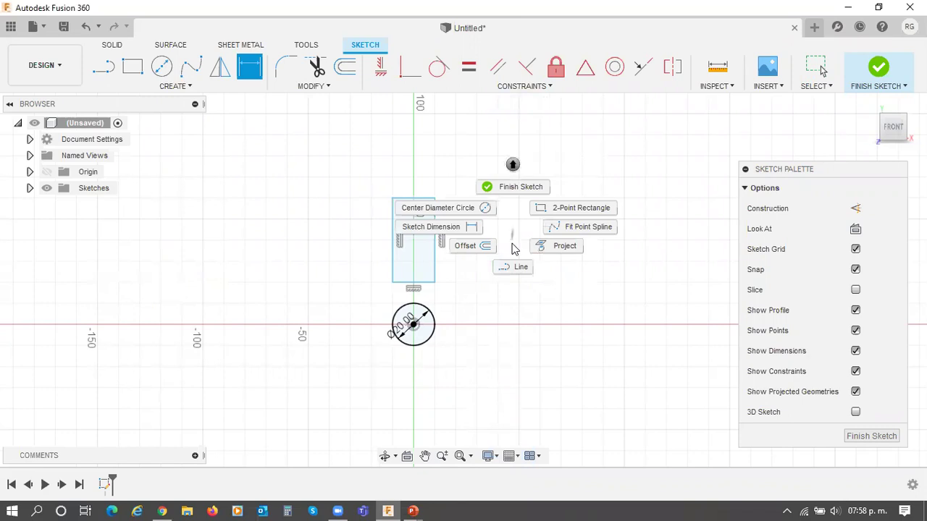
{"action": "left_click", "coordinate": [461, 229]}
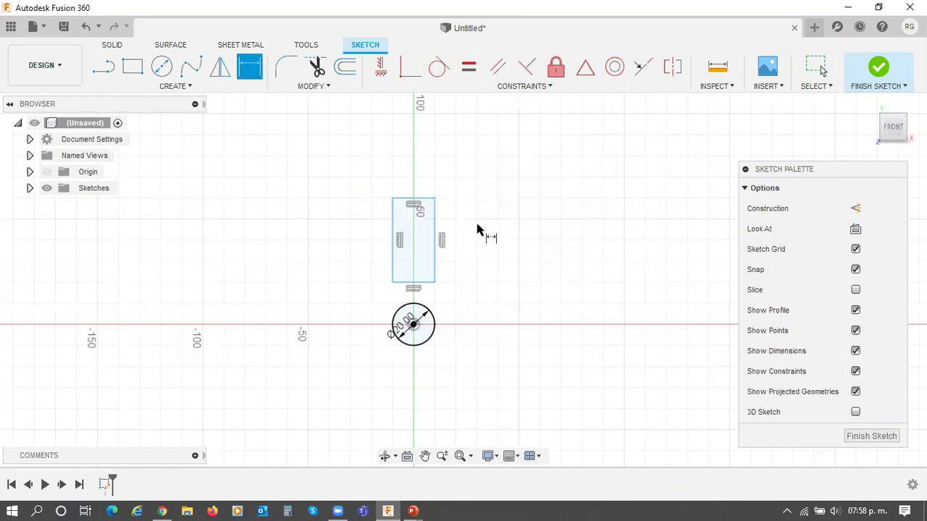
{"action": "left_click", "coordinate": [419, 203]}
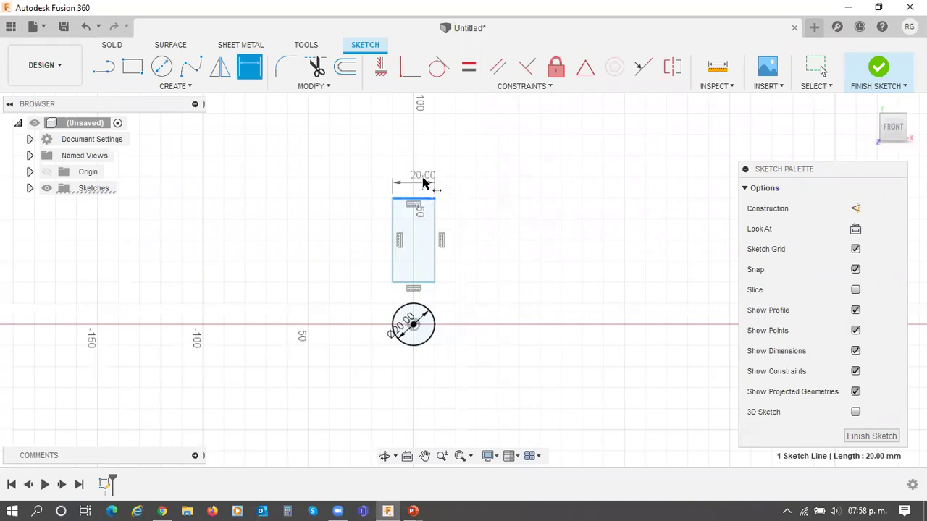
{"action": "left_click", "coordinate": [424, 167]}
{"action": "type", "text": "12"}
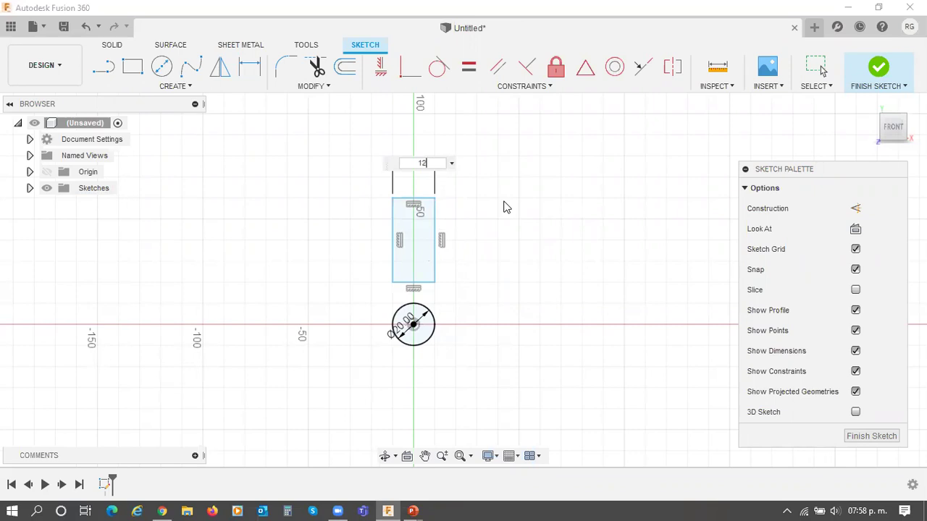
{"action": "key", "text": "Return"}
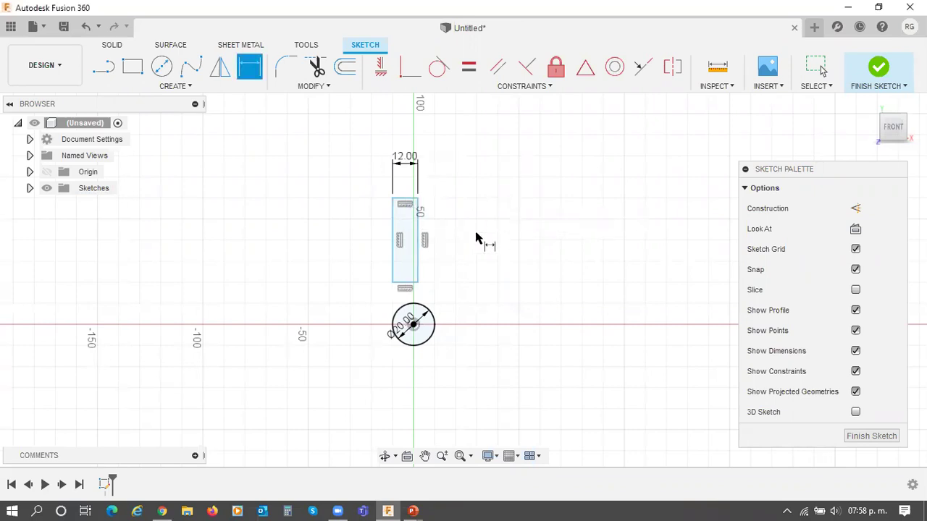
Step: Dimension the rectangle's right edge to a 26 mm height
{"action": "left_click", "coordinate": [419, 249]}
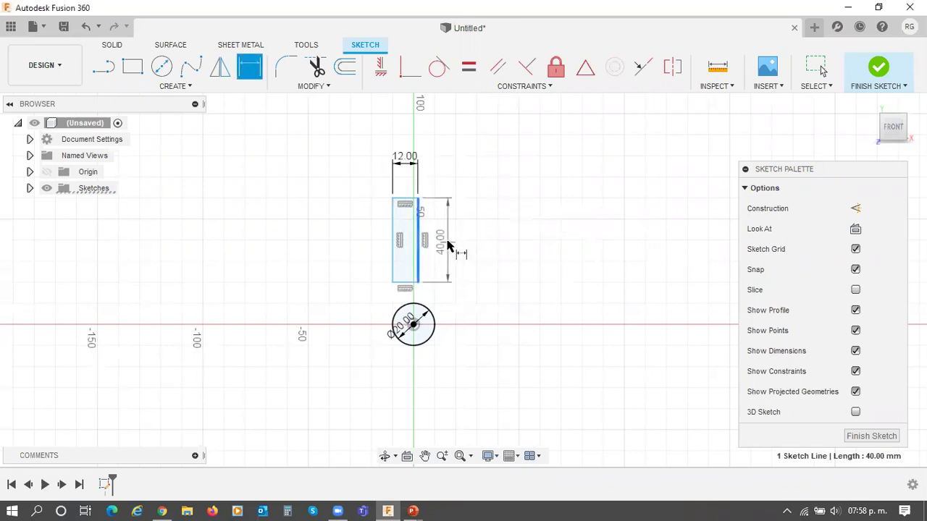
{"action": "left_click", "coordinate": [450, 245]}
{"action": "type", "text": "26"}
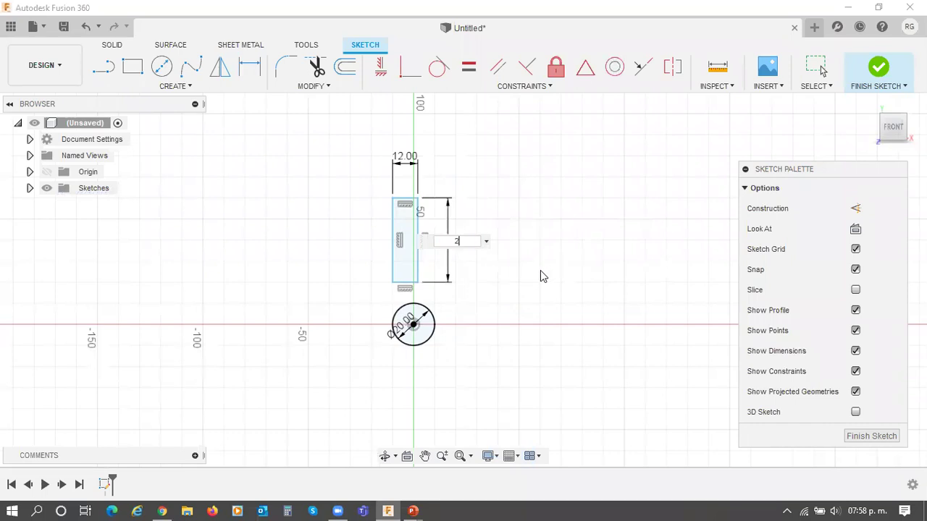
{"action": "key", "text": "Return"}
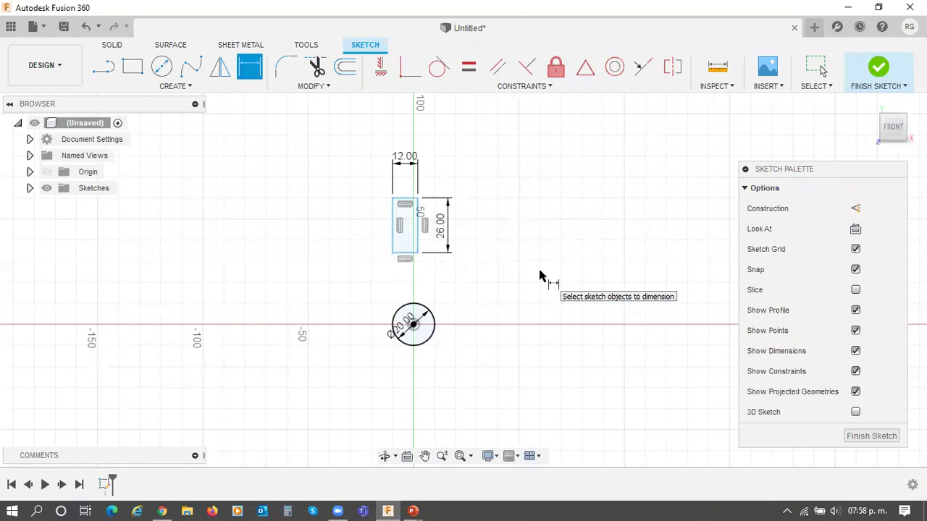
{"action": "key", "text": "Escape"}
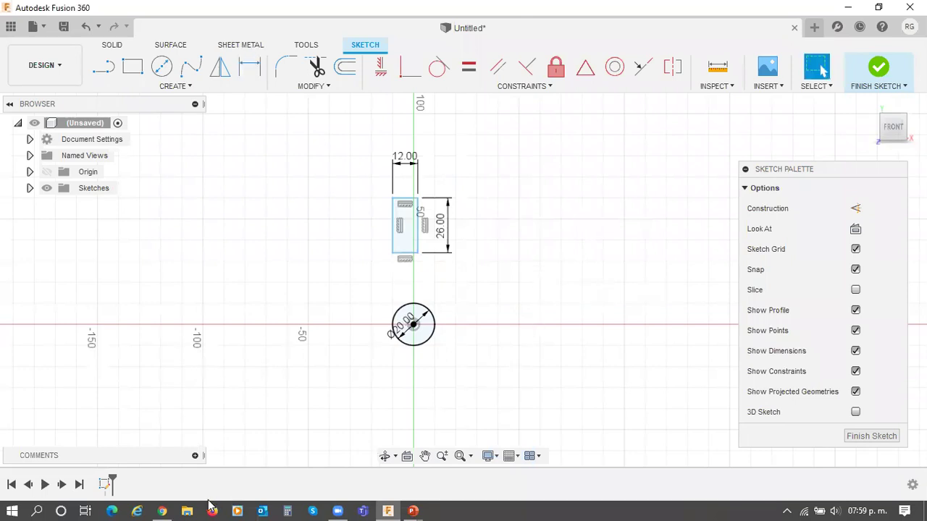
{"action": "mouse_move", "coordinate": [166, 505]}
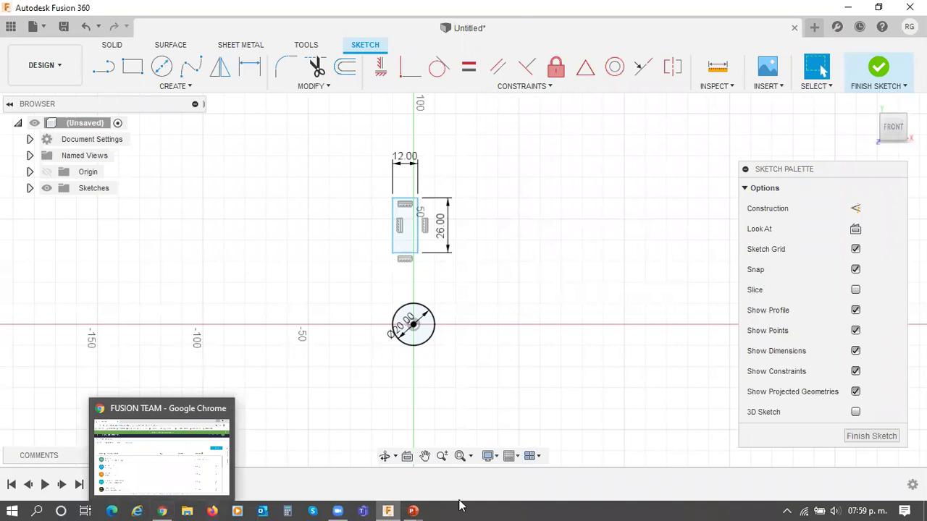
{"action": "mouse_move", "coordinate": [412, 507]}
{"action": "left_click", "coordinate": [385, 472]}
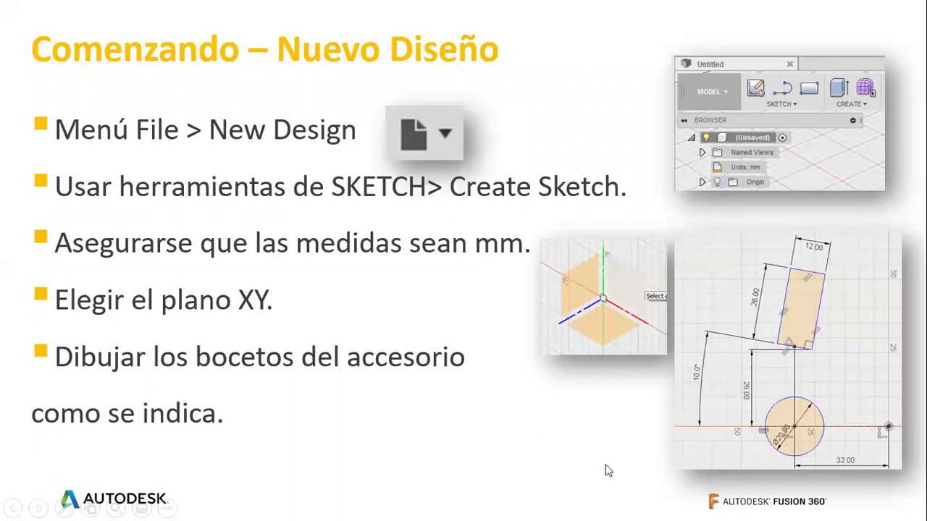
{"action": "key", "text": "alt+Tab"}
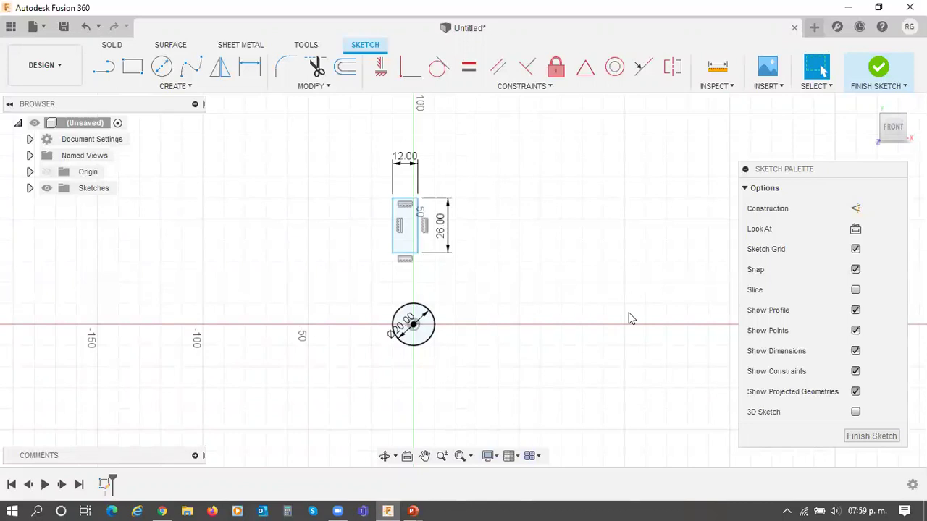
Step: Add a 26 mm vertical dimension from the circle centre to the rectangle's bottom-right corner
{"action": "key", "text": "d"}
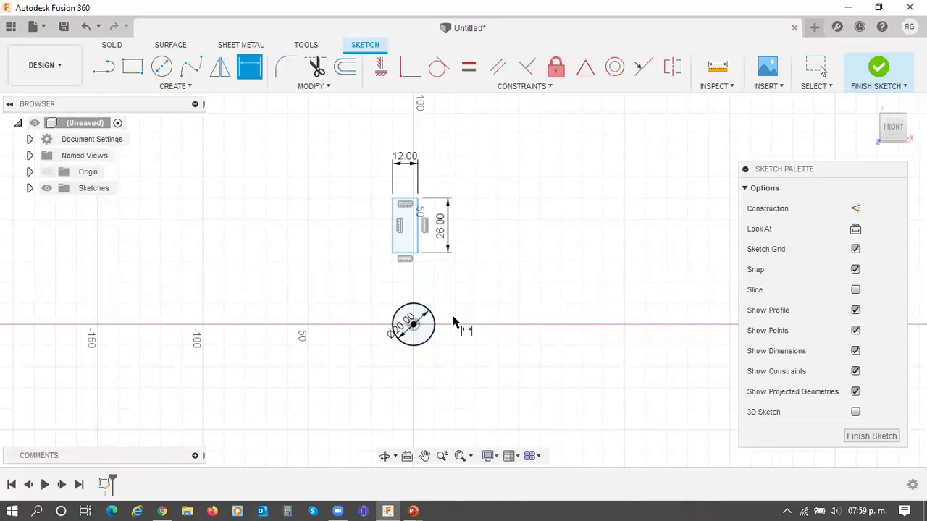
{"action": "left_click", "coordinate": [414, 325]}
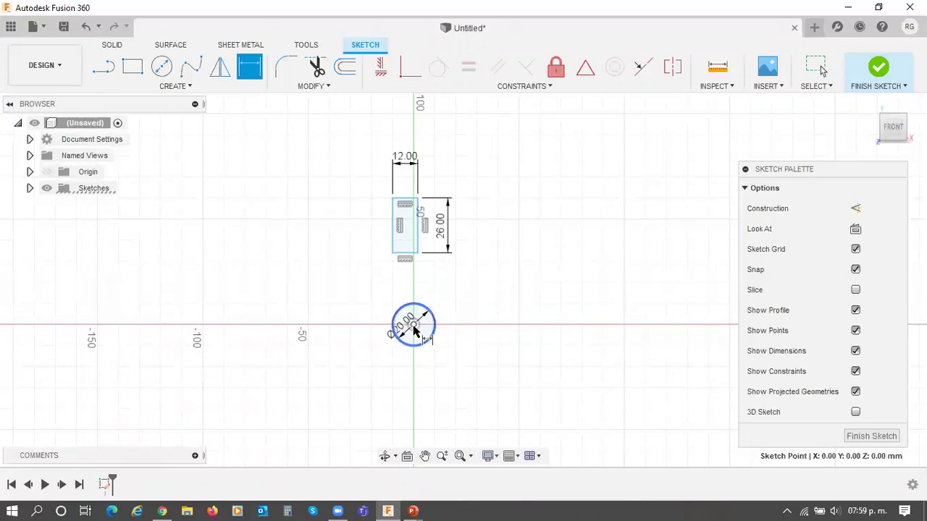
{"action": "left_click", "coordinate": [418, 253]}
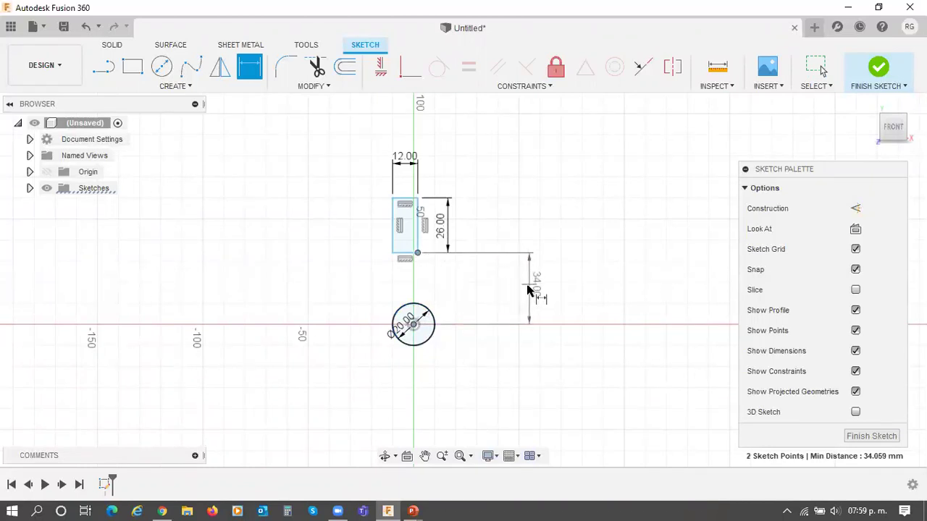
{"action": "left_click", "coordinate": [528, 290]}
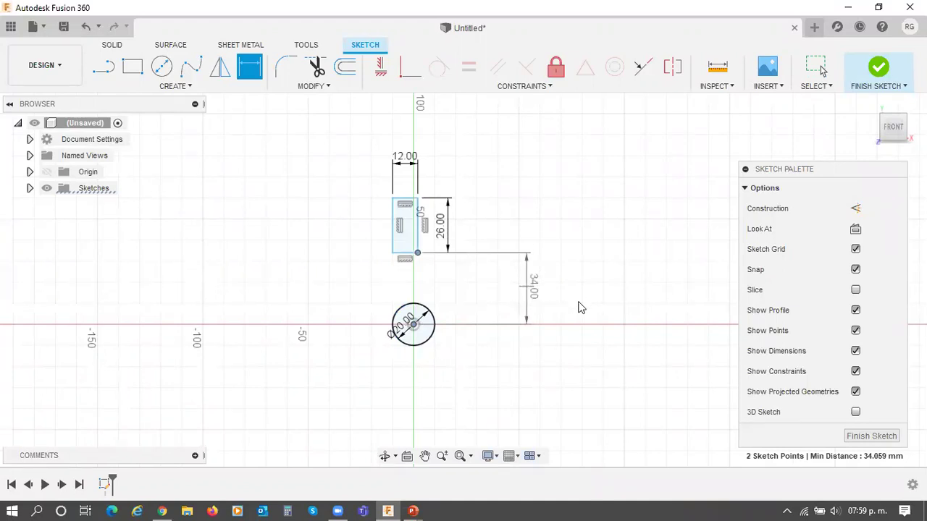
{"action": "type", "text": "26"}
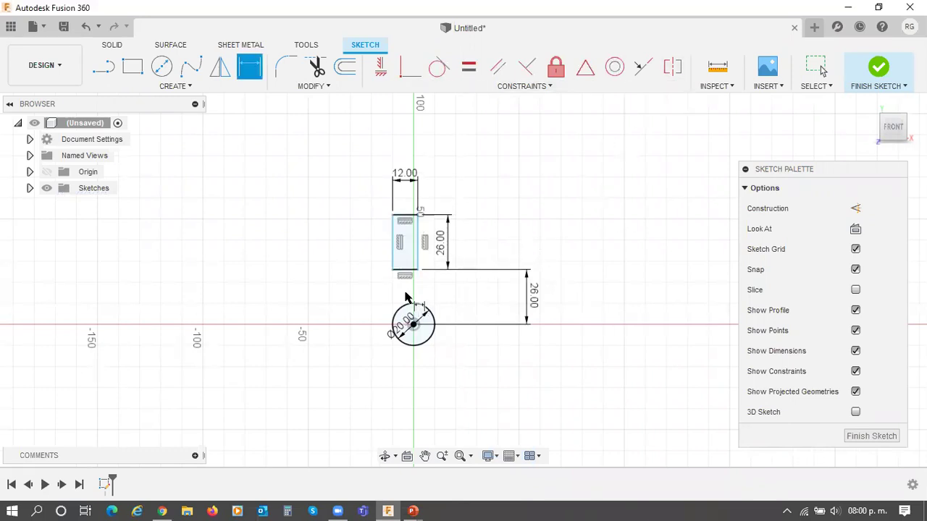
{"action": "scroll", "coordinate": [404, 282], "scroll_direction": "down", "scroll_amount": 1}
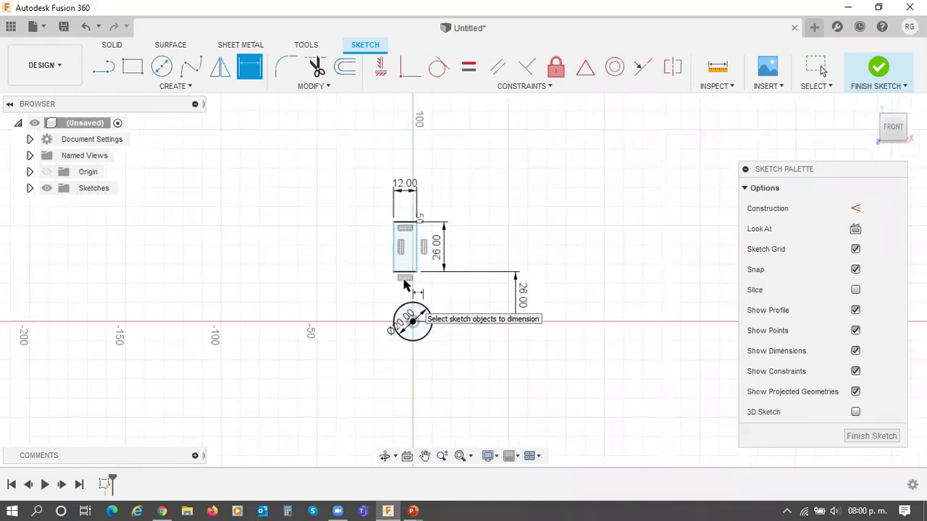
{"action": "scroll", "coordinate": [404, 286], "scroll_direction": "up", "scroll_amount": 4}
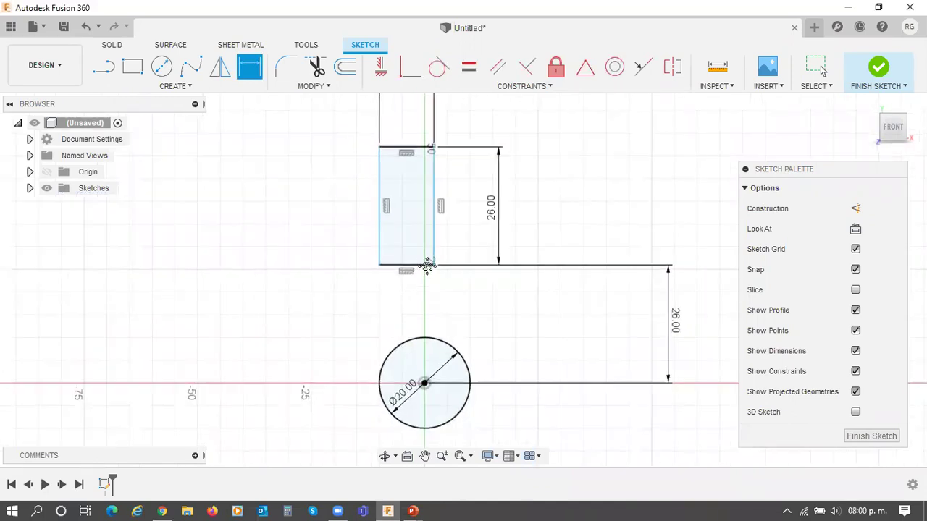
{"action": "scroll", "coordinate": [440, 334], "scroll_direction": "down", "scroll_amount": 1}
{"action": "scroll", "coordinate": [444, 329], "scroll_direction": "down", "scroll_amount": 1}
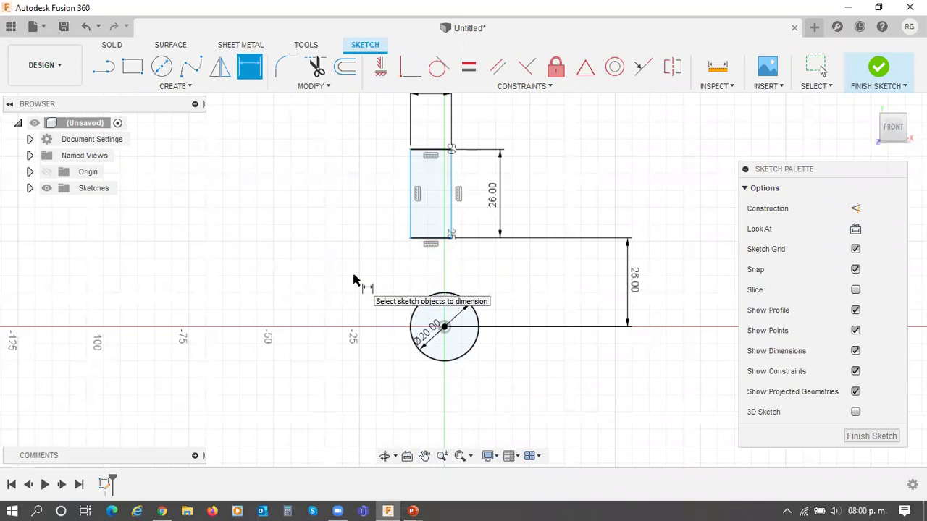
Step: Drag the rectangle so it sits just left of the vertical axis, above the circle
{"action": "key", "text": "Escape"}
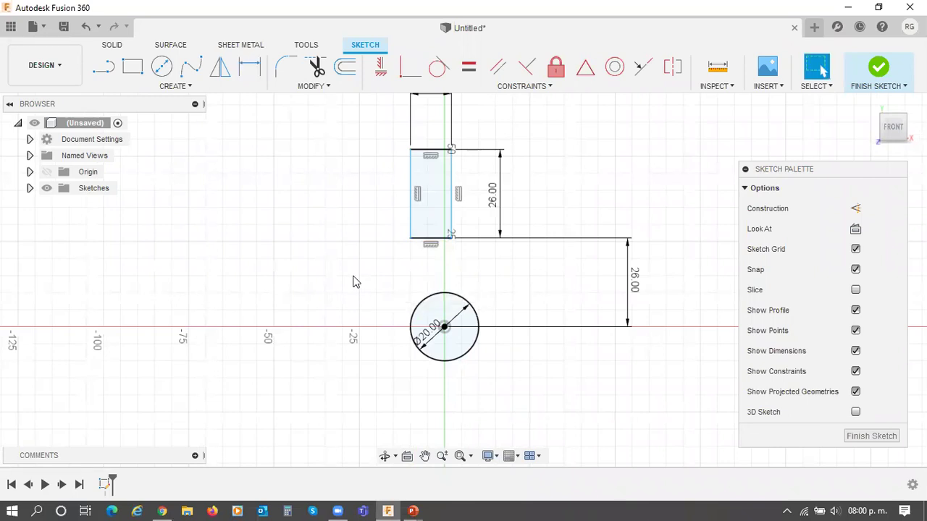
{"action": "left_click", "coordinate": [429, 225]}
{"action": "left_click", "coordinate": [428, 238], "text": "shift"}
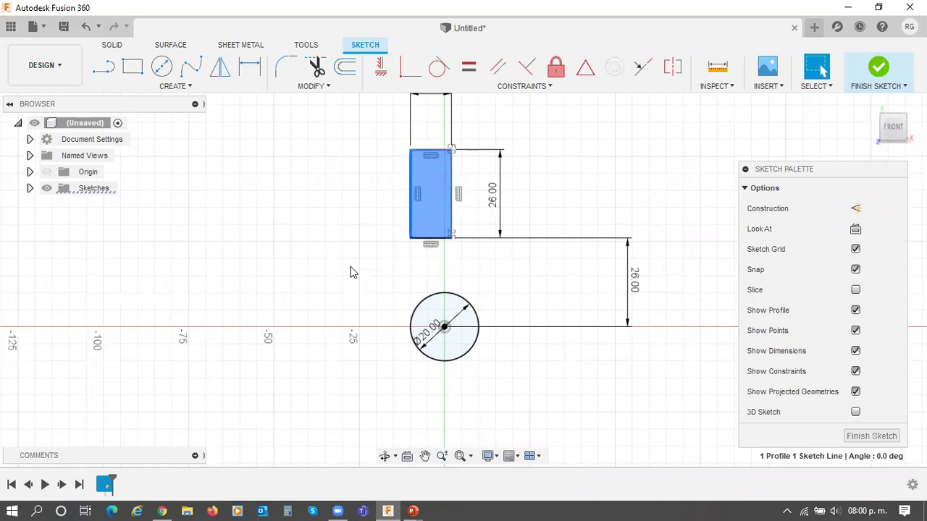
{"action": "left_click_drag", "start_coordinate": [431, 195], "coordinate": [526, 195]}
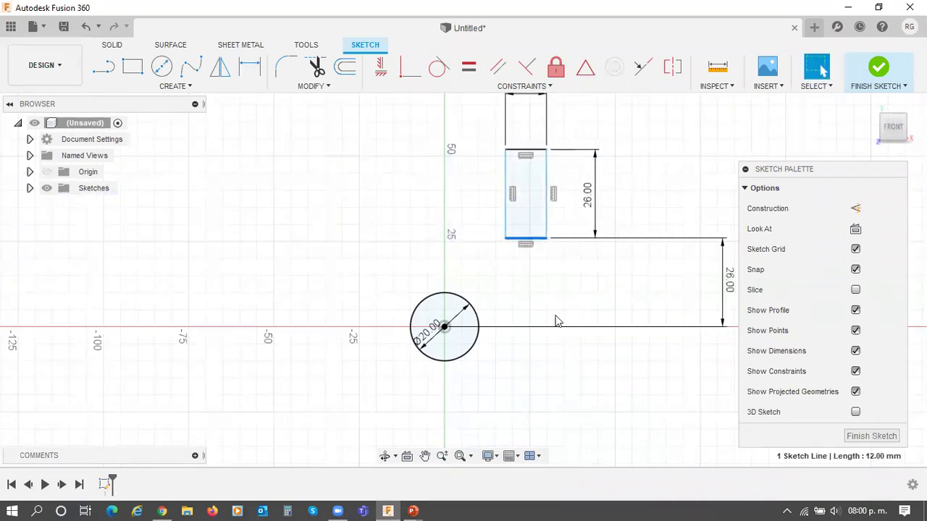
{"action": "left_click_drag", "start_coordinate": [528, 246], "coordinate": [362, 252]}
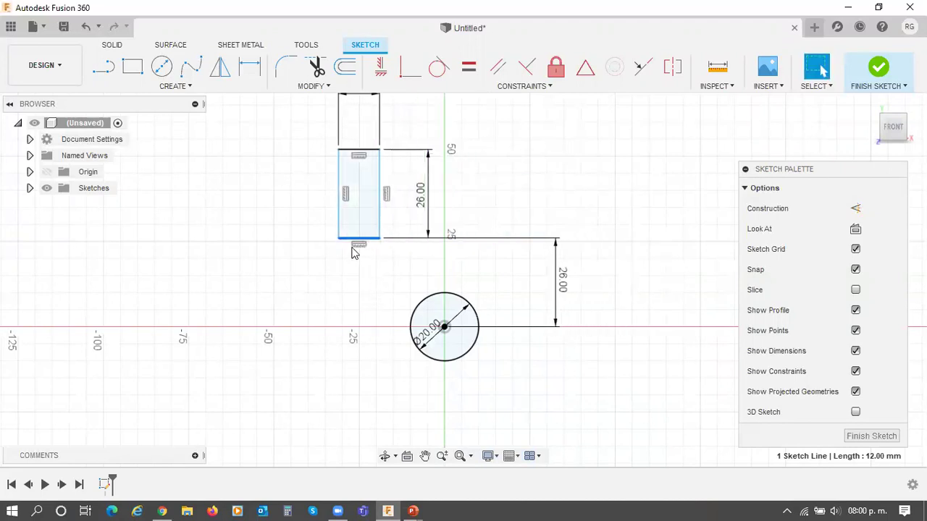
{"action": "scroll", "coordinate": [353, 235], "scroll_direction": "up", "scroll_amount": 1}
{"action": "left_click_drag", "start_coordinate": [349, 217], "coordinate": [410, 222]}
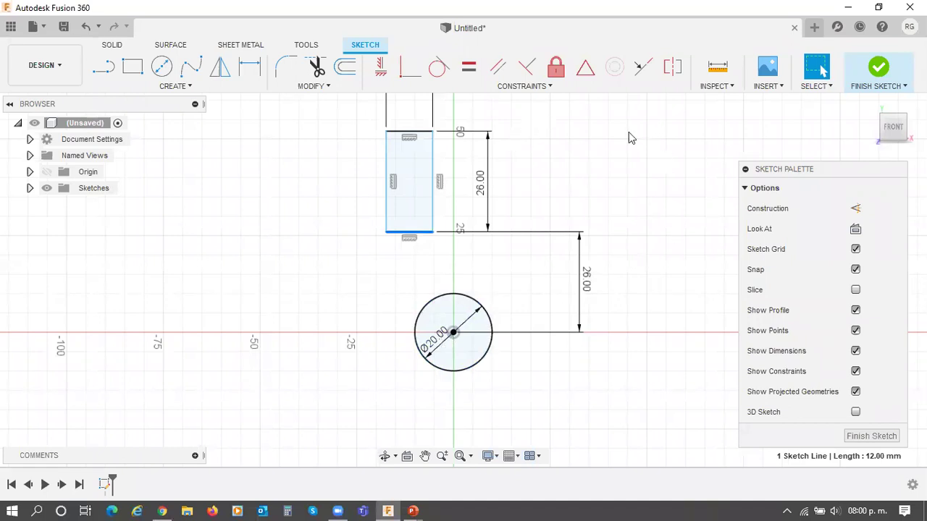
{"action": "left_click", "coordinate": [548, 88]}
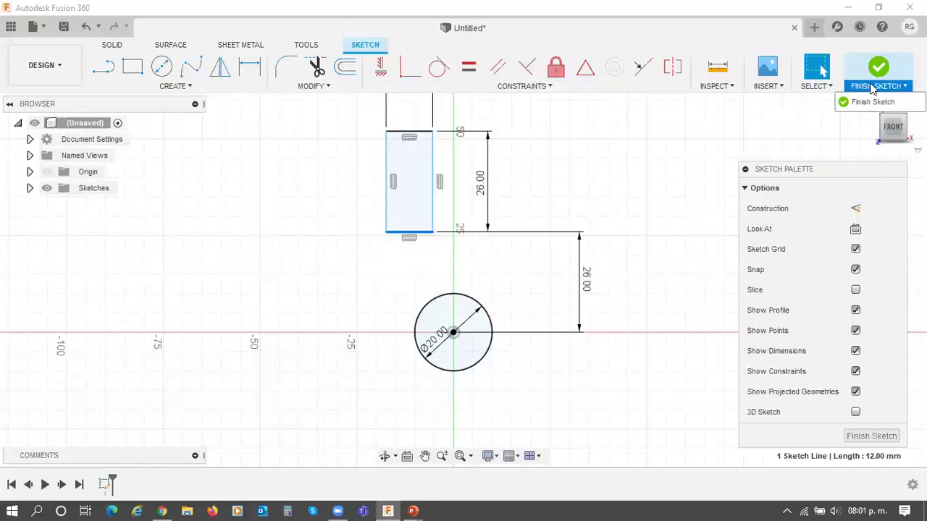
Step: Try a Coincident constraint between the rectangle's bottom edge and the circle centre
{"action": "left_click", "coordinate": [504, 89]}
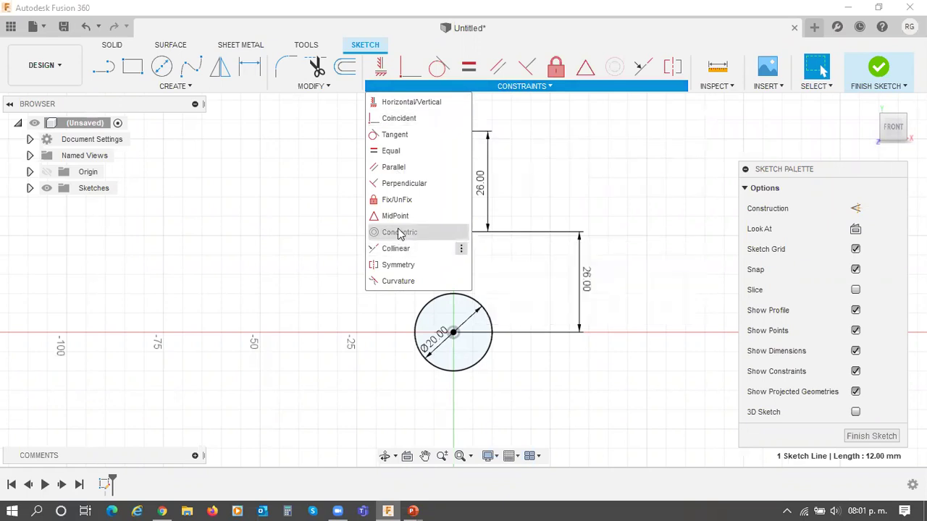
{"action": "left_click", "coordinate": [399, 120]}
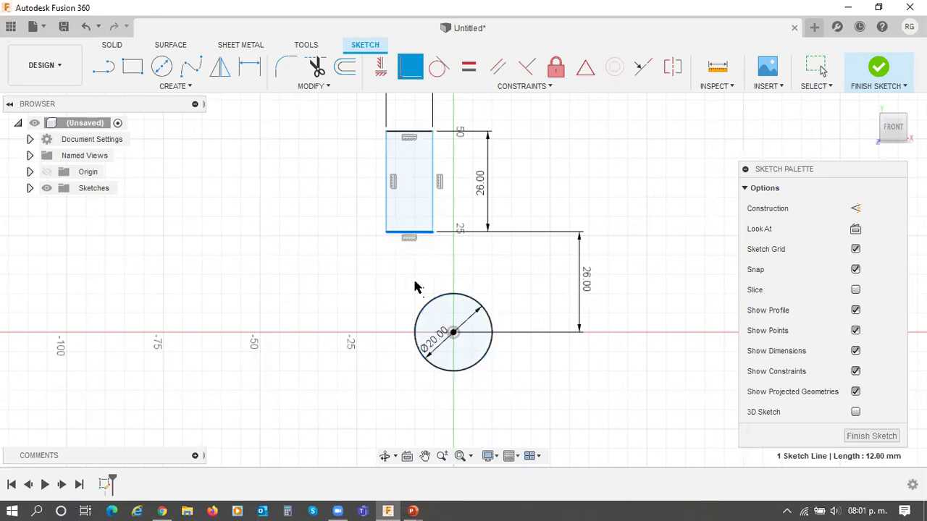
{"action": "left_click", "coordinate": [409, 237]}
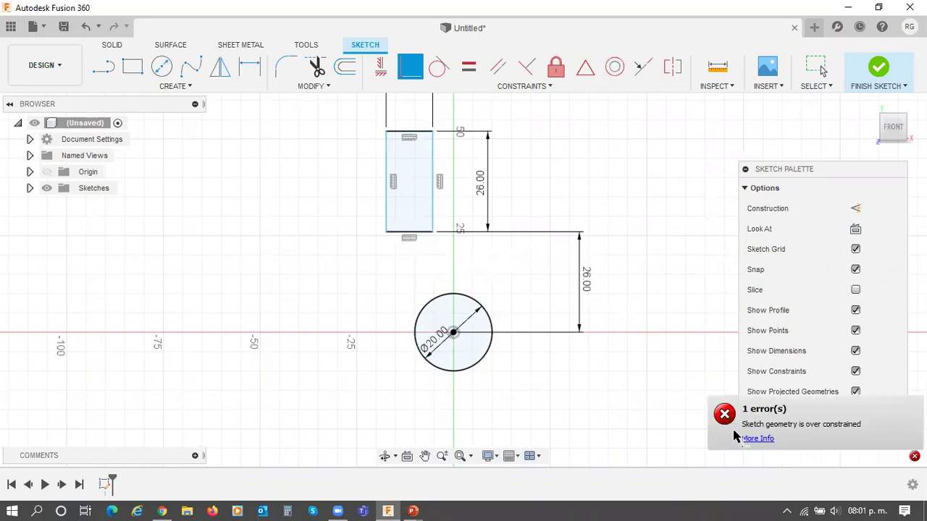
{"action": "left_click", "coordinate": [456, 337]}
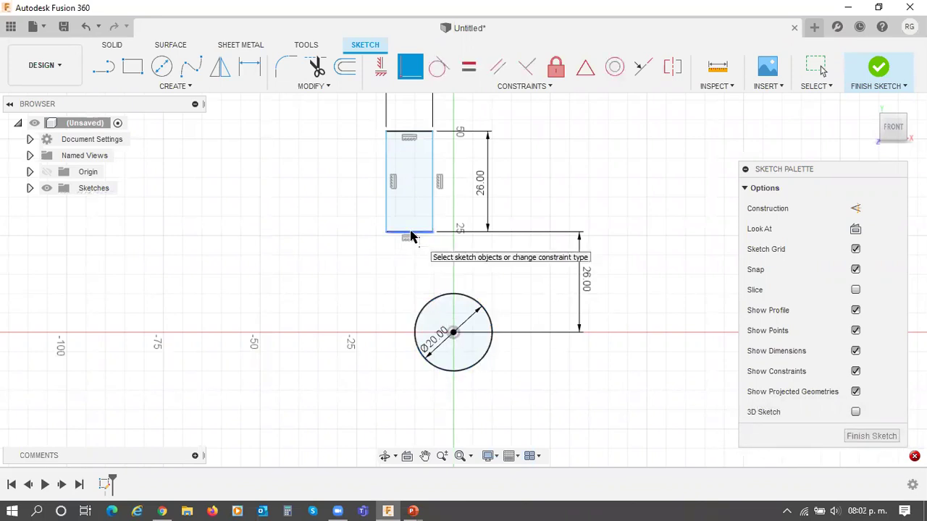
{"action": "left_click", "coordinate": [454, 333]}
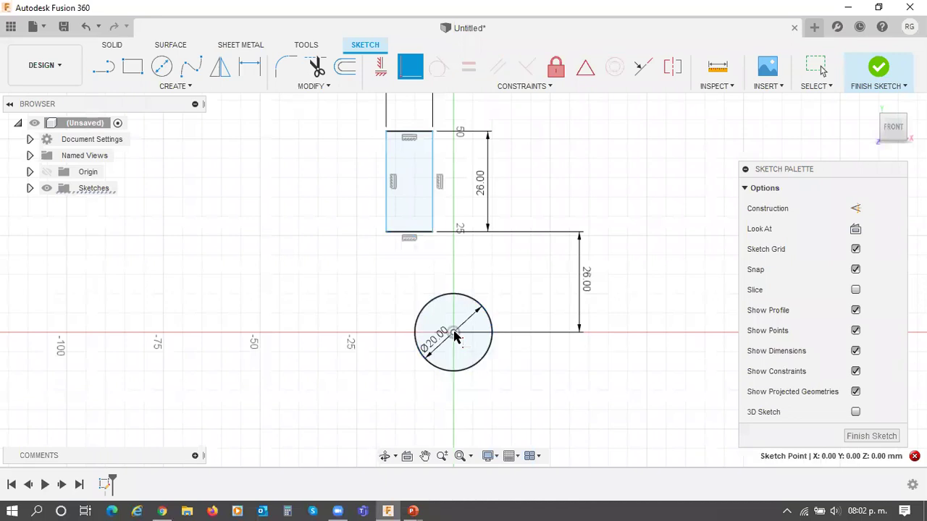
{"action": "left_click", "coordinate": [409, 237]}
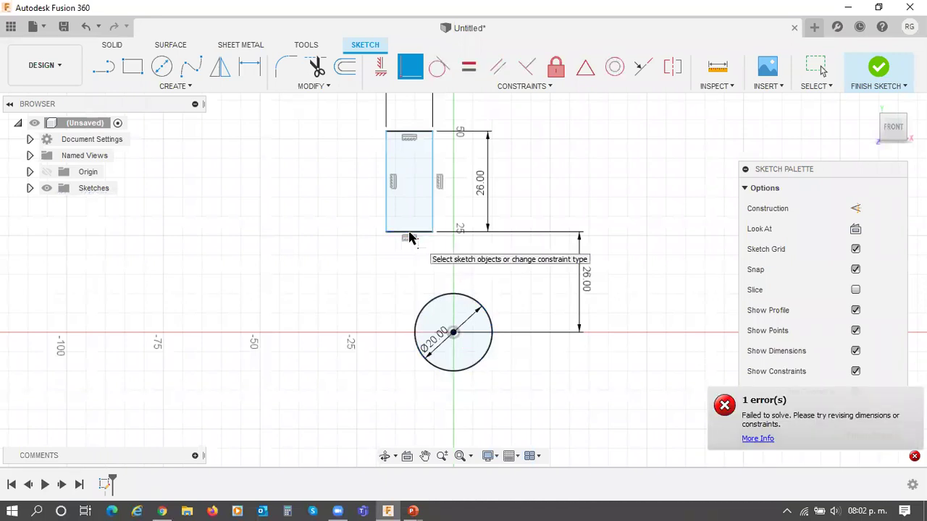
{"action": "left_click", "coordinate": [454, 333]}
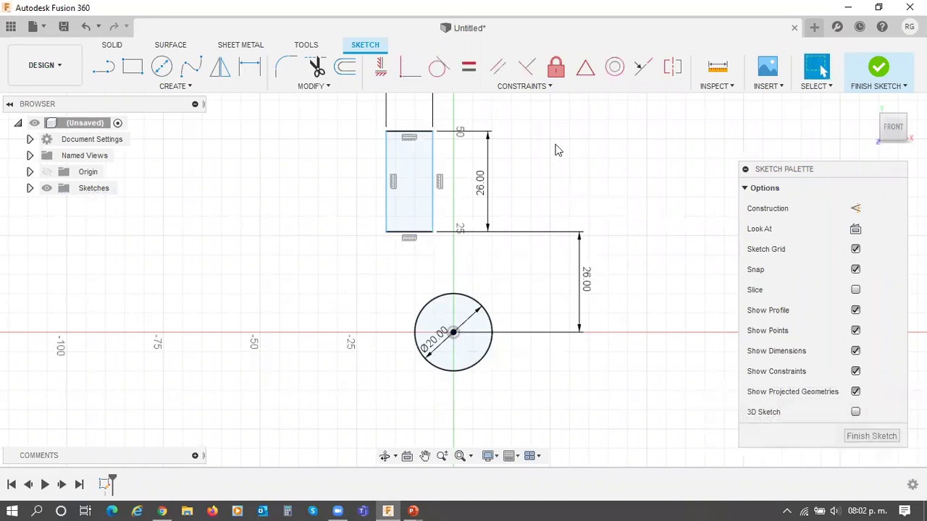
{"action": "left_click", "coordinate": [533, 92]}
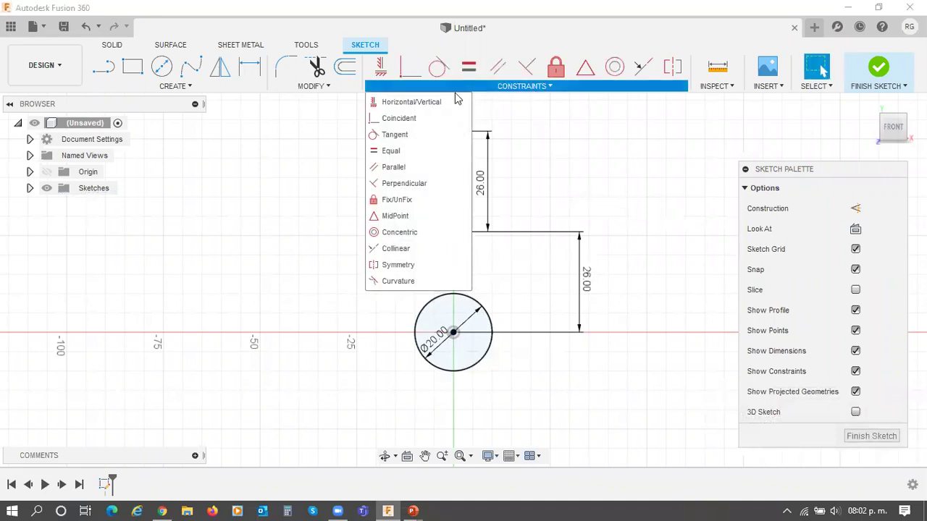
Step: Try a Collinear constraint between the circle centre and the rectangle's bottom-right corner
{"action": "left_click", "coordinate": [396, 248]}
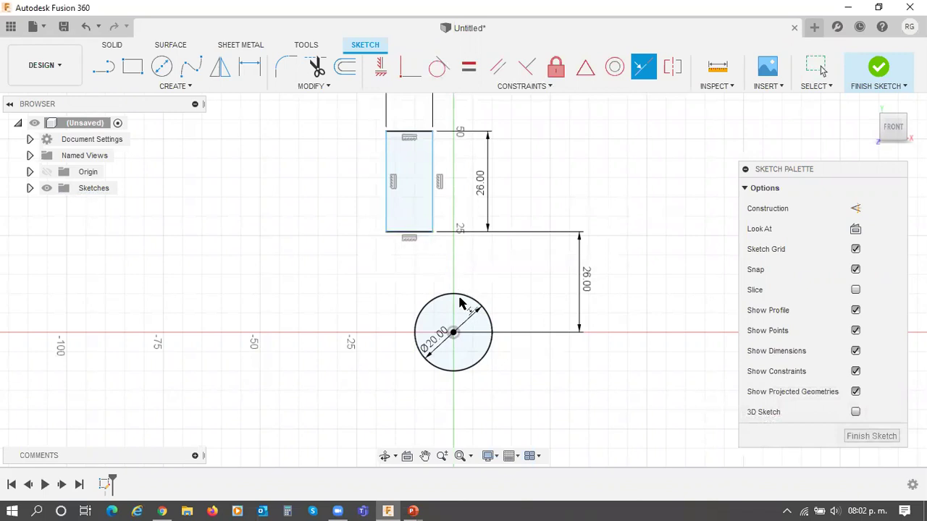
{"action": "left_click", "coordinate": [452, 332]}
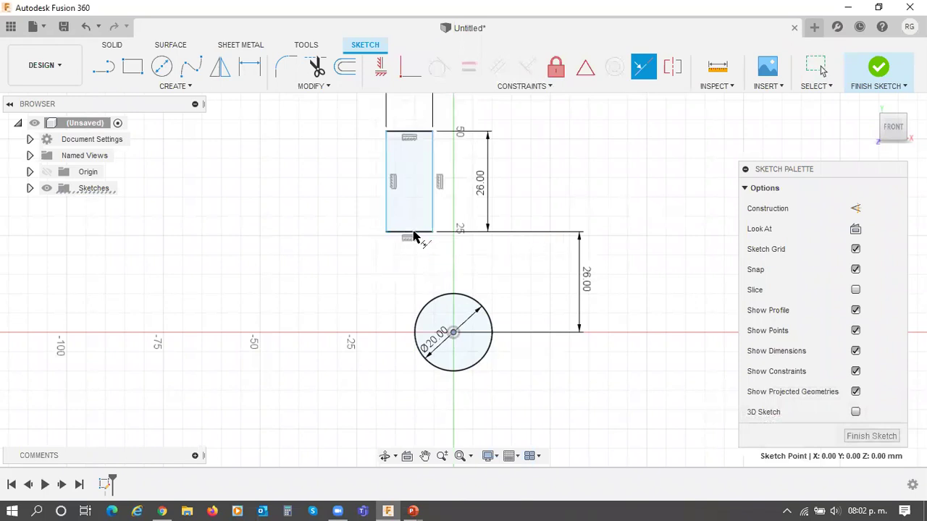
{"action": "left_click", "coordinate": [432, 232]}
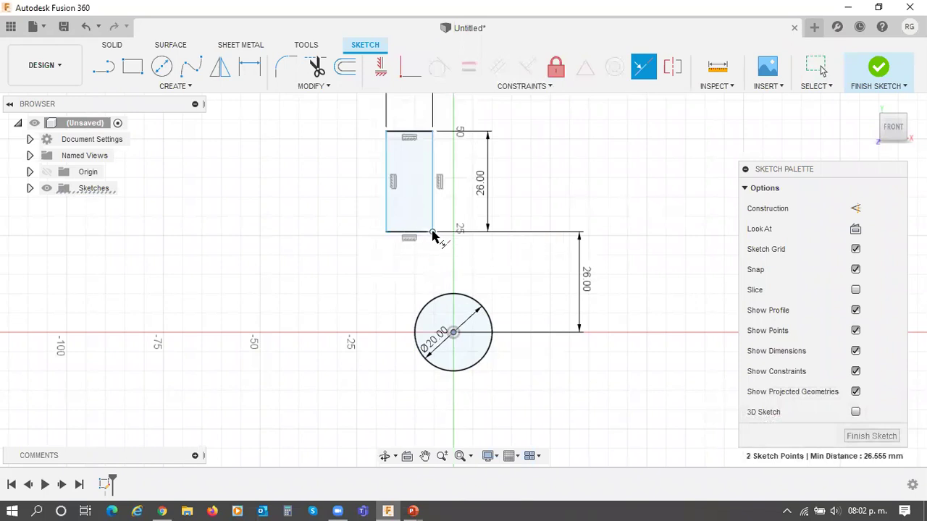
{"action": "left_click", "coordinate": [460, 331], "text": "ctrl"}
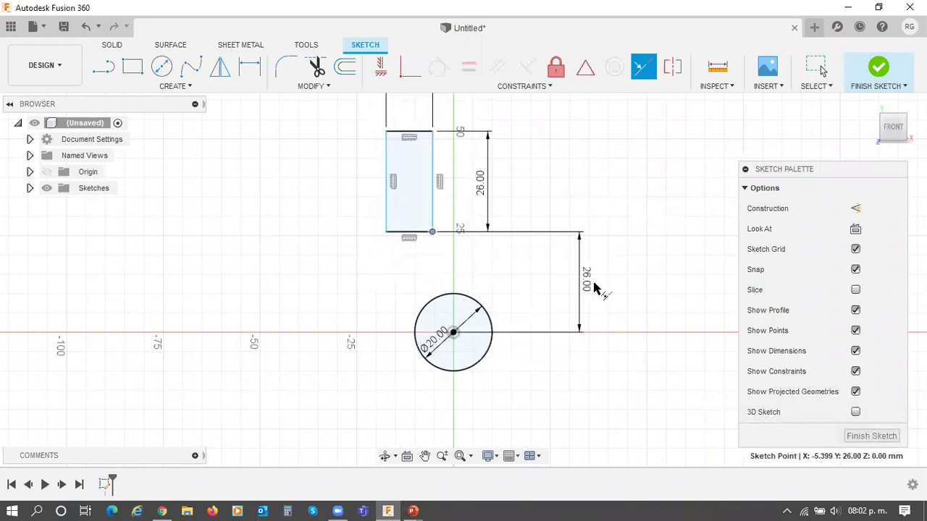
{"action": "key", "text": "Escape"}
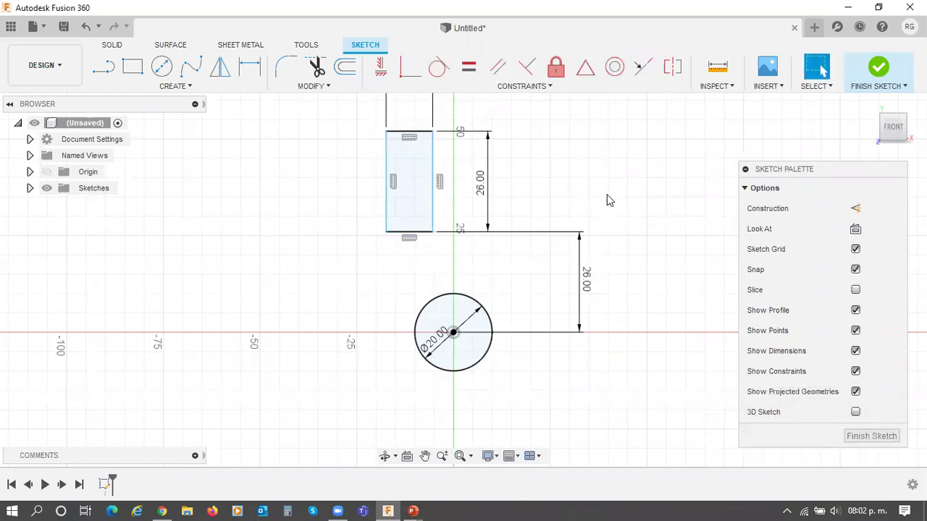
{"action": "left_click", "coordinate": [512, 87]}
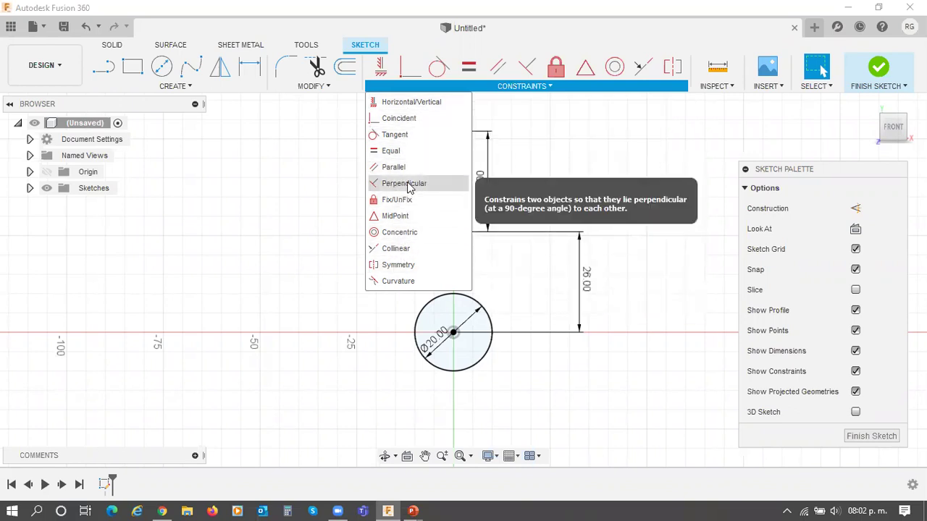
{"action": "left_click", "coordinate": [548, 152]}
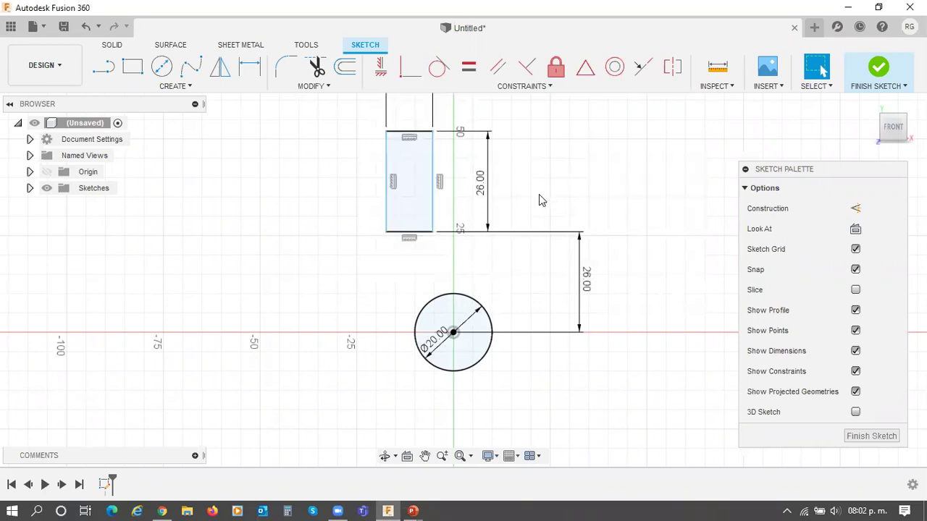
Step: Try making the rectangle's bottom-right corner coincide with the circle centre, then dismiss the error
{"action": "left_click", "coordinate": [406, 71]}
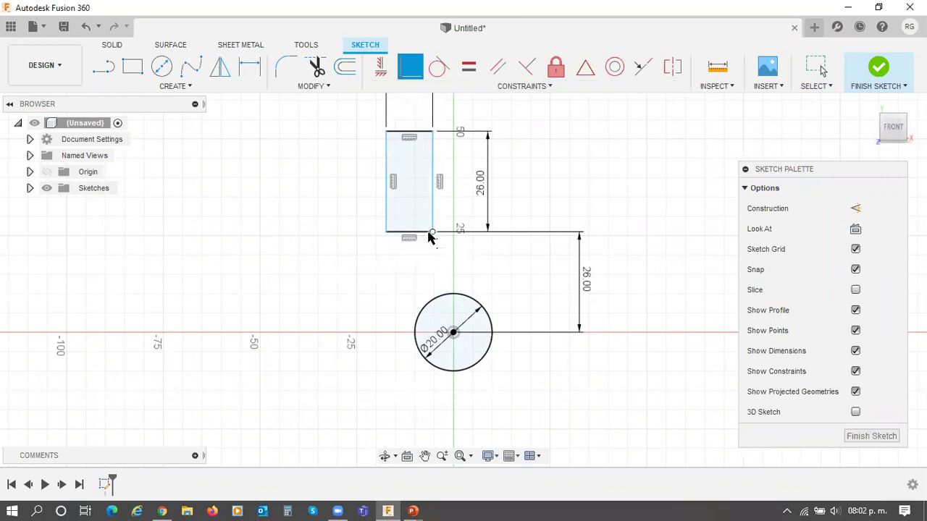
{"action": "left_click", "coordinate": [433, 233]}
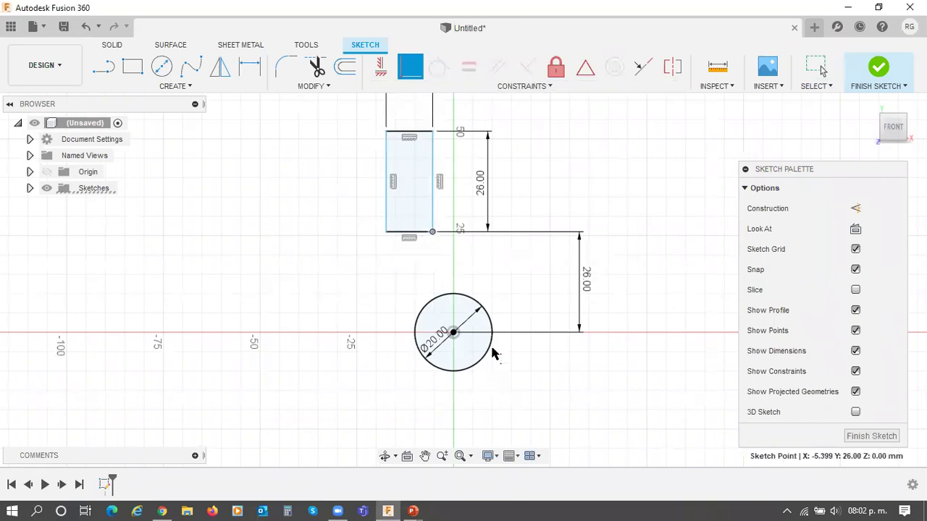
{"action": "left_click", "coordinate": [454, 334]}
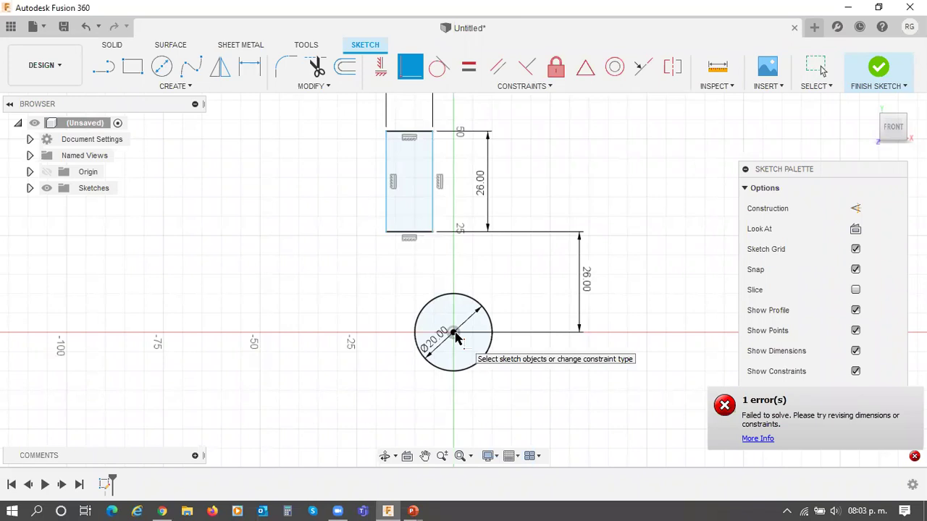
{"action": "right_click", "coordinate": [590, 193]}
{"action": "left_click", "coordinate": [624, 206]}
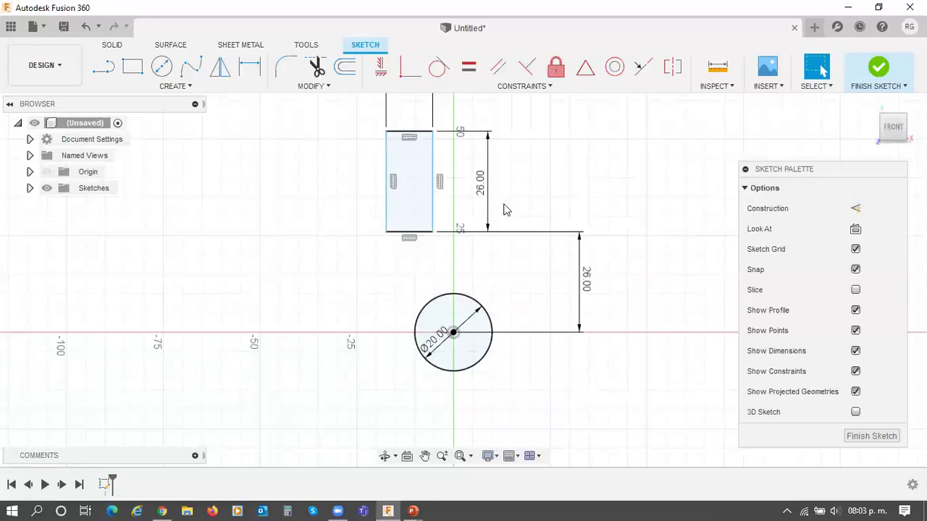
Step: Drag the rectangle to the right of the vertical axis
{"action": "left_click_drag", "start_coordinate": [433, 217], "coordinate": [545, 211]}
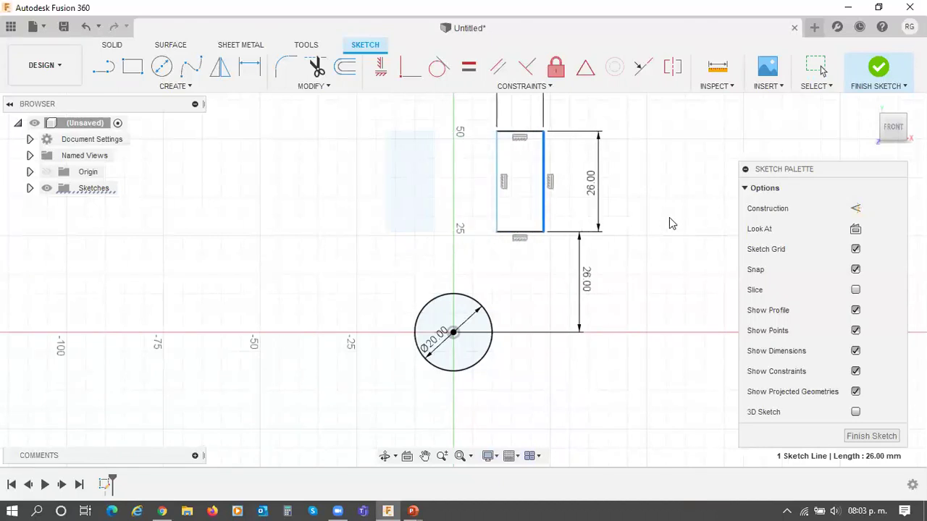
{"action": "left_click", "coordinate": [669, 219]}
{"action": "key", "text": "Escape"}
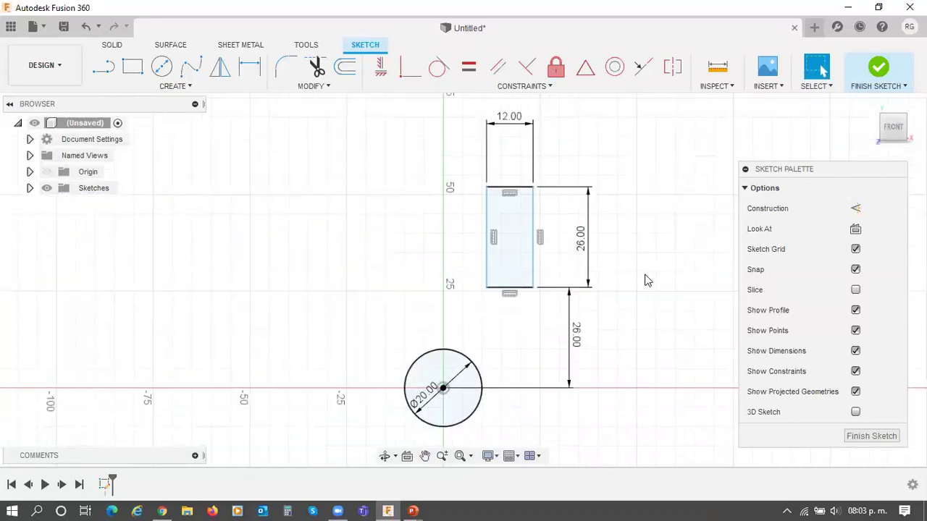
{"action": "key", "text": "l"}
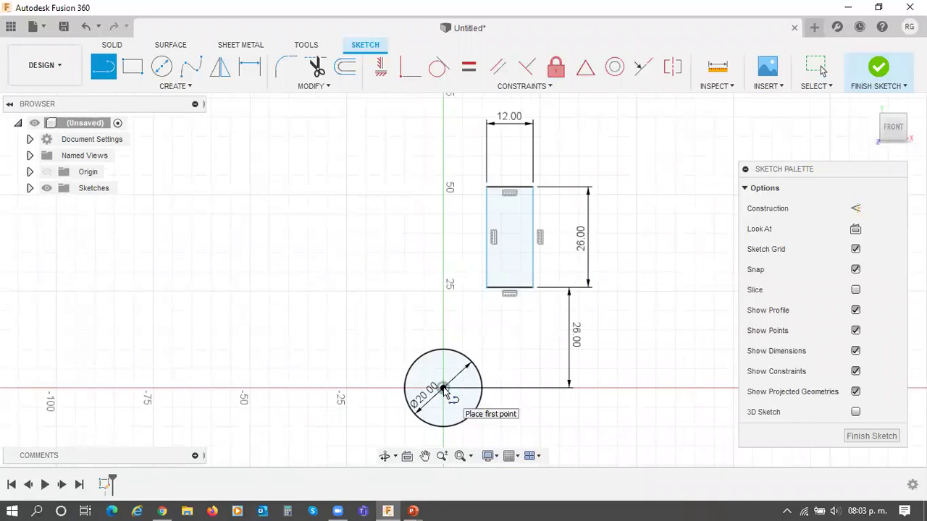
Step: Draw a 70 mm vertical line up from the circle centre, make it construction, and fix it
{"action": "left_click", "coordinate": [443, 389]}
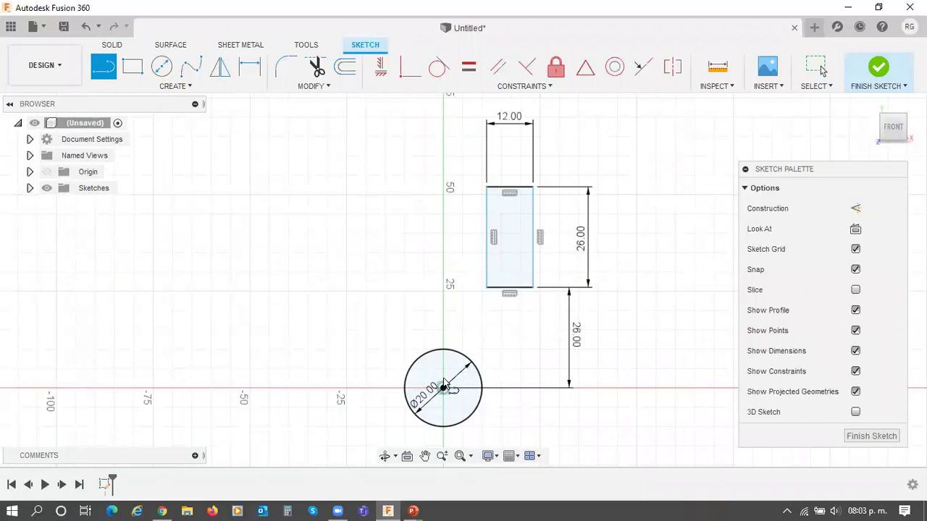
{"action": "left_click", "coordinate": [443, 117]}
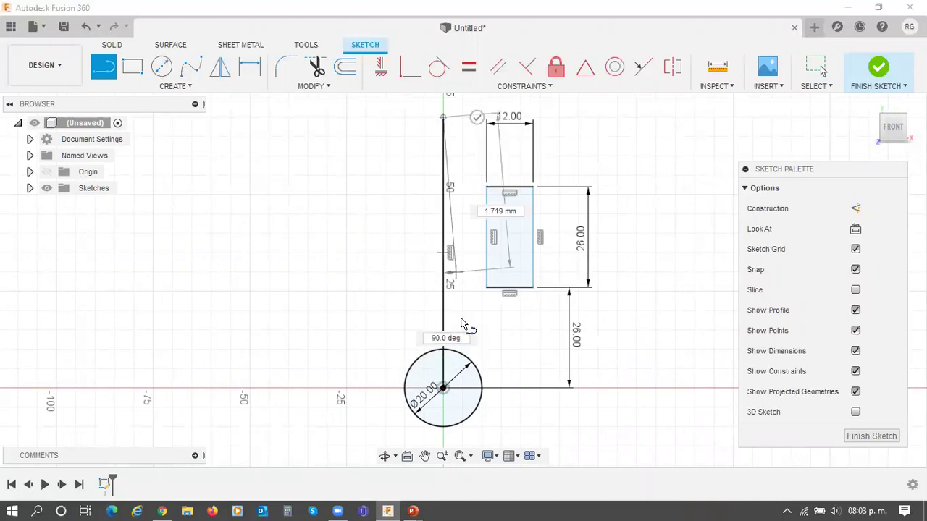
{"action": "key", "text": "Escape"}
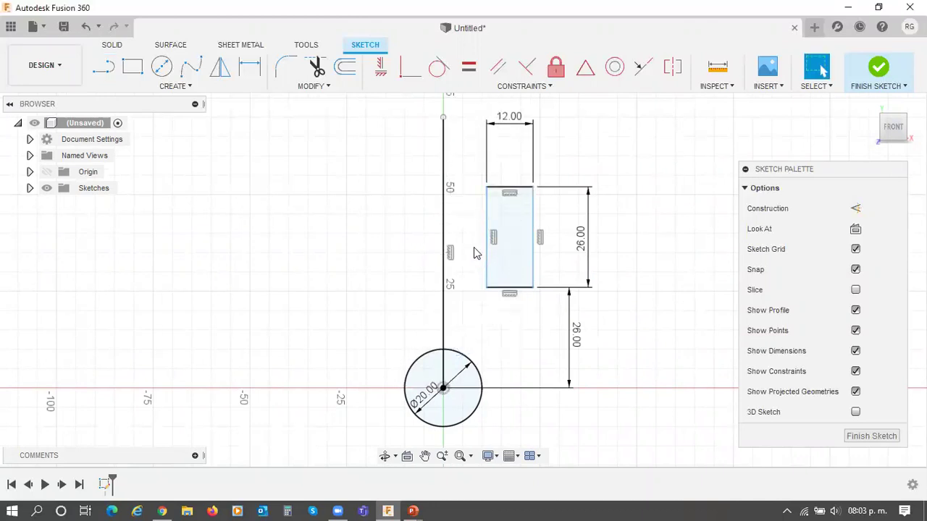
{"action": "left_click", "coordinate": [444, 242]}
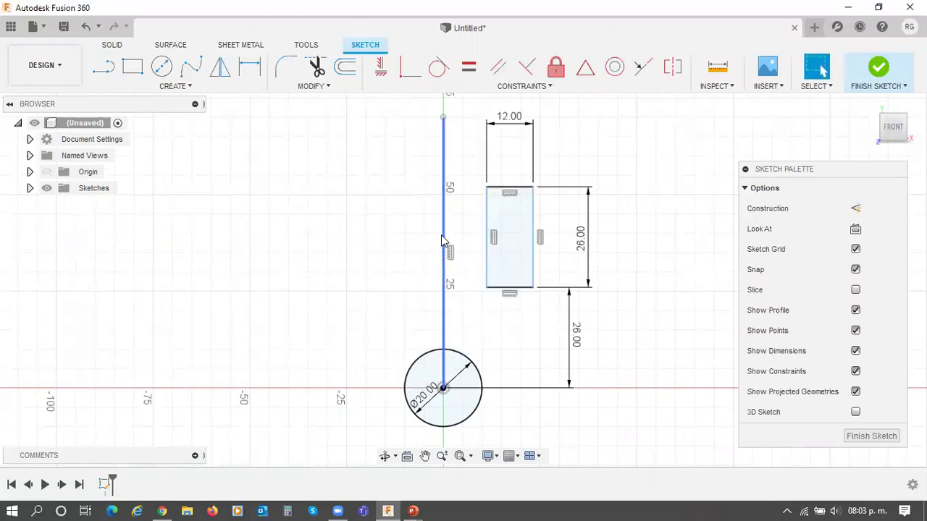
{"action": "left_click", "coordinate": [445, 243]}
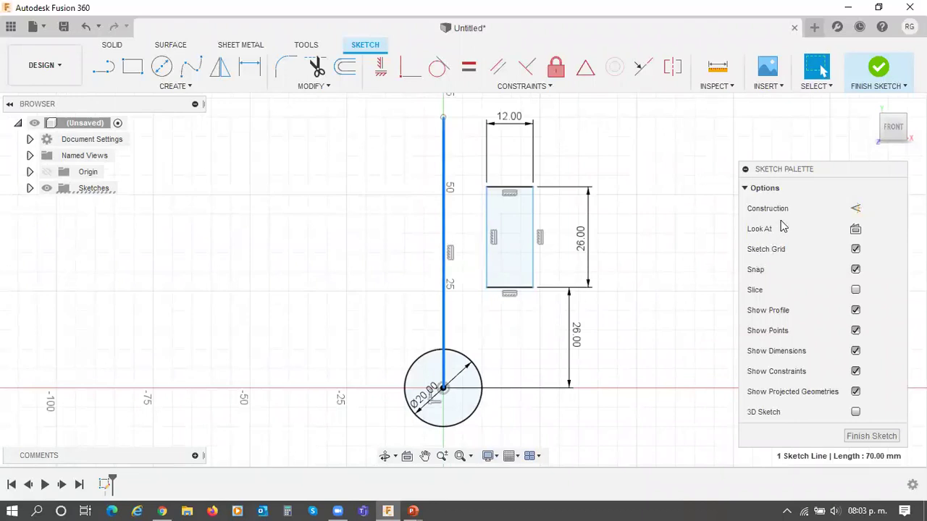
{"action": "left_click", "coordinate": [855, 208]}
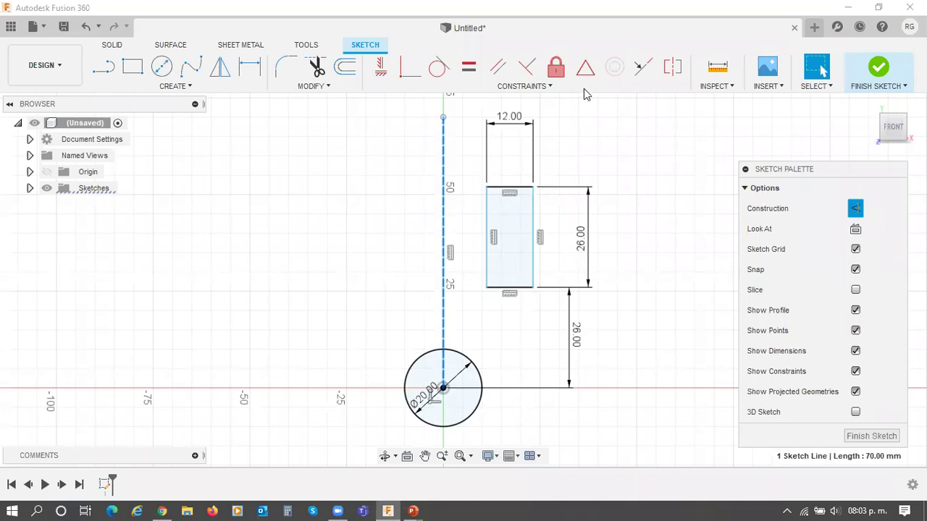
{"action": "left_click", "coordinate": [555, 70]}
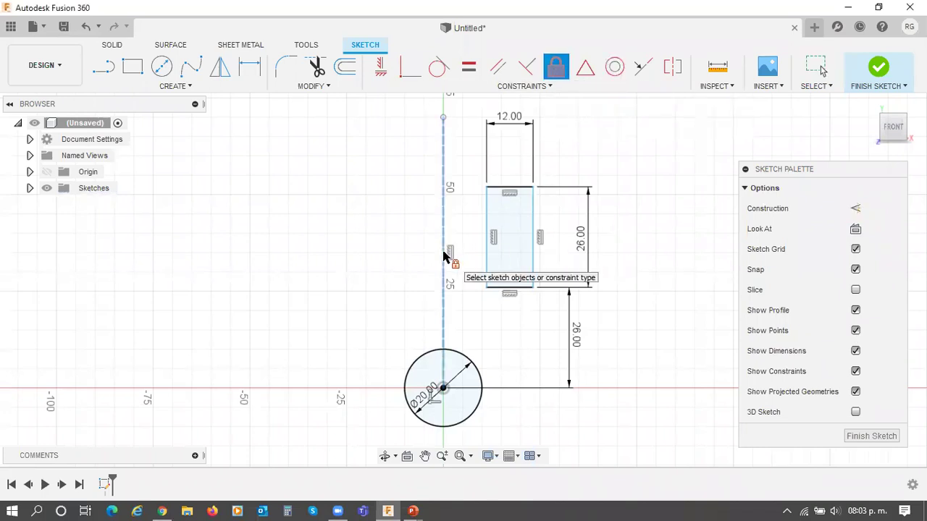
{"action": "key", "text": "Escape"}
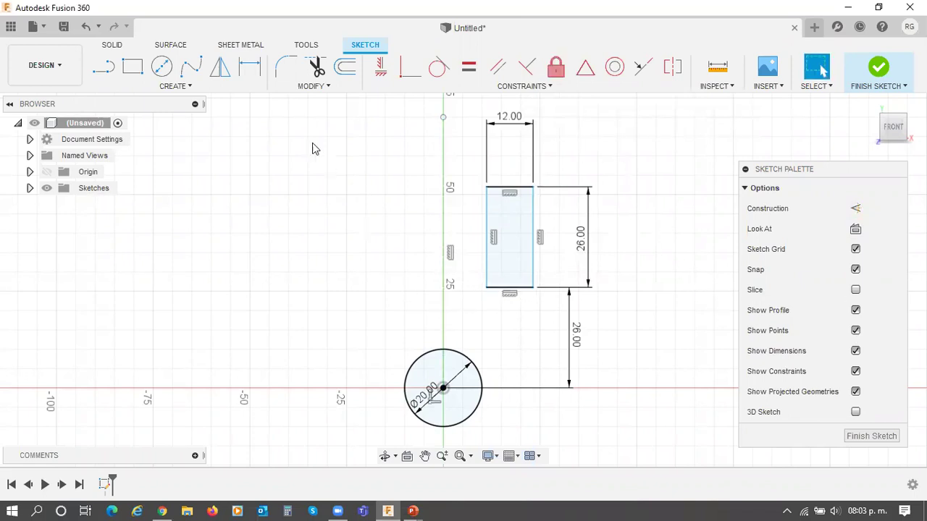
{"action": "left_click", "coordinate": [406, 75]}
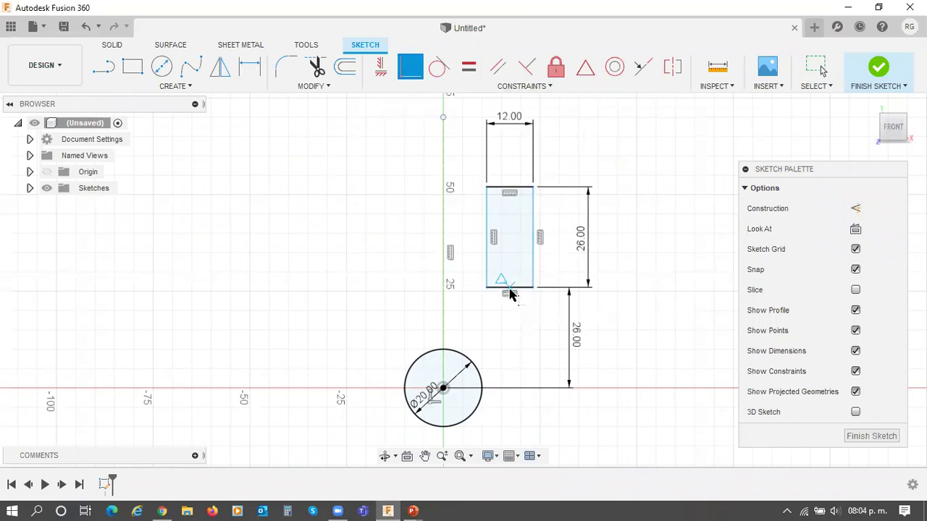
Step: Centre the rectangle's bottom edge on the vertical construction line with a Midpoint constraint
{"action": "left_click", "coordinate": [508, 289]}
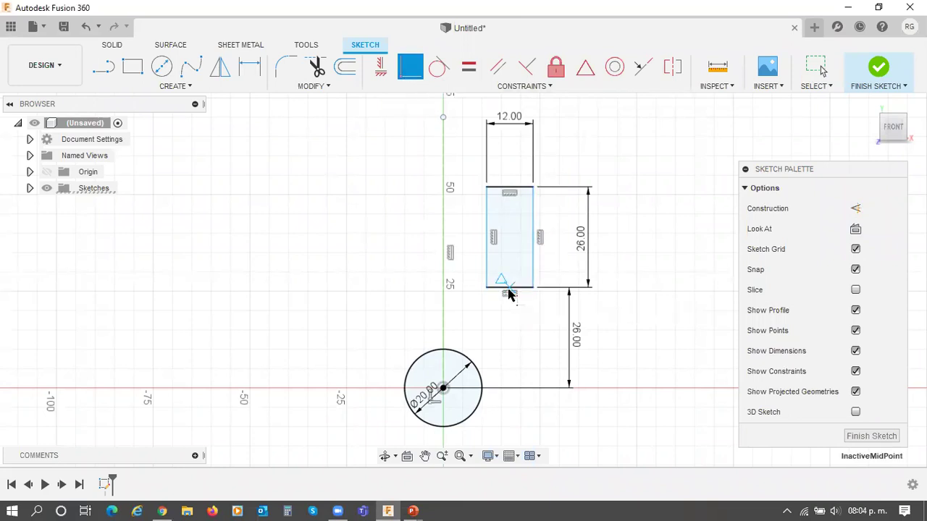
{"action": "left_click", "coordinate": [443, 312]}
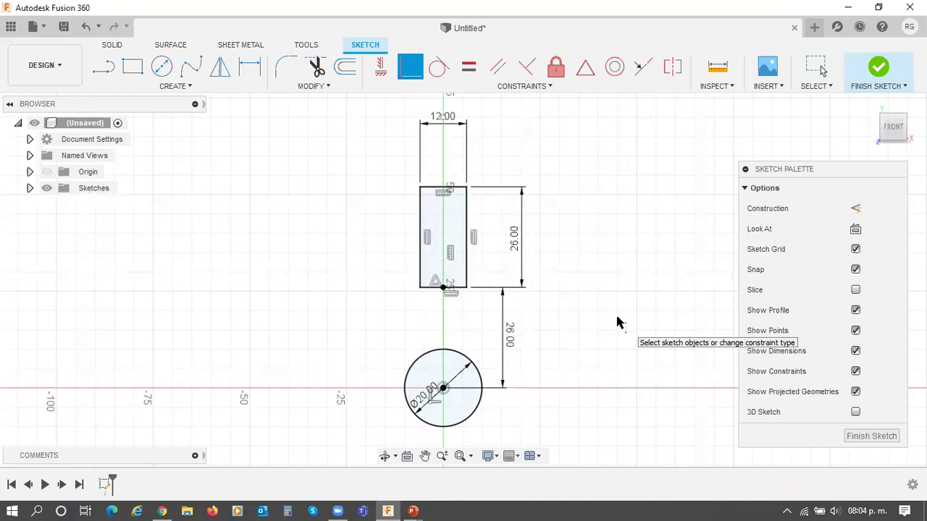
{"action": "key", "text": "Escape"}
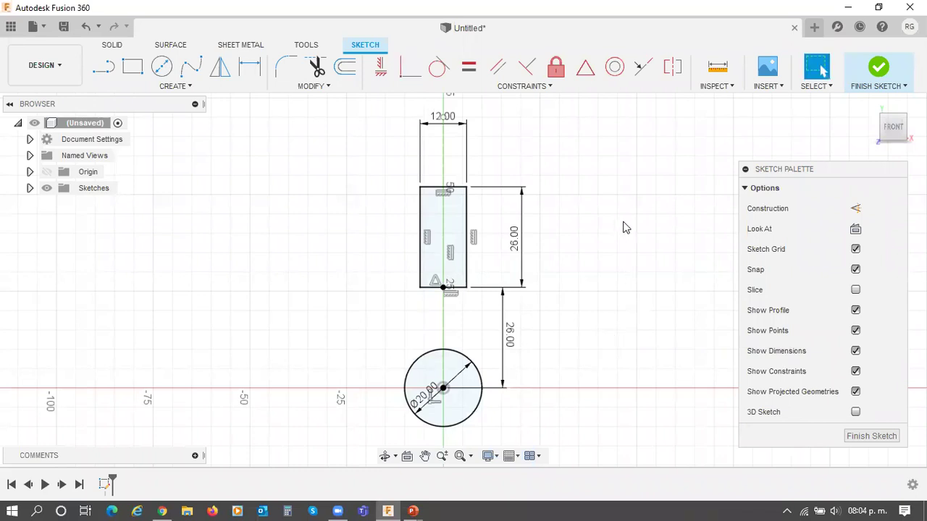
{"action": "key", "text": "l"}
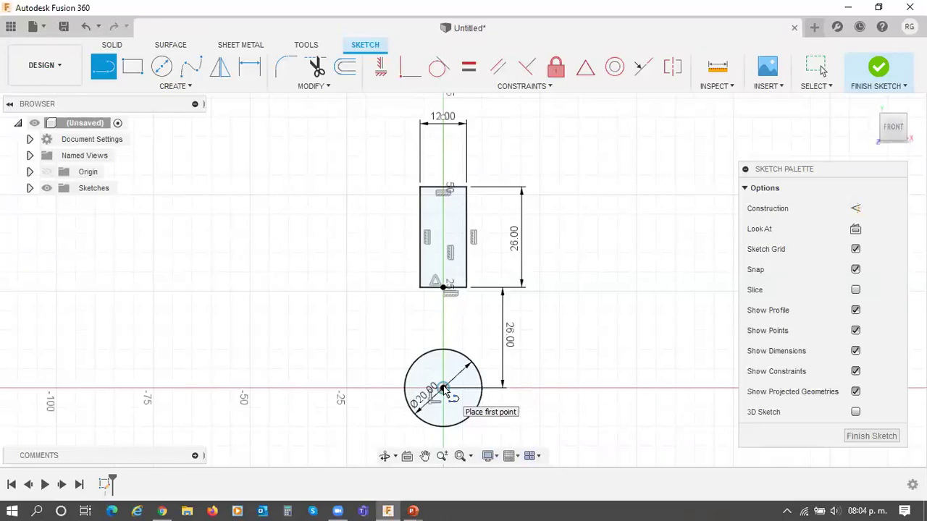
Step: Draw a 96.902 mm horizontal line along the axis through the circle and make it construction
{"action": "left_click", "coordinate": [269, 389]}
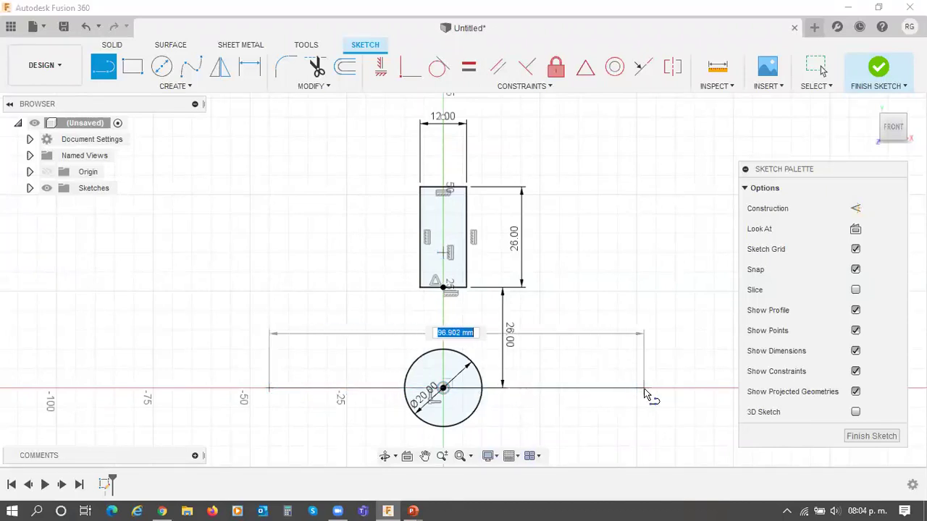
{"action": "left_click", "coordinate": [643, 389]}
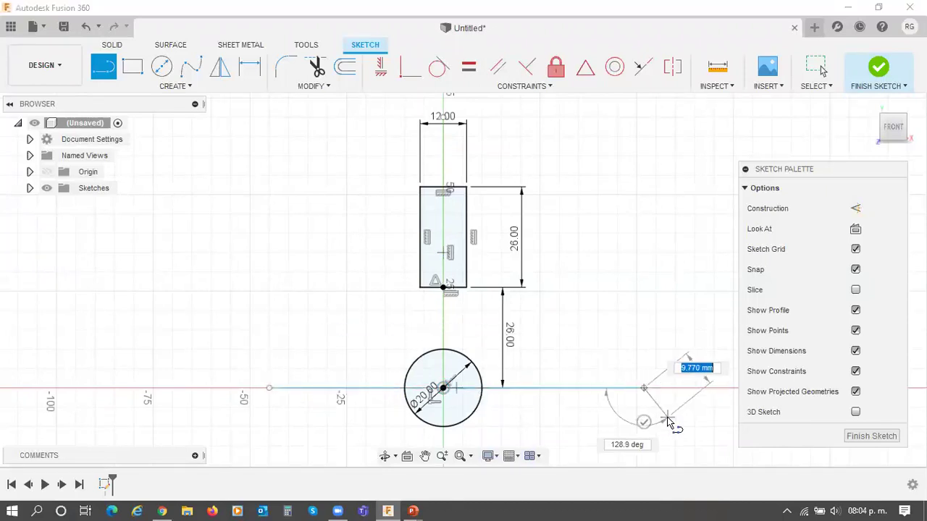
{"action": "key", "text": "Escape"}
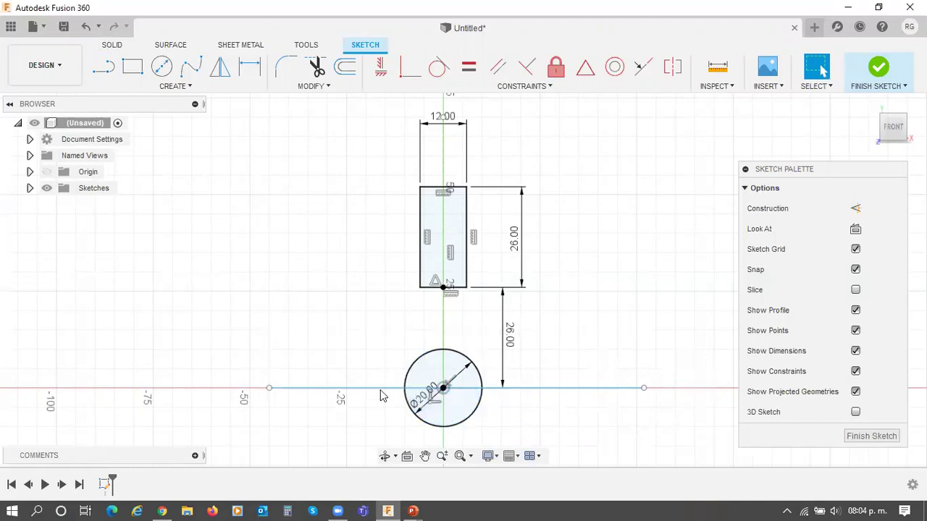
{"action": "left_click", "coordinate": [593, 389]}
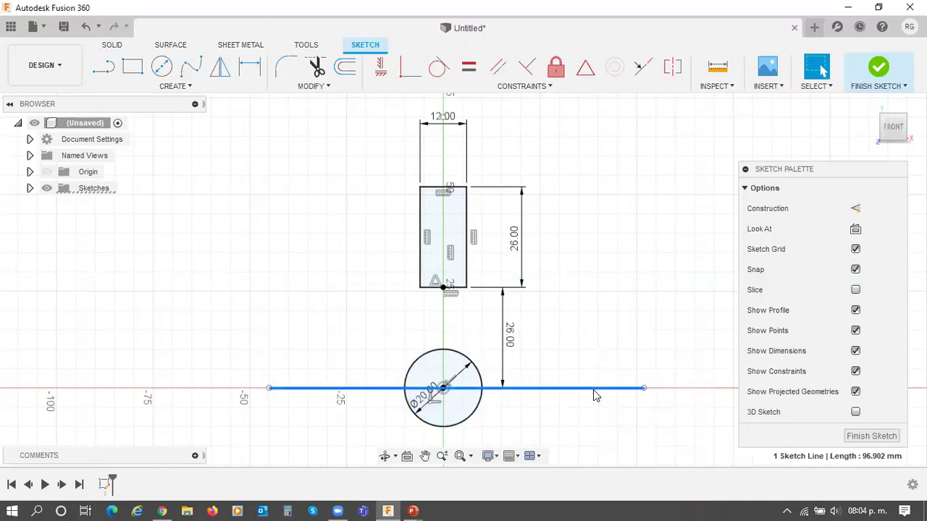
{"action": "left_click", "coordinate": [854, 208]}
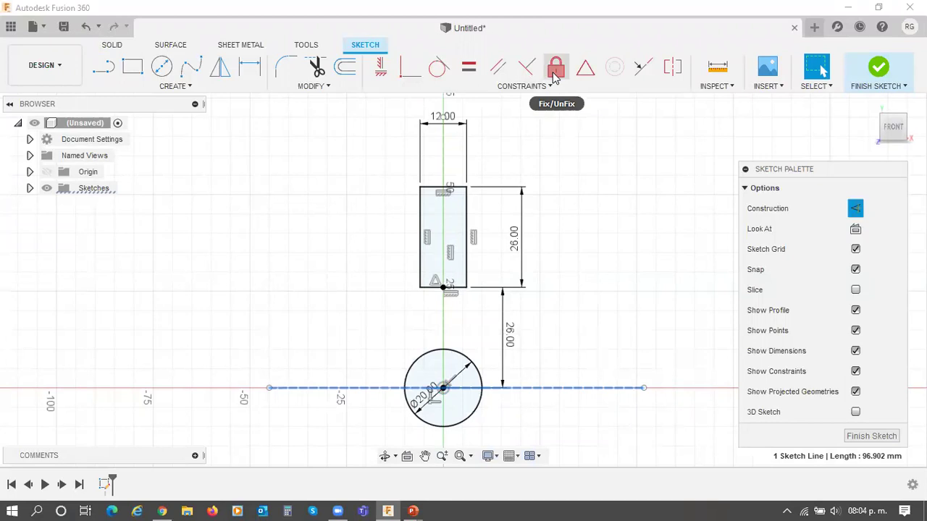
Step: Check the construction line, then switch to the PowerPoint reference slide
{"action": "left_click", "coordinate": [554, 72]}
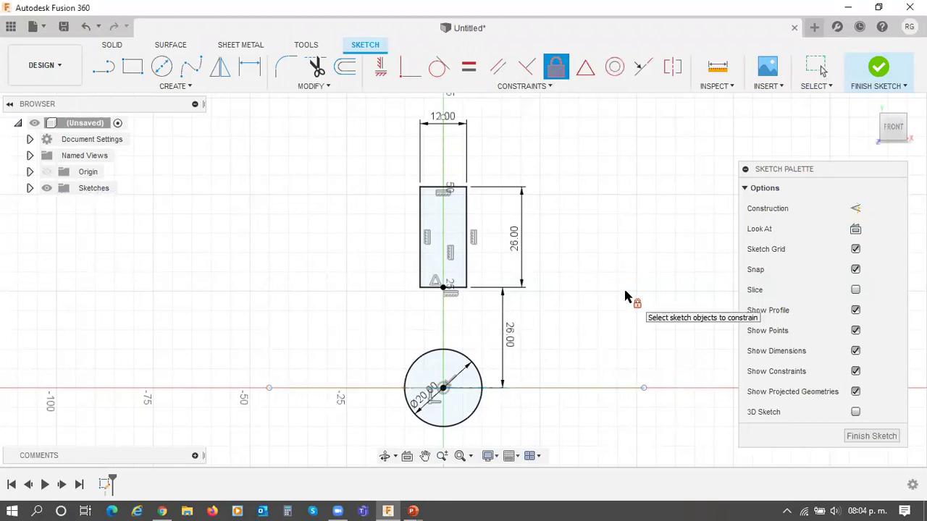
{"action": "key", "text": "Escape"}
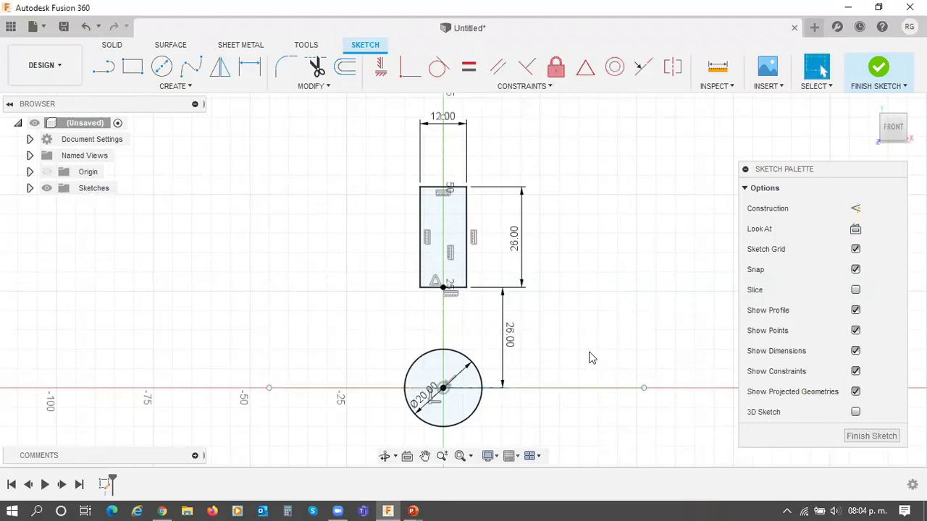
{"action": "left_click", "coordinate": [586, 390]}
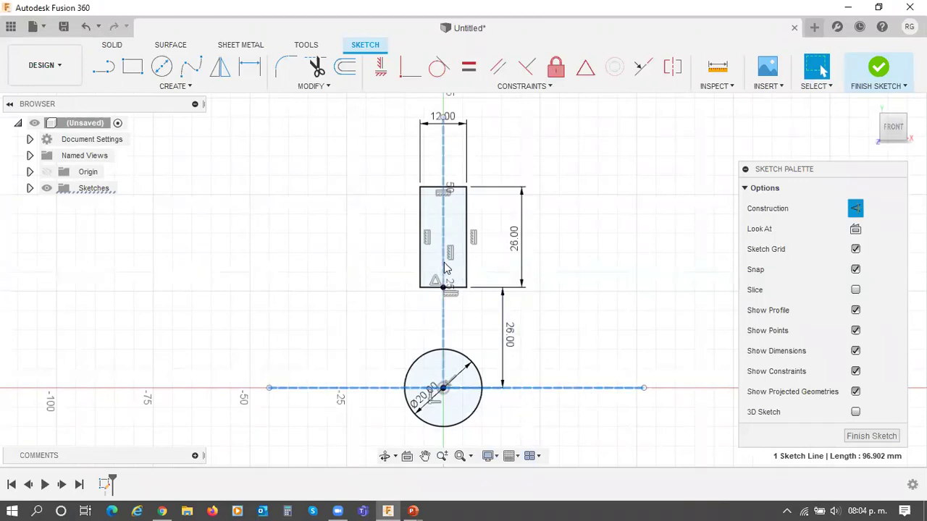
{"action": "left_click", "coordinate": [621, 328]}
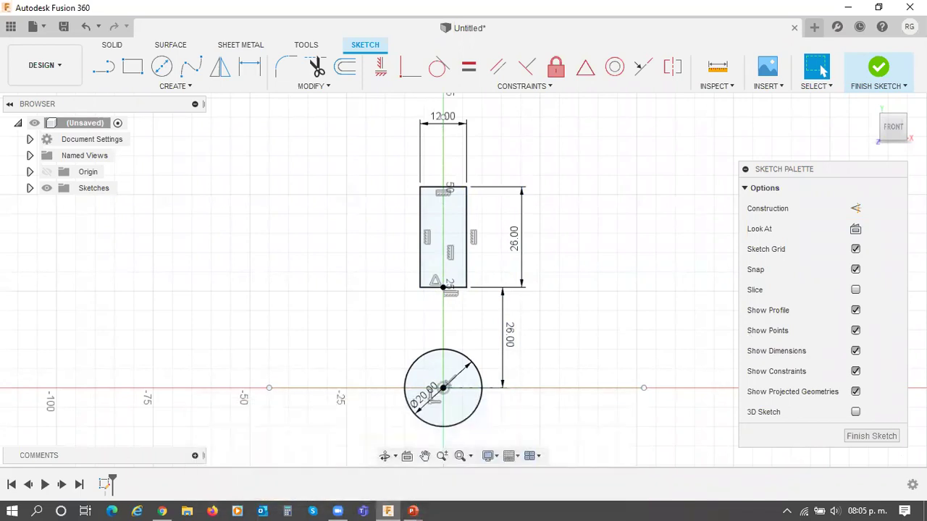
{"action": "key", "text": "alt+Tab"}
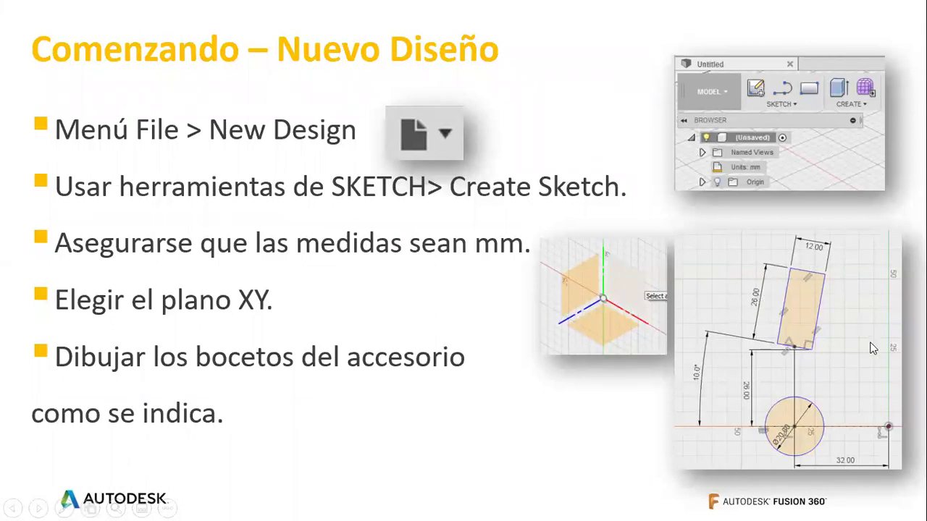
Step: Go back from the Comenzando – Nuevo Diseño slide to the Fusion 360 sketch
{"action": "key", "text": "alt+Tab"}
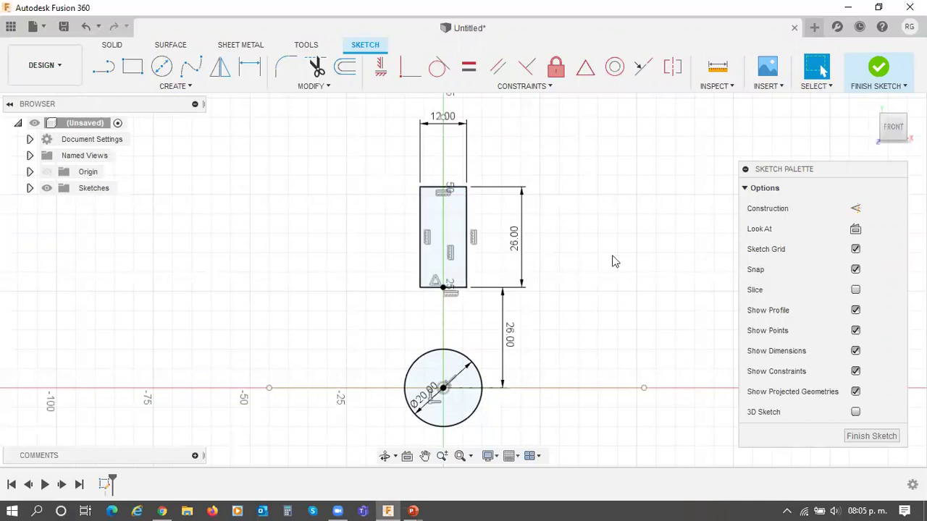
Step: Box-select the 12 × 26 rectangle with its dimensions and start Move/Copy
{"action": "scroll", "coordinate": [605, 282], "scroll_direction": "down", "scroll_amount": 1}
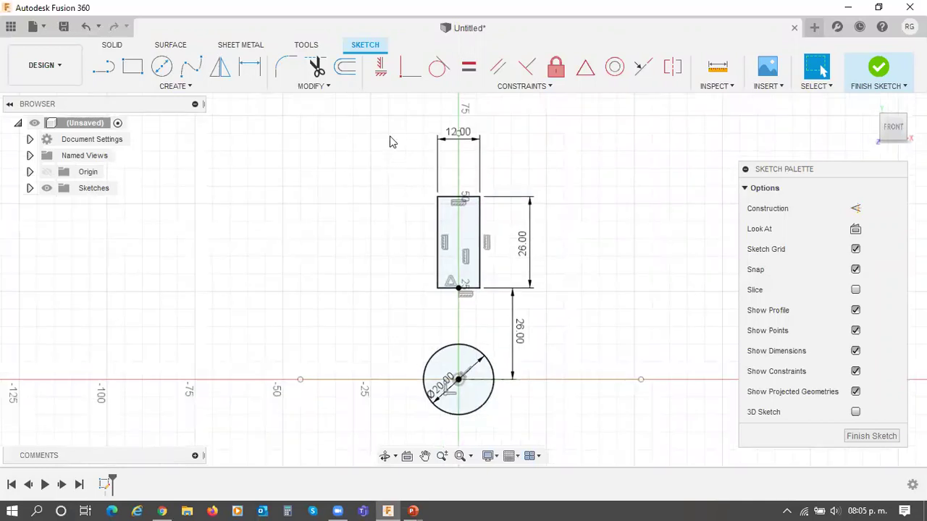
{"action": "middle_click_drag", "start_coordinate": [552, 303], "coordinate": [549, 319]}
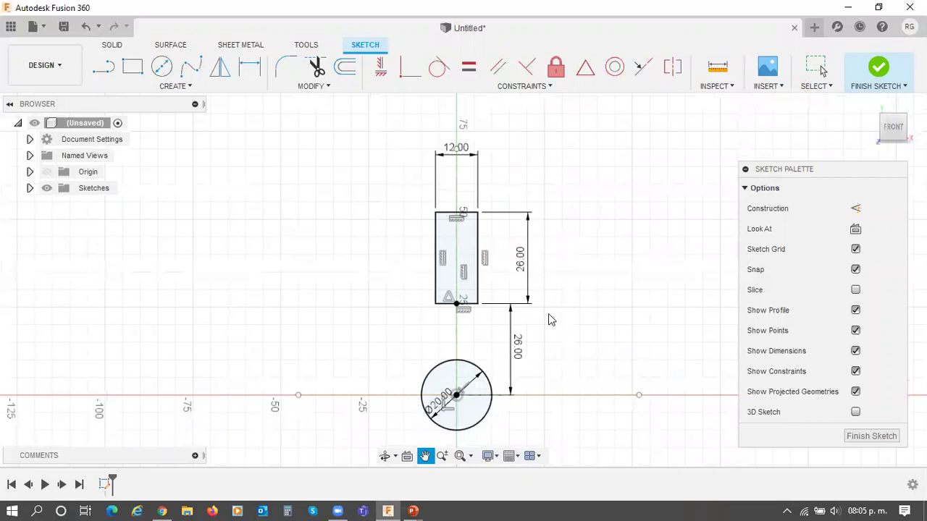
{"action": "left_click_drag", "start_coordinate": [549, 319], "coordinate": [427, 206]}
{"action": "right_click", "coordinate": [456, 255]}
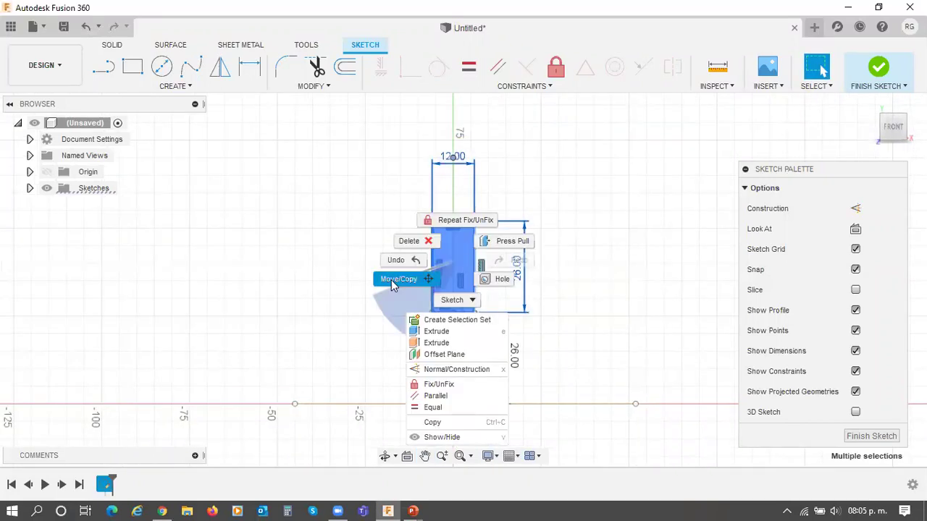
{"action": "left_click", "coordinate": [321, 314]}
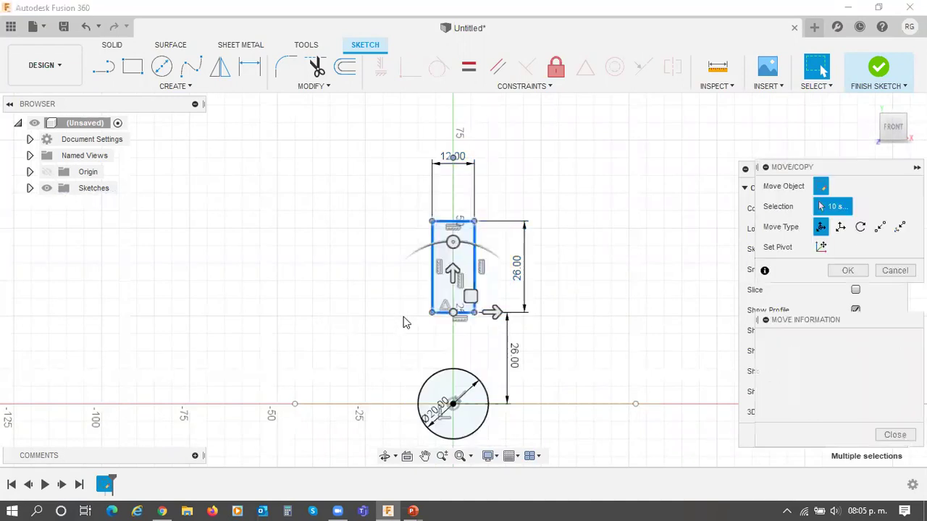
Step: Rotate the rectangle -10° about its bottom midpoint and confirm the move
{"action": "left_click_drag", "start_coordinate": [453, 242], "coordinate": [465, 236]}
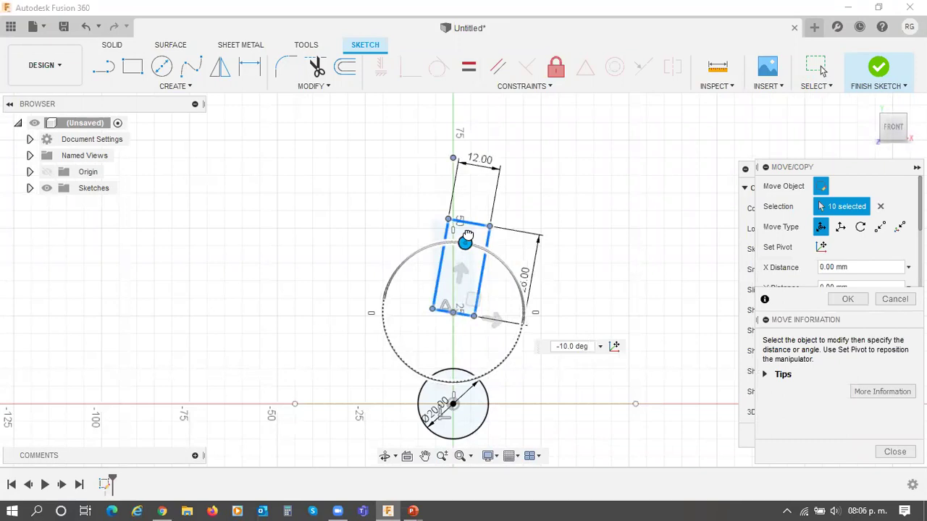
{"action": "left_click", "coordinate": [564, 347]}
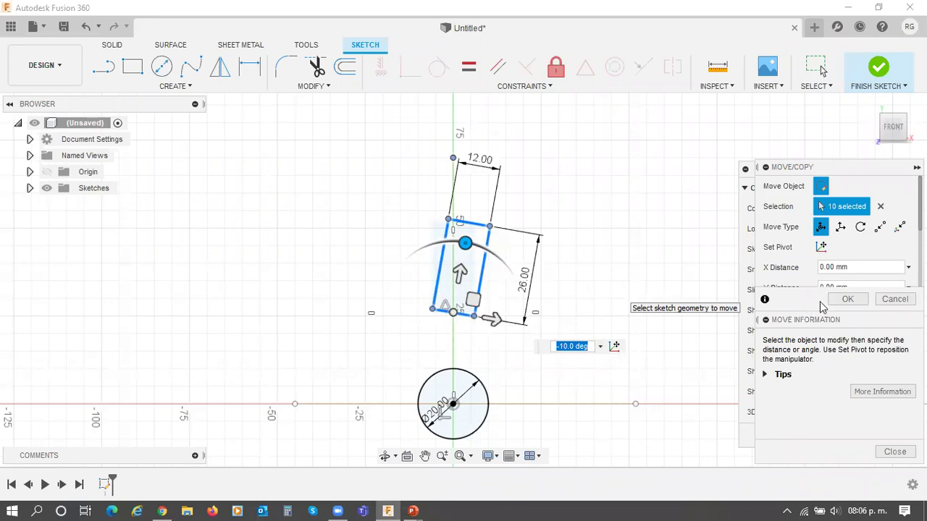
{"action": "left_click", "coordinate": [848, 299]}
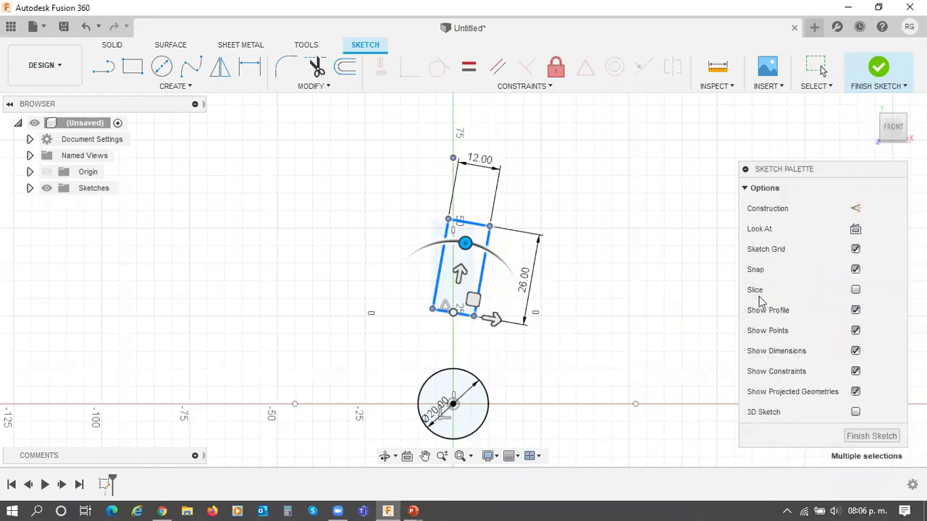
{"action": "key", "text": "Escape"}
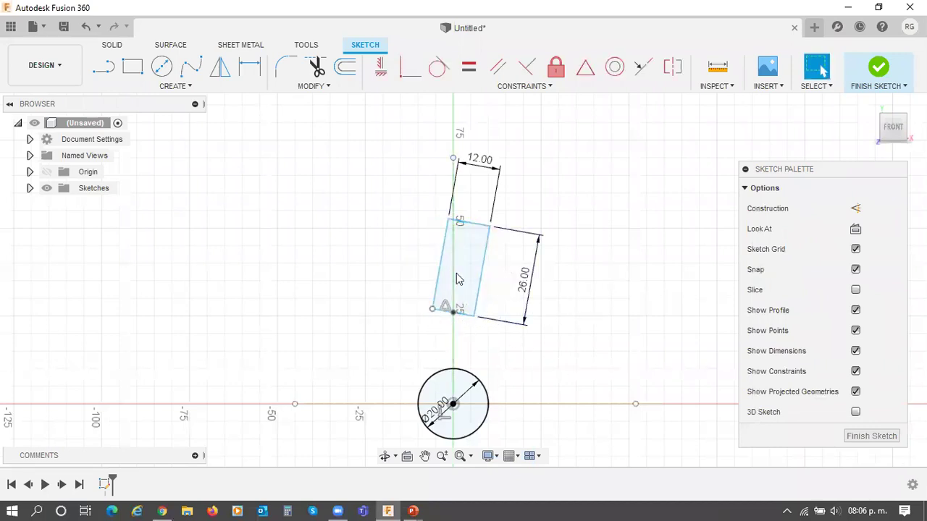
{"action": "left_click", "coordinate": [470, 254]}
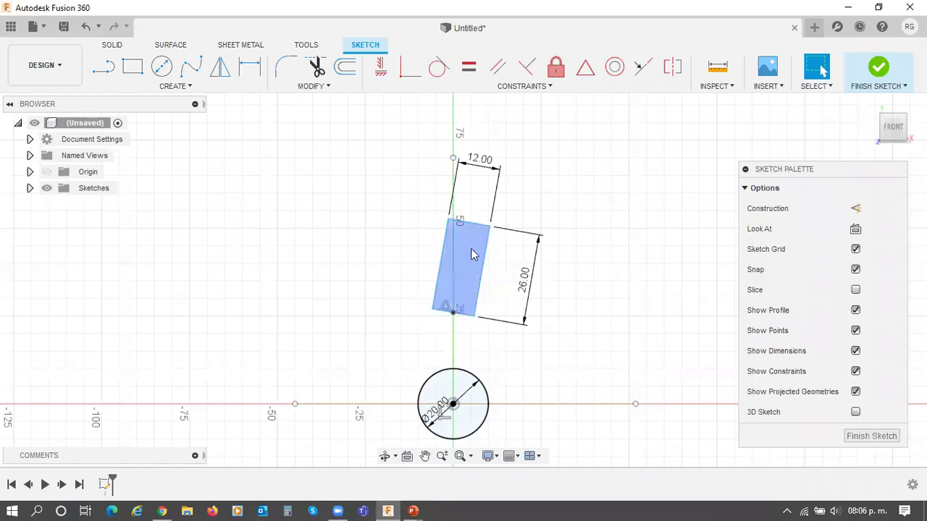
{"action": "left_click", "coordinate": [596, 304]}
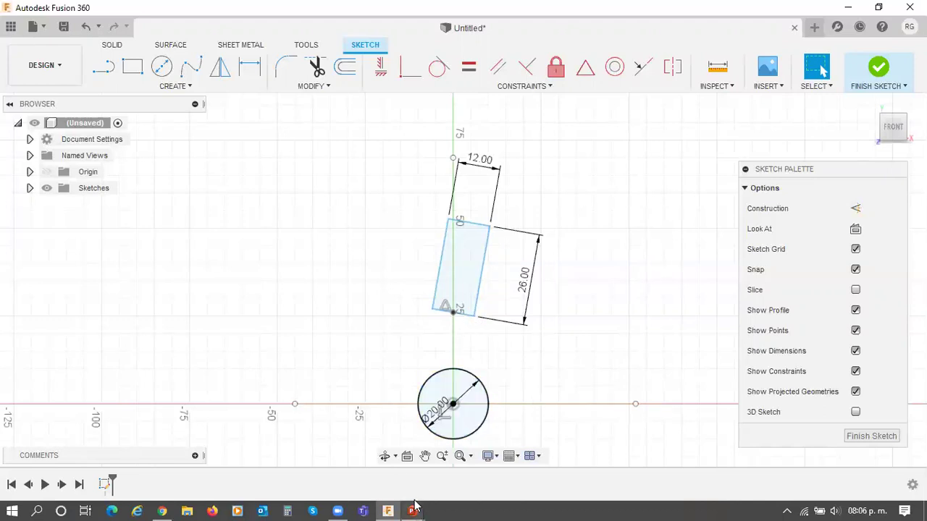
Step: Compare the tilted rectangle with the PowerPoint reference slide, then return to Fusion 360
{"action": "mouse_move", "coordinate": [414, 508]}
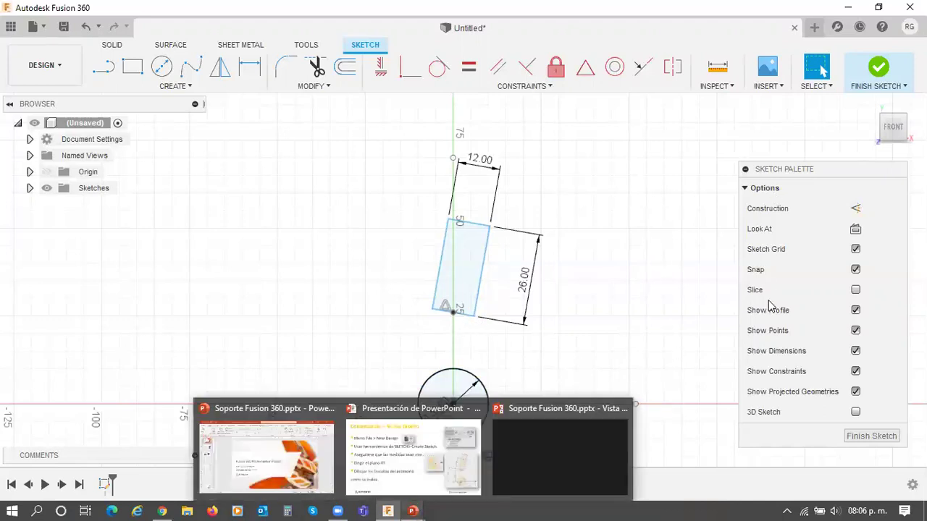
{"action": "key", "text": "alt+Tab"}
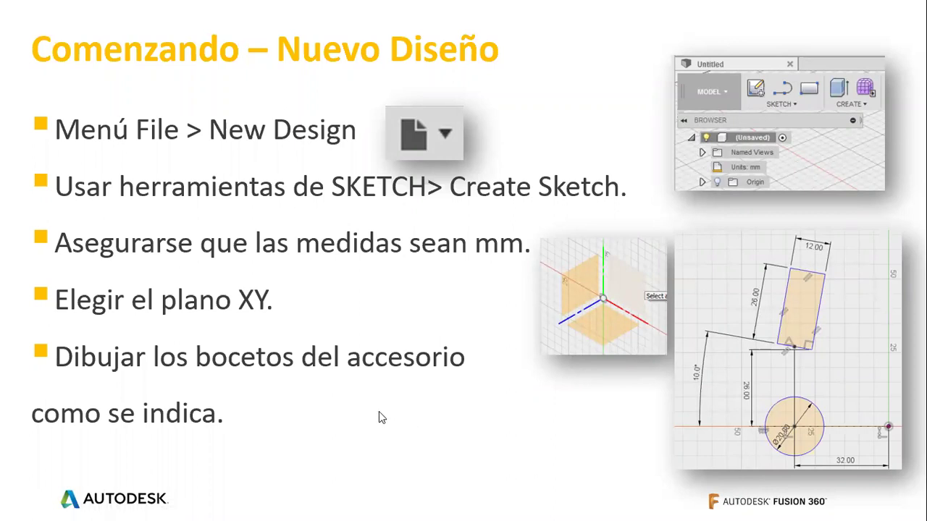
{"action": "key", "text": "alt+Tab"}
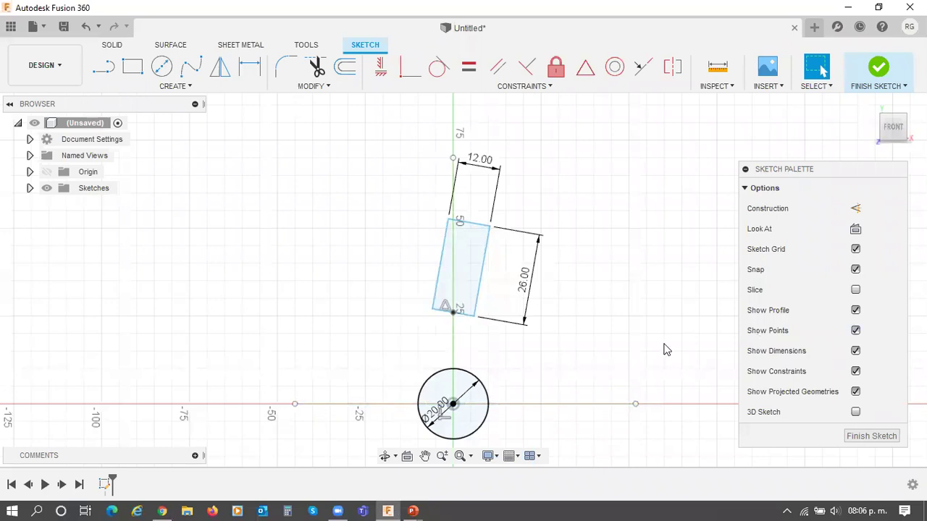
Step: With the Dimension tool, pick the horizontal construction line and the rectangle's base line
{"action": "key", "text": "d"}
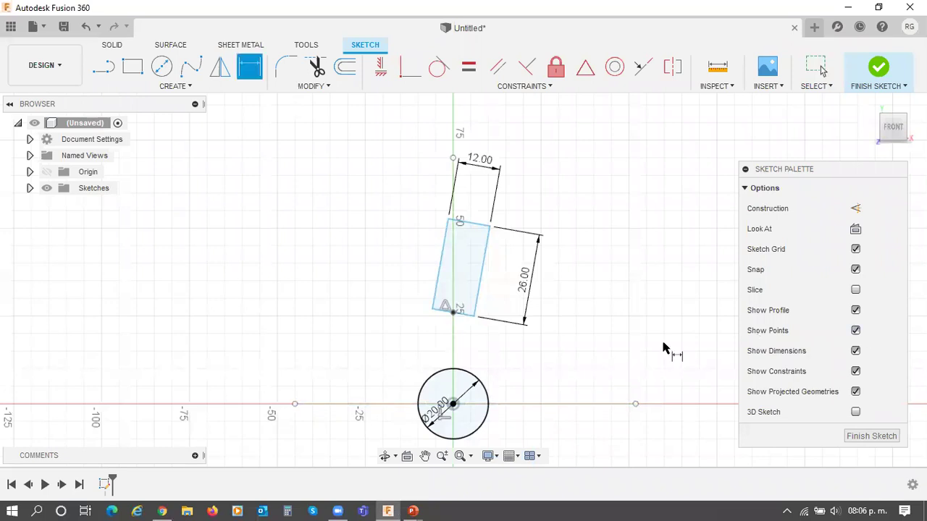
{"action": "left_click", "coordinate": [375, 405]}
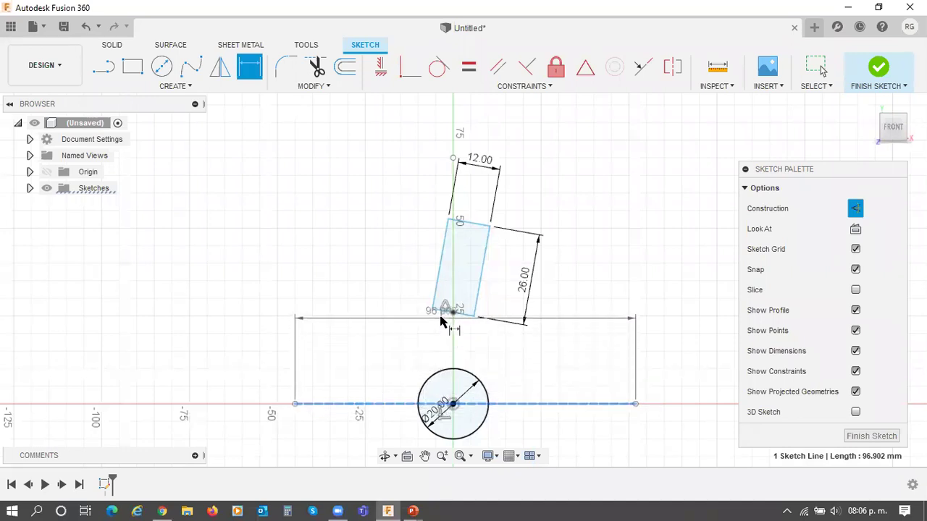
{"action": "scroll", "coordinate": [443, 319], "scroll_direction": "down", "scroll_amount": 2}
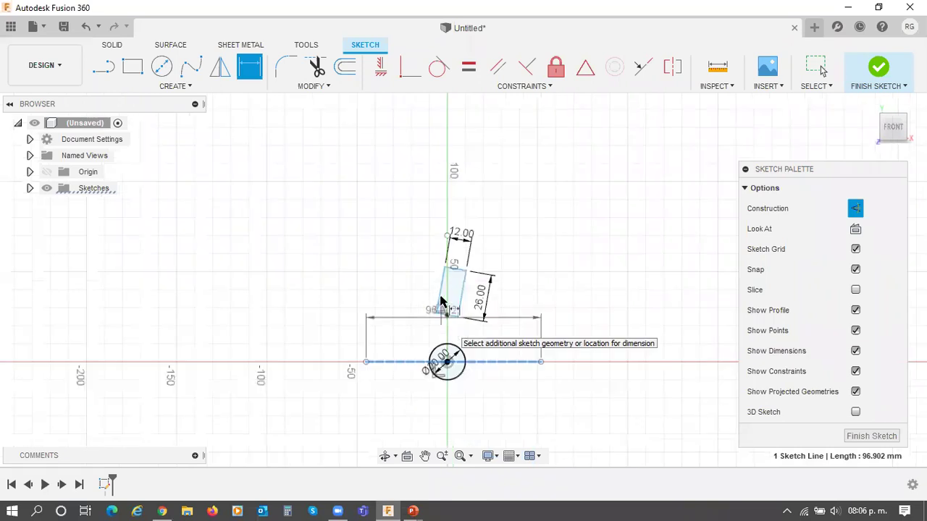
{"action": "scroll", "coordinate": [429, 282], "scroll_direction": "up", "scroll_amount": 3}
{"action": "scroll", "coordinate": [409, 272], "scroll_direction": "up", "scroll_amount": 3}
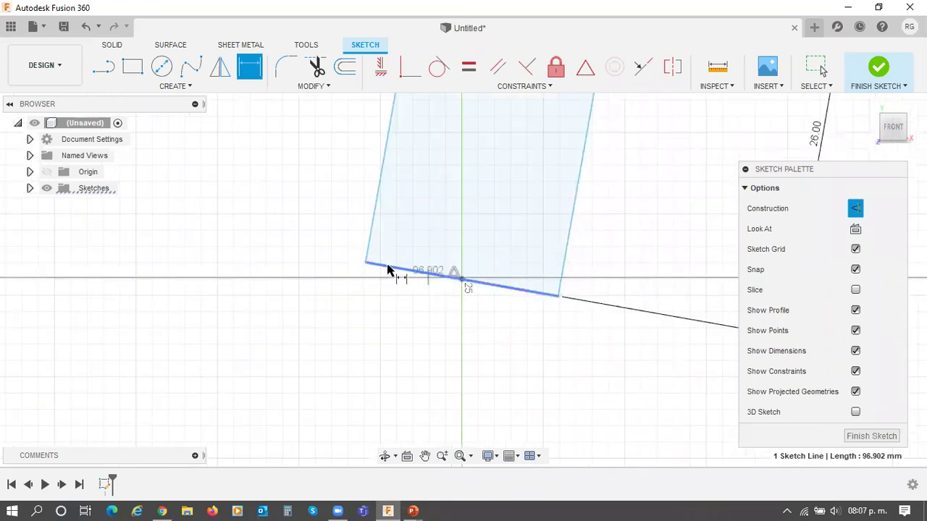
{"action": "left_click", "coordinate": [379, 266]}
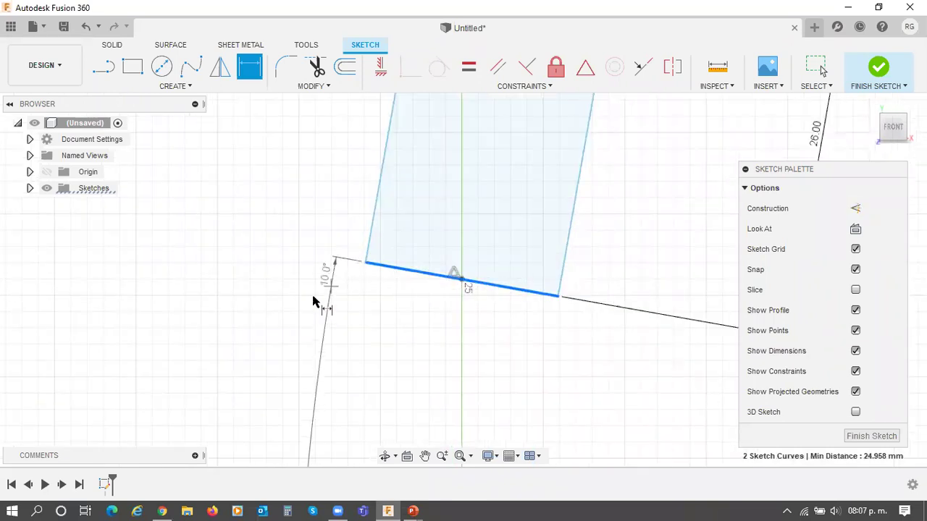
Step: Reframe the sketch around the circle and restart the Dimension tool
{"action": "scroll", "coordinate": [307, 296], "scroll_direction": "up", "scroll_amount": 2}
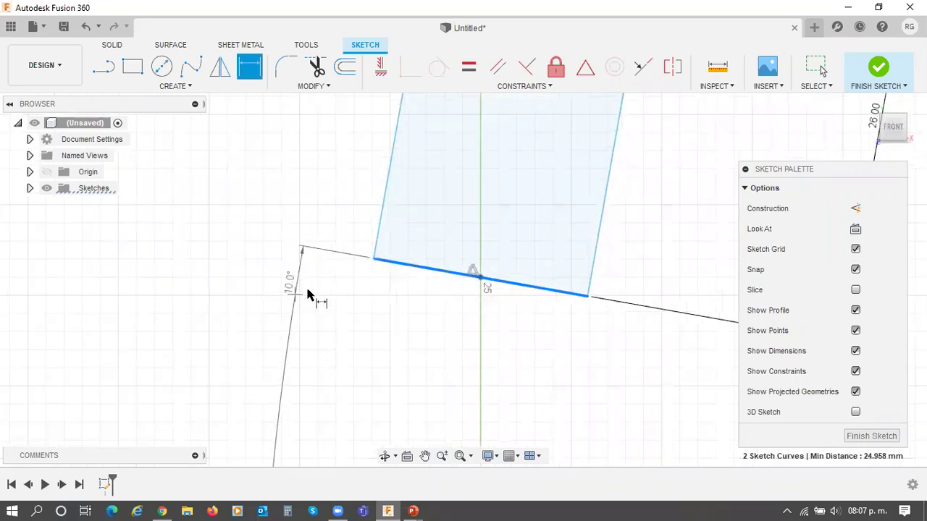
{"action": "scroll", "coordinate": [329, 297], "scroll_direction": "up", "scroll_amount": 1}
{"action": "scroll", "coordinate": [321, 346], "scroll_direction": "down", "scroll_amount": 2}
{"action": "scroll", "coordinate": [333, 298], "scroll_direction": "down", "scroll_amount": 2}
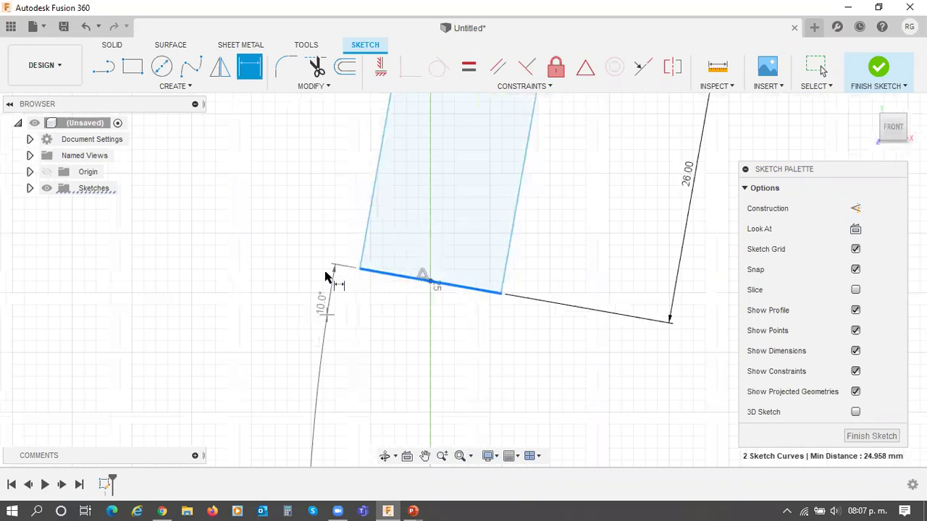
{"action": "scroll", "coordinate": [307, 283], "scroll_direction": "down", "scroll_amount": 3}
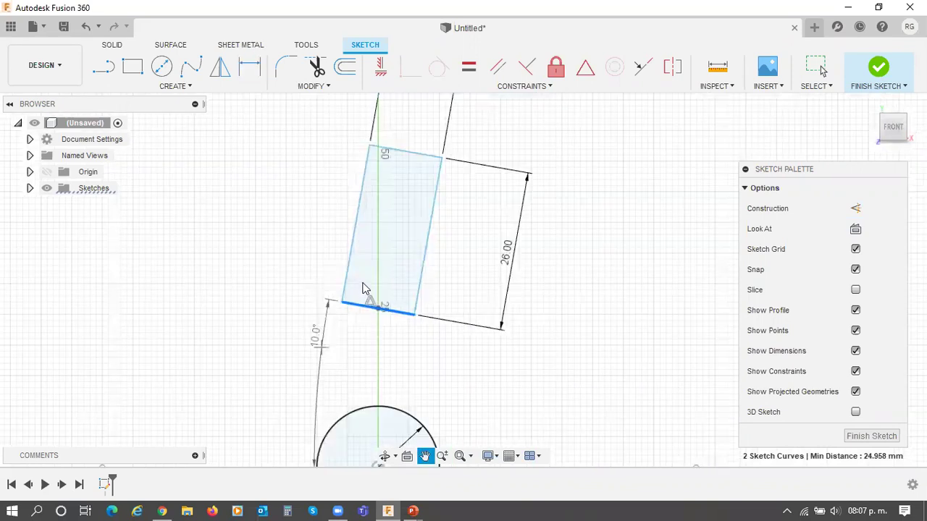
{"action": "left_click_drag", "start_coordinate": [362, 290], "coordinate": [454, 181]}
{"action": "key", "text": "d"}
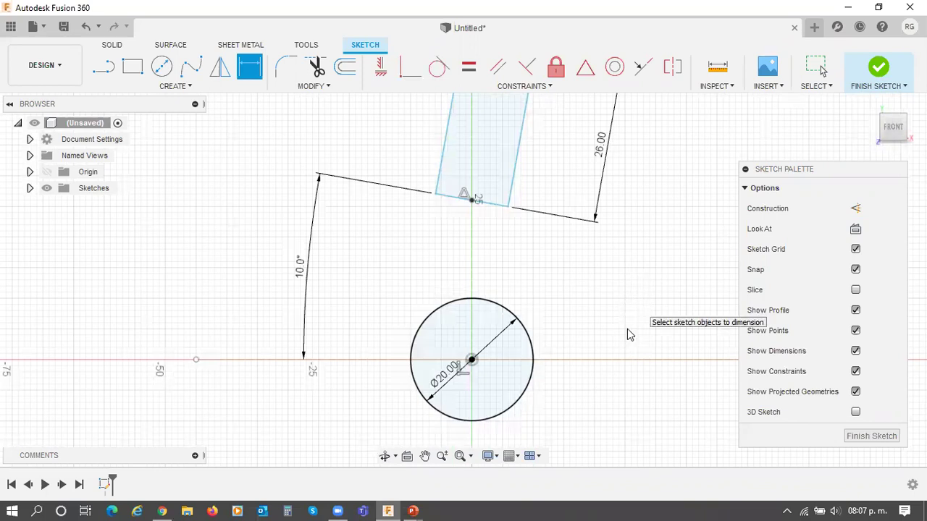
{"action": "middle_click_drag", "start_coordinate": [666, 330], "coordinate": [582, 314]}
Step: Undo the 10° angle, drag the 26.00 dimension further right, and box-select the rectangle
{"action": "scroll", "coordinate": [618, 306], "scroll_direction": "down", "scroll_amount": 3}
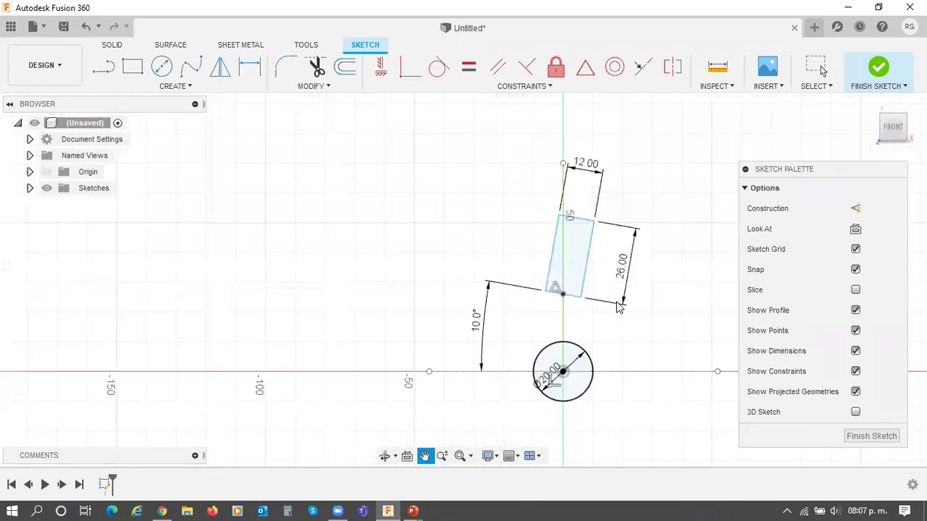
{"action": "key", "text": "ctrl+z"}
{"action": "key", "text": "ctrl+z"}
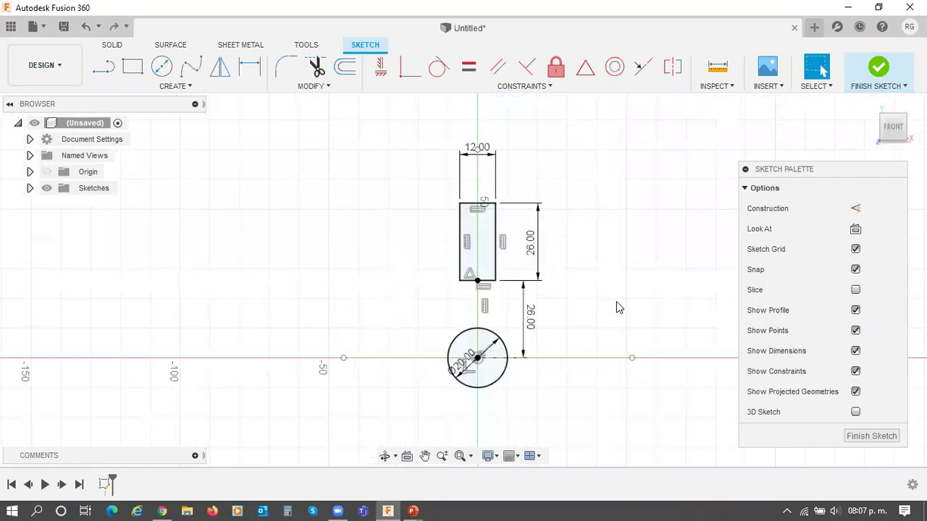
{"action": "left_click_drag", "start_coordinate": [531, 318], "coordinate": [622, 325]}
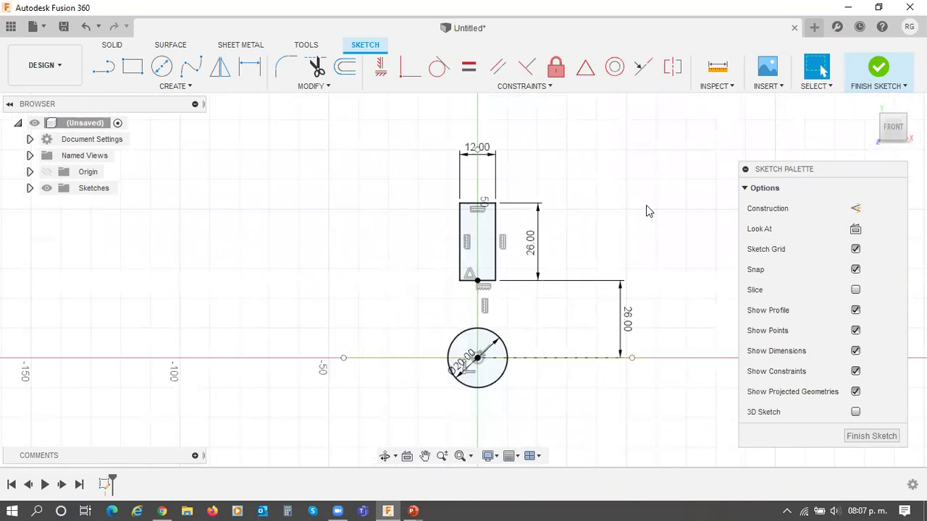
{"action": "left_click_drag", "start_coordinate": [415, 118], "coordinate": [566, 310]}
Step: Box-select the upright rectangle's 10 sketch objects and choose Move/Copy from the context menu
{"action": "left_click", "coordinate": [443, 161]}
{"action": "left_click_drag", "start_coordinate": [432, 127], "coordinate": [554, 310]}
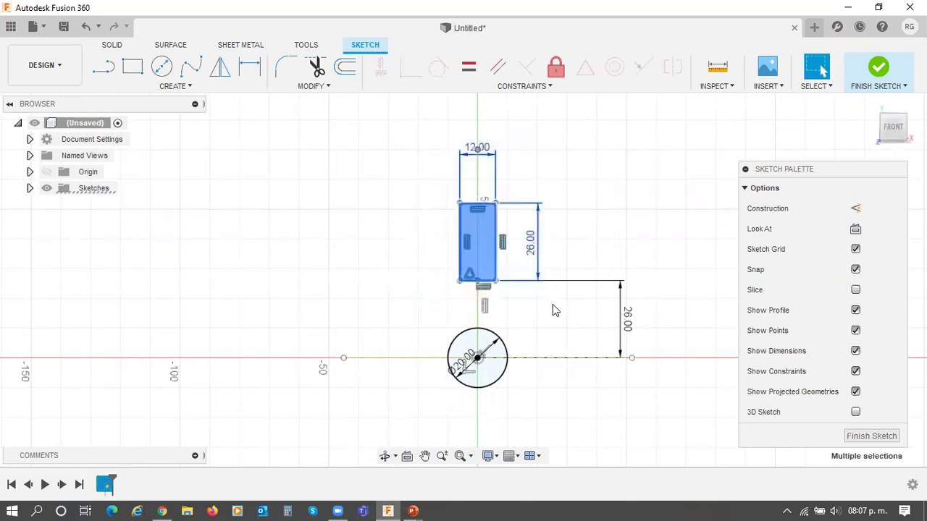
{"action": "right_click", "coordinate": [478, 233]}
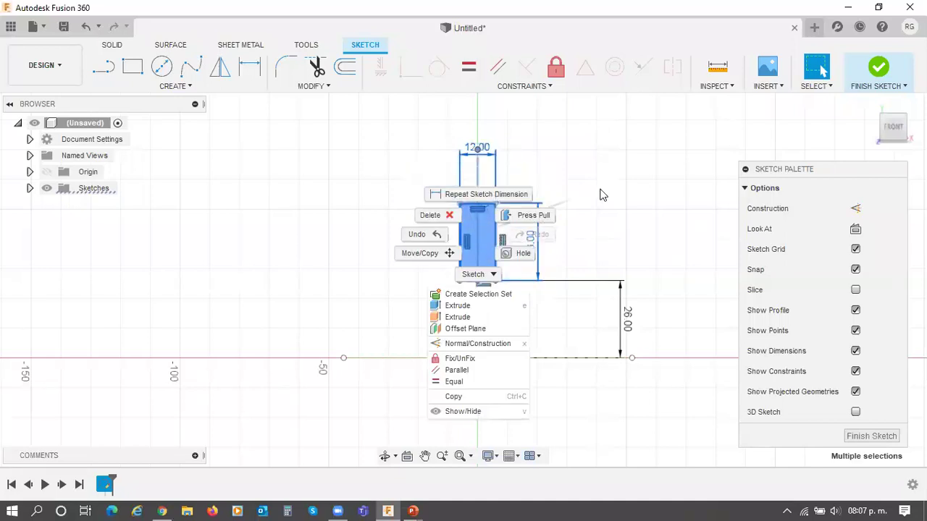
{"action": "left_click", "coordinate": [620, 172]}
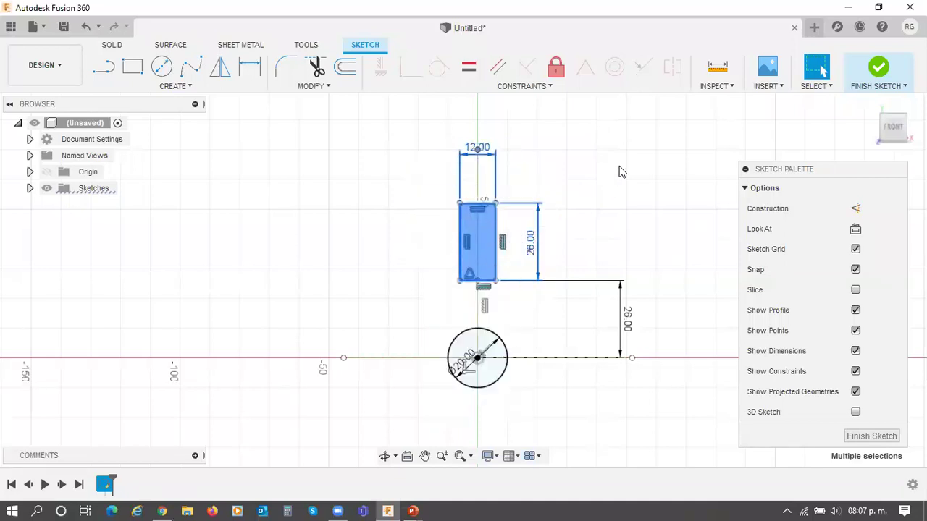
{"action": "right_click", "coordinate": [294, 190]}
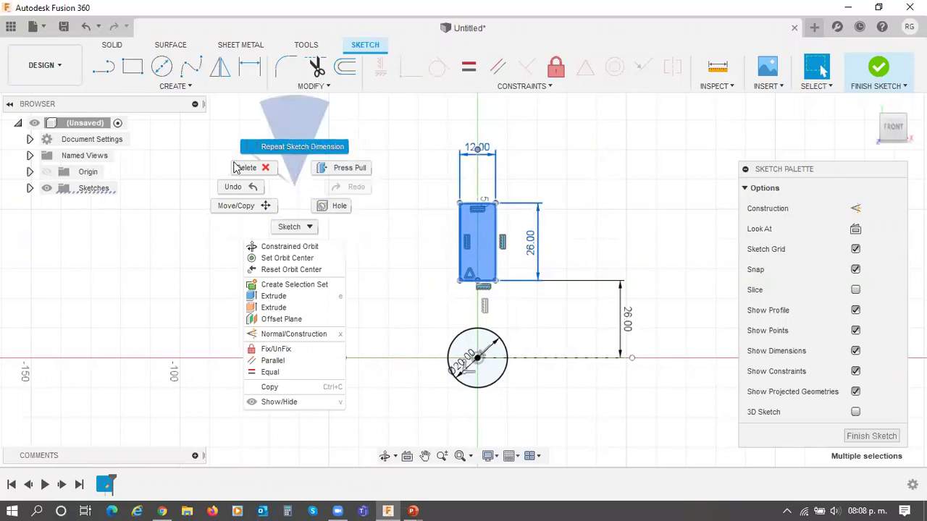
{"action": "left_click", "coordinate": [247, 206]}
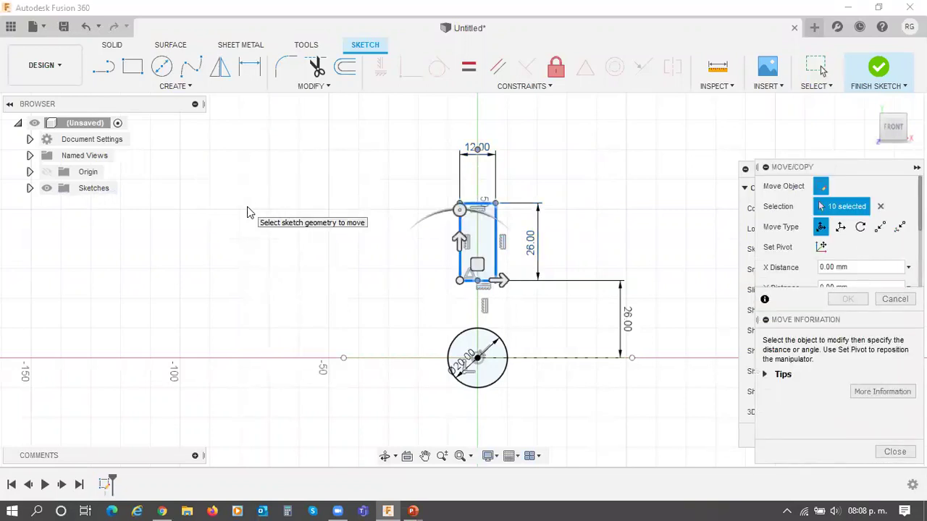
Step: Reposition and enlarge the Move/Copy dialog away from the sketch
{"action": "mouse_move", "coordinate": [804, 167]}
{"action": "left_mouse_down"}
{"action": "mouse_move", "coordinate": [503, 155]}
{"action": "mouse_move", "coordinate": [284, 128]}
{"action": "left_mouse_up"}
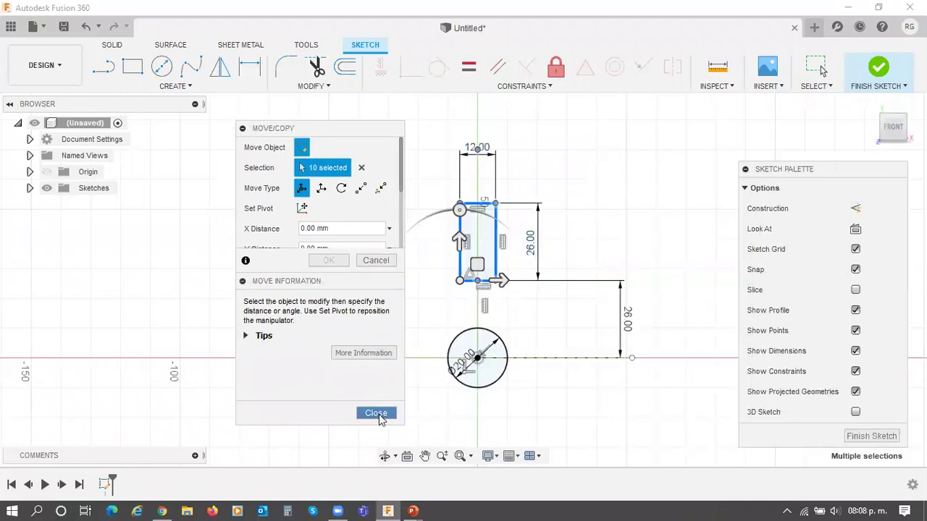
{"action": "left_click", "coordinate": [378, 417]}
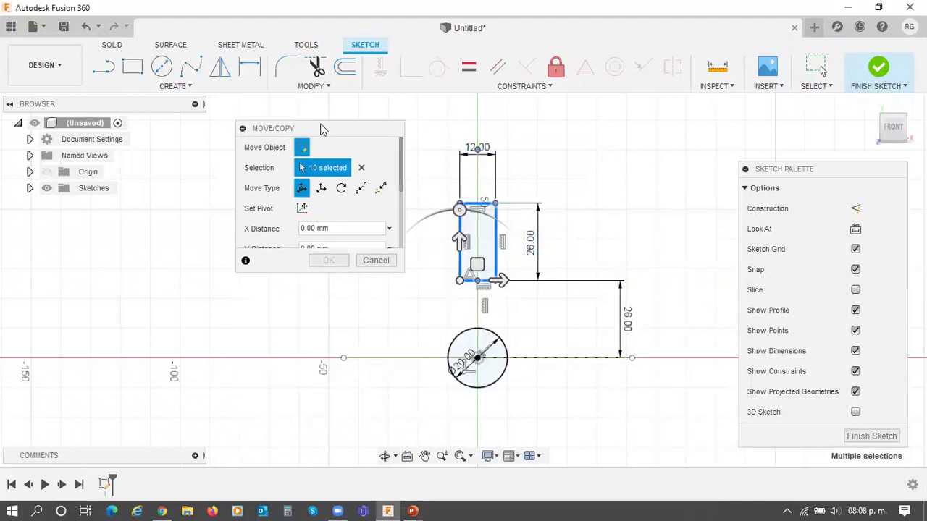
{"action": "left_click_drag", "start_coordinate": [323, 129], "coordinate": [308, 203]}
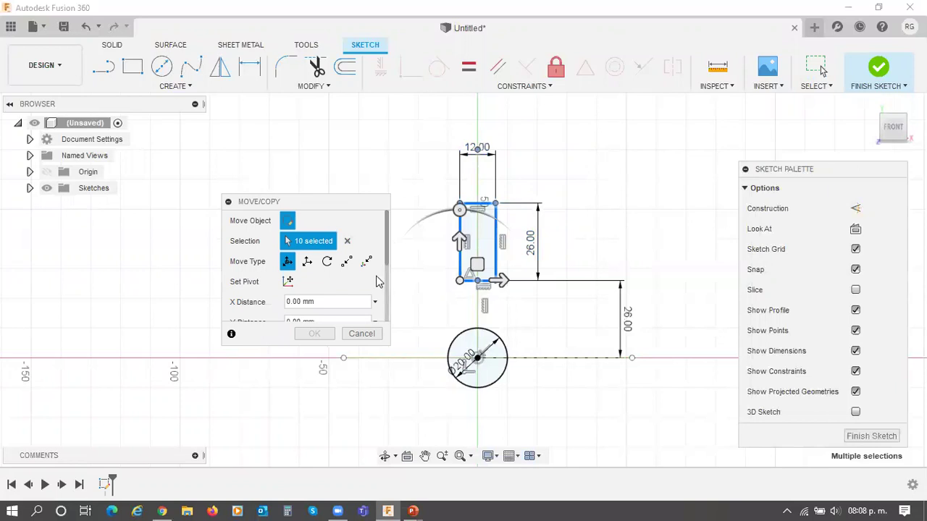
{"action": "left_click_drag", "start_coordinate": [387, 348], "coordinate": [389, 372]}
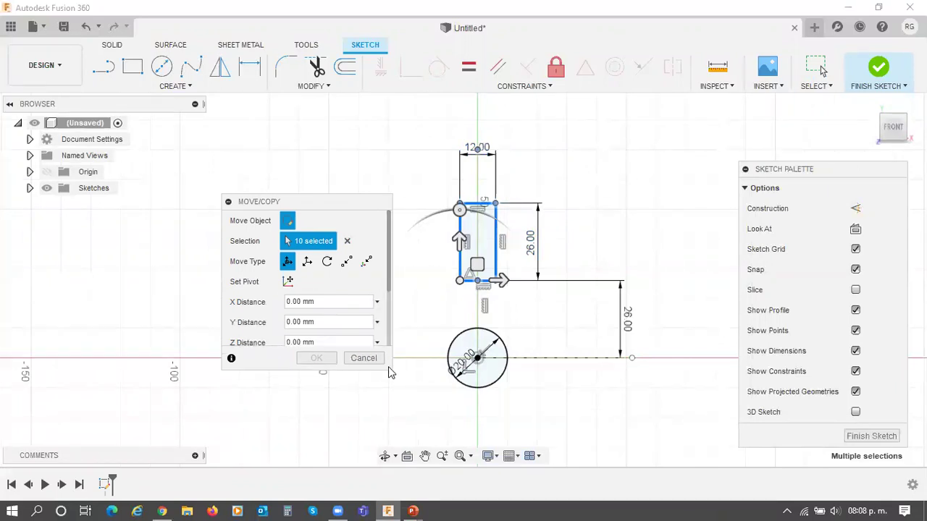
{"action": "left_click_drag", "start_coordinate": [391, 368], "coordinate": [387, 445]}
{"action": "left_click_drag", "start_coordinate": [307, 203], "coordinate": [293, 138]}
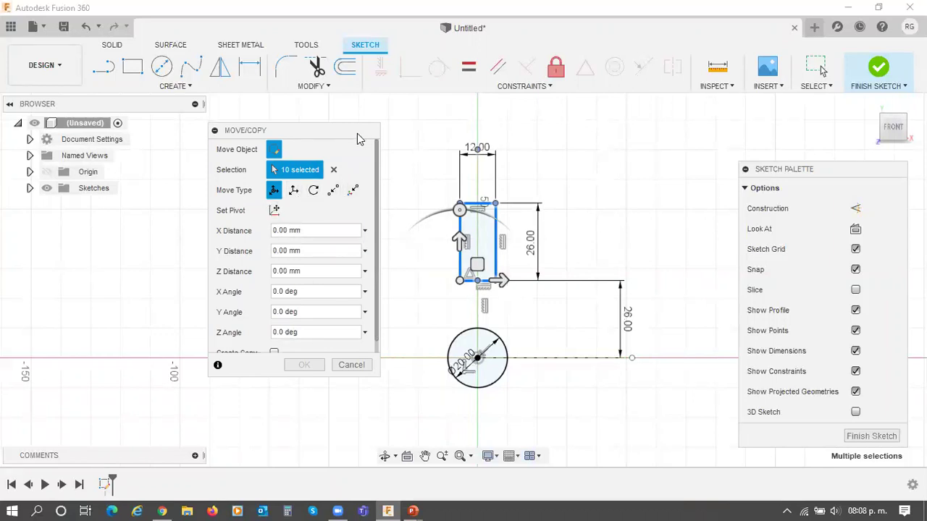
{"action": "left_click_drag", "start_coordinate": [263, 132], "coordinate": [176, 163]}
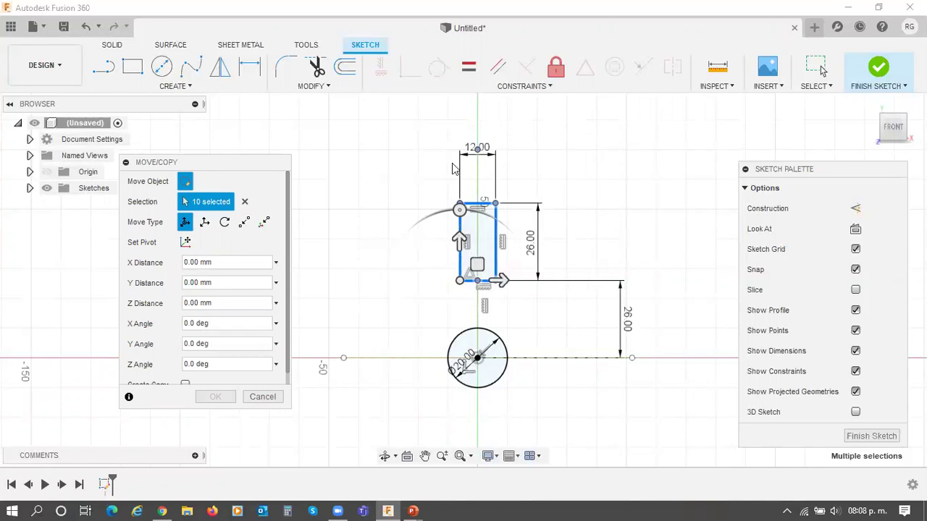
Step: Rotate the rectangle to a -10.0 deg Z angle and compare it with the reference slide
{"action": "mouse_move", "coordinate": [459, 209]}
{"action": "left_mouse_down"}
{"action": "mouse_move", "coordinate": [474, 211]}
{"action": "mouse_move", "coordinate": [452, 205]}
{"action": "mouse_move", "coordinate": [461, 201]}
{"action": "mouse_move", "coordinate": [471, 209]}
{"action": "left_mouse_up"}
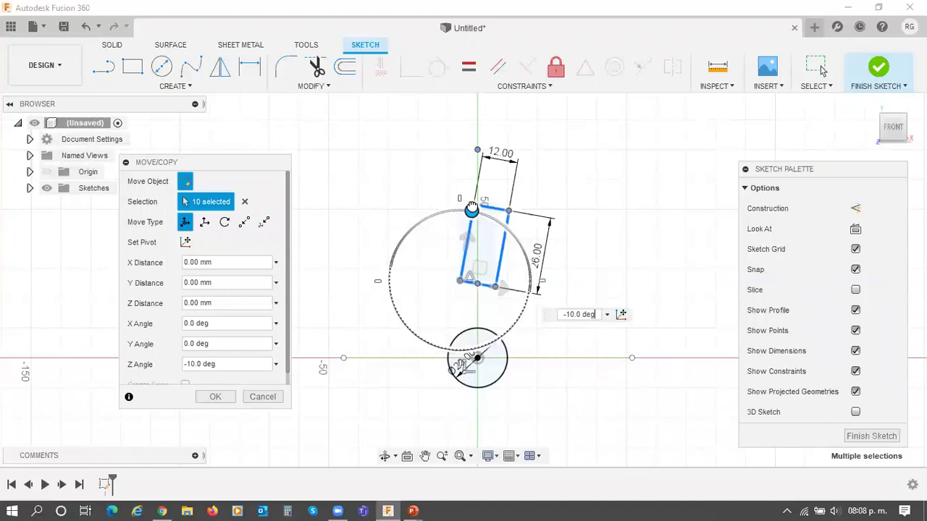
{"action": "left_click_drag", "start_coordinate": [471, 209], "coordinate": [471, 210]}
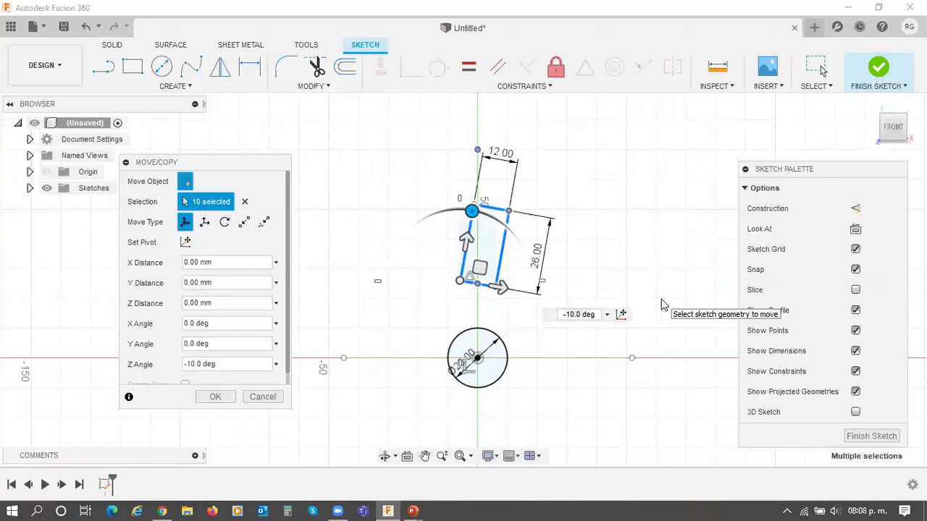
{"action": "key", "text": "alt+Tab"}
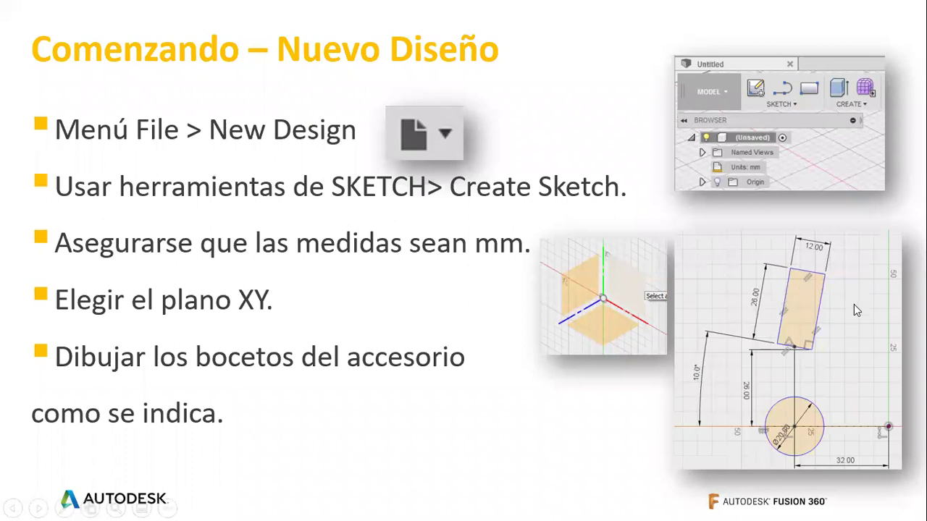
{"action": "key", "text": "alt+Tab"}
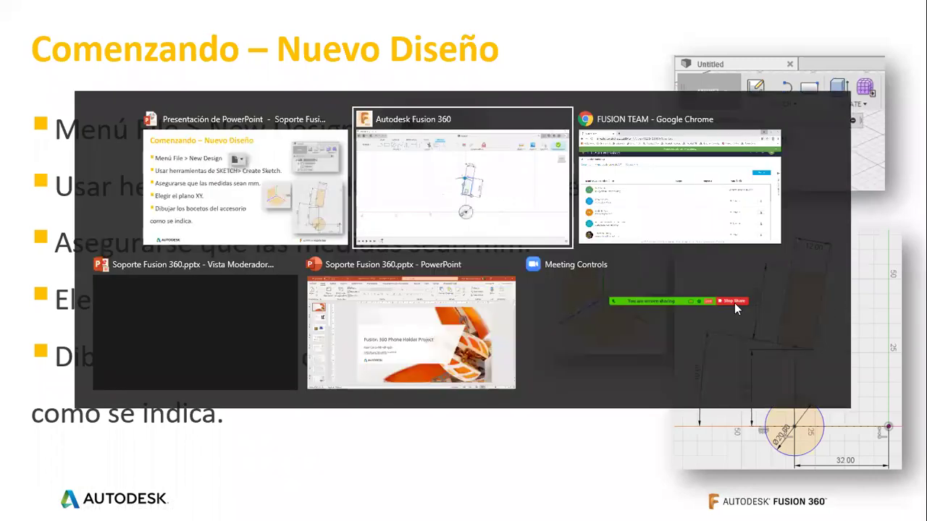
{"action": "left_click", "coordinate": [493, 241]}
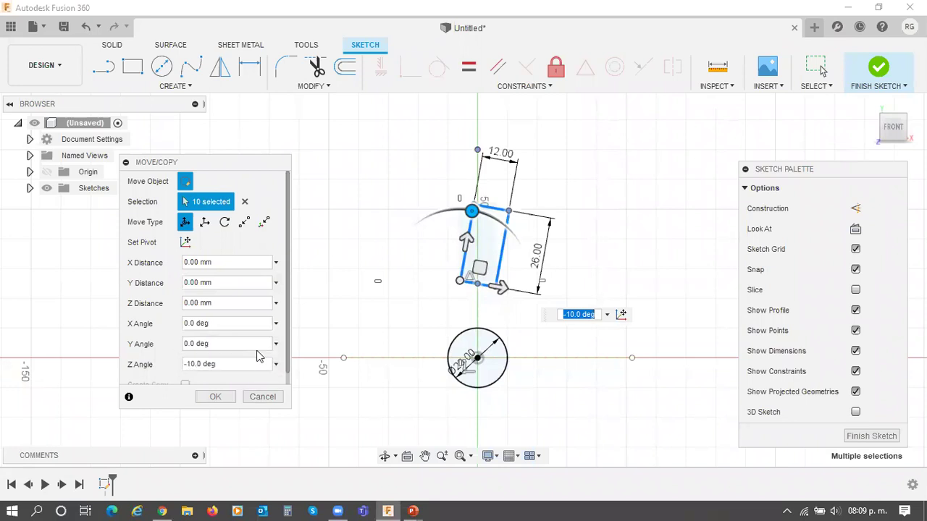
Step: Verify the Z Angle reads -10.0 deg and apply the rotation with OK
{"action": "left_click", "coordinate": [191, 363]}
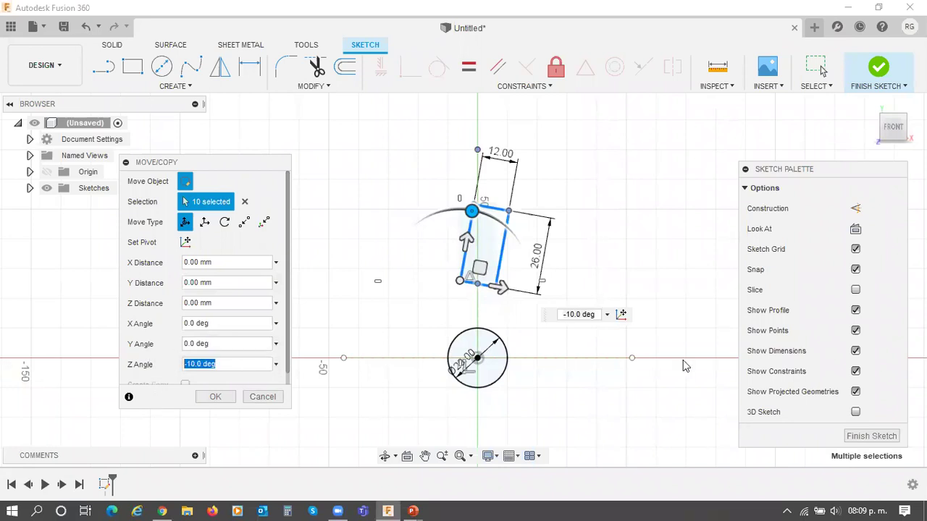
{"action": "left_click", "coordinate": [598, 314]}
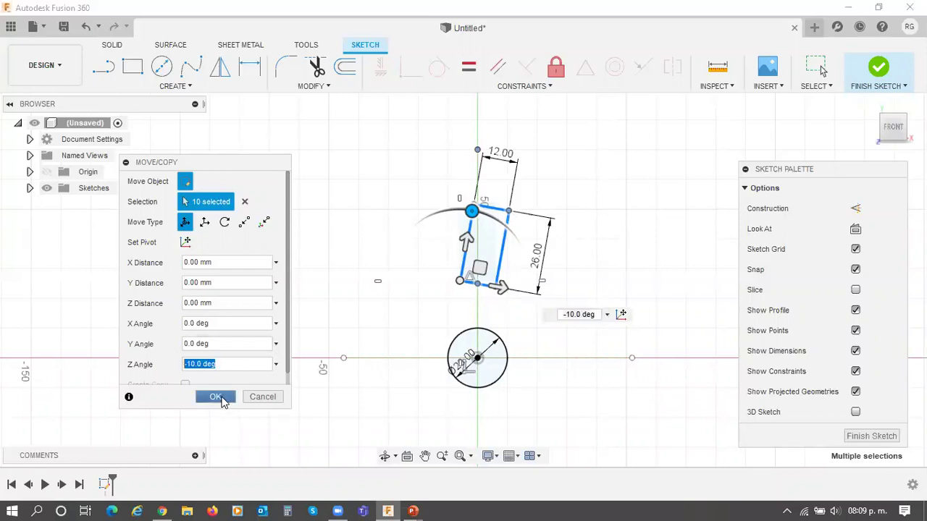
{"action": "left_click", "coordinate": [215, 396]}
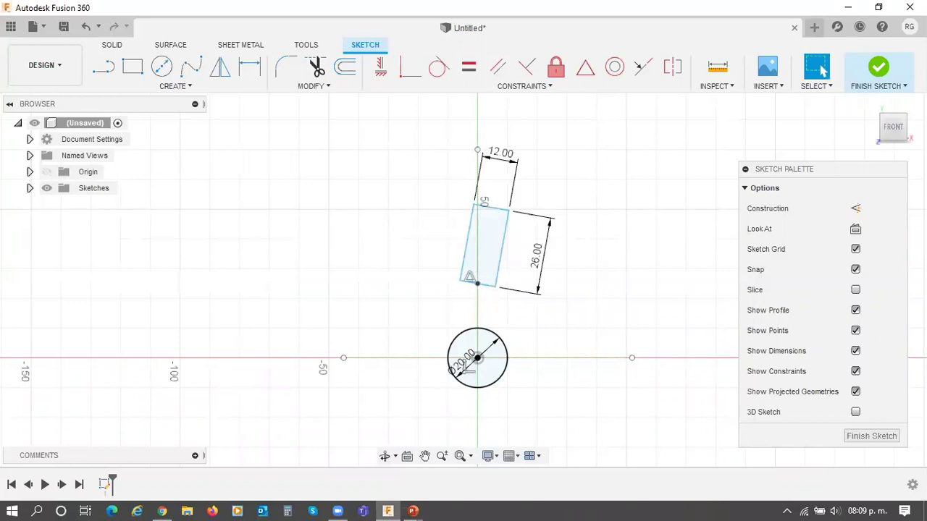
Step: With the Dimension tool, pick the horizontal line and the rectangle's bottom edge
{"action": "scroll", "coordinate": [472, 311], "scroll_direction": "up", "scroll_amount": 2}
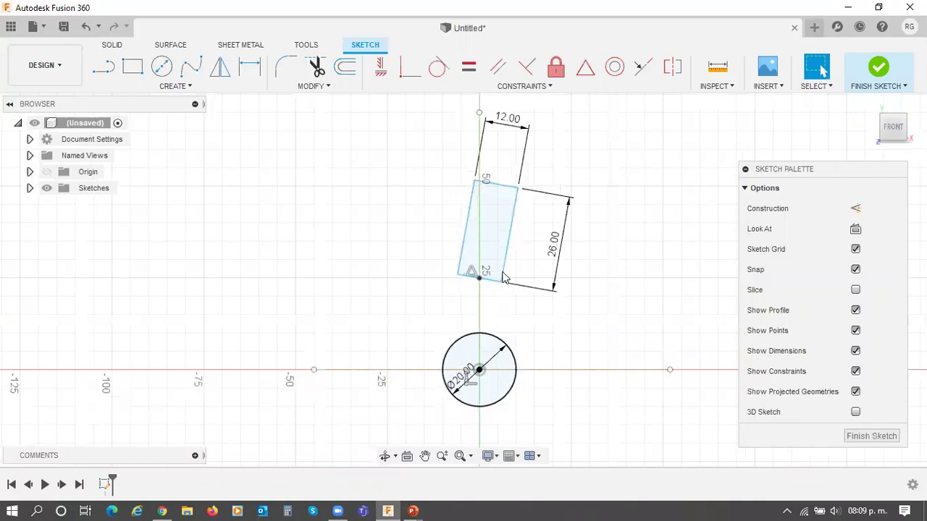
{"action": "scroll", "coordinate": [507, 273], "scroll_direction": "up", "scroll_amount": 1}
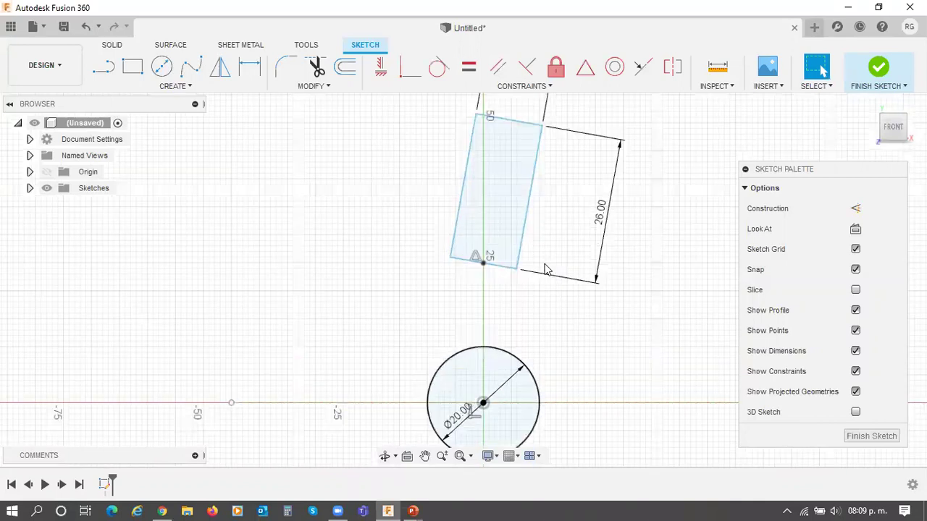
{"action": "scroll", "coordinate": [689, 309], "scroll_direction": "down", "scroll_amount": 3}
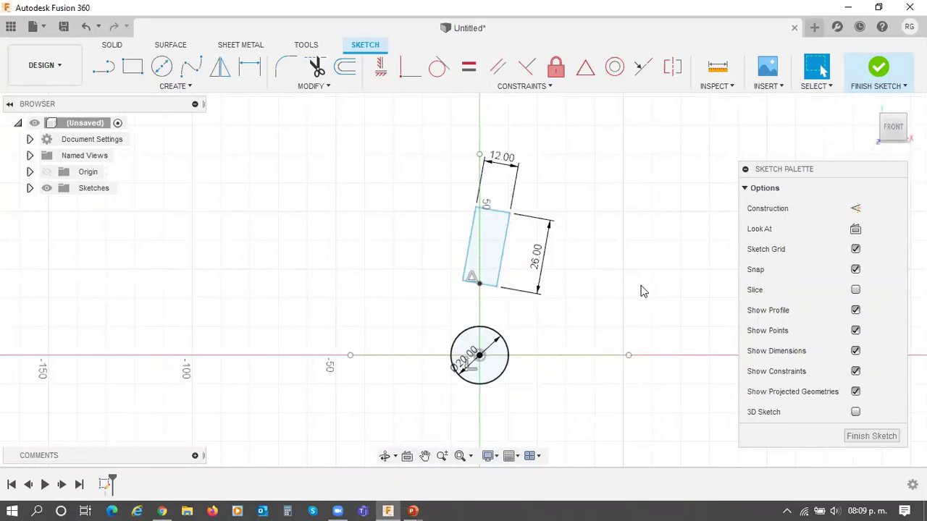
{"action": "key", "text": "d"}
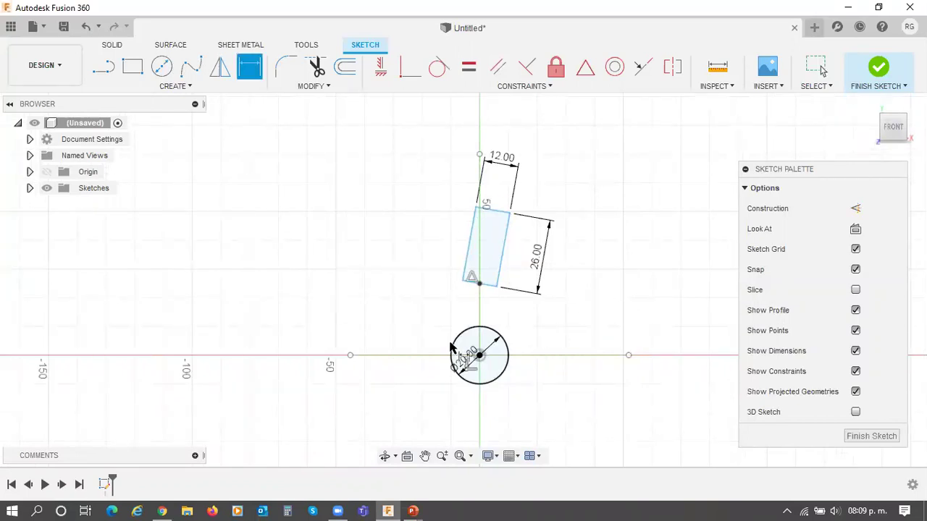
{"action": "left_click", "coordinate": [417, 356]}
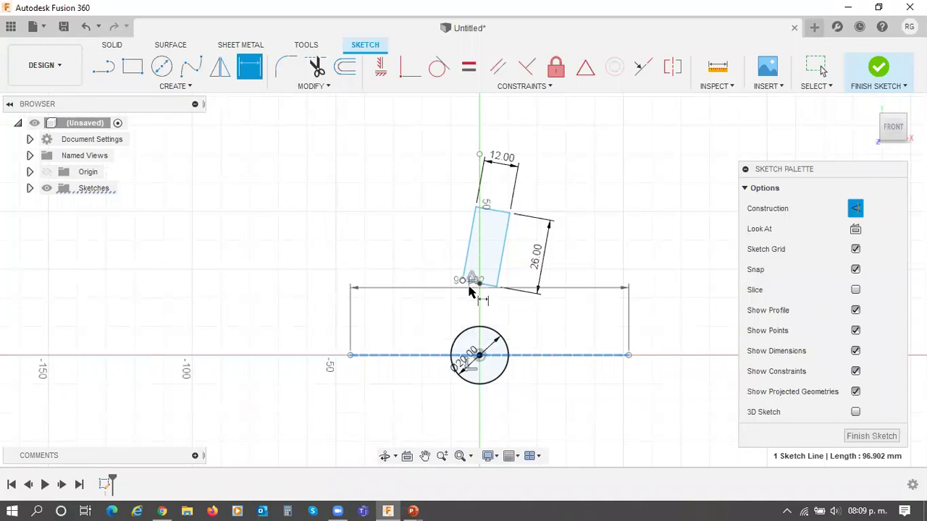
{"action": "scroll", "coordinate": [470, 293], "scroll_direction": "up", "scroll_amount": 1}
{"action": "scroll", "coordinate": [467, 268], "scroll_direction": "up", "scroll_amount": 3}
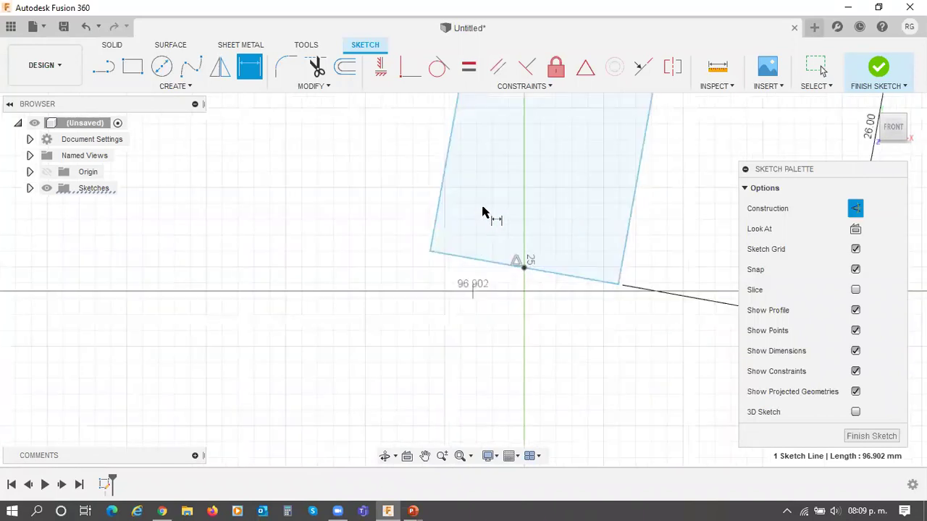
{"action": "scroll", "coordinate": [441, 199], "scroll_direction": "up", "scroll_amount": 3}
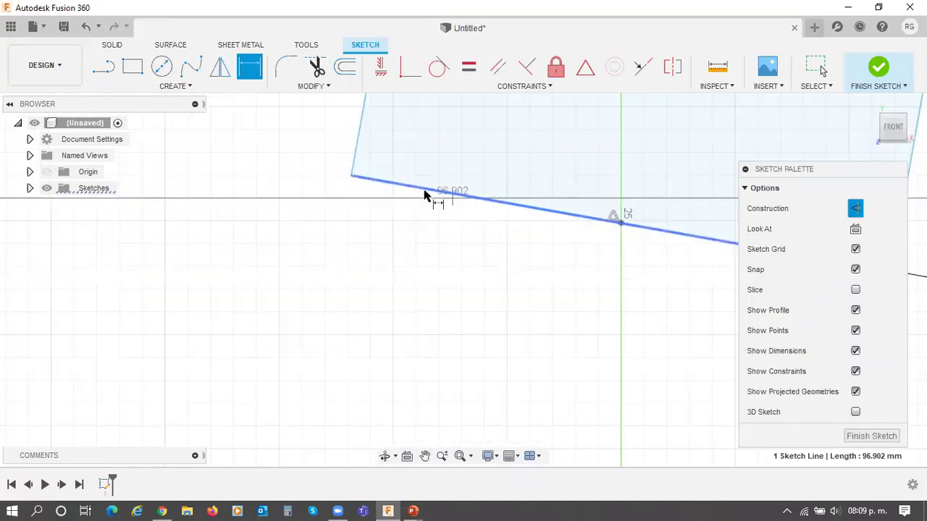
{"action": "left_click", "coordinate": [420, 196]}
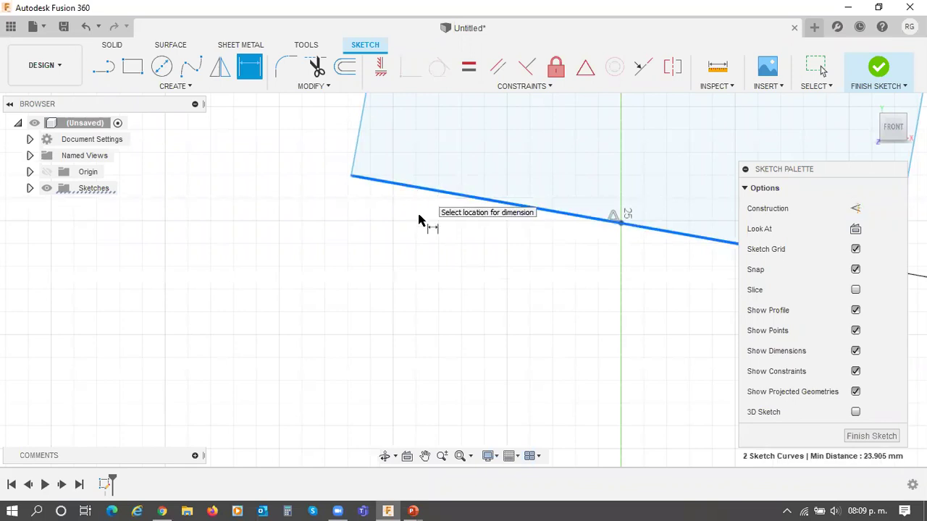
Step: Place the angle dimension and set it to 10°
{"action": "scroll", "coordinate": [427, 246], "scroll_direction": "up", "scroll_amount": 1}
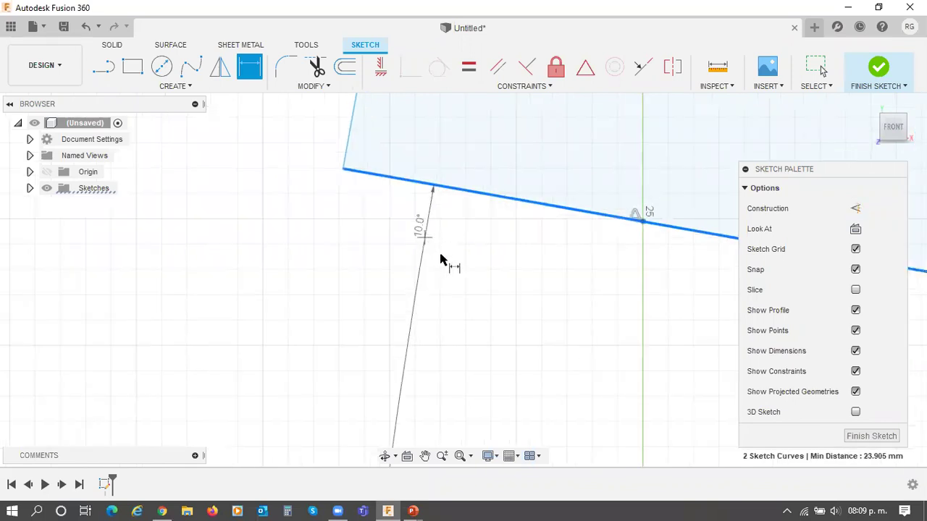
{"action": "scroll", "coordinate": [492, 196], "scroll_direction": "up", "scroll_amount": 1}
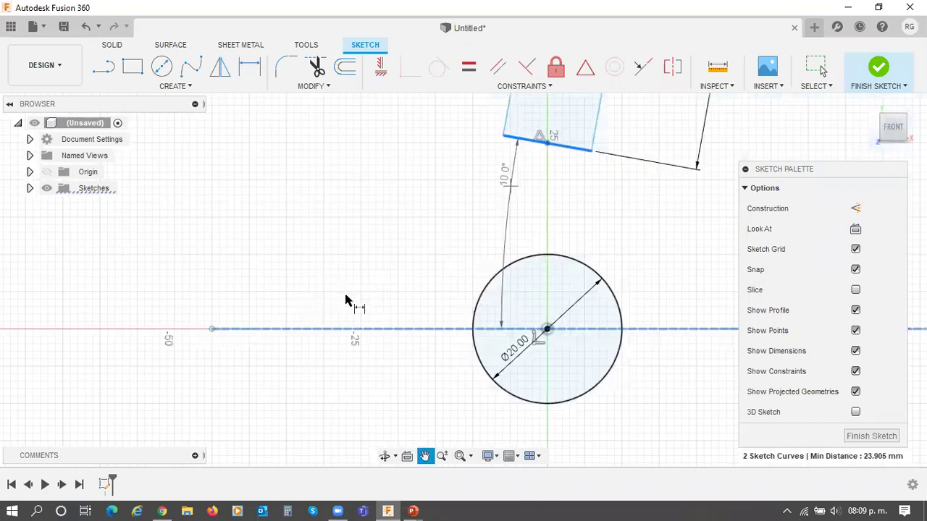
{"action": "scroll", "coordinate": [377, 346], "scroll_direction": "down", "scroll_amount": 1}
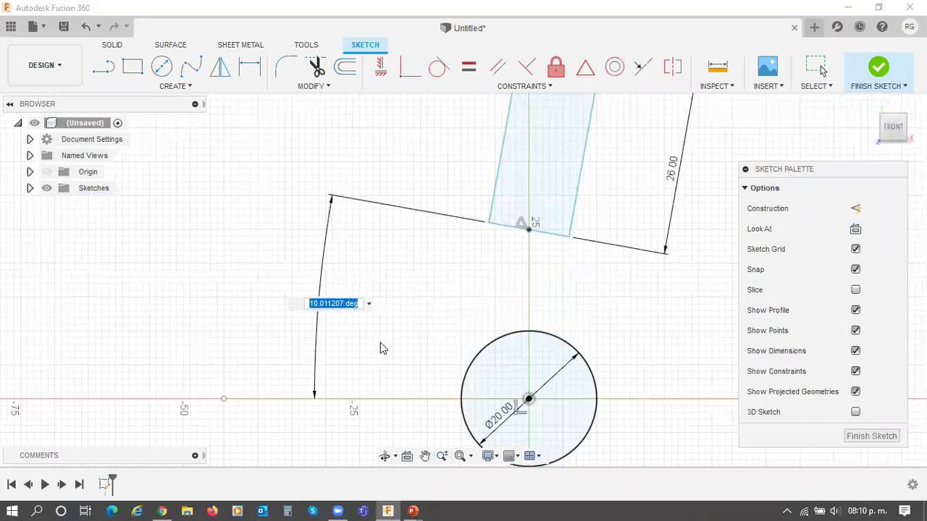
{"action": "type", "text": "1"}
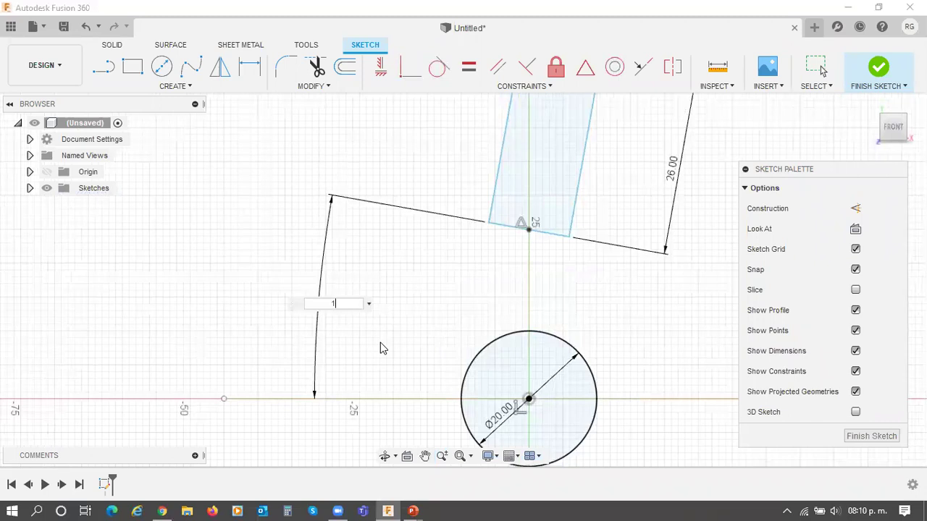
{"action": "type", "text": "0"}
{"action": "key", "text": "Return"}
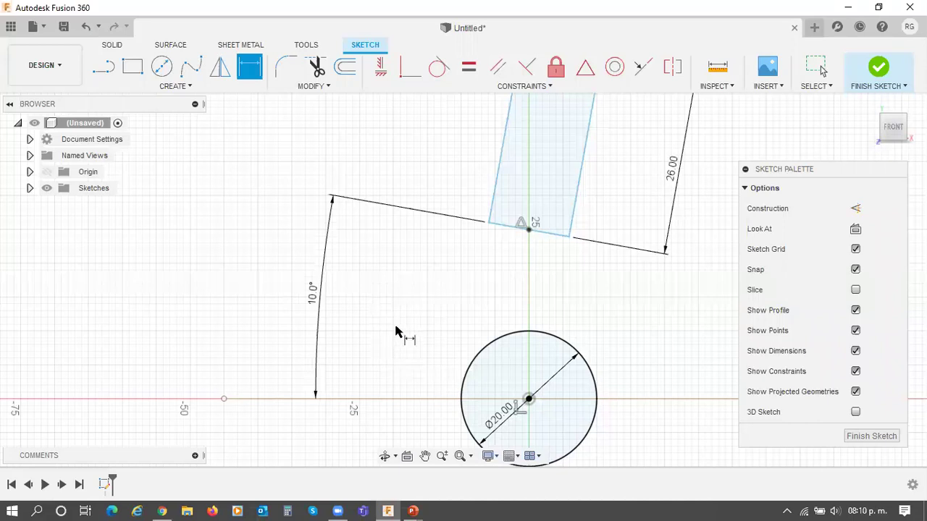
{"action": "scroll", "coordinate": [399, 330], "scroll_direction": "up", "scroll_amount": 1}
{"action": "scroll", "coordinate": [399, 331], "scroll_direction": "down", "scroll_amount": 4}
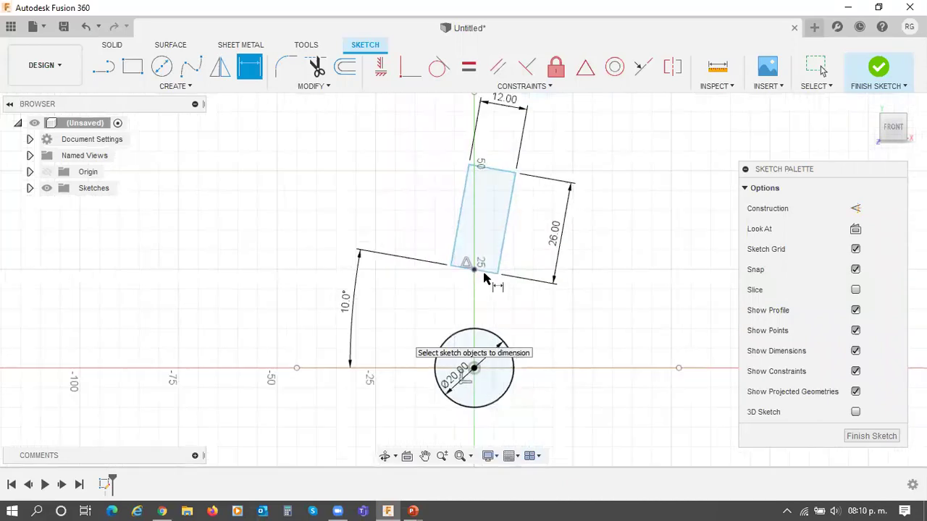
Step: Dimension the rectangle's lower corner 26 mm vertically above the circle's centre
{"action": "left_click", "coordinate": [467, 366]}
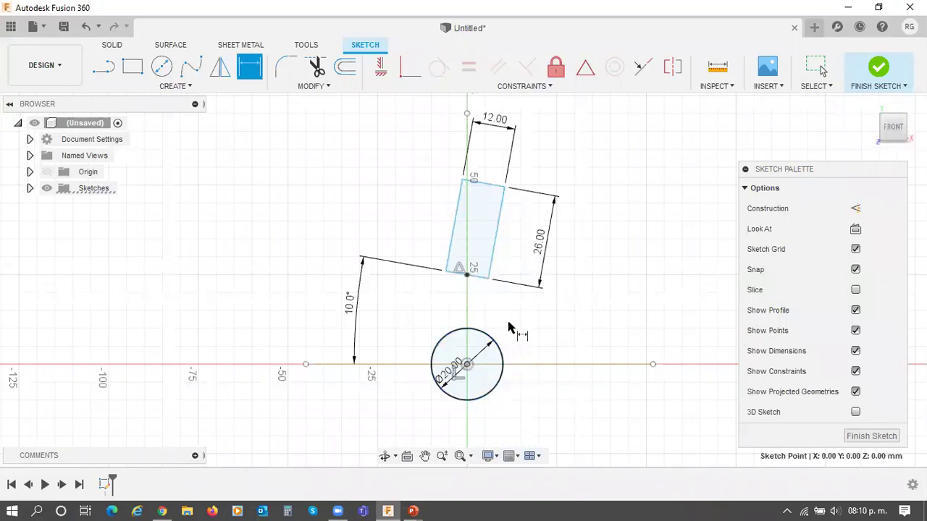
{"action": "left_click", "coordinate": [488, 279]}
{"action": "left_click", "coordinate": [605, 316]}
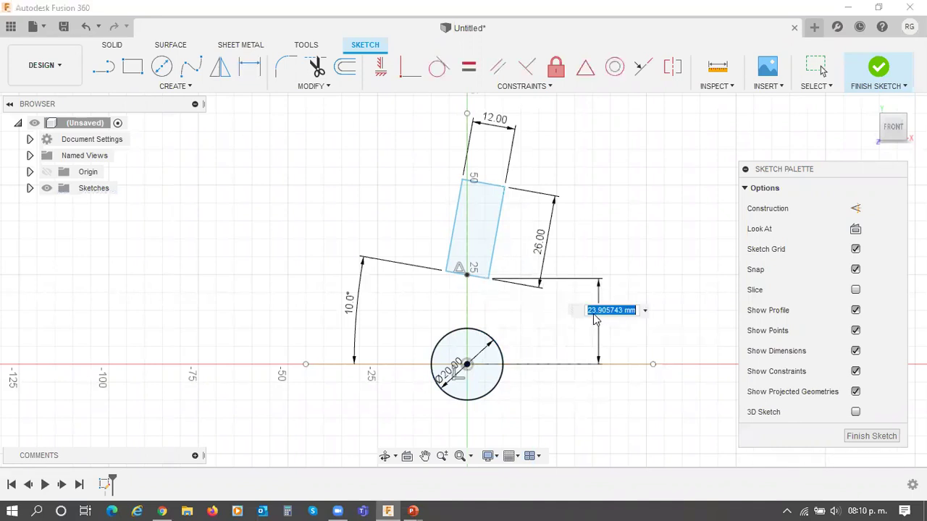
{"action": "type", "text": "26"}
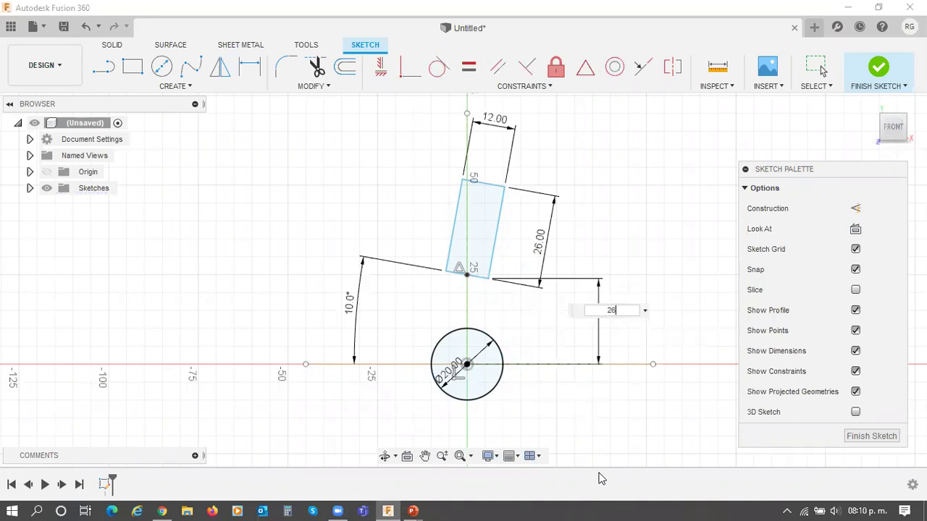
{"action": "key", "text": "Return"}
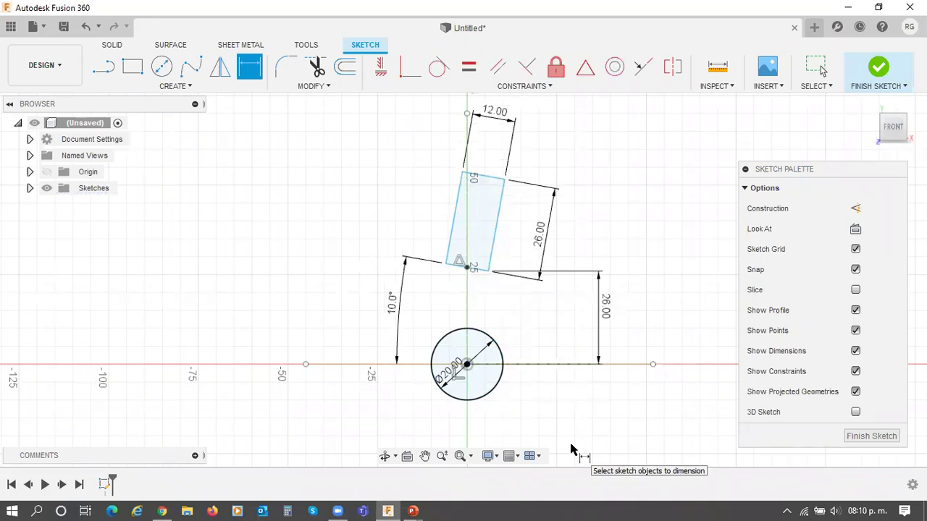
{"action": "key", "text": "alt+Tab"}
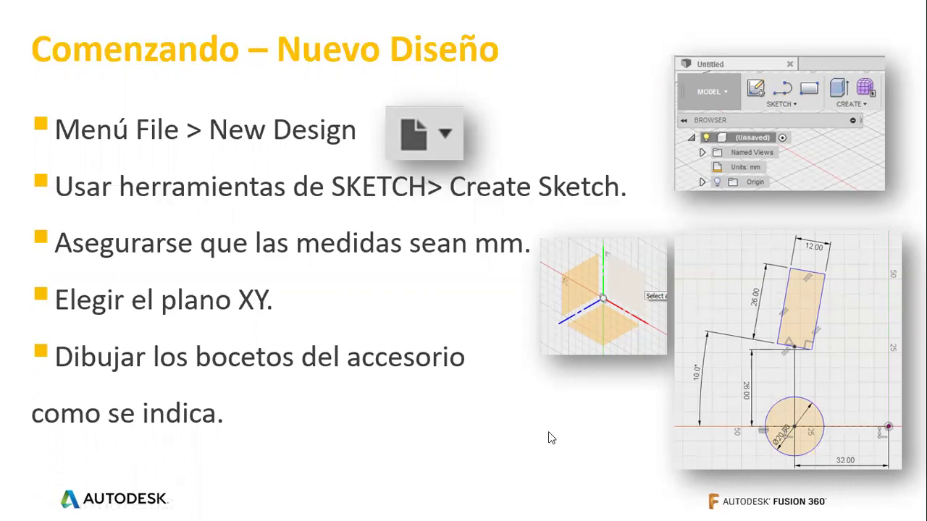
Step: Compare against the reference slide, then return to the Fusion 360 sketch
{"action": "key", "text": "alt+Tab"}
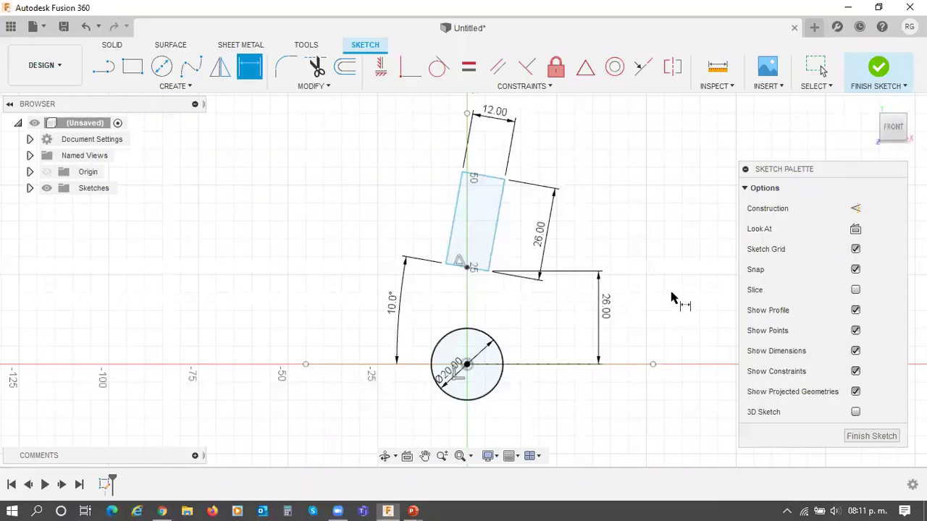
Step: Delete the stray construction line running through the circle's centre
{"action": "right_click", "coordinate": [671, 295]}
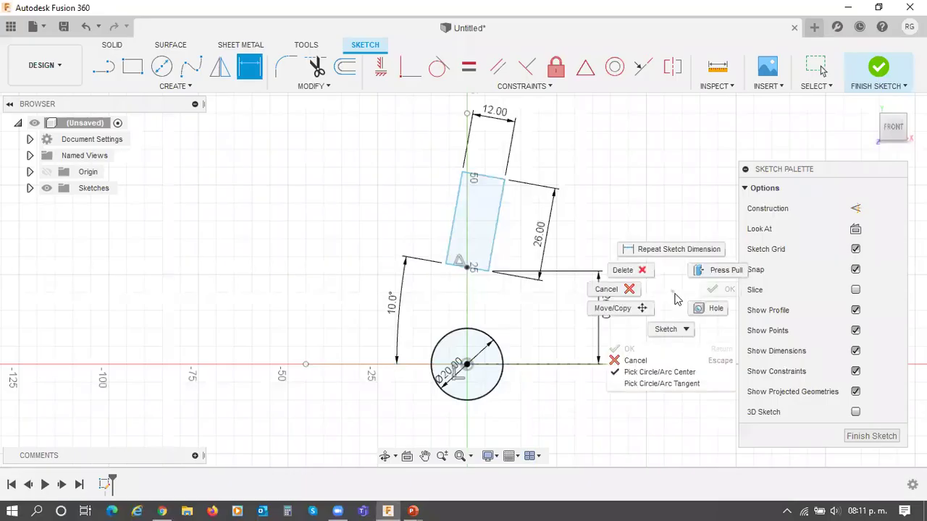
{"action": "left_click", "coordinate": [643, 190]}
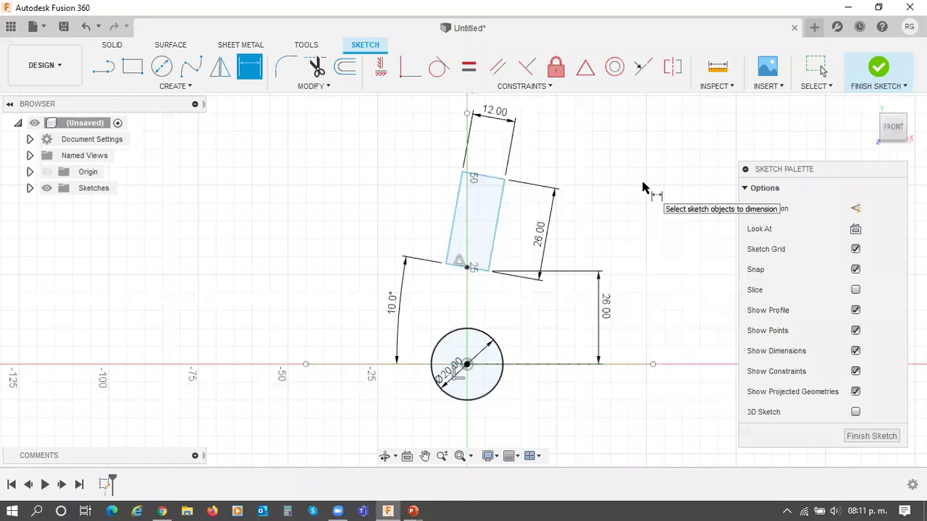
{"action": "key", "text": "Escape"}
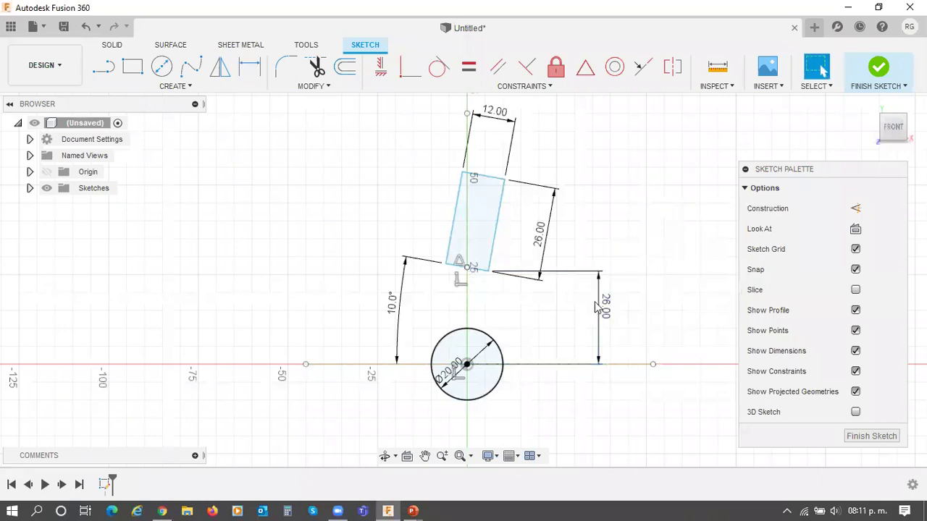
{"action": "left_click", "coordinate": [467, 368]}
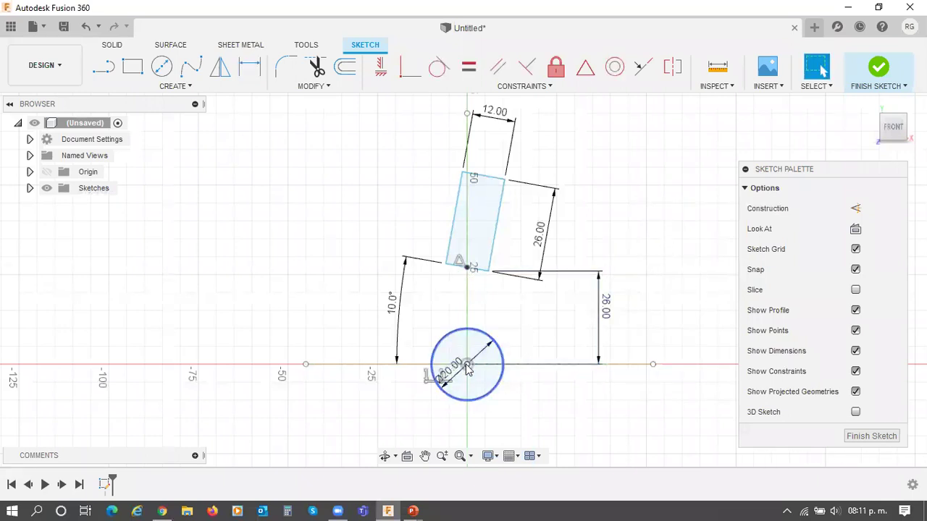
{"action": "left_click", "coordinate": [544, 391]}
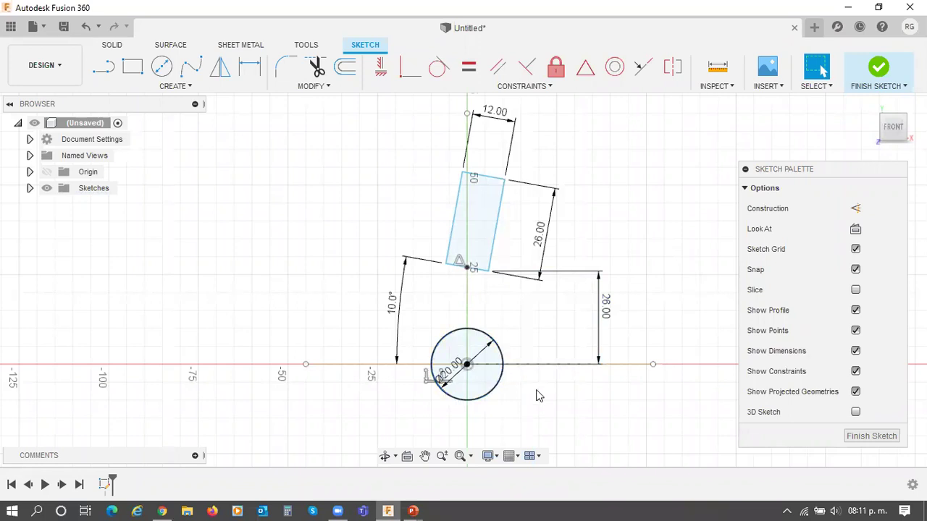
{"action": "left_click", "coordinate": [467, 280]}
{"action": "left_click", "coordinate": [468, 296]}
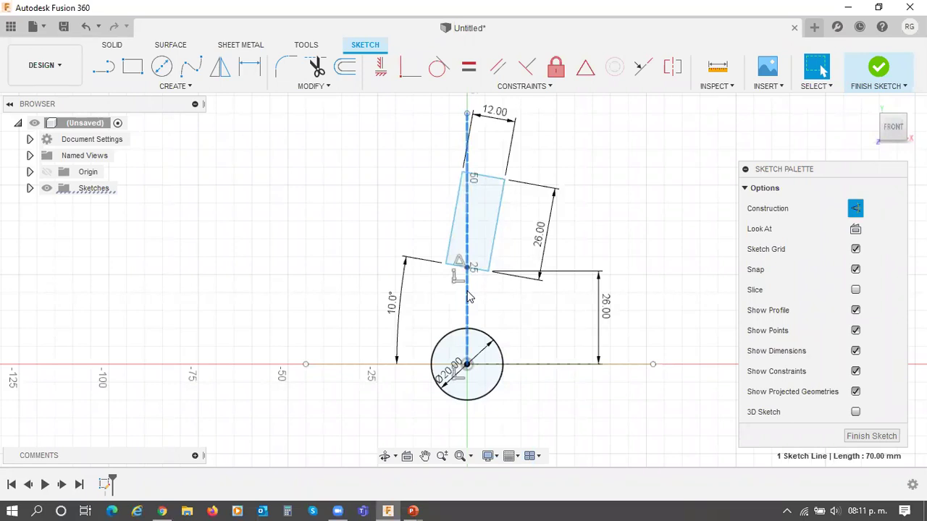
{"action": "key", "text": "Delete"}
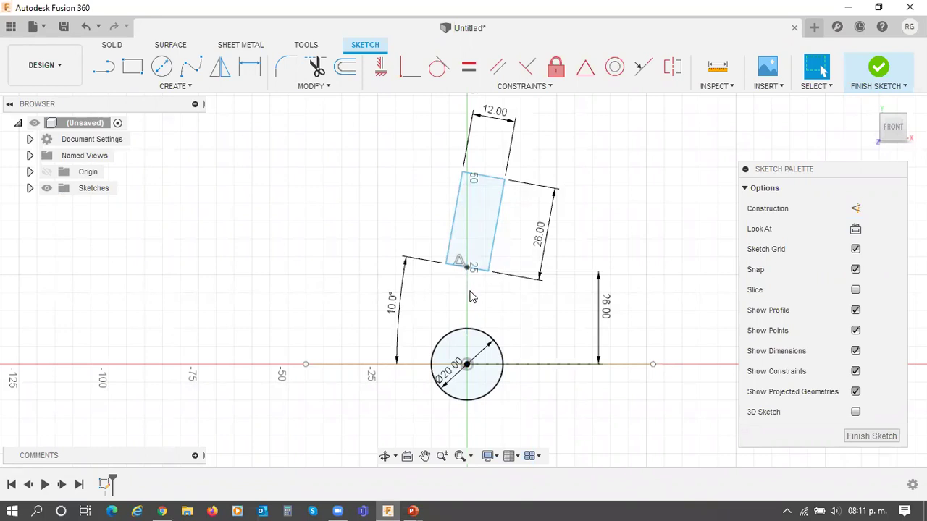
Step: Zoom out to fit the whole circle-and-rectangle sketch in view
{"action": "left_click", "coordinate": [468, 365]}
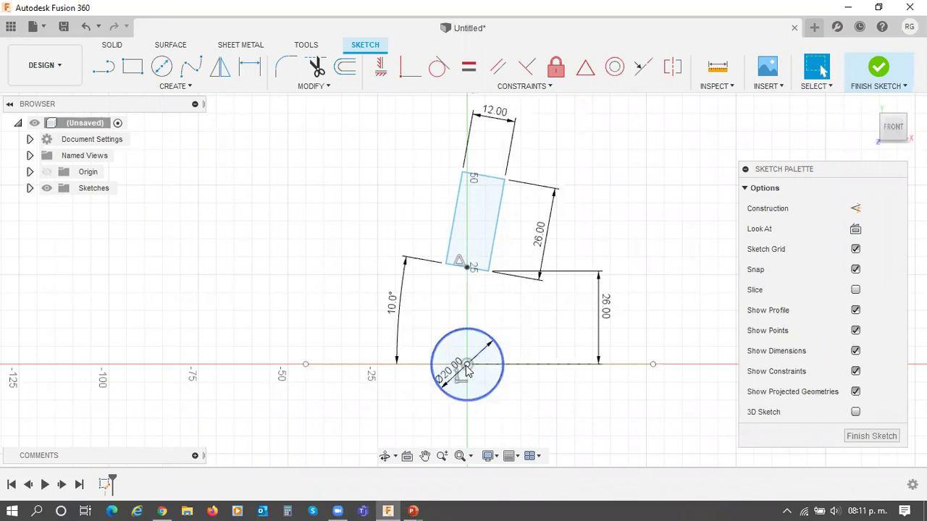
{"action": "scroll", "coordinate": [466, 370], "scroll_direction": "up", "scroll_amount": 2}
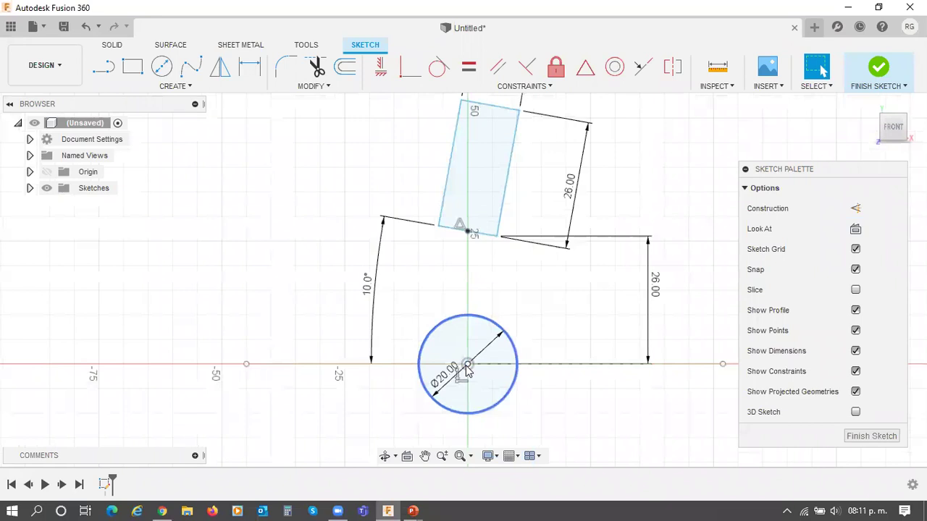
{"action": "scroll", "coordinate": [468, 370], "scroll_direction": "up", "scroll_amount": 5}
{"action": "scroll", "coordinate": [476, 369], "scroll_direction": "up", "scroll_amount": 3}
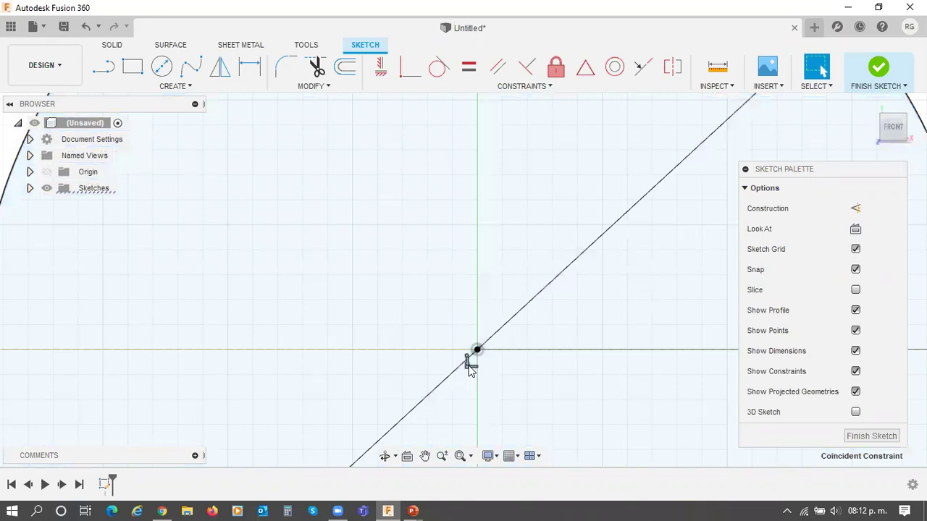
{"action": "right_click", "coordinate": [472, 353]}
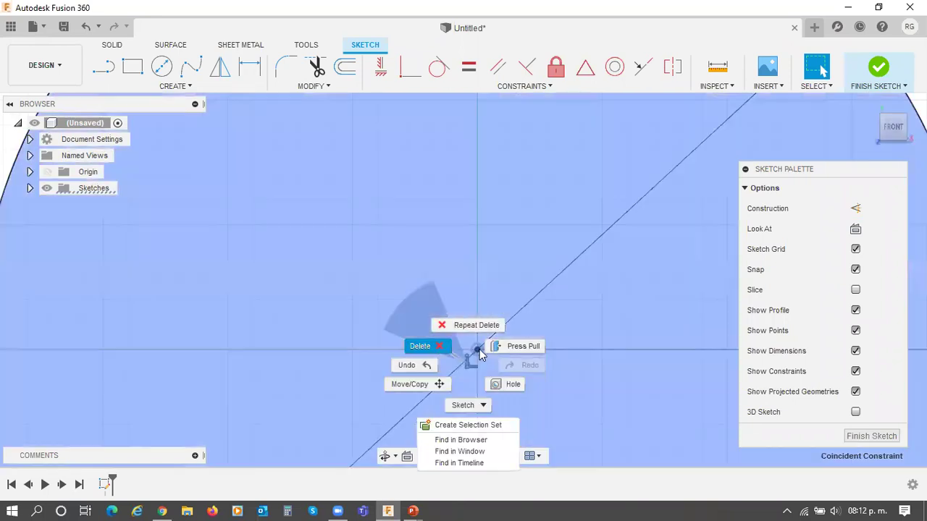
{"action": "left_click", "coordinate": [482, 354]}
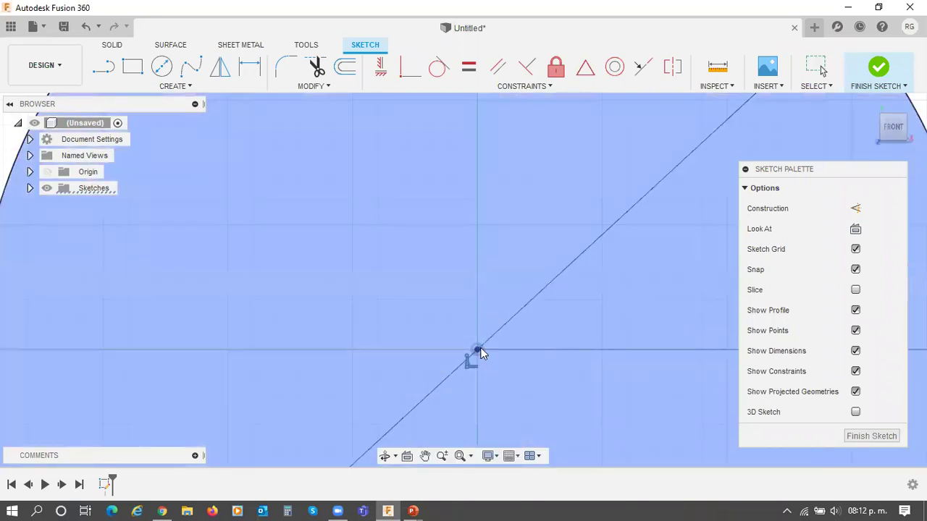
{"action": "key", "text": "Escape"}
{"action": "key", "text": "F6"}
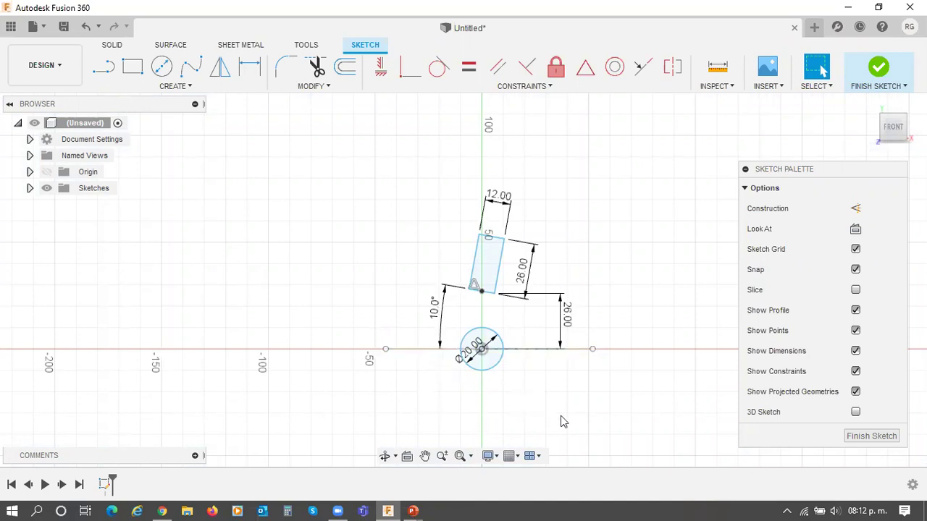
Step: Move all the sketch geometry 32 mm to the left along X
{"action": "mouse_move", "coordinate": [616, 419]}
{"action": "left_mouse_down"}
{"action": "mouse_move", "coordinate": [378, 128]}
{"action": "mouse_move", "coordinate": [414, 160]}
{"action": "left_mouse_up"}
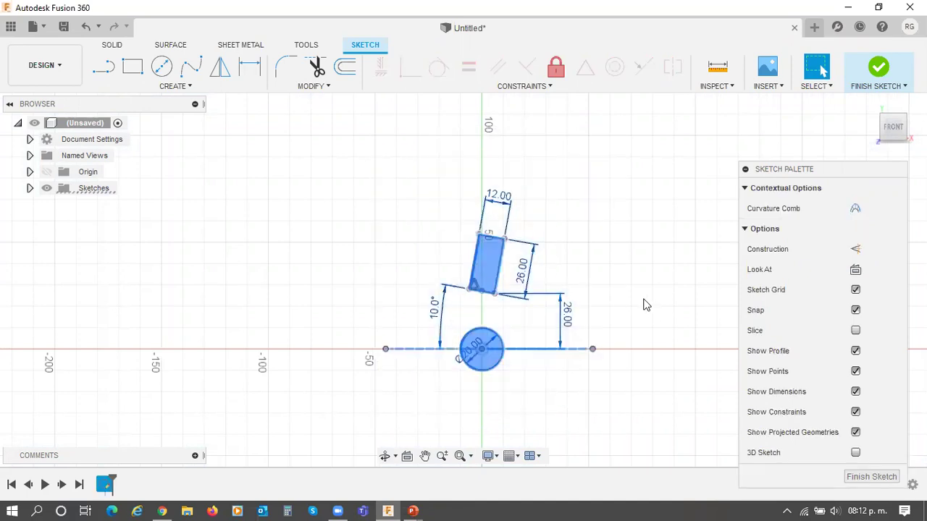
{"action": "right_click", "coordinate": [490, 267]}
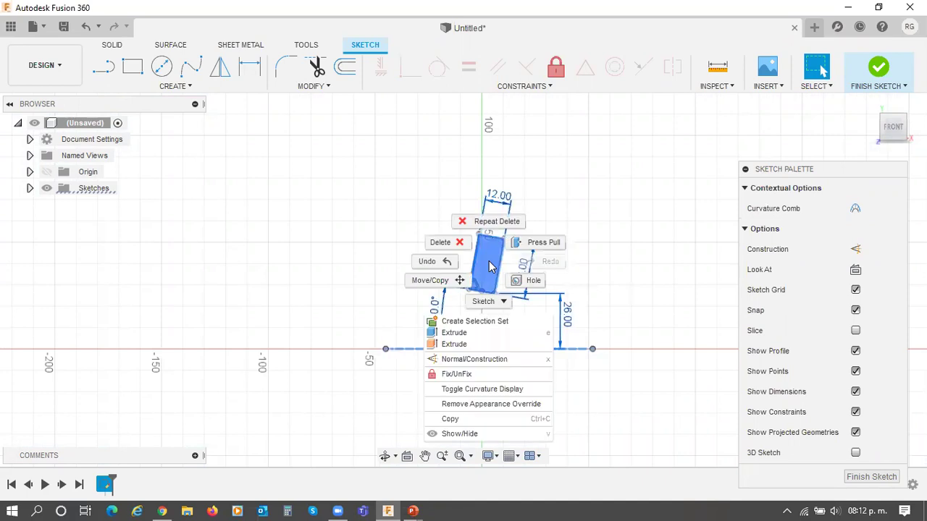
{"action": "left_click", "coordinate": [438, 280]}
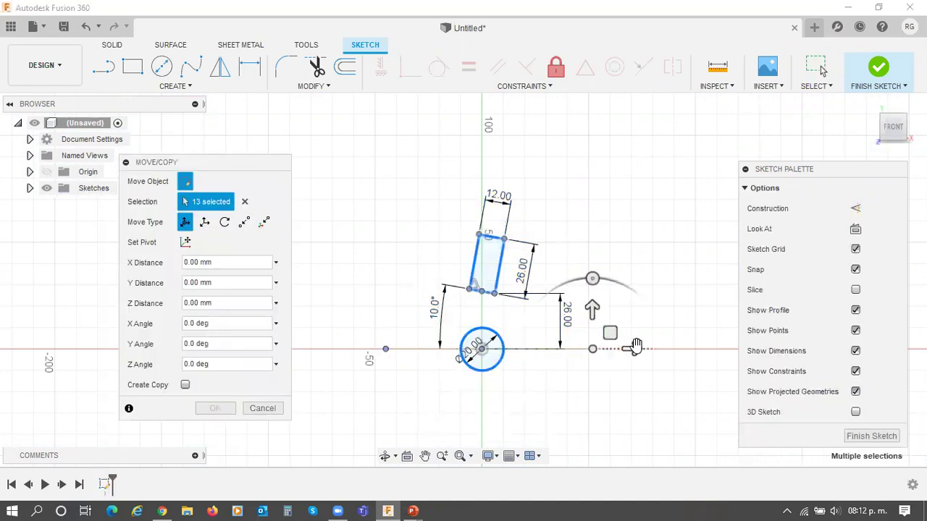
{"action": "left_click_drag", "start_coordinate": [634, 348], "coordinate": [577, 350]}
{"action": "type", "text": "-"}
{"action": "type", "text": "30"}
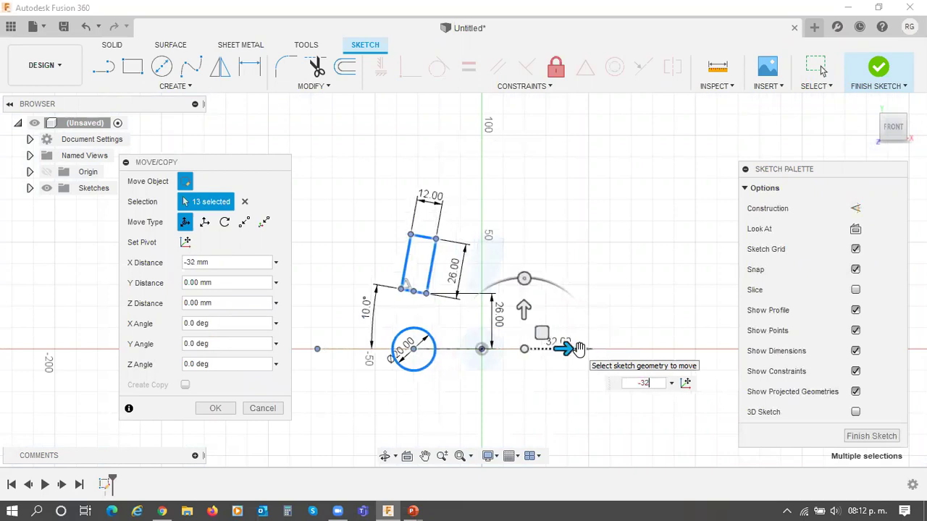
{"action": "key", "text": "Return"}
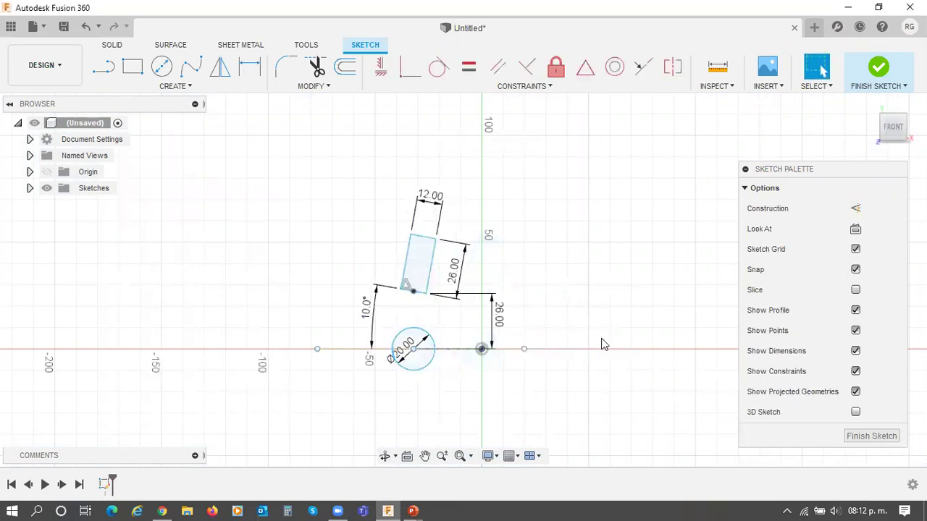
Step: Dimension the circle's centre 32.00 mm horizontally from the origin
{"action": "scroll", "coordinate": [510, 373], "scroll_direction": "up", "scroll_amount": 4}
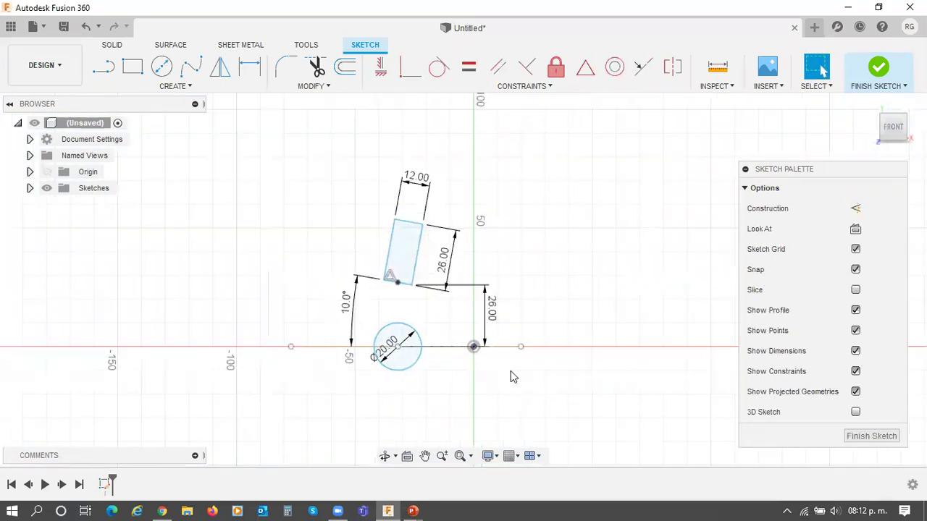
{"action": "mouse_move", "coordinate": [546, 352]}
{"action": "middle_mouse_down"}
{"action": "mouse_move", "coordinate": [595, 346]}
{"action": "mouse_move", "coordinate": [637, 358]}
{"action": "middle_mouse_up"}
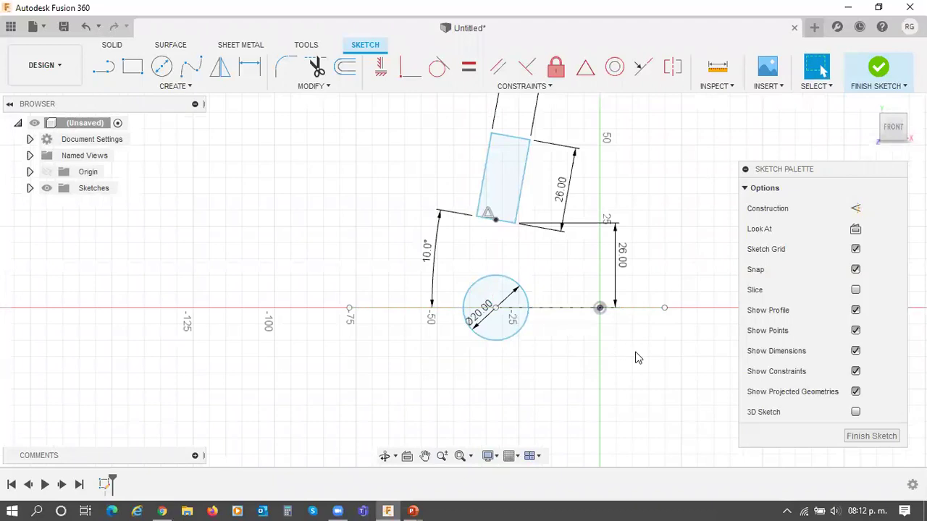
{"action": "scroll", "coordinate": [637, 358], "scroll_direction": "down", "scroll_amount": 3}
{"action": "mouse_move", "coordinate": [604, 356]}
{"action": "middle_mouse_down"}
{"action": "mouse_move", "coordinate": [593, 362]}
{"action": "mouse_move", "coordinate": [619, 364]}
{"action": "middle_mouse_up"}
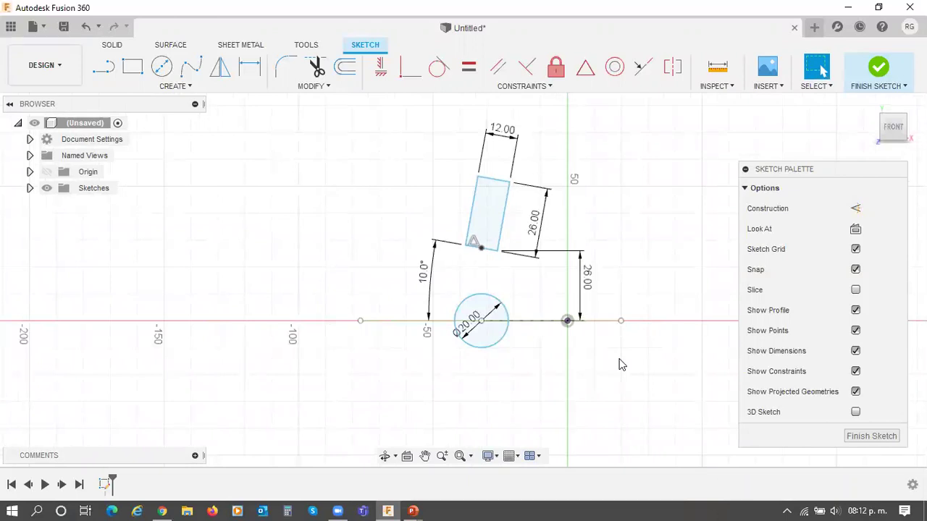
{"action": "key", "text": "d"}
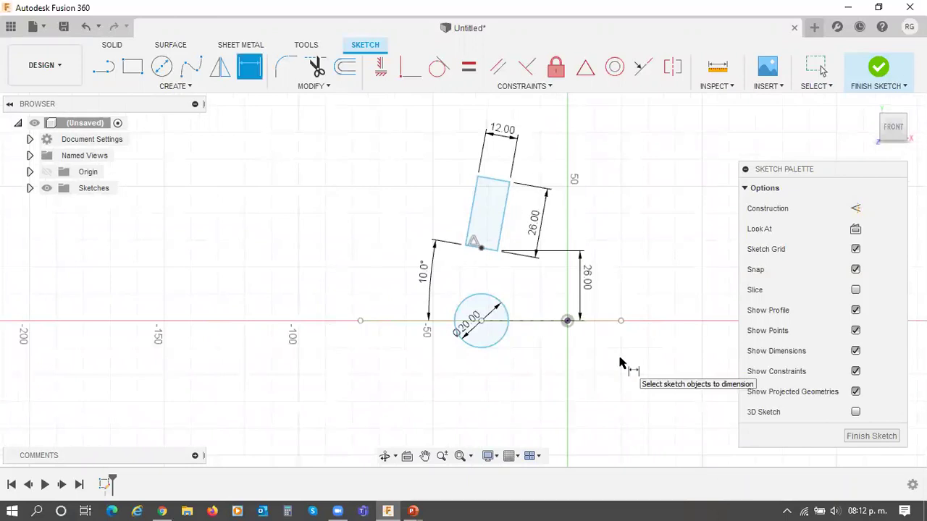
{"action": "left_click", "coordinate": [566, 322]}
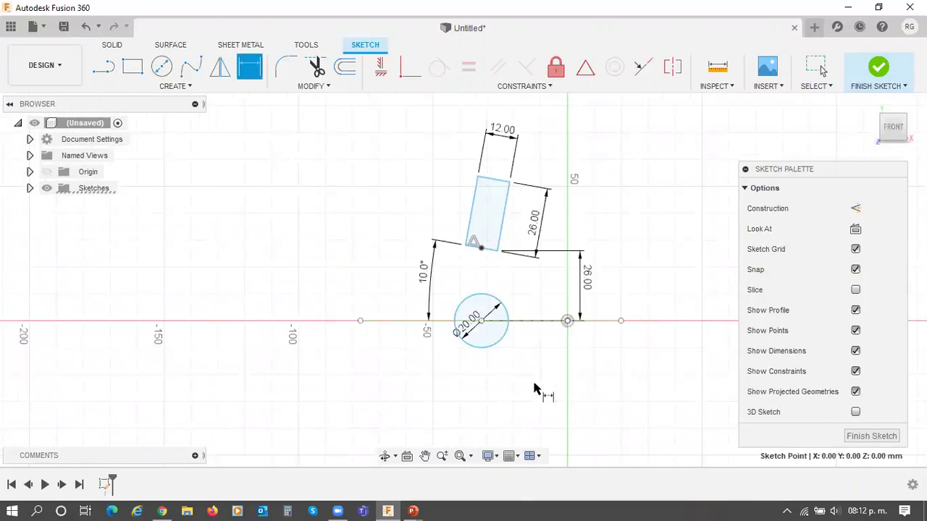
{"action": "left_click", "coordinate": [480, 321]}
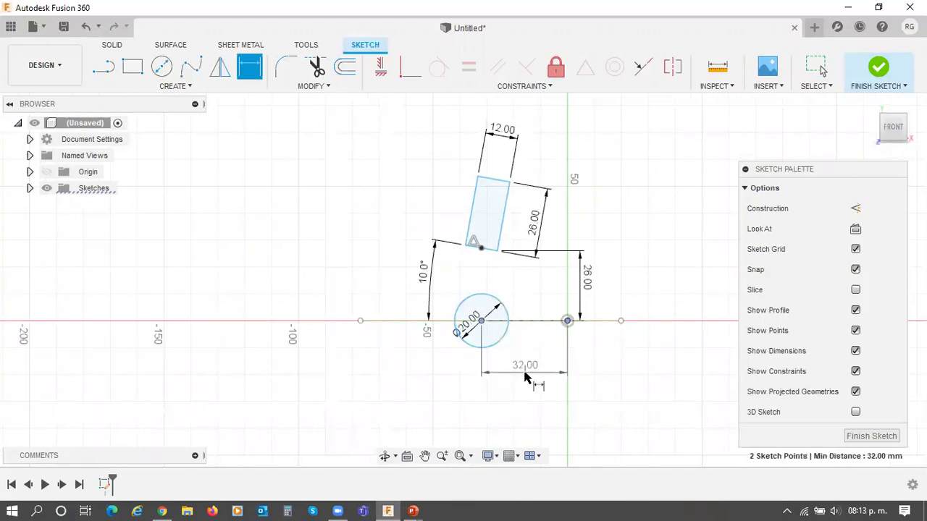
{"action": "left_click", "coordinate": [527, 378]}
{"action": "key", "text": "Return"}
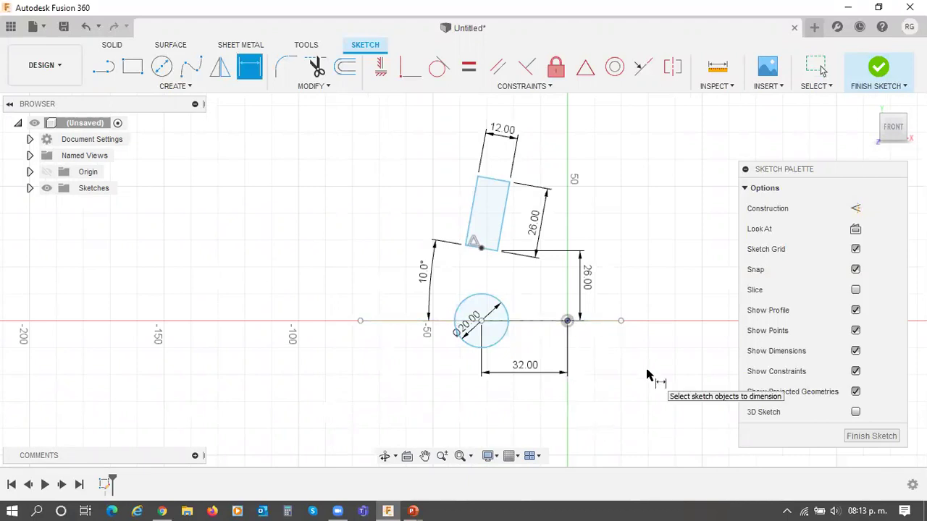
{"action": "key", "text": "alt+Tab"}
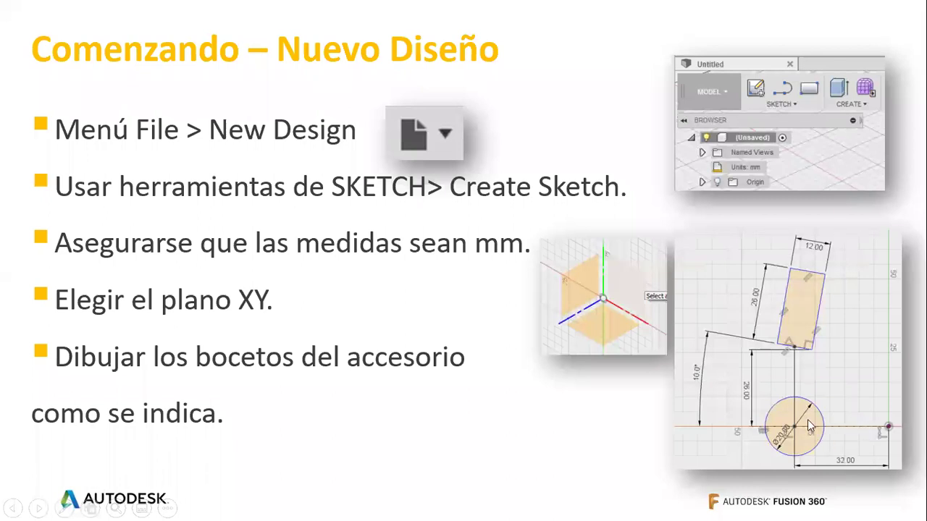
Step: Review the reference slide, then go back to Fusion 360
{"action": "key", "text": "alt+Tab"}
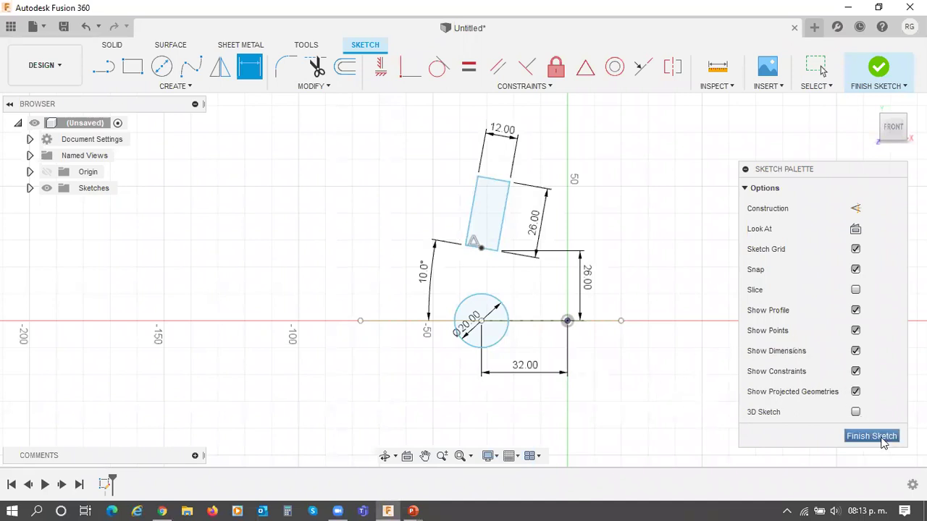
Step: Finish the sketch and orbit to an isometric view of the circle and tilted rectangle
{"action": "left_click", "coordinate": [871, 436]}
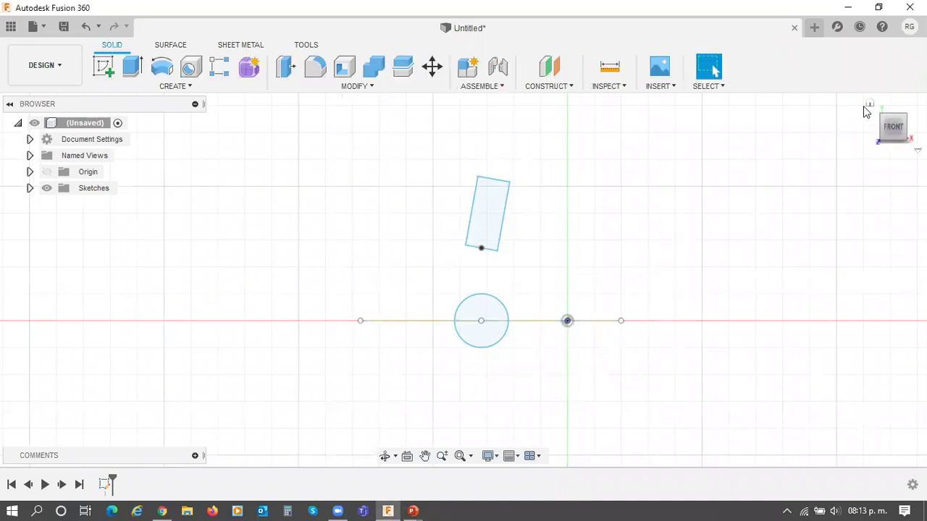
{"action": "left_click_drag", "start_coordinate": [872, 107], "coordinate": [874, 118]}
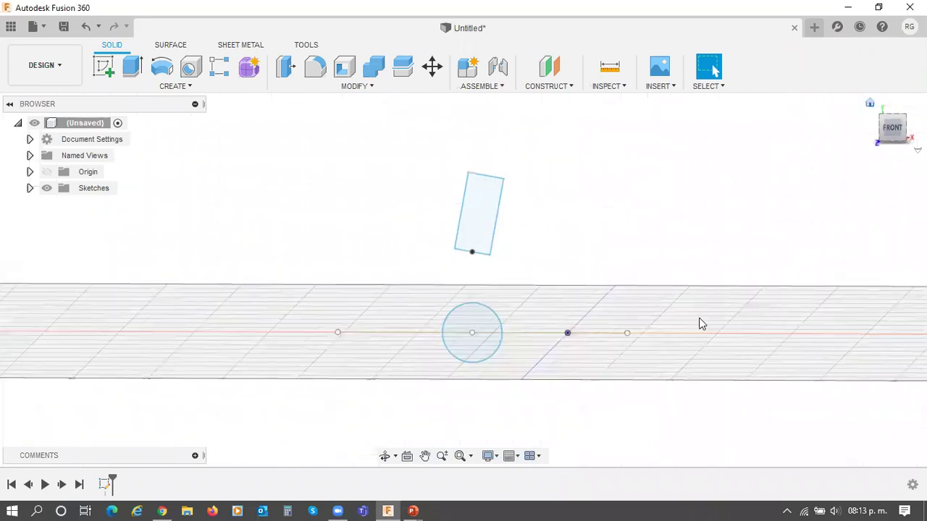
{"action": "middle_click_drag", "start_coordinate": [459, 285], "coordinate": [887, 159], "text": "shift"}
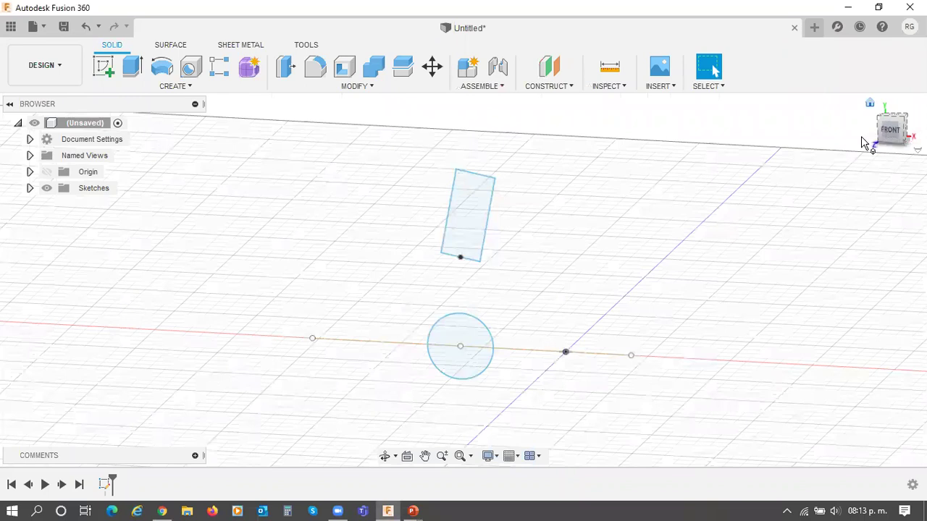
{"action": "left_click", "coordinate": [864, 139]}
{"action": "middle_click_drag", "start_coordinate": [465, 238], "coordinate": [454, 388], "text": "shift"}
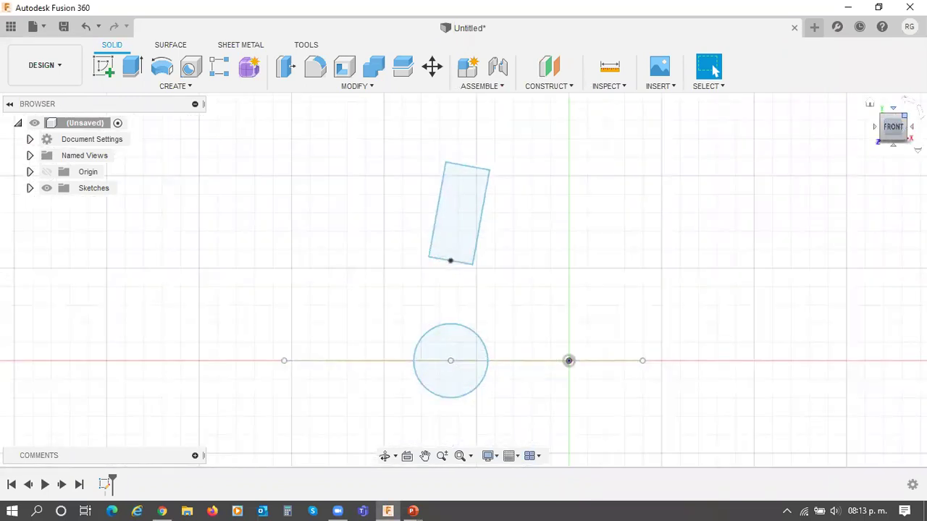
{"action": "left_click_drag", "start_coordinate": [905, 115], "coordinate": [902, 125]}
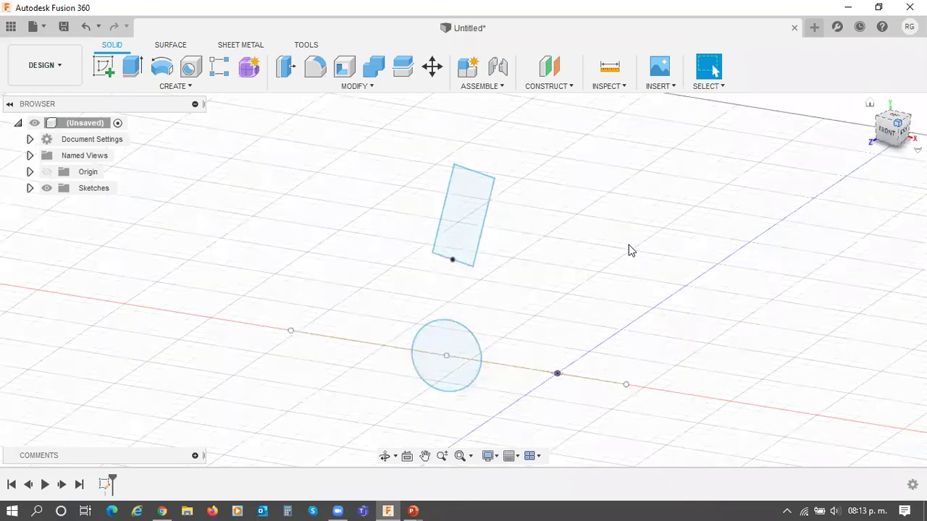
{"action": "middle_click_drag", "start_coordinate": [440, 412], "coordinate": [830, 329], "text": "shift"}
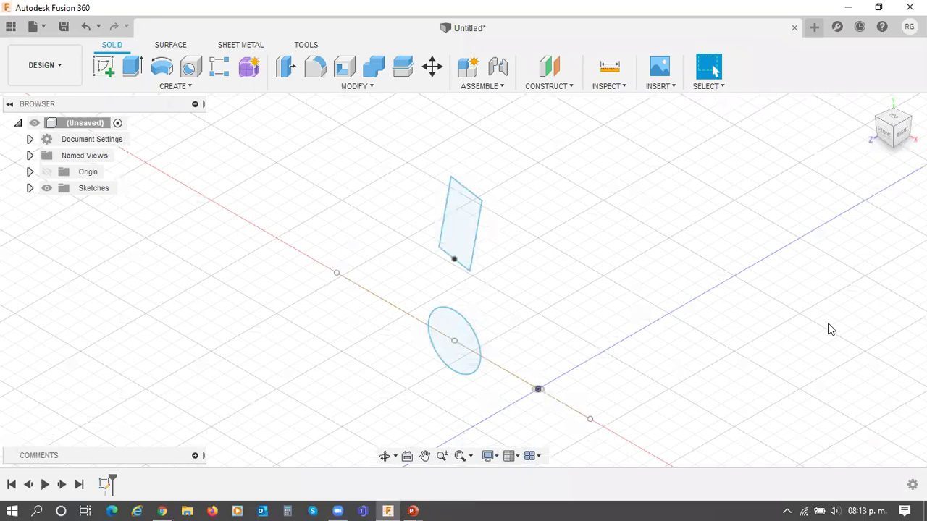
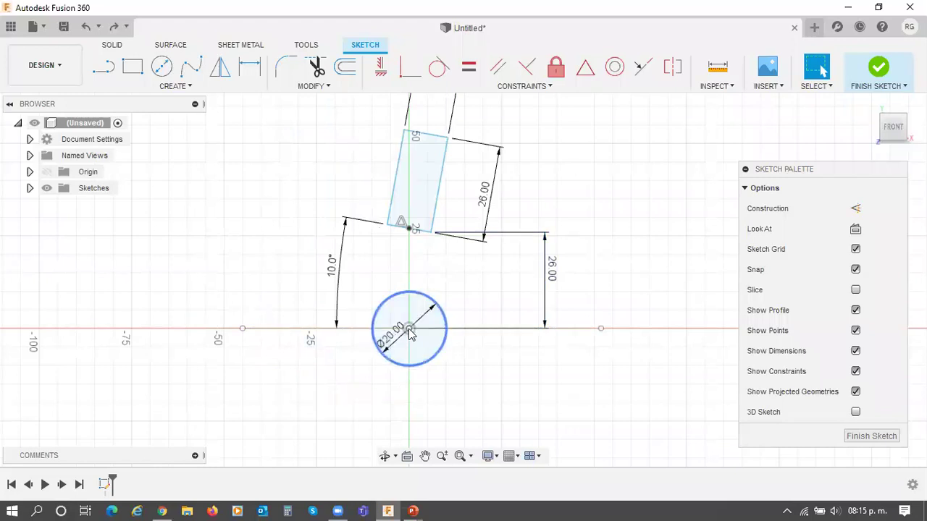
Step: Zoom in and delete the coincident constraint at the 20 mm circle's centre
{"action": "scroll", "coordinate": [409, 331], "scroll_direction": "up", "scroll_amount": 1}
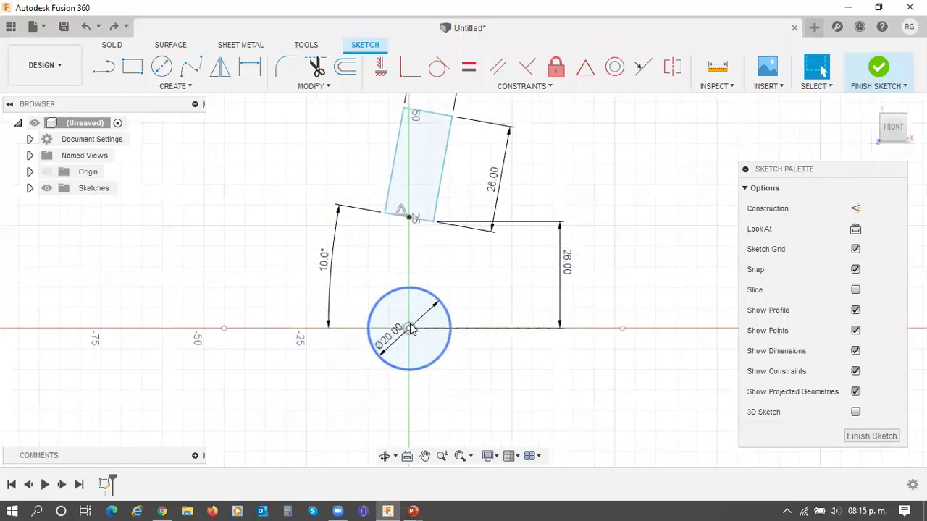
{"action": "scroll", "coordinate": [411, 331], "scroll_direction": "up", "scroll_amount": 1}
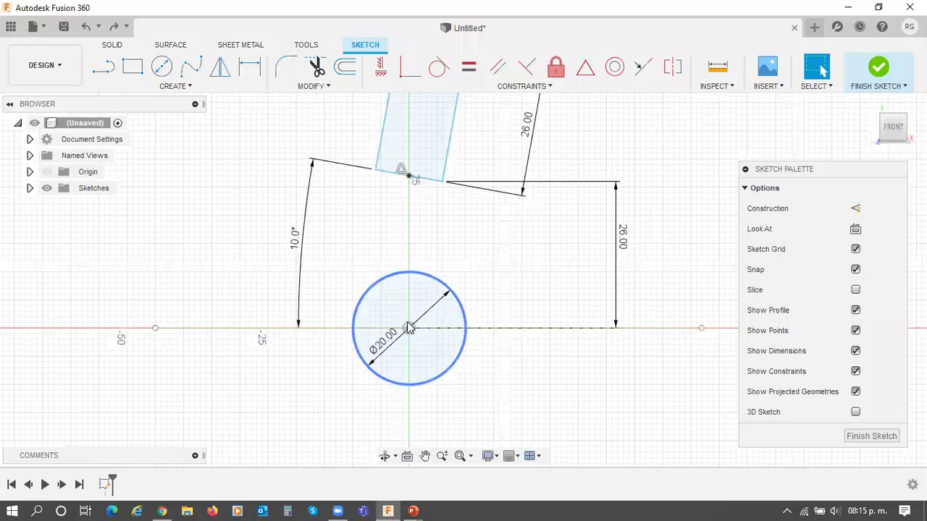
{"action": "scroll", "coordinate": [472, 372], "scroll_direction": "up", "scroll_amount": 4}
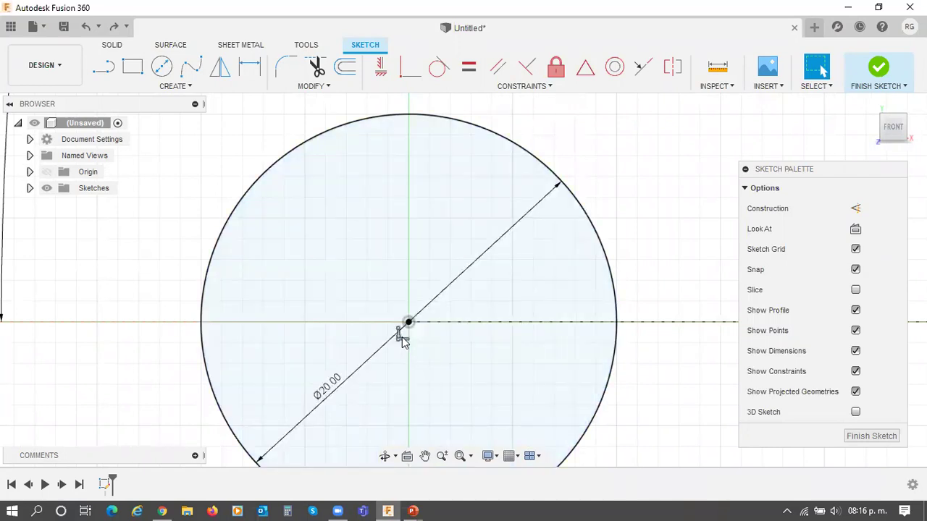
{"action": "right_click", "coordinate": [402, 334]}
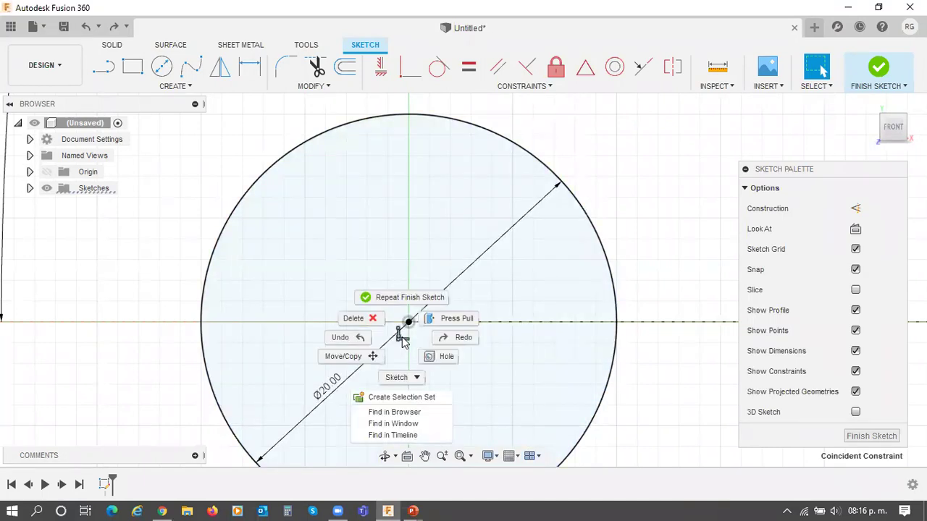
{"action": "left_click", "coordinate": [367, 322]}
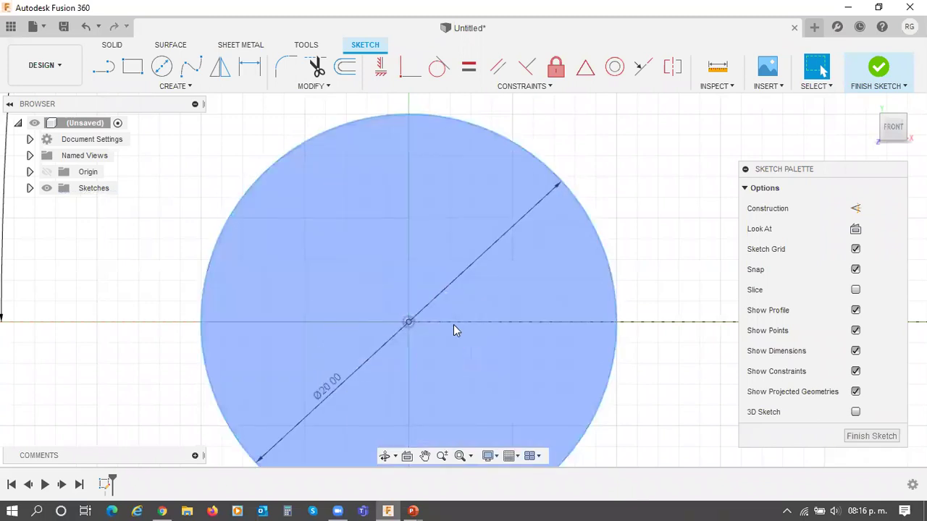
Step: Window-select all the sketch geometry, the circle and tilted rectangle
{"action": "scroll", "coordinate": [453, 331], "scroll_direction": "up", "scroll_amount": 3}
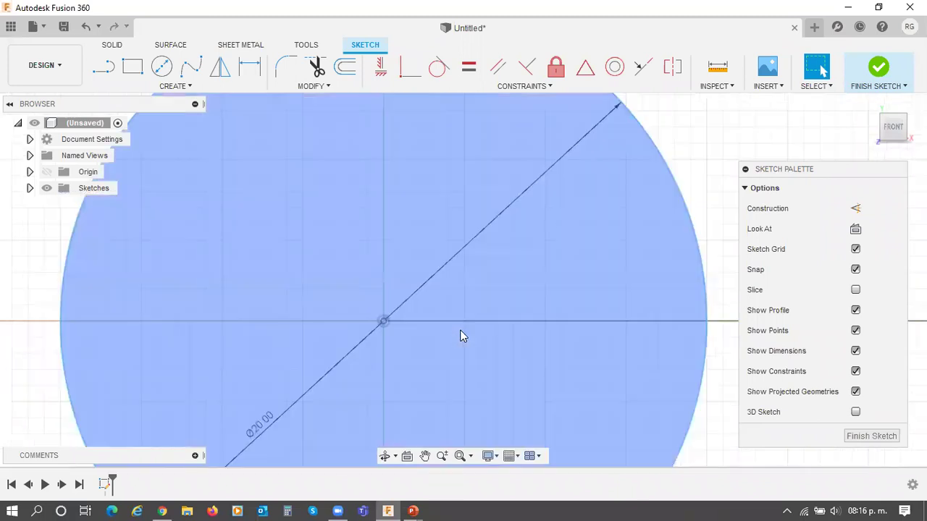
{"action": "scroll", "coordinate": [476, 345], "scroll_direction": "down", "scroll_amount": 4}
{"action": "scroll", "coordinate": [514, 375], "scroll_direction": "down", "scroll_amount": 2}
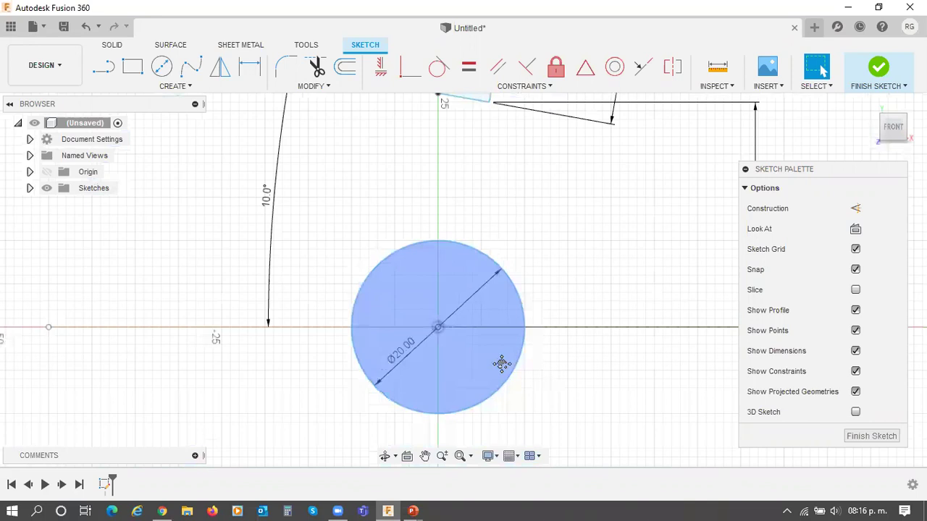
{"action": "scroll", "coordinate": [509, 372], "scroll_direction": "down", "scroll_amount": 5}
{"action": "middle_click_drag", "start_coordinate": [317, 164], "coordinate": [266, 140]}
{"action": "mouse_move", "coordinate": [265, 136]}
{"action": "left_mouse_down"}
{"action": "mouse_move", "coordinate": [483, 268]}
{"action": "mouse_move", "coordinate": [588, 416]}
{"action": "left_mouse_up"}
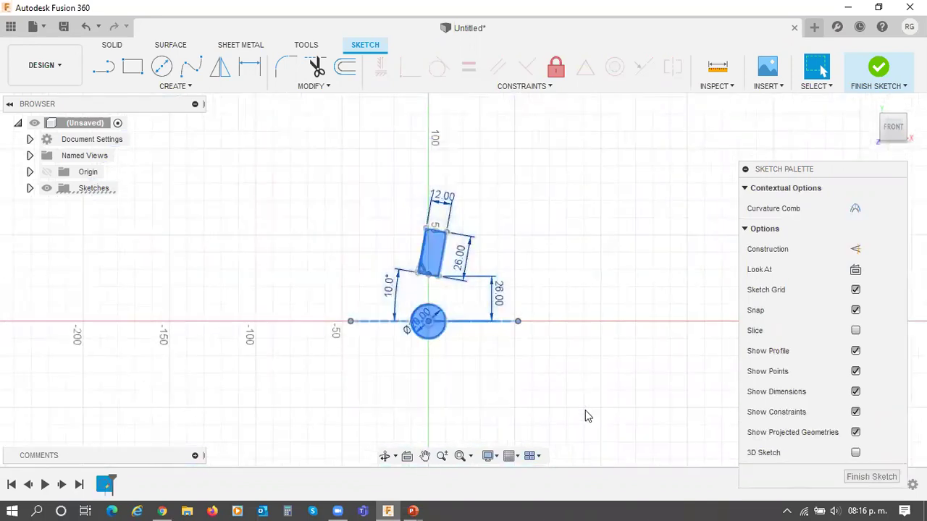
Step: Move the selected sketch geometry -32 mm along X with Move/Copy, then deselect it
{"action": "right_click", "coordinate": [561, 190]}
{"action": "left_click", "coordinate": [520, 207]}
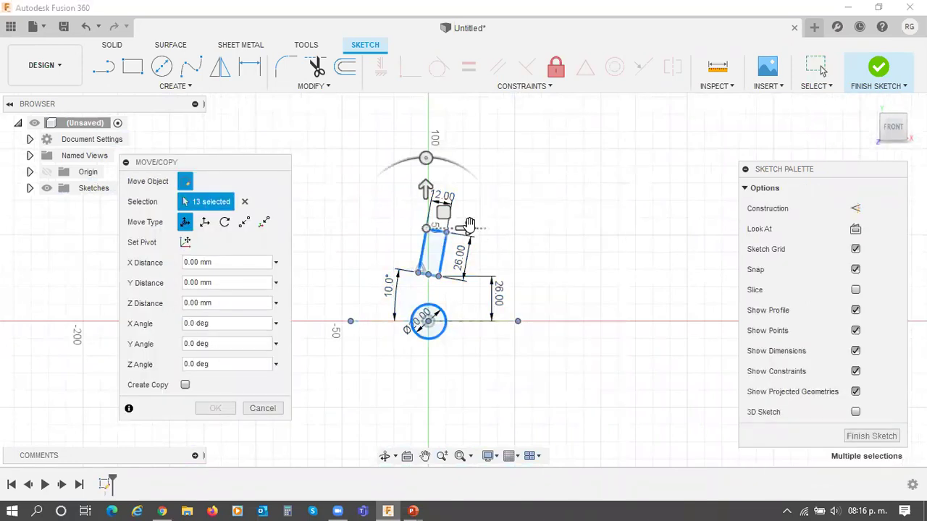
{"action": "left_click_drag", "start_coordinate": [468, 227], "coordinate": [385, 236]}
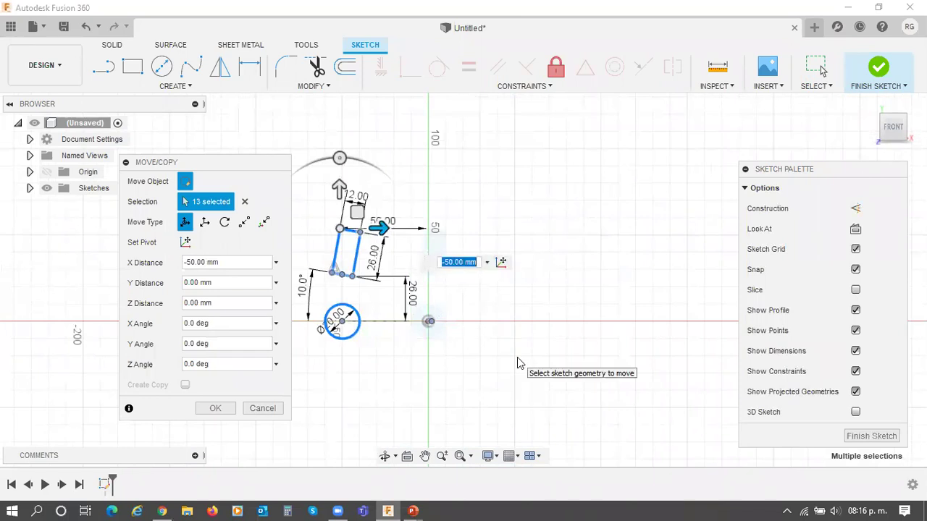
{"action": "type", "text": "-32"}
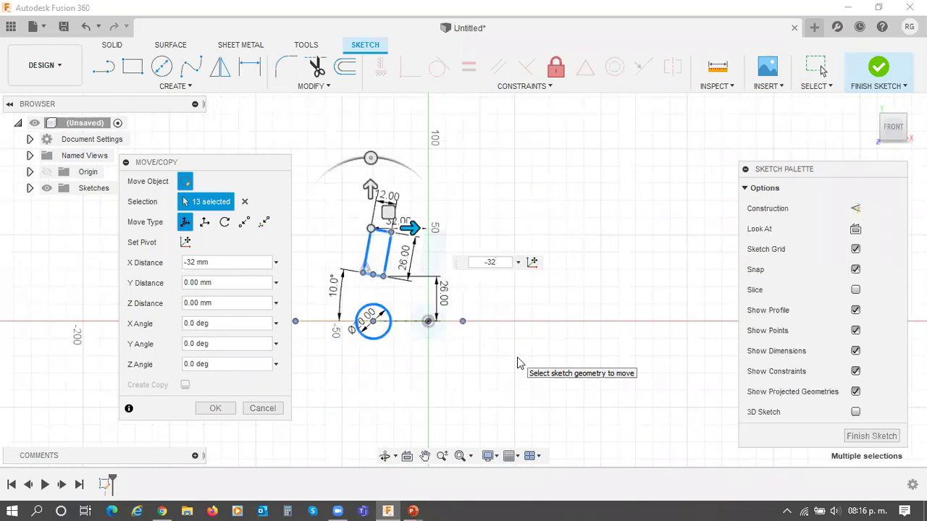
{"action": "key", "text": "Return"}
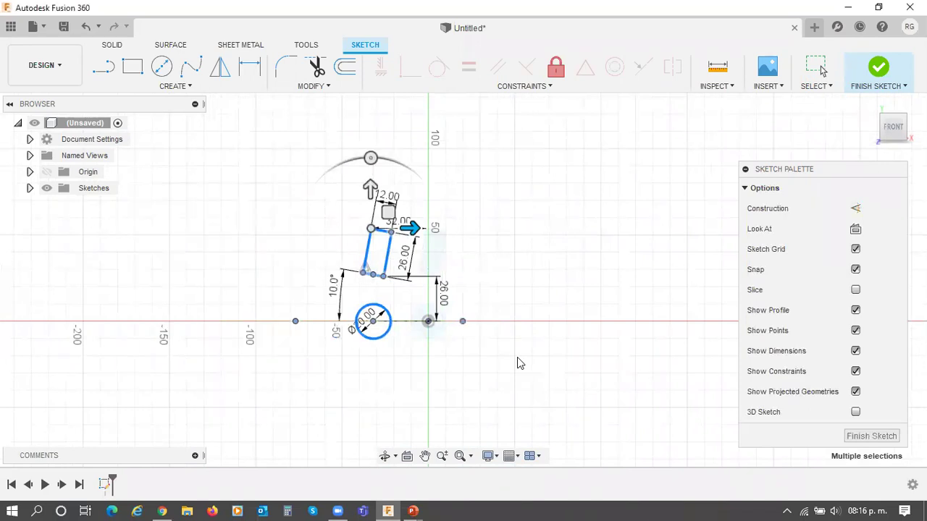
{"action": "left_click", "coordinate": [418, 357]}
{"action": "scroll", "coordinate": [418, 358], "scroll_direction": "up", "scroll_amount": 2}
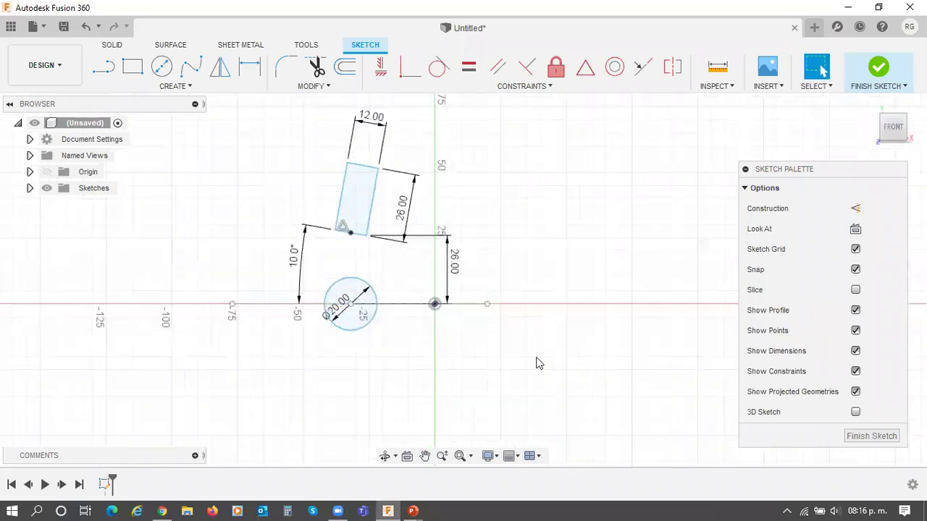
Step: Add a 32.00 mm horizontal dimension from the origin to the circle's centre
{"action": "middle_click_drag", "start_coordinate": [538, 364], "coordinate": [519, 370]}
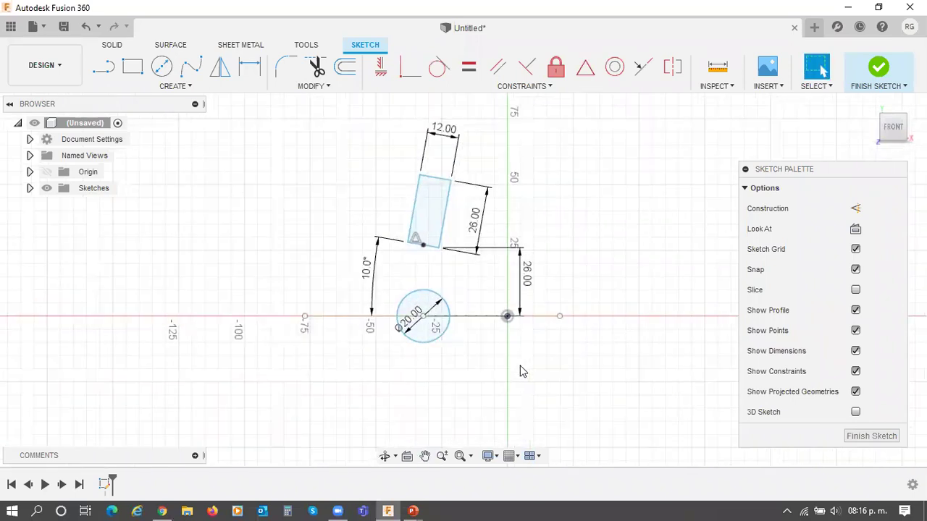
{"action": "key", "text": "d"}
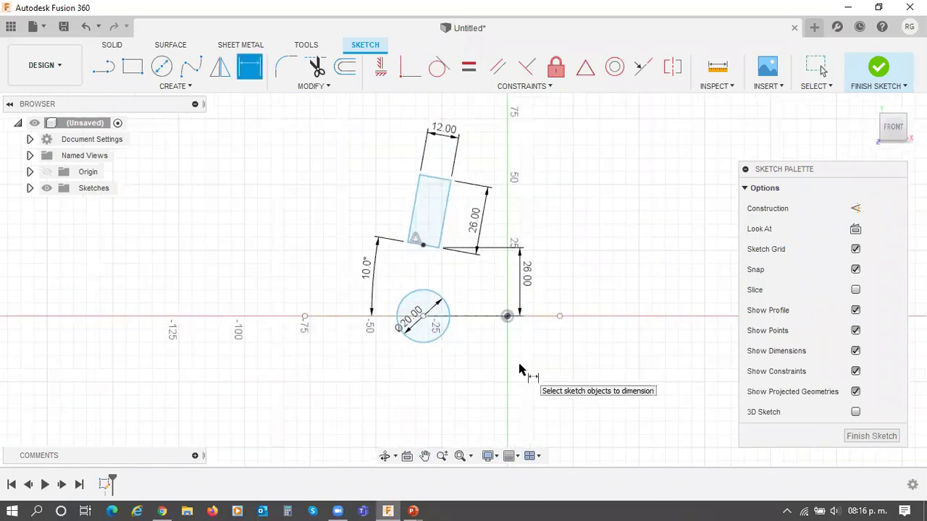
{"action": "left_click", "coordinate": [506, 317]}
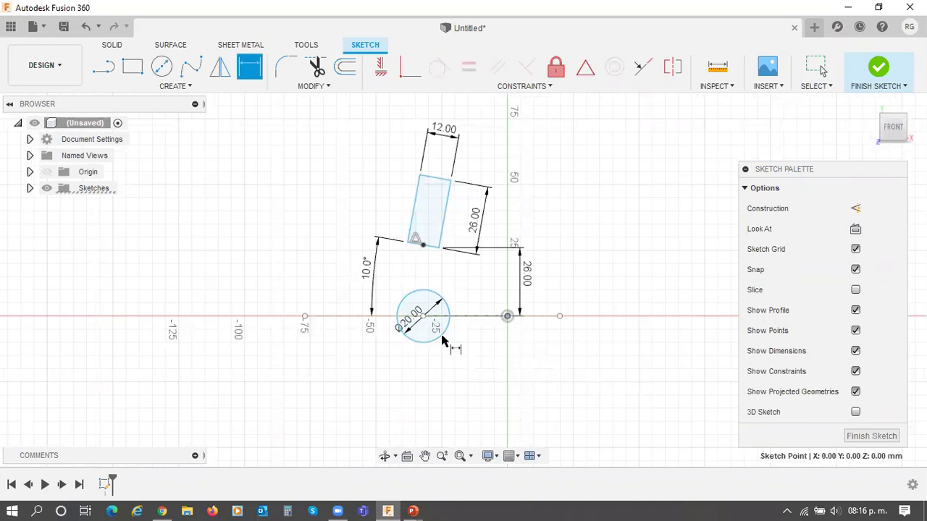
{"action": "left_click", "coordinate": [422, 317]}
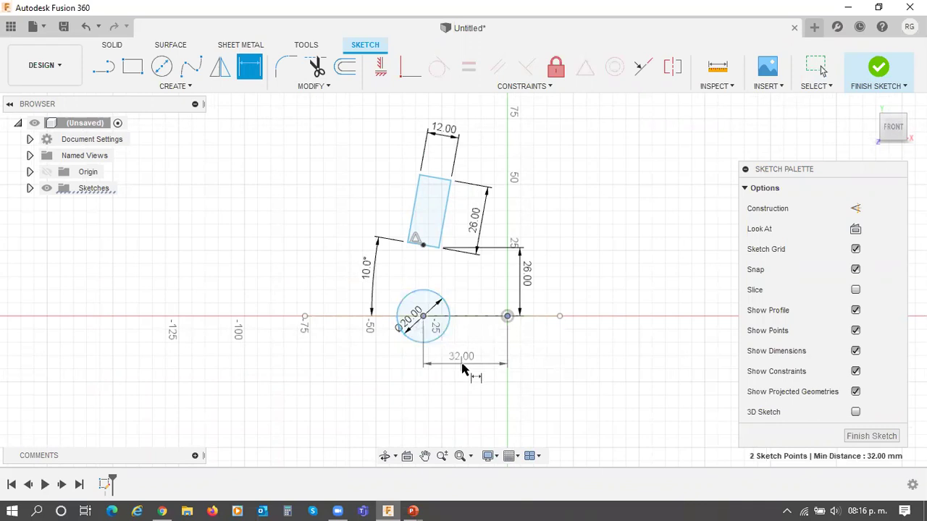
{"action": "left_click", "coordinate": [464, 369]}
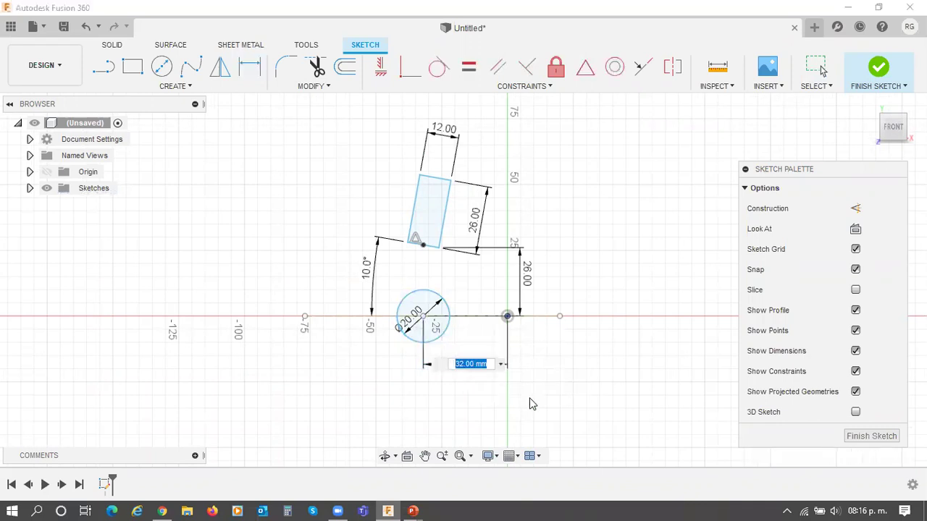
{"action": "key", "text": "Return"}
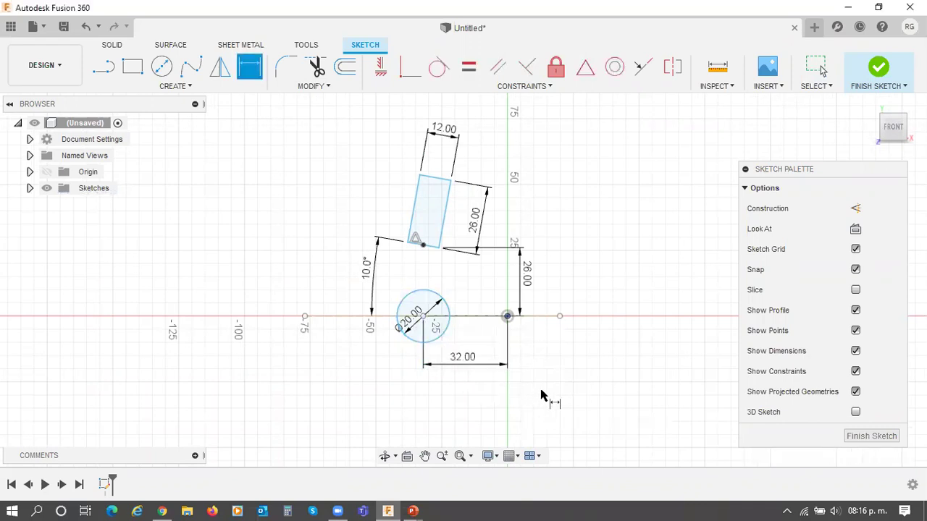
{"action": "right_click", "coordinate": [542, 395]}
{"action": "left_click", "coordinate": [543, 395]}
{"action": "key", "text": "Escape"}
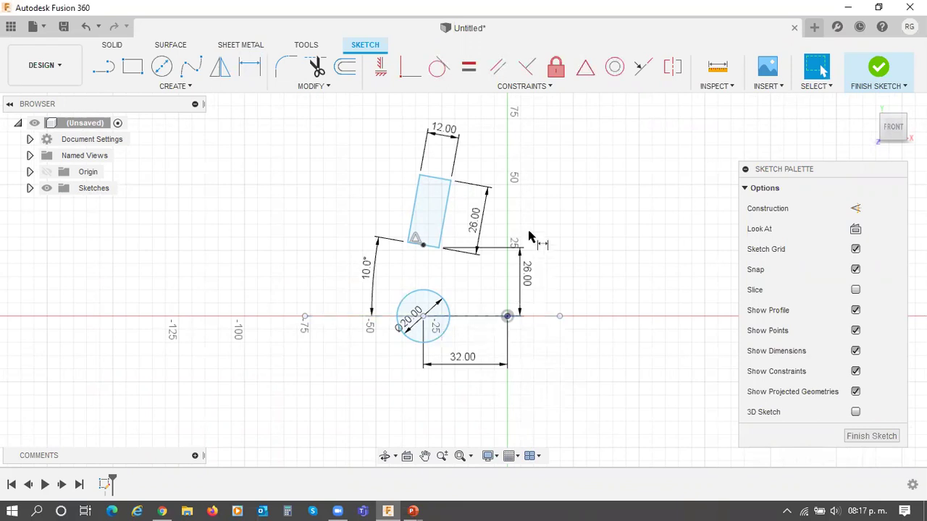
{"action": "left_click", "coordinate": [501, 316]}
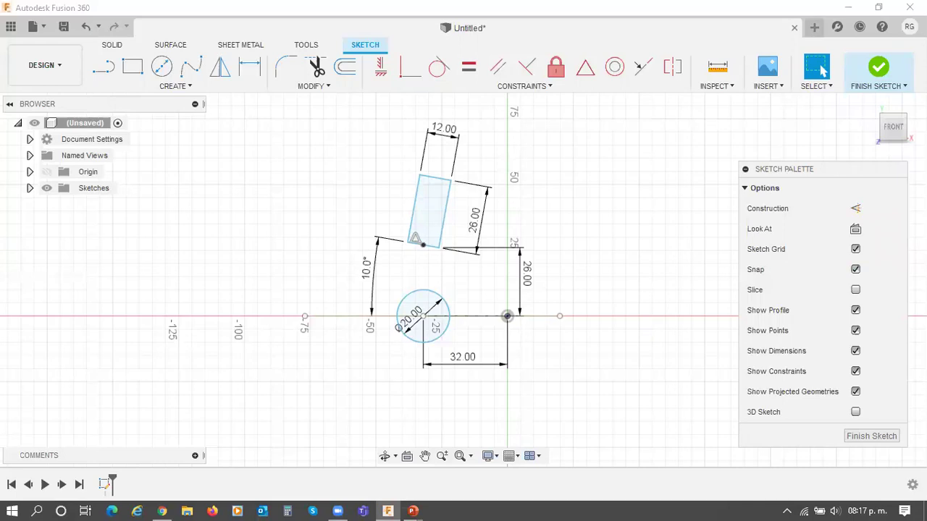
{"action": "left_click", "coordinate": [428, 188]}
{"action": "scroll", "coordinate": [429, 188], "scroll_direction": "down", "scroll_amount": 2}
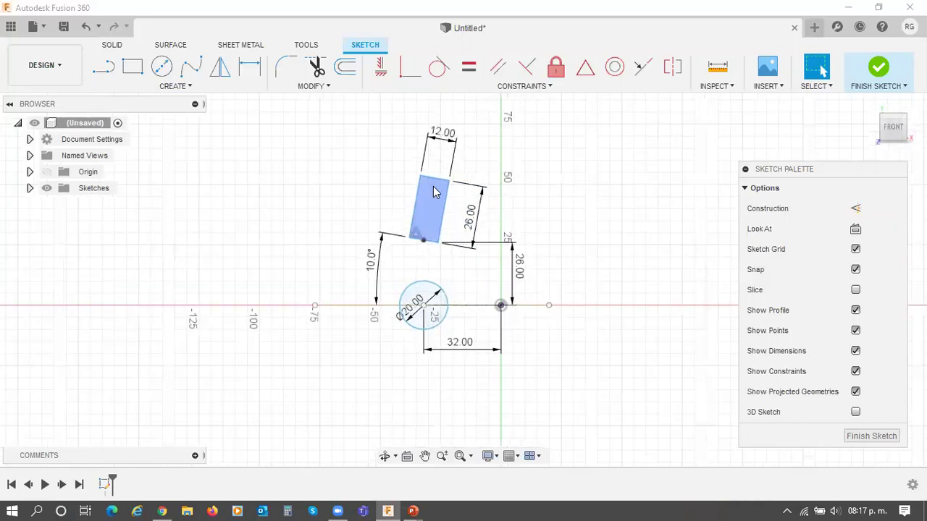
{"action": "scroll", "coordinate": [434, 191], "scroll_direction": "up", "scroll_amount": 3}
{"action": "scroll", "coordinate": [434, 195], "scroll_direction": "down", "scroll_amount": 1}
{"action": "mouse_move", "coordinate": [428, 203]}
{"action": "middle_mouse_down"}
{"action": "mouse_move", "coordinate": [497, 182]}
{"action": "mouse_move", "coordinate": [497, 215]}
{"action": "middle_mouse_up"}
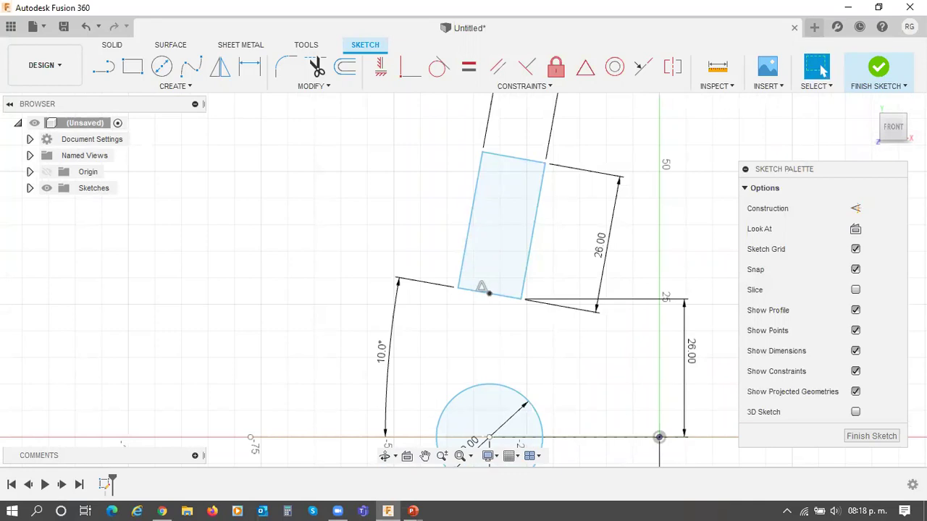
{"action": "left_click", "coordinate": [499, 227]}
{"action": "middle_click_drag", "start_coordinate": [534, 227], "coordinate": [579, 220]}
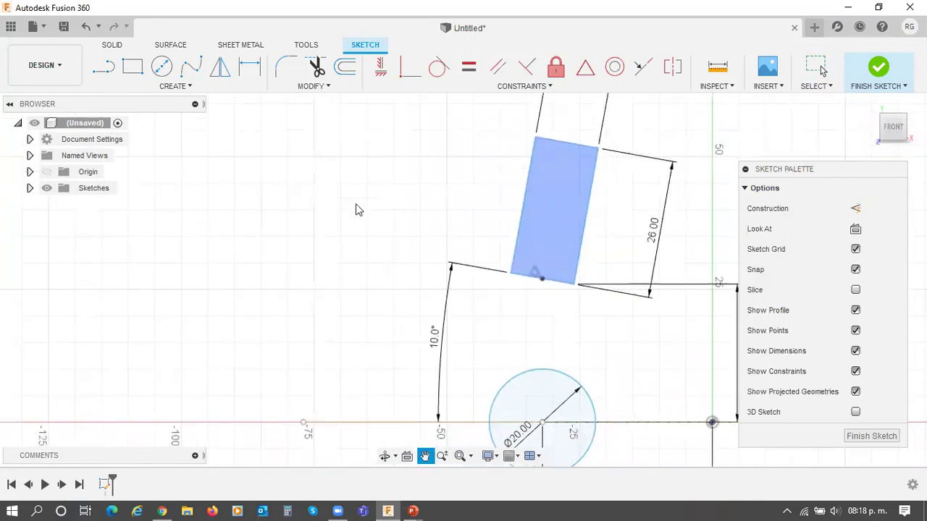
{"action": "left_click", "coordinate": [241, 123]}
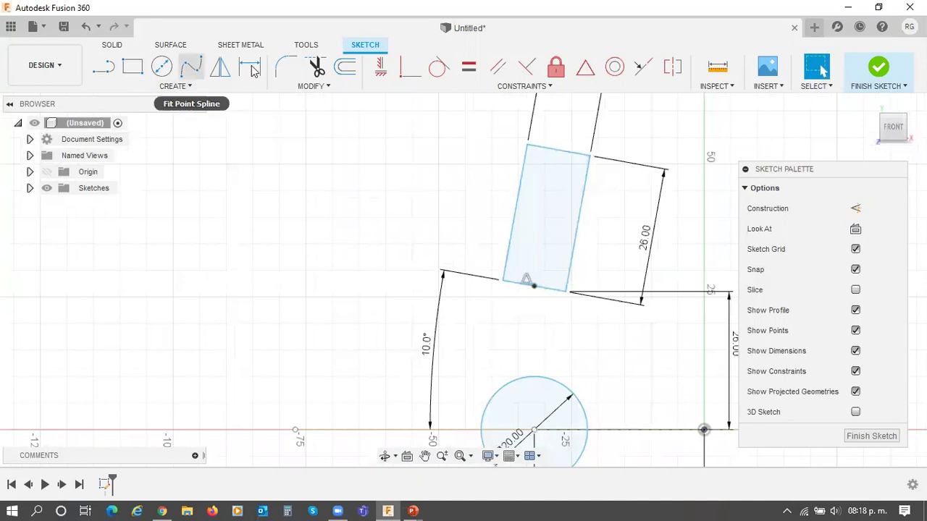
Step: Draw a second rectangle and pick its top-right corner for a horizontal/vertical constraint
{"action": "left_click", "coordinate": [132, 69]}
{"action": "left_click", "coordinate": [233, 192]}
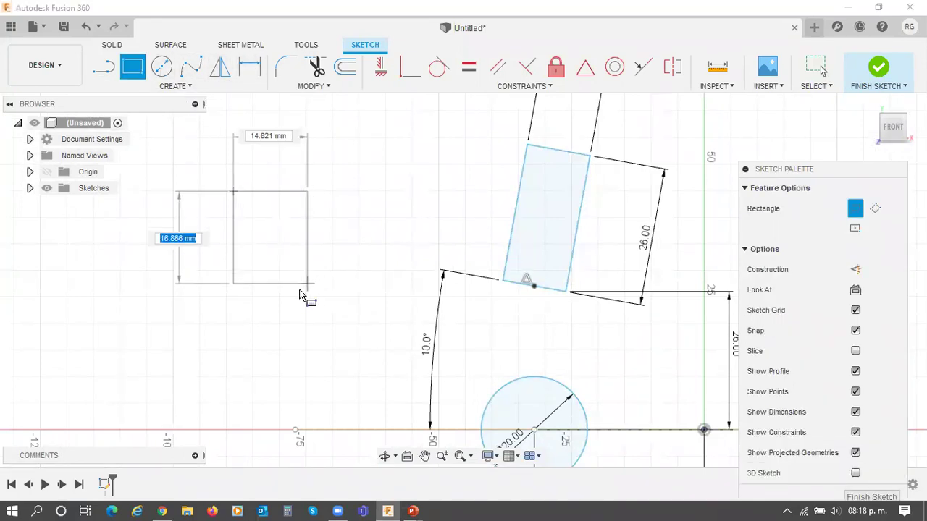
{"action": "left_click", "coordinate": [295, 312]}
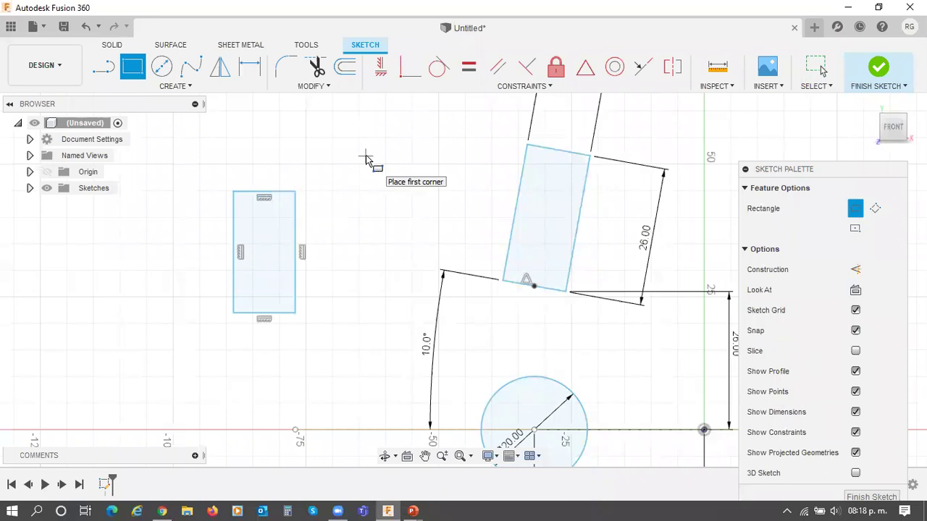
{"action": "left_click", "coordinate": [382, 73]}
{"action": "left_click", "coordinate": [295, 191]}
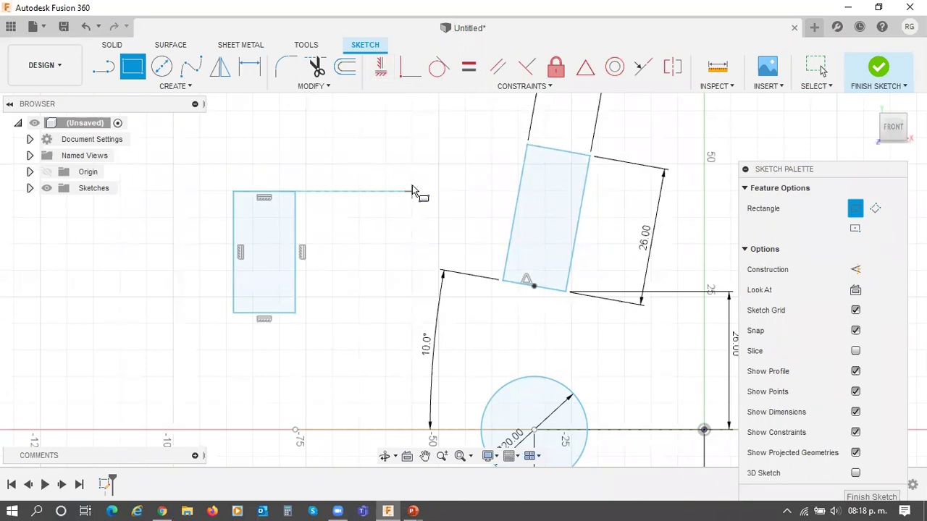
Step: Cancel the rectangle in progress and zoom onto the tilted 12 × 26 rectangle
{"action": "scroll", "coordinate": [384, 195], "scroll_direction": "down", "scroll_amount": 2}
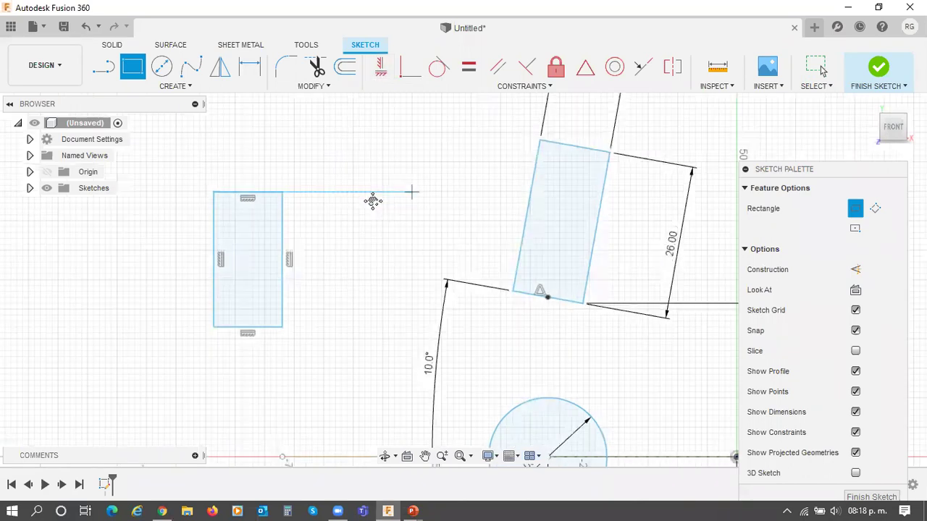
{"action": "key", "text": "Escape"}
{"action": "scroll", "coordinate": [458, 210], "scroll_direction": "down", "scroll_amount": 1}
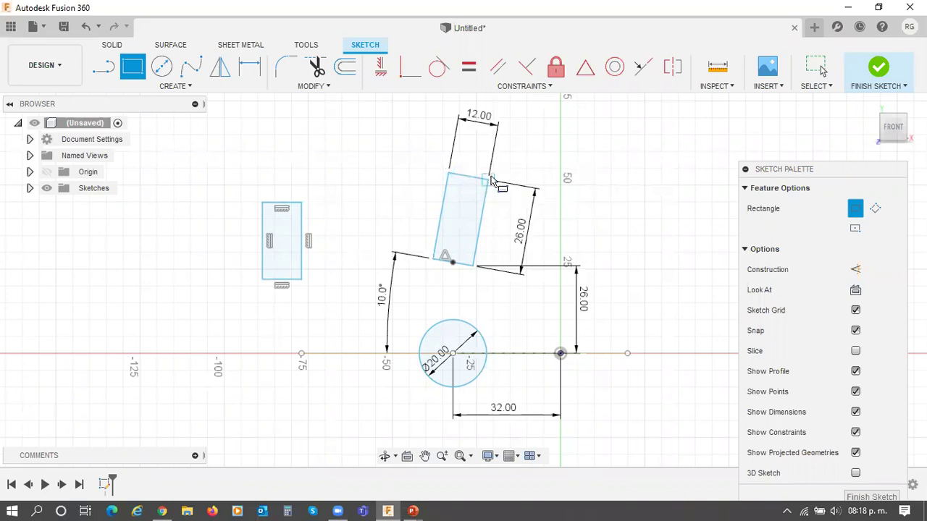
{"action": "scroll", "coordinate": [477, 182], "scroll_direction": "down", "scroll_amount": 2}
{"action": "scroll", "coordinate": [477, 183], "scroll_direction": "up", "scroll_amount": 2}
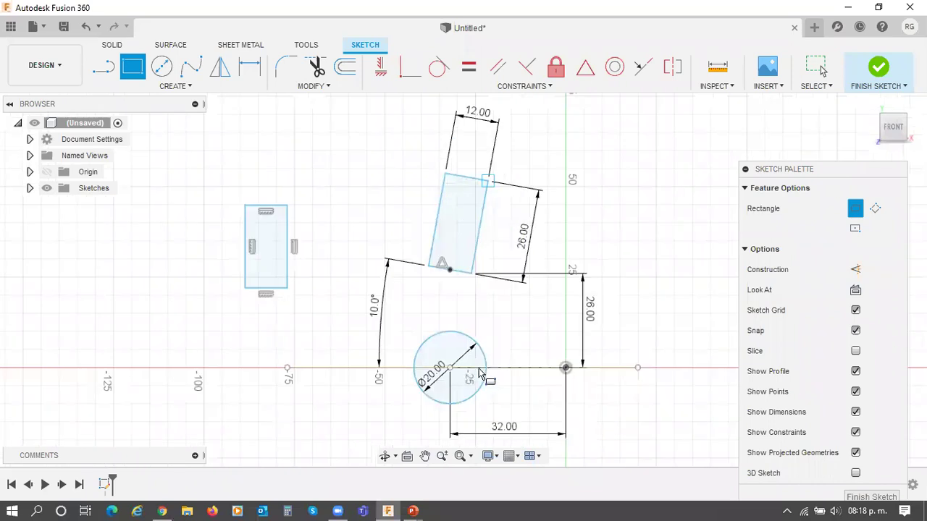
{"action": "scroll", "coordinate": [598, 310], "scroll_direction": "up", "scroll_amount": 3}
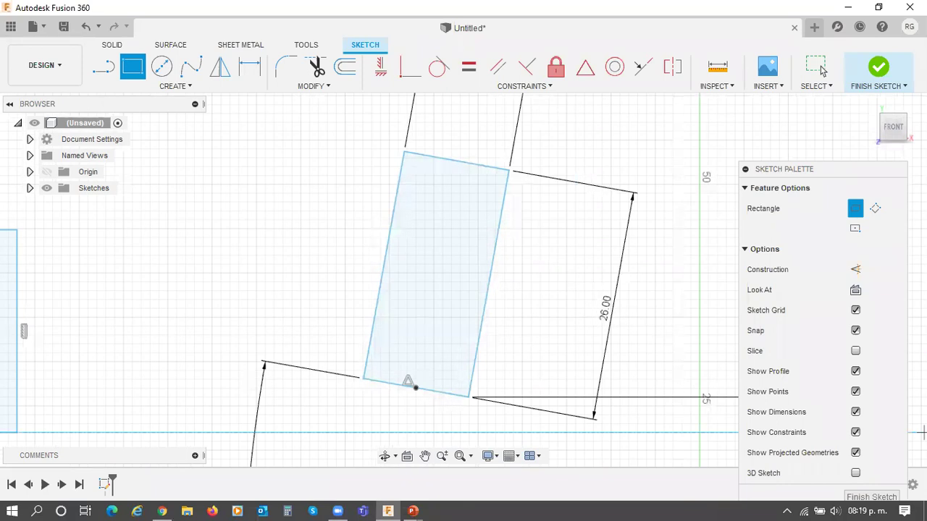
{"action": "left_click", "coordinate": [822, 69]}
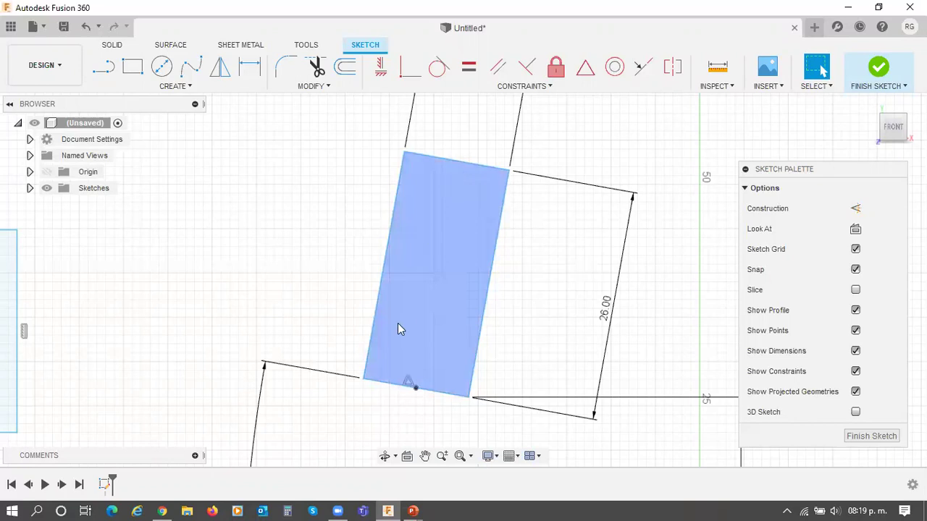
{"action": "left_click", "coordinate": [370, 350]}
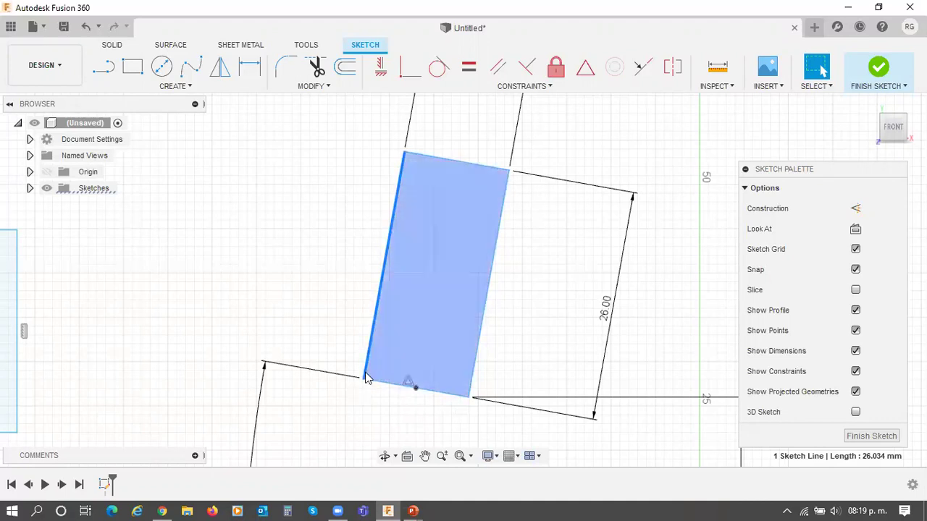
{"action": "left_click_drag", "start_coordinate": [364, 382], "coordinate": [371, 371]}
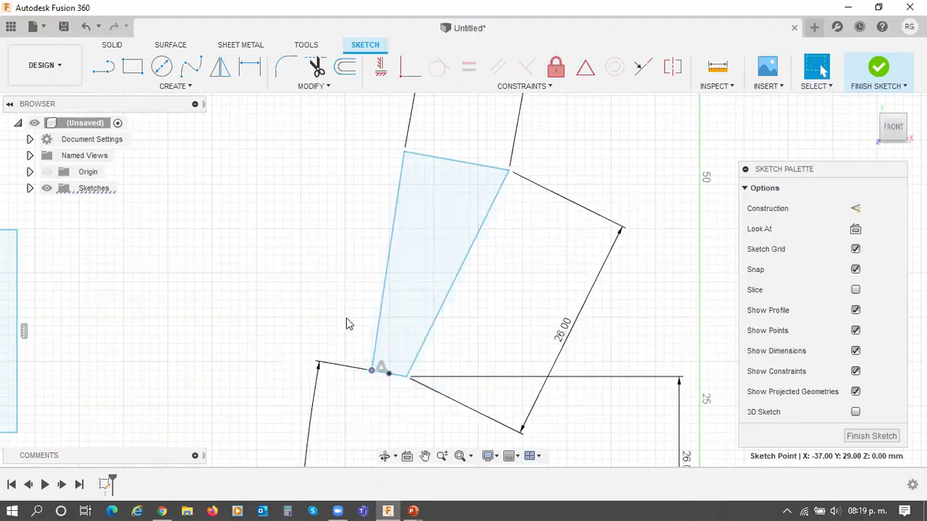
{"action": "scroll", "coordinate": [346, 323], "scroll_direction": "up", "scroll_amount": 1}
{"action": "scroll", "coordinate": [296, 369], "scroll_direction": "up", "scroll_amount": 2}
{"action": "scroll", "coordinate": [287, 364], "scroll_direction": "down", "scroll_amount": 4}
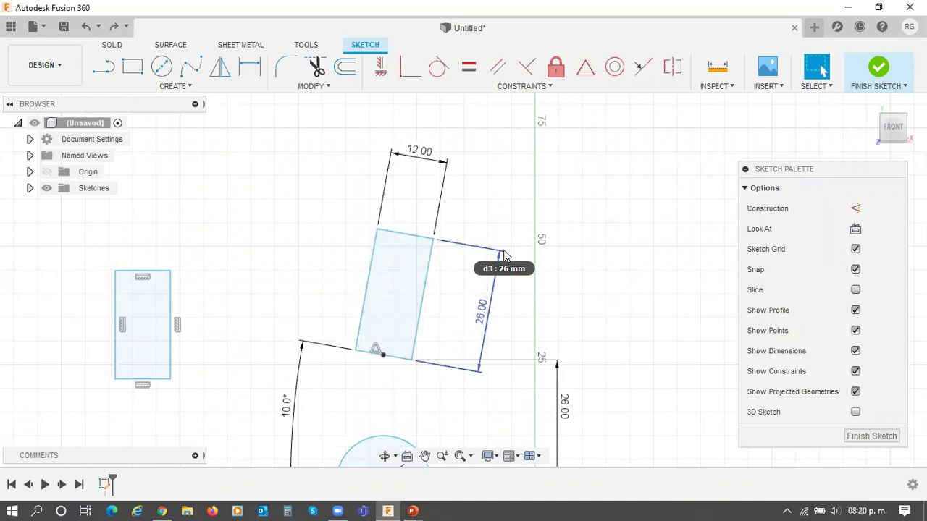
{"action": "left_click", "coordinate": [392, 241]}
{"action": "left_click", "coordinate": [359, 290]}
{"action": "left_click", "coordinate": [423, 277]}
{"action": "left_click", "coordinate": [464, 330]}
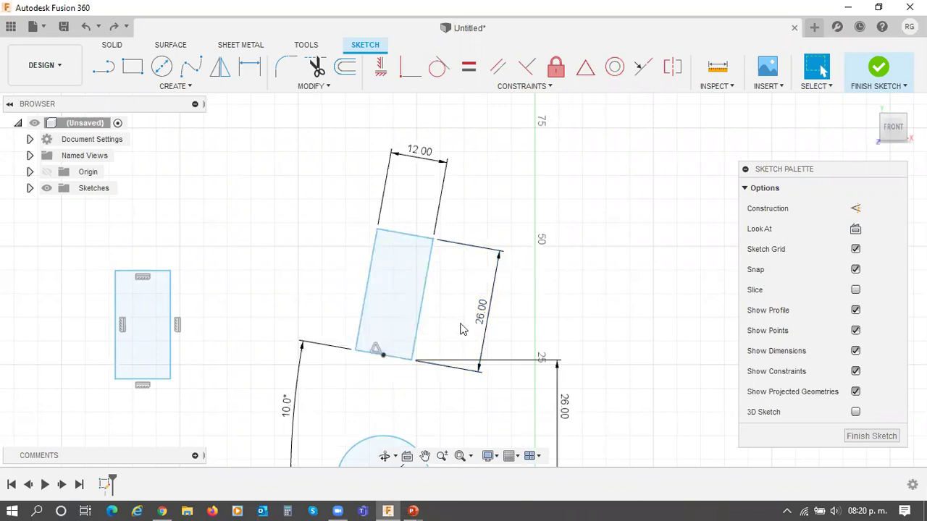
{"action": "left_click", "coordinate": [421, 302]}
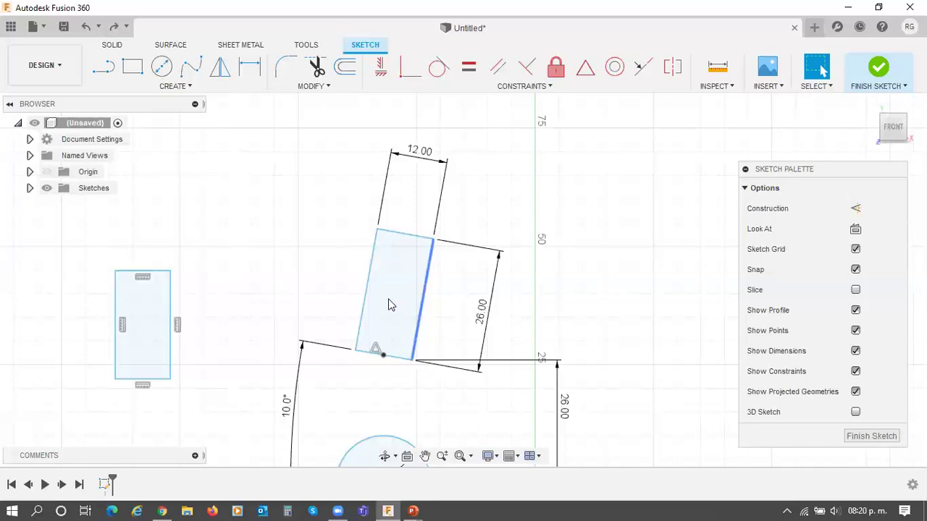
{"action": "left_click", "coordinate": [378, 296]}
{"action": "left_click", "coordinate": [372, 350]}
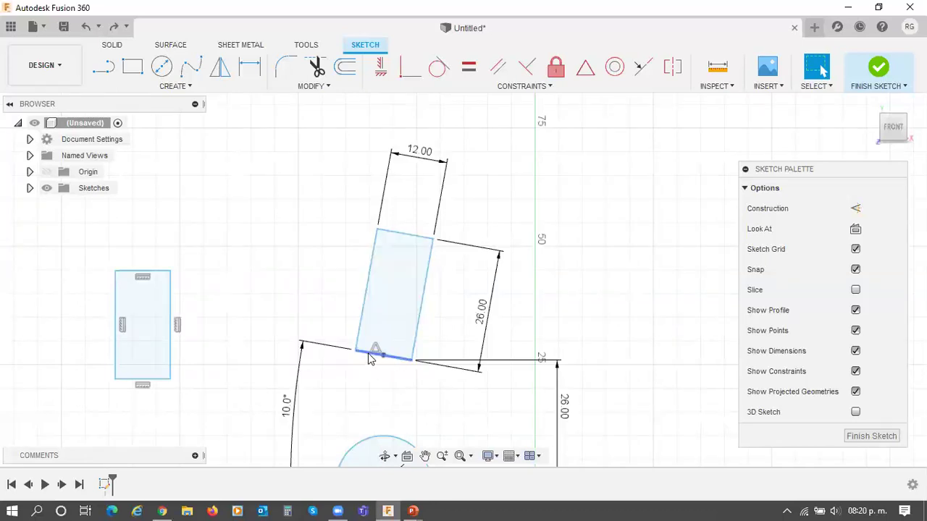
{"action": "left_click", "coordinate": [343, 411]}
{"action": "middle_click_drag", "start_coordinate": [322, 243], "coordinate": [368, 232]}
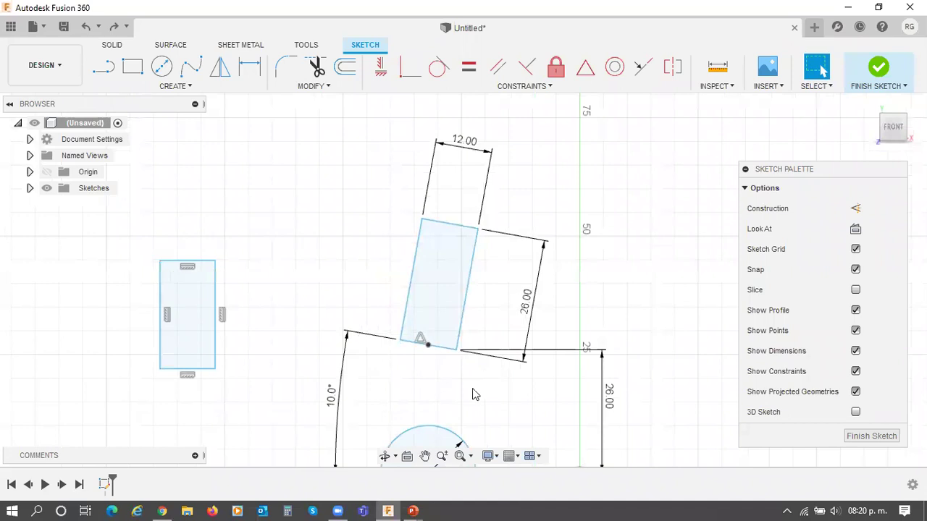
{"action": "scroll", "coordinate": [472, 388], "scroll_direction": "up", "scroll_amount": 1}
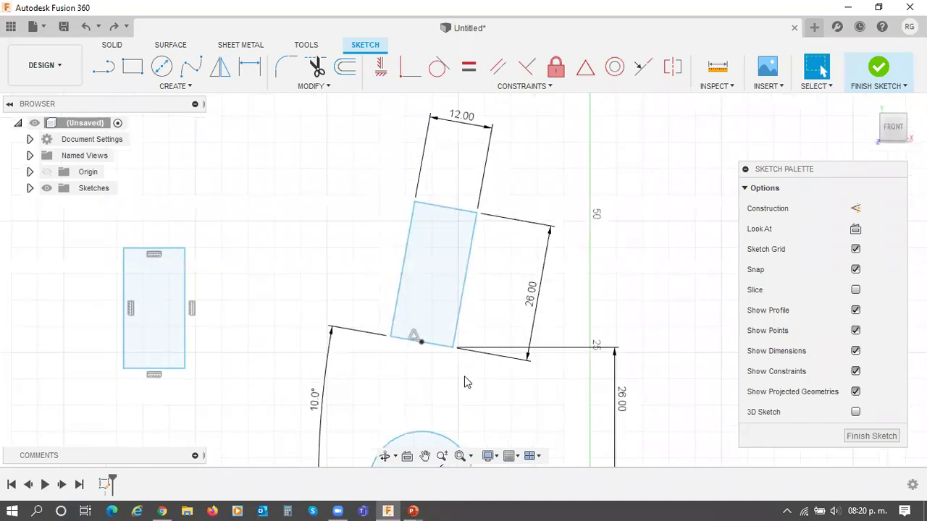
{"action": "scroll", "coordinate": [465, 385], "scroll_direction": "down", "scroll_amount": 1}
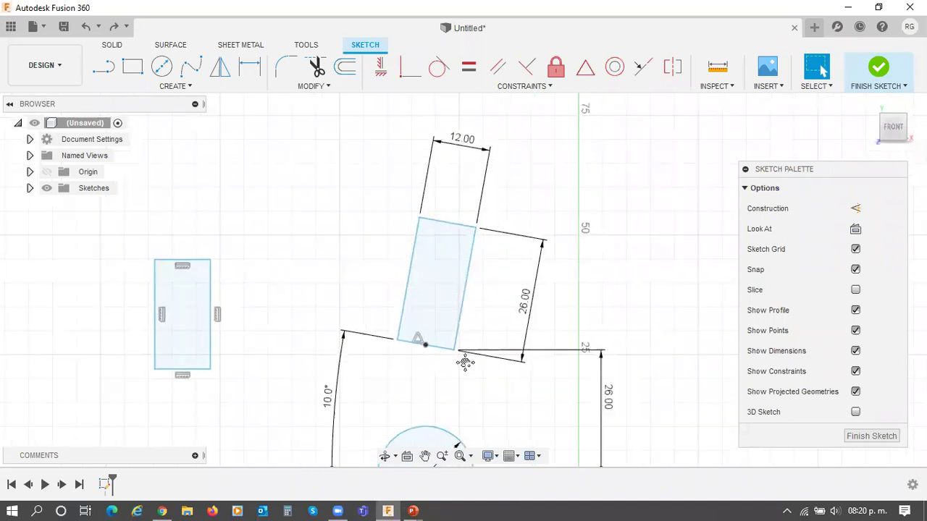
{"action": "scroll", "coordinate": [465, 360], "scroll_direction": "down", "scroll_amount": 2}
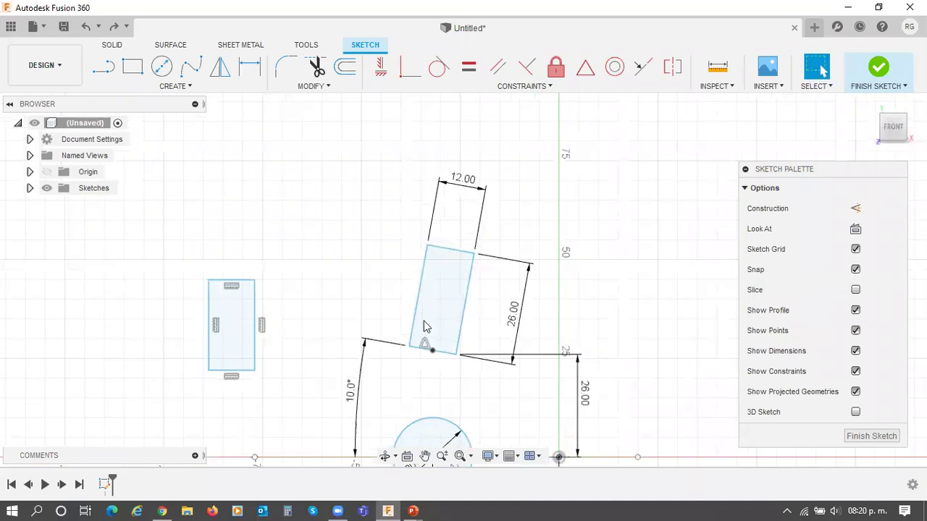
{"action": "scroll", "coordinate": [425, 326], "scroll_direction": "down", "scroll_amount": 1}
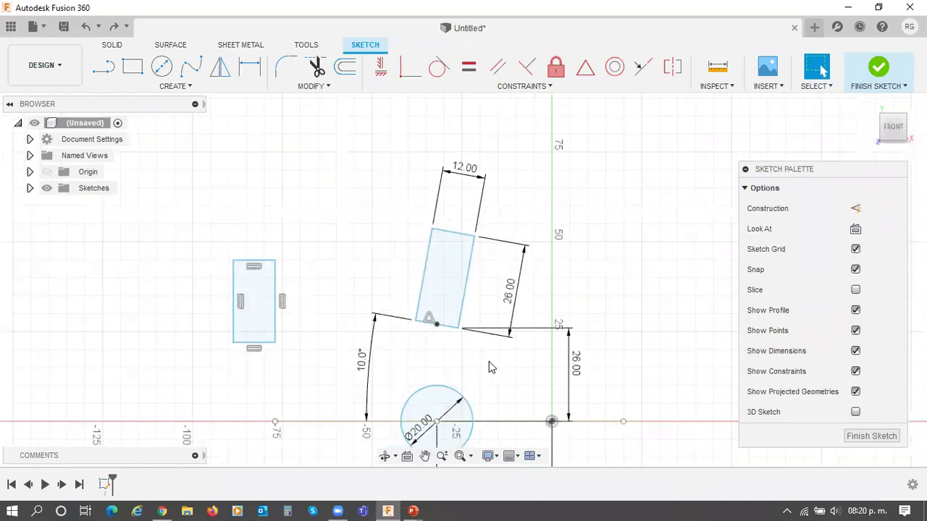
{"action": "left_click", "coordinate": [469, 270]}
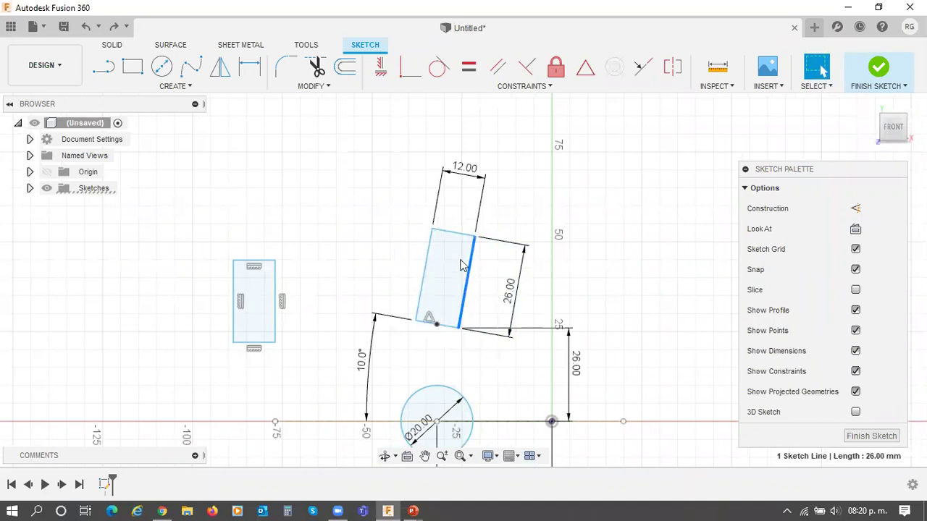
{"action": "left_click", "coordinate": [455, 236]}
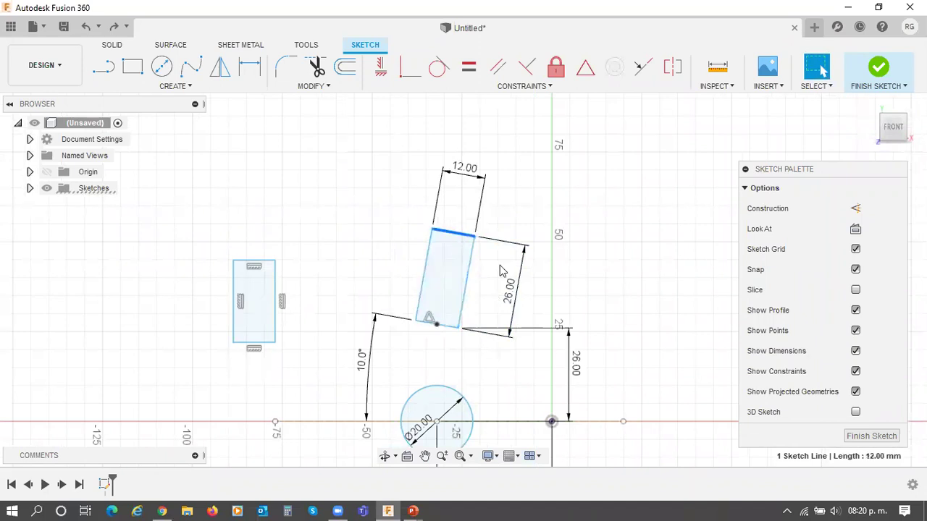
{"action": "left_click", "coordinate": [567, 270]}
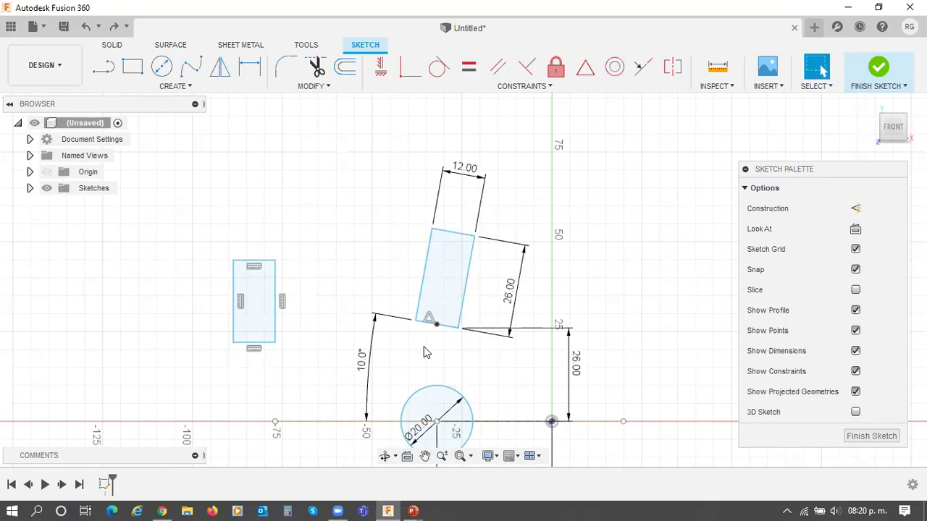
{"action": "scroll", "coordinate": [425, 353], "scroll_direction": "up", "scroll_amount": 4}
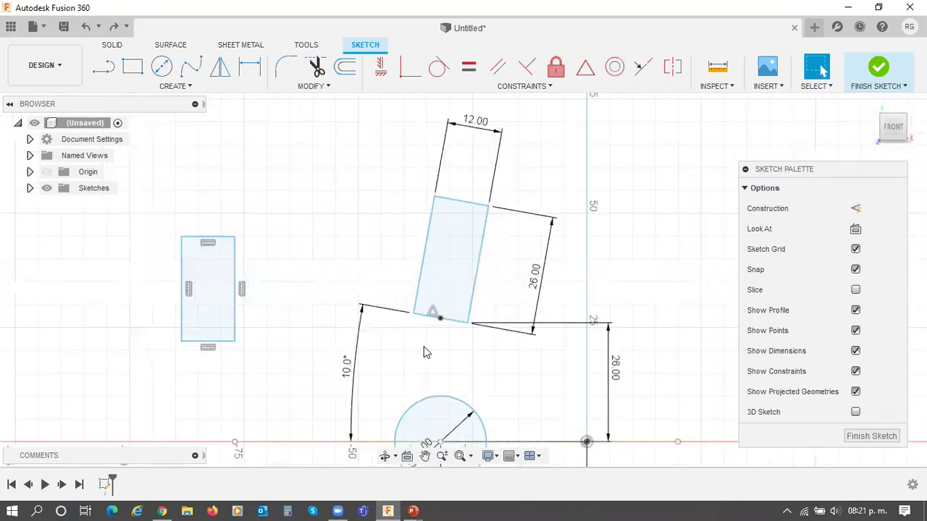
{"action": "scroll", "coordinate": [425, 352], "scroll_direction": "up", "scroll_amount": 1}
{"action": "scroll", "coordinate": [424, 351], "scroll_direction": "up", "scroll_amount": 2}
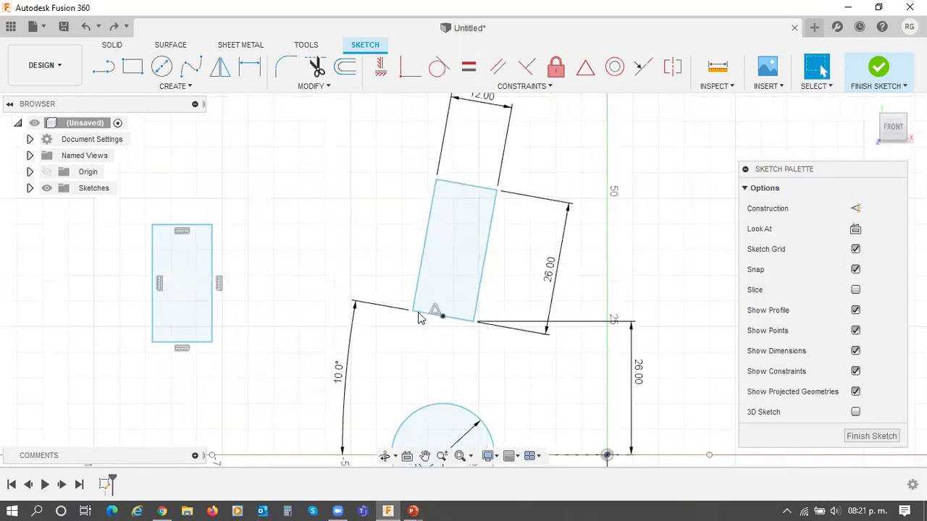
{"action": "scroll", "coordinate": [422, 312], "scroll_direction": "up", "scroll_amount": 1}
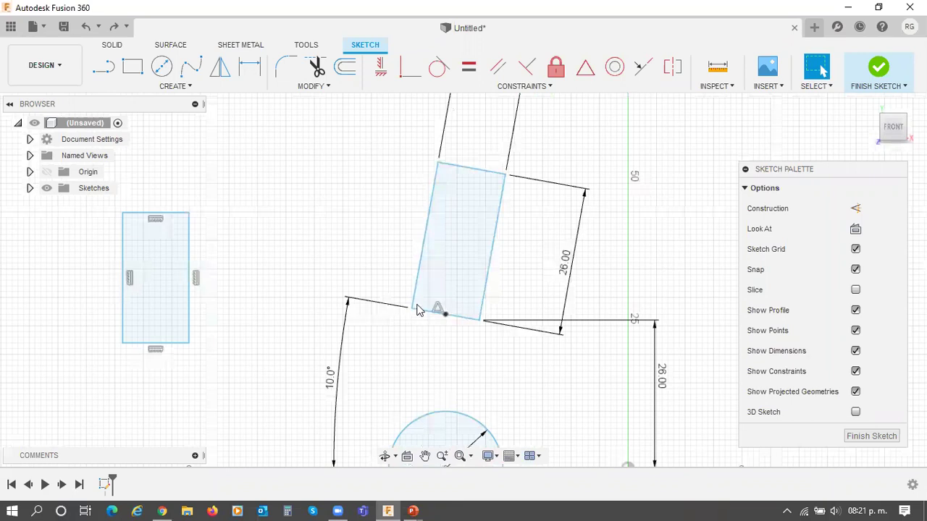
{"action": "scroll", "coordinate": [414, 304], "scroll_direction": "up", "scroll_amount": 1}
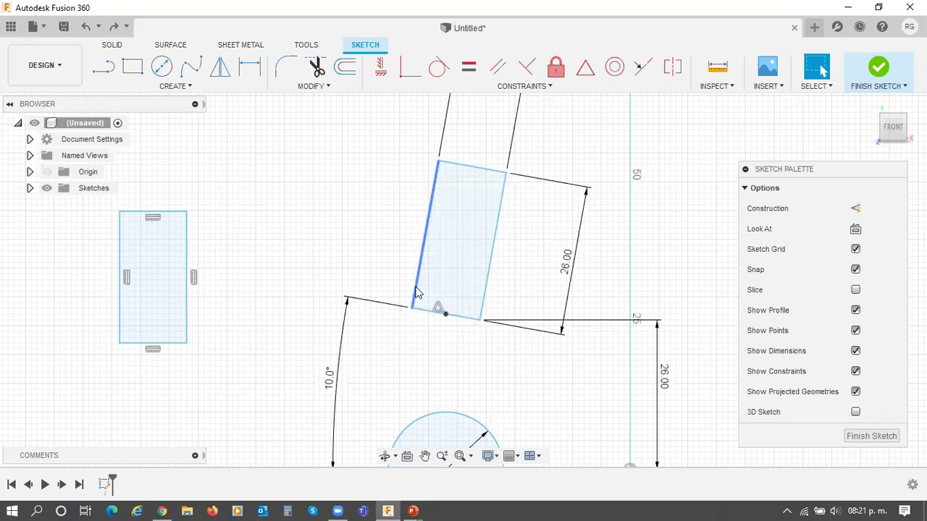
{"action": "scroll", "coordinate": [417, 289], "scroll_direction": "up", "scroll_amount": 1}
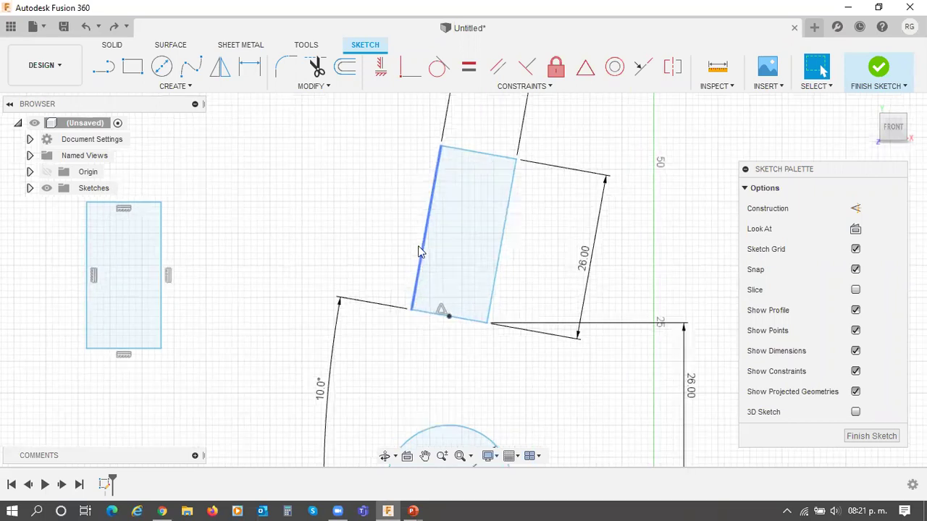
{"action": "left_click", "coordinate": [427, 214]}
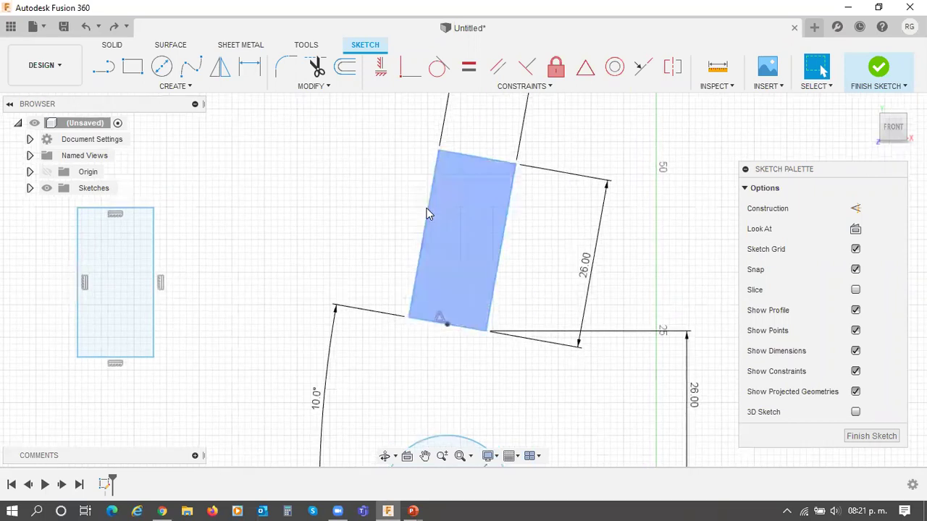
{"action": "scroll", "coordinate": [426, 212], "scroll_direction": "down", "scroll_amount": 1}
{"action": "left_click", "coordinate": [406, 226]}
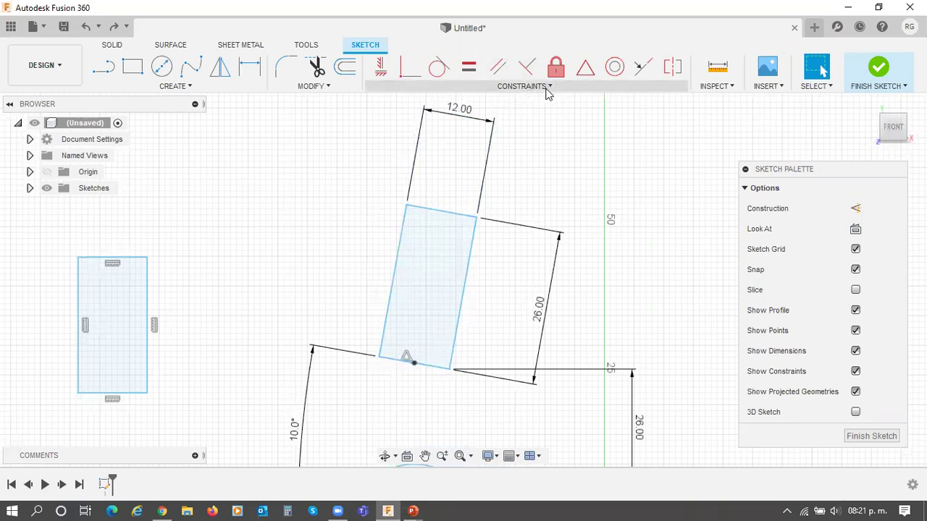
Step: Make the tilted rectangle's left edge perpendicular to its top edge
{"action": "left_click", "coordinate": [398, 185]}
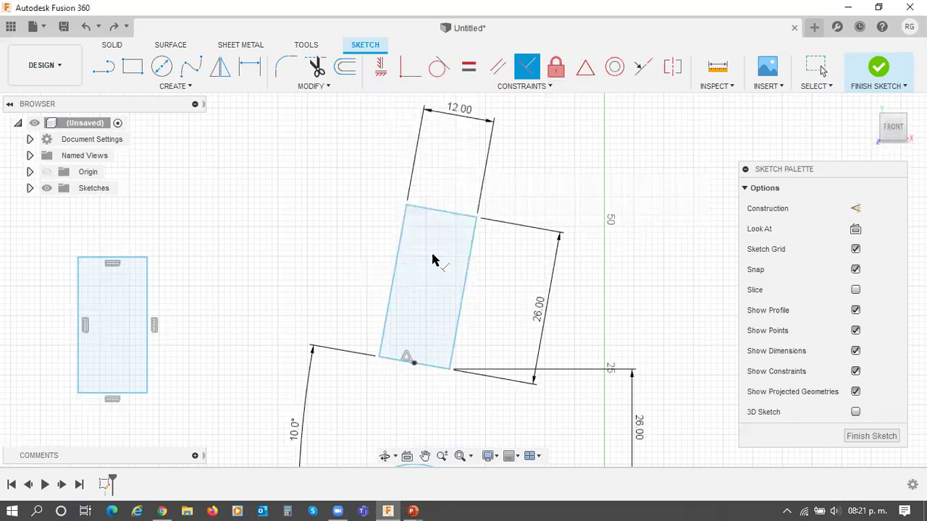
{"action": "left_click", "coordinate": [427, 212]}
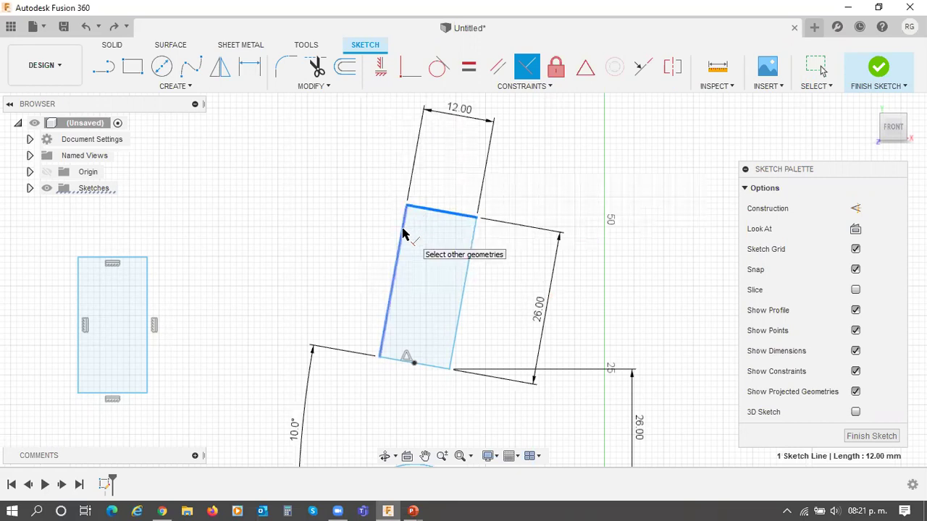
{"action": "left_click", "coordinate": [402, 232]}
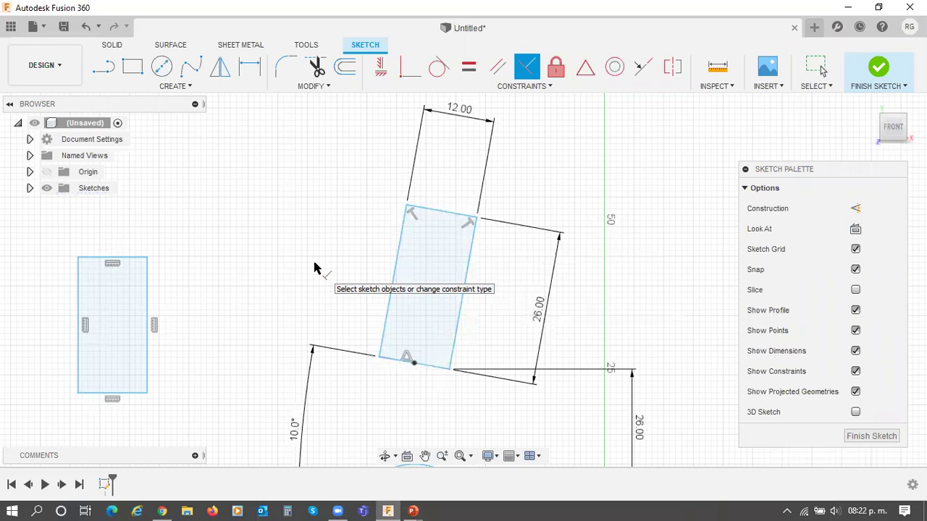
Step: Try making the right edge perpendicular to the bottom edge, triggering an over-constrained error
{"action": "left_click", "coordinate": [441, 215]}
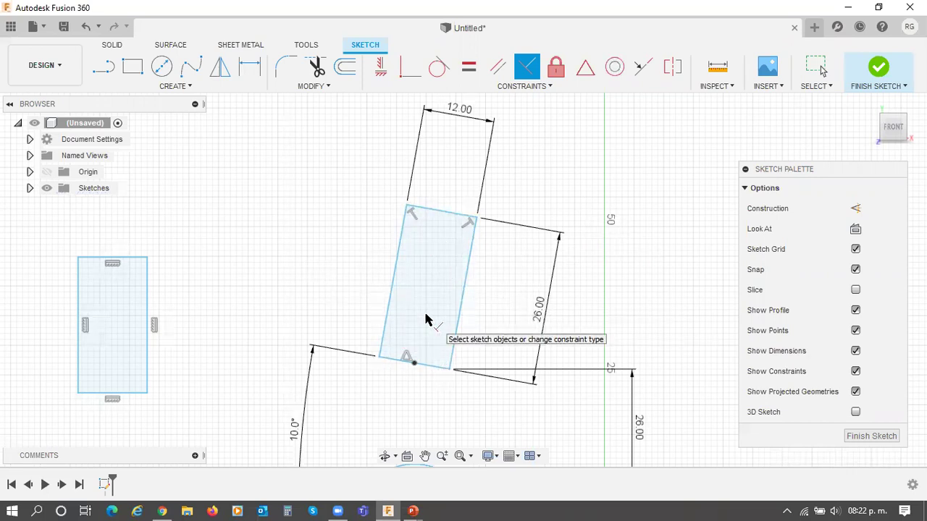
{"action": "left_click", "coordinate": [388, 359]}
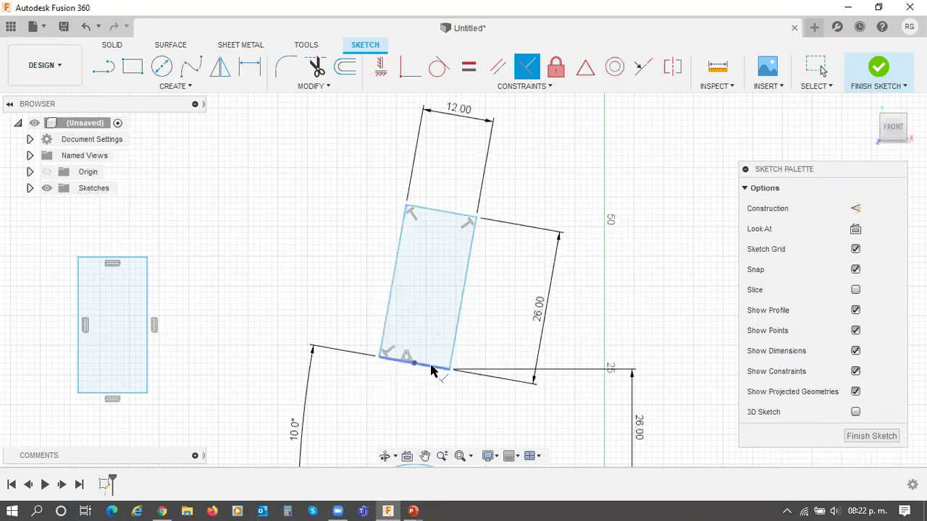
{"action": "left_click", "coordinate": [451, 360]}
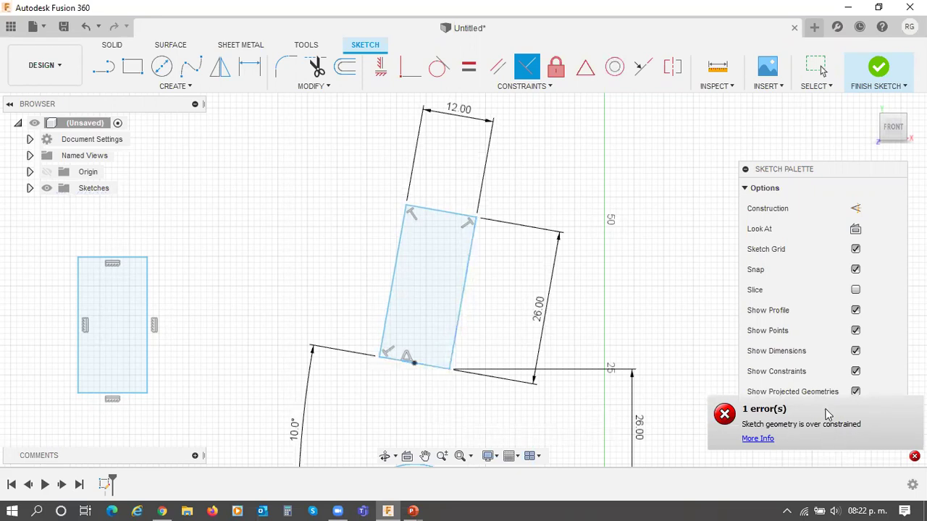
Step: Open the over-constrained sketch error details, then close the Error dialog
{"action": "left_click", "coordinate": [913, 455]}
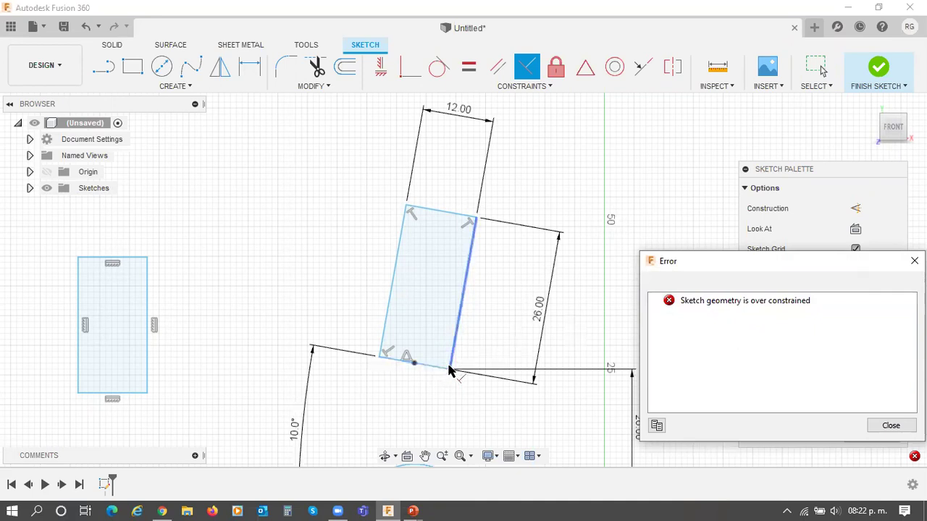
{"action": "left_click", "coordinate": [892, 426]}
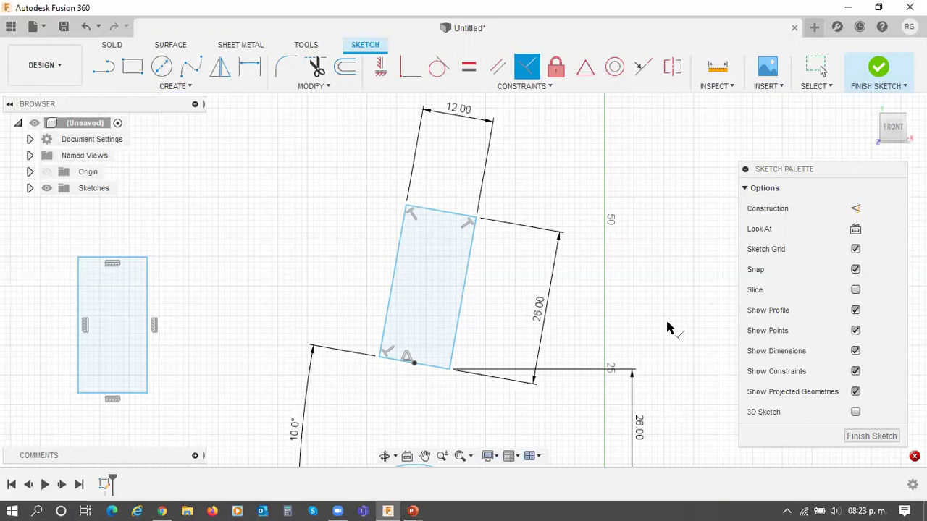
Step: Finish the sketch containing the circle and tilted rectangle
{"action": "left_click", "coordinate": [879, 69]}
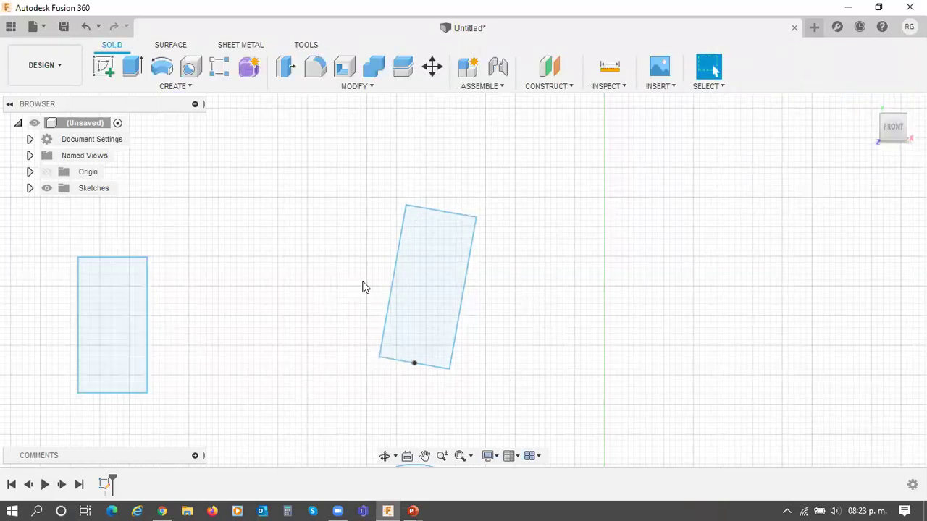
{"action": "scroll", "coordinate": [463, 282], "scroll_direction": "up", "scroll_amount": 1}
{"action": "scroll", "coordinate": [435, 279], "scroll_direction": "down", "scroll_amount": 5}
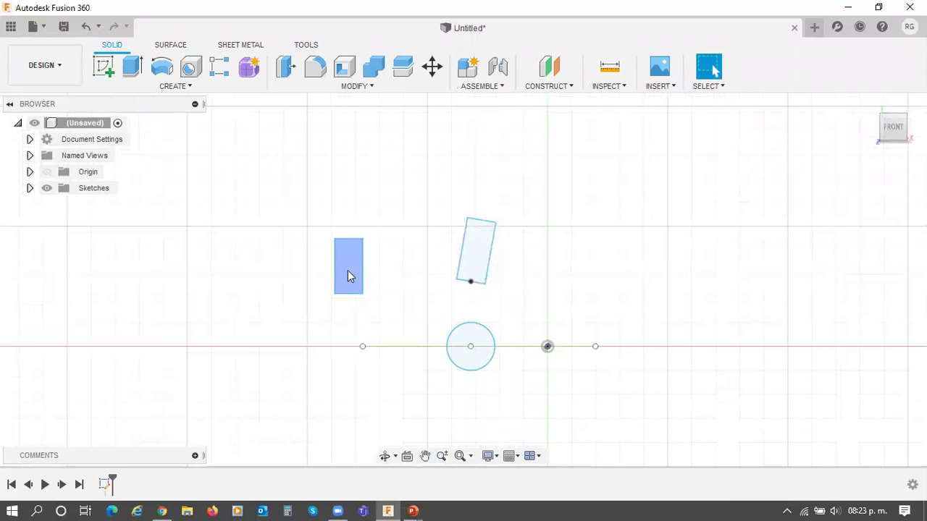
Step: Reopen Sketch1 from the timeline, finish it again, and return to the 3D home view
{"action": "left_click", "coordinate": [105, 485]}
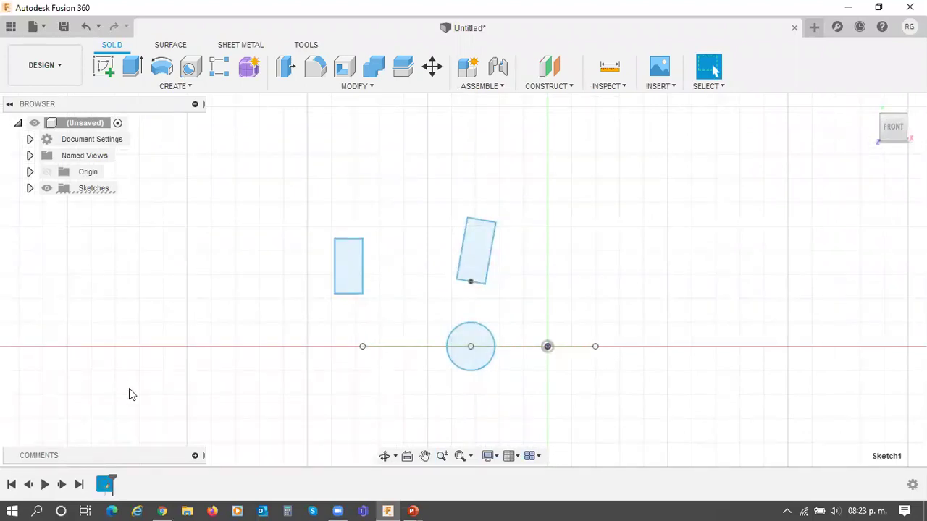
{"action": "double_click", "coordinate": [107, 487]}
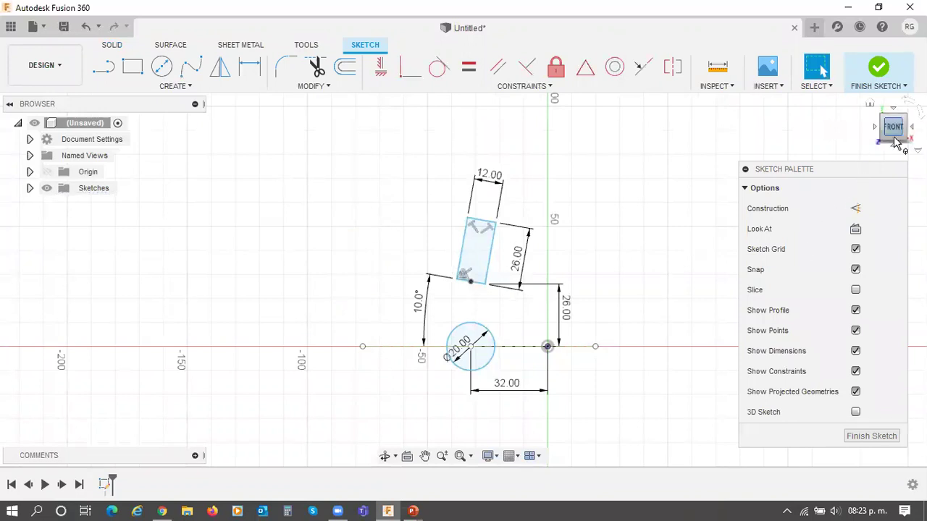
{"action": "left_click", "coordinate": [879, 69]}
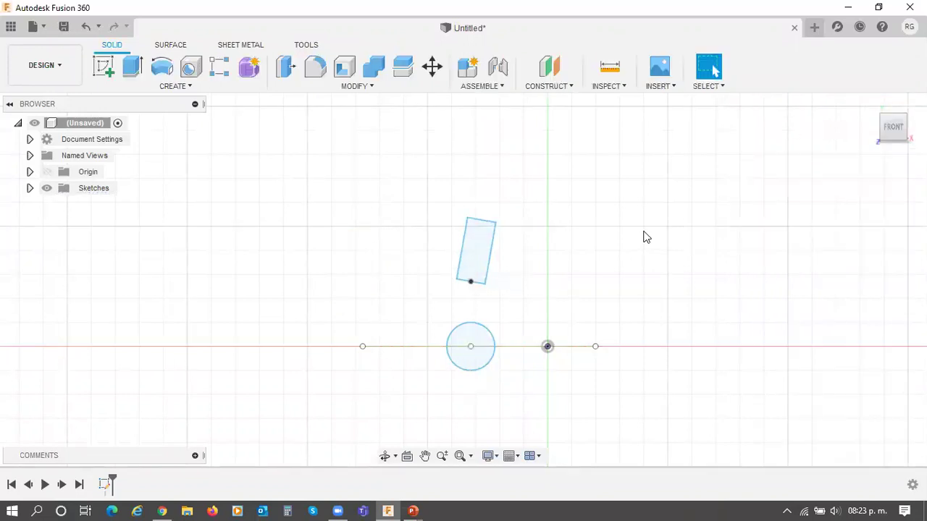
{"action": "left_click", "coordinate": [871, 106]}
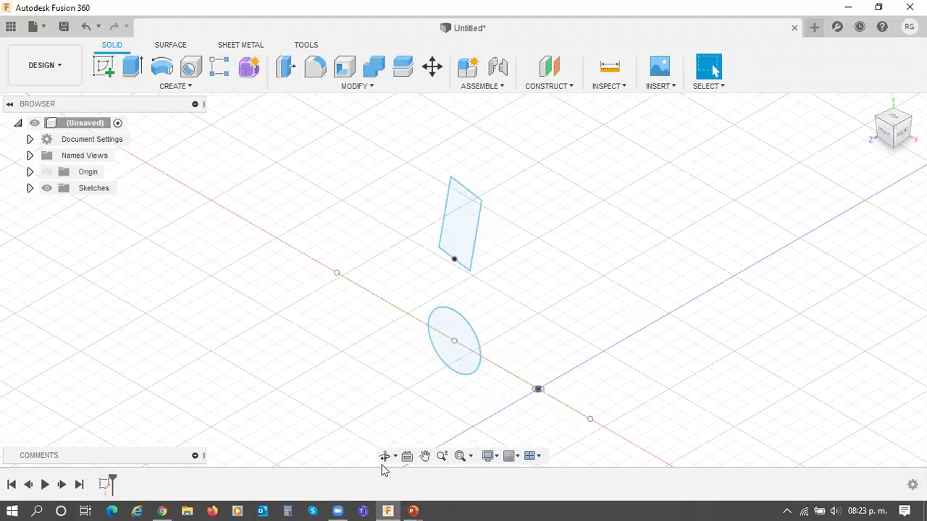
{"action": "key", "text": "alt+Tab"}
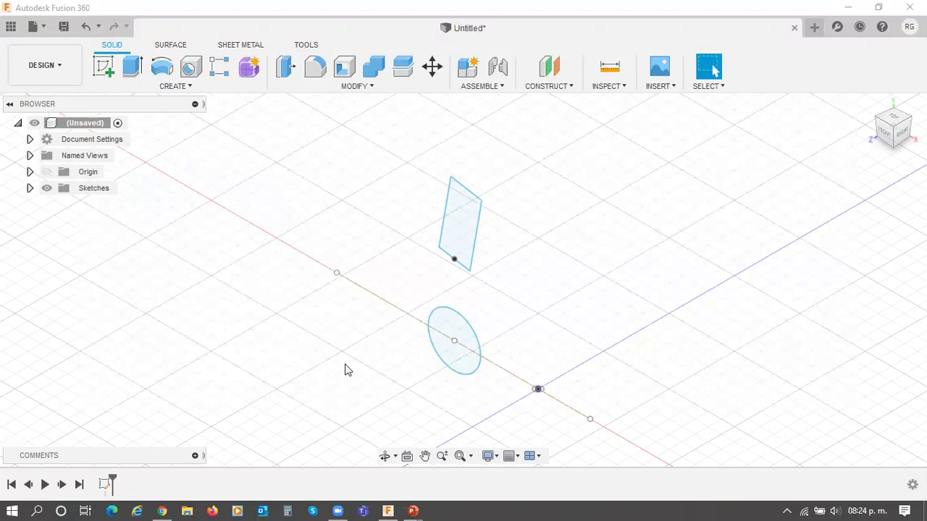
{"action": "key", "text": "alt+Tab"}
{"action": "key", "text": "alt+Tab"}
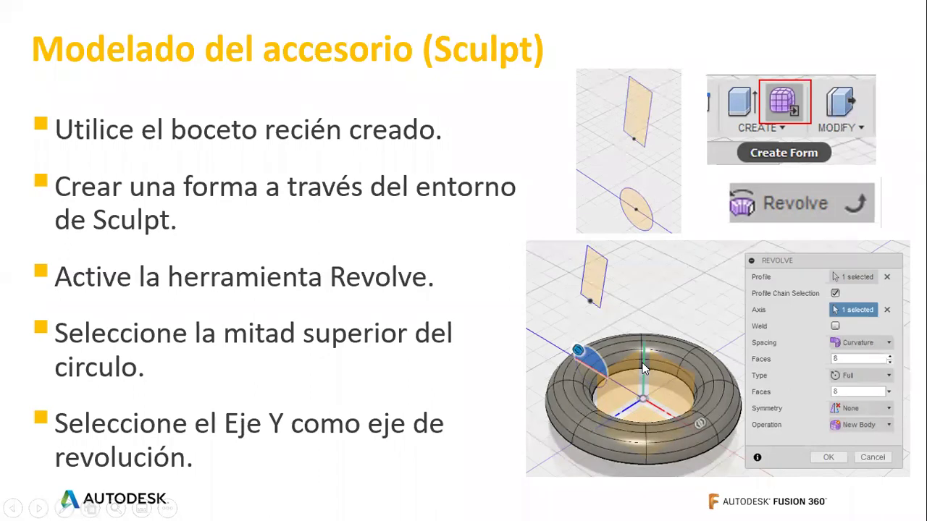
{"action": "key", "text": "alt+Tab"}
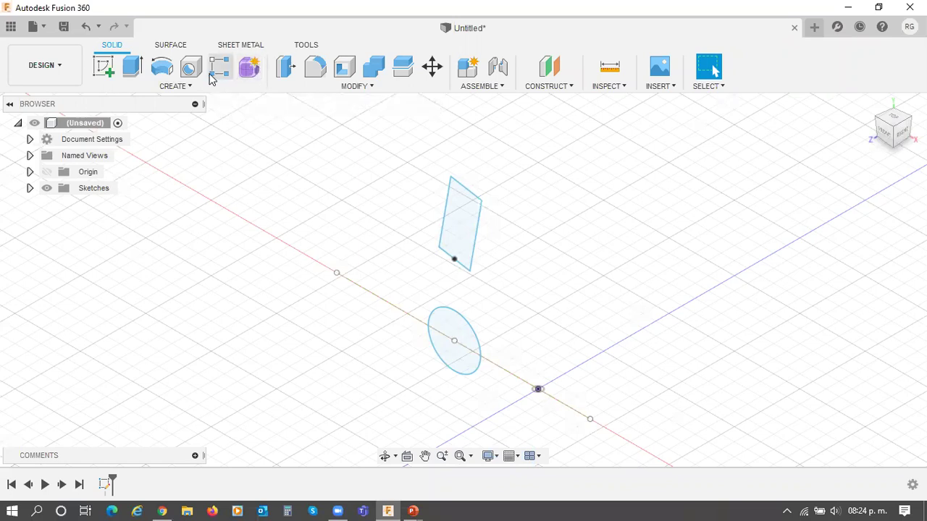
Step: Choose Create Form from the Solid tab's CREATE menu to enter the Form environment
{"action": "left_click", "coordinate": [184, 88]}
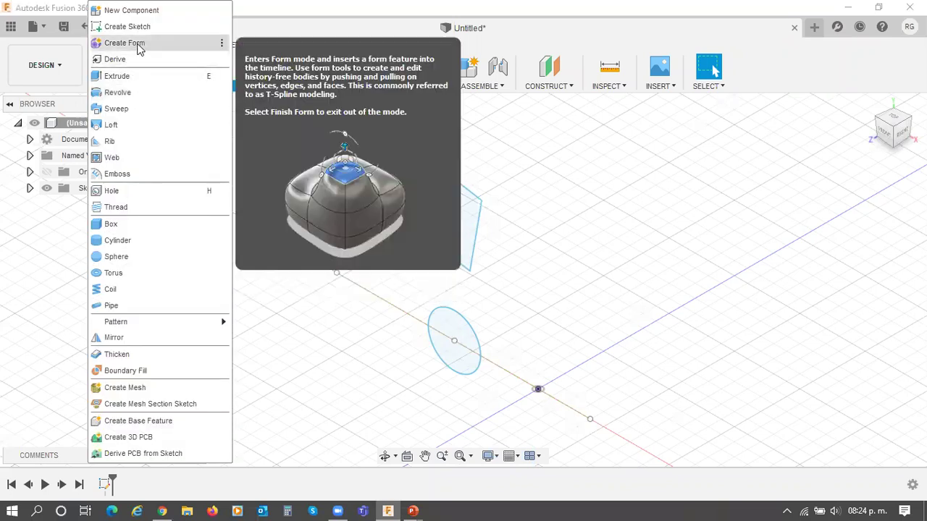
{"action": "left_click", "coordinate": [138, 44]}
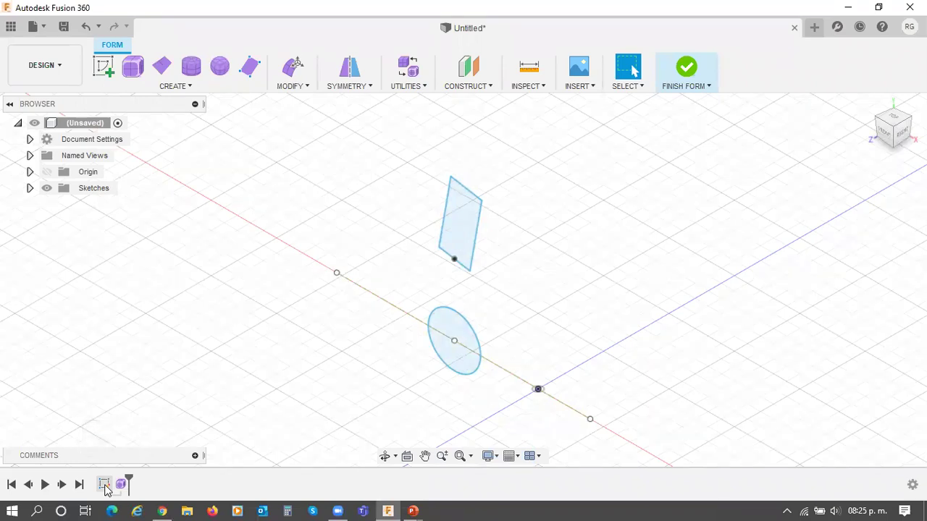
Step: Start a T-spline Revolve from the Form CREATE menu, with Full type and New Body
{"action": "left_click", "coordinate": [150, 88]}
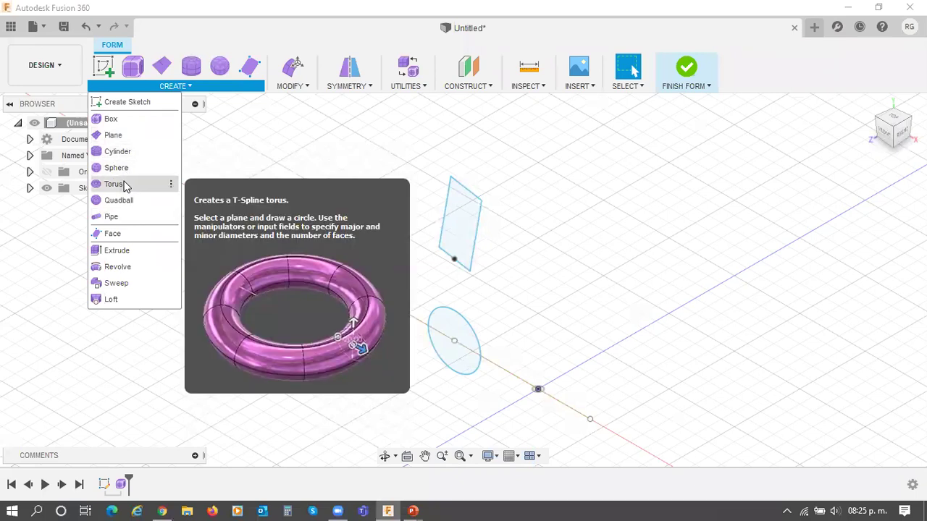
{"action": "left_click", "coordinate": [171, 87]}
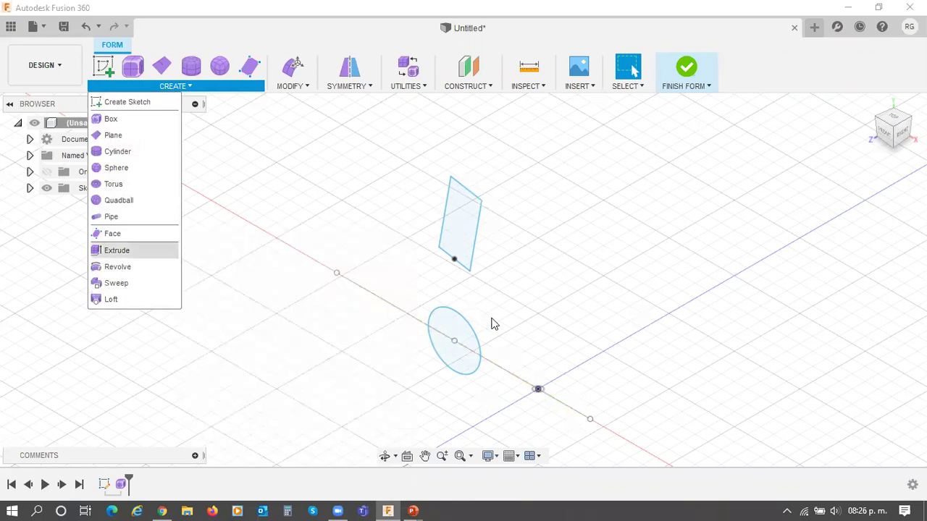
{"action": "left_click", "coordinate": [537, 389]}
{"action": "left_click", "coordinate": [117, 268]}
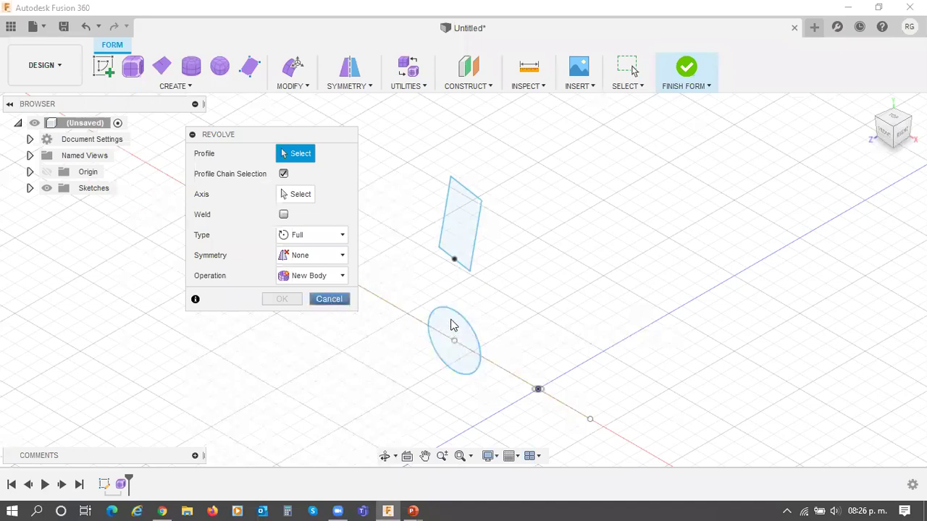
Step: Press Esc to exit the T-spline Revolve without creating a body
{"action": "key", "text": "Escape"}
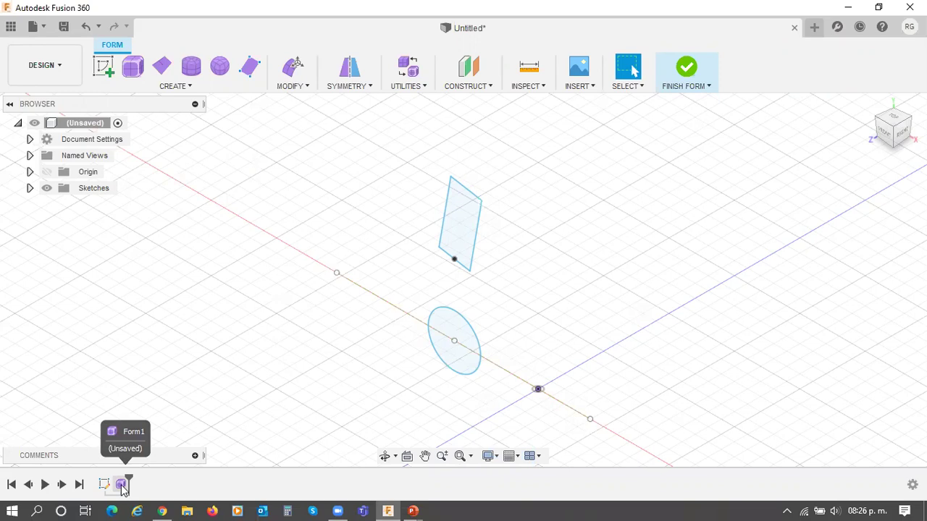
Step: Leave the form, edit Sketch1, and turn its horizontal origin construction line into a normal line
{"action": "left_click", "coordinate": [686, 71]}
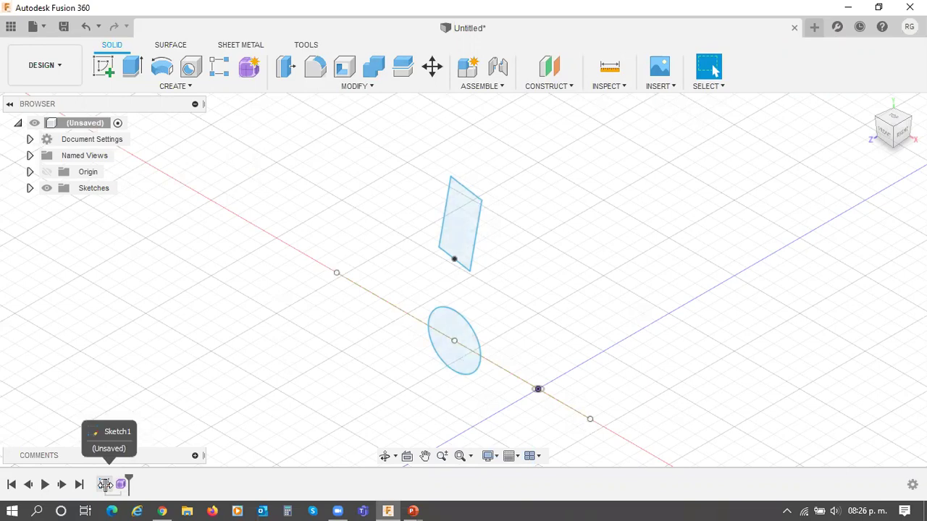
{"action": "left_click", "coordinate": [105, 484]}
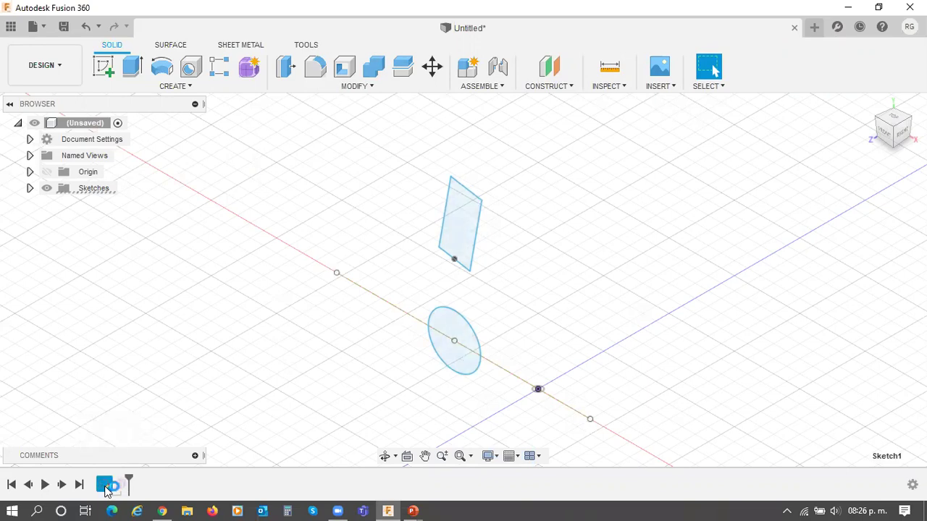
{"action": "left_click", "coordinate": [324, 361]}
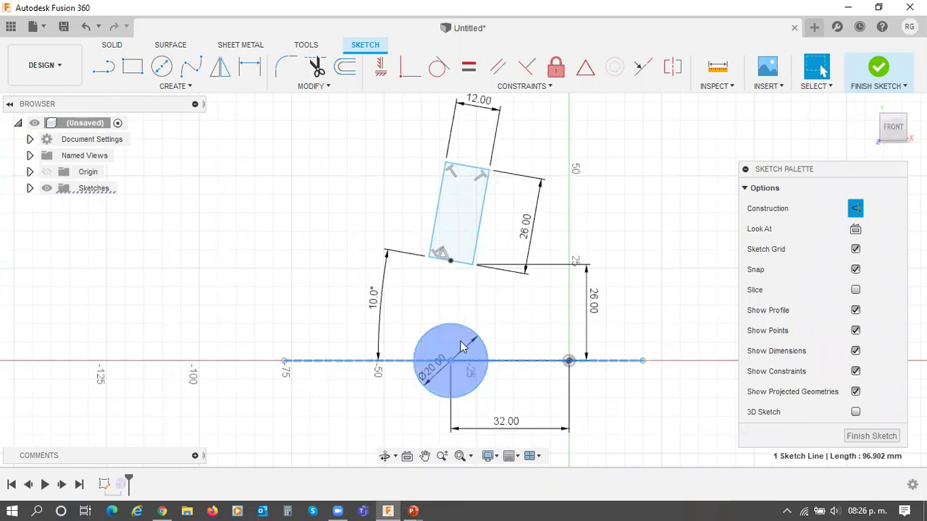
{"action": "left_click", "coordinate": [855, 210]}
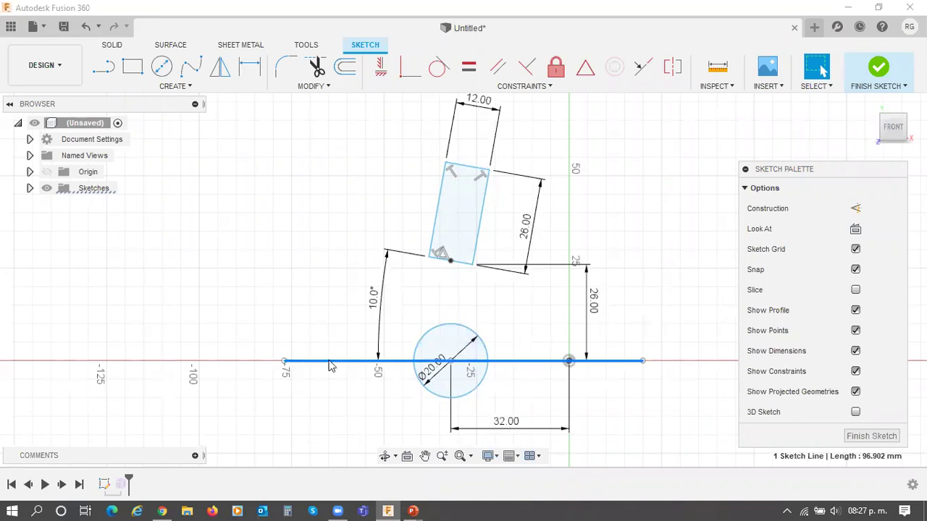
{"action": "left_click", "coordinate": [103, 485]}
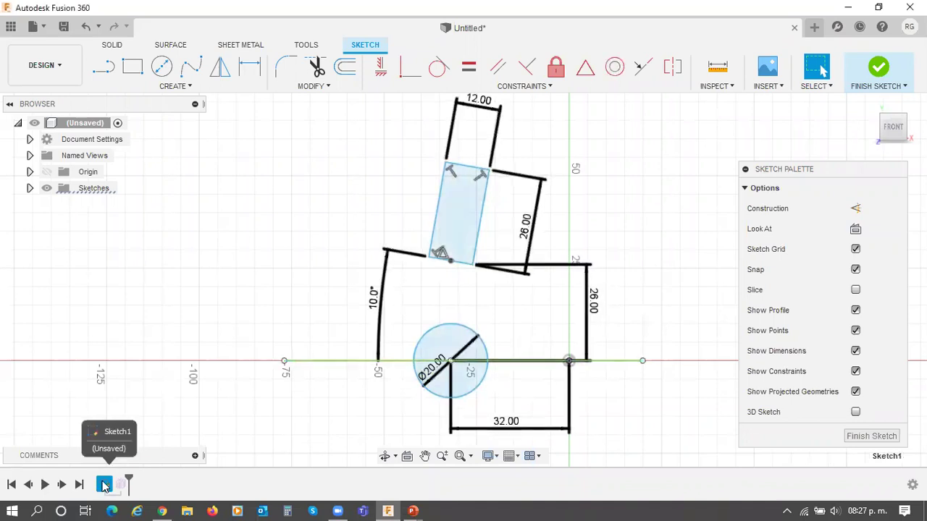
{"action": "left_click", "coordinate": [326, 362]}
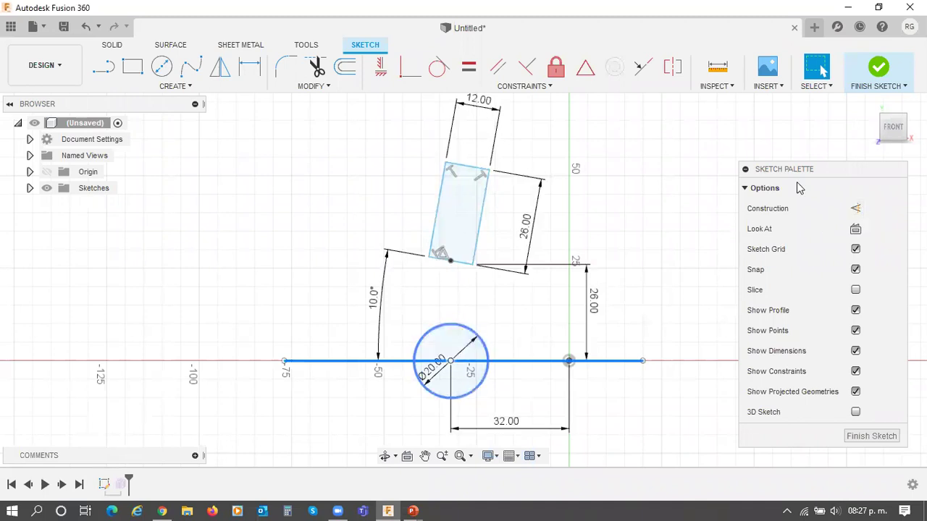
{"action": "left_click", "coordinate": [877, 70]}
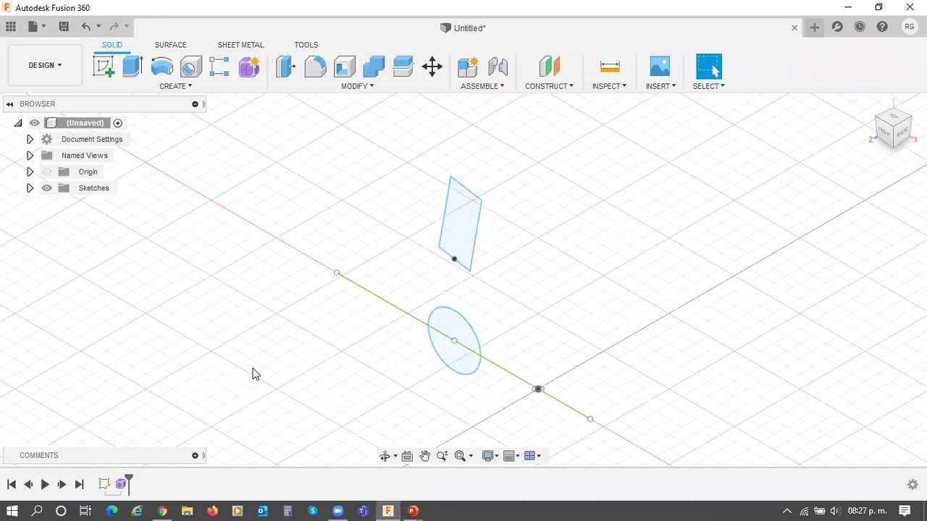
Step: Reopen Form1 and try a Revolve with the circle's upper half and parallelogram as profiles, then cancel
{"action": "double_click", "coordinate": [123, 485]}
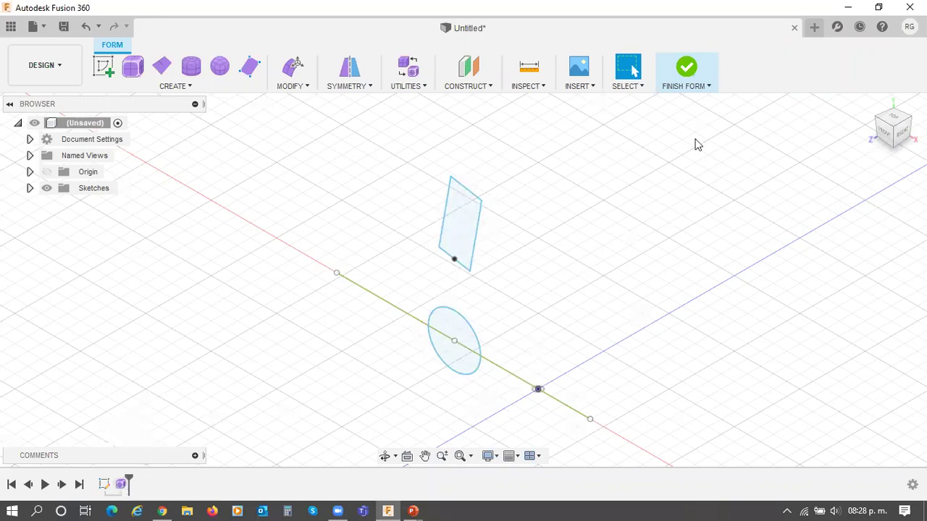
{"action": "left_click", "coordinate": [174, 87]}
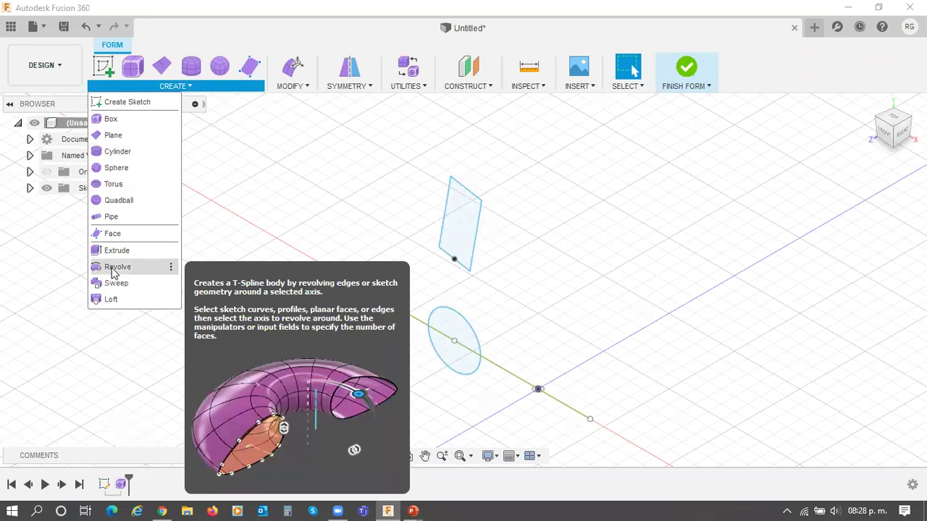
{"action": "left_click", "coordinate": [116, 267]}
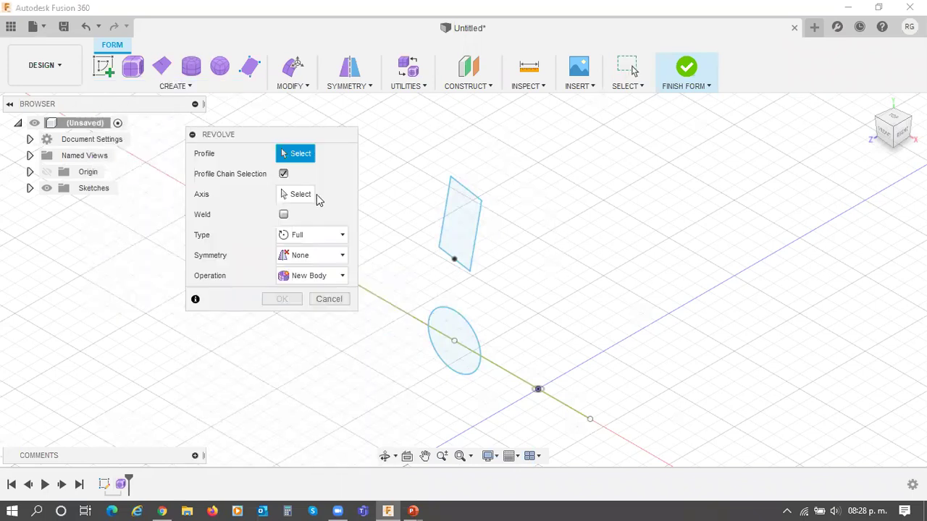
{"action": "left_click", "coordinate": [456, 332]}
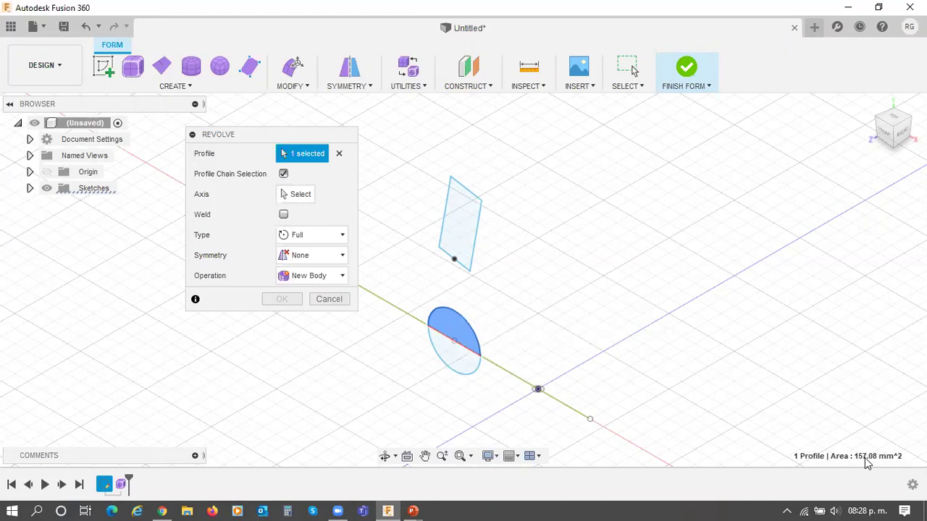
{"action": "left_click", "coordinate": [467, 233]}
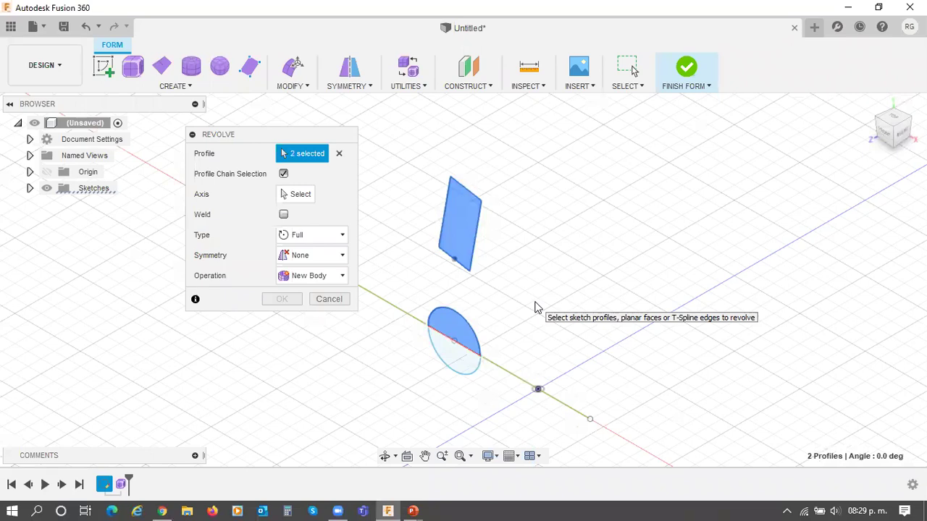
{"action": "key", "text": "Escape"}
Step: Revolve the circle's upper half around the Y axis, previewing an 8-by-8-face torus
{"action": "left_click", "coordinate": [461, 337]}
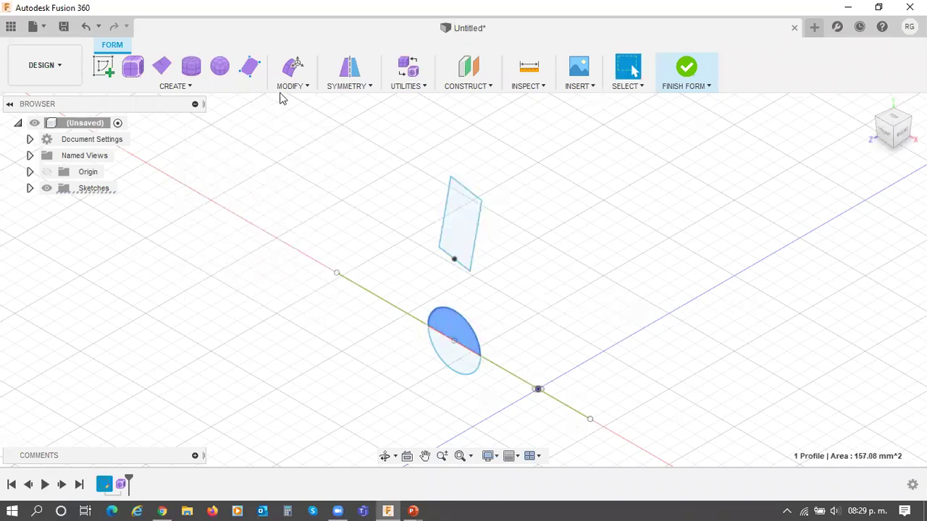
{"action": "left_click", "coordinate": [181, 92]}
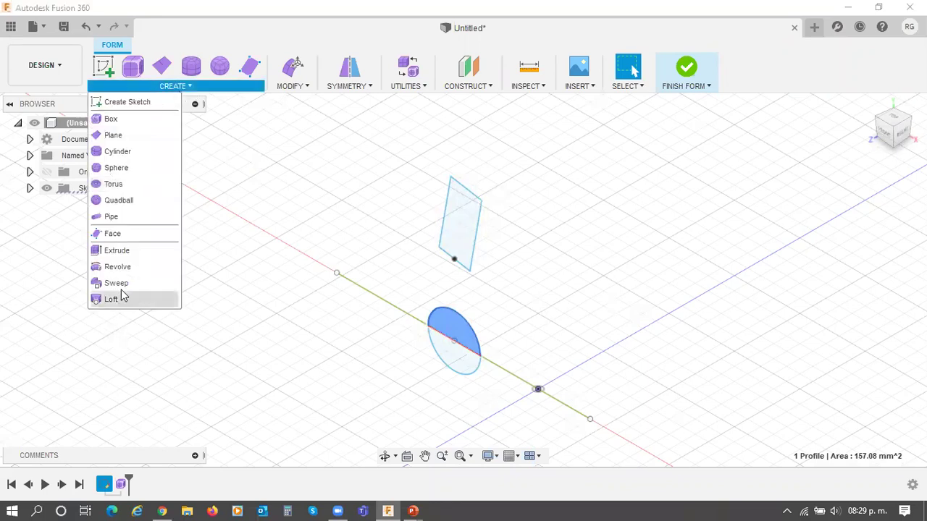
{"action": "left_click", "coordinate": [118, 268]}
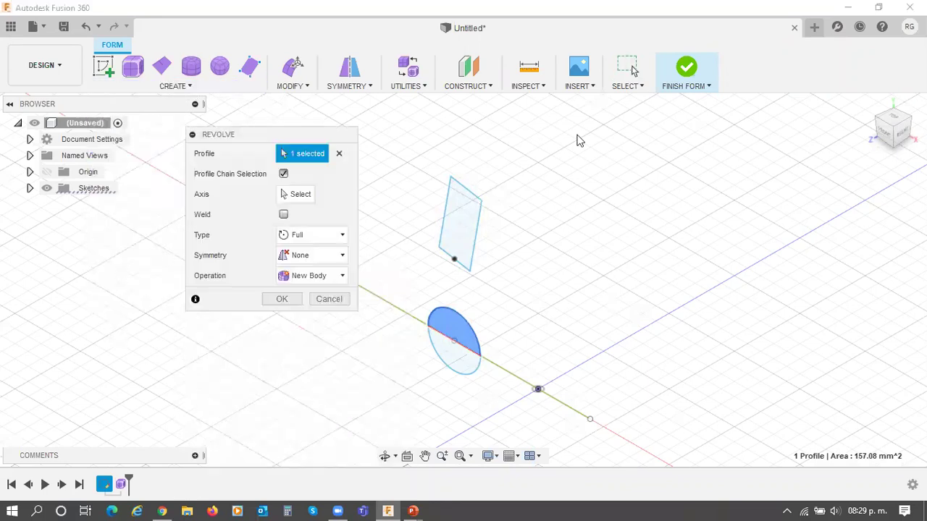
{"action": "left_click", "coordinate": [456, 329]}
{"action": "left_click", "coordinate": [456, 335]}
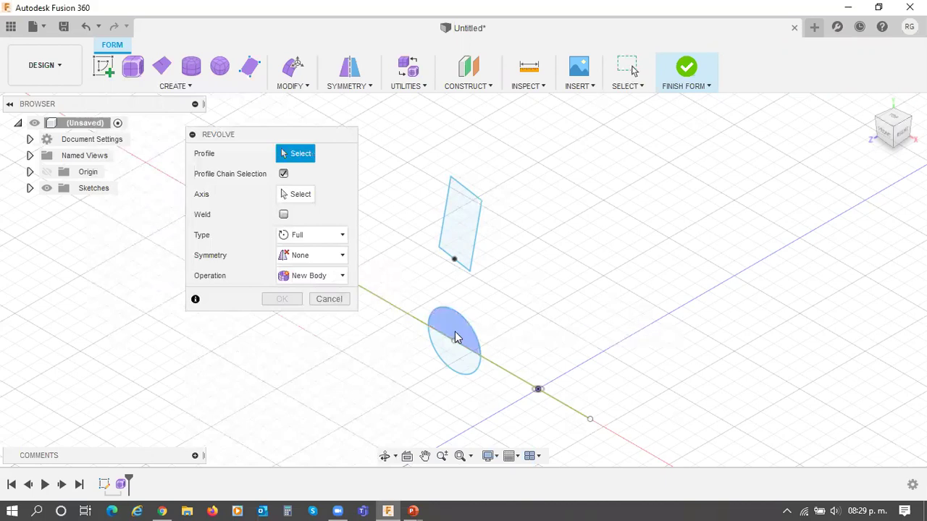
{"action": "left_click", "coordinate": [181, 88]}
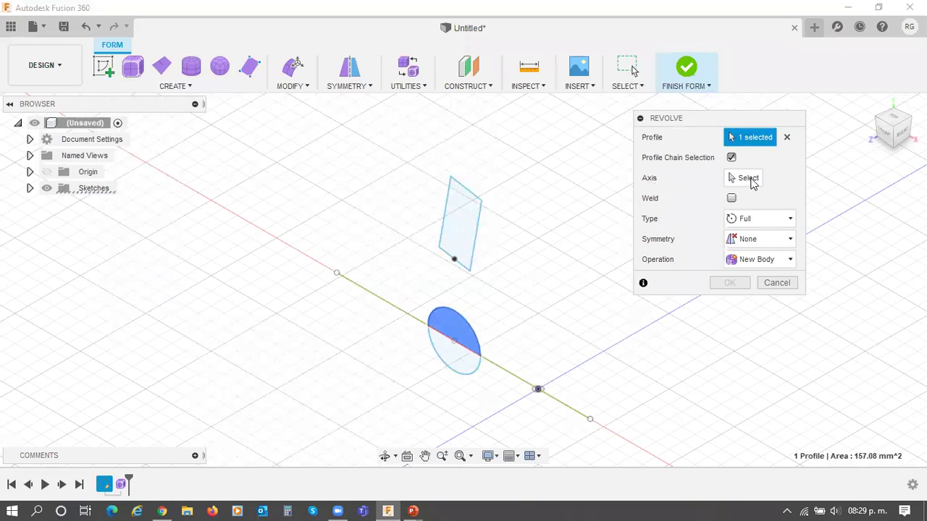
{"action": "middle_click_drag", "start_coordinate": [572, 385], "coordinate": [505, 384]}
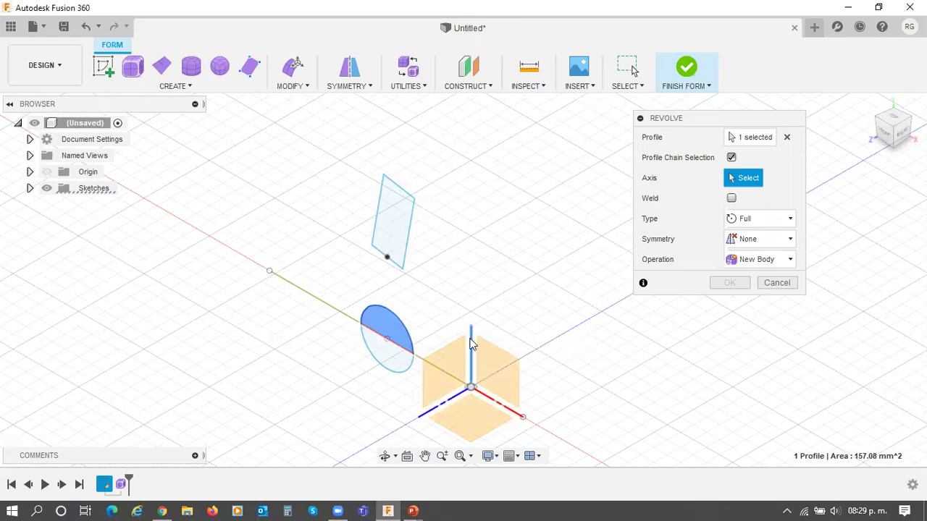
{"action": "left_click", "coordinate": [471, 344]}
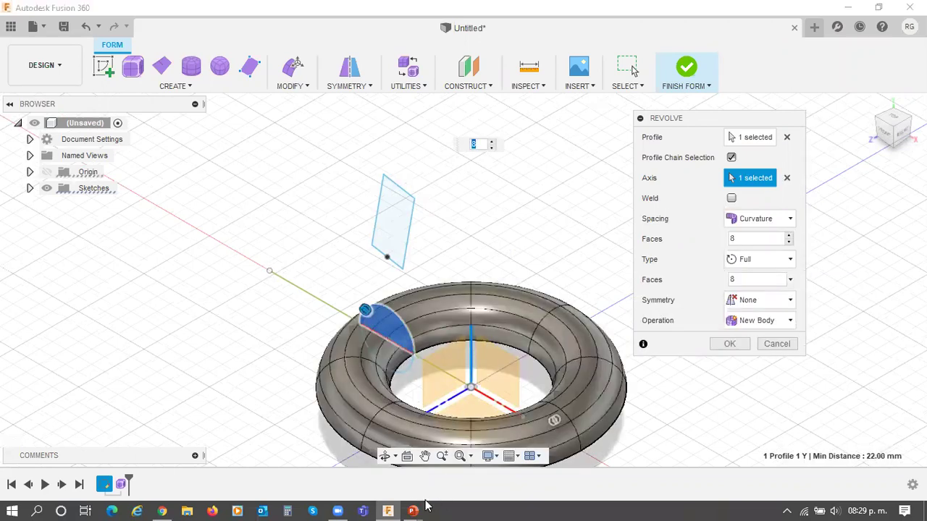
{"action": "mouse_move", "coordinate": [412, 506]}
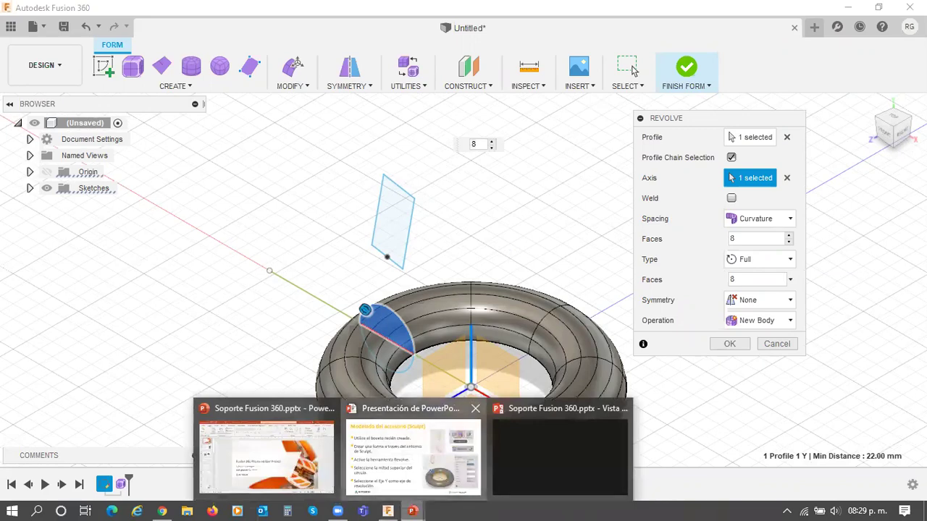
{"action": "left_click", "coordinate": [413, 452]}
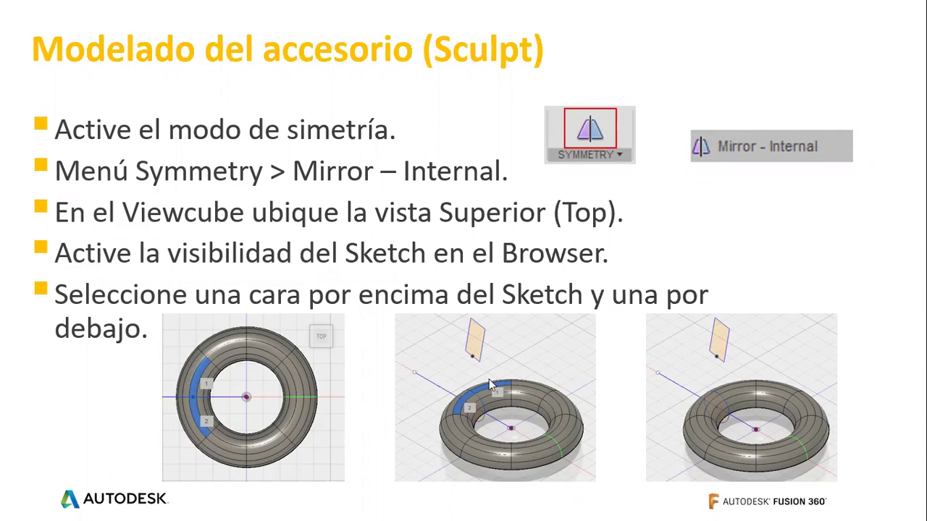
{"action": "key", "text": "alt+Tab"}
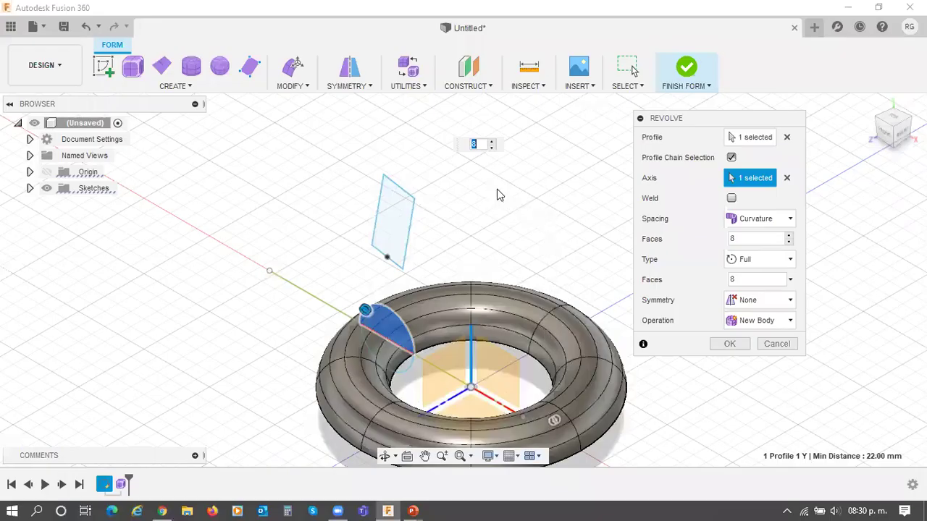
Step: Inspect the torus preview from front and orbited angles, return Home, and confirm the revolve
{"action": "left_click", "coordinate": [876, 134]}
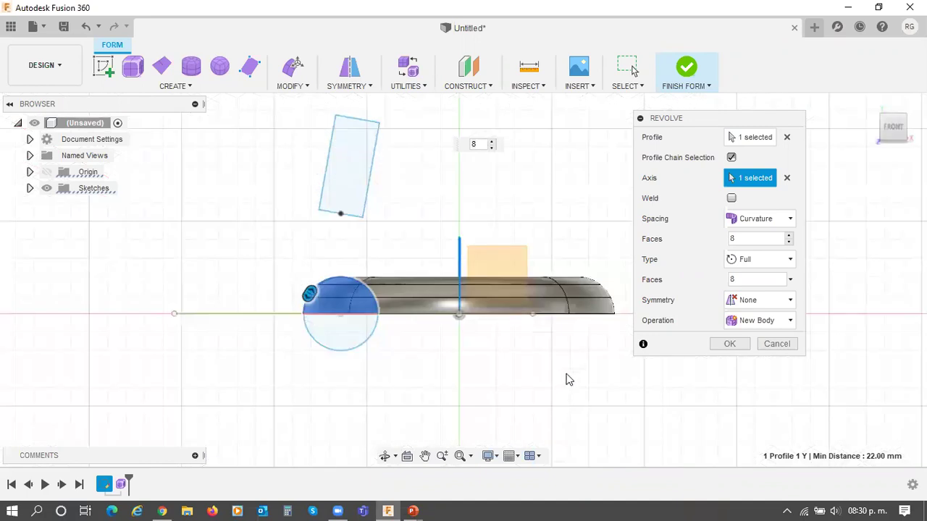
{"action": "middle_click_drag", "start_coordinate": [555, 314], "coordinate": [507, 384], "text": "shift"}
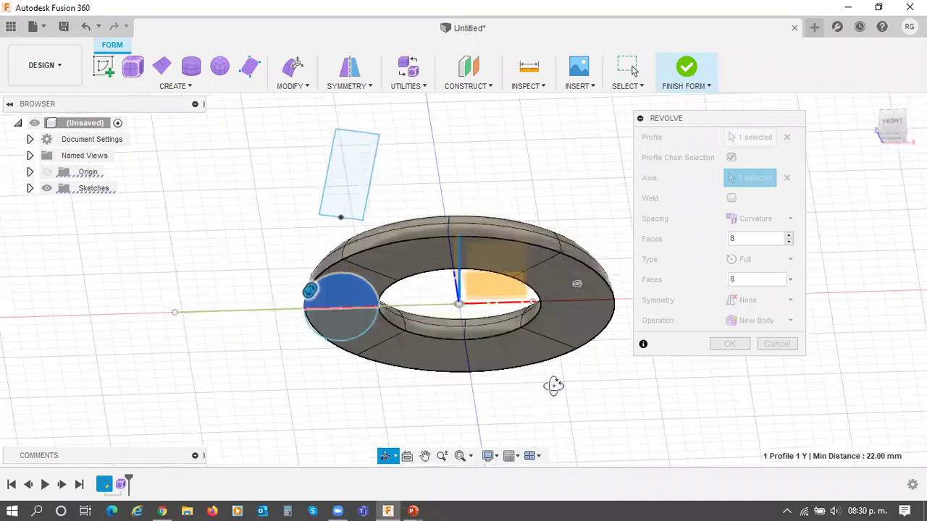
{"action": "middle_click_drag", "start_coordinate": [579, 370], "coordinate": [548, 354], "text": "shift"}
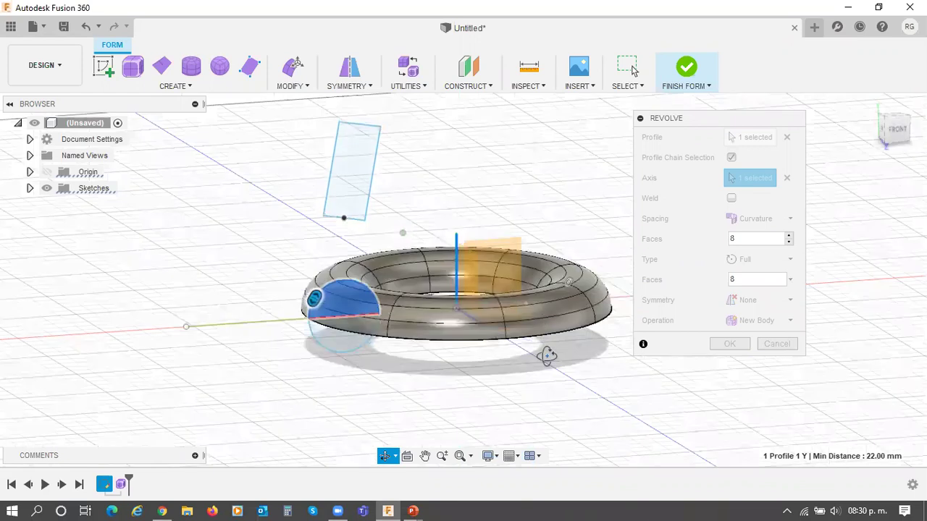
{"action": "middle_click_drag", "start_coordinate": [546, 393], "coordinate": [550, 405], "text": "shift"}
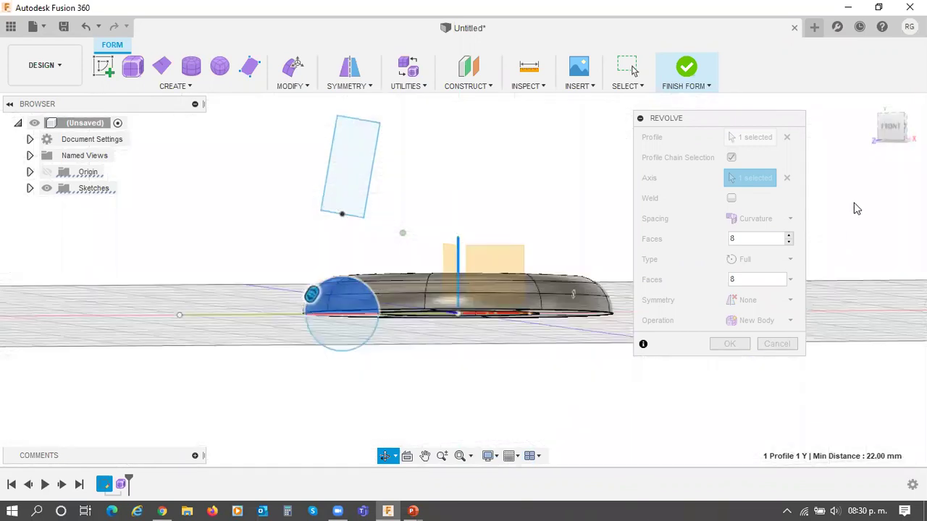
{"action": "left_click", "coordinate": [875, 103]}
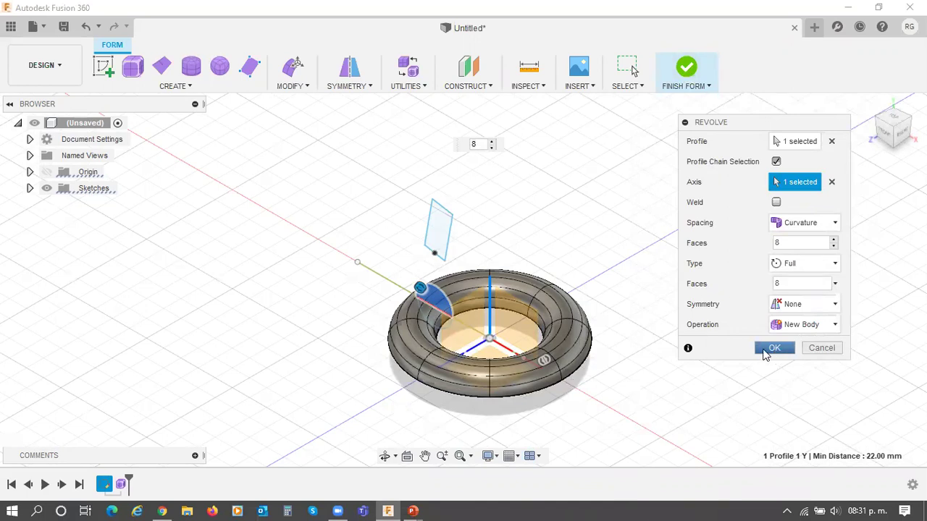
{"action": "left_click", "coordinate": [774, 349]}
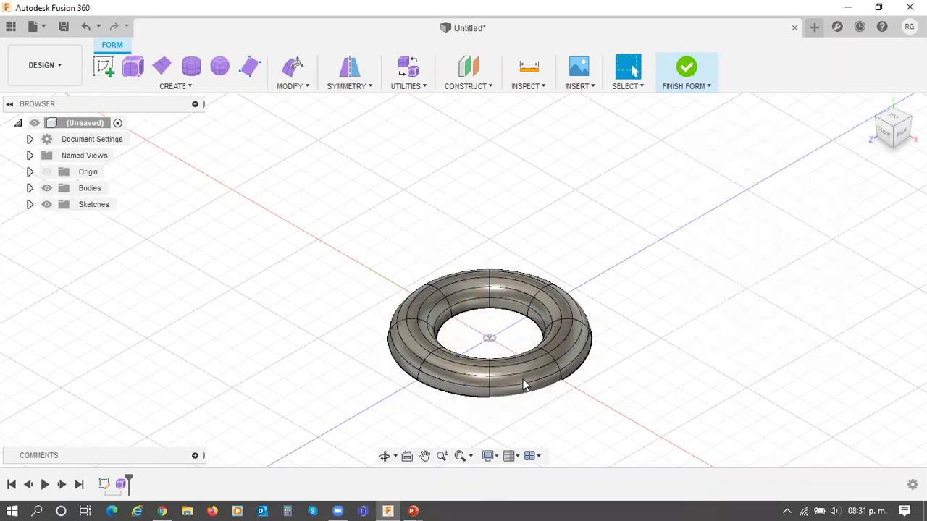
Step: Zoom in on the torus and undo the revolve, leaving only the sketch geometry
{"action": "scroll", "coordinate": [521, 375], "scroll_direction": "up", "scroll_amount": 1}
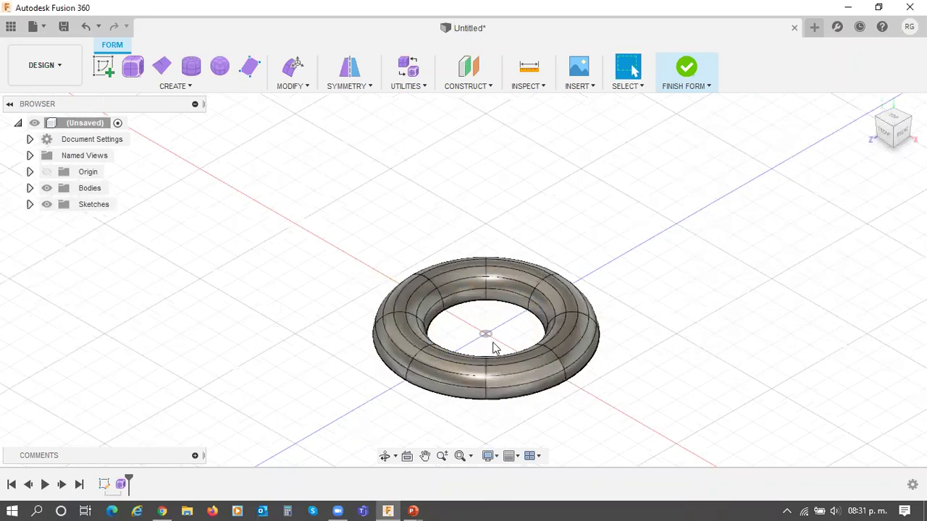
{"action": "scroll", "coordinate": [495, 366], "scroll_direction": "up", "scroll_amount": 2}
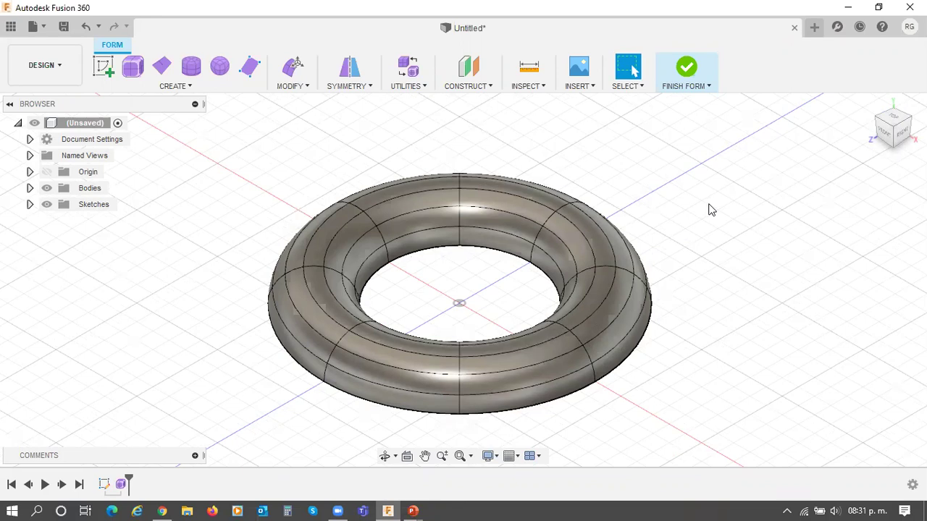
{"action": "key", "text": "ctrl+z"}
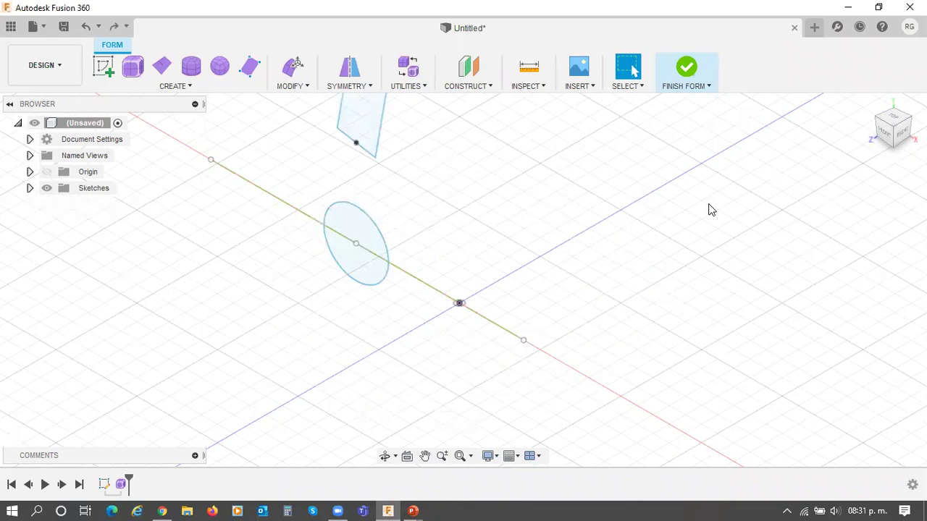
Step: Start a new Revolve of the circle's upper half around the Y axis and move its dialog aside
{"action": "left_click", "coordinate": [164, 86]}
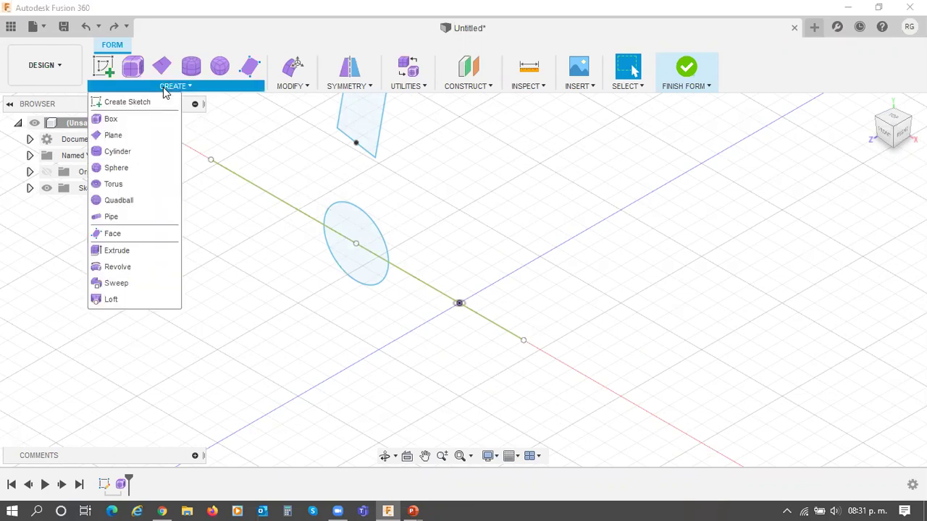
{"action": "left_click", "coordinate": [113, 266]}
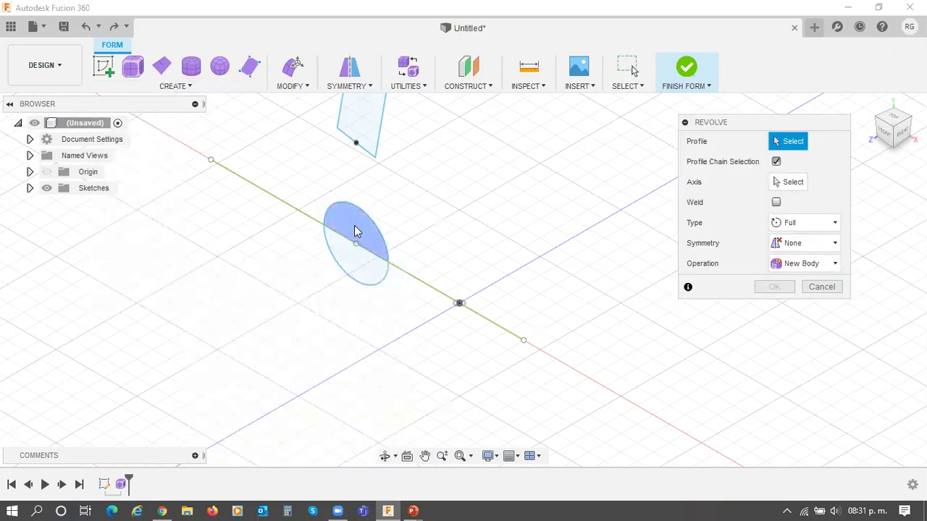
{"action": "left_click", "coordinate": [355, 229]}
{"action": "left_click", "coordinate": [793, 181]}
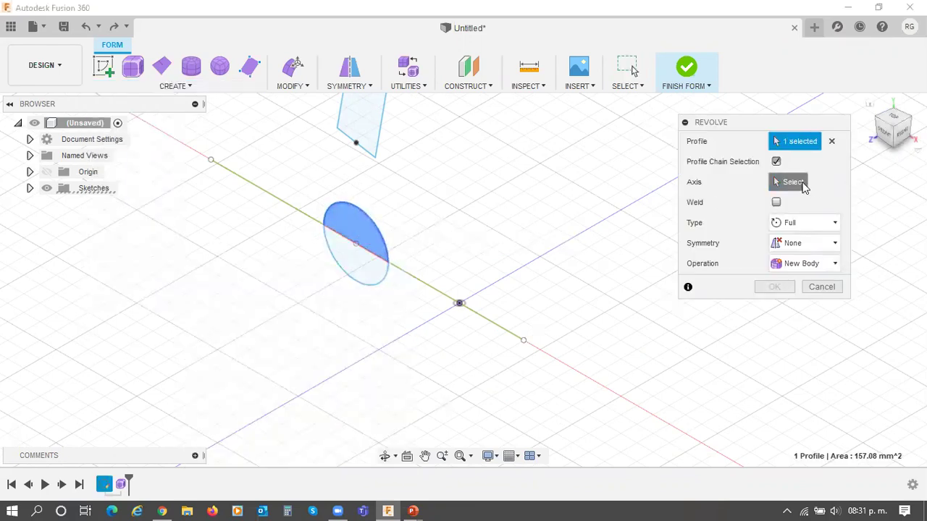
{"action": "left_click", "coordinate": [459, 275]}
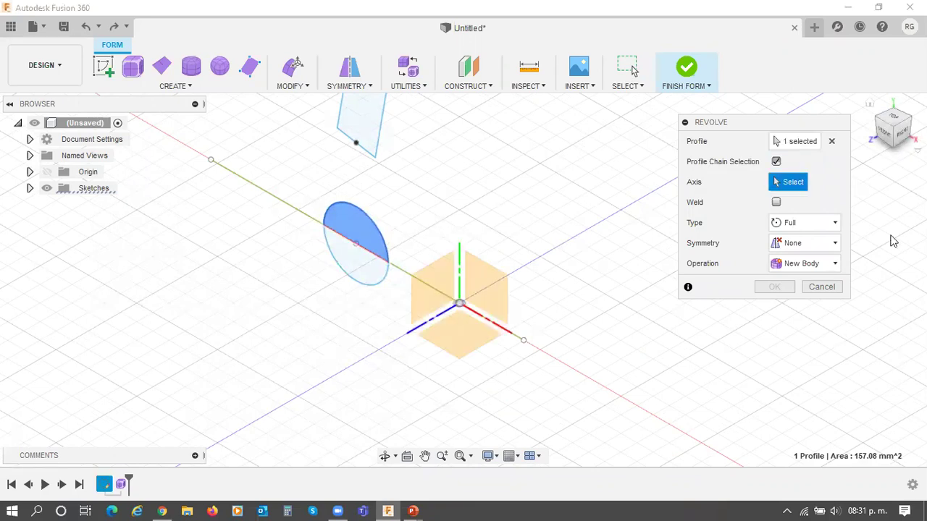
{"action": "left_click_drag", "start_coordinate": [758, 127], "coordinate": [777, 108]}
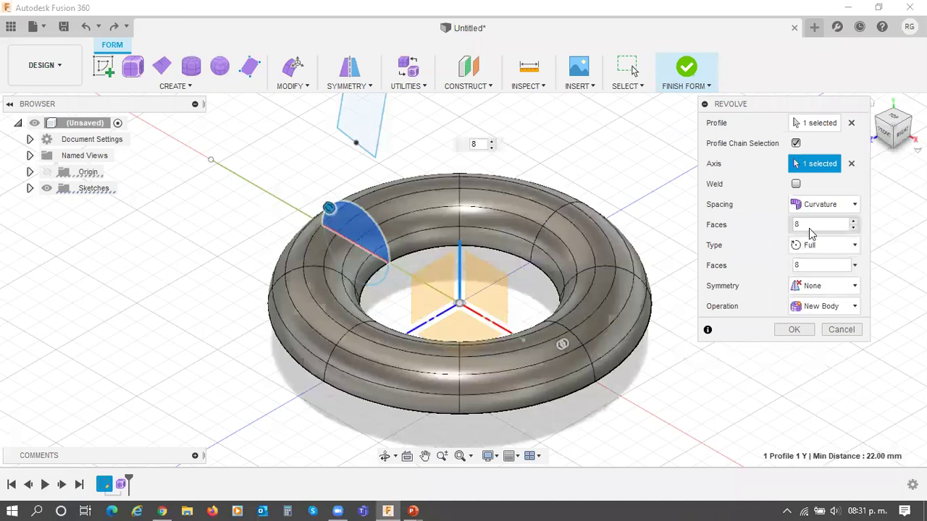
{"action": "mouse_move", "coordinate": [412, 511]}
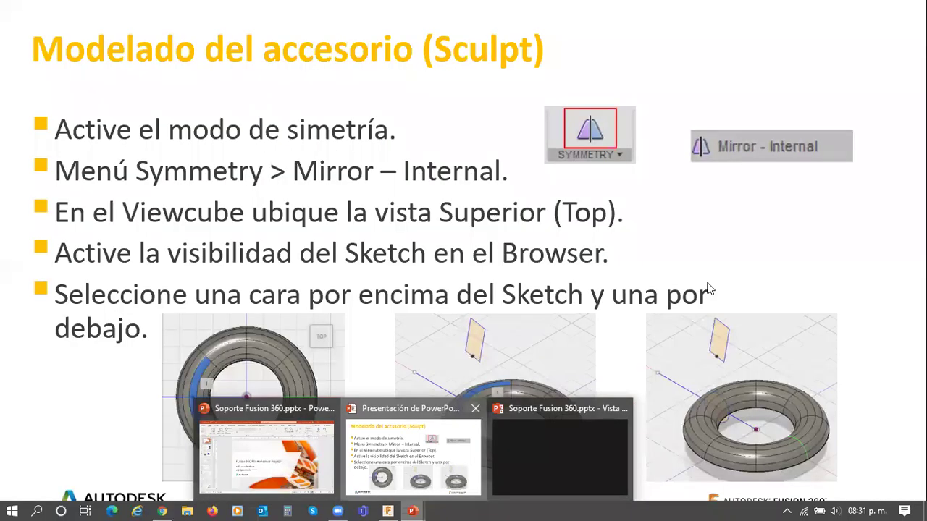
Step: Advance the tutorial slide, then Alt+Tab back to Fusion 360
{"action": "left_click", "coordinate": [839, 359]}
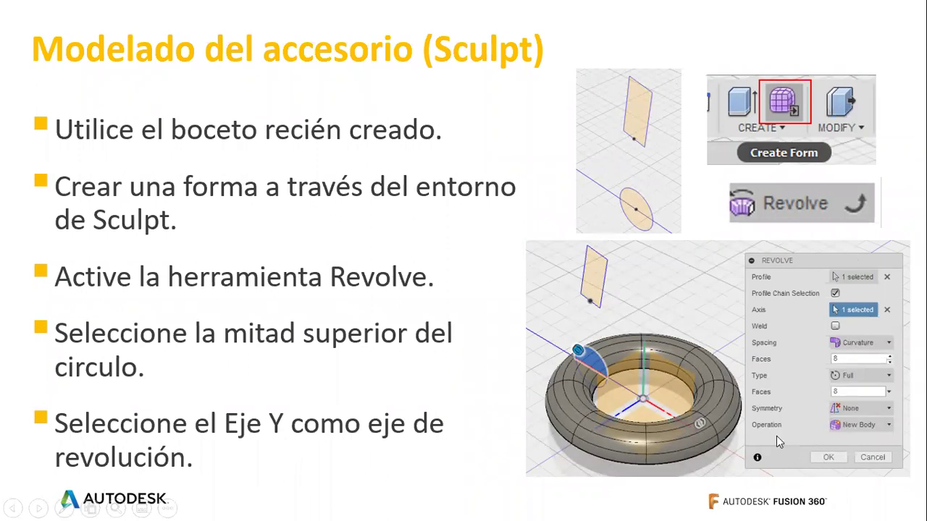
{"action": "key", "text": "alt+Tab"}
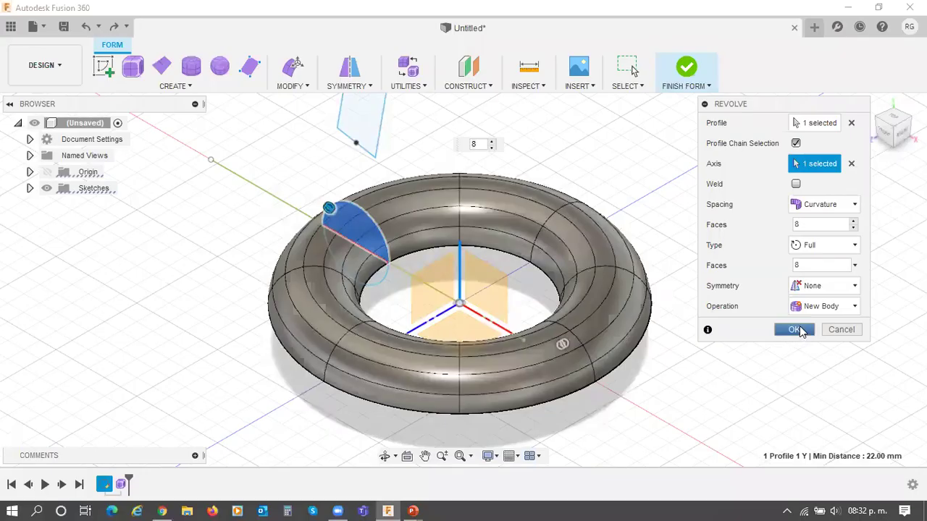
Step: Commit the full revolve as the torus, select Form1 in the timeline, and advance the slide
{"action": "left_click", "coordinate": [795, 330]}
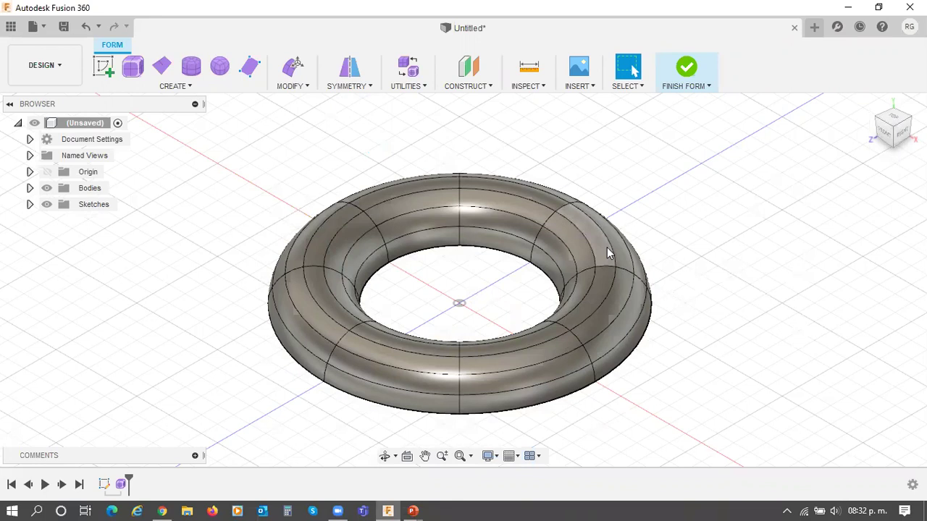
{"action": "left_click", "coordinate": [120, 485]}
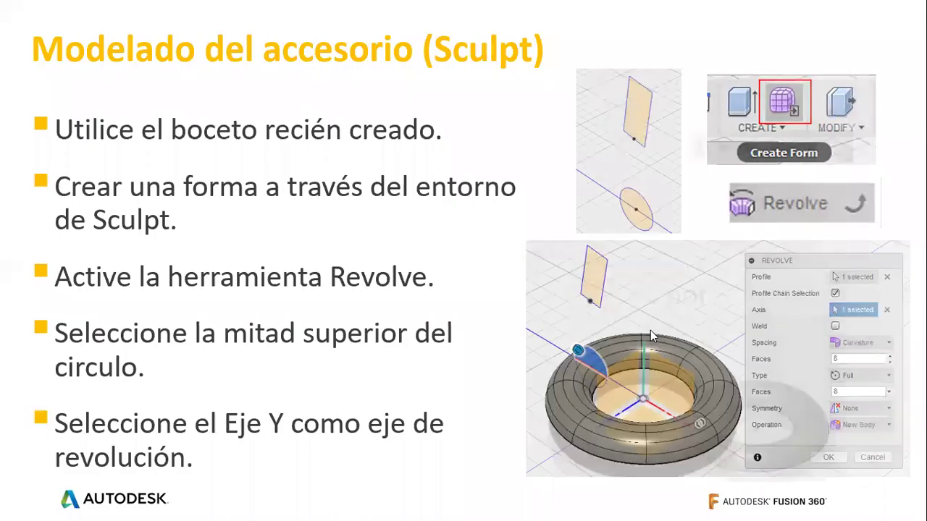
{"action": "left_click", "coordinate": [257, 385]}
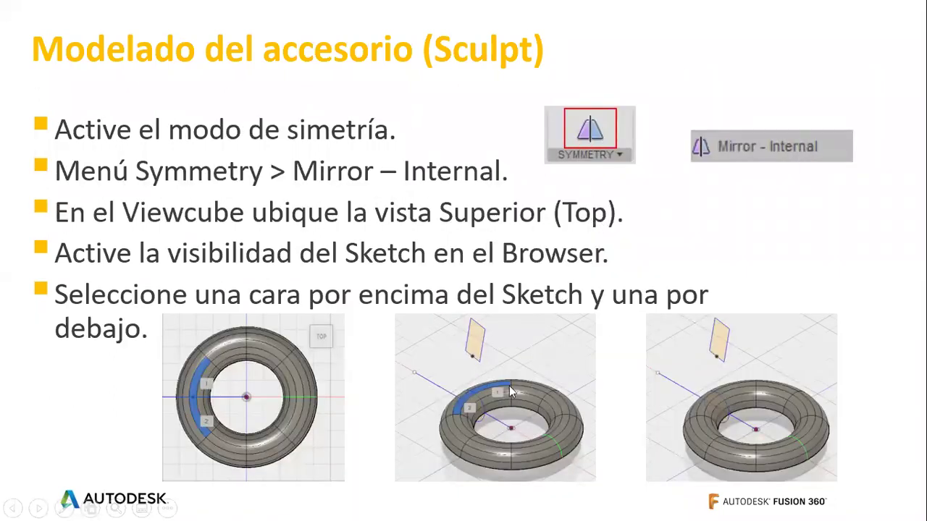
Step: Advance one slide, then step back to the Mirror – Internal symmetry instructions
{"action": "left_click", "coordinate": [659, 378]}
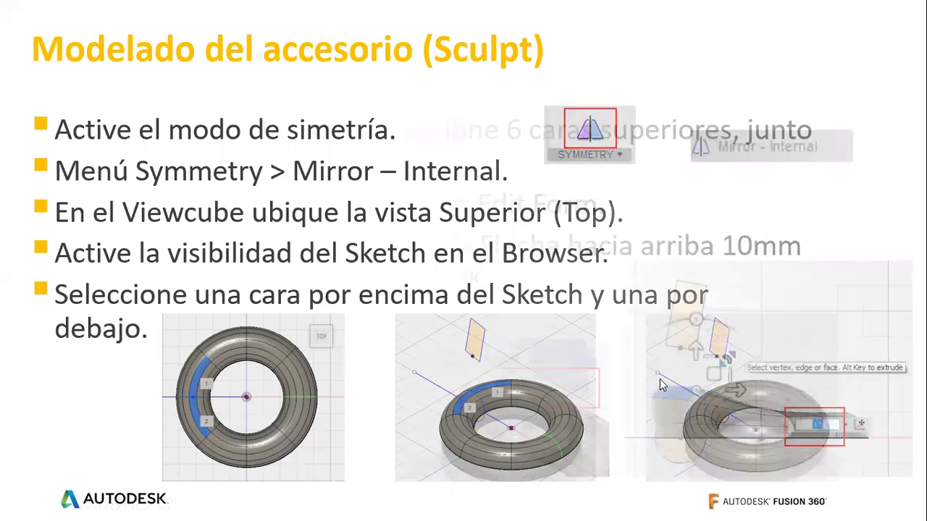
{"action": "key", "text": "Left"}
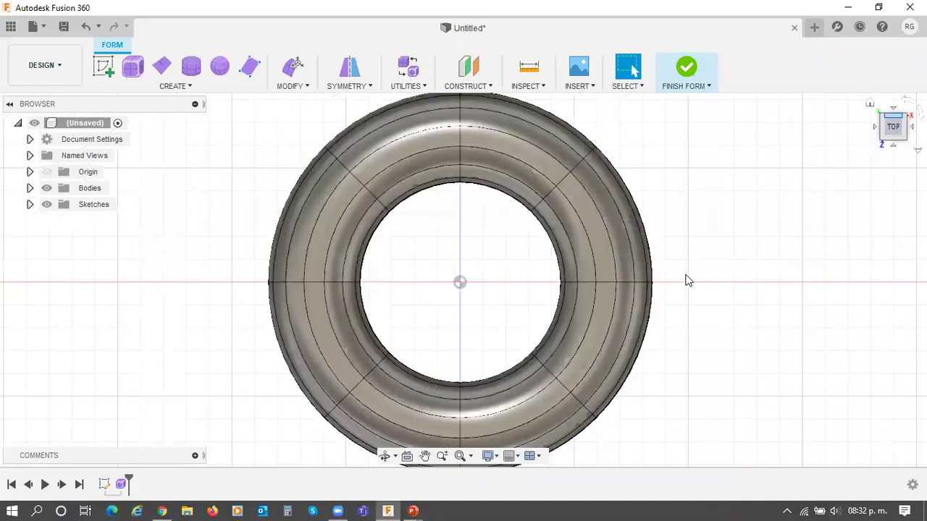
Step: Zoom out to the Home view of the torus and expand Sketches to reveal Sketch1
{"action": "scroll", "coordinate": [688, 281], "scroll_direction": "down", "scroll_amount": 3}
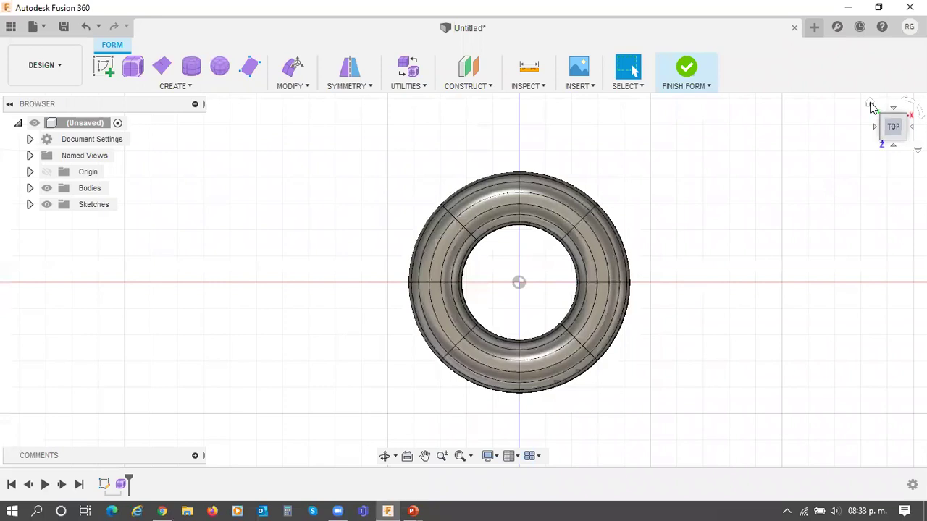
{"action": "left_click", "coordinate": [869, 104]}
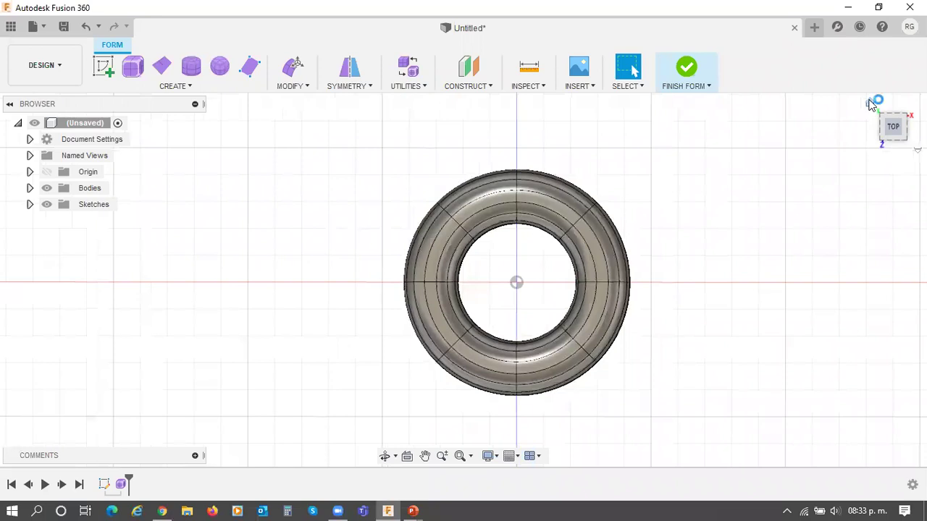
{"action": "left_click", "coordinate": [871, 103]}
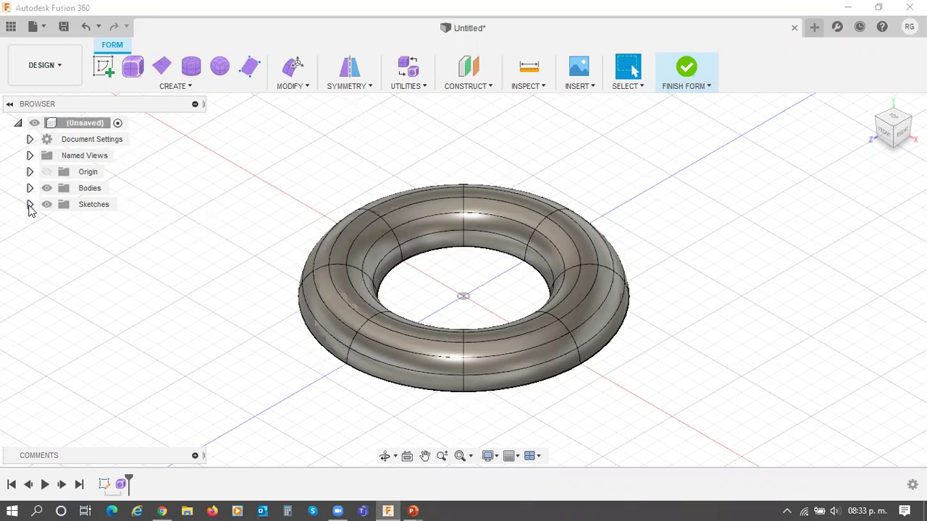
{"action": "left_click", "coordinate": [29, 205]}
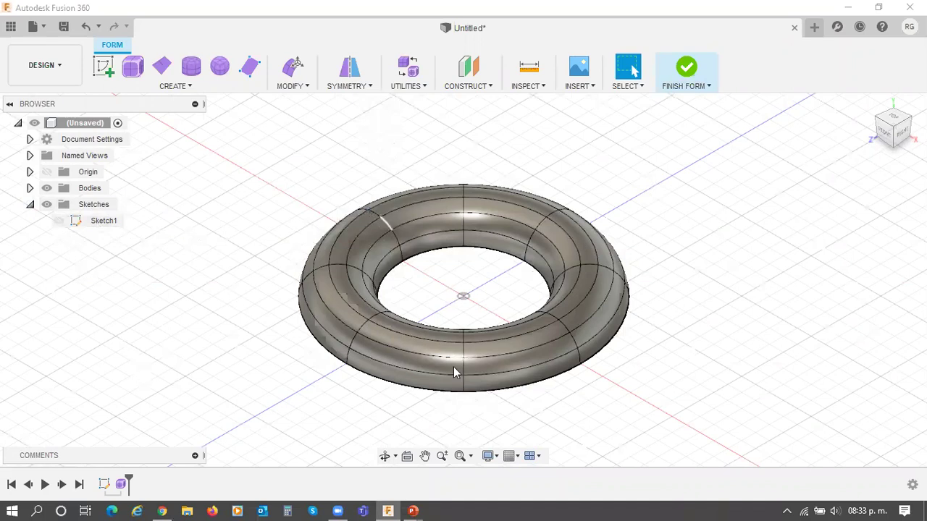
Step: Apply Mirror – Internal symmetry to the torus, pairing one face above and one below the sketch line
{"action": "left_click", "coordinate": [350, 86]}
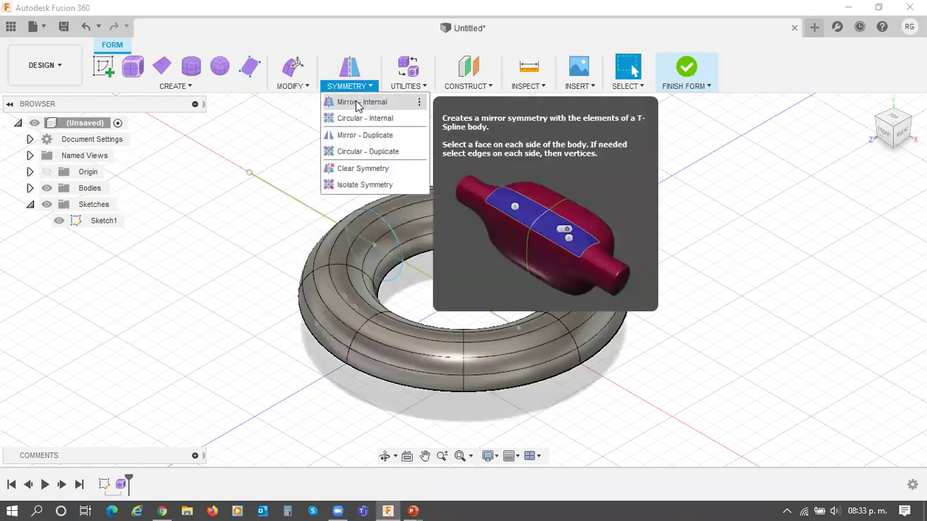
{"action": "left_click", "coordinate": [359, 103]}
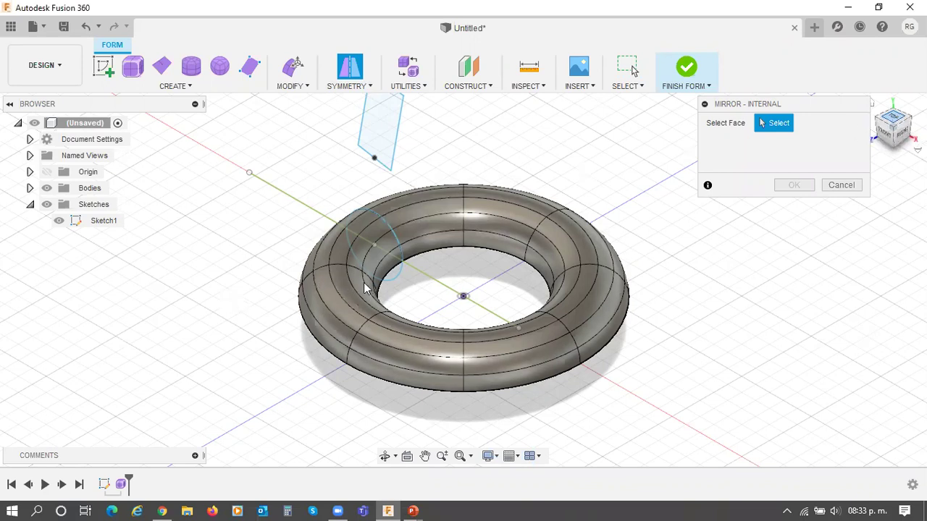
{"action": "middle_click_drag", "start_coordinate": [367, 288], "coordinate": [339, 284], "text": "shift"}
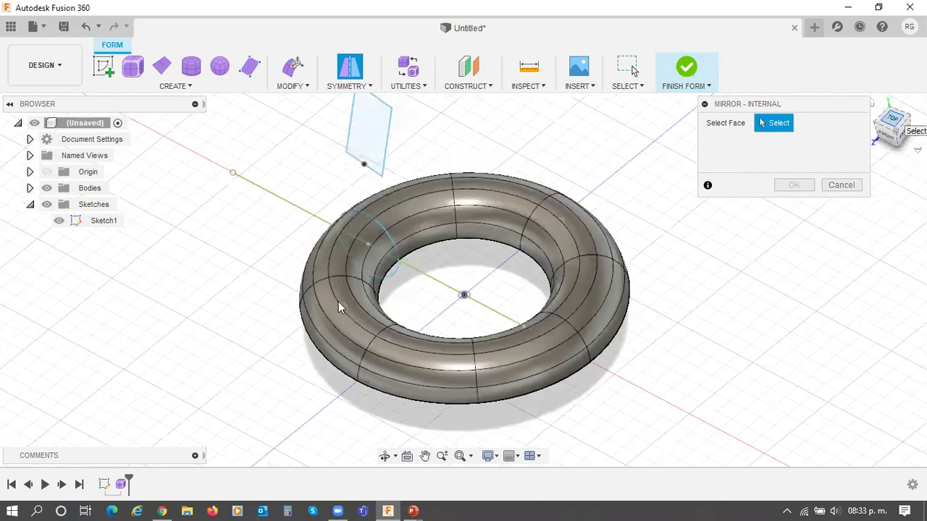
{"action": "middle_click_drag", "start_coordinate": [344, 251], "coordinate": [344, 240], "text": "shift"}
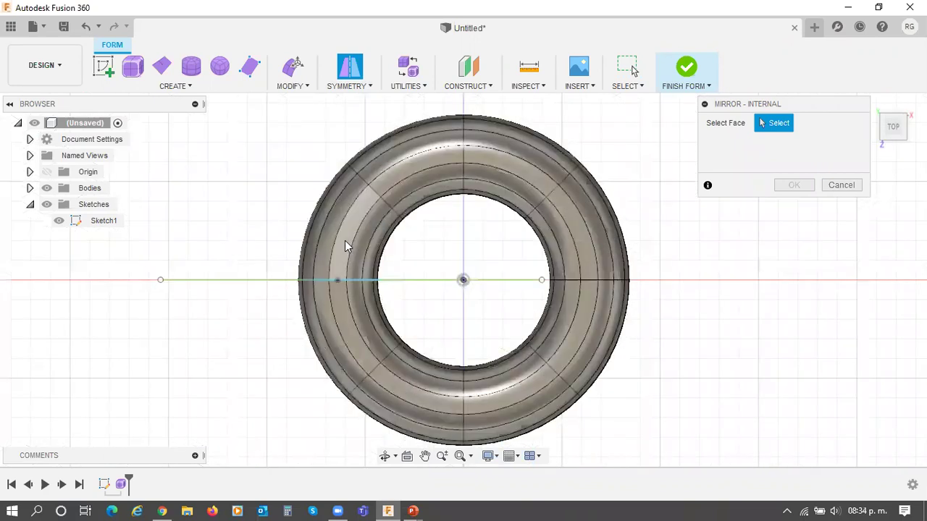
{"action": "left_click", "coordinate": [345, 240]}
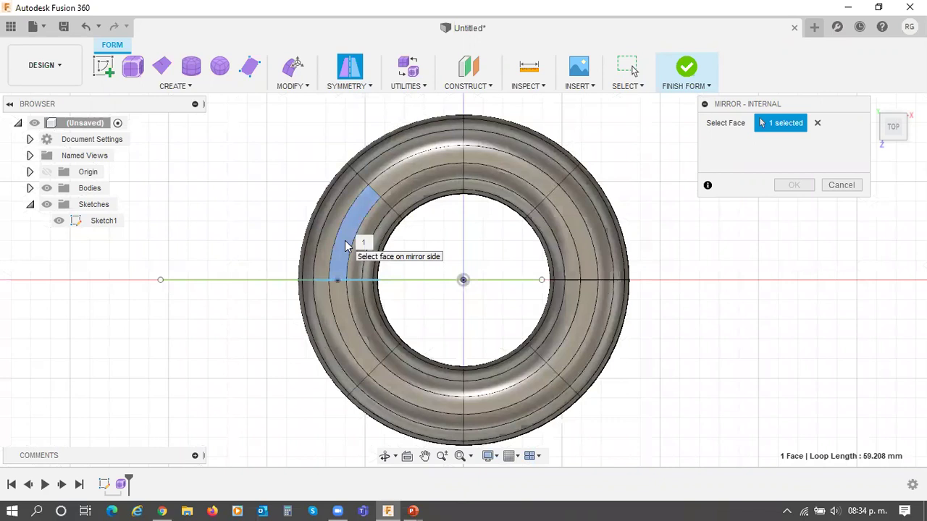
{"action": "left_click", "coordinate": [337, 299]}
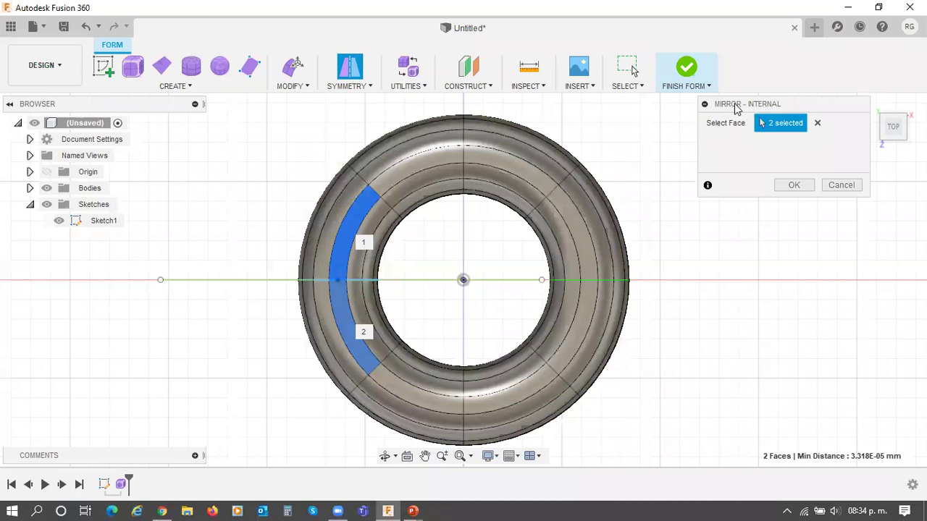
{"action": "left_click", "coordinate": [794, 186]}
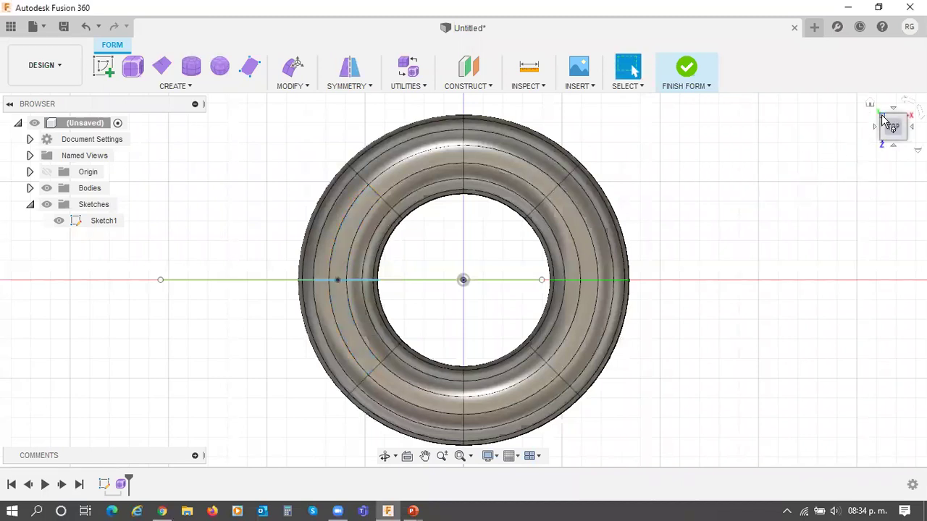
Step: Return to the home view and select adjacent top faces on the torus's outer band
{"action": "left_click_drag", "start_coordinate": [885, 119], "coordinate": [870, 104]}
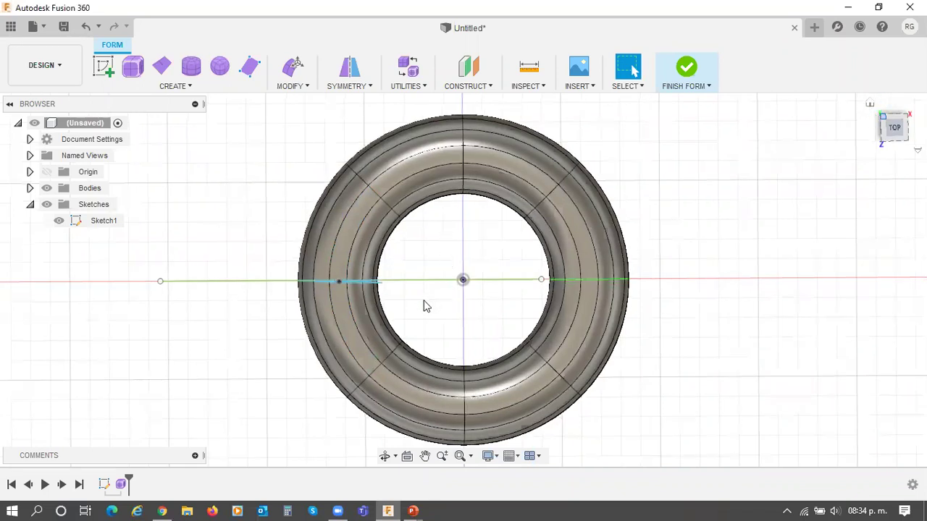
{"action": "middle_click_drag", "start_coordinate": [492, 337], "coordinate": [554, 364], "text": "shift"}
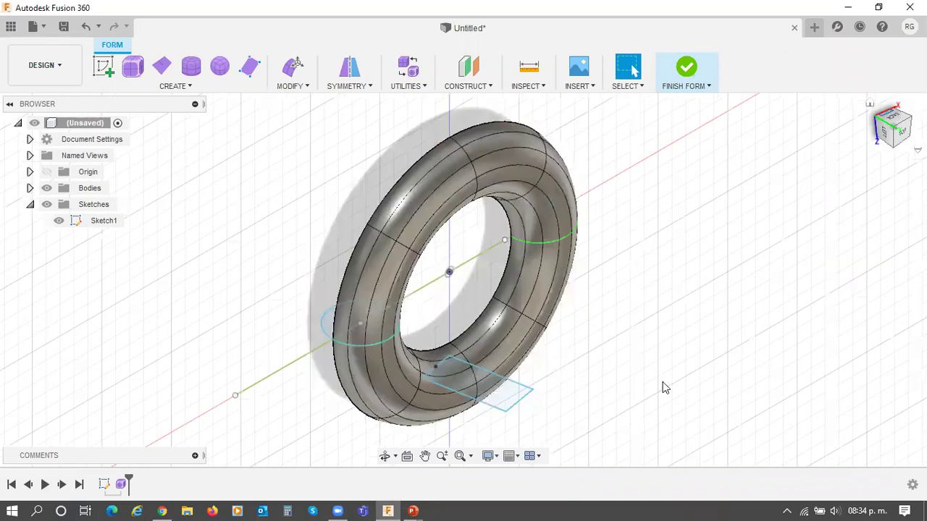
{"action": "key", "text": "F6"}
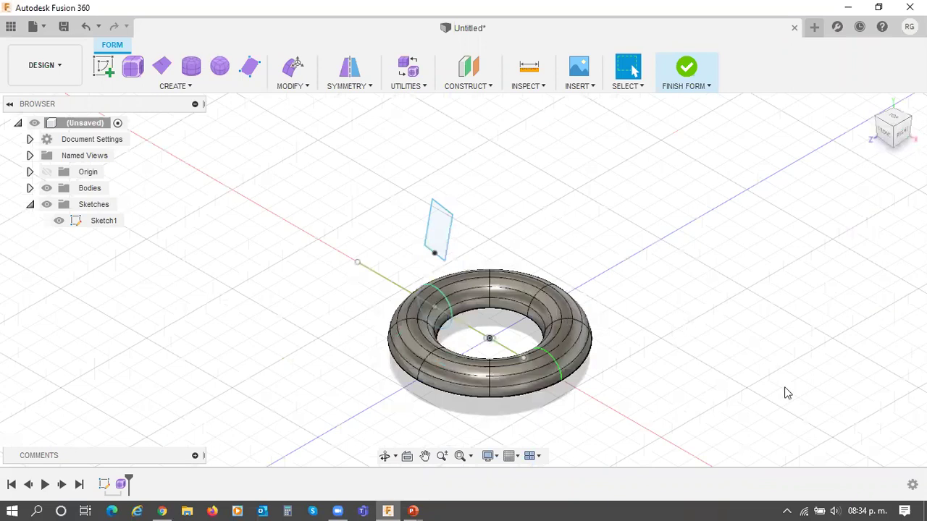
{"action": "key", "text": "ctrl+z"}
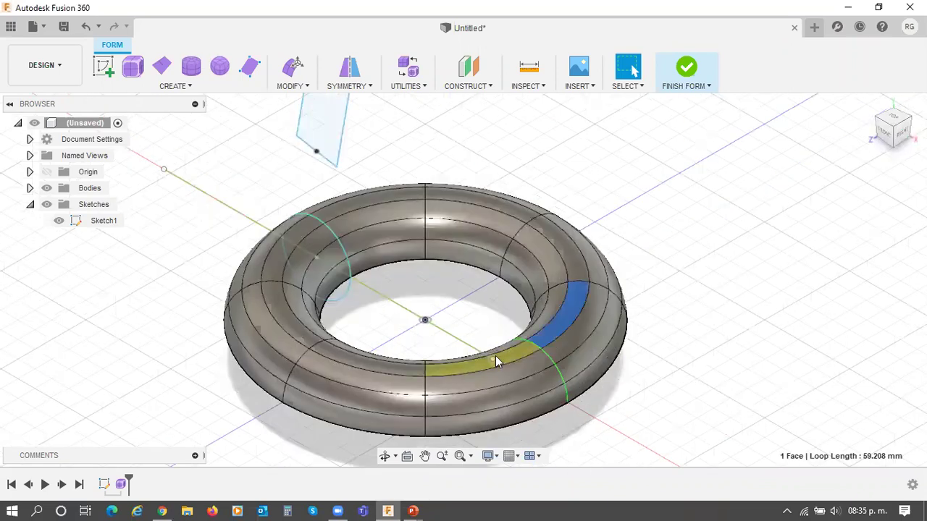
{"action": "left_click", "coordinate": [589, 354]}
{"action": "left_click", "coordinate": [580, 336]}
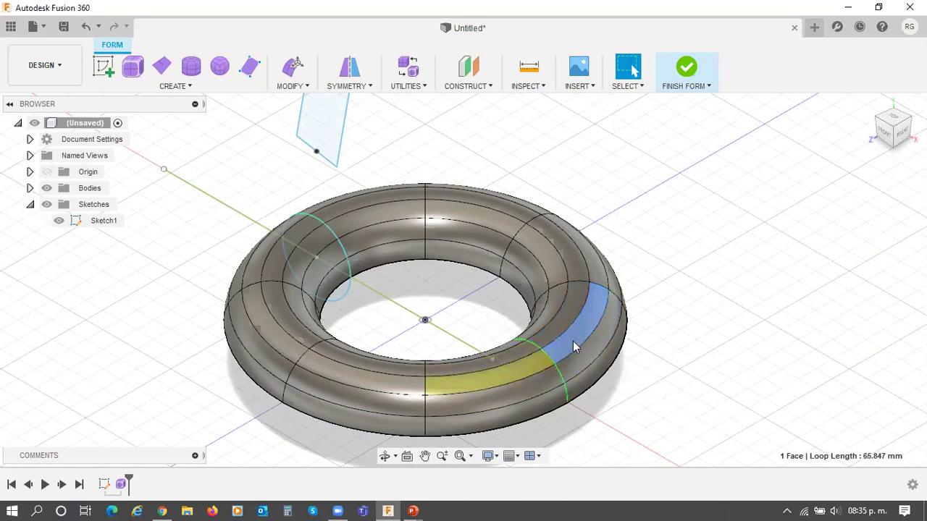
{"action": "left_click", "coordinate": [593, 350]}
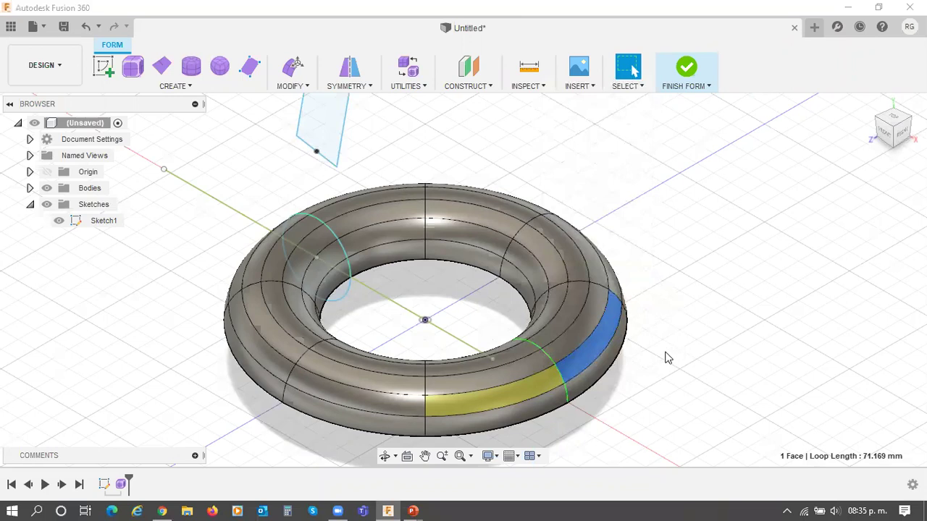
Step: Trial-move the selected face 15 mm, then 20 mm, undo both and close Edit Form unchanged
{"action": "right_click_drag", "start_coordinate": [666, 355], "coordinate": [671, 367]}
{"action": "left_click_drag", "start_coordinate": [675, 375], "coordinate": [668, 379]}
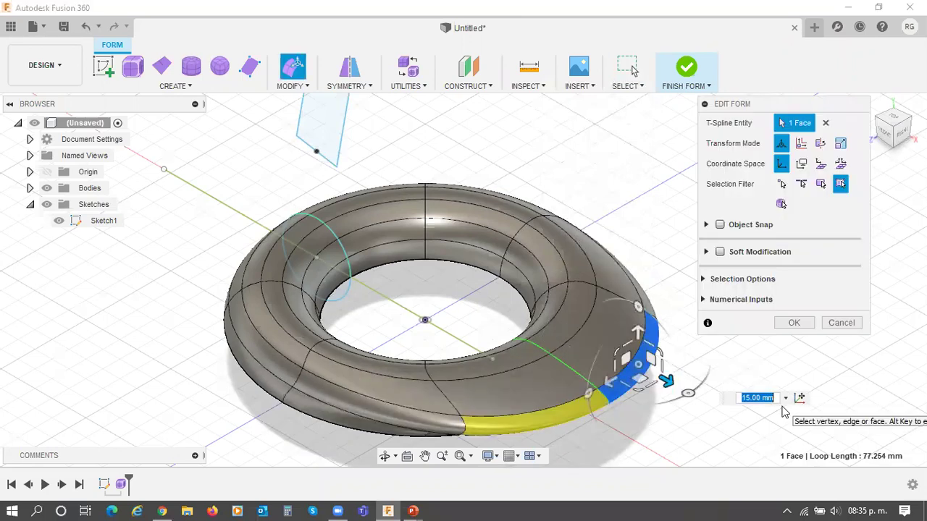
{"action": "key", "text": "ctrl+z"}
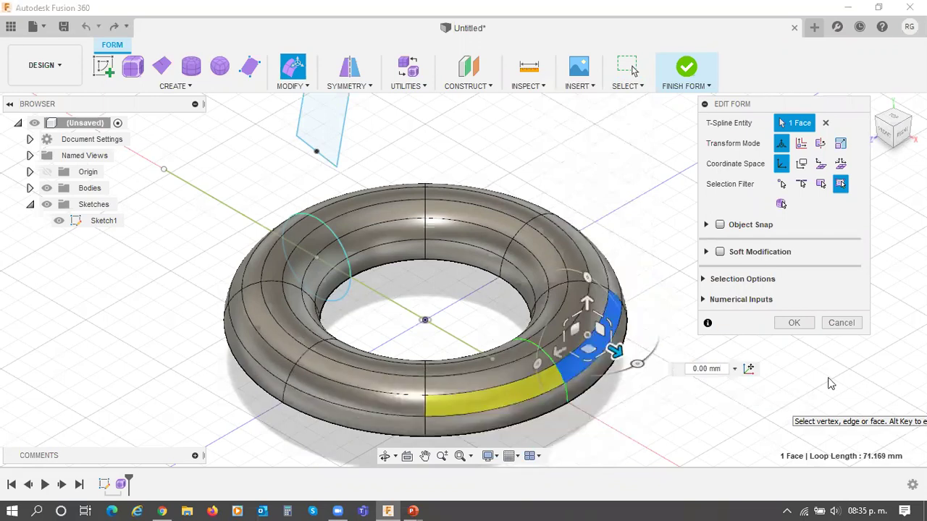
{"action": "type", "text": "20"}
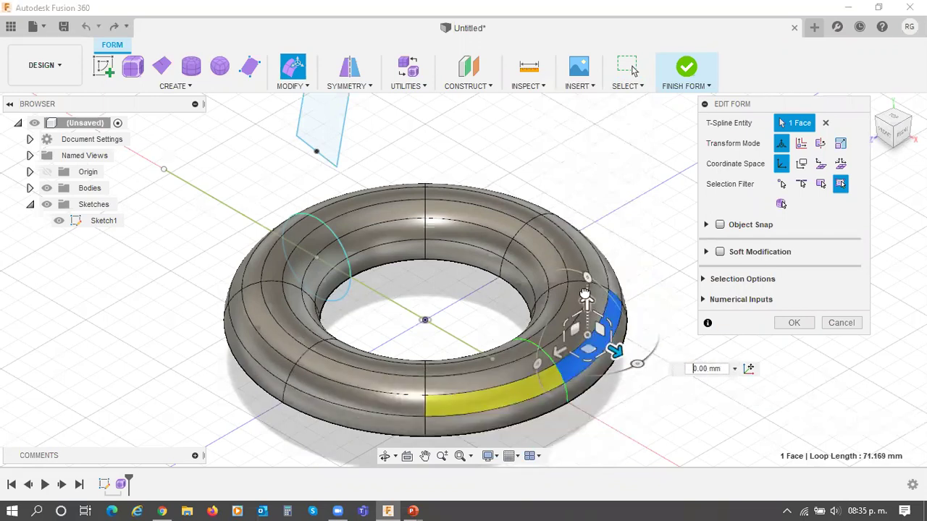
{"action": "key", "text": "Return"}
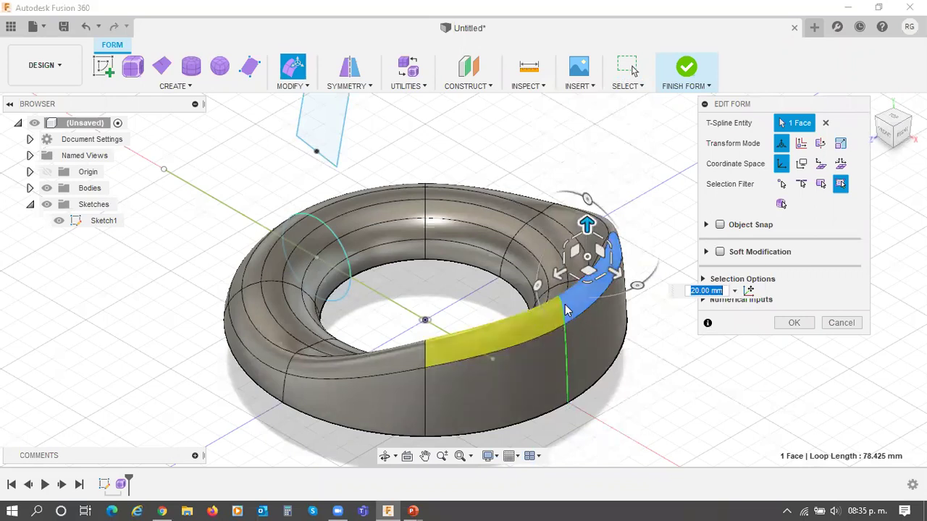
{"action": "key", "text": "ctrl+z"}
{"action": "left_click", "coordinate": [793, 322]}
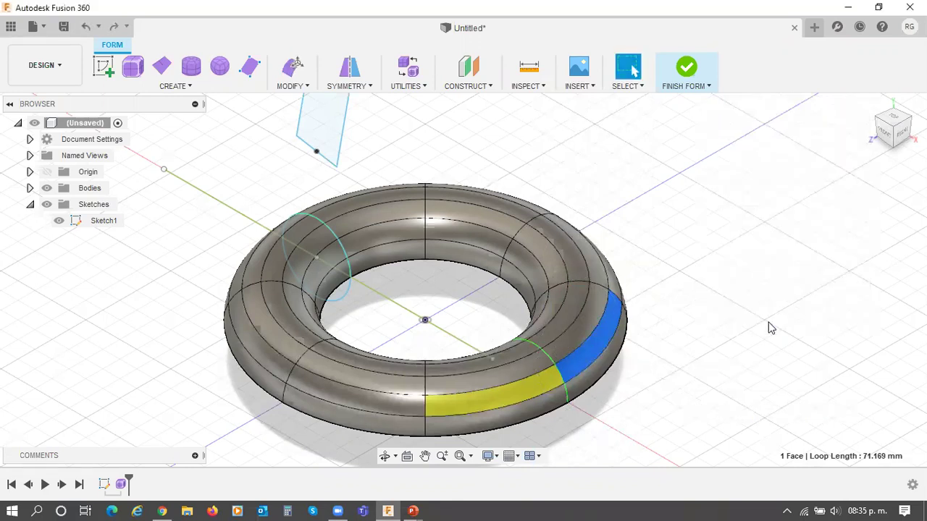
{"action": "left_click", "coordinate": [757, 334]}
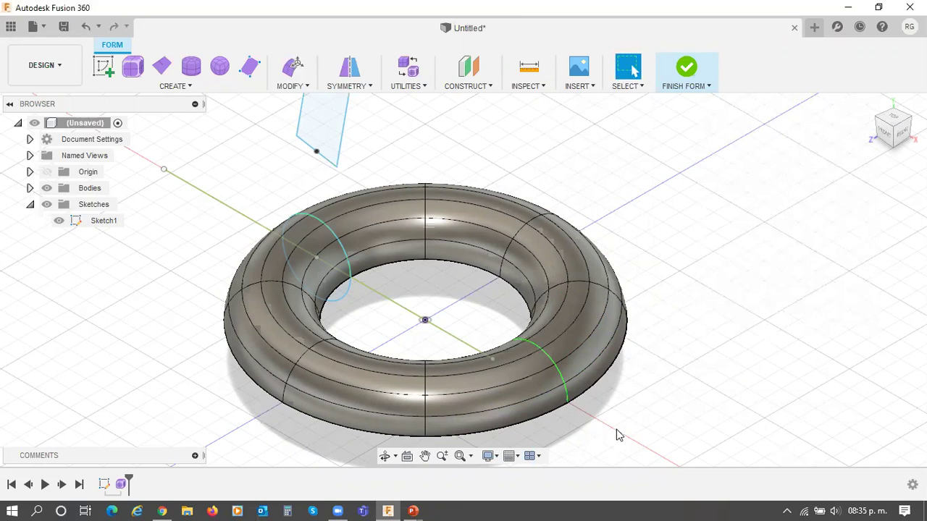
{"action": "key", "text": "alt+Tab"}
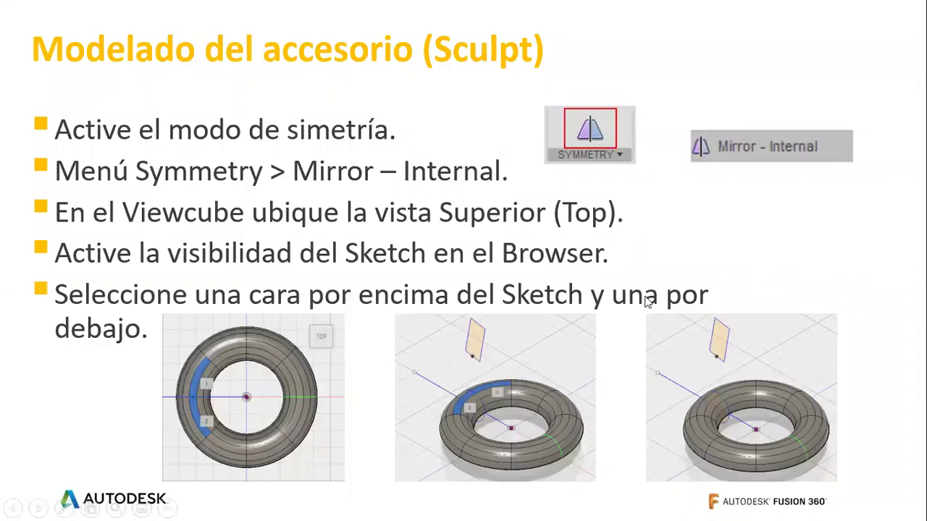
Step: Move the slideshow to the slide on six top faces and Edit Form, then return to Fusion 360
{"action": "left_click", "coordinate": [712, 263]}
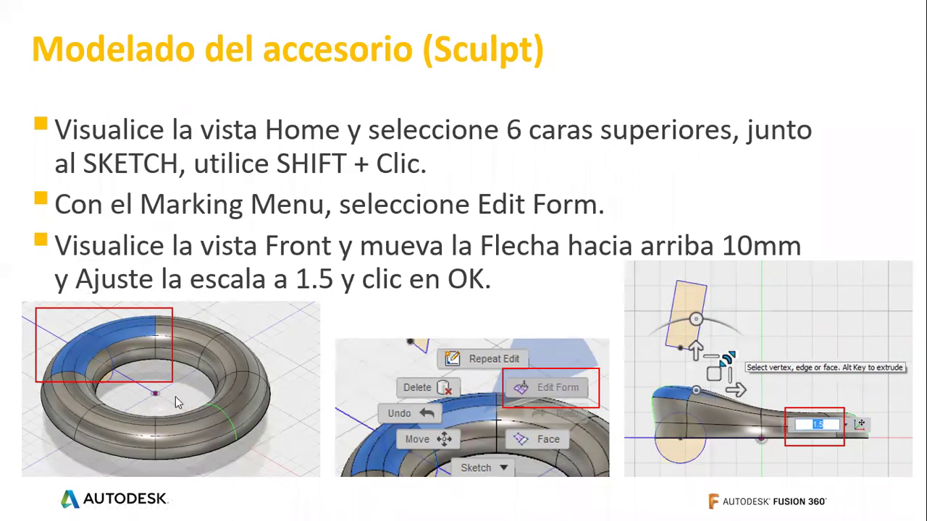
{"action": "left_click", "coordinate": [215, 405]}
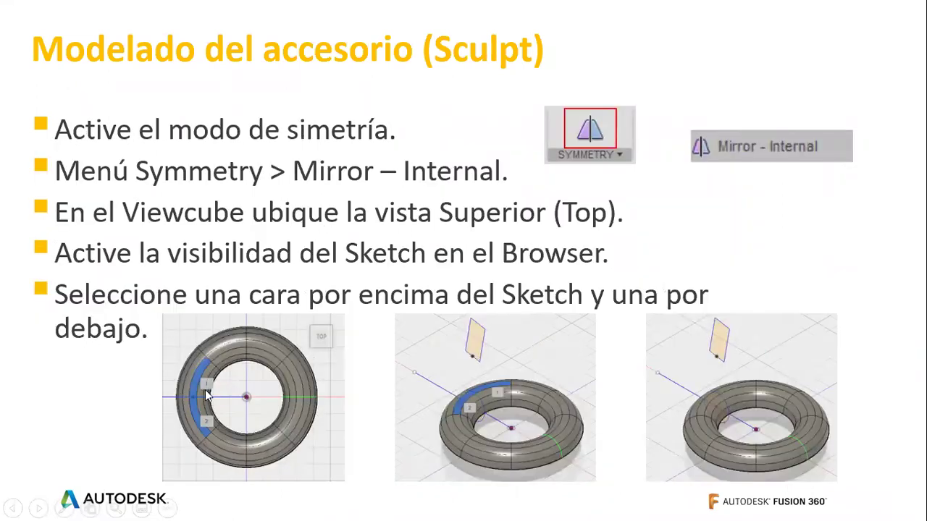
{"action": "left_click", "coordinate": [194, 379]}
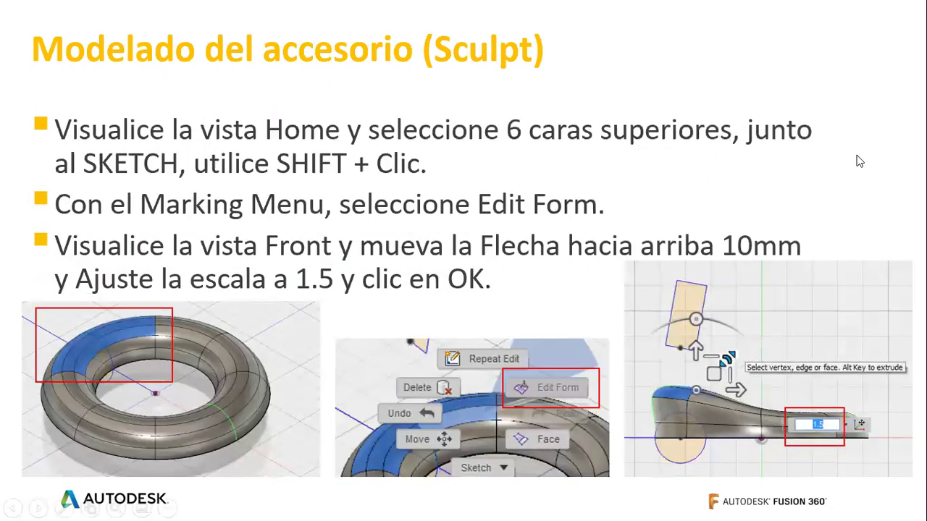
{"action": "key", "text": "alt+Tab"}
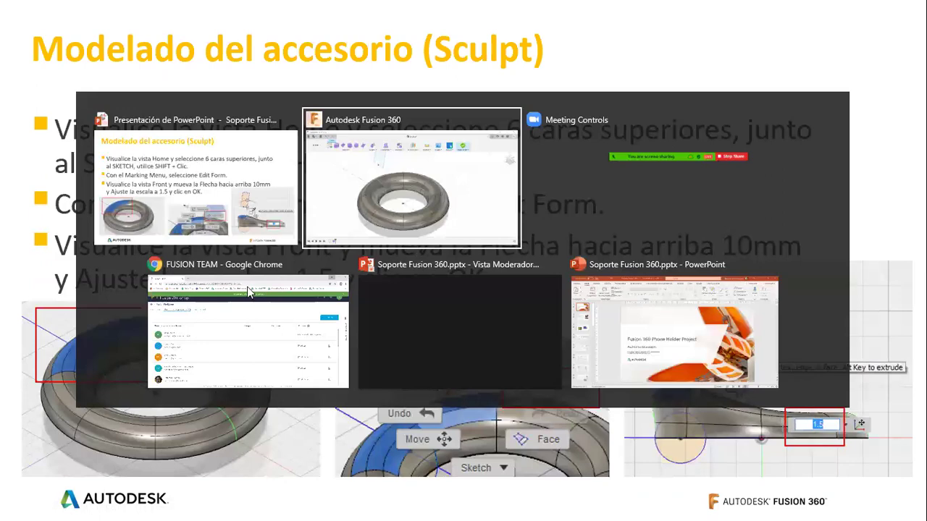
{"action": "left_click", "coordinate": [427, 266]}
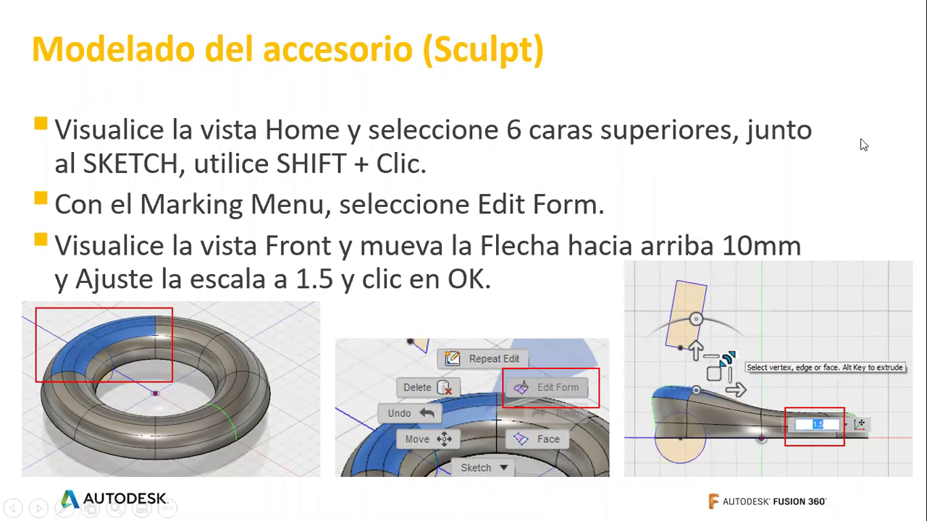
{"action": "key", "text": "alt+Tab"}
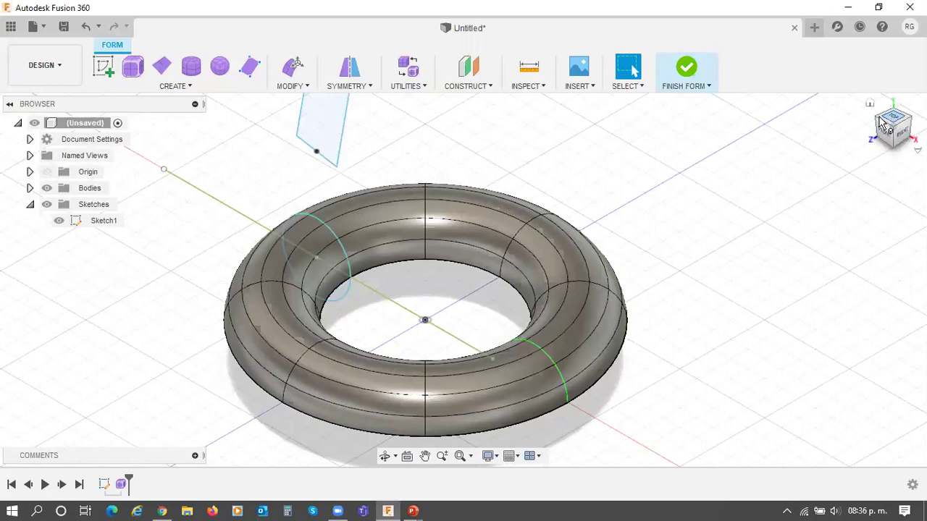
Step: Show the torus in Top view rotated 90 degrees, zoomed and panned into frame
{"action": "left_click_drag", "start_coordinate": [891, 120], "coordinate": [893, 138]}
{"action": "left_click", "coordinate": [899, 113]}
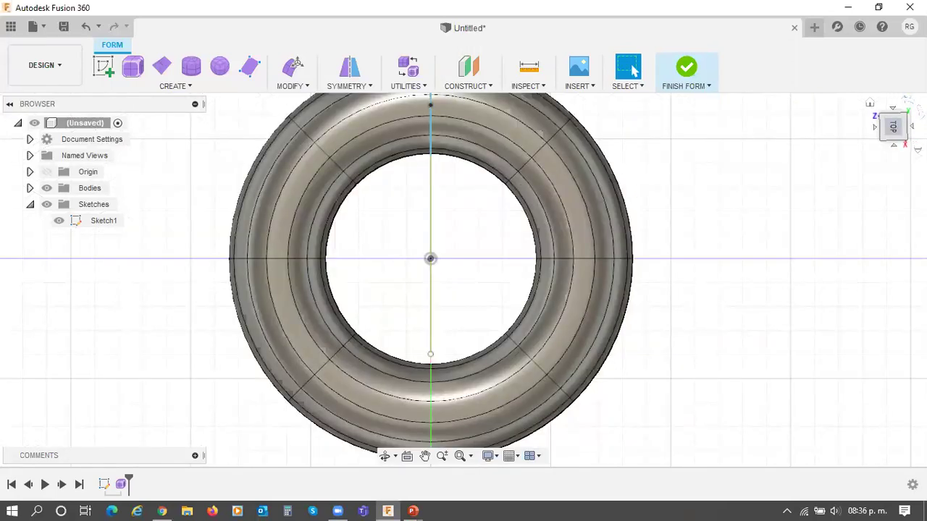
{"action": "left_click", "coordinate": [903, 107]}
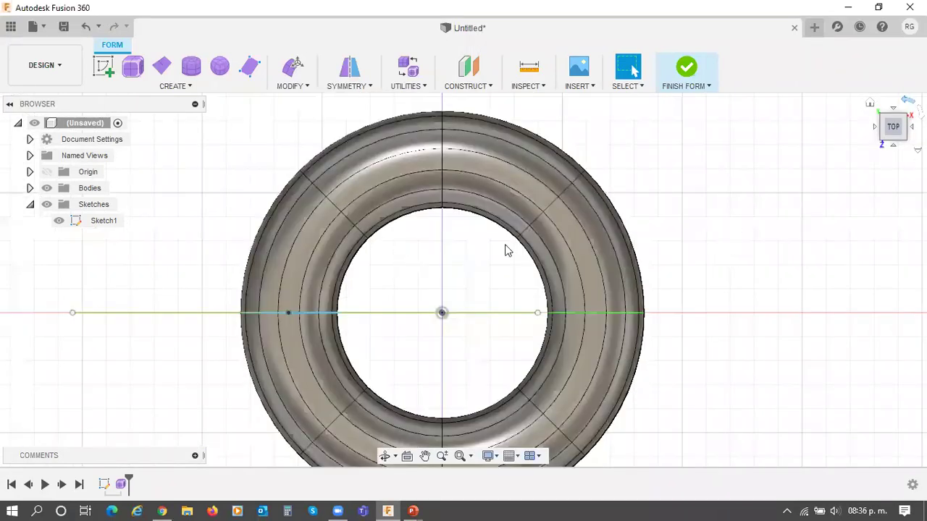
{"action": "scroll", "coordinate": [635, 244], "scroll_direction": "up", "scroll_amount": 1}
{"action": "scroll", "coordinate": [613, 242], "scroll_direction": "down", "scroll_amount": 2}
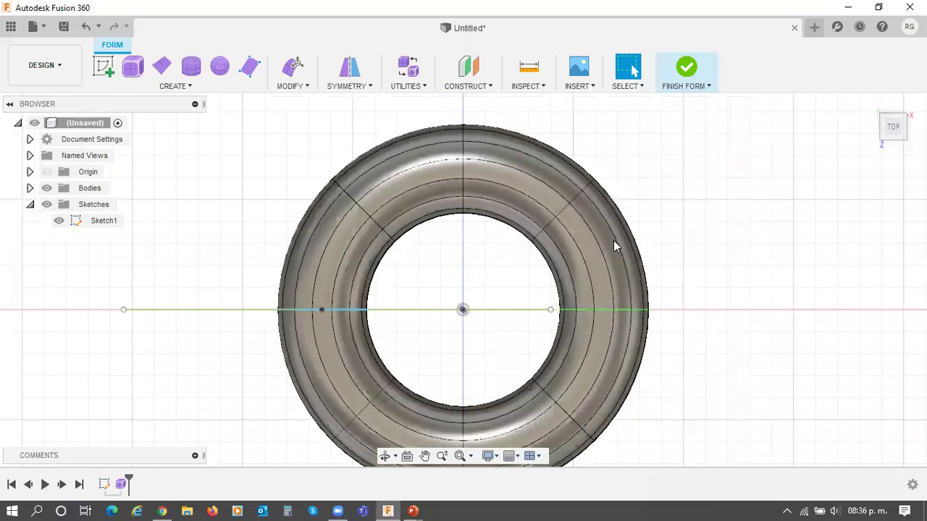
{"action": "scroll", "coordinate": [613, 240], "scroll_direction": "down", "scroll_amount": 2}
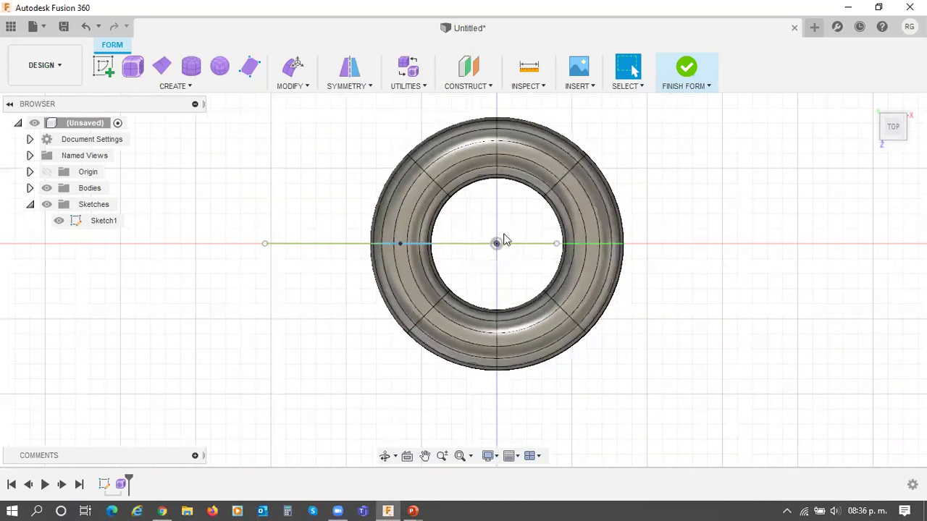
{"action": "scroll", "coordinate": [468, 246], "scroll_direction": "up", "scroll_amount": 2}
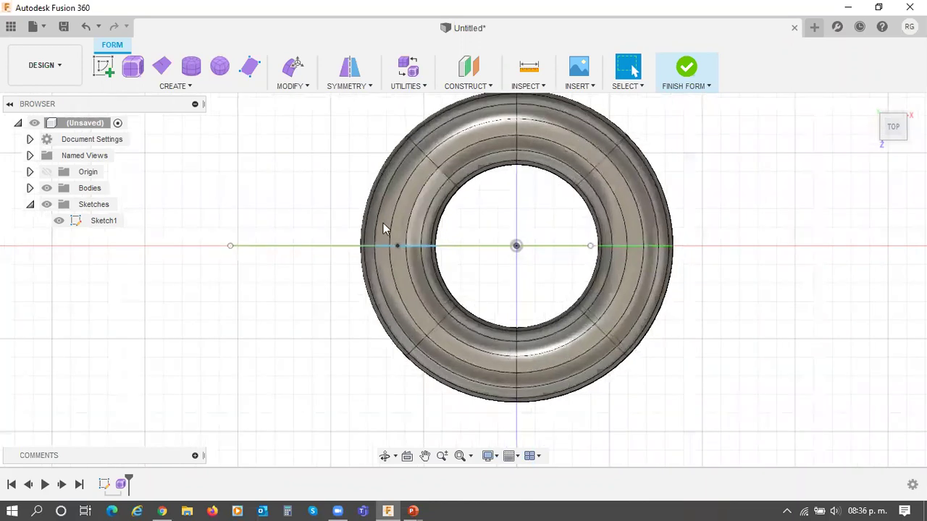
{"action": "middle_click_drag", "start_coordinate": [388, 261], "coordinate": [362, 283]}
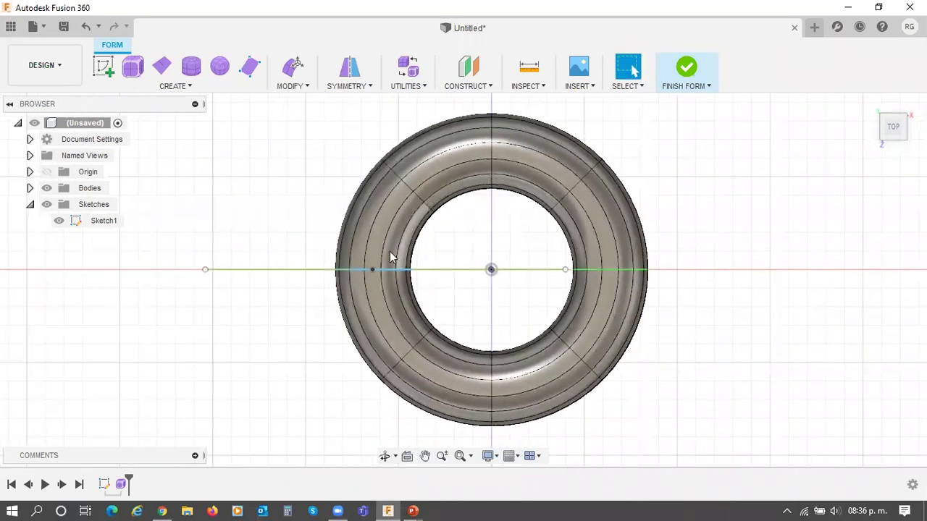
Step: Try selecting the ring faces above the sketch line, then clear the selection
{"action": "left_click", "coordinate": [357, 257]}
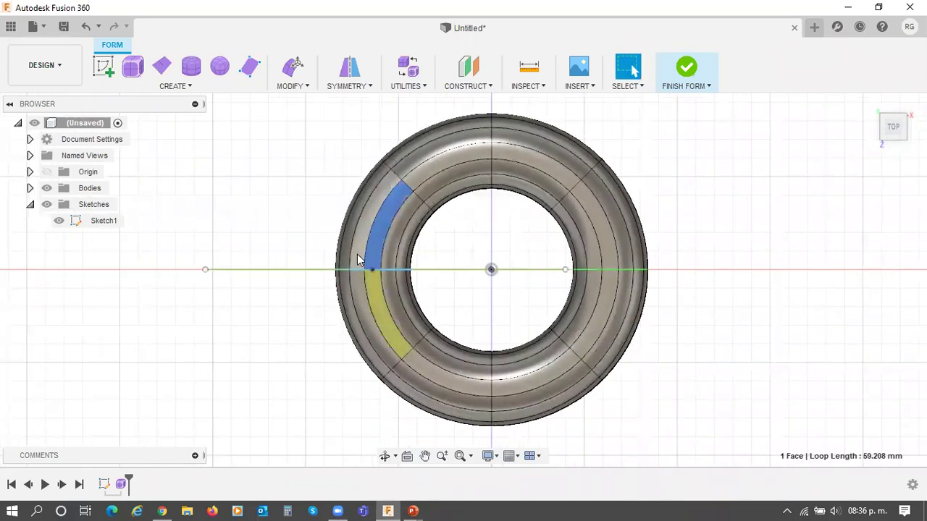
{"action": "left_click", "coordinate": [389, 257]}
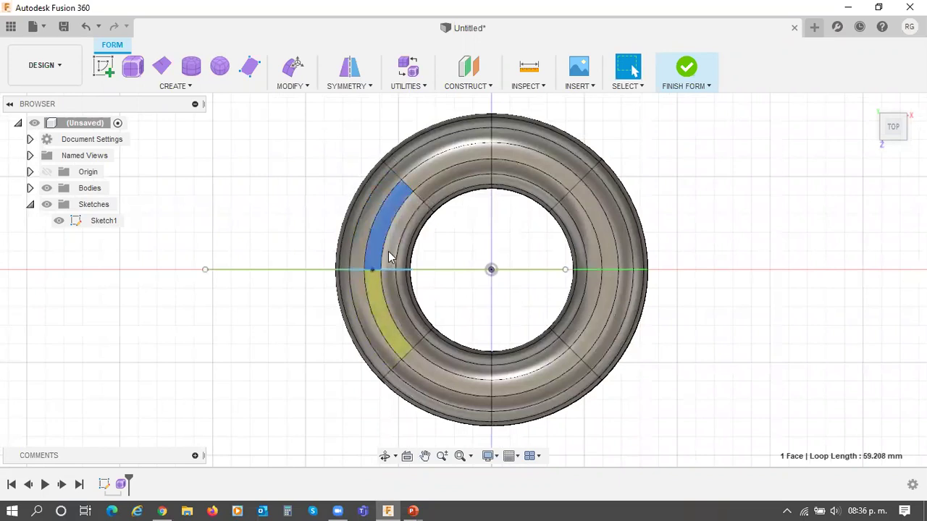
{"action": "left_click", "coordinate": [384, 258]}
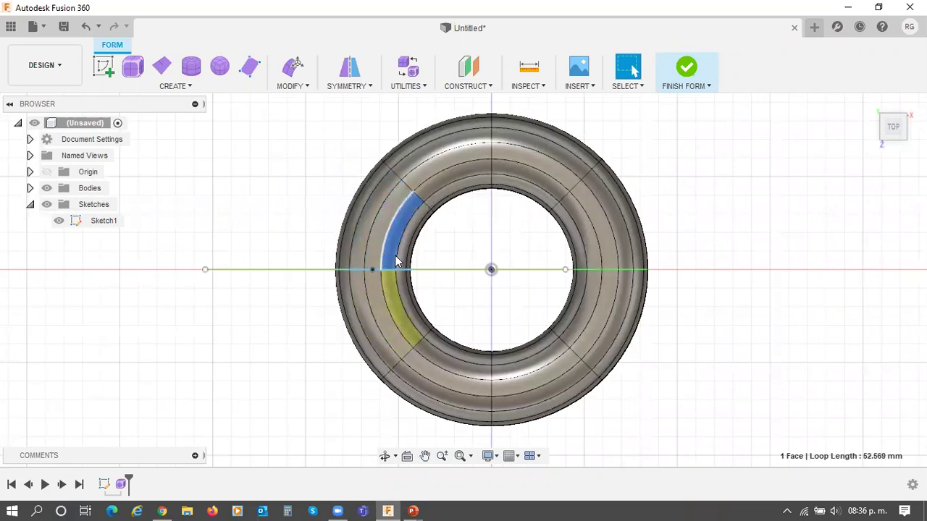
{"action": "left_click", "coordinate": [376, 257]}
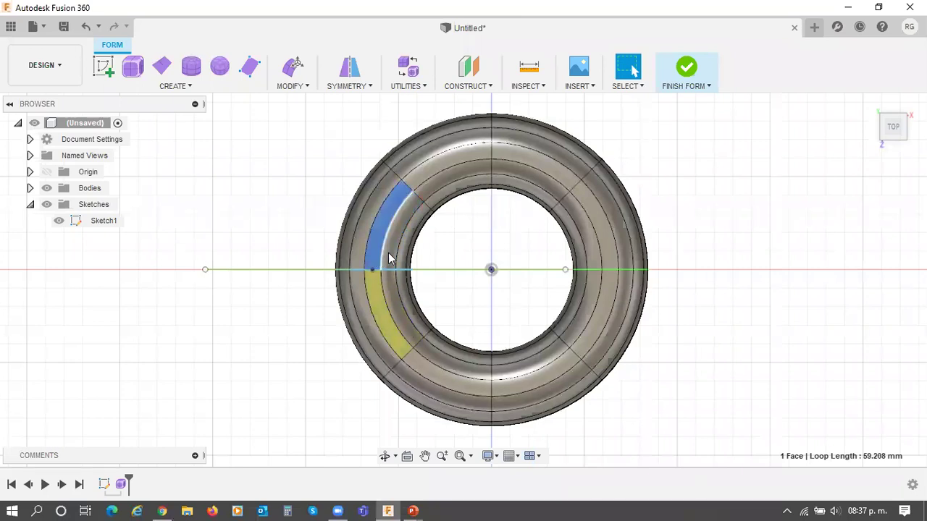
{"action": "left_click", "coordinate": [391, 257], "text": "shift"}
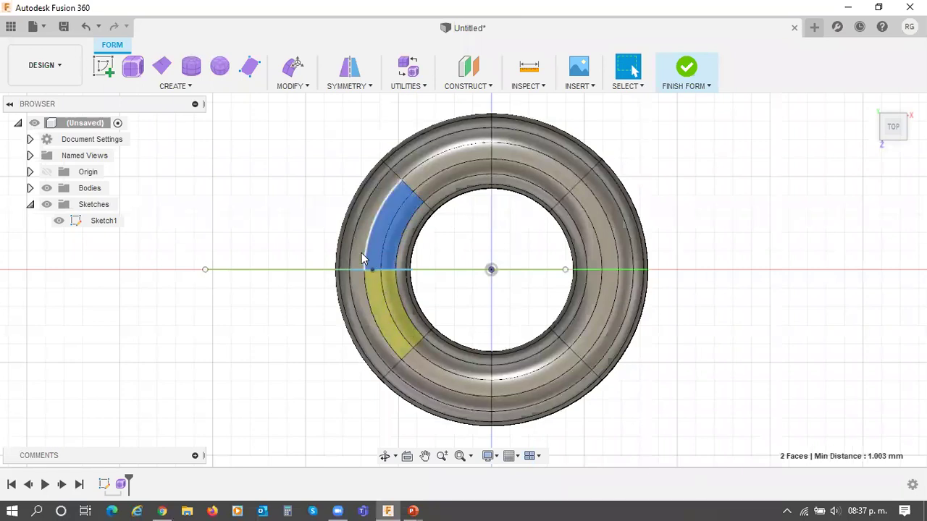
{"action": "left_click", "coordinate": [358, 257], "text": "shift"}
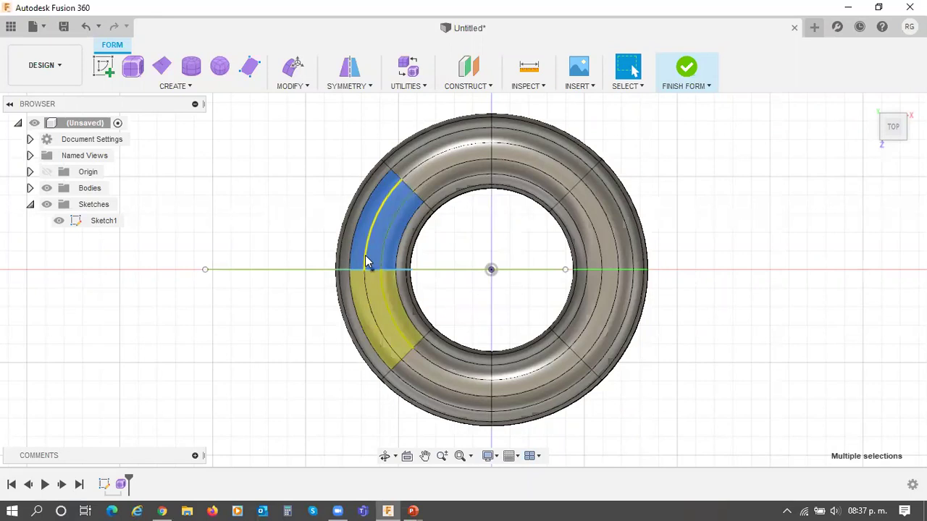
{"action": "key", "text": "Escape"}
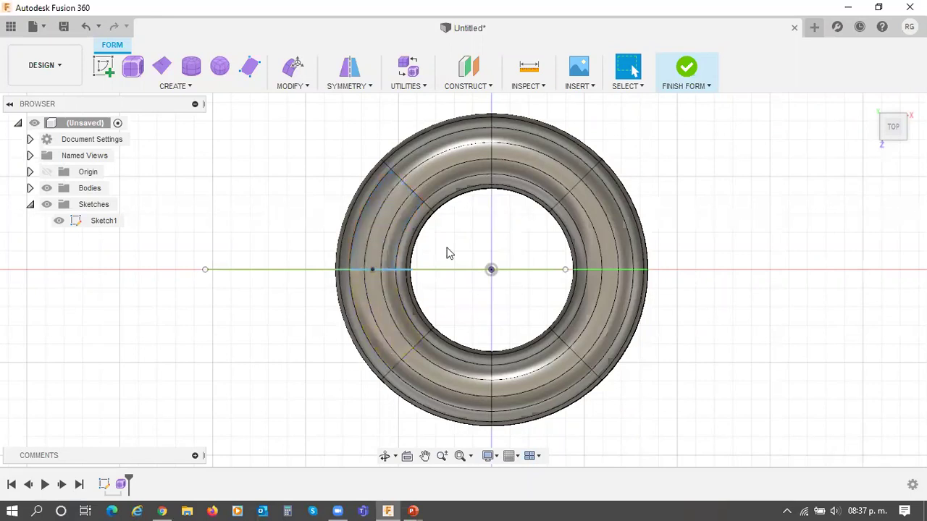
Step: Select the inner, middle and outer face strips above and below the sketch line
{"action": "left_click", "coordinate": [390, 252]}
{"action": "left_click", "coordinate": [375, 245], "text": "shift"}
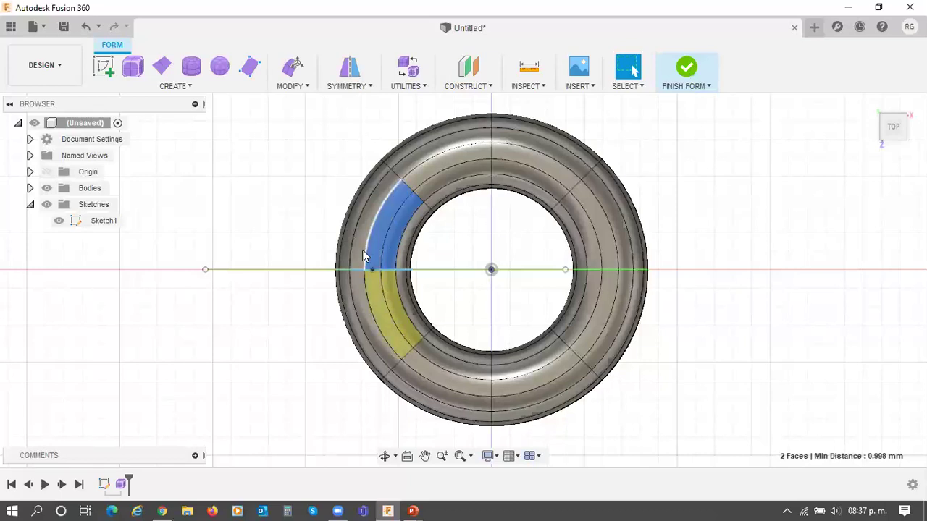
{"action": "left_click", "coordinate": [358, 257], "text": "shift"}
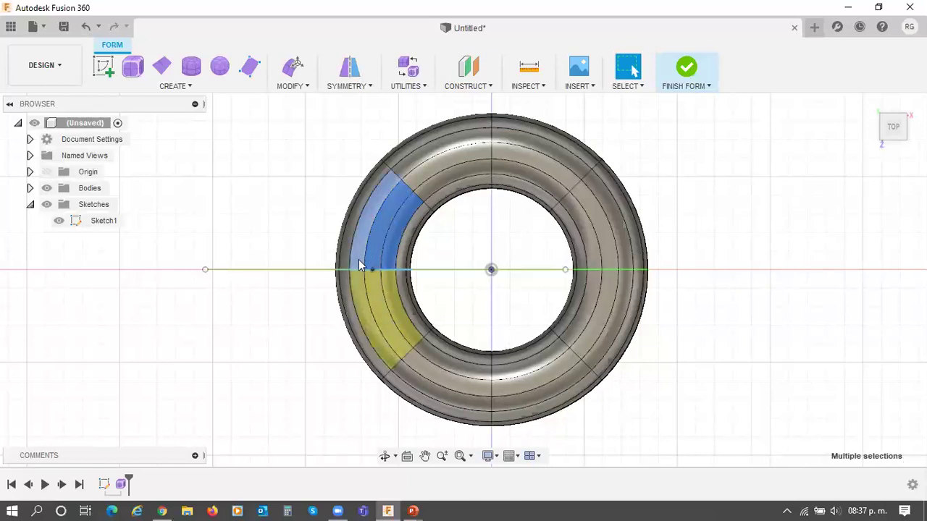
{"action": "left_click", "coordinate": [357, 286], "text": "shift"}
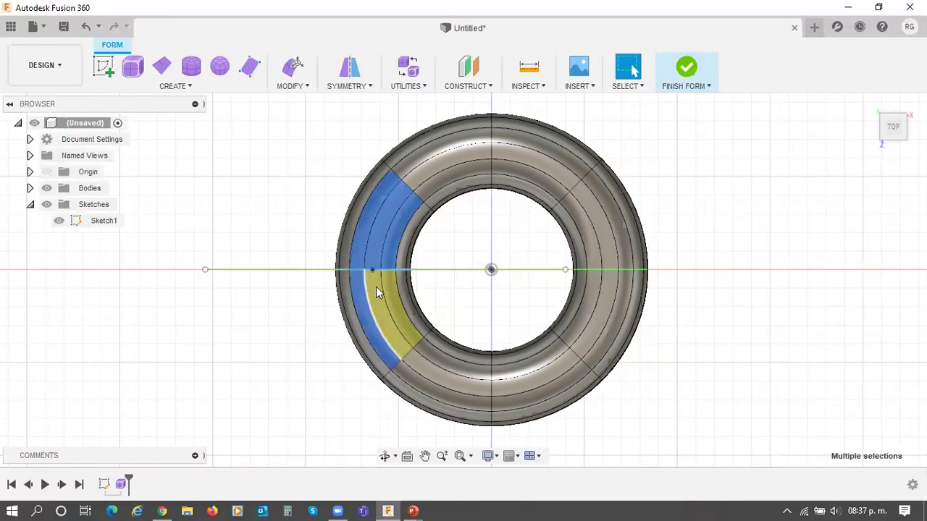
{"action": "left_click", "coordinate": [374, 286], "text": "shift"}
{"action": "left_click", "coordinate": [391, 287], "text": "shift"}
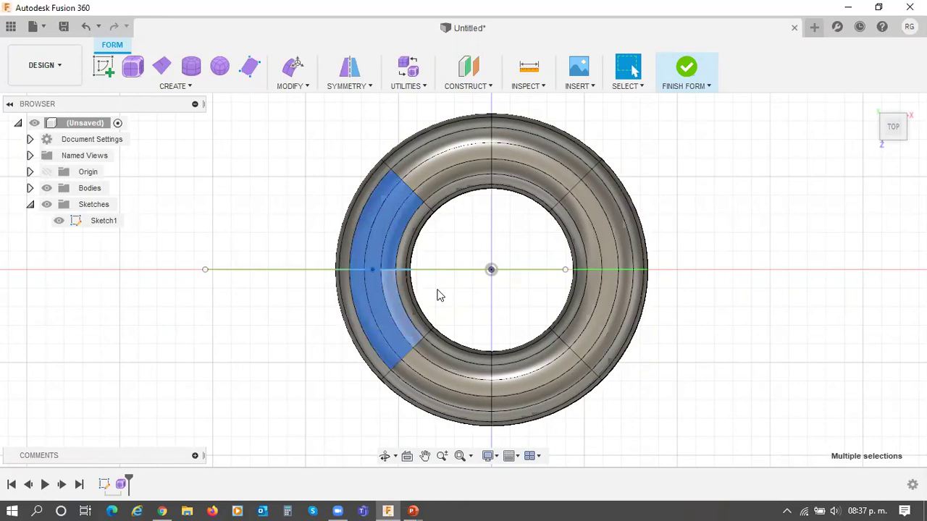
{"action": "left_click", "coordinate": [599, 257]}
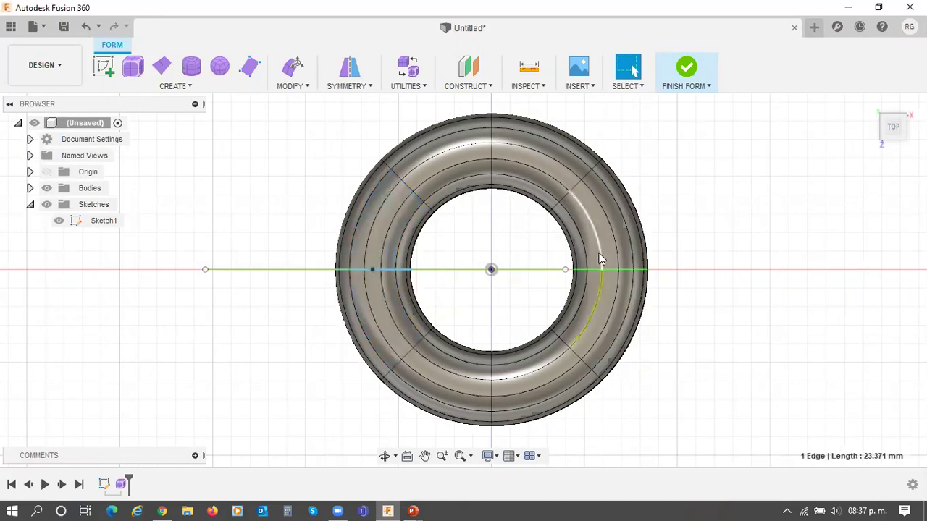
{"action": "left_click", "coordinate": [569, 191]}
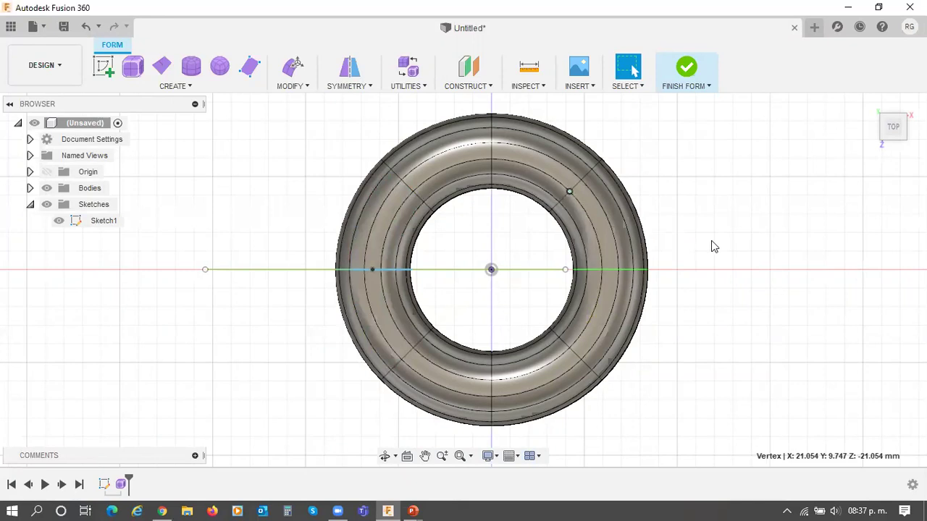
Step: Reselect the six left-side faces around the sketch line, from the inner ring to the outermost
{"action": "left_click", "coordinate": [389, 261]}
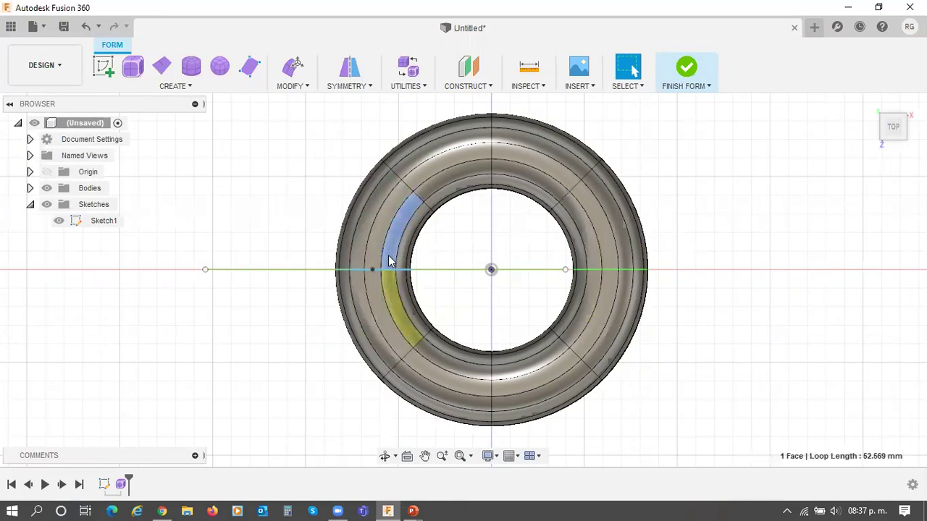
{"action": "left_click", "coordinate": [389, 288], "text": "shift"}
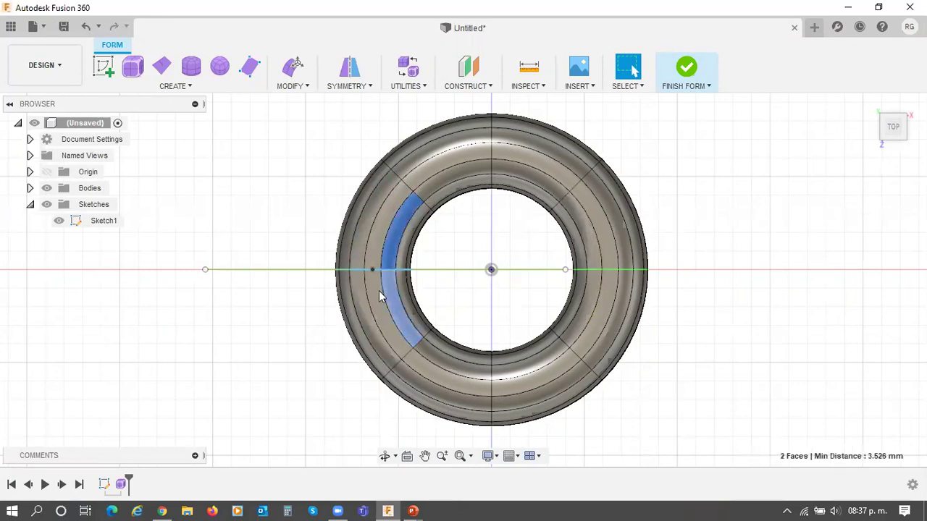
{"action": "left_click", "coordinate": [374, 300], "text": "shift"}
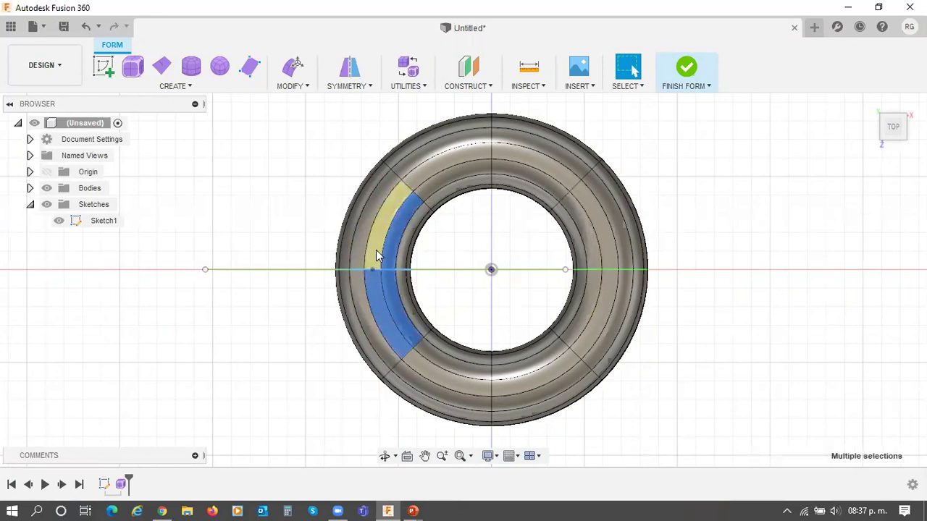
{"action": "left_click", "coordinate": [372, 257], "text": "shift"}
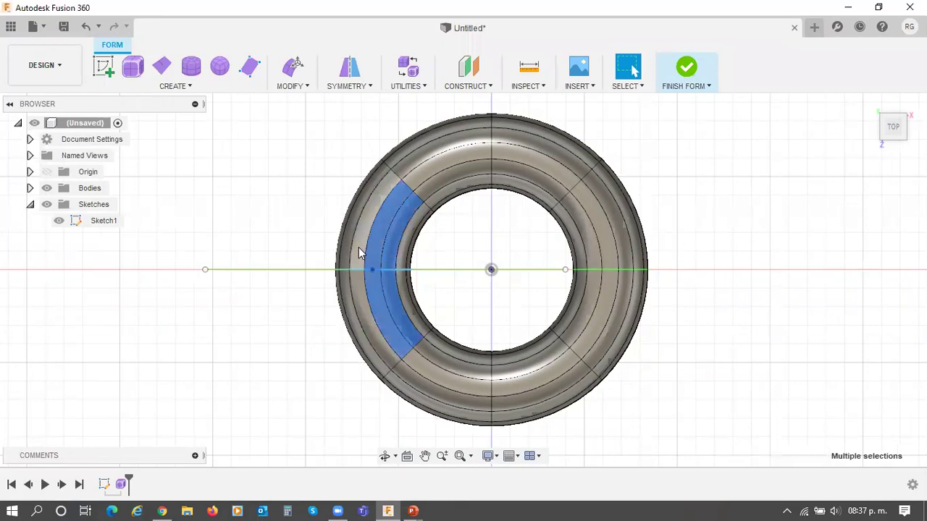
{"action": "left_click", "coordinate": [359, 252], "text": "shift"}
{"action": "left_click", "coordinate": [359, 283], "text": "shift"}
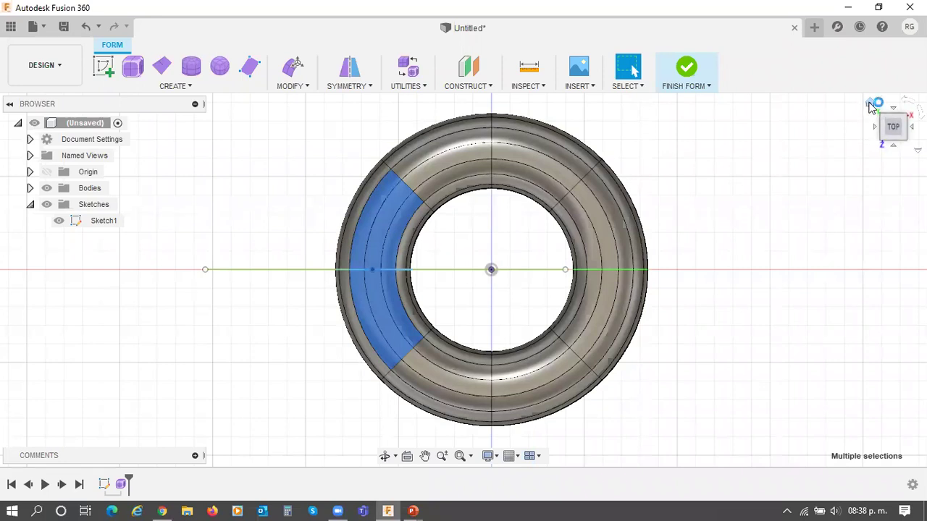
Step: Switch to the Front view, zooming and panning to frame the torus and sketch plane
{"action": "left_click", "coordinate": [870, 104]}
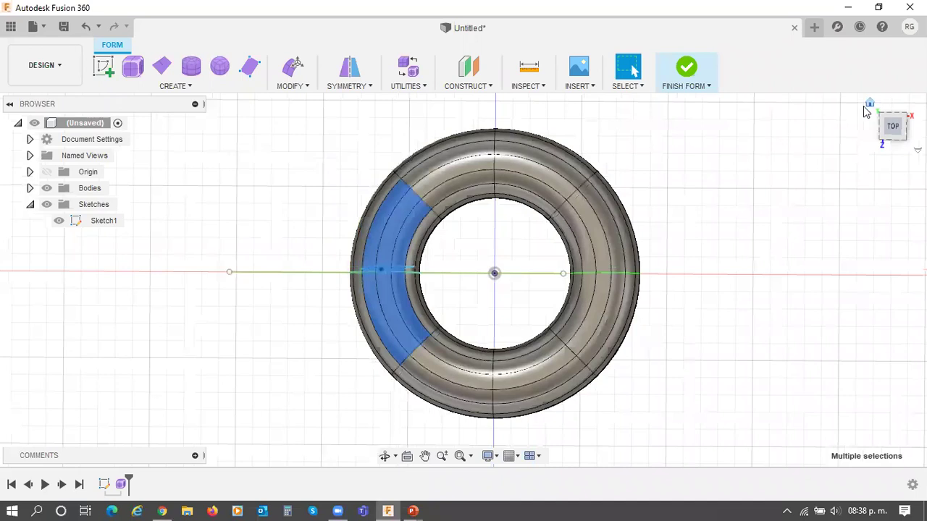
{"action": "left_click", "coordinate": [886, 136]}
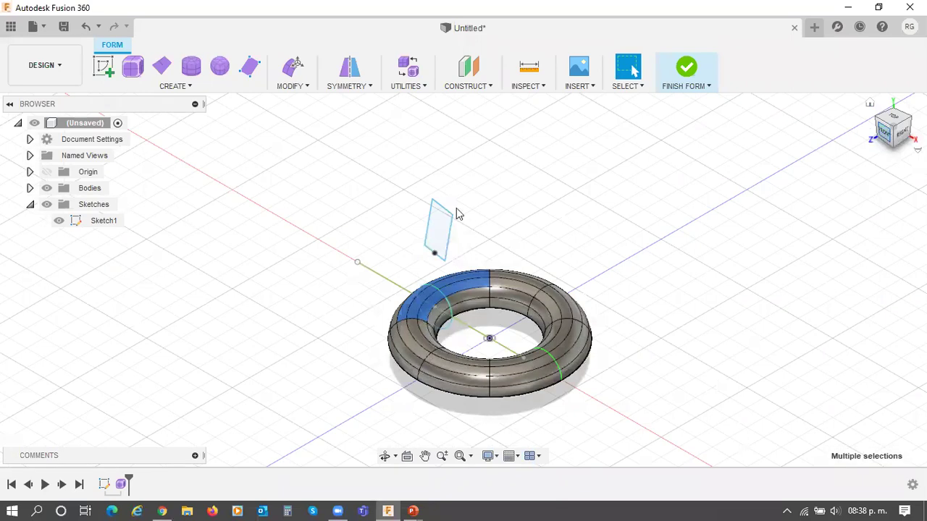
{"action": "key", "text": "F6"}
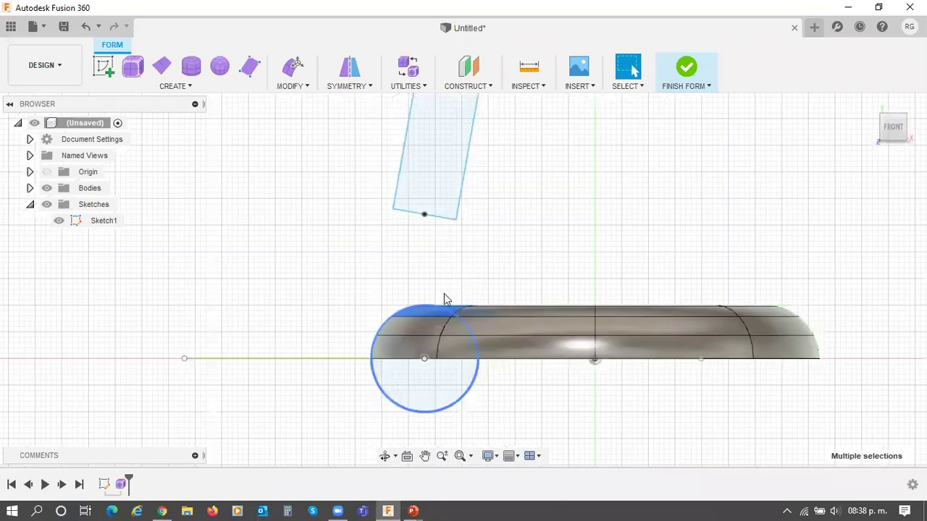
{"action": "scroll", "coordinate": [515, 205], "scroll_direction": "up", "scroll_amount": 2}
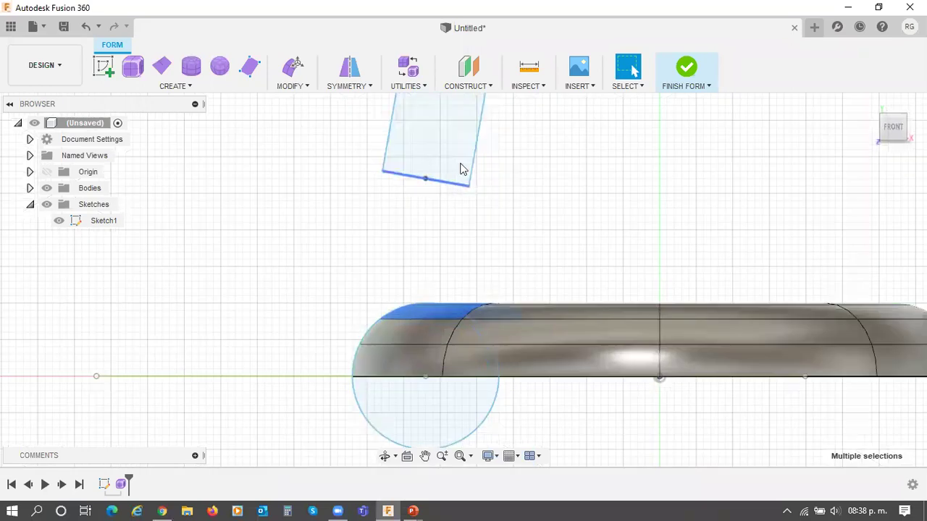
{"action": "left_click", "coordinate": [384, 165]}
{"action": "scroll", "coordinate": [382, 165], "scroll_direction": "down", "scroll_amount": 2}
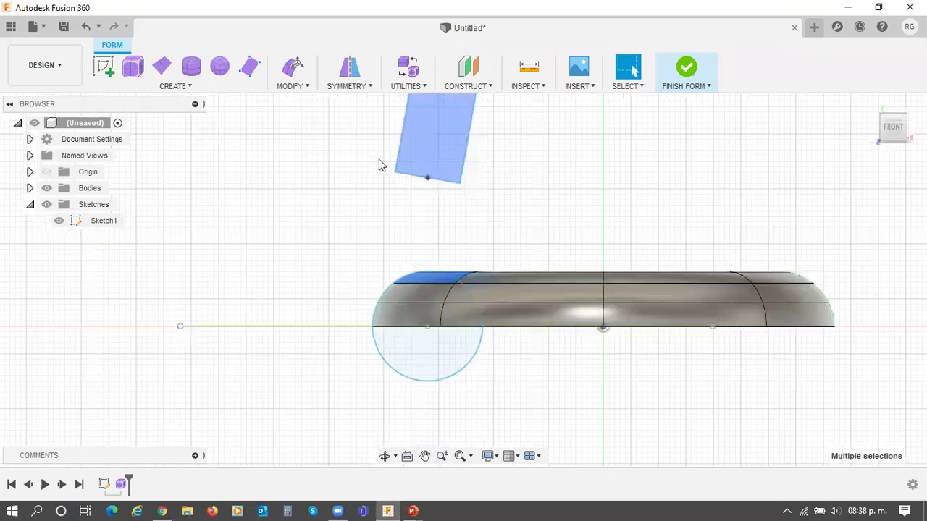
{"action": "middle_click_drag", "start_coordinate": [531, 164], "coordinate": [474, 221]}
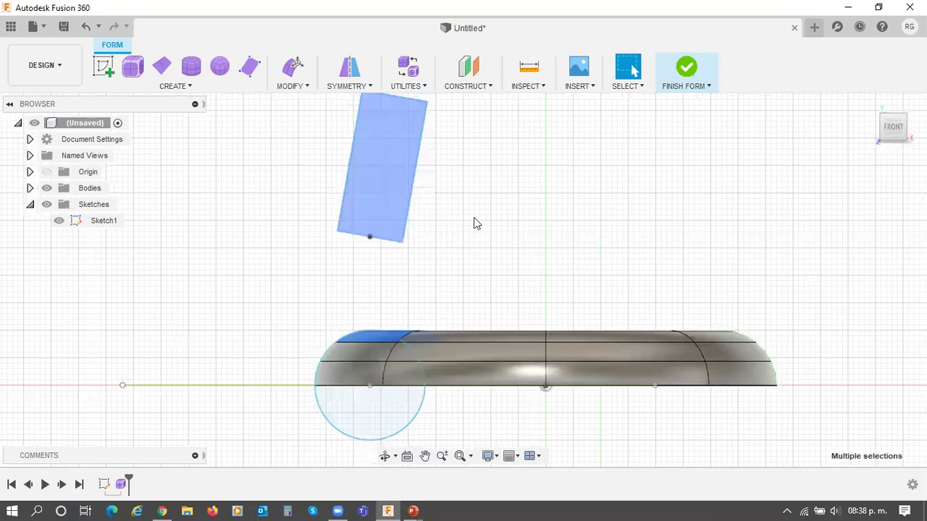
{"action": "left_click", "coordinate": [474, 217]}
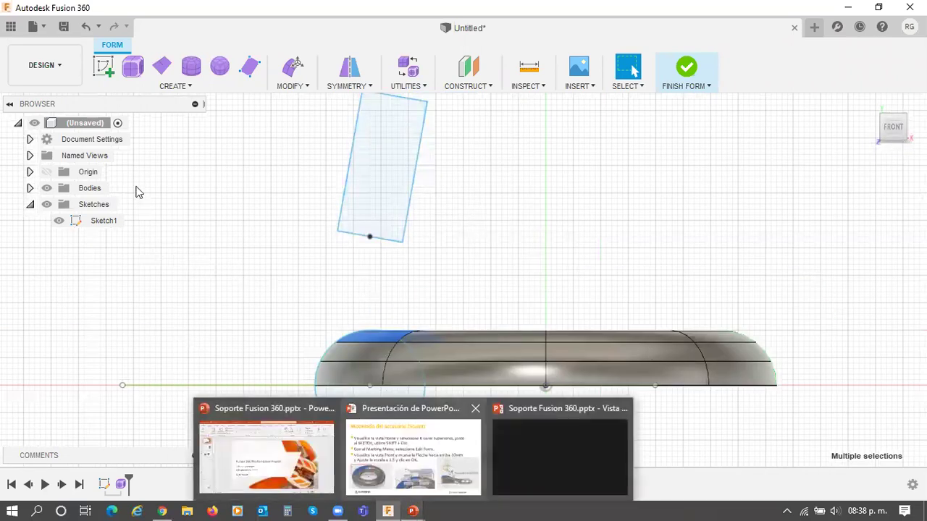
{"action": "left_click", "coordinate": [413, 456]}
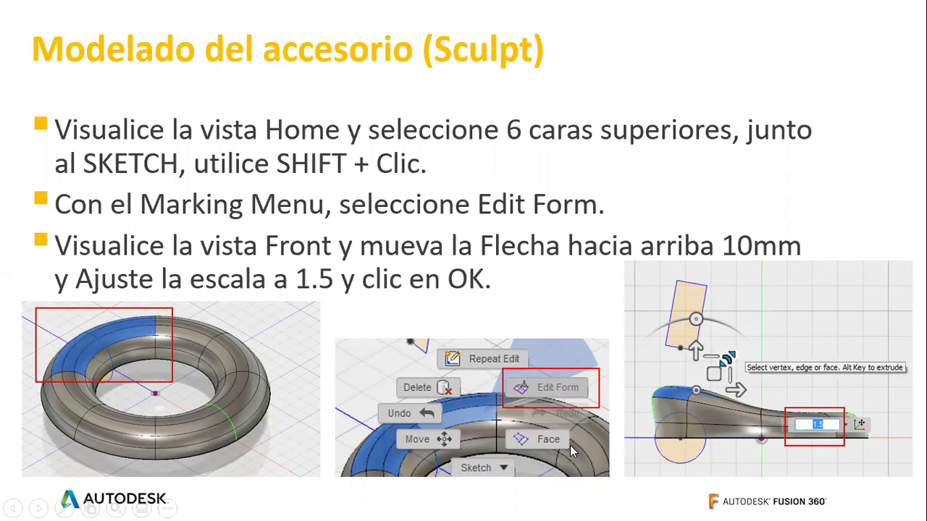
{"action": "key", "text": "alt+Tab"}
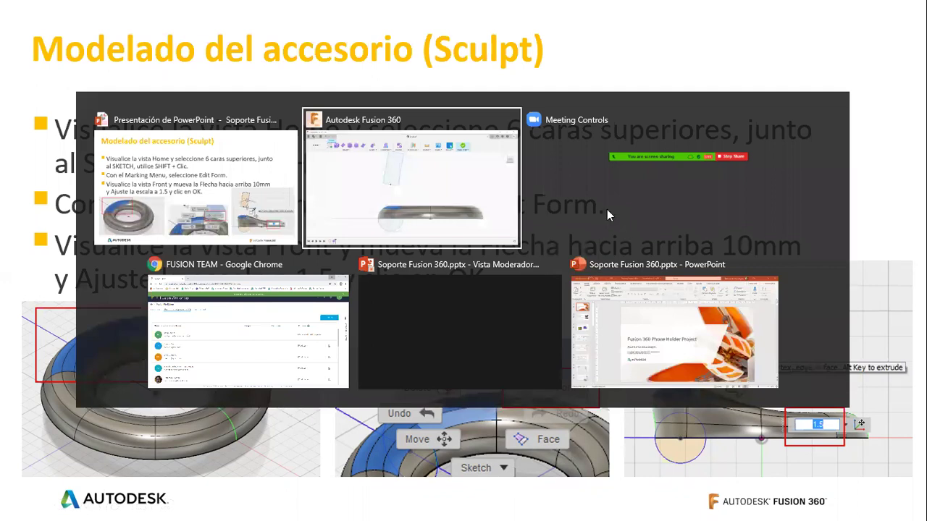
{"action": "key", "text": "Return"}
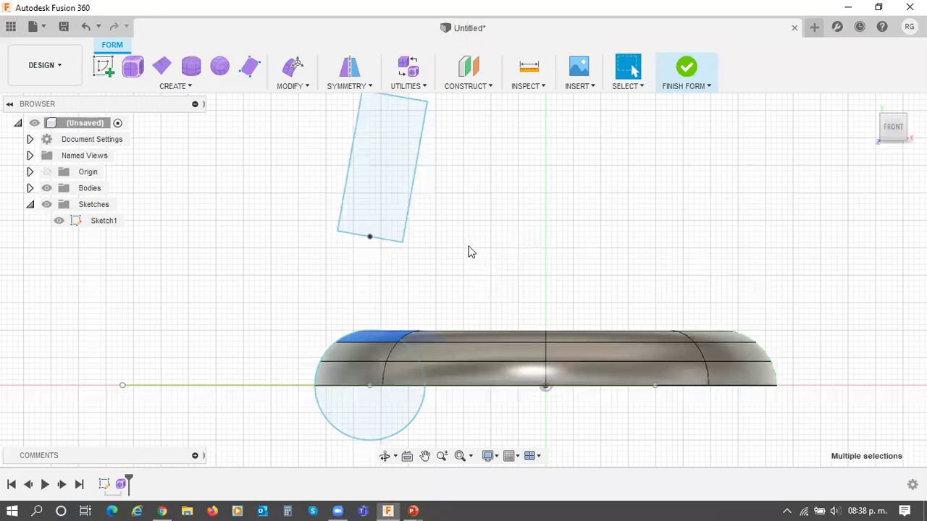
Step: From the home view, select the torus's top faces beside the sketch
{"action": "key", "text": "F6"}
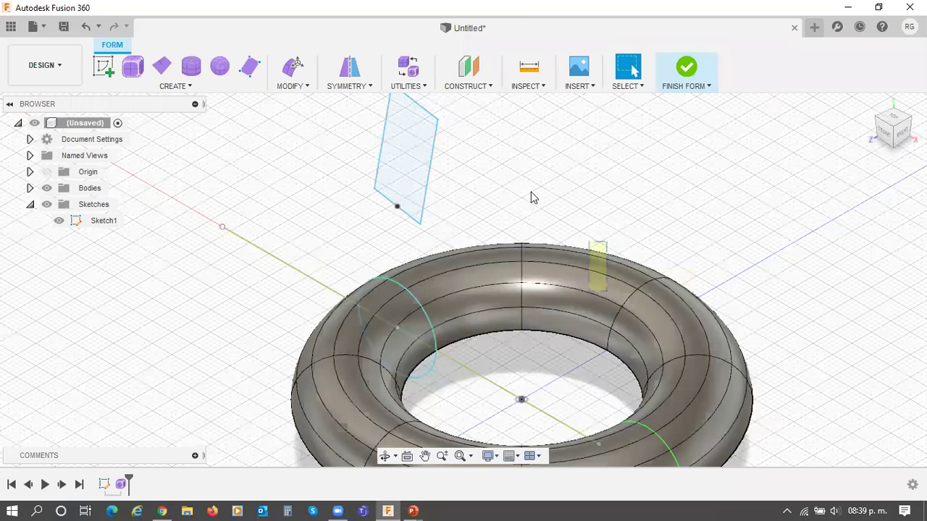
{"action": "left_click", "coordinate": [453, 278]}
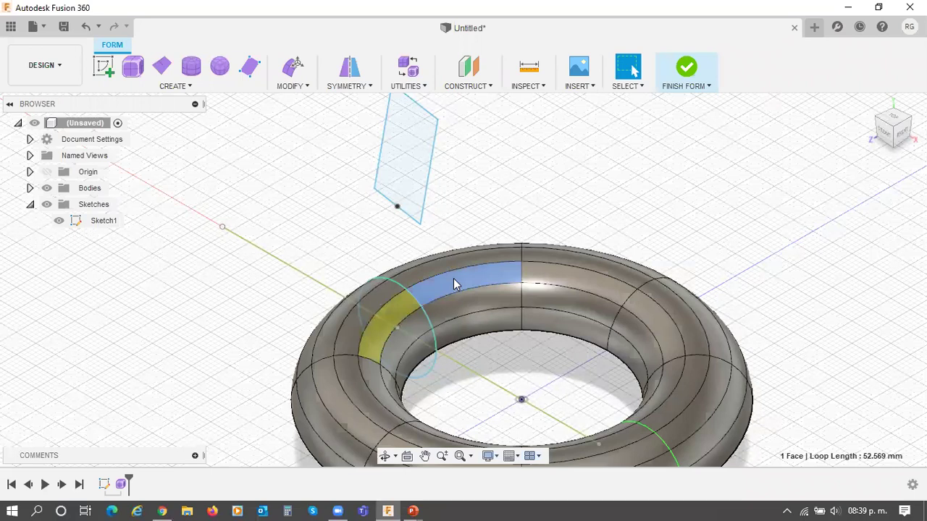
{"action": "left_click", "coordinate": [394, 312], "text": "shift"}
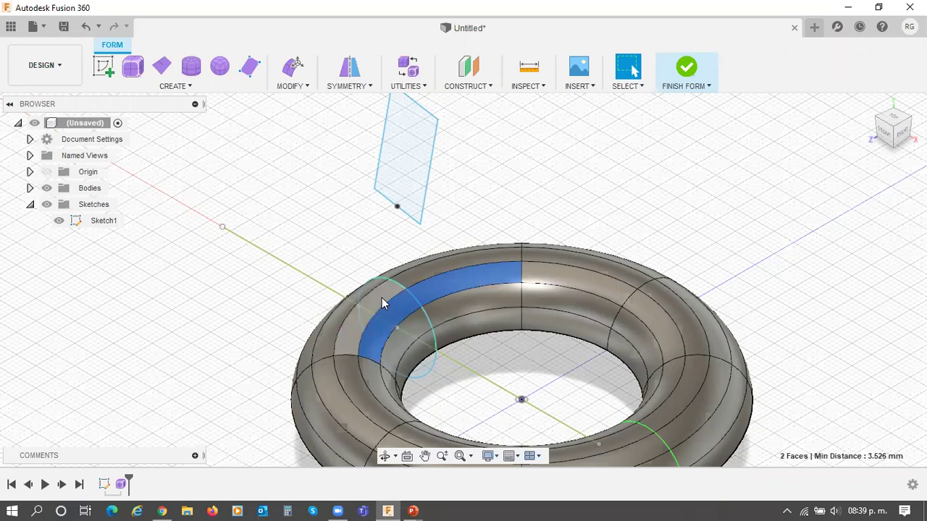
{"action": "left_click", "coordinate": [382, 298], "text": "shift"}
{"action": "left_click", "coordinate": [410, 278], "text": "shift"}
{"action": "left_click", "coordinate": [331, 327], "text": "shift"}
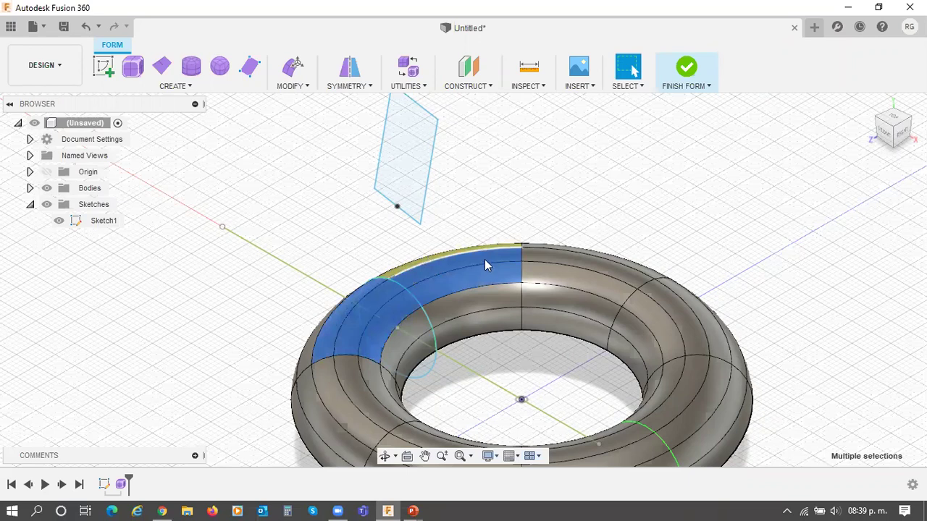
{"action": "scroll", "coordinate": [504, 255], "scroll_direction": "down", "scroll_amount": 2}
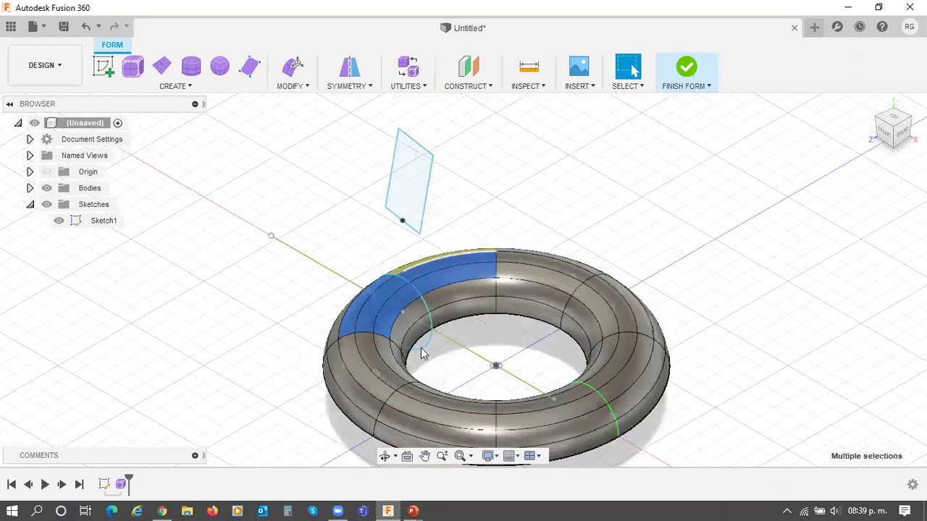
{"action": "scroll", "coordinate": [406, 391], "scroll_direction": "up", "scroll_amount": 5}
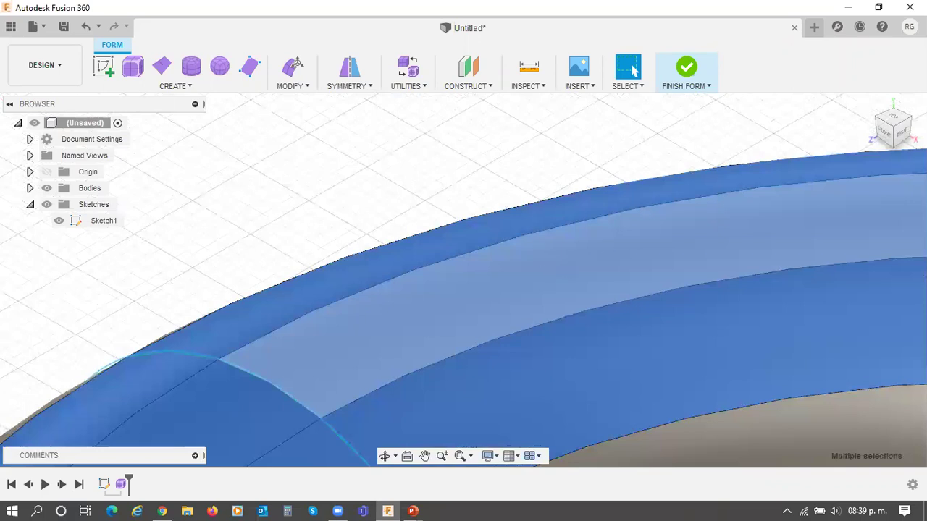
Step: Check the selection from above, then open Edit Form on the six selected faces
{"action": "left_click", "coordinate": [880, 114]}
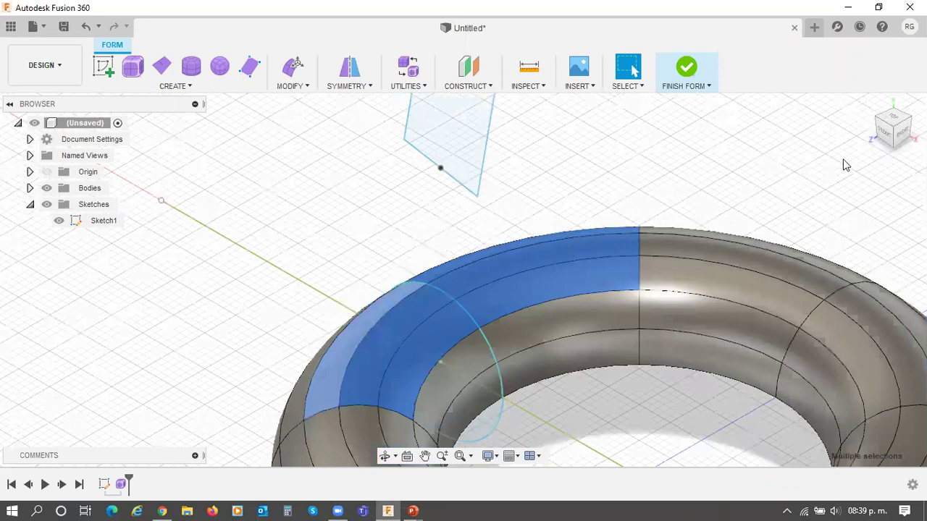
{"action": "left_click", "coordinate": [877, 122]}
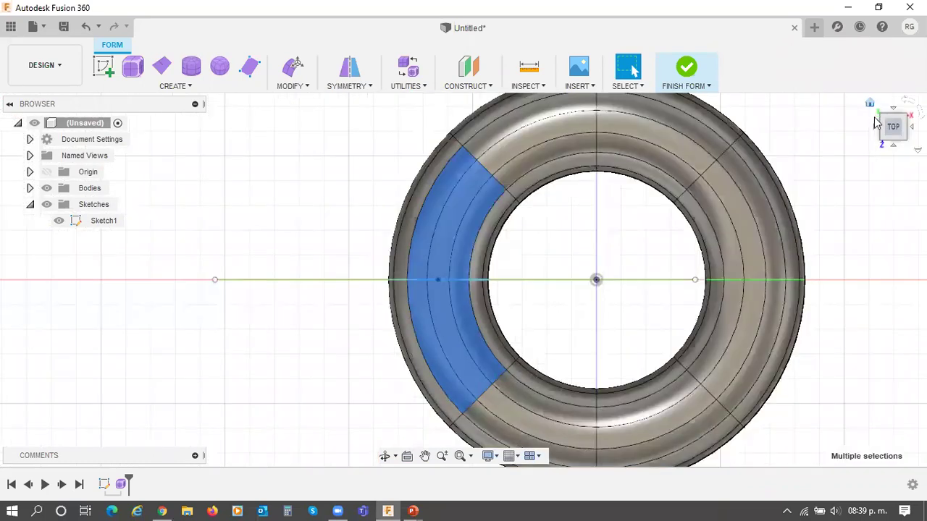
{"action": "left_click", "coordinate": [883, 134]}
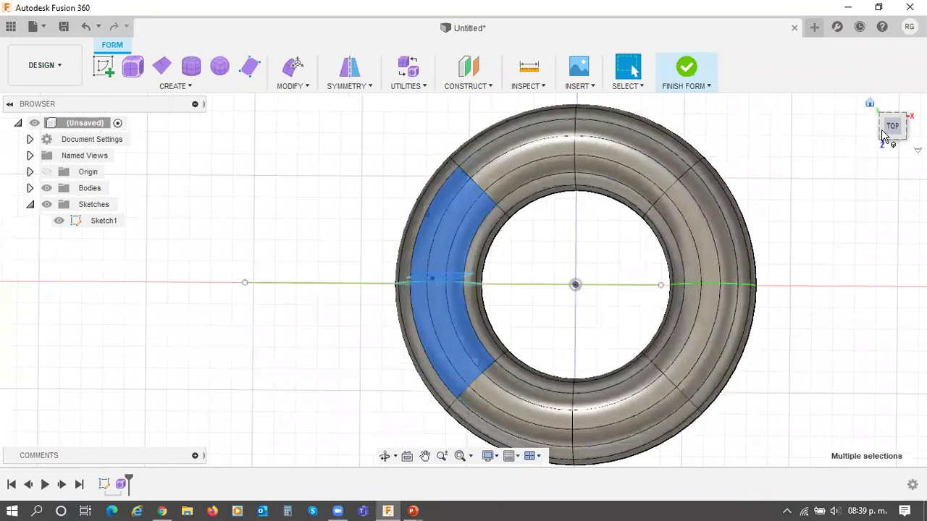
{"action": "key", "text": "F6"}
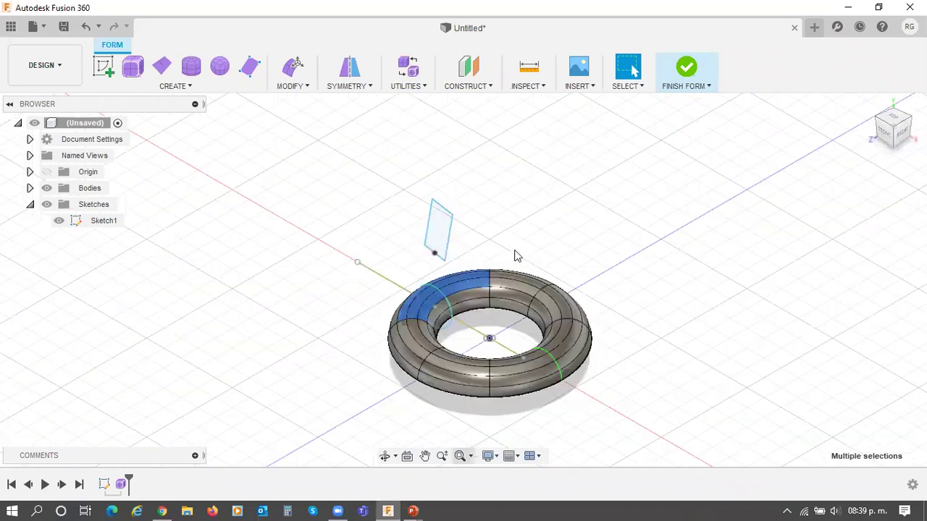
{"action": "right_click", "coordinate": [468, 284]}
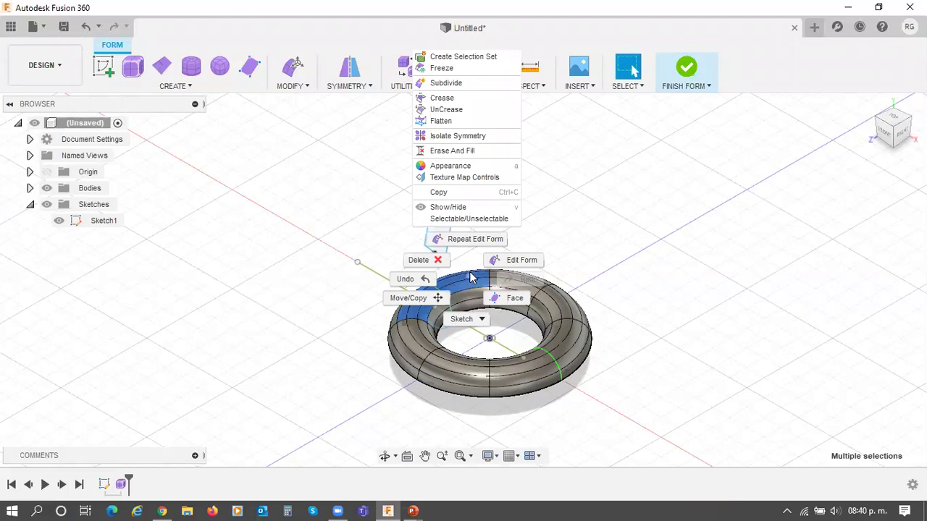
{"action": "left_click", "coordinate": [525, 267]}
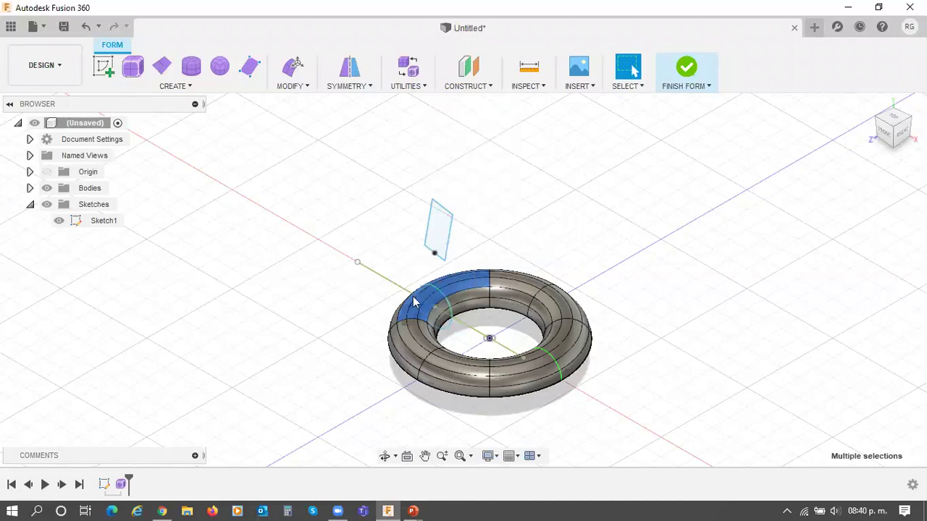
{"action": "left_click_drag", "start_coordinate": [739, 139], "coordinate": [747, 147]}
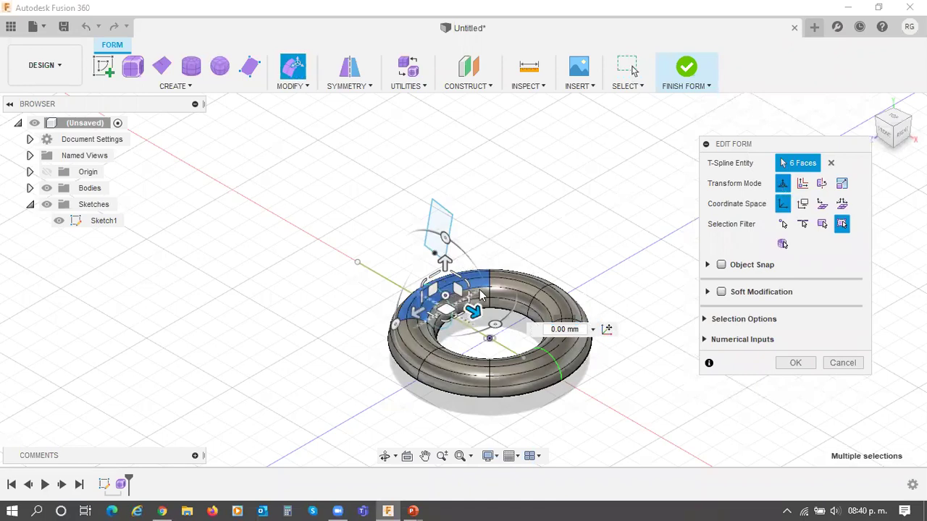
{"action": "left_click", "coordinate": [882, 136]}
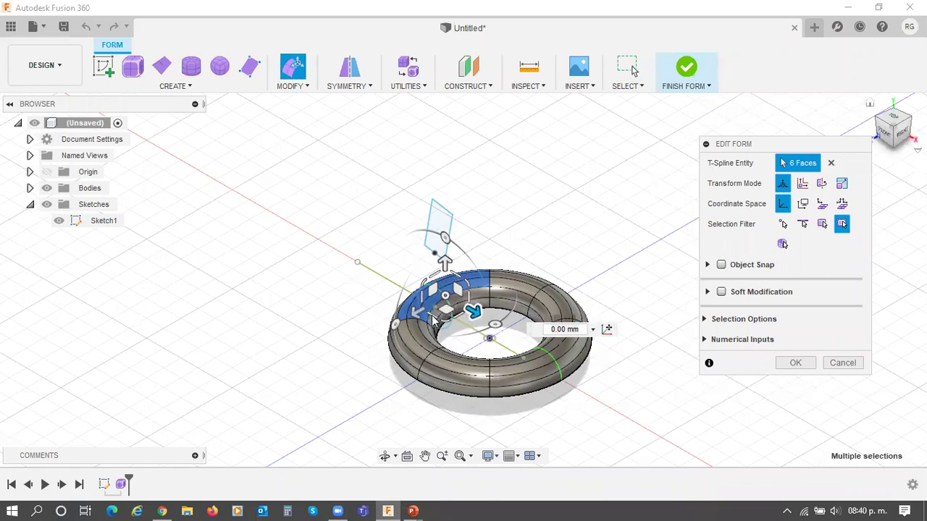
{"action": "scroll", "coordinate": [437, 310], "scroll_direction": "up", "scroll_amount": 2}
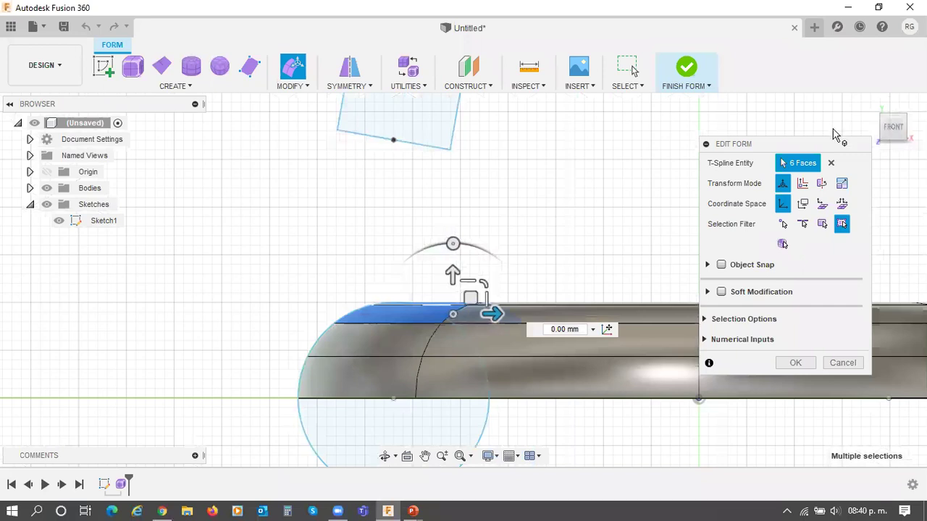
{"action": "mouse_move", "coordinate": [555, 158]}
{"action": "middle_mouse_down"}
{"action": "mouse_move", "coordinate": [420, 211]}
{"action": "mouse_move", "coordinate": [449, 182]}
{"action": "mouse_move", "coordinate": [448, 190]}
{"action": "mouse_move", "coordinate": [478, 176]}
{"action": "mouse_move", "coordinate": [464, 178]}
{"action": "mouse_move", "coordinate": [514, 192]}
{"action": "middle_mouse_up"}
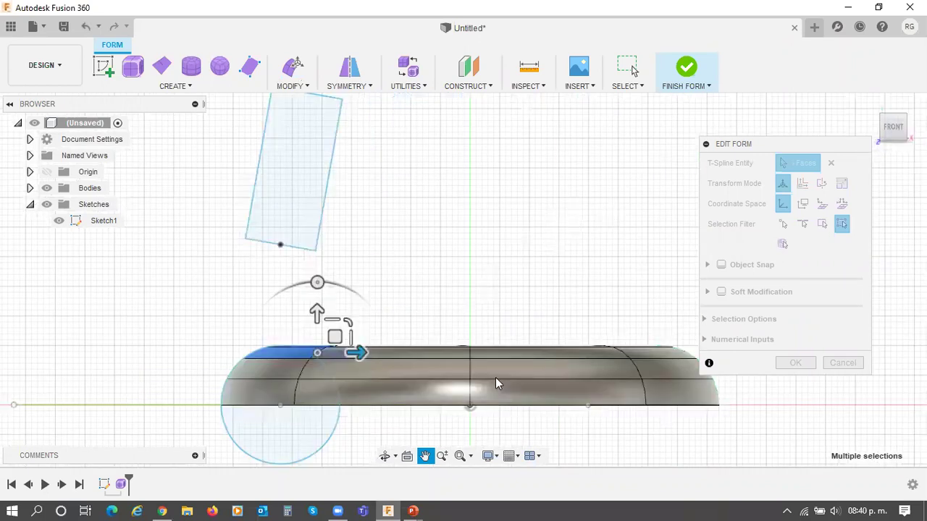
{"action": "middle_click_drag", "start_coordinate": [477, 396], "coordinate": [504, 390]}
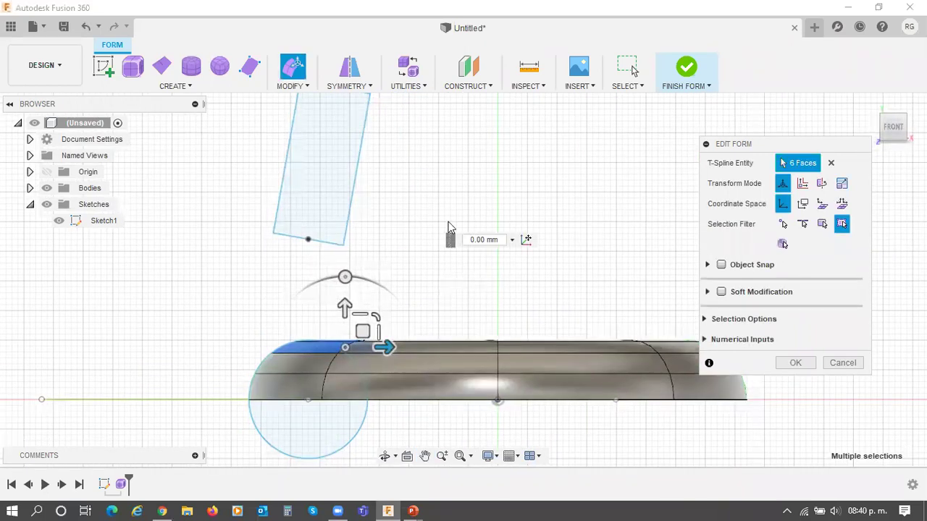
{"action": "left_click_drag", "start_coordinate": [429, 190], "coordinate": [430, 168]}
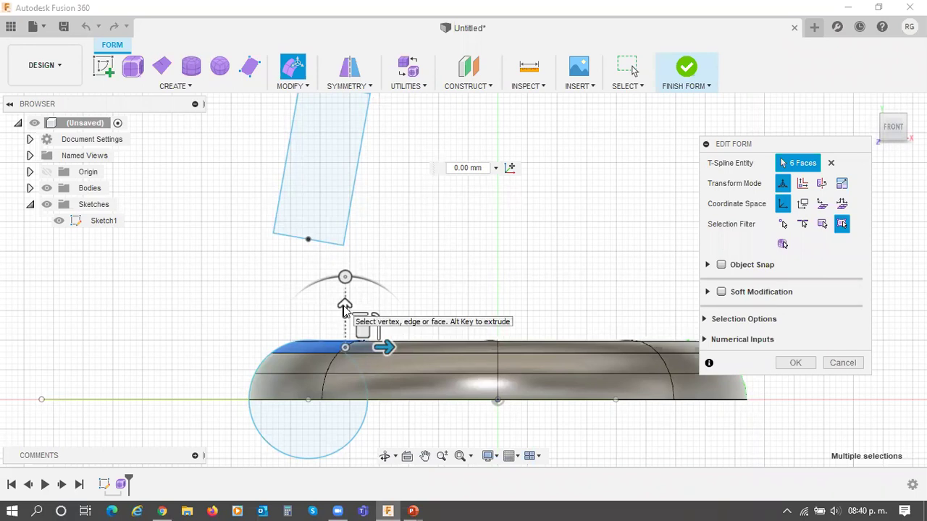
{"action": "left_click", "coordinate": [344, 310]}
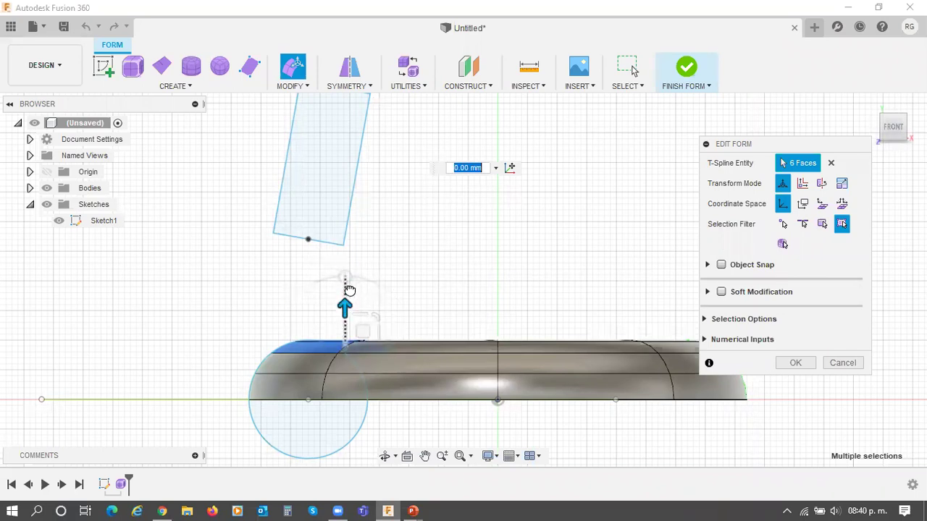
{"action": "type", "text": "1"}
{"action": "key", "text": "Return"}
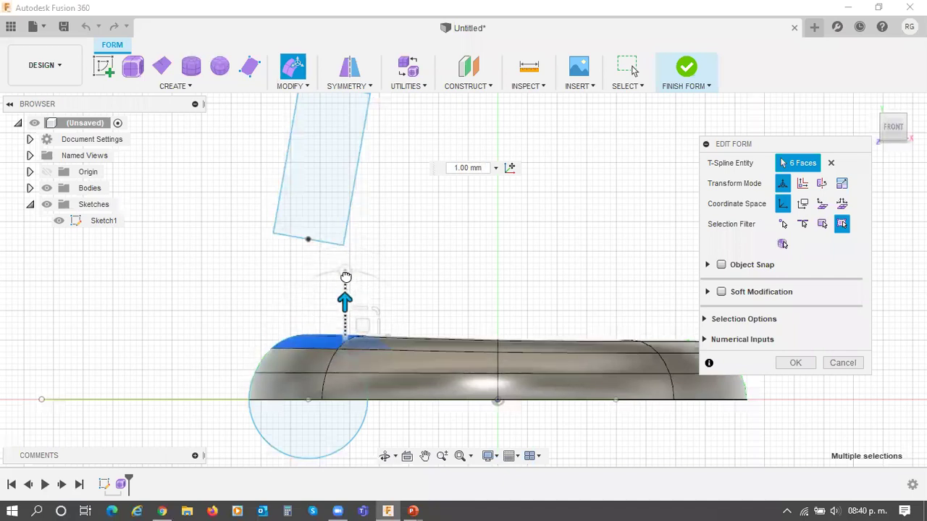
{"action": "type", "text": "9"}
{"action": "key", "text": "Return"}
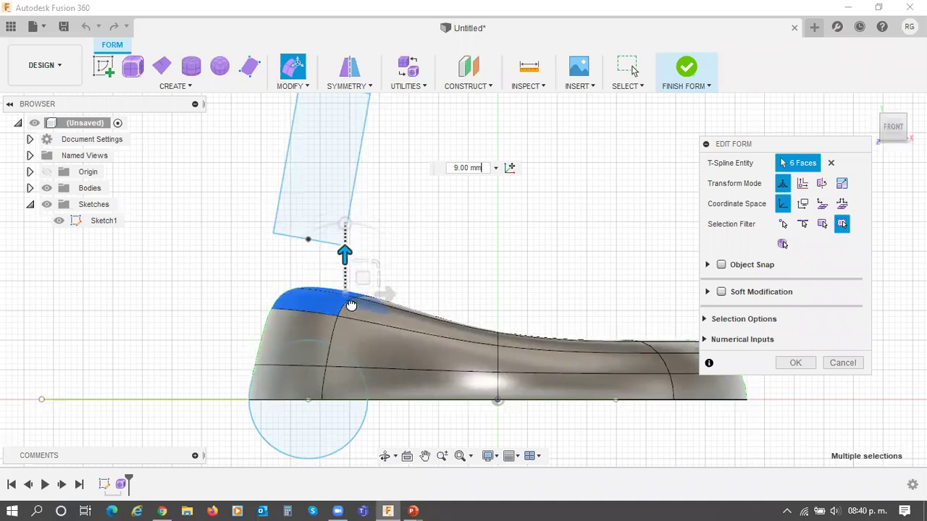
{"action": "key", "text": "Return"}
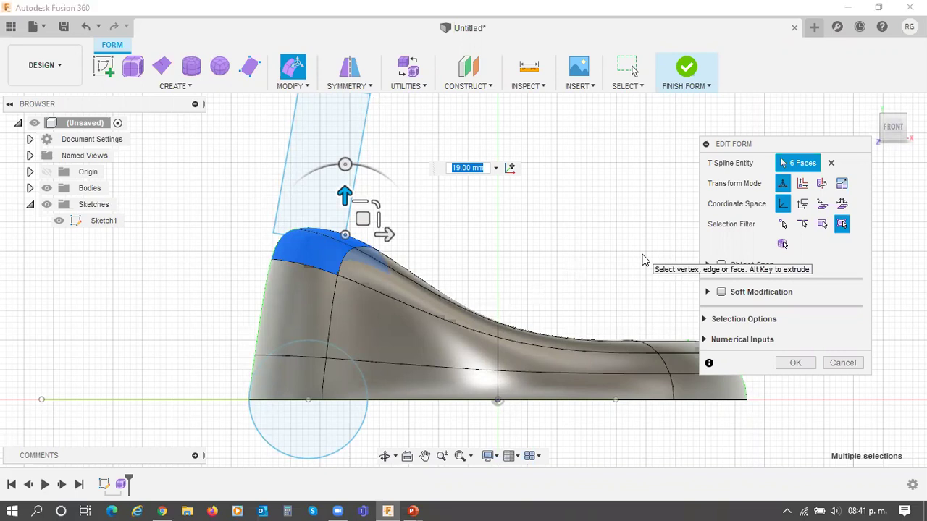
{"action": "key", "text": "ctrl+z"}
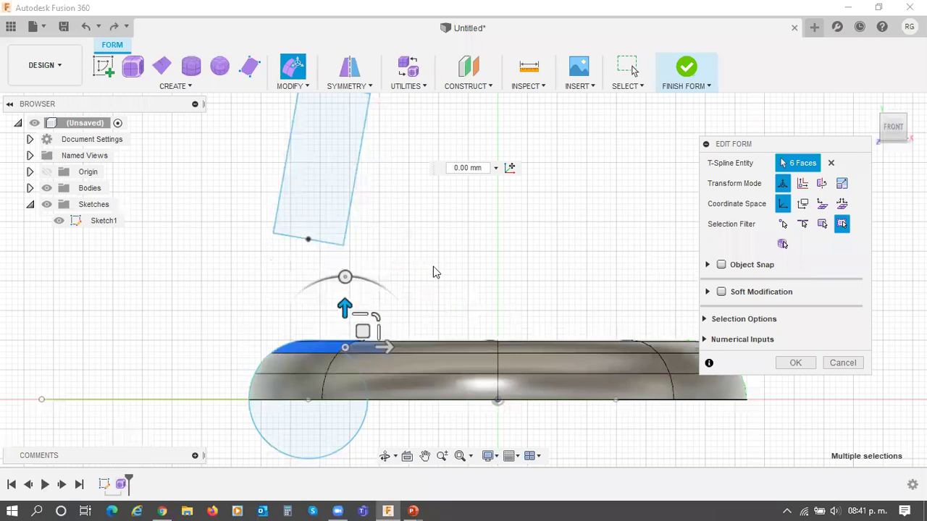
Step: Raise the six top faces 10 mm, scale them by 1.5, and finish the edit
{"action": "left_click_drag", "start_coordinate": [343, 307], "coordinate": [347, 248]}
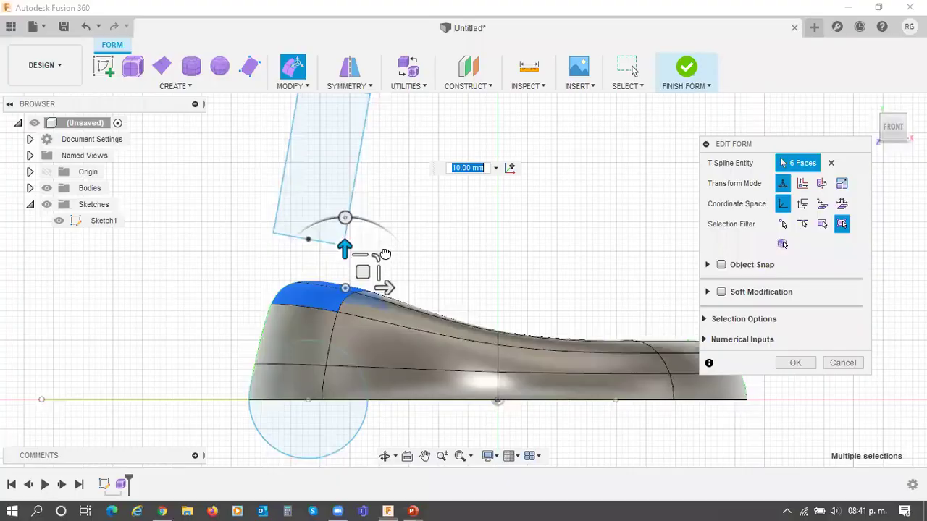
{"action": "left_click_drag", "start_coordinate": [387, 253], "coordinate": [490, 210]}
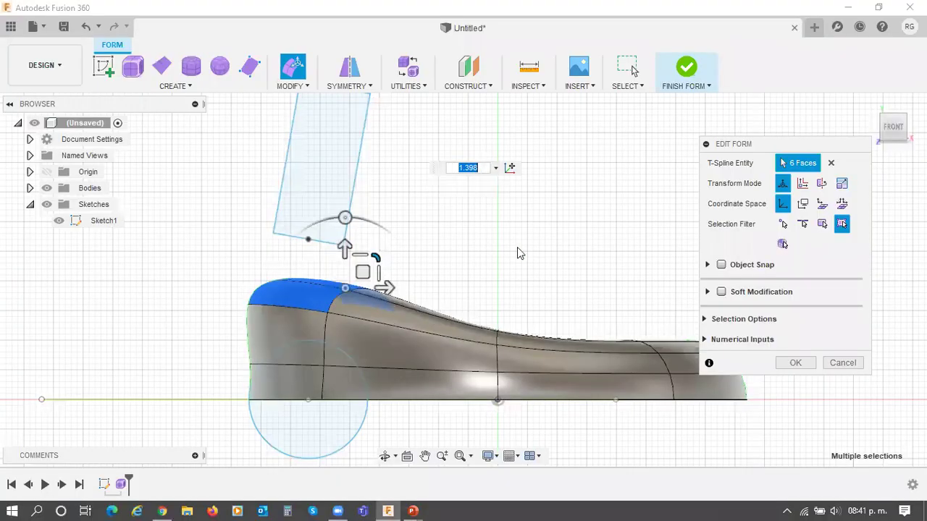
{"action": "type", "text": "1.5"}
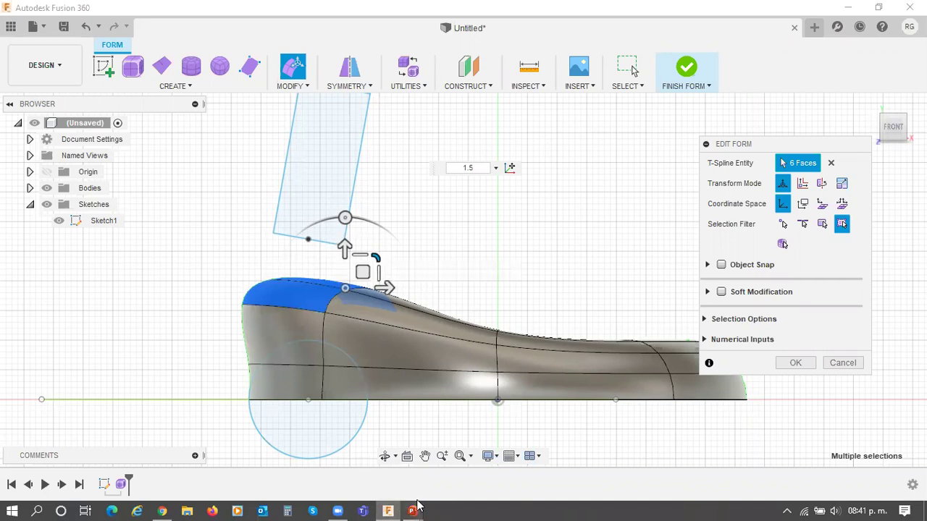
{"action": "mouse_move", "coordinate": [414, 510]}
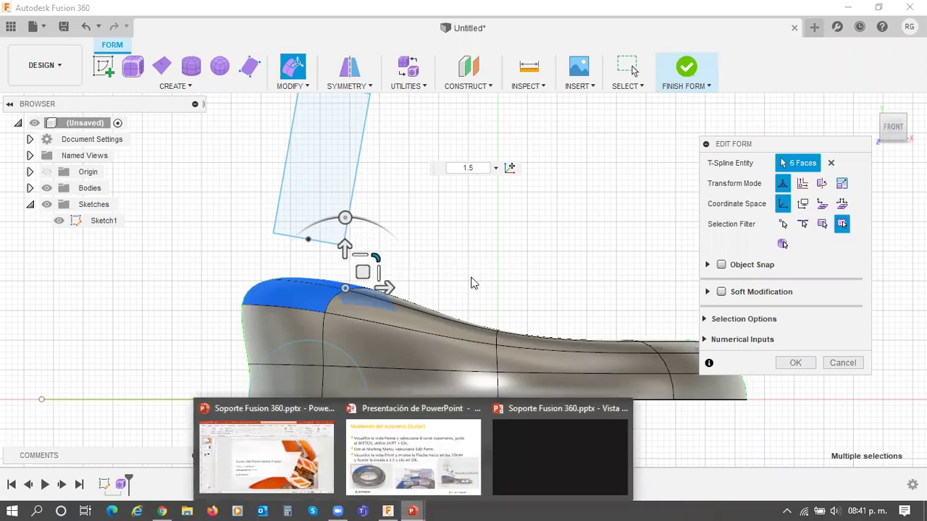
{"action": "key", "text": "alt+Tab"}
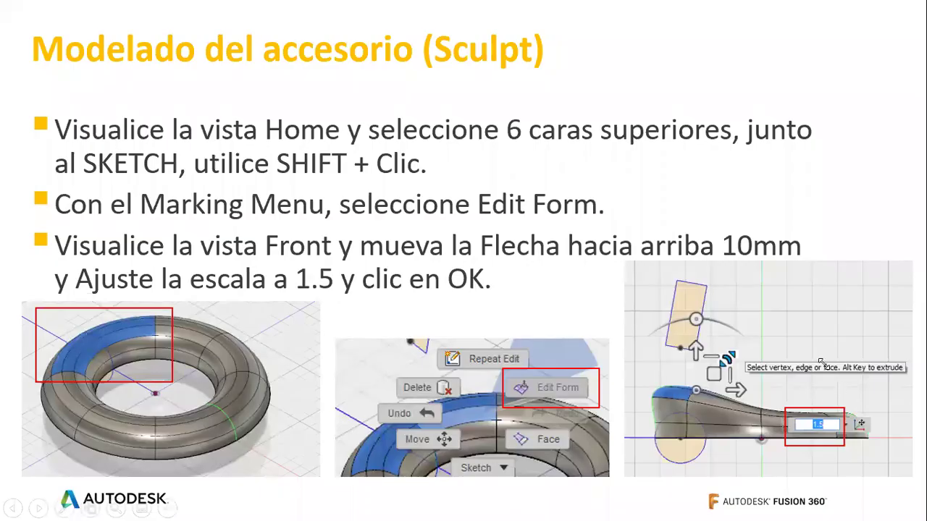
{"action": "key", "text": "alt+Tab"}
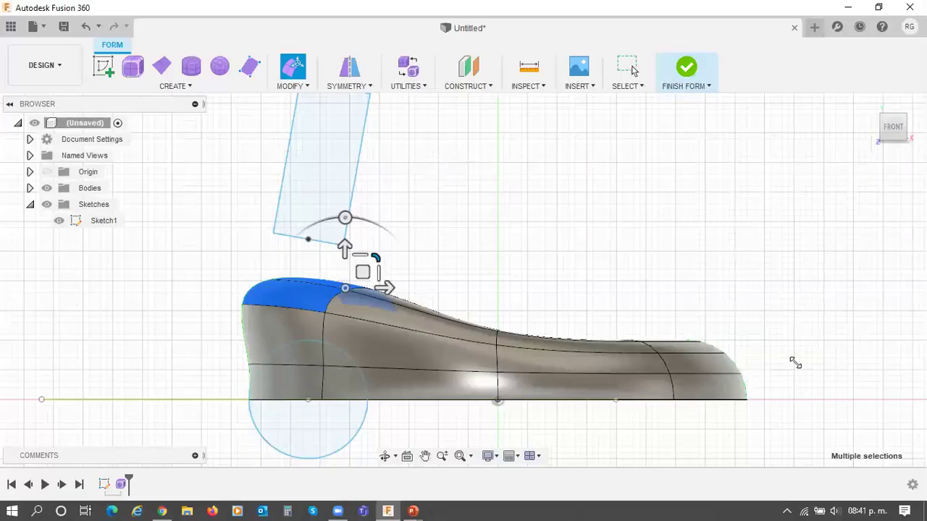
{"action": "key", "text": "Escape"}
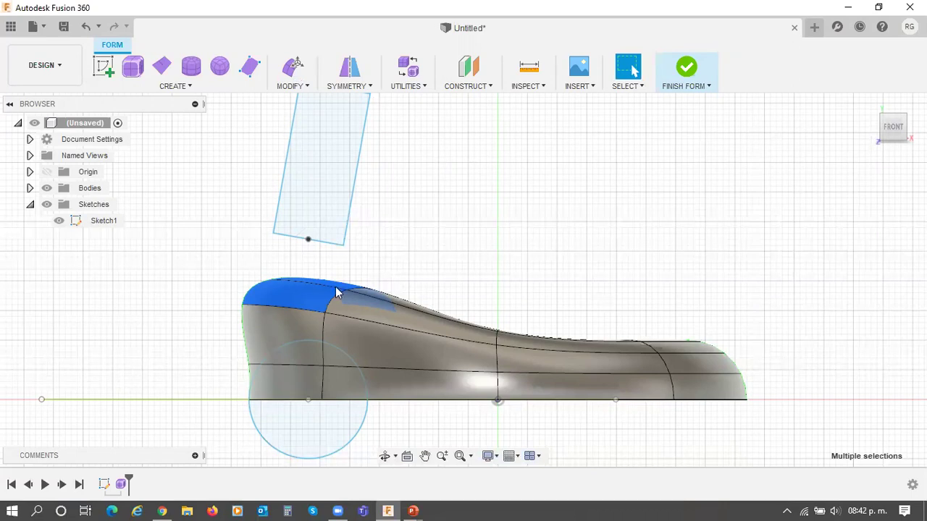
Step: In the top view, double-click to select the ring of faces on the torus's left section
{"action": "left_click", "coordinate": [904, 118]}
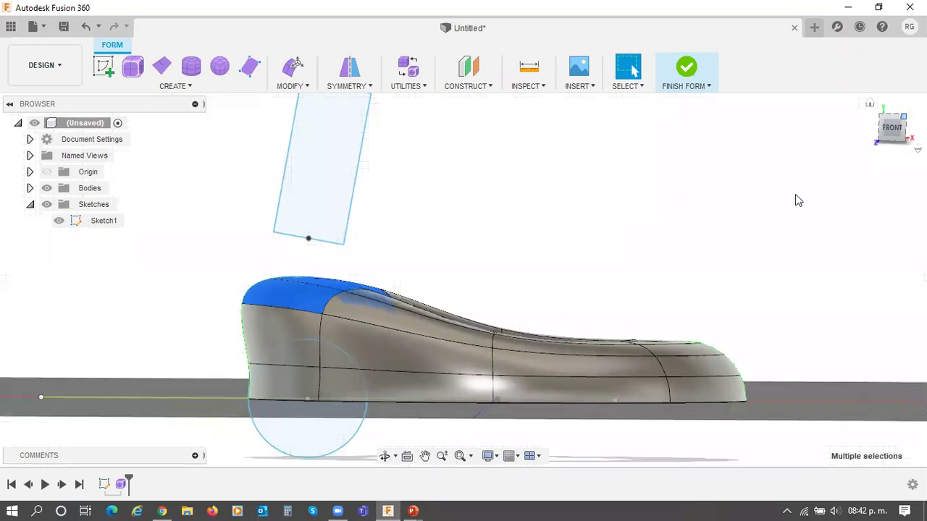
{"action": "key", "text": "shift+F6"}
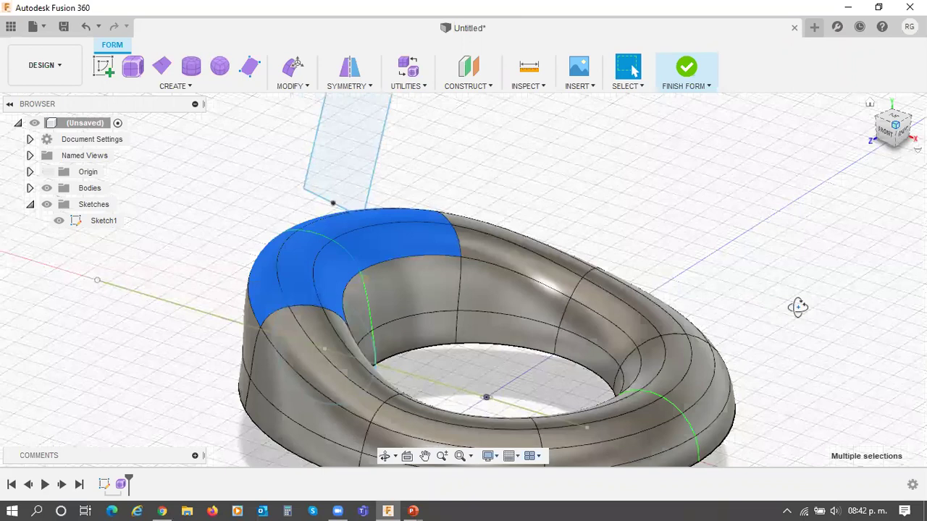
{"action": "middle_click_drag", "start_coordinate": [792, 358], "coordinate": [786, 393], "text": "shift"}
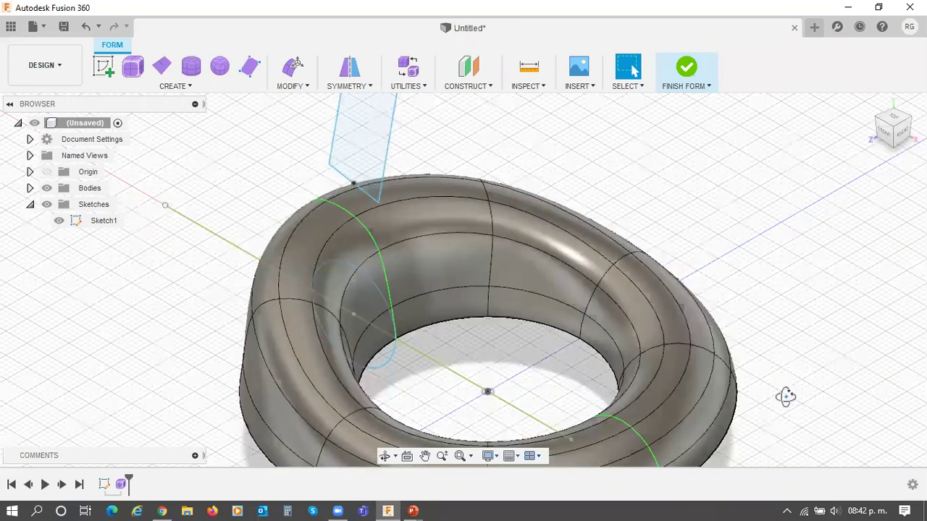
{"action": "left_click", "coordinate": [903, 125]}
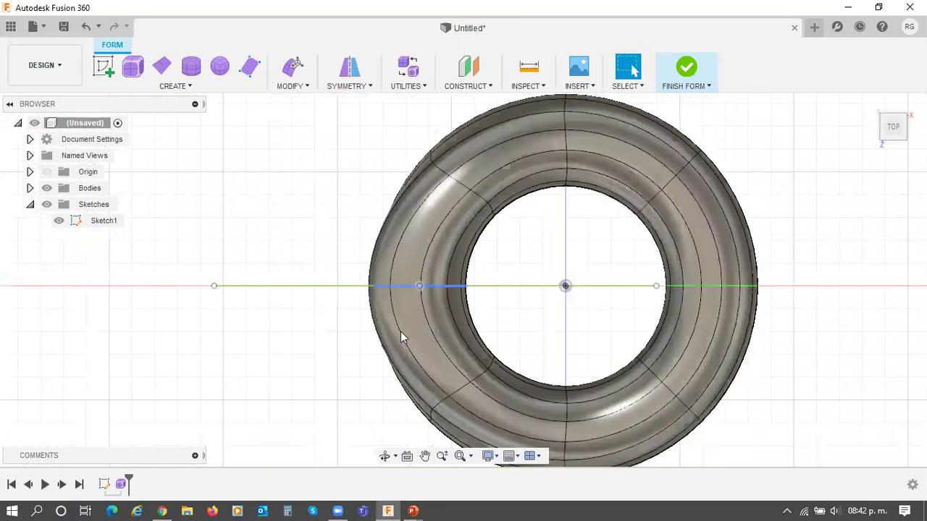
{"action": "scroll", "coordinate": [354, 348], "scroll_direction": "up", "scroll_amount": 3}
{"action": "double_click", "coordinate": [362, 340]}
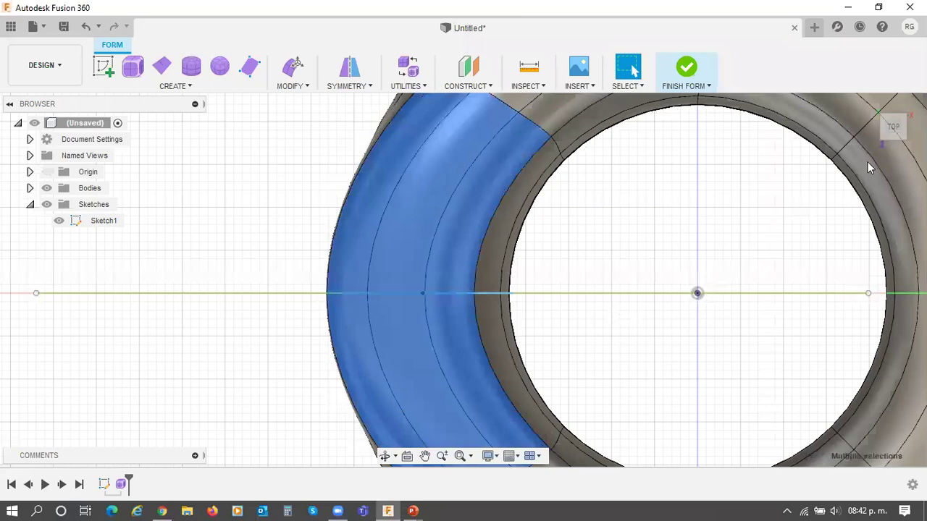
{"action": "left_click", "coordinate": [874, 107]}
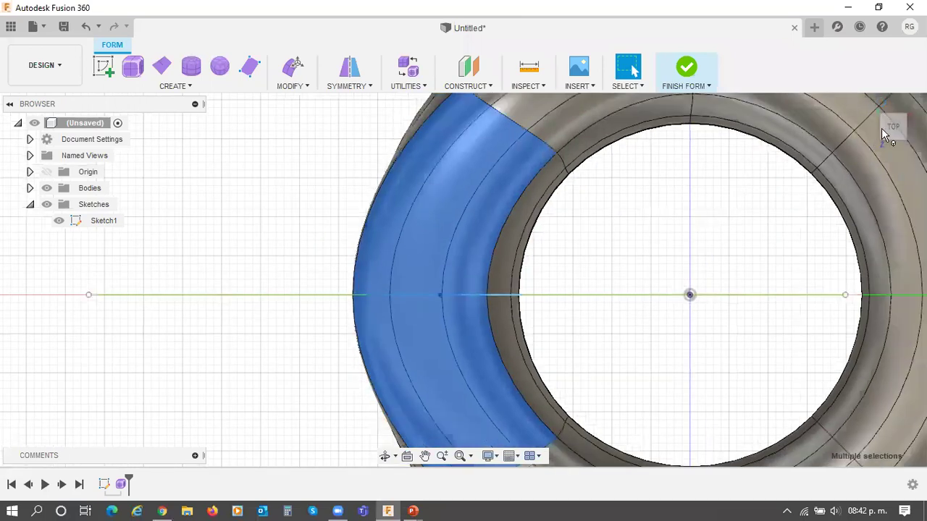
{"action": "left_click", "coordinate": [881, 128]}
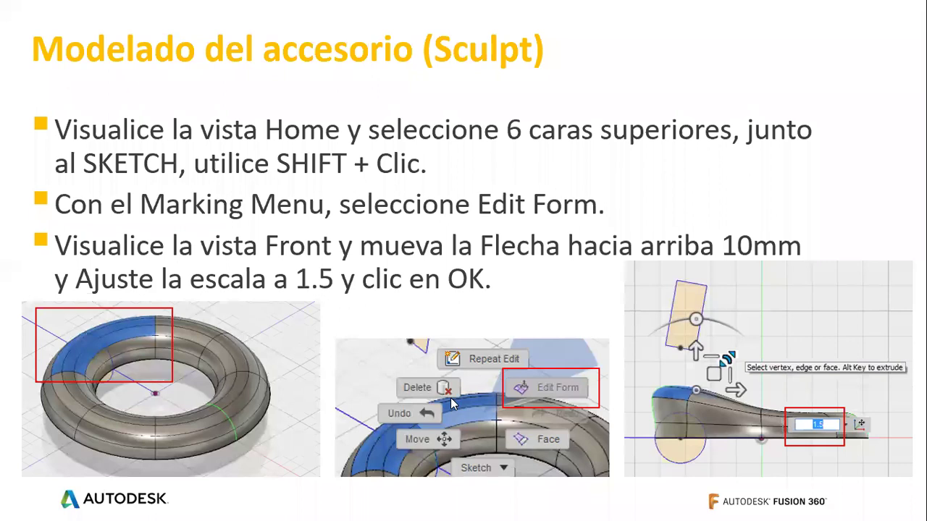
Step: Advance to the slide on extruding the same faces 15 mm upward, then head back to Fusion 360
{"action": "key", "text": "Right"}
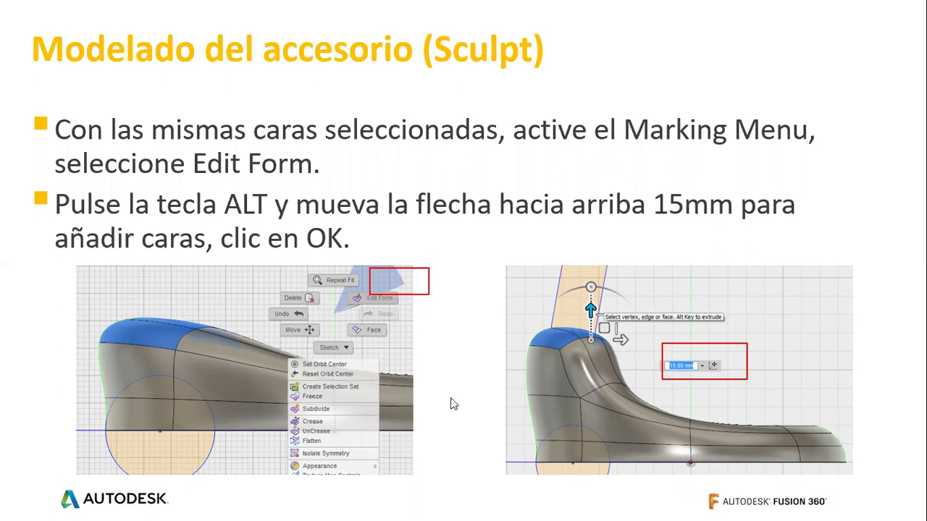
{"action": "key", "text": "alt+Tab"}
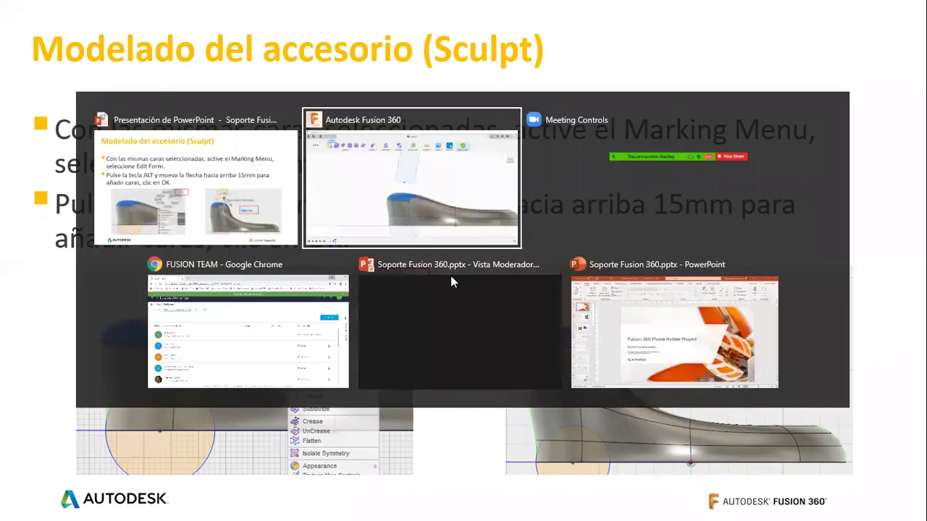
Step: Switch back to Fusion 360 for Edit Form on the six hump faces, muting the microphone
{"action": "key", "text": "alt+Tab"}
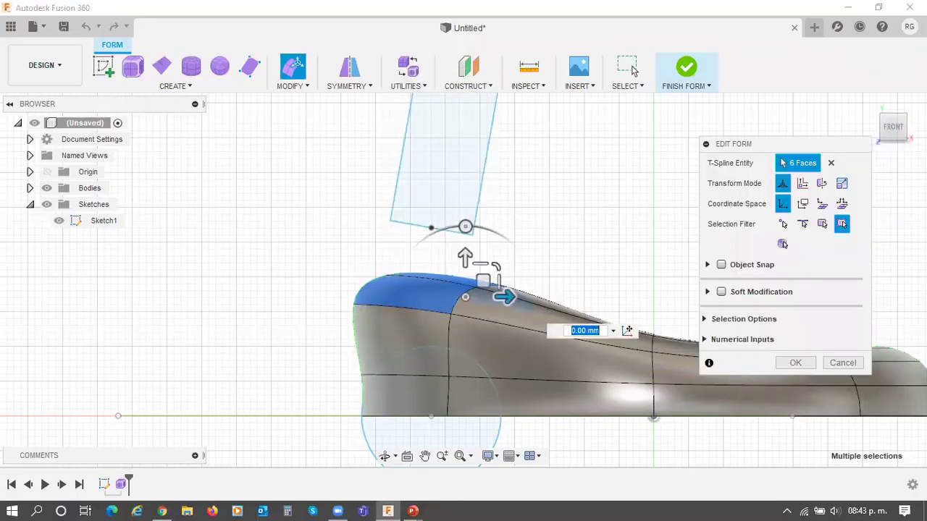
{"action": "key", "text": "XF86AudioMute"}
{"action": "key", "text": "XF86AudioMute"}
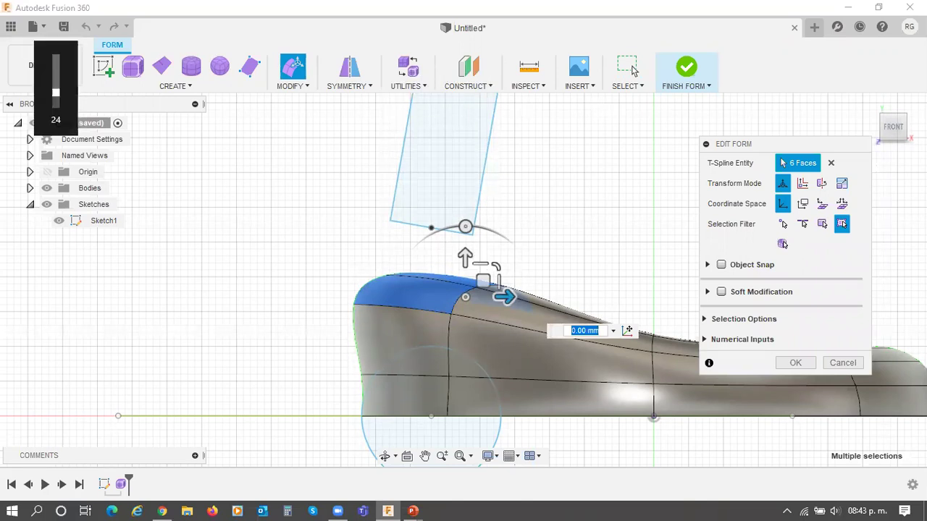
{"action": "key", "text": "XF86AudioMute"}
{"action": "key", "text": "XF86AudioMicMute"}
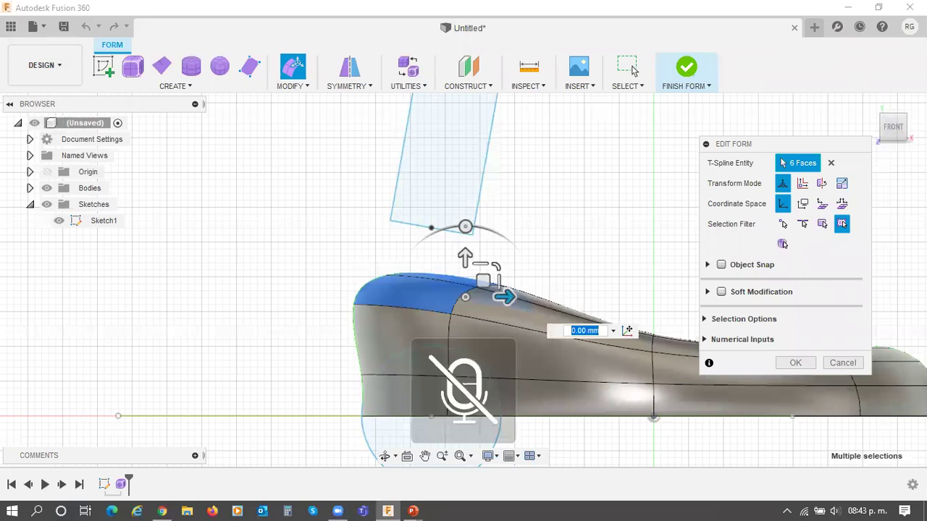
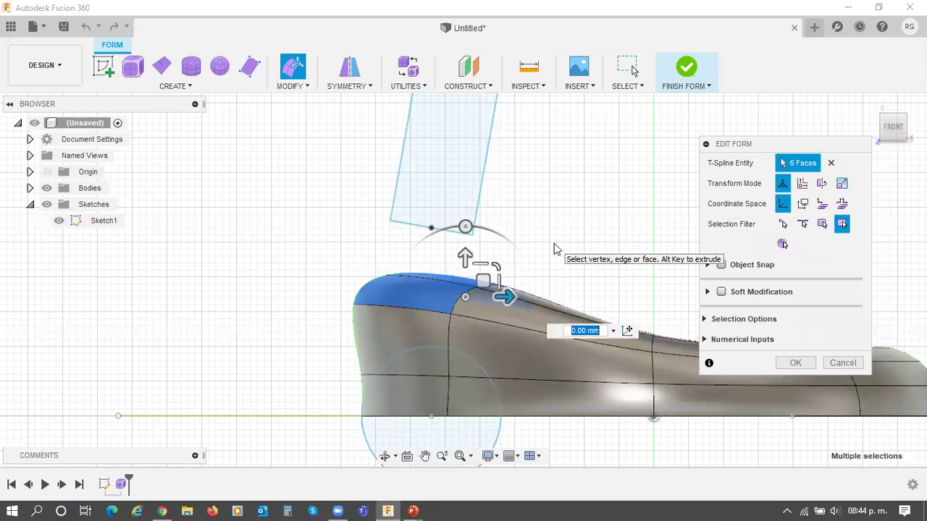
Step: Extrude the six selected top faces 15.00 mm straight up with Edit Form
{"action": "left_click_drag", "start_coordinate": [467, 258], "coordinate": [464, 149]}
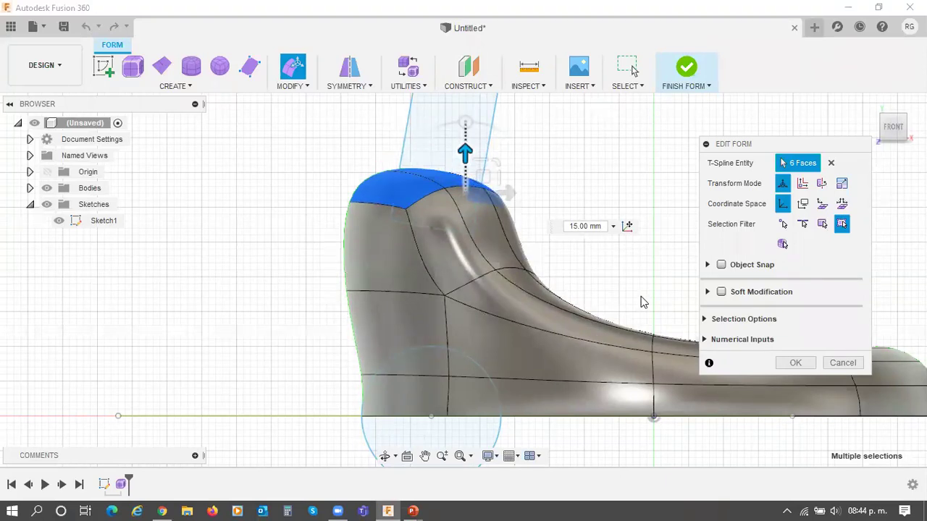
{"action": "key", "text": "Tab"}
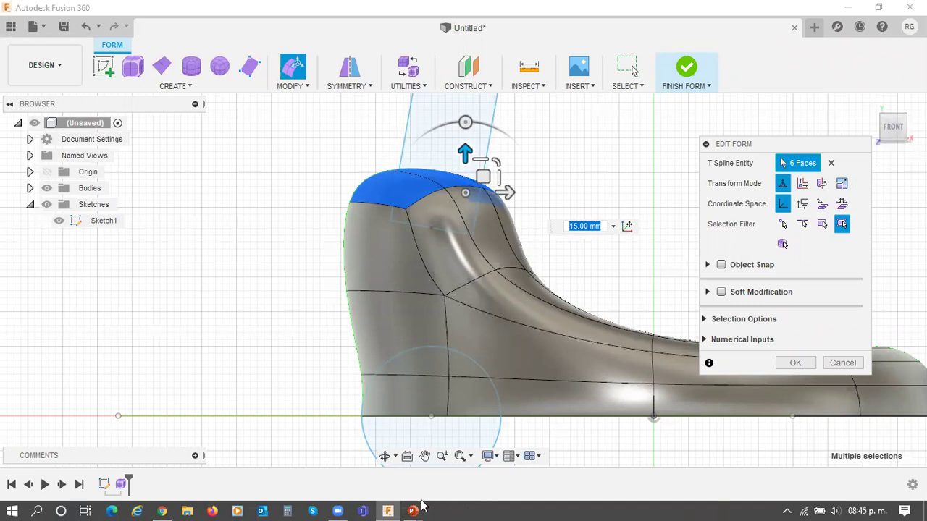
{"action": "mouse_move", "coordinate": [419, 509]}
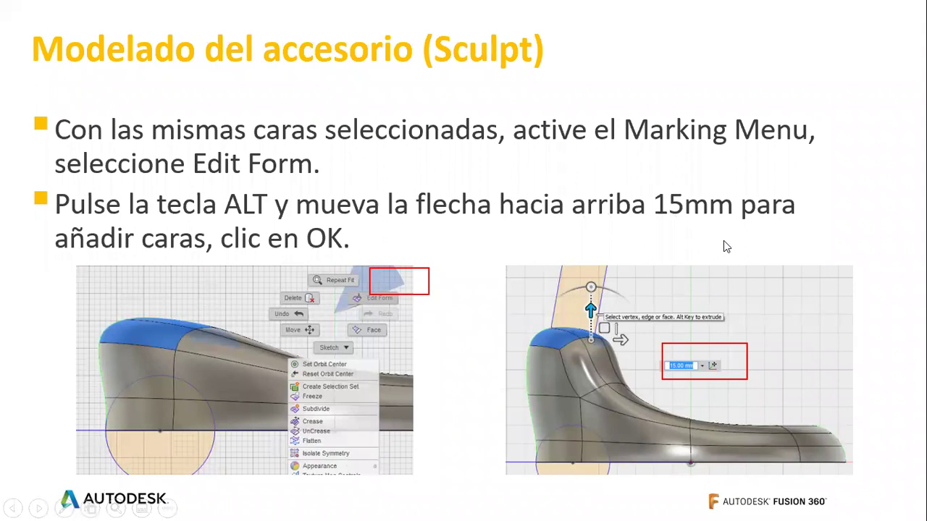
Step: Leave the Sculpt slide and switch back to the Fusion 360 model
{"action": "key", "text": "alt+Tab"}
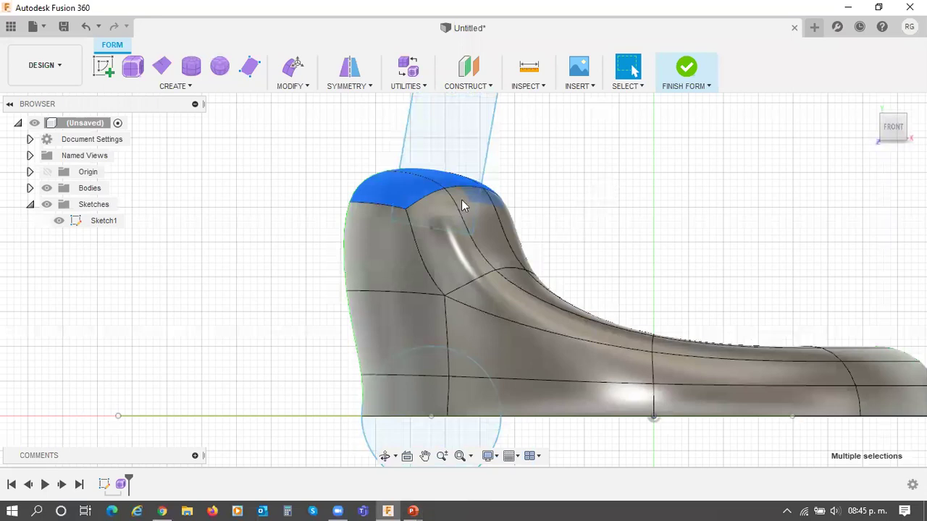
Step: Extrude the same six top faces up another 15 mm via Edit Form
{"action": "scroll", "coordinate": [471, 224], "scroll_direction": "down", "scroll_amount": 2}
{"action": "scroll", "coordinate": [569, 233], "scroll_direction": "down", "scroll_amount": 2}
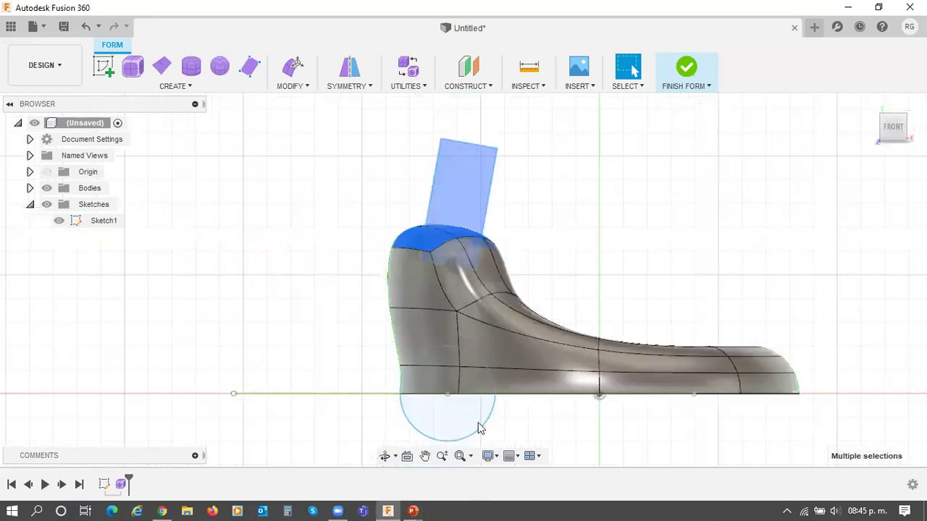
{"action": "left_click", "coordinate": [412, 510]}
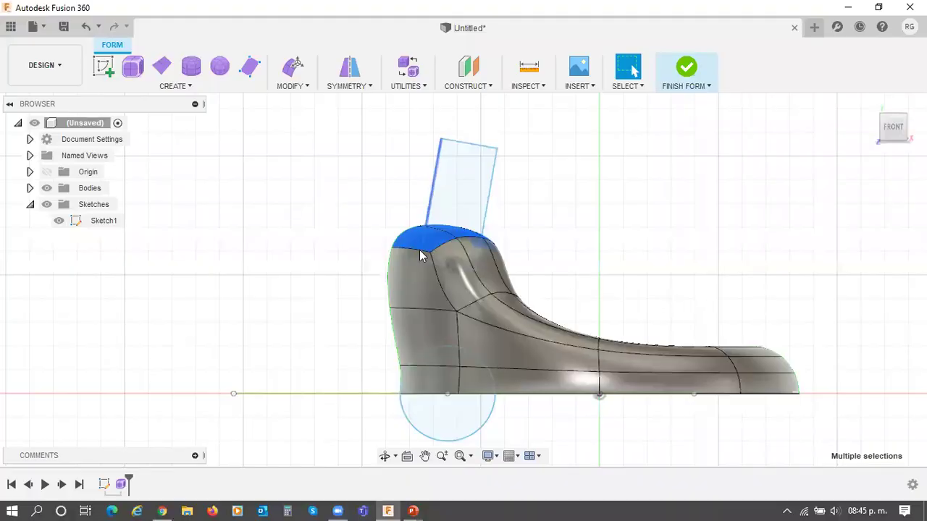
{"action": "right_click", "coordinate": [415, 241]}
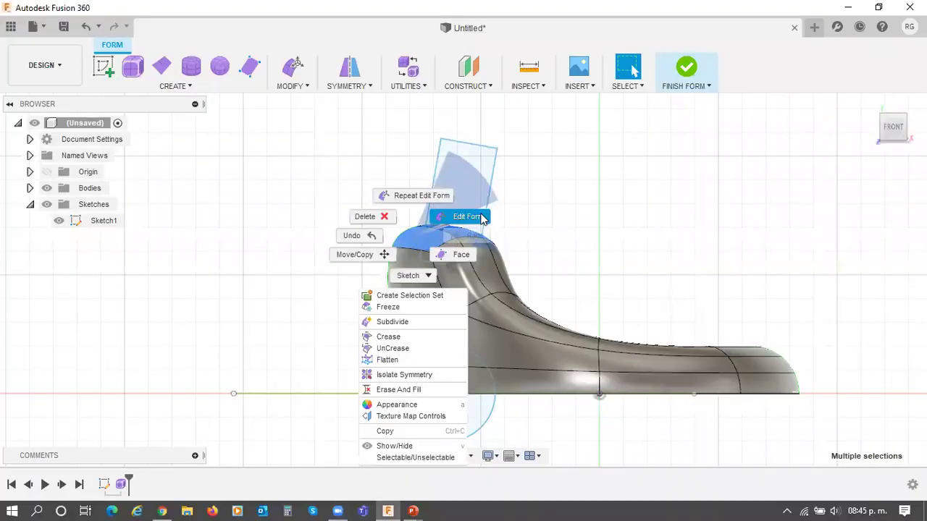
{"action": "left_click", "coordinate": [463, 215]}
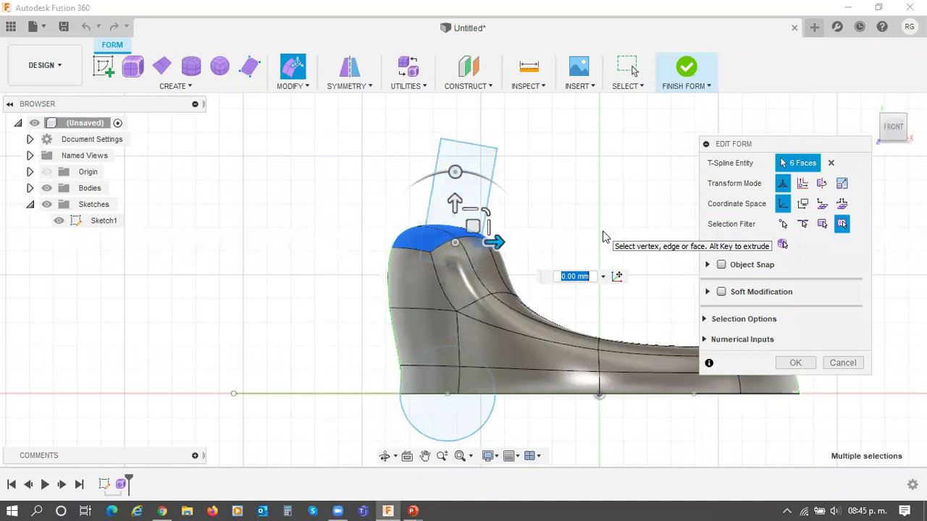
{"action": "left_click_drag", "start_coordinate": [454, 190], "coordinate": [457, 136]}
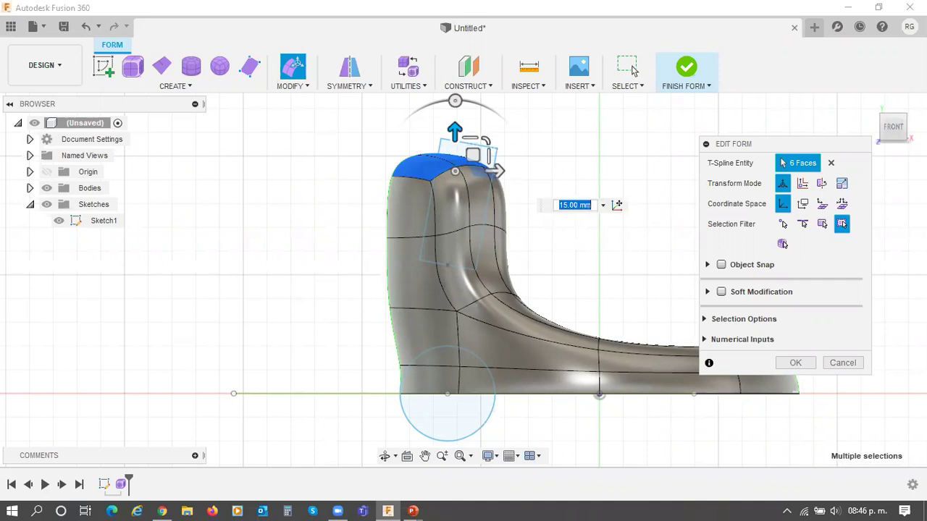
{"action": "left_click", "coordinate": [413, 506]}
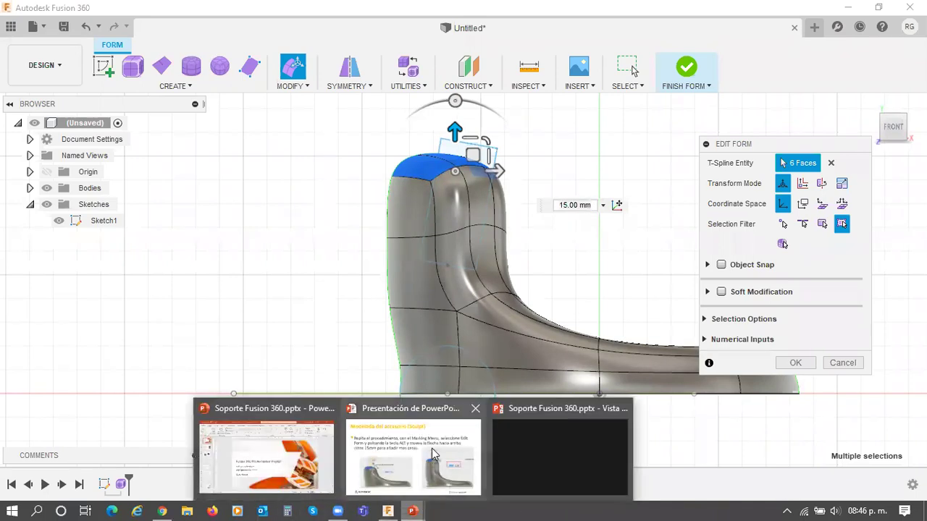
Step: Advance to the slide on moving faces 10 mm and rotating 15°, then return to Fusion 360
{"action": "key", "text": "alt+Tab"}
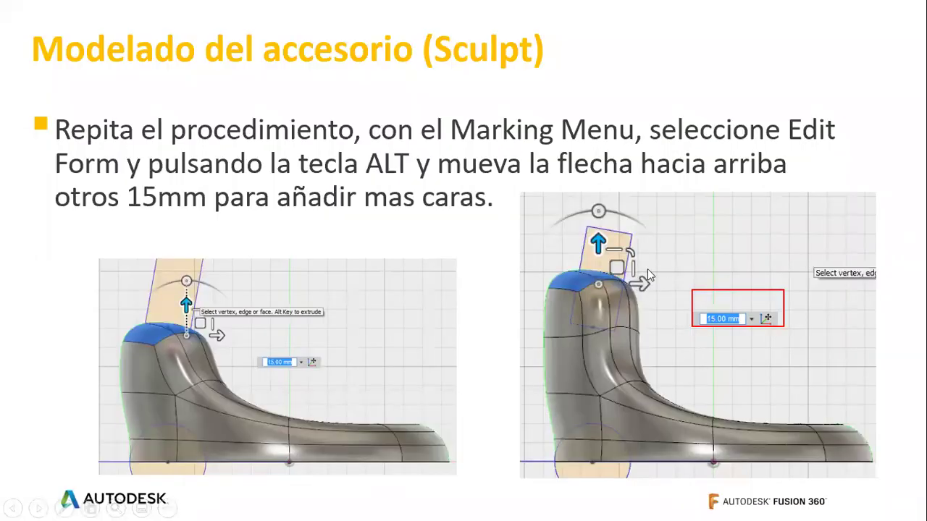
{"action": "left_click", "coordinate": [647, 269]}
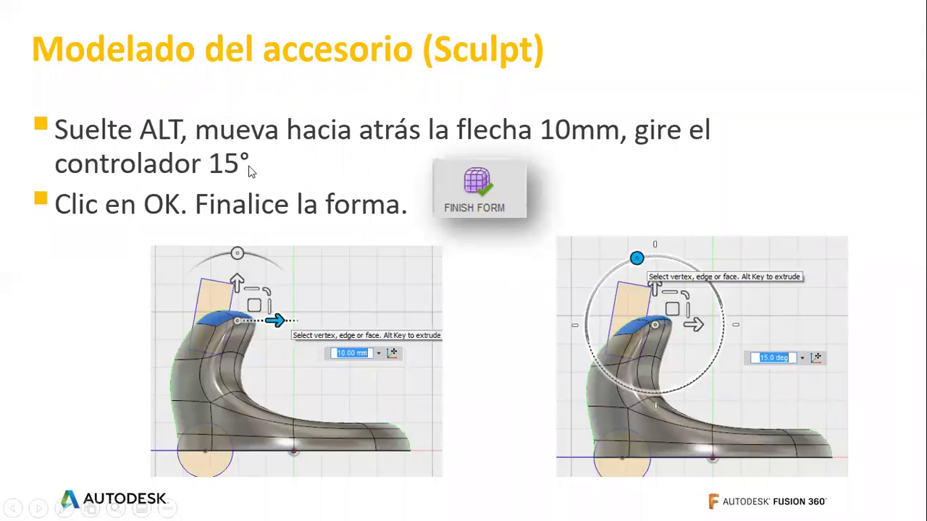
{"action": "key", "text": "alt+Tab"}
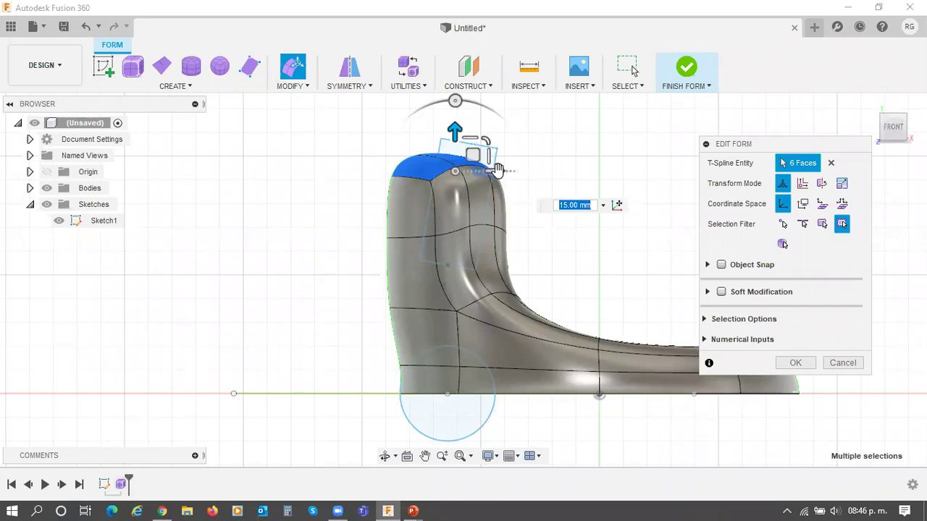
Step: Move the six top faces 10.00 mm sideways along X
{"action": "scroll", "coordinate": [484, 162], "scroll_direction": "down", "scroll_amount": 1}
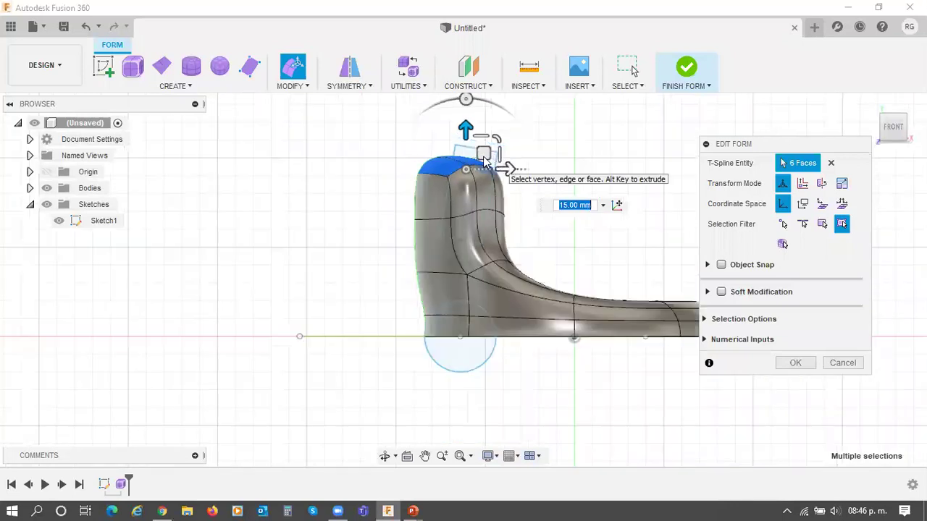
{"action": "scroll", "coordinate": [416, 180], "scroll_direction": "up", "scroll_amount": 1}
{"action": "scroll", "coordinate": [427, 181], "scroll_direction": "up", "scroll_amount": 2}
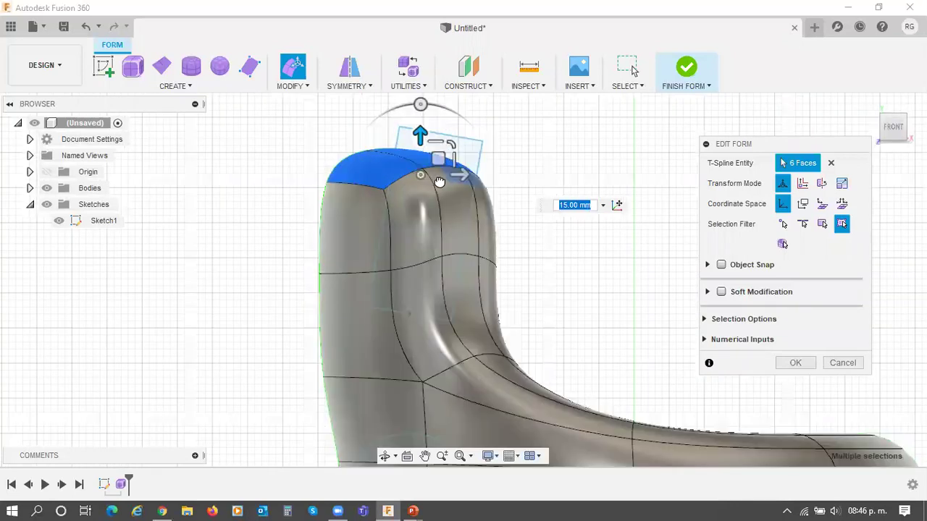
{"action": "scroll", "coordinate": [464, 185], "scroll_direction": "up", "scroll_amount": 1}
{"action": "left_click_drag", "start_coordinate": [463, 186], "coordinate": [512, 186]}
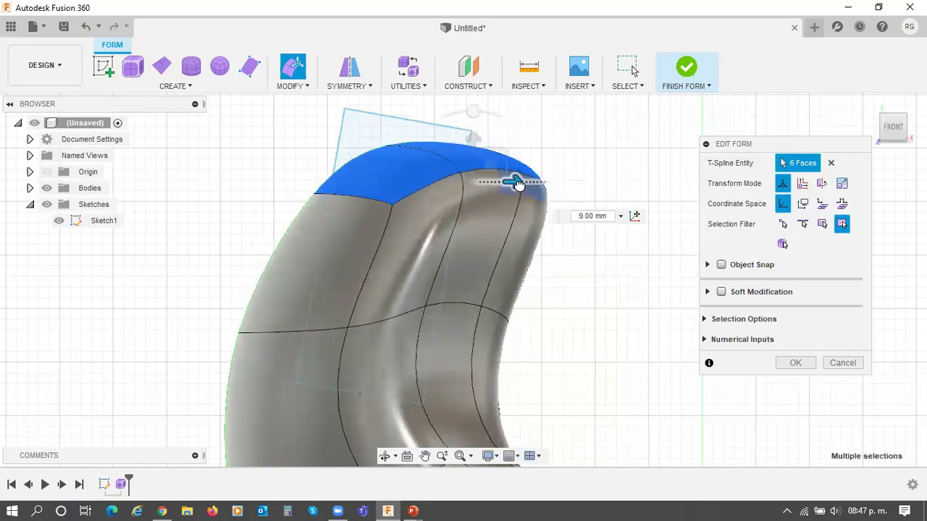
{"action": "left_click_drag", "start_coordinate": [515, 182], "coordinate": [516, 185]}
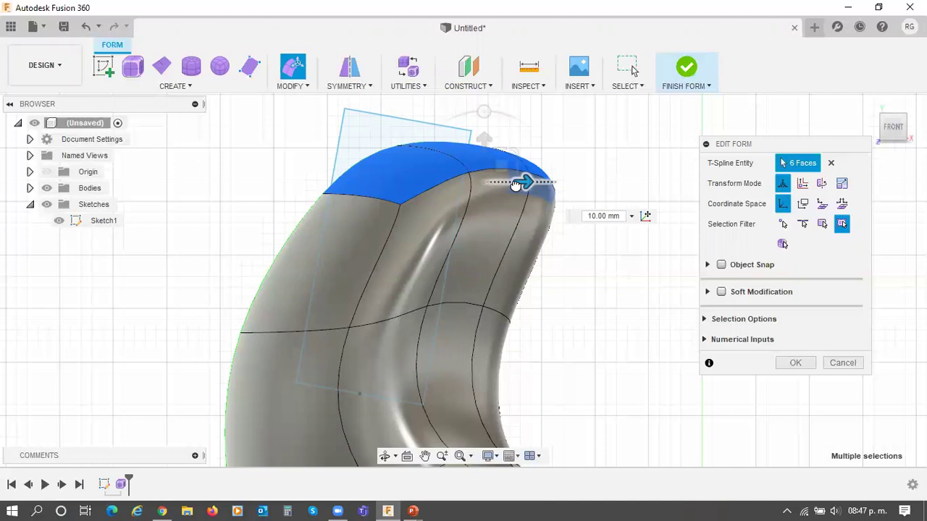
{"action": "left_click_drag", "start_coordinate": [515, 184], "coordinate": [517, 183]}
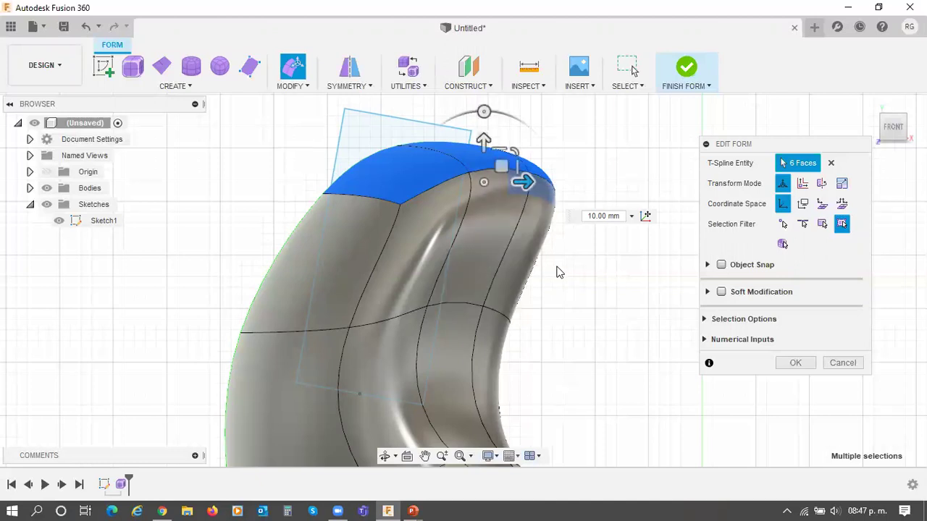
Step: Rotate the top faces 15.0 deg so the upright curls over into a hook
{"action": "middle_click_drag", "start_coordinate": [483, 171], "coordinate": [519, 175]}
{"action": "left_click_drag", "start_coordinate": [520, 174], "coordinate": [498, 176]}
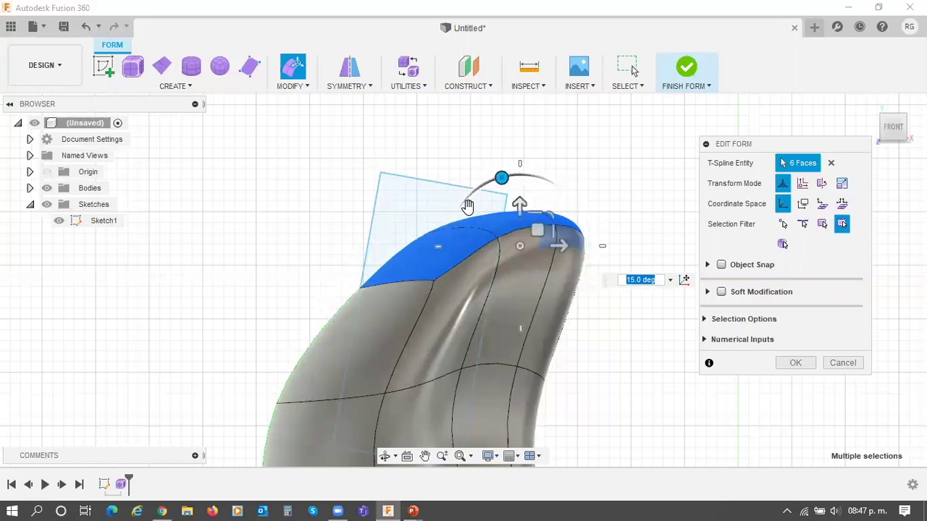
{"action": "scroll", "coordinate": [433, 224], "scroll_direction": "up", "scroll_amount": 2}
{"action": "scroll", "coordinate": [429, 226], "scroll_direction": "up", "scroll_amount": 1}
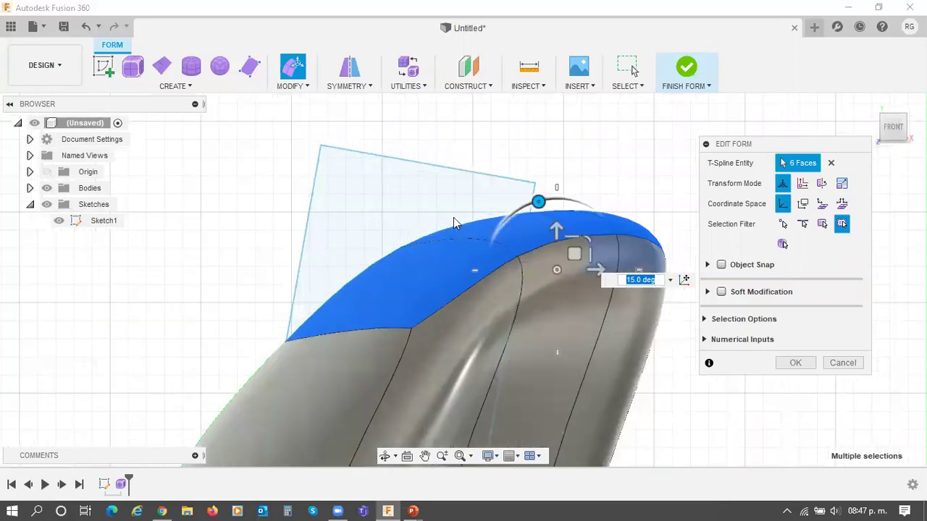
{"action": "scroll", "coordinate": [431, 232], "scroll_direction": "down", "scroll_amount": 2}
{"action": "scroll", "coordinate": [433, 230], "scroll_direction": "down", "scroll_amount": 2}
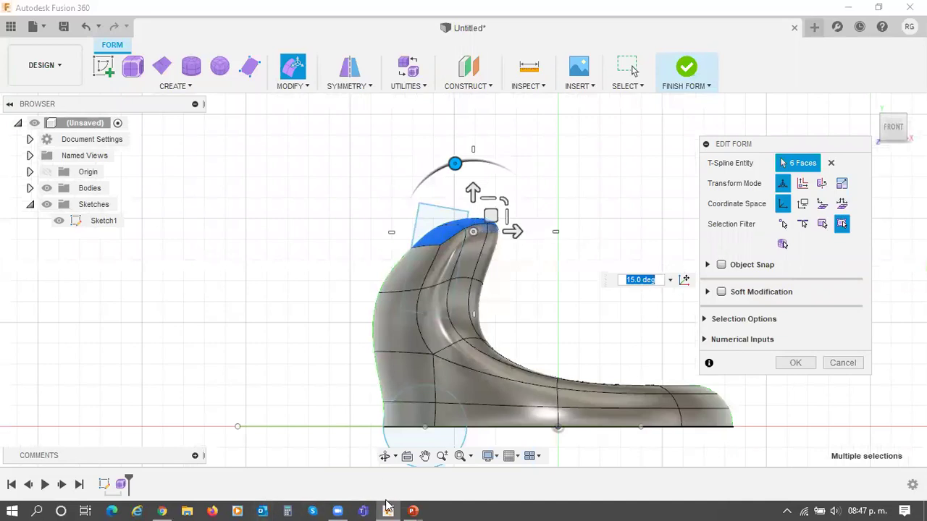
{"action": "mouse_move", "coordinate": [411, 509]}
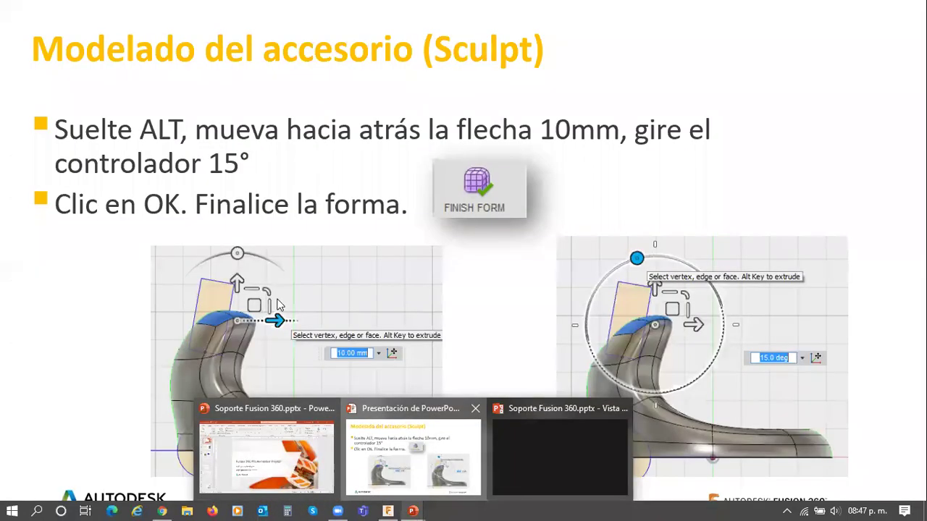
{"action": "left_click", "coordinate": [412, 452]}
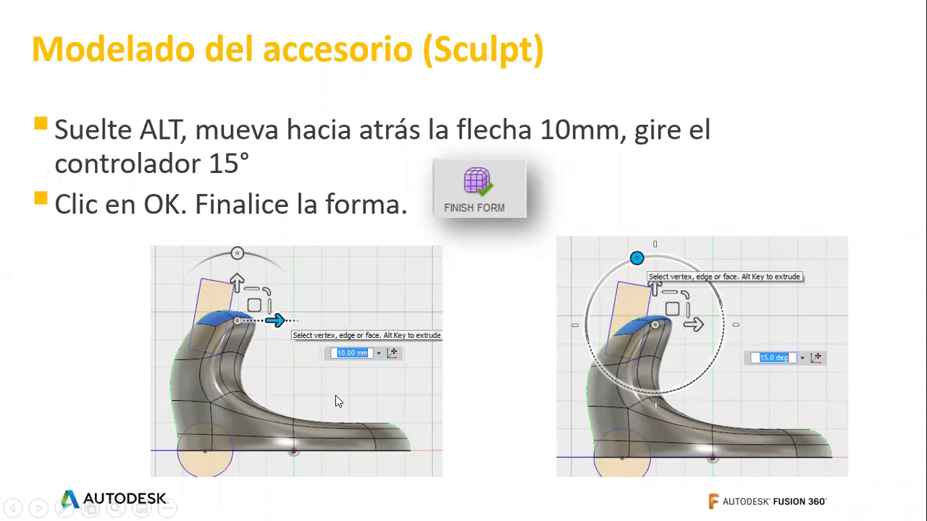
{"action": "key", "text": "alt+Tab"}
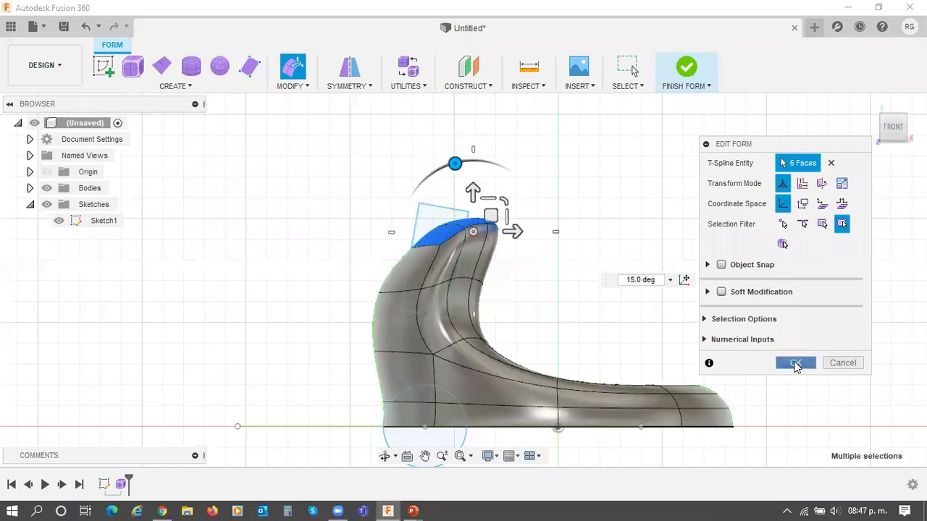
Step: Confirm the form edit, orbit to an angled top-front view, and apply Finish Form
{"action": "left_click", "coordinate": [795, 363]}
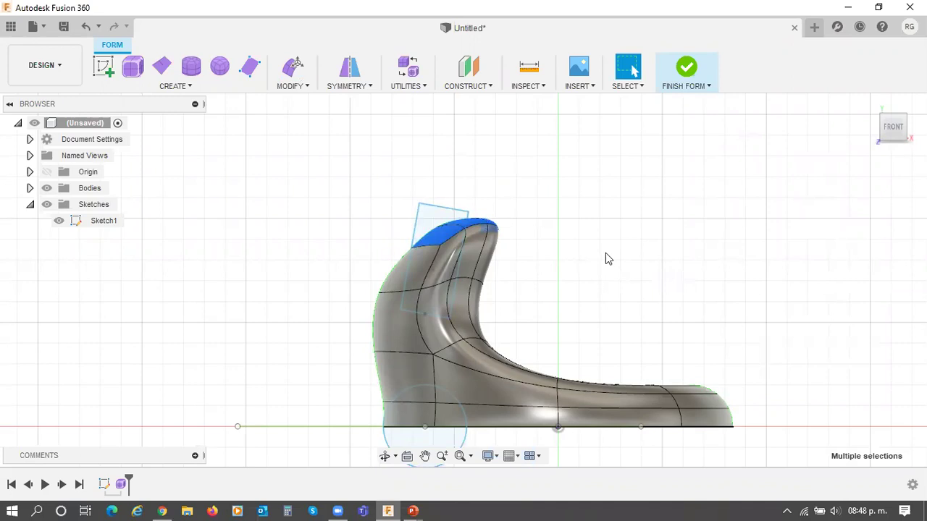
{"action": "middle_click_drag", "start_coordinate": [587, 272], "coordinate": [608, 301], "text": "shift"}
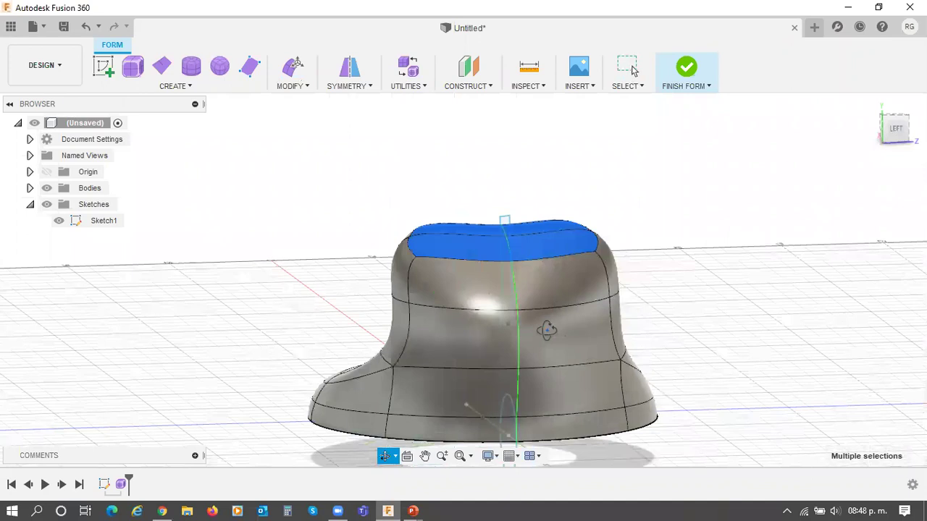
{"action": "middle_click_drag", "start_coordinate": [542, 327], "coordinate": [547, 331], "text": "shift"}
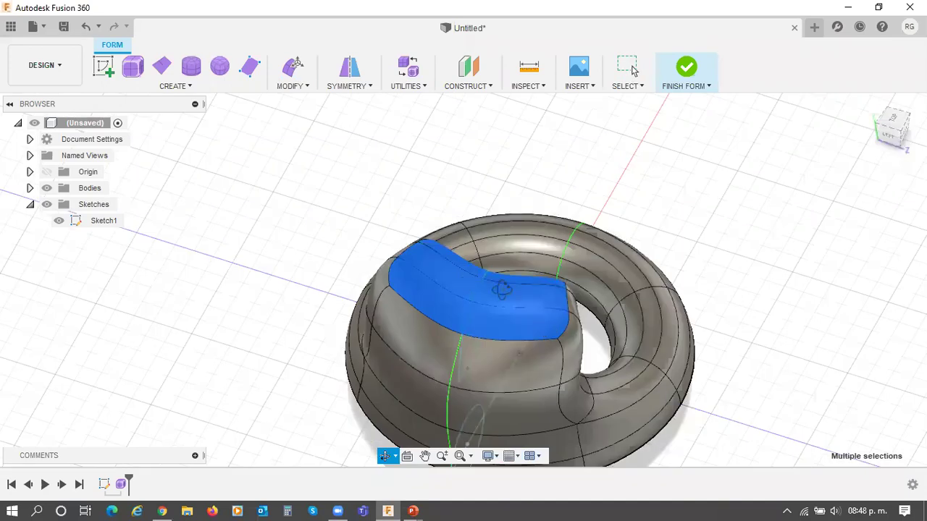
{"action": "left_click_drag", "start_coordinate": [504, 284], "coordinate": [514, 307]}
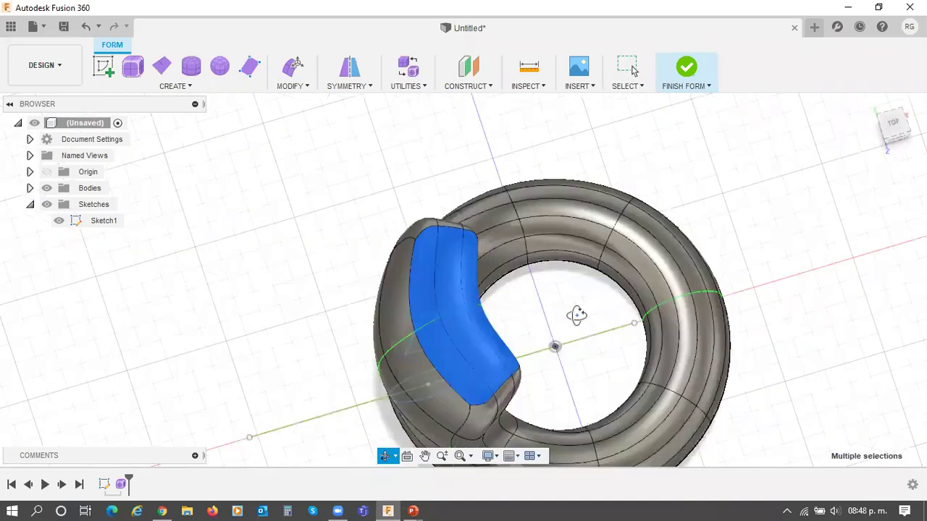
{"action": "left_click_drag", "start_coordinate": [575, 315], "coordinate": [606, 312]}
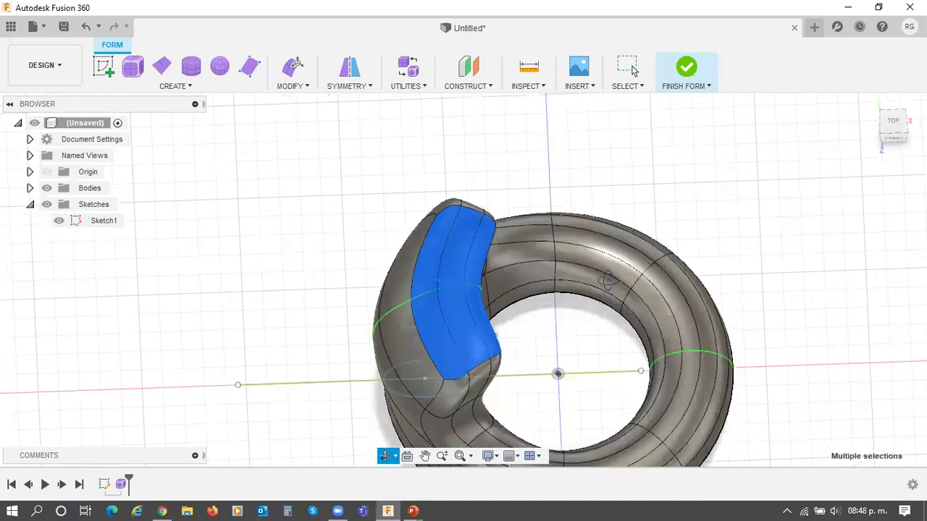
{"action": "left_click_drag", "start_coordinate": [664, 316], "coordinate": [613, 265]}
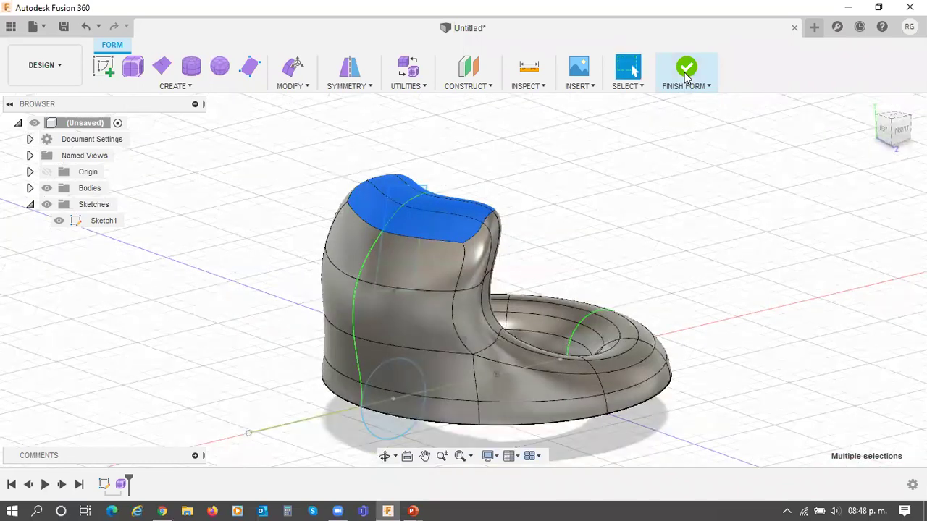
{"action": "left_click", "coordinate": [687, 72]}
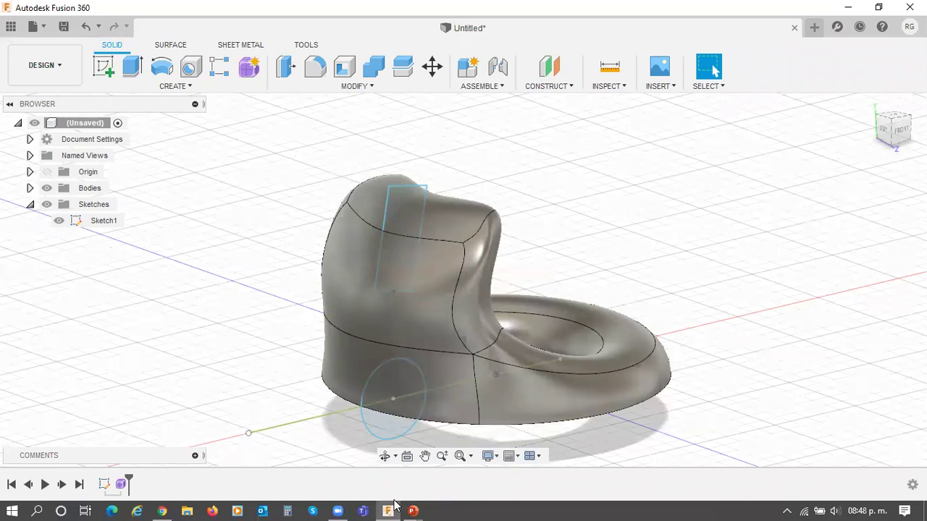
Step: Show the 'Retirar Material' symmetric cut slide, then switch back to the Fusion 360 design
{"action": "mouse_move", "coordinate": [410, 508]}
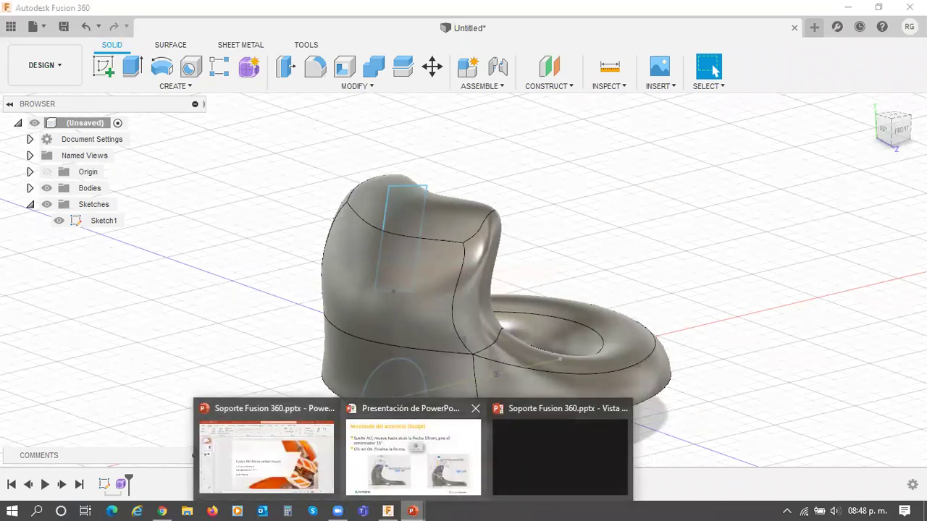
{"action": "left_click", "coordinate": [413, 456]}
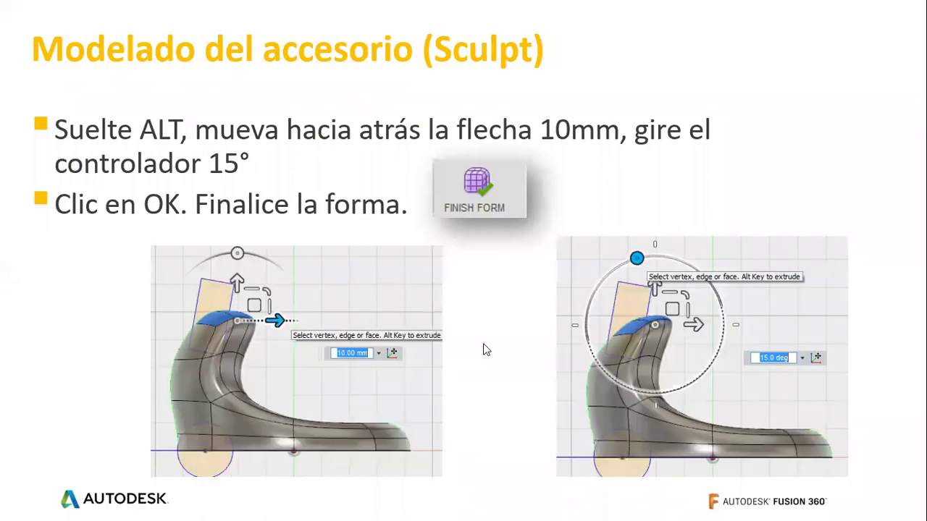
{"action": "left_click", "coordinate": [490, 350]}
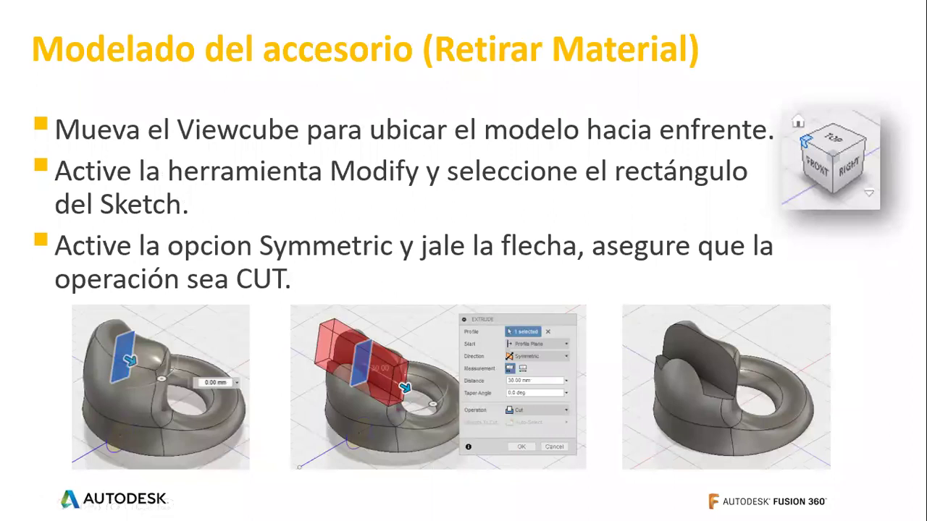
{"action": "key", "text": "XF86AudioMicMute"}
{"action": "key", "text": "alt+Tab"}
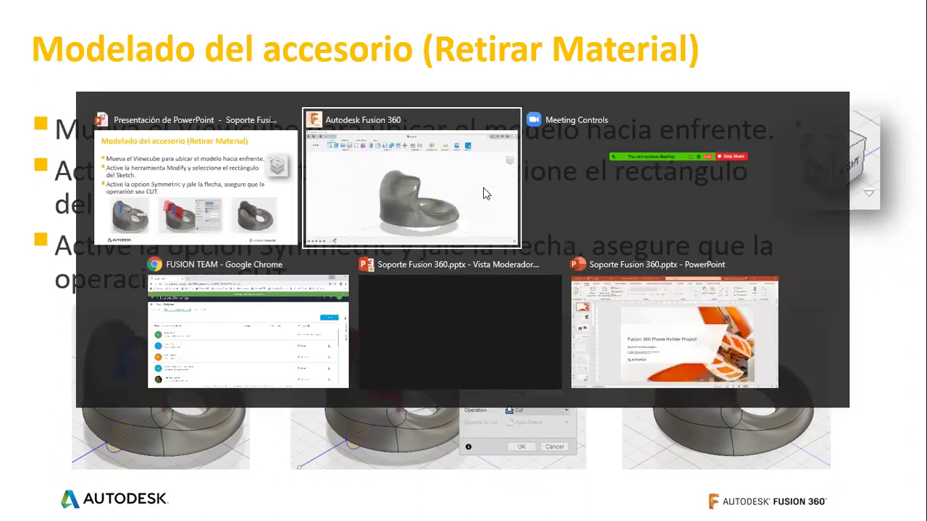
{"action": "left_click", "coordinate": [33, 27]}
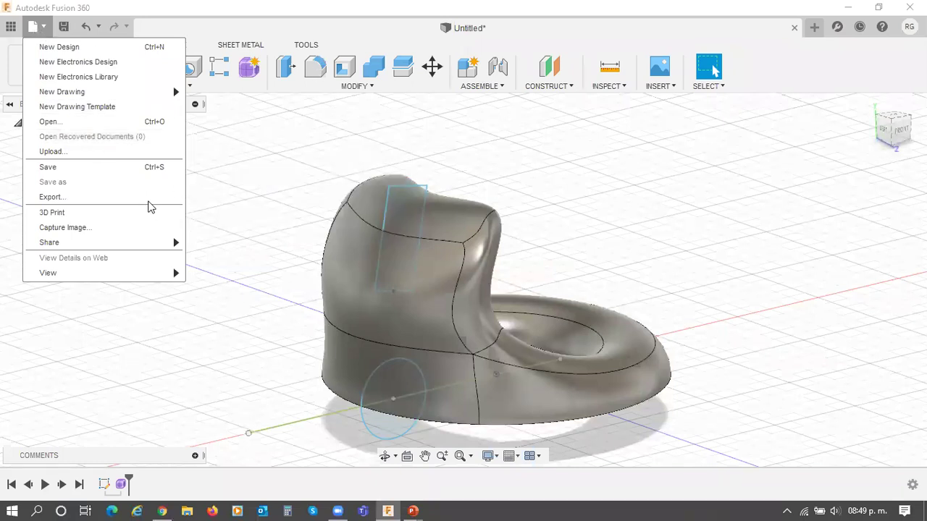
Step: Save the design as 'PhoneHolder' into the personal folder of the Fusion Workshop project
{"action": "left_click", "coordinate": [86, 28]}
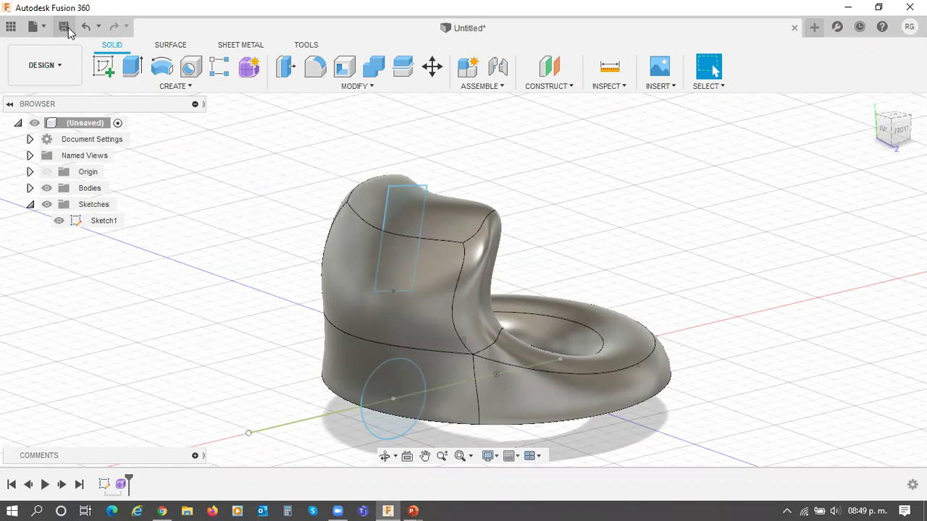
{"action": "left_click", "coordinate": [65, 28]}
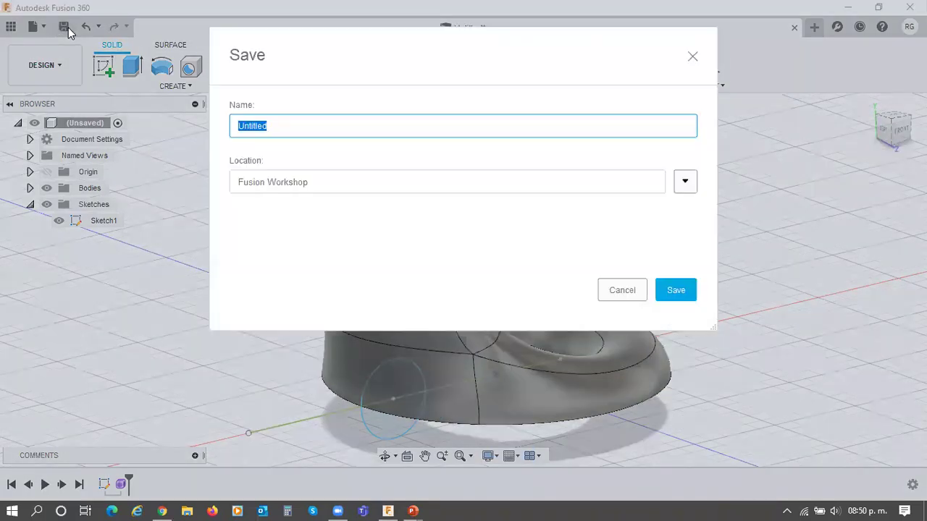
{"action": "type", "text": "PhoneHolder"}
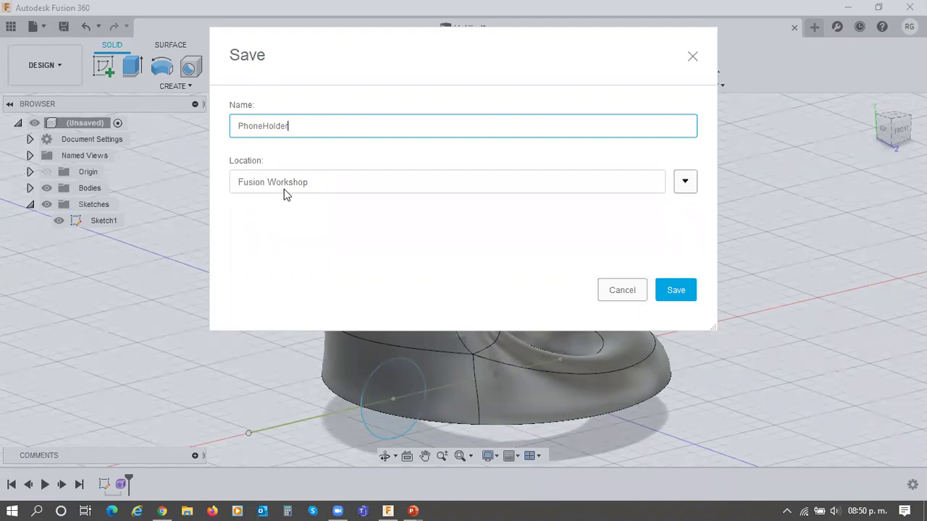
{"action": "left_click", "coordinate": [685, 184]}
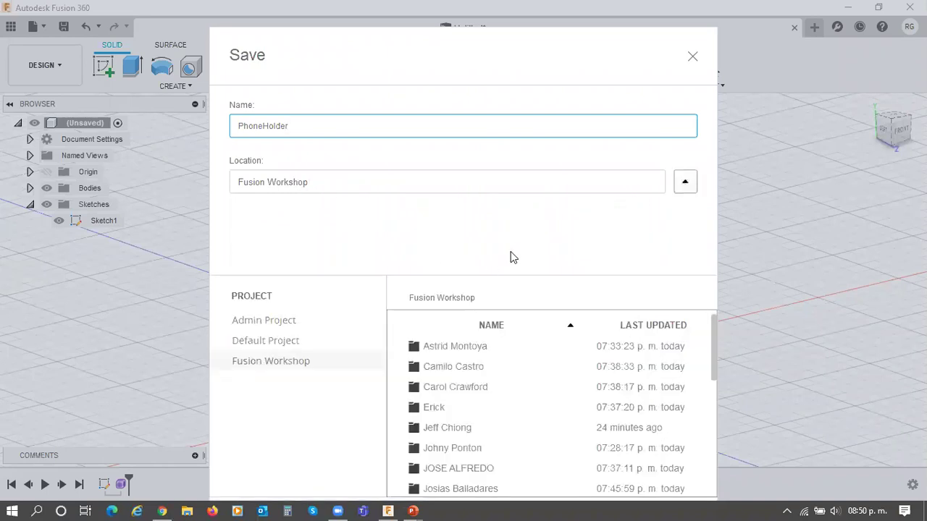
{"action": "scroll", "coordinate": [515, 380], "scroll_direction": "down", "scroll_amount": 3}
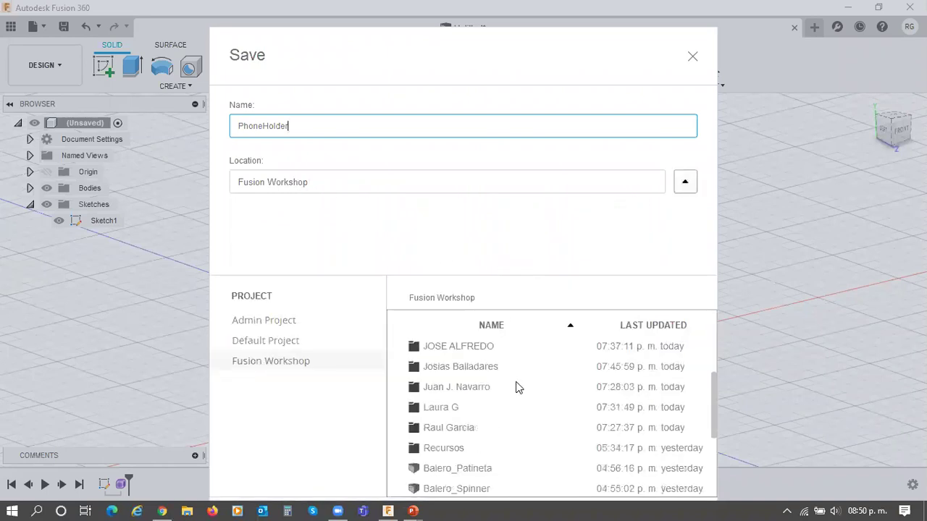
{"action": "scroll", "coordinate": [517, 385], "scroll_direction": "down", "scroll_amount": 3}
{"action": "scroll", "coordinate": [517, 387], "scroll_direction": "up", "scroll_amount": 6}
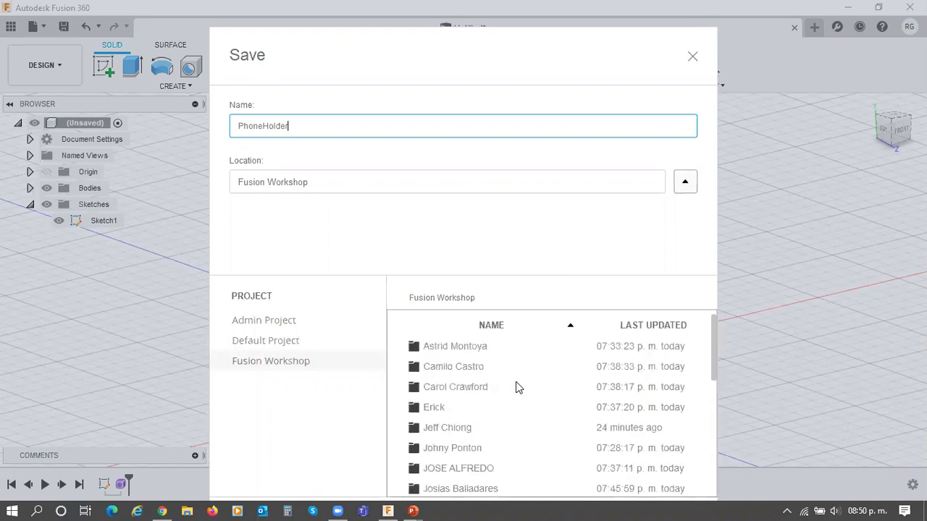
{"action": "scroll", "coordinate": [516, 387], "scroll_direction": "down", "scroll_amount": 2}
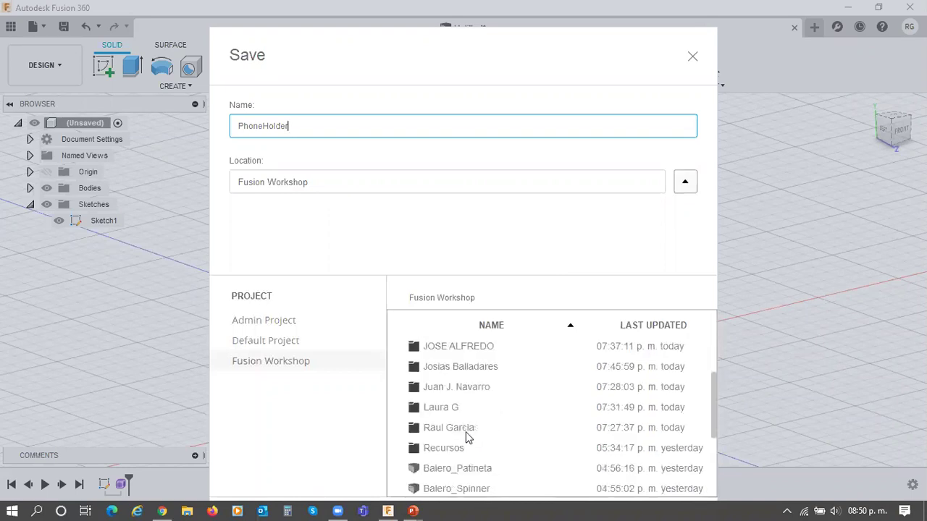
{"action": "double_click", "coordinate": [465, 432]}
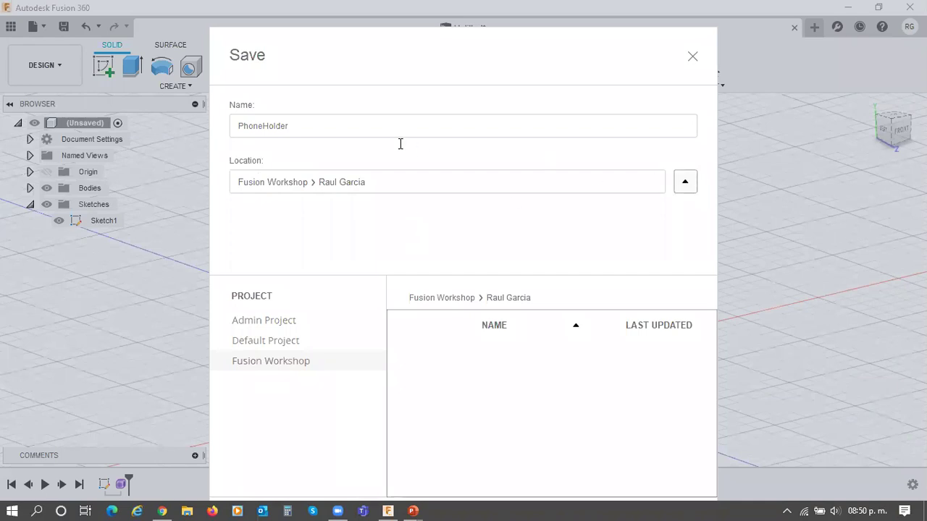
{"action": "left_click", "coordinate": [685, 182]}
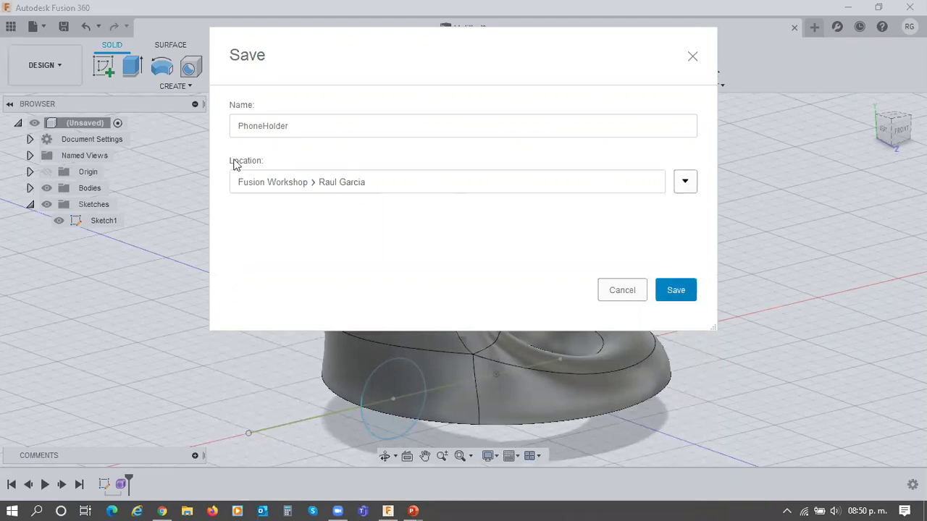
{"action": "key", "text": "Escape"}
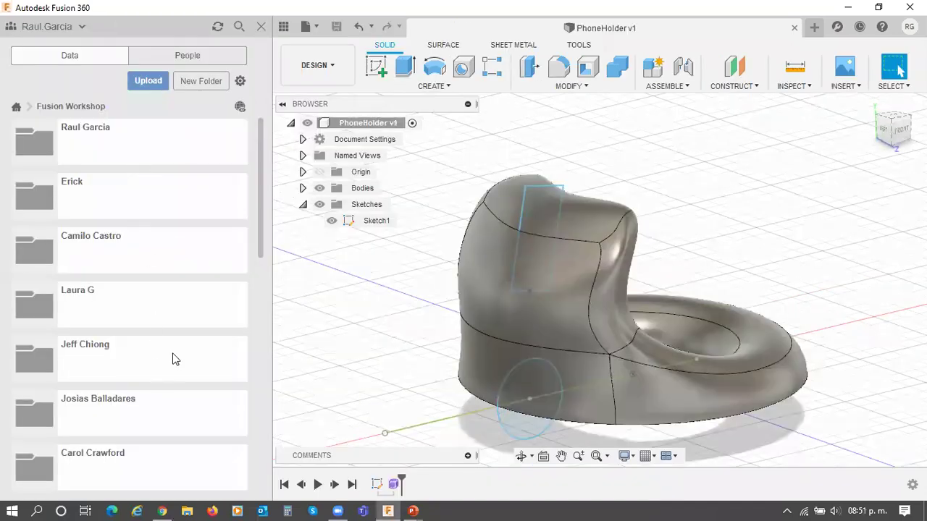
Step: Browse the Data Panel's Fusion Workshop folders and files beside 'PhoneHolder v1'
{"action": "scroll", "coordinate": [145, 159], "scroll_direction": "down", "scroll_amount": 5}
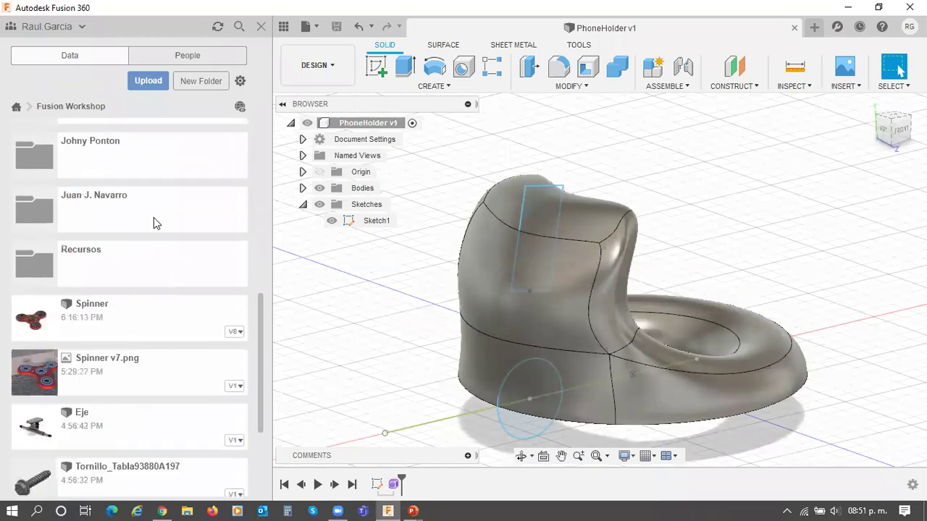
{"action": "scroll", "coordinate": [153, 218], "scroll_direction": "up", "scroll_amount": 7}
{"action": "scroll", "coordinate": [154, 218], "scroll_direction": "down", "scroll_amount": 4}
{"action": "scroll", "coordinate": [154, 222], "scroll_direction": "down", "scroll_amount": 5}
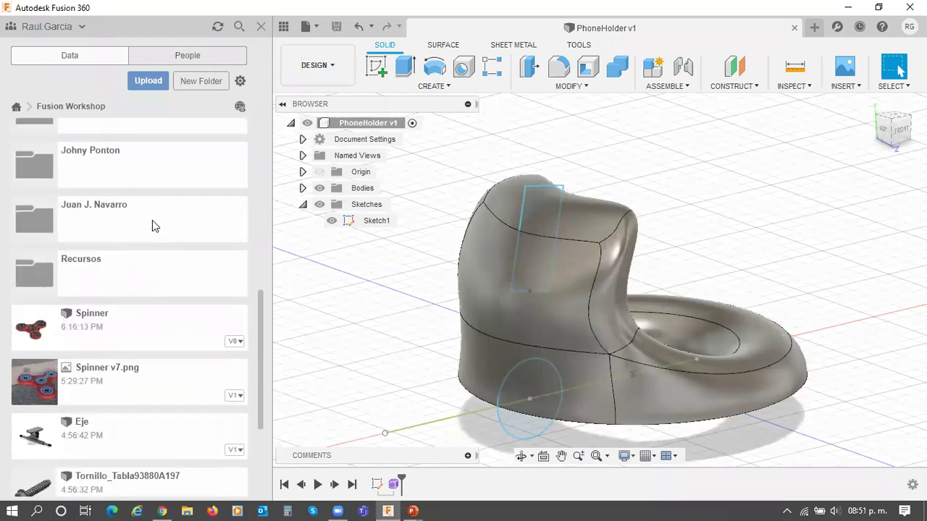
{"action": "scroll", "coordinate": [160, 403], "scroll_direction": "down", "scroll_amount": 1}
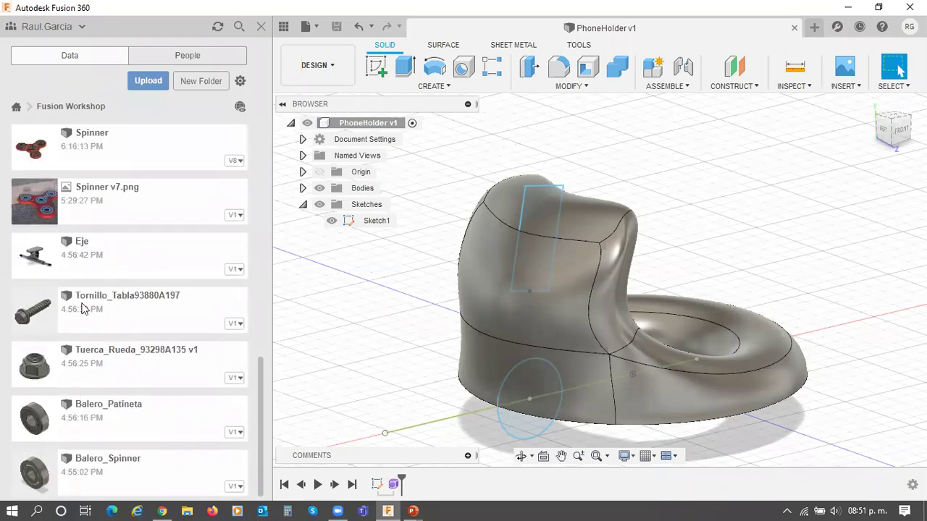
{"action": "scroll", "coordinate": [141, 375], "scroll_direction": "up", "scroll_amount": 5}
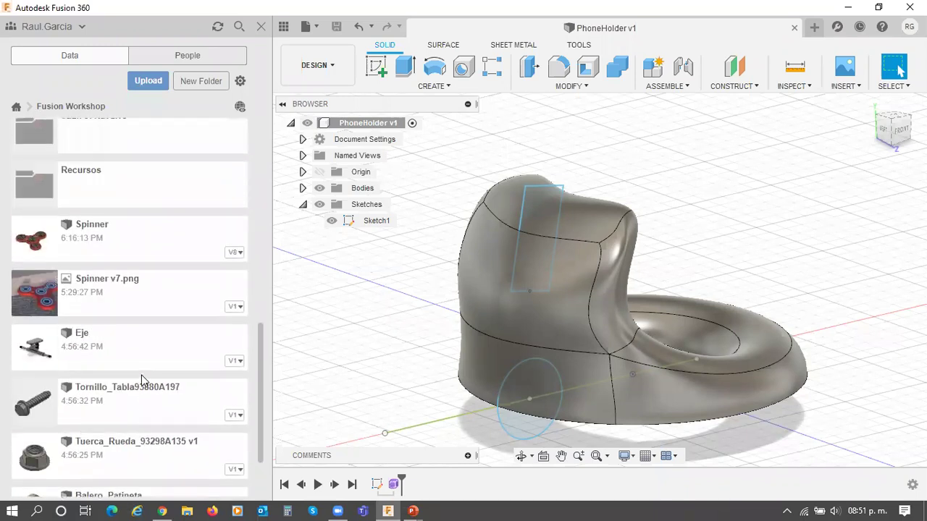
{"action": "scroll", "coordinate": [149, 249], "scroll_direction": "up", "scroll_amount": 8}
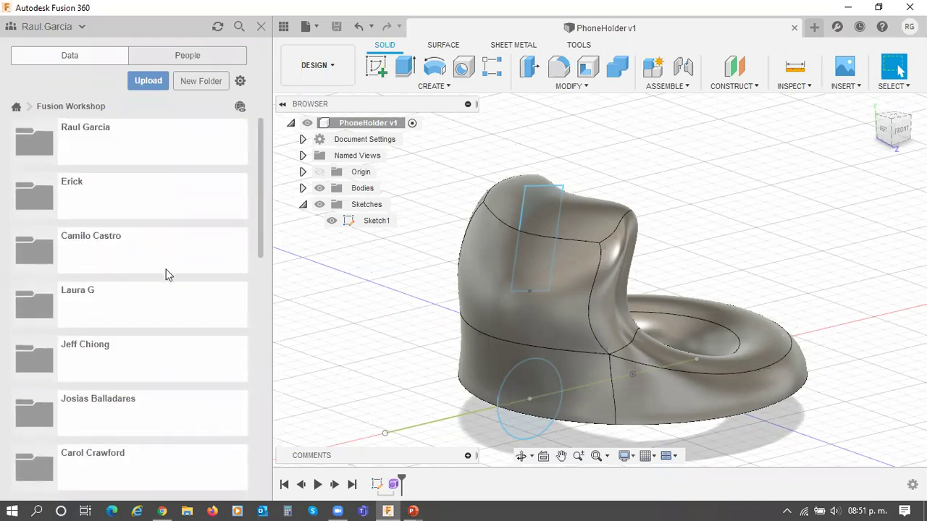
{"action": "scroll", "coordinate": [170, 300], "scroll_direction": "down", "scroll_amount": 3}
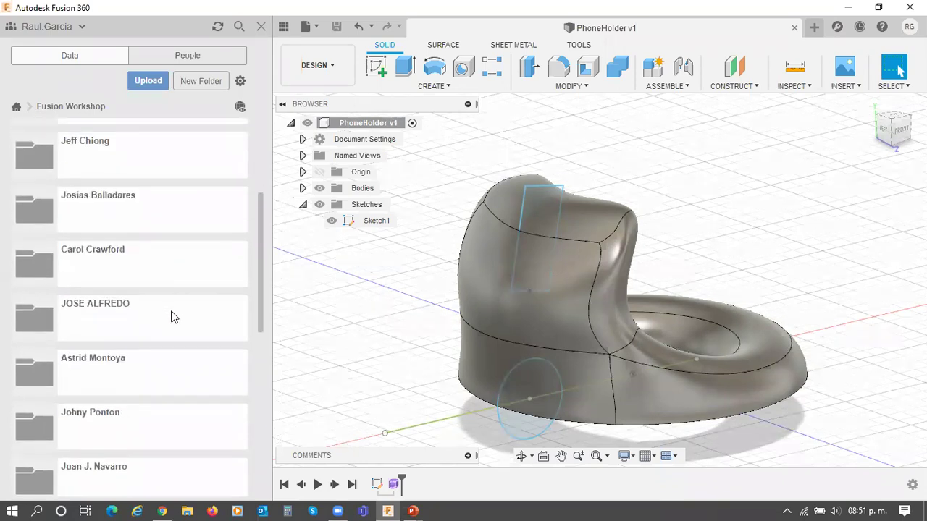
{"action": "scroll", "coordinate": [173, 317], "scroll_direction": "down", "scroll_amount": 1}
{"action": "scroll", "coordinate": [171, 324], "scroll_direction": "down", "scroll_amount": 2}
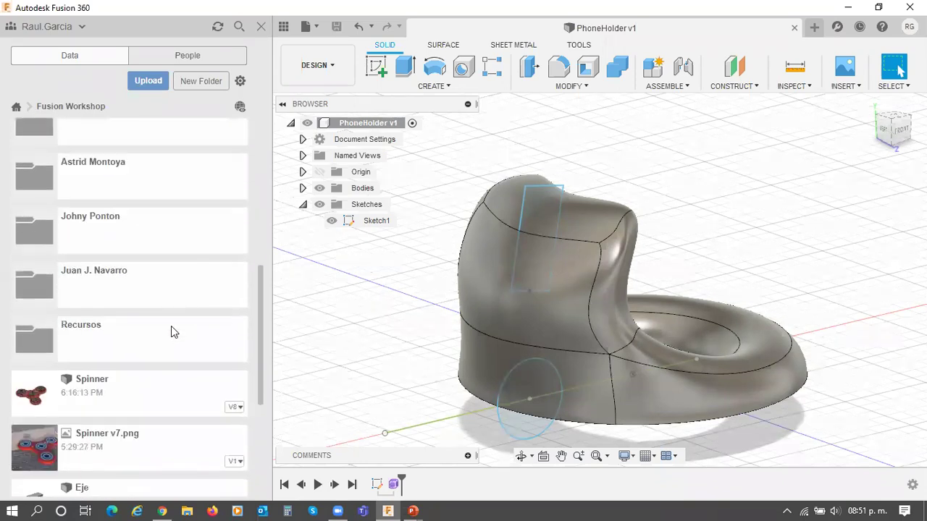
{"action": "scroll", "coordinate": [176, 330], "scroll_direction": "down", "scroll_amount": 1}
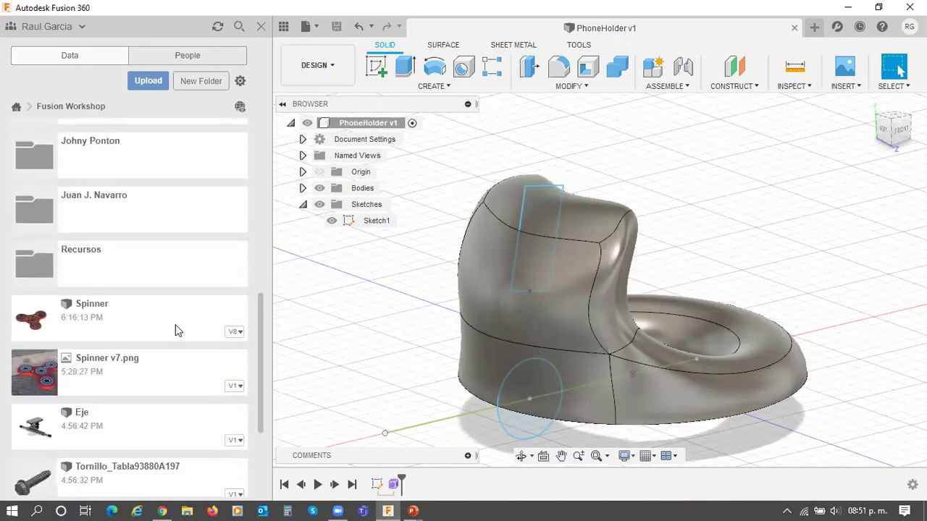
{"action": "scroll", "coordinate": [175, 330], "scroll_direction": "down", "scroll_amount": 3}
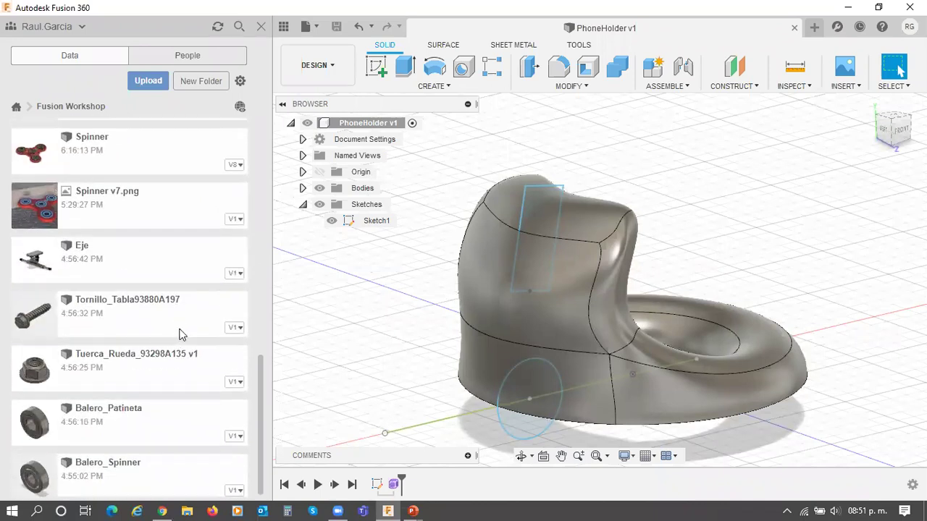
{"action": "scroll", "coordinate": [180, 330], "scroll_direction": "up", "scroll_amount": 15}
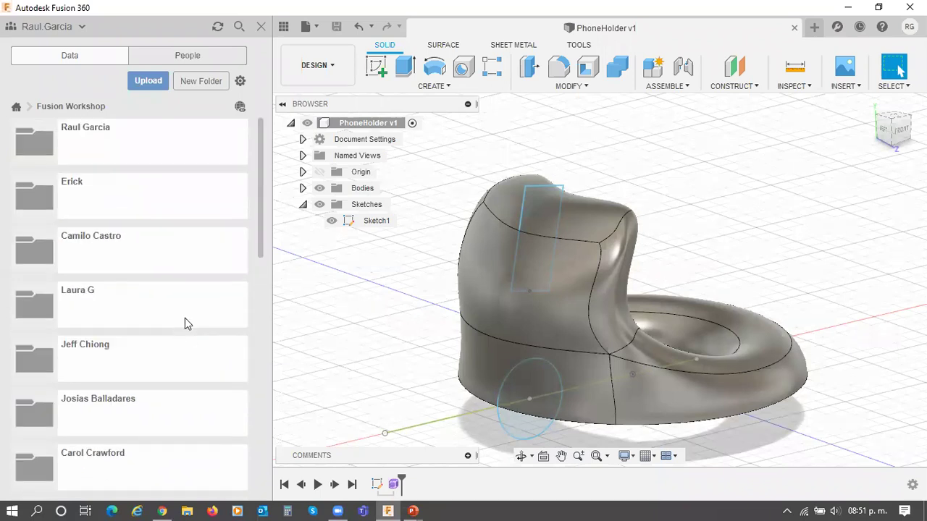
{"action": "left_click", "coordinate": [315, 28]}
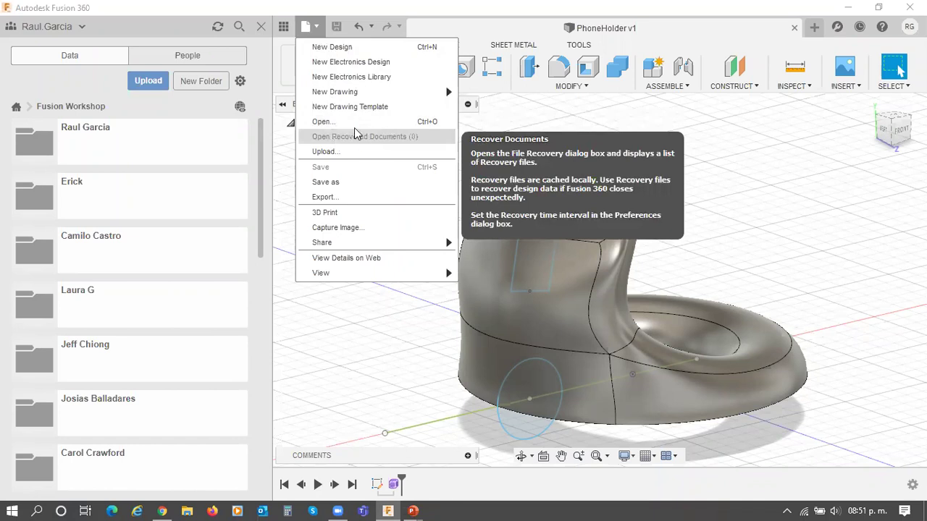
Step: Open the Fusion Workshop project in Fusion Team in a maximized browser window
{"action": "left_click", "coordinate": [242, 106]}
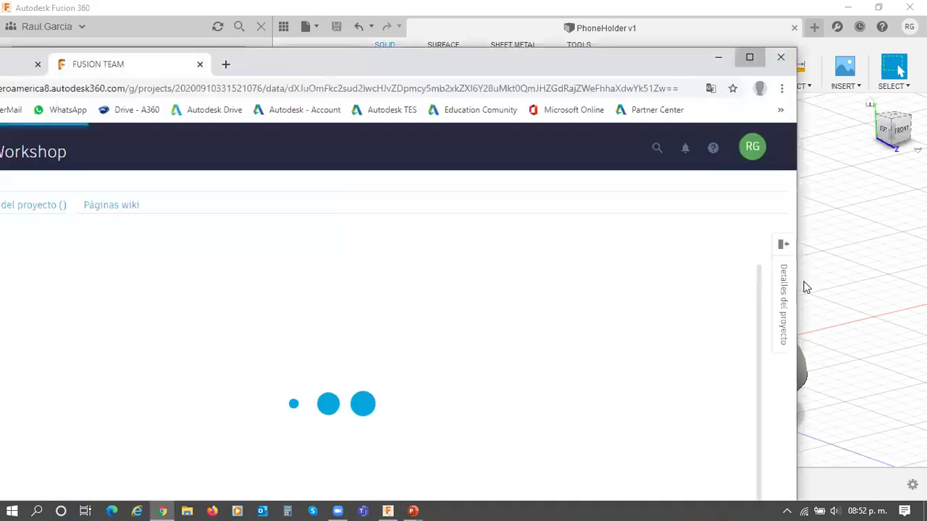
{"action": "left_click", "coordinate": [750, 57]}
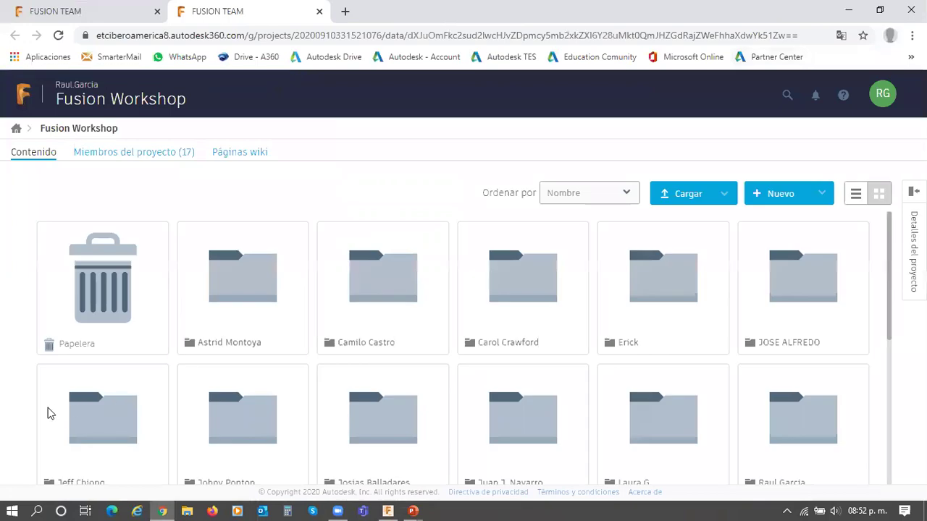
{"action": "scroll", "coordinate": [20, 420], "scroll_direction": "down", "scroll_amount": 1}
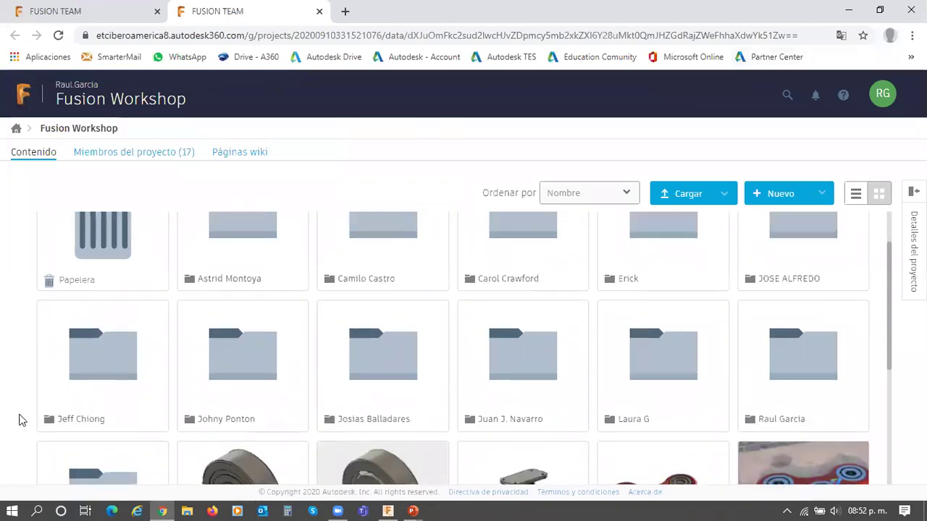
{"action": "scroll", "coordinate": [19, 419], "scroll_direction": "up", "scroll_amount": 1}
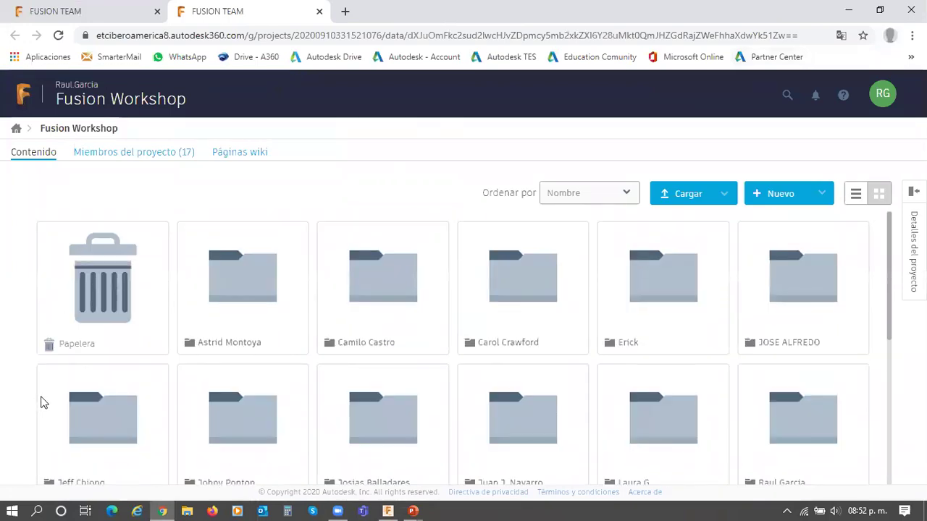
Step: Scroll through the Contenido grid of member folders and model thumbnails
{"action": "scroll", "coordinate": [217, 406], "scroll_direction": "down", "scroll_amount": 1}
{"action": "scroll", "coordinate": [51, 418], "scroll_direction": "up", "scroll_amount": 1}
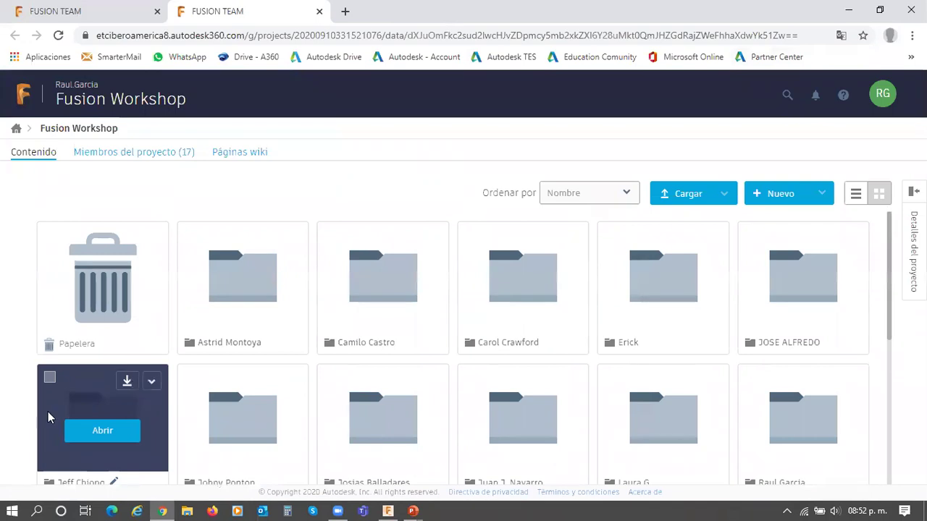
{"action": "scroll", "coordinate": [48, 412], "scroll_direction": "down", "scroll_amount": 1}
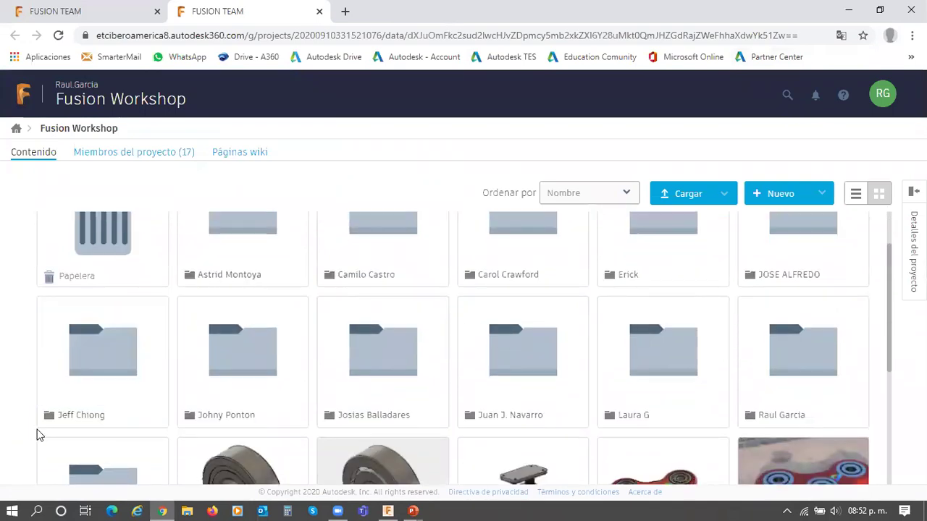
{"action": "scroll", "coordinate": [37, 432], "scroll_direction": "down", "scroll_amount": 2}
{"action": "scroll", "coordinate": [40, 435], "scroll_direction": "down", "scroll_amount": 1}
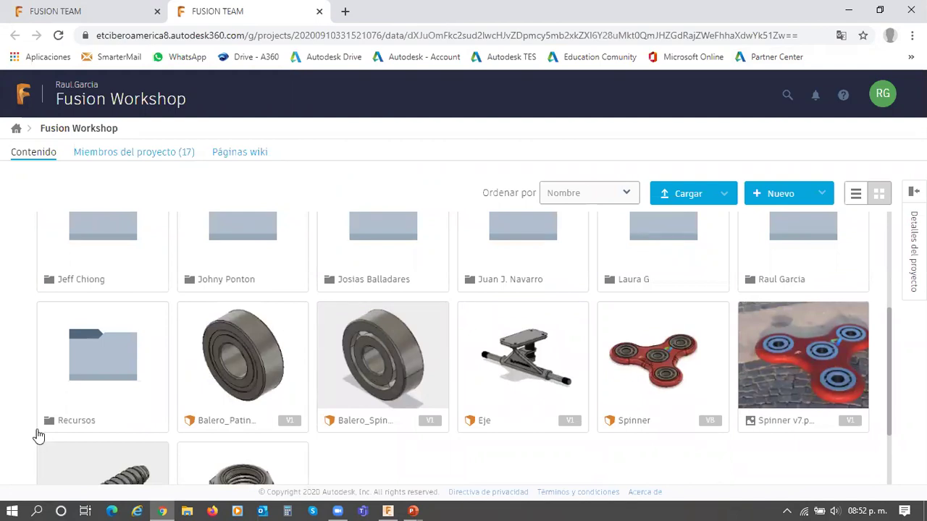
{"action": "scroll", "coordinate": [39, 436], "scroll_direction": "up", "scroll_amount": 2}
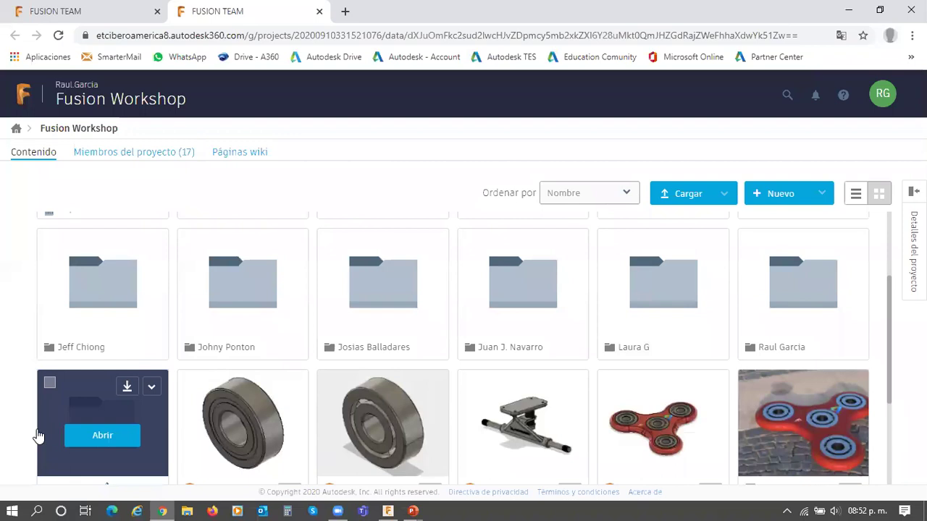
{"action": "scroll", "coordinate": [39, 435], "scroll_direction": "up", "scroll_amount": 3}
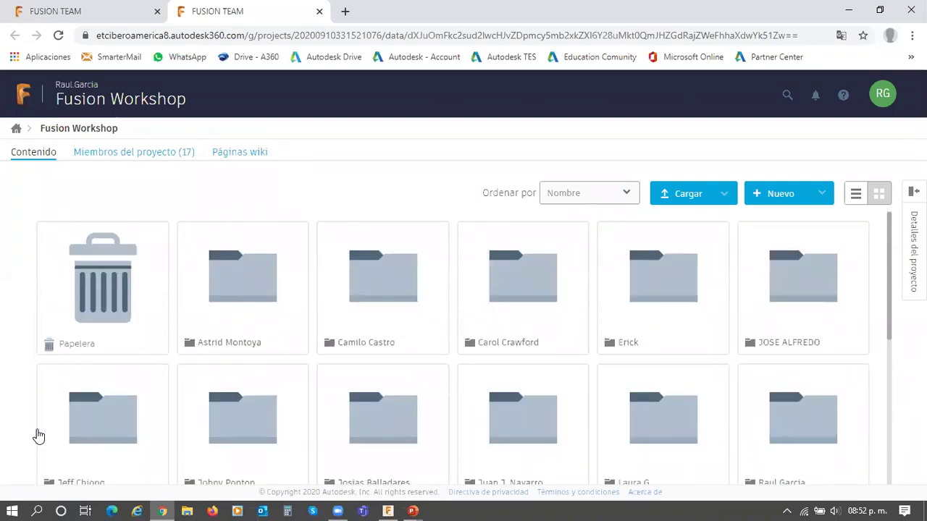
{"action": "scroll", "coordinate": [39, 436], "scroll_direction": "down", "scroll_amount": 3}
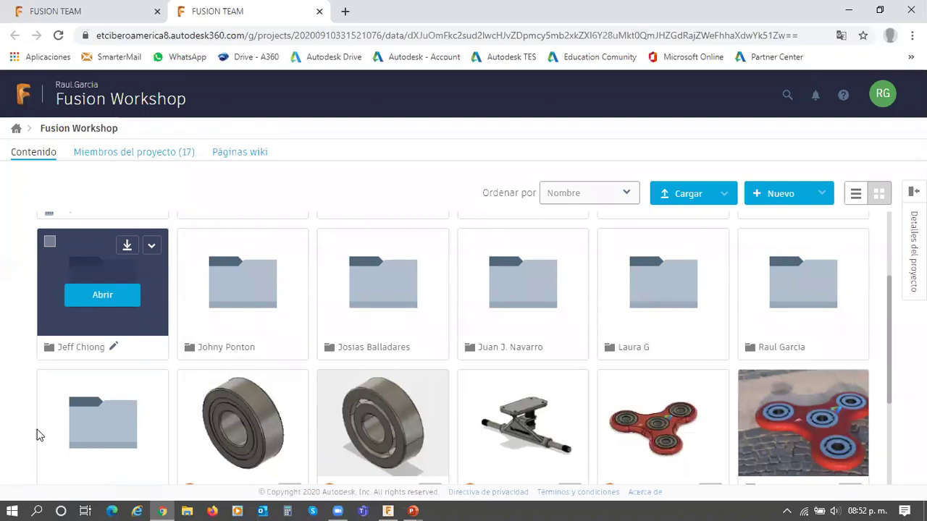
{"action": "scroll", "coordinate": [39, 435], "scroll_direction": "down", "scroll_amount": 3}
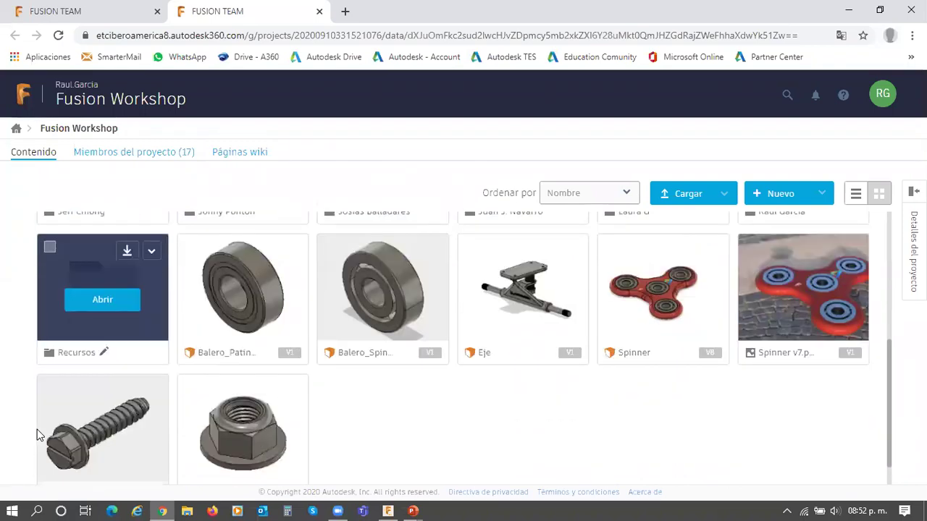
{"action": "scroll", "coordinate": [39, 436], "scroll_direction": "down", "scroll_amount": 1}
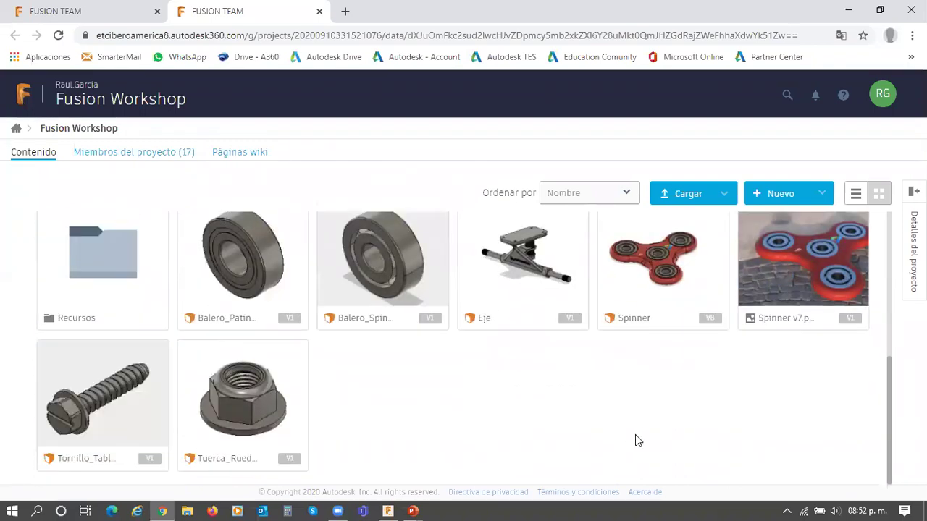
{"action": "scroll", "coordinate": [647, 430], "scroll_direction": "up", "scroll_amount": 2}
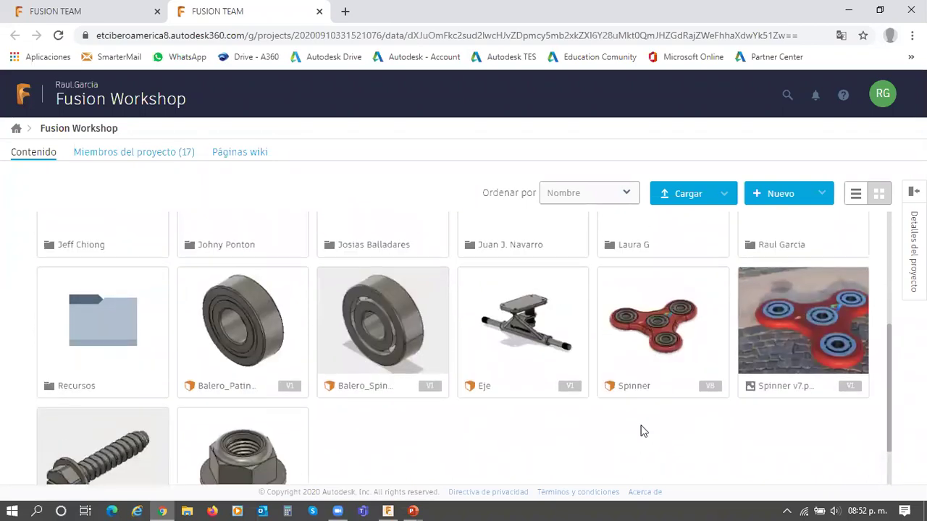
{"action": "scroll", "coordinate": [644, 432], "scroll_direction": "up", "scroll_amount": 7}
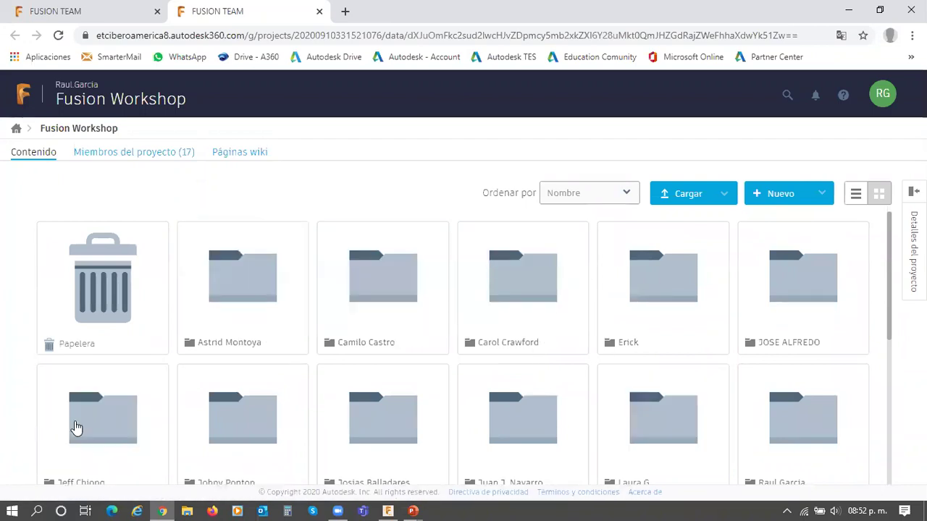
{"action": "scroll", "coordinate": [127, 414], "scroll_direction": "down", "scroll_amount": 8}
{"action": "scroll", "coordinate": [127, 414], "scroll_direction": "up", "scroll_amount": 8}
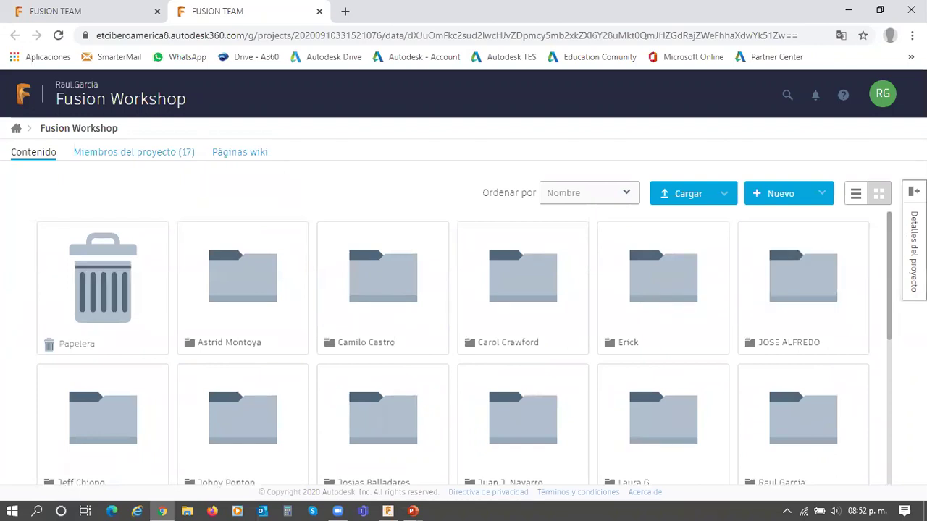
Step: Show the project's Actividad feed and scroll through the team's uploaded PhoneHolder designs
{"action": "left_click", "coordinate": [913, 246]}
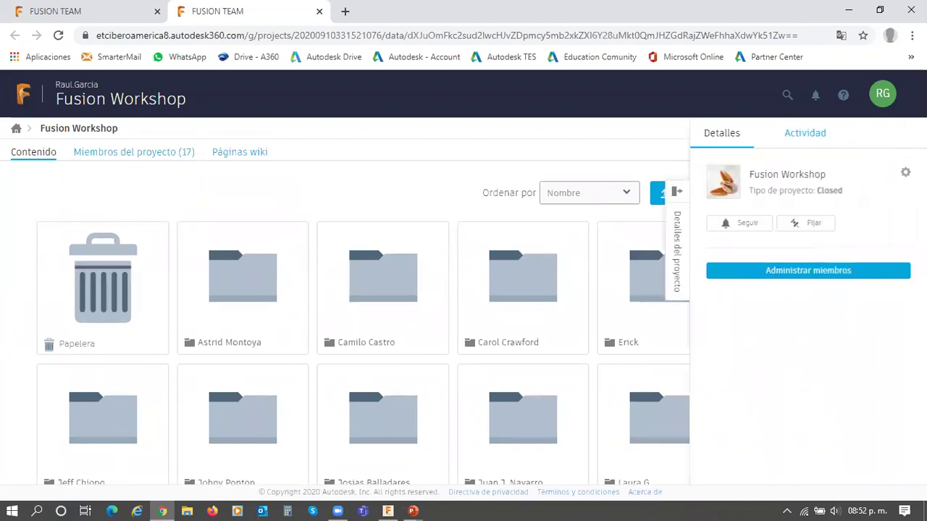
{"action": "left_click", "coordinate": [813, 135]}
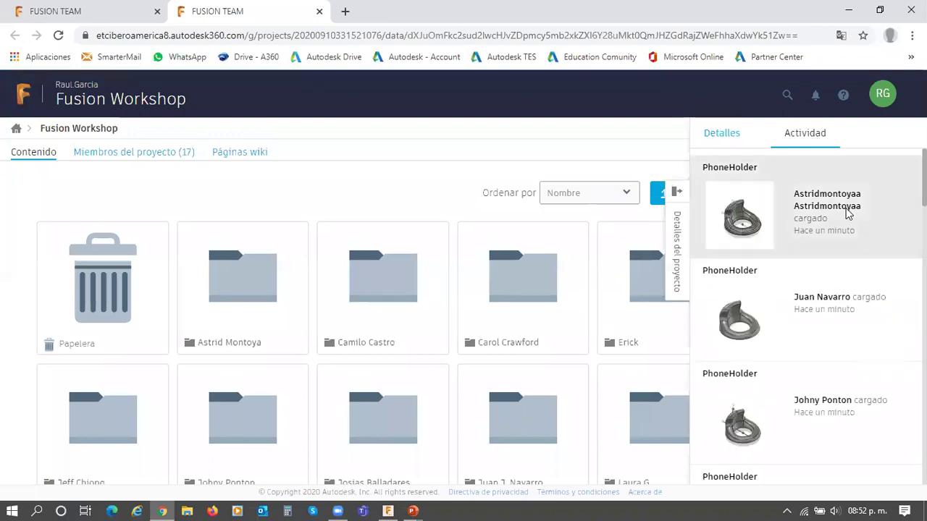
{"action": "scroll", "coordinate": [848, 213], "scroll_direction": "down", "scroll_amount": 1}
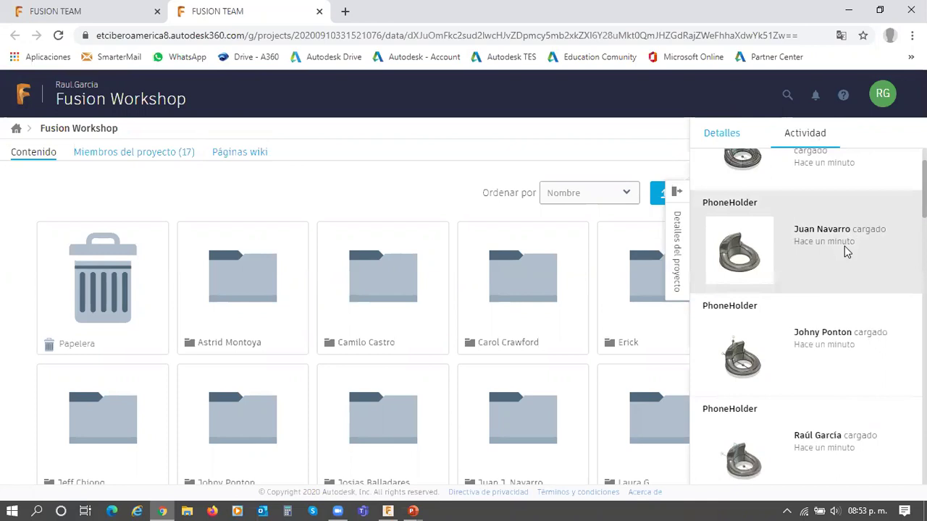
{"action": "scroll", "coordinate": [845, 250], "scroll_direction": "down", "scroll_amount": 1}
{"action": "scroll", "coordinate": [852, 311], "scroll_direction": "down", "scroll_amount": 1}
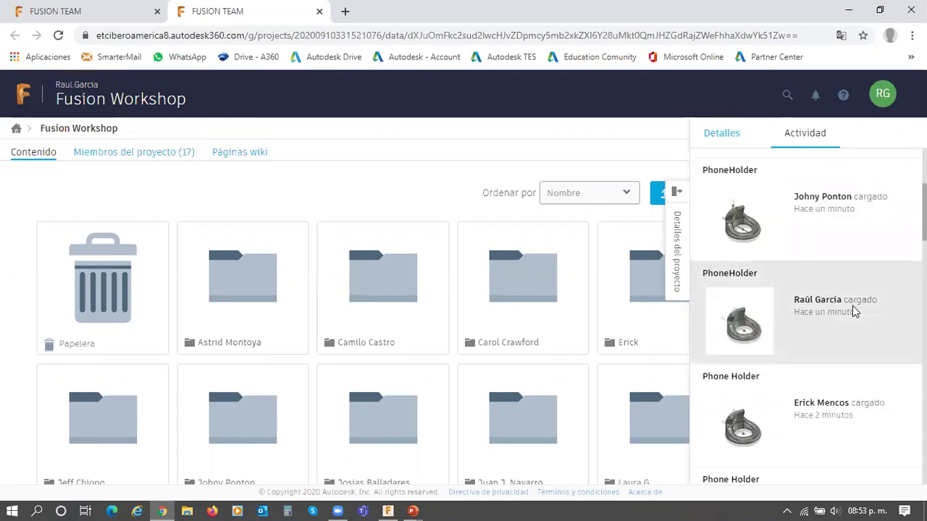
{"action": "scroll", "coordinate": [844, 348], "scroll_direction": "down", "scroll_amount": 1}
{"action": "scroll", "coordinate": [846, 349], "scroll_direction": "down", "scroll_amount": 3}
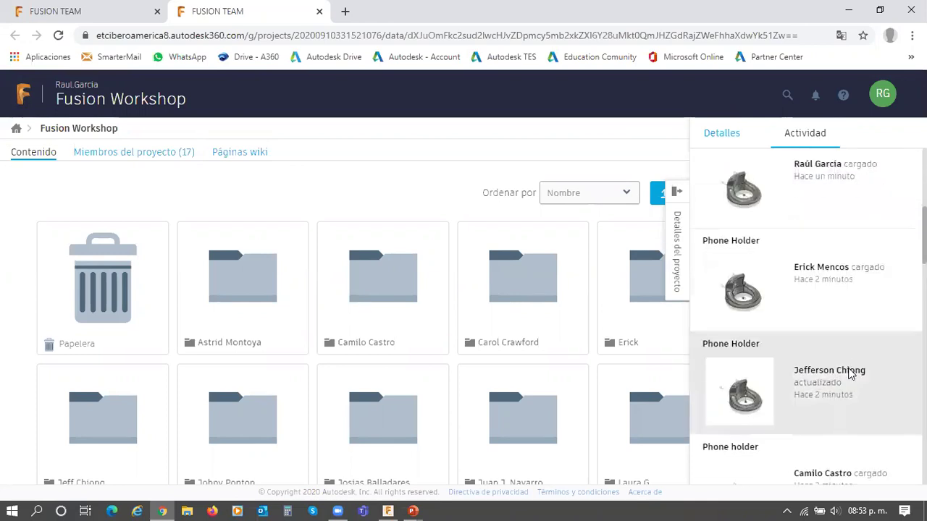
{"action": "scroll", "coordinate": [846, 351], "scroll_direction": "down", "scroll_amount": 1}
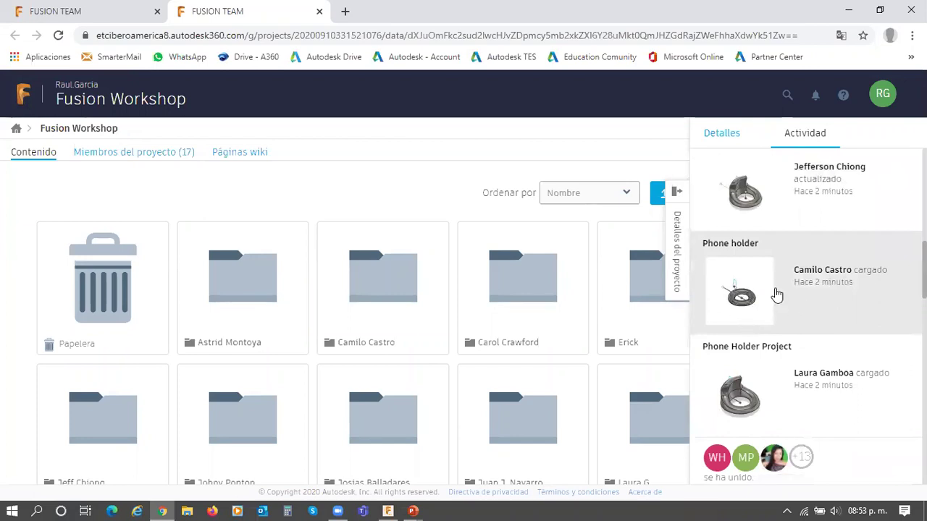
{"action": "scroll", "coordinate": [850, 287], "scroll_direction": "down", "scroll_amount": 1}
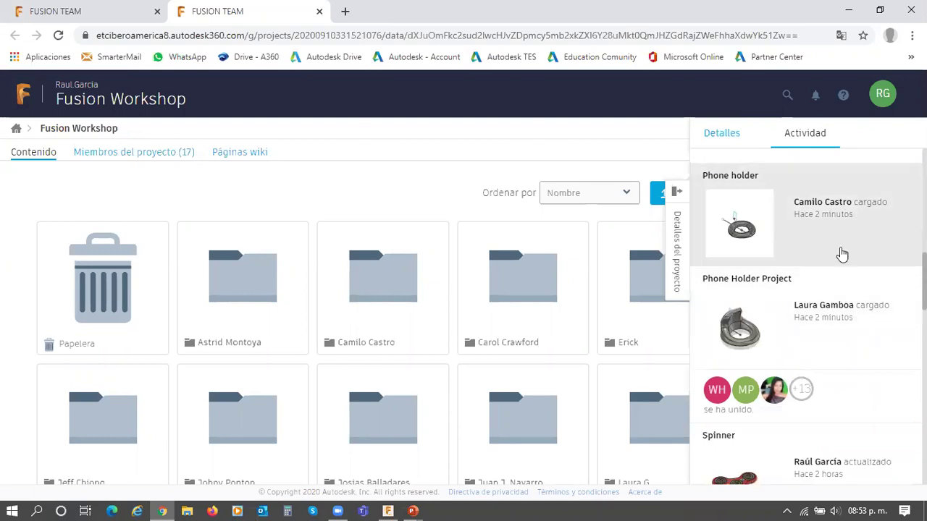
{"action": "scroll", "coordinate": [851, 237], "scroll_direction": "down", "scroll_amount": 1}
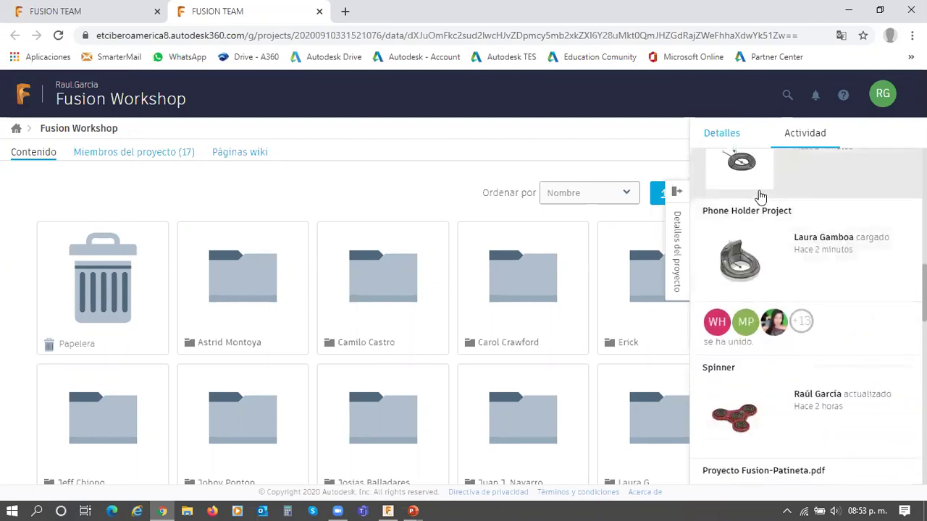
{"action": "scroll", "coordinate": [752, 197], "scroll_direction": "up", "scroll_amount": 1}
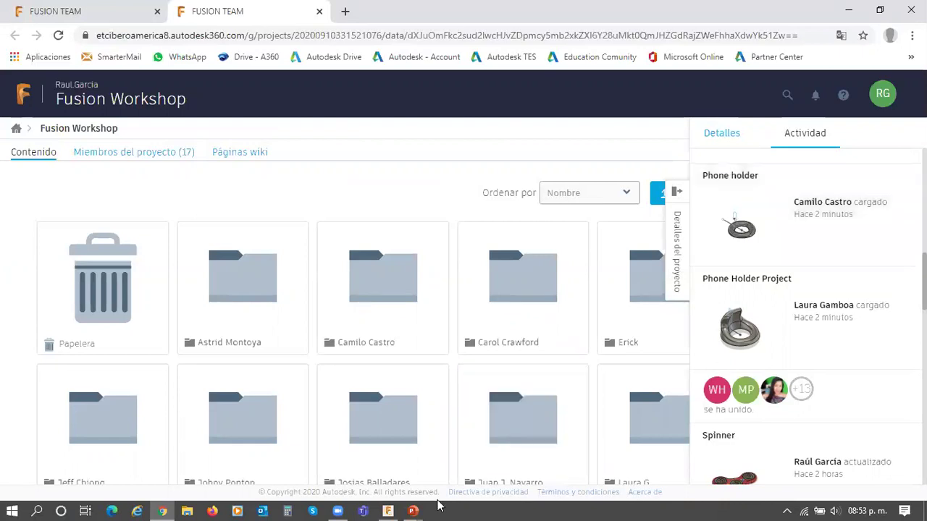
{"action": "left_click", "coordinate": [412, 511]}
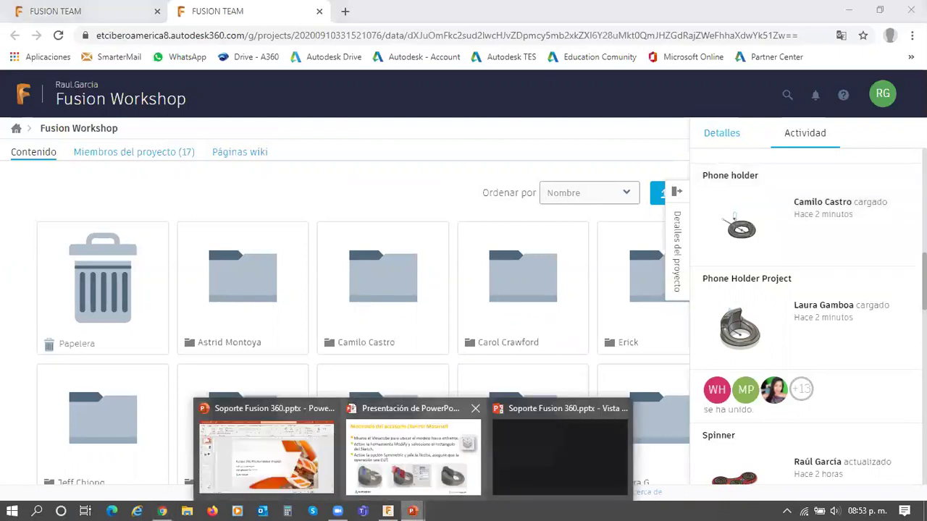
Step: Bring the slideshow full screen and advance from Retirar Material to the Sculpt slide
{"action": "key", "text": "alt+Tab"}
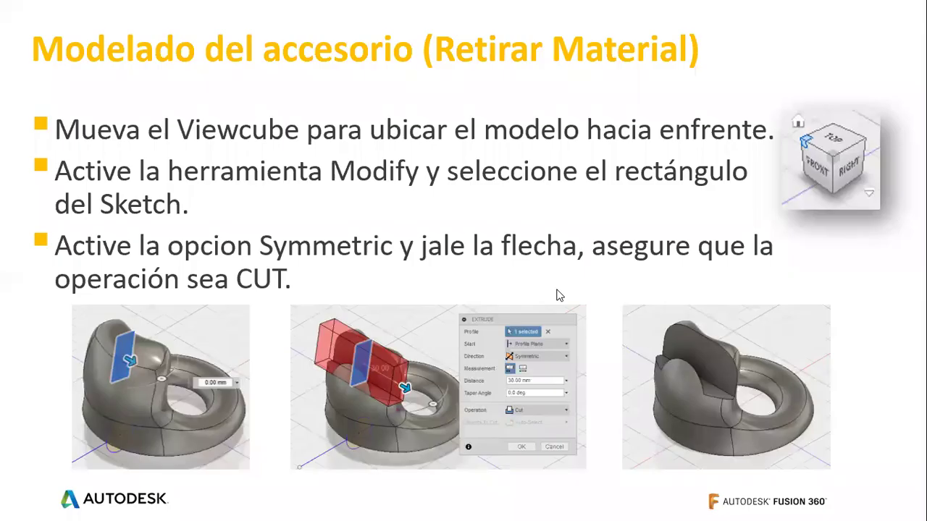
{"action": "key", "text": "Right"}
{"action": "key", "text": "Right"}
{"action": "key", "text": "Right"}
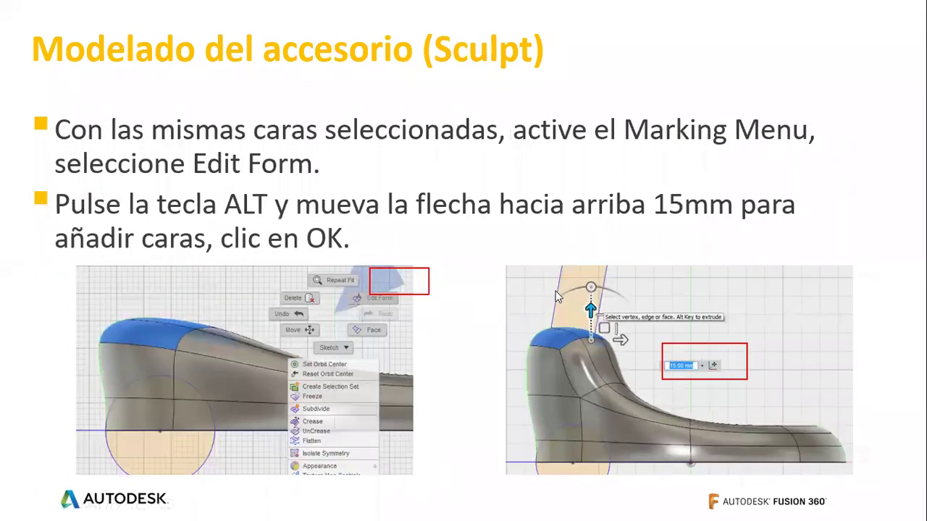
{"action": "key", "text": "Right"}
{"action": "key", "text": "Right"}
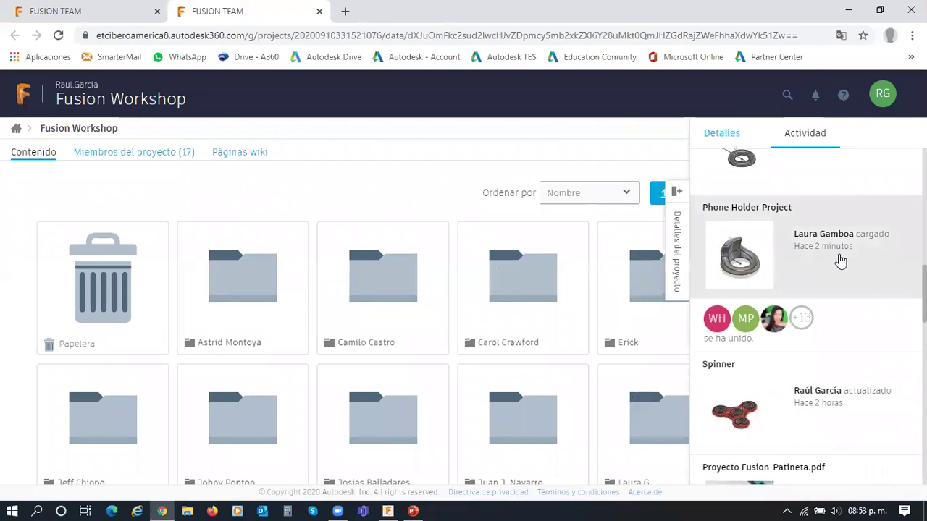
Step: Close the Detalles/Actividad side panel and minimize the Chrome window
{"action": "scroll", "coordinate": [839, 261], "scroll_direction": "down", "scroll_amount": 2}
{"action": "scroll", "coordinate": [839, 261], "scroll_direction": "up", "scroll_amount": 1}
{"action": "scroll", "coordinate": [840, 260], "scroll_direction": "up", "scroll_amount": 5}
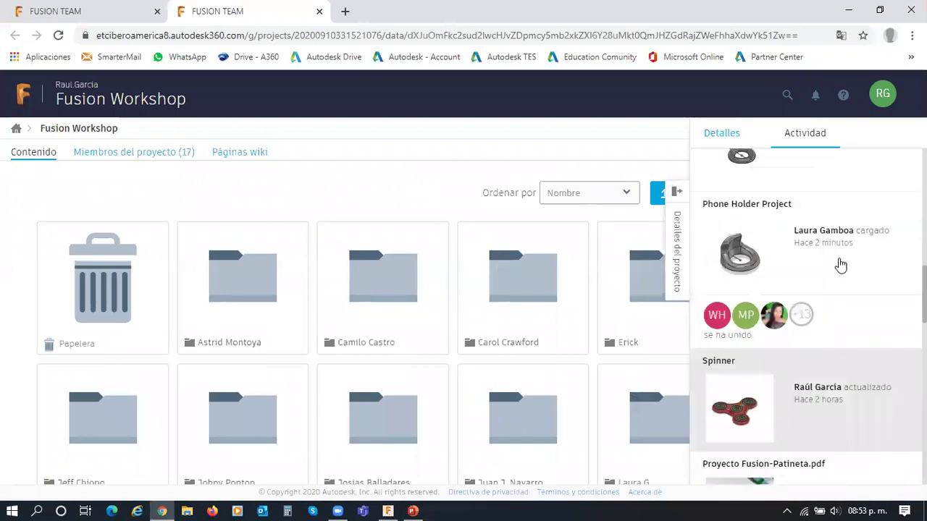
{"action": "scroll", "coordinate": [843, 275], "scroll_direction": "up", "scroll_amount": 3}
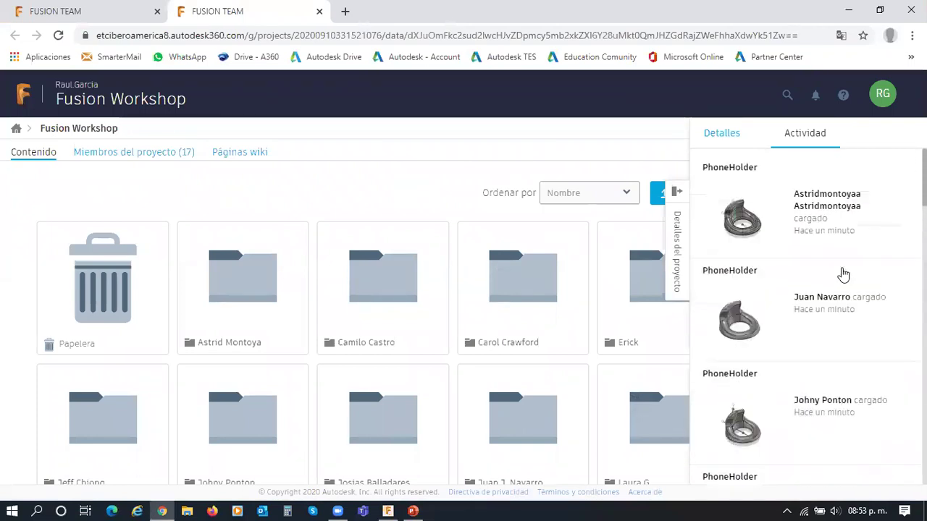
{"action": "left_click", "coordinate": [372, 188]}
{"action": "scroll", "coordinate": [456, 246], "scroll_direction": "down", "scroll_amount": 4}
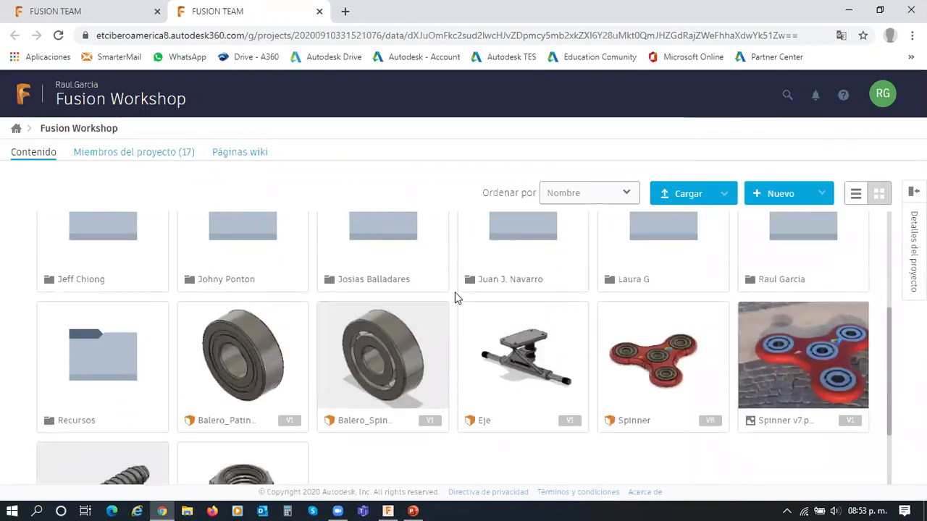
{"action": "scroll", "coordinate": [468, 387], "scroll_direction": "up", "scroll_amount": 4}
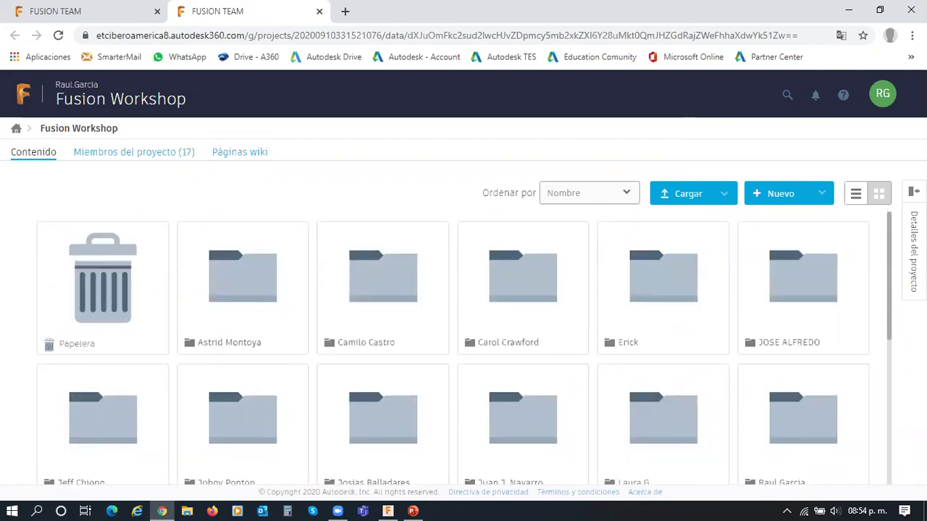
{"action": "left_click", "coordinate": [848, 10]}
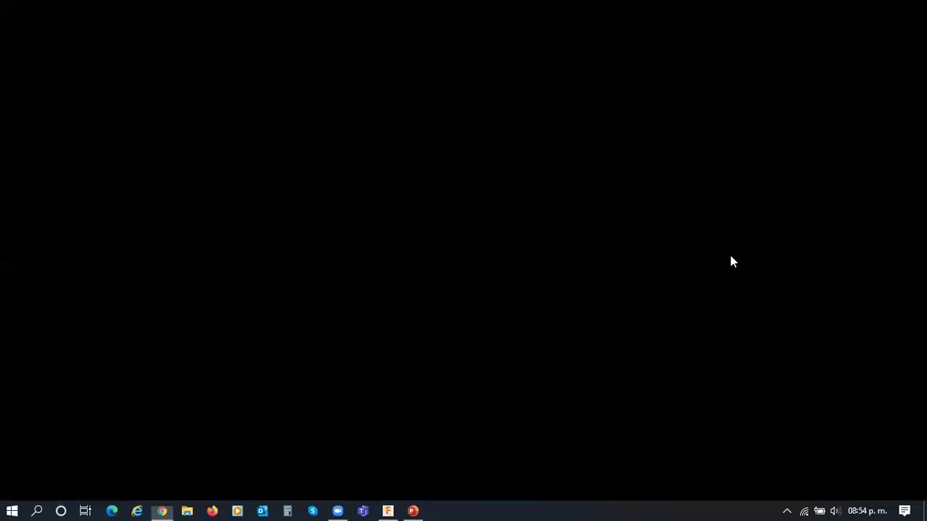
Step: Switch back to Fusion 360's PhoneHolder v1, then over to the PowerPoint slides
{"action": "key", "text": "alt+Tab"}
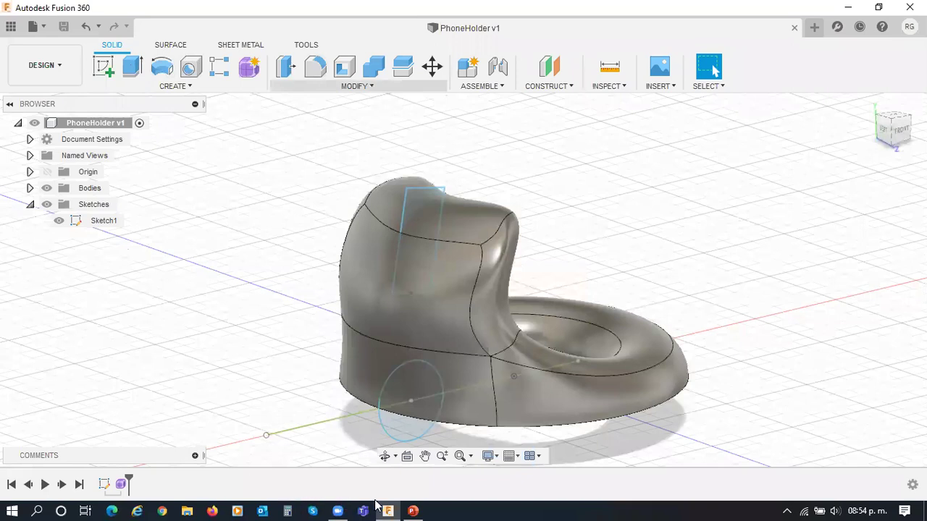
{"action": "left_click", "coordinate": [414, 507]}
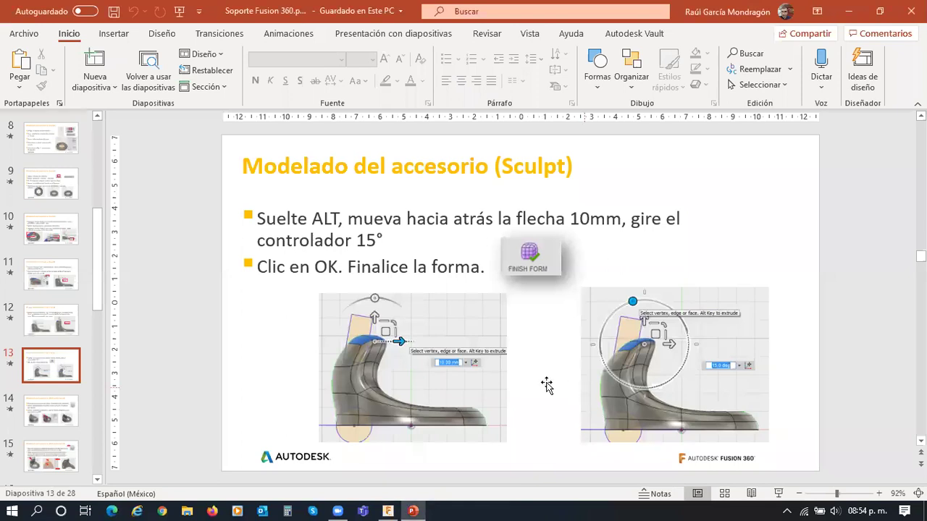
Step: Scroll the slides down toward slide 14, Retirar Material
{"action": "scroll", "coordinate": [545, 385], "scroll_direction": "down", "scroll_amount": 2}
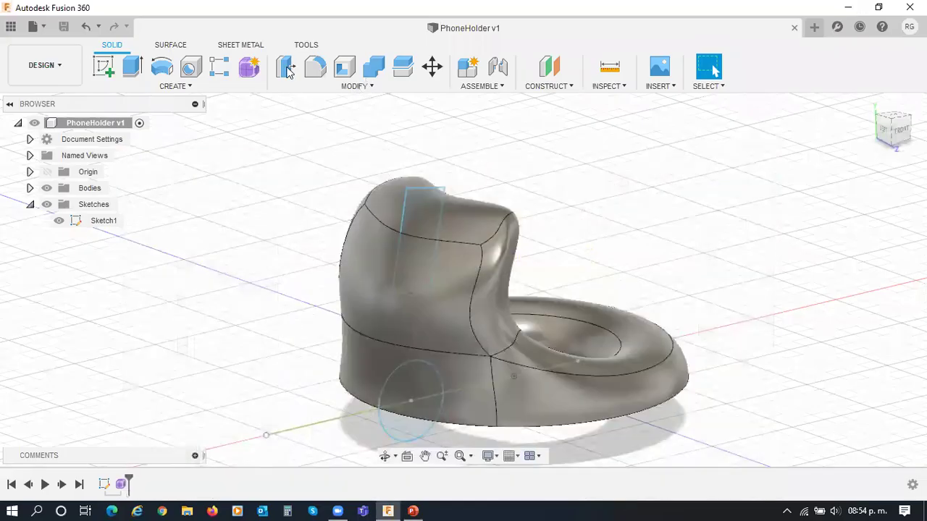
Step: Start a Press Pull on the sketch rectangle as a one-sided 50 mm cut
{"action": "left_click", "coordinate": [287, 70]}
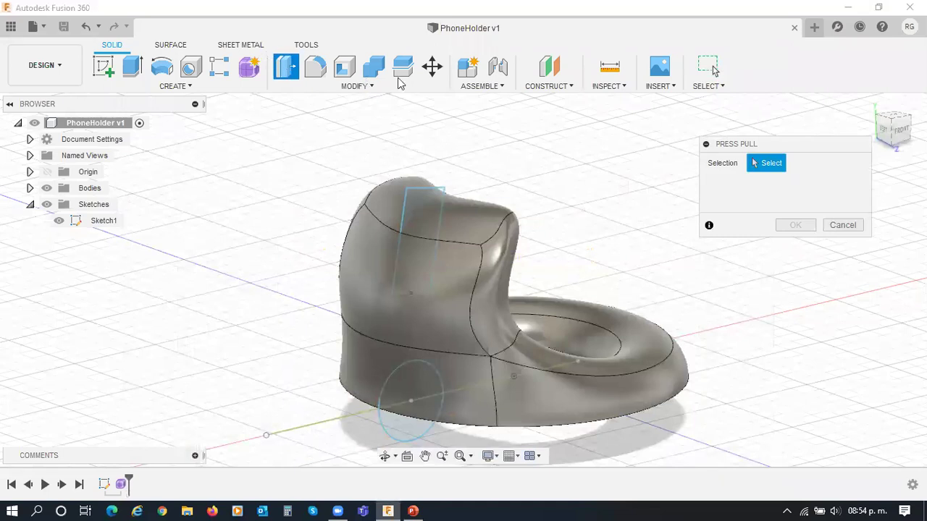
{"action": "left_click", "coordinate": [413, 208]}
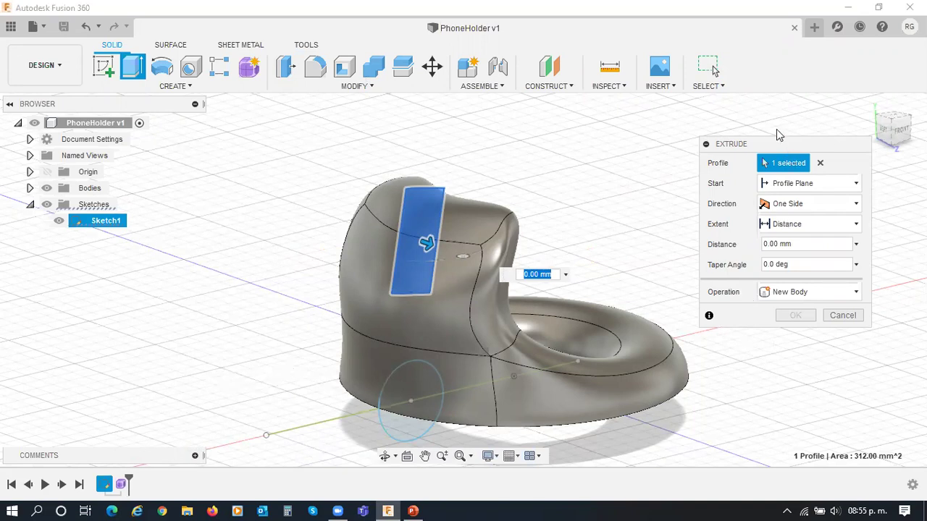
{"action": "left_click", "coordinate": [779, 185]}
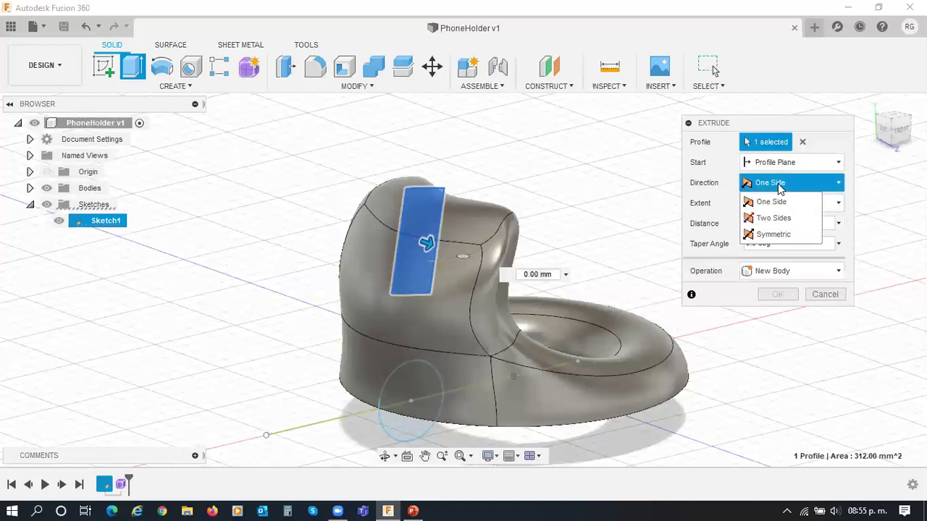
{"action": "left_click", "coordinate": [771, 201]}
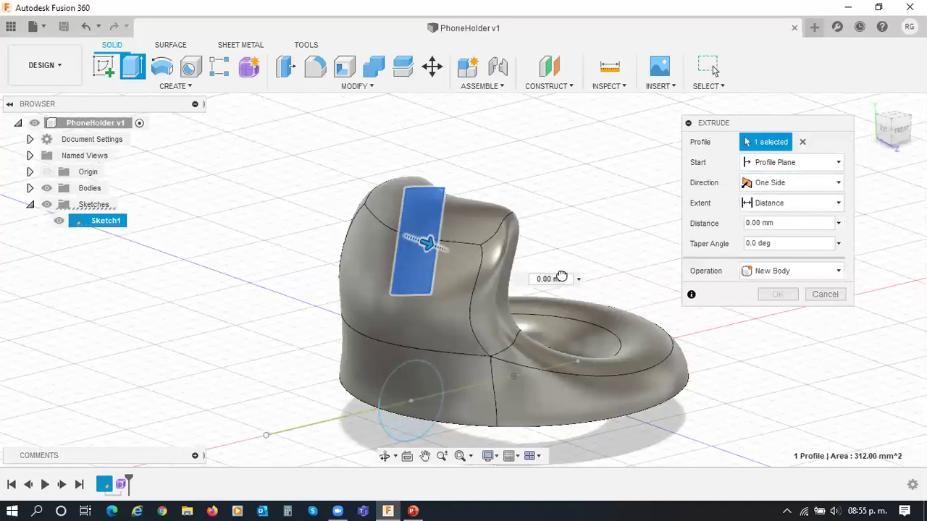
{"action": "type", "text": "50"}
{"action": "left_click_drag", "start_coordinate": [556, 286], "coordinate": [426, 245]}
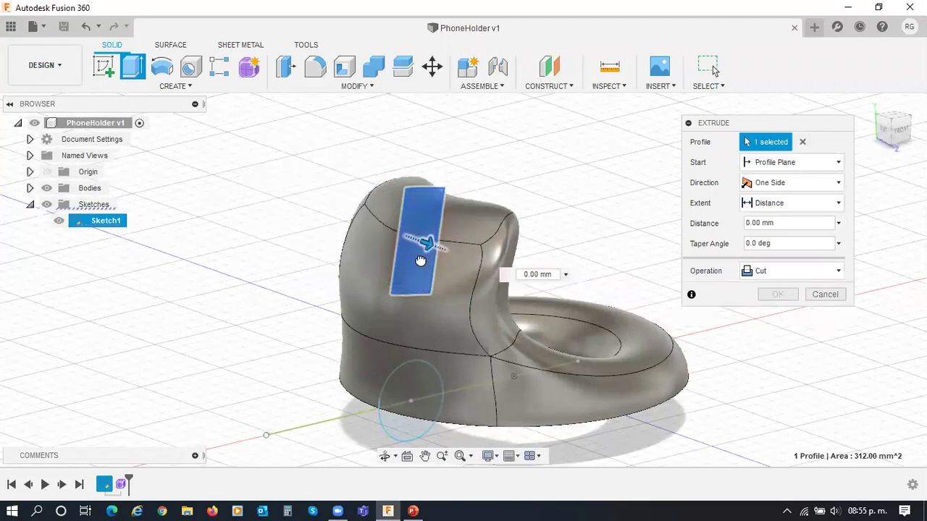
Step: Switch the cut to two sides (40 / 55 mm), then to Symmetric, and drag its depth
{"action": "left_click", "coordinate": [778, 185]}
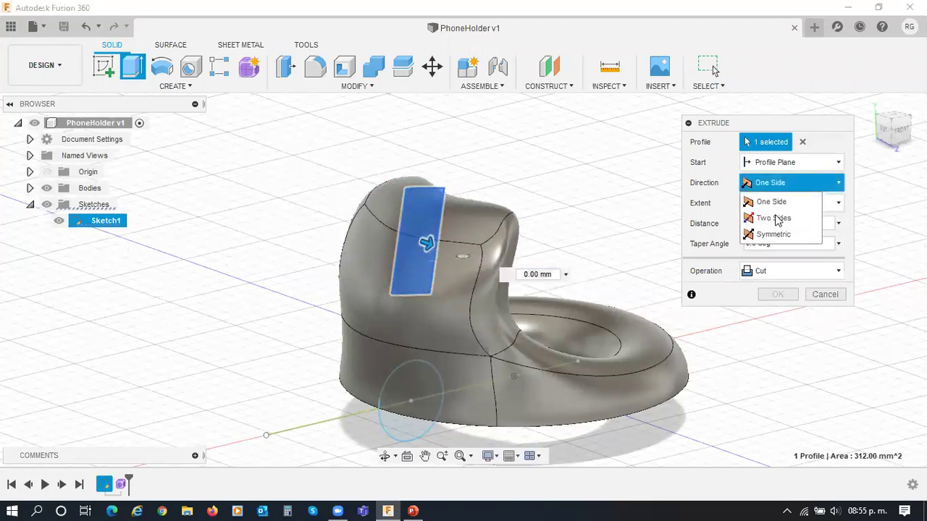
{"action": "key", "text": "Return"}
{"action": "left_click_drag", "start_coordinate": [428, 244], "coordinate": [534, 281]}
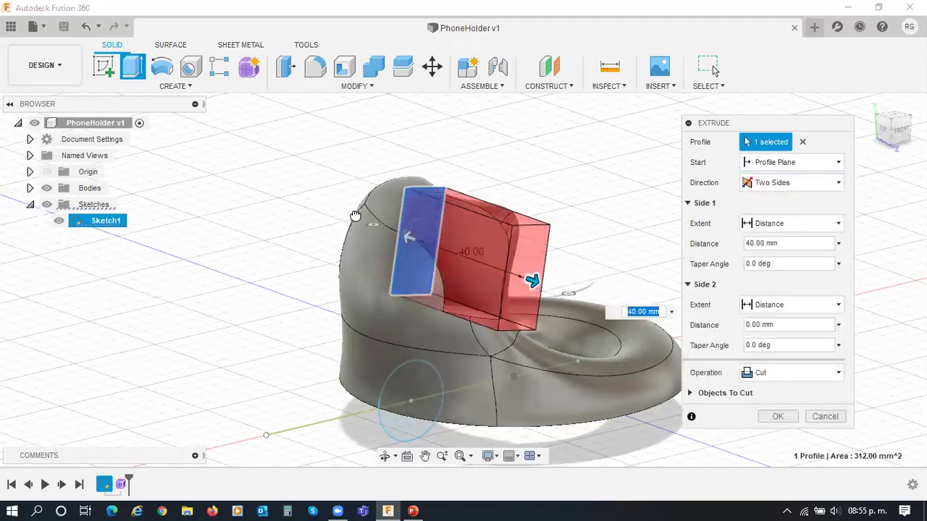
{"action": "key", "text": "Tab"}
{"action": "type", "text": "55"}
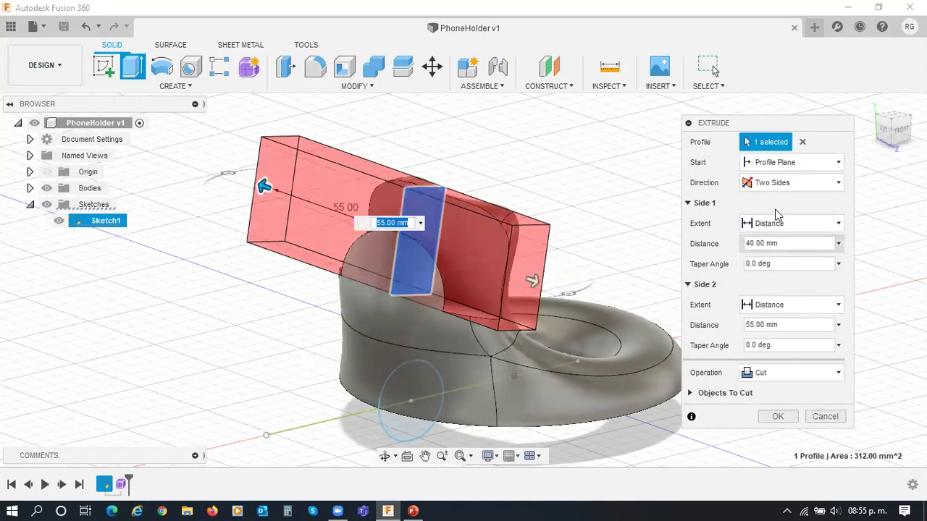
{"action": "left_click", "coordinate": [776, 186]}
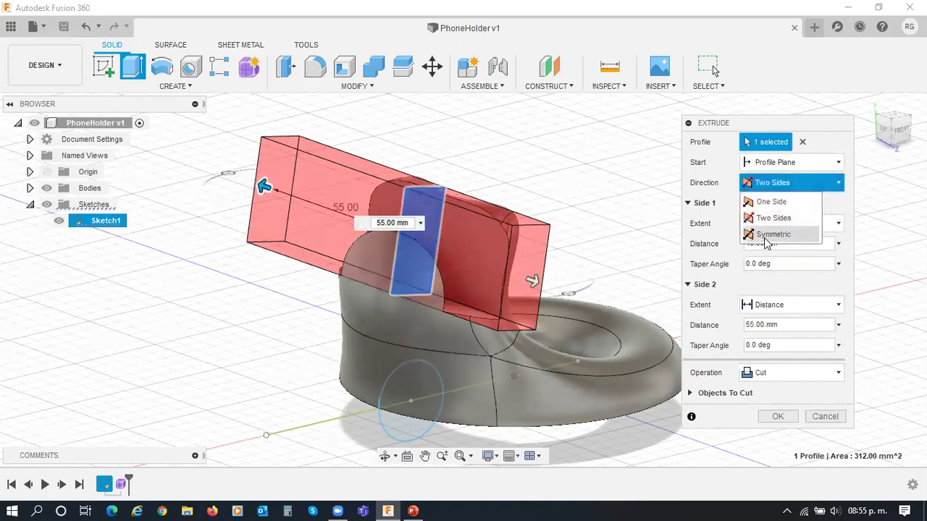
{"action": "left_click", "coordinate": [772, 234]}
{"action": "left_click_drag", "start_coordinate": [532, 281], "coordinate": [564, 293]}
{"action": "left_click_drag", "start_coordinate": [429, 256], "coordinate": [498, 293]}
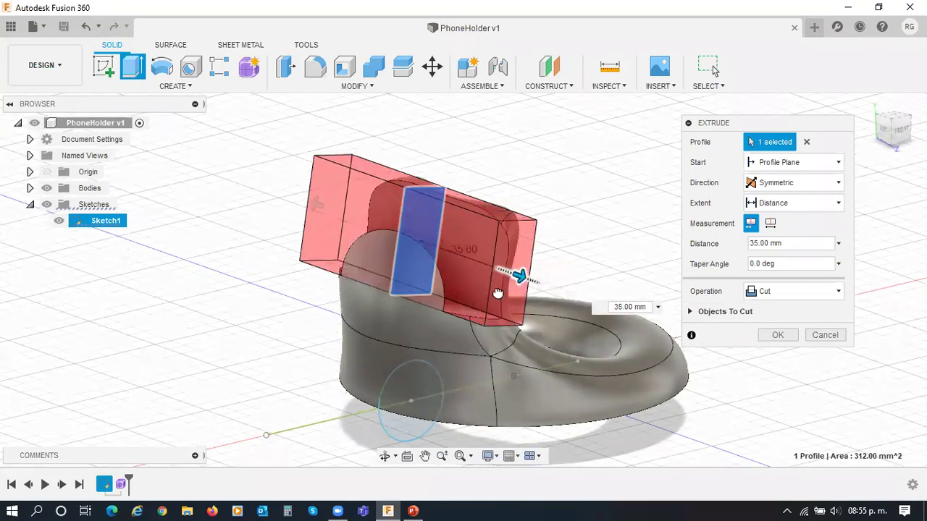
Step: Extend the symmetric cut to 50 mm, checking it from the top and Home views
{"action": "left_click", "coordinate": [898, 119]}
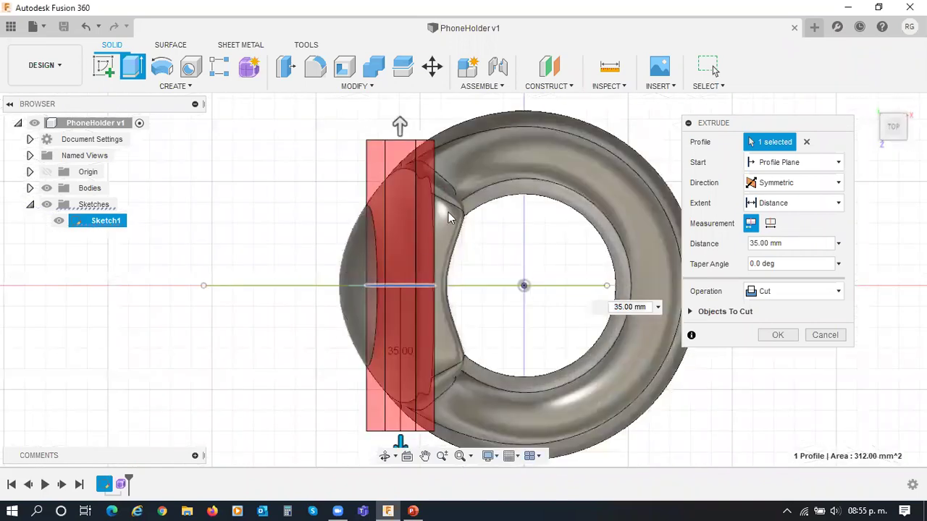
{"action": "scroll", "coordinate": [384, 321], "scroll_direction": "up", "scroll_amount": 1}
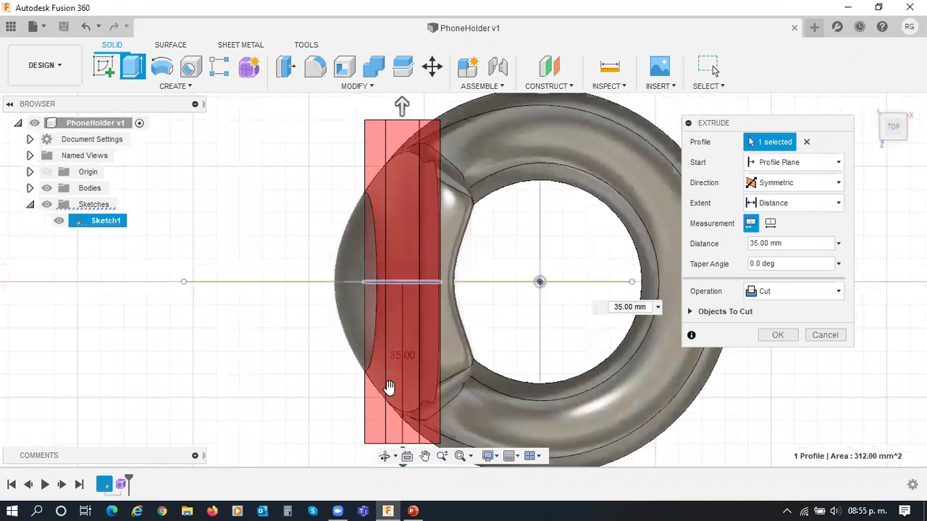
{"action": "scroll", "coordinate": [390, 392], "scroll_direction": "up", "scroll_amount": 2}
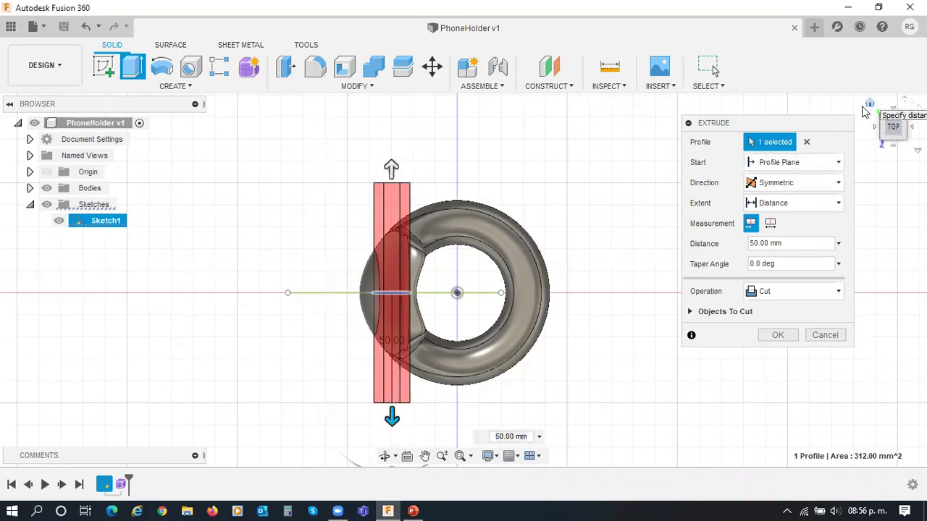
{"action": "left_click_drag", "start_coordinate": [867, 113], "coordinate": [873, 120]}
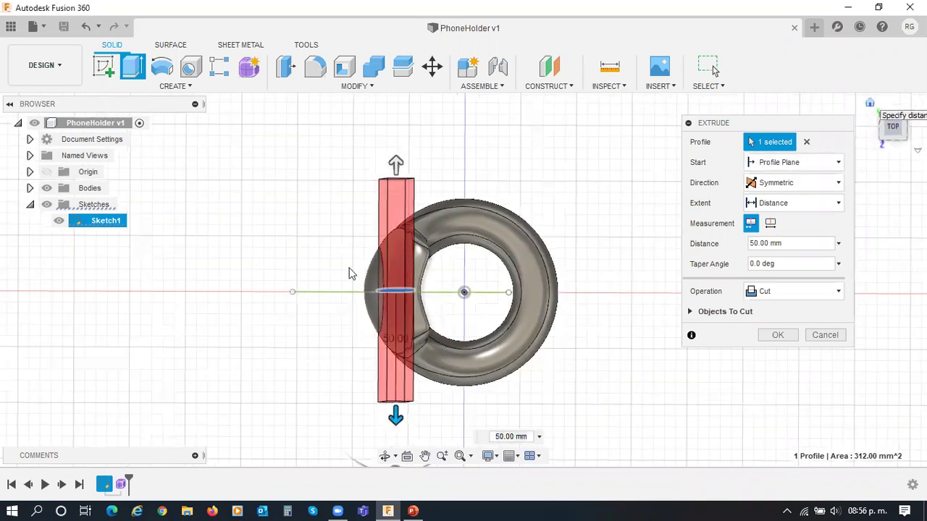
{"action": "key", "text": "F6"}
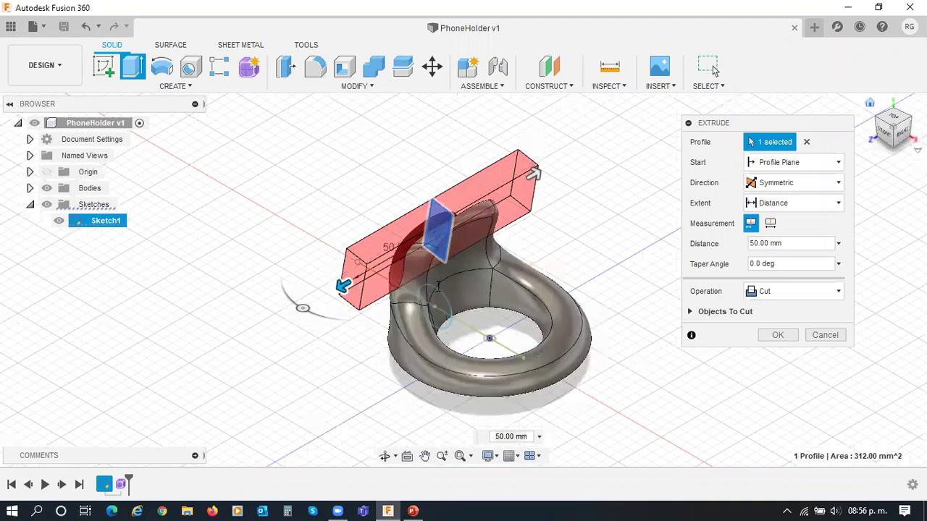
{"action": "middle_click_drag", "start_coordinate": [387, 298], "coordinate": [373, 300], "text": "shift"}
{"action": "key", "text": "alt+Tab"}
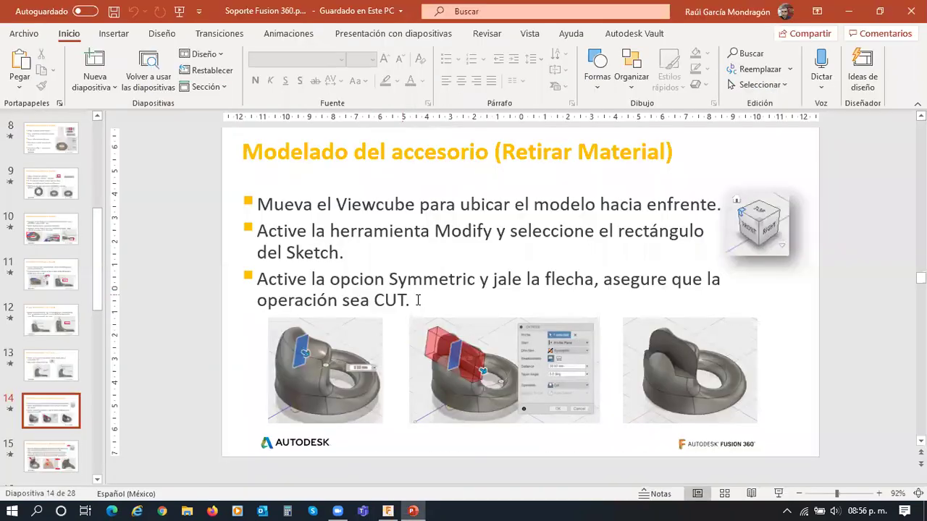
{"action": "left_click", "coordinate": [847, 307]}
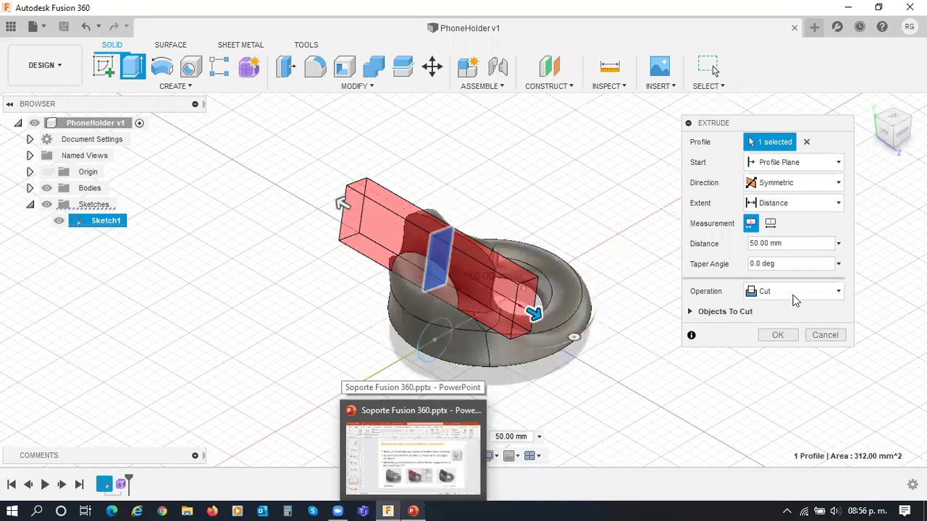
Step: Try Intersect as the extrude operation, then set it back to Cut
{"action": "scroll", "coordinate": [795, 297], "scroll_direction": "up", "scroll_amount": 1}
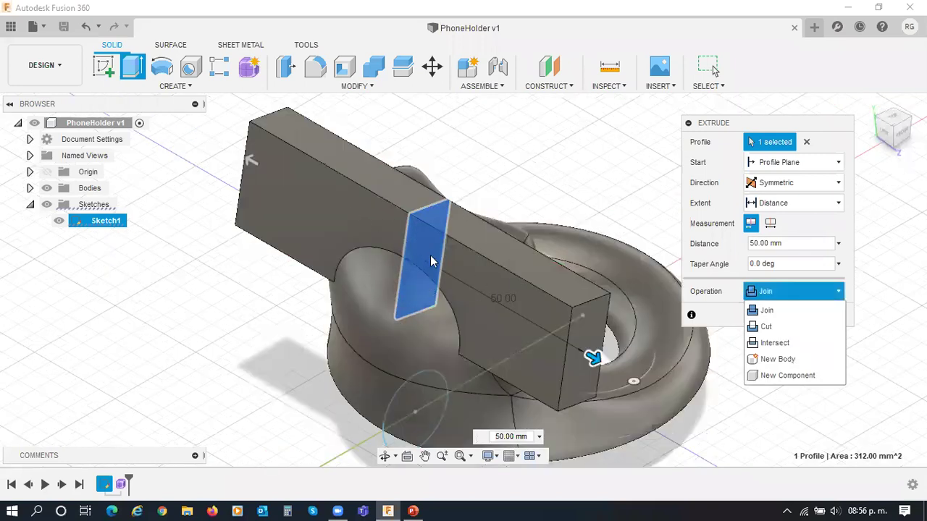
{"action": "left_click", "coordinate": [789, 342]}
{"action": "left_click", "coordinate": [803, 292]}
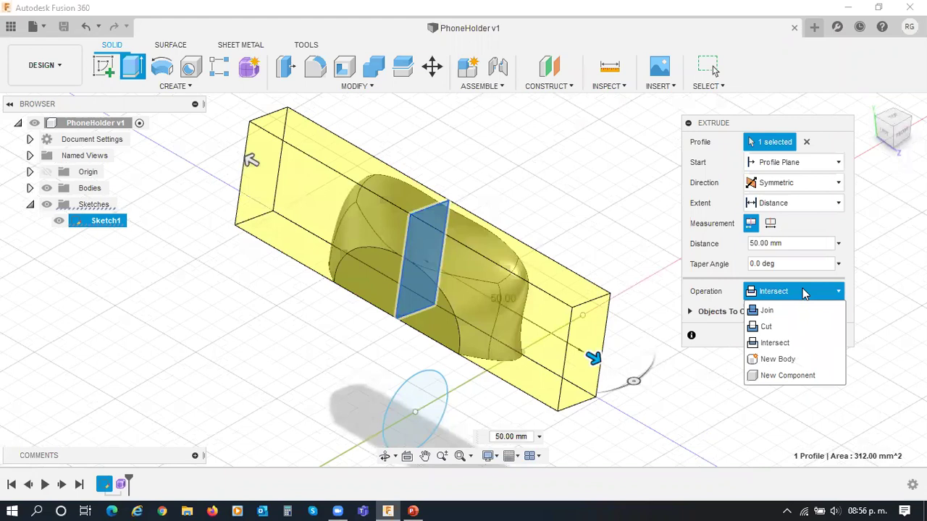
{"action": "key", "text": "Escape"}
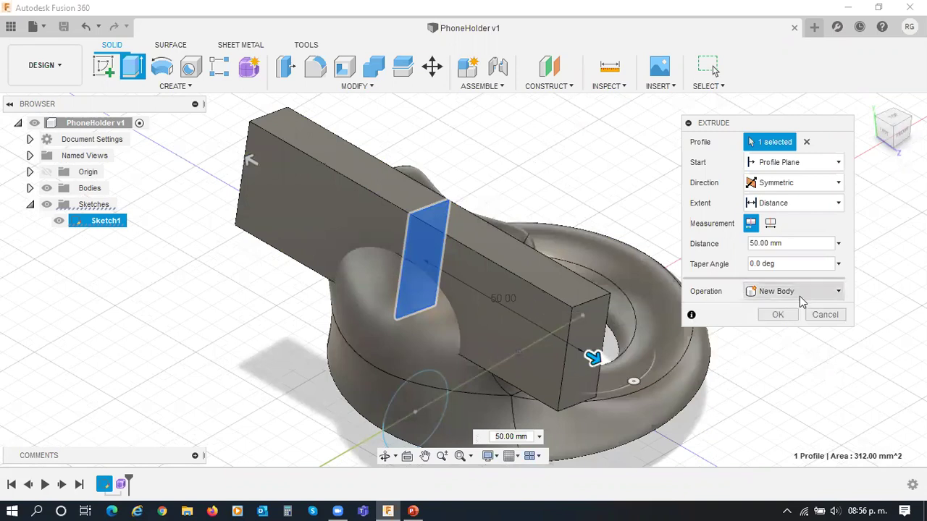
{"action": "left_click", "coordinate": [800, 292]}
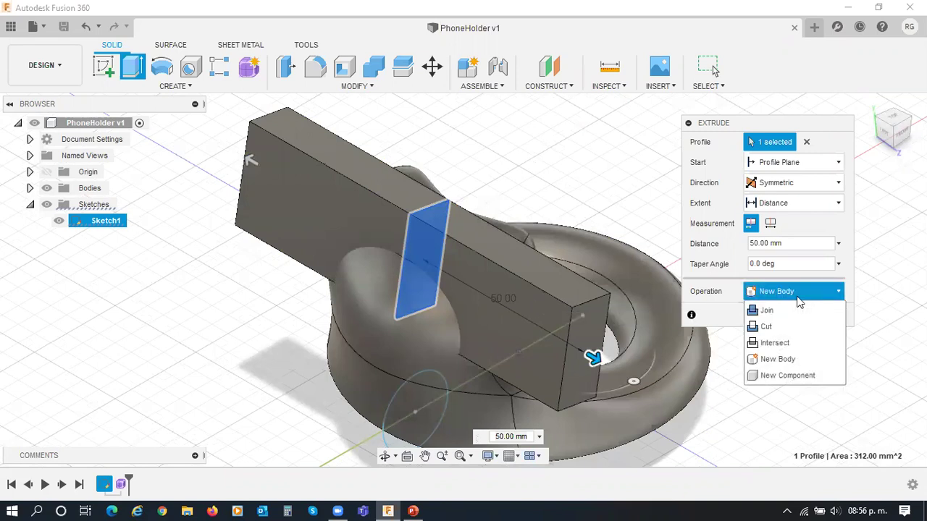
{"action": "left_click", "coordinate": [767, 327]}
Step: Drag the symmetric cut distance to 30 mm, then 35 mm, and return to Home view
{"action": "left_click", "coordinate": [884, 129]}
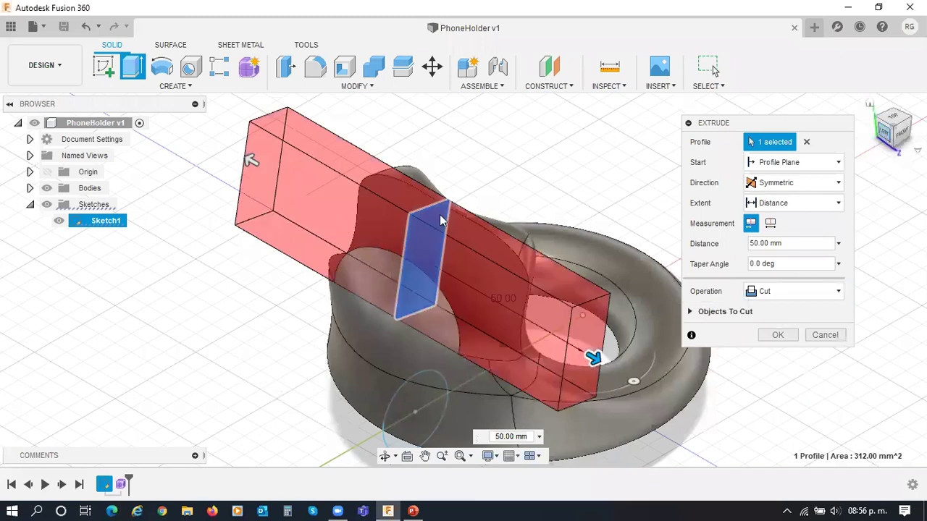
{"action": "left_click_drag", "start_coordinate": [607, 236], "coordinate": [489, 245]}
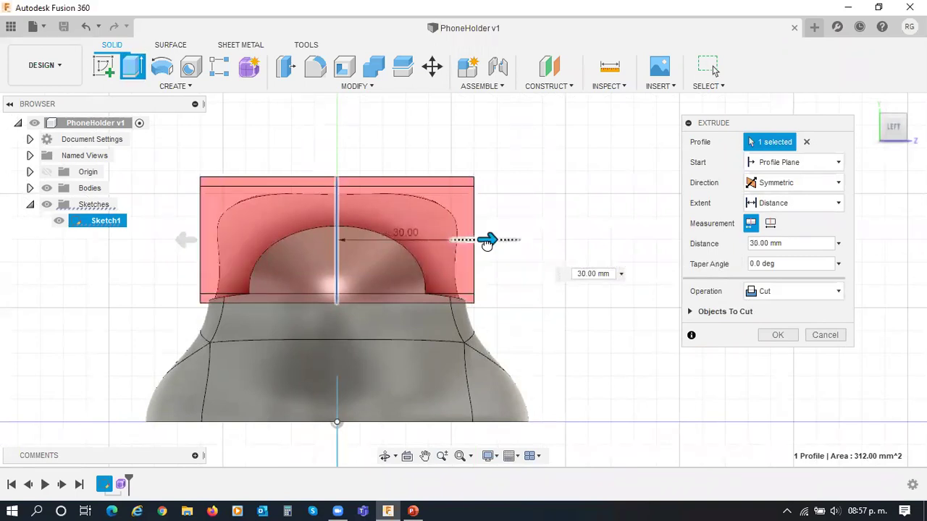
{"action": "left_click_drag", "start_coordinate": [490, 244], "coordinate": [506, 241]}
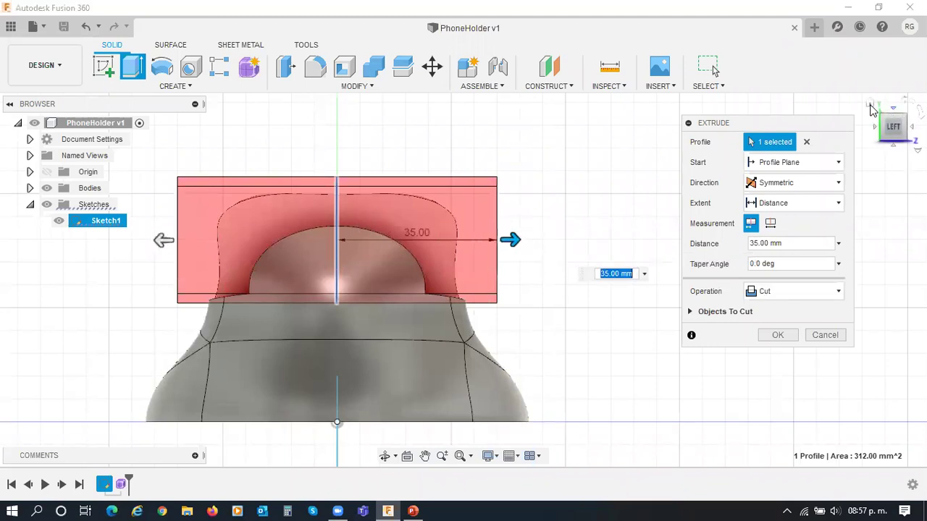
{"action": "left_click", "coordinate": [870, 104]}
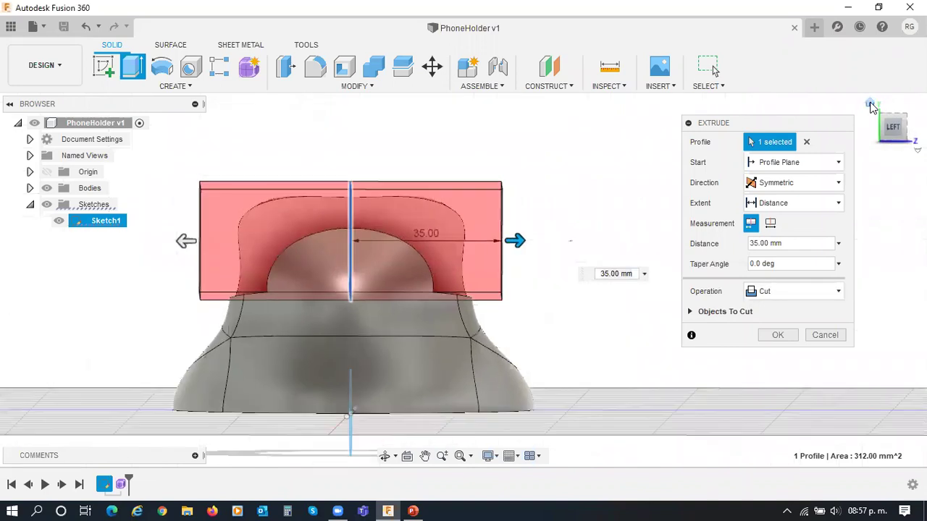
{"action": "left_click", "coordinate": [882, 130]}
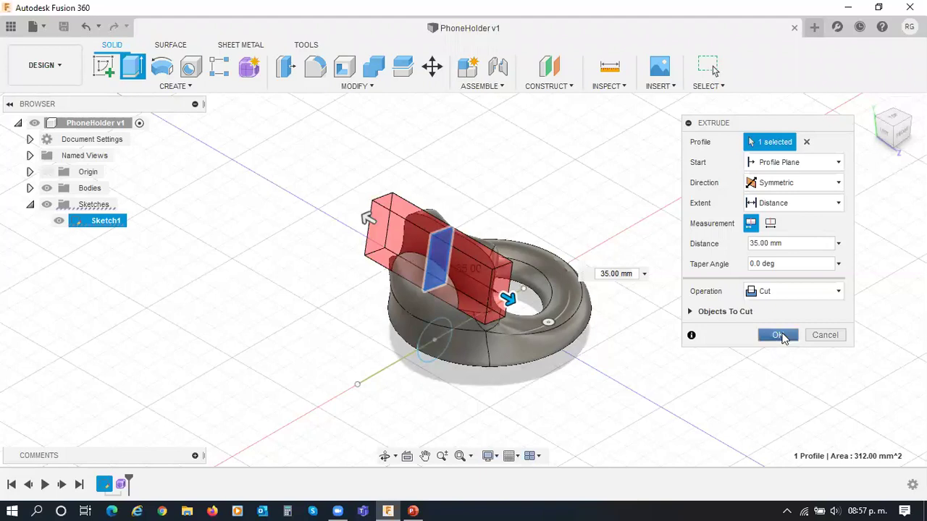
Step: Apply the 35 mm symmetric cut and orbit to inspect the slot
{"action": "left_click", "coordinate": [778, 335]}
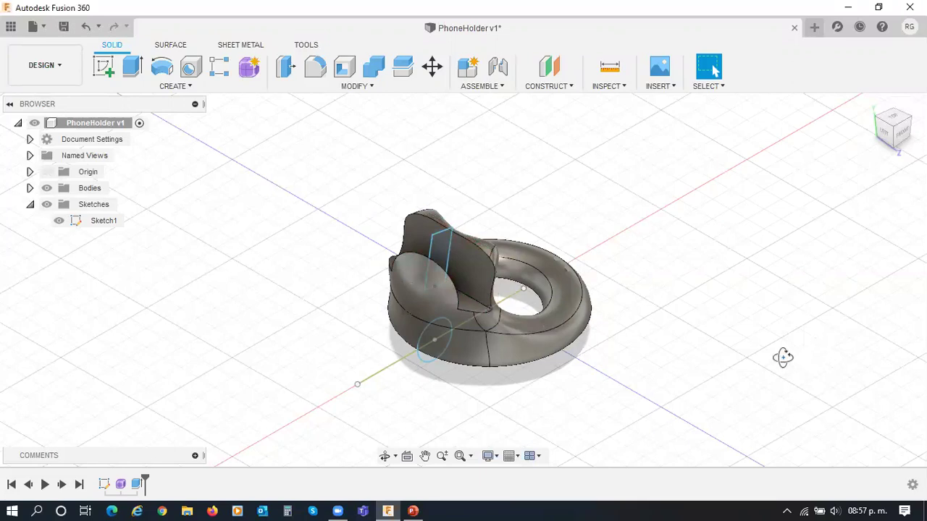
{"action": "middle_click_drag", "start_coordinate": [754, 326], "coordinate": [750, 326], "text": "shift"}
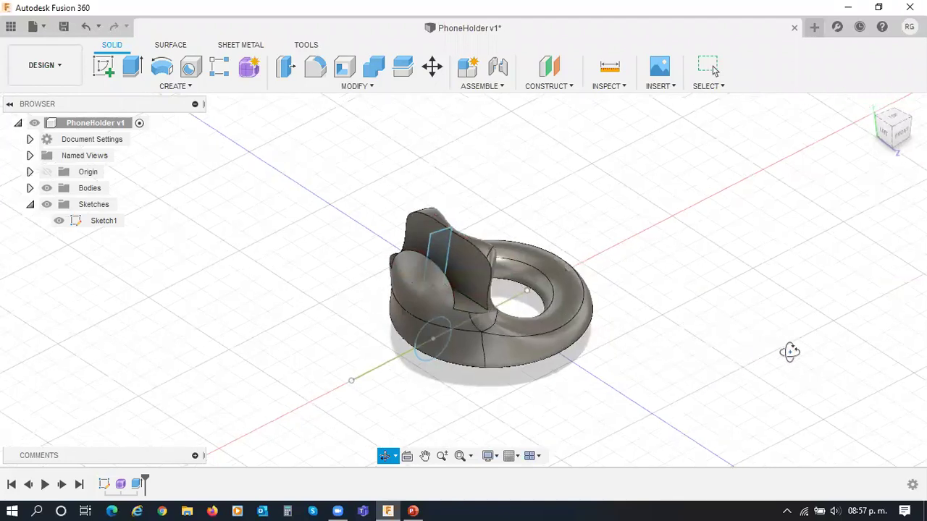
{"action": "middle_click_drag", "start_coordinate": [770, 339], "coordinate": [770, 338], "text": "shift"}
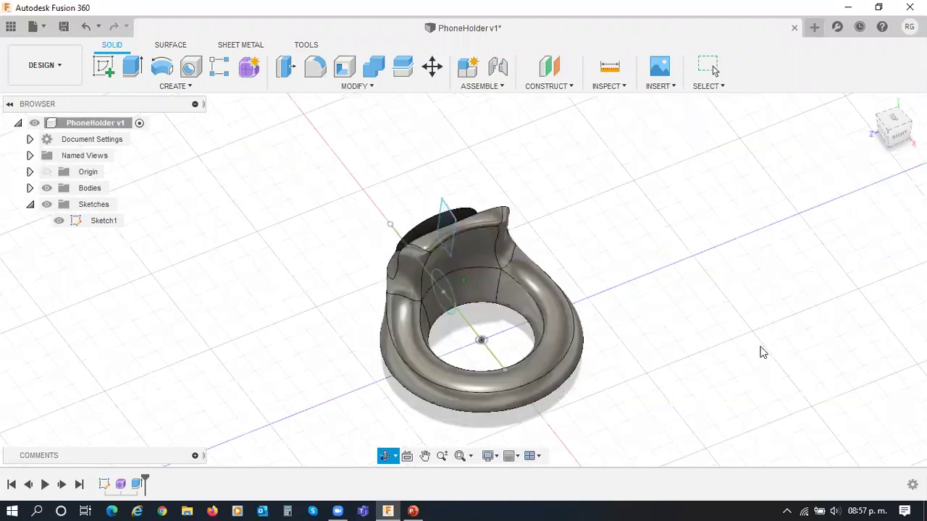
{"action": "middle_click_drag", "start_coordinate": [480, 337], "coordinate": [407, 209], "text": "shift"}
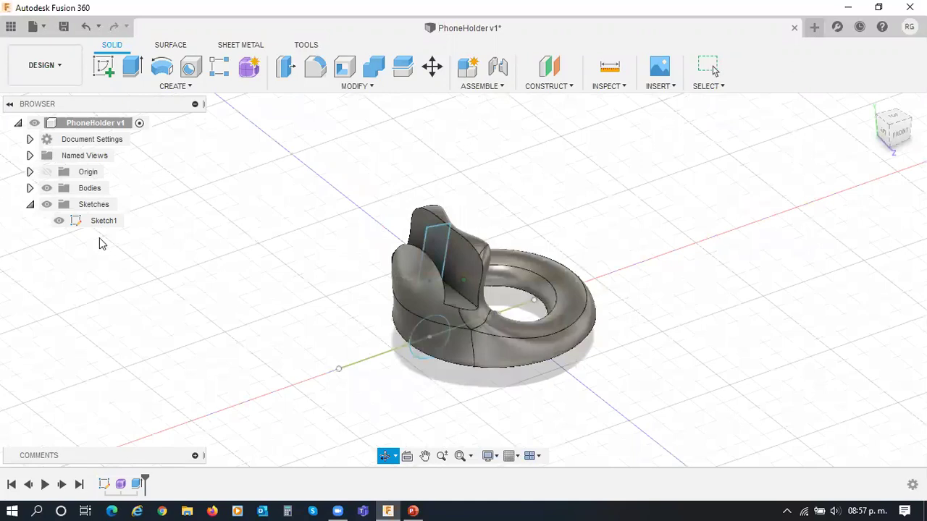
Step: Hide Sketch1's lines so only the solid body shows
{"action": "left_click", "coordinate": [29, 204]}
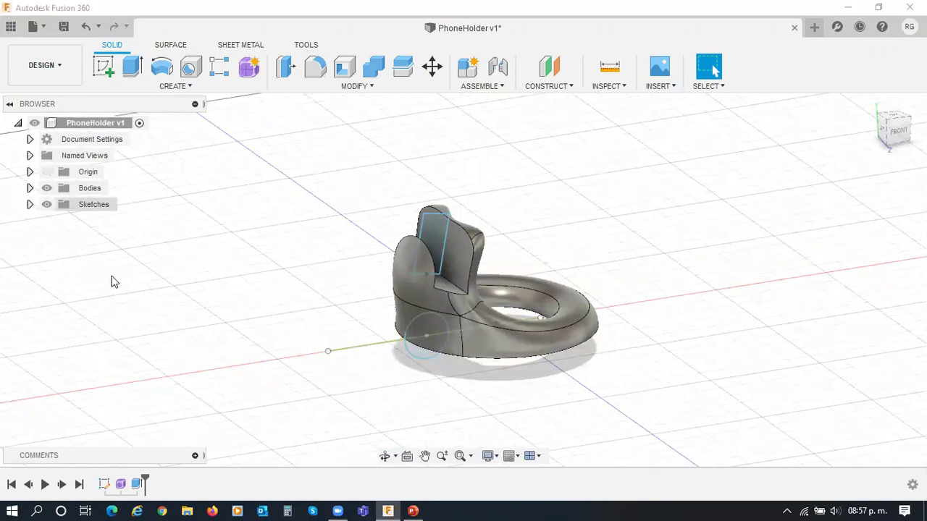
{"action": "left_click", "coordinate": [424, 295]}
{"action": "key", "text": "v"}
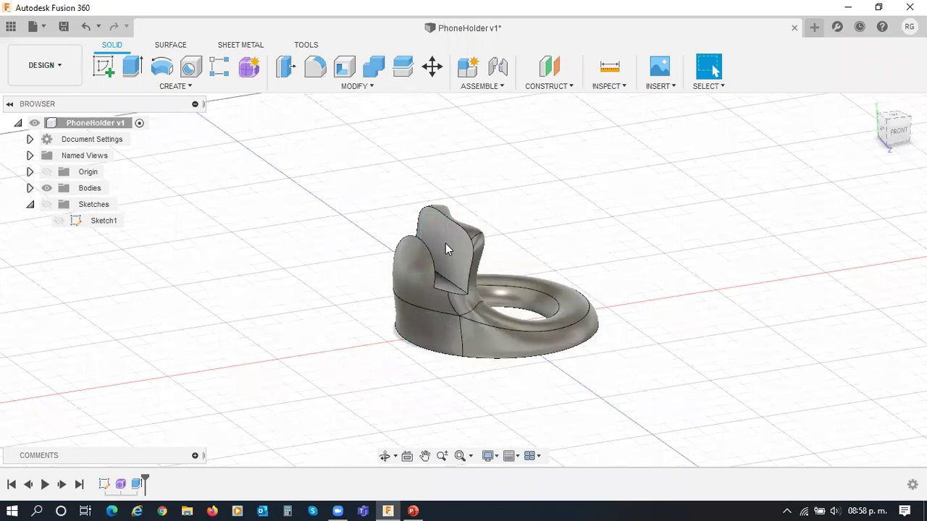
Step: Toggle Sketch1 on and off, orbit to inspect the slot low, then switch to PowerPoint
{"action": "left_click", "coordinate": [46, 204]}
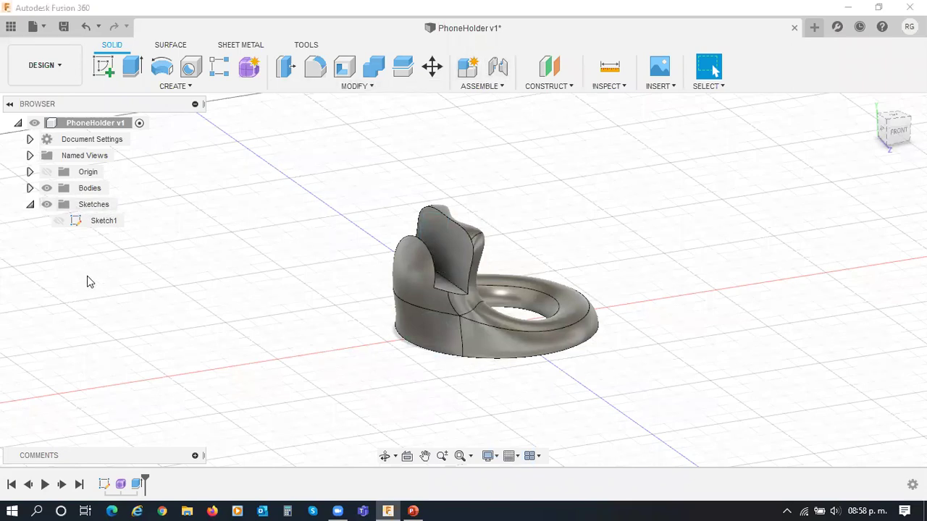
{"action": "left_click", "coordinate": [59, 221]}
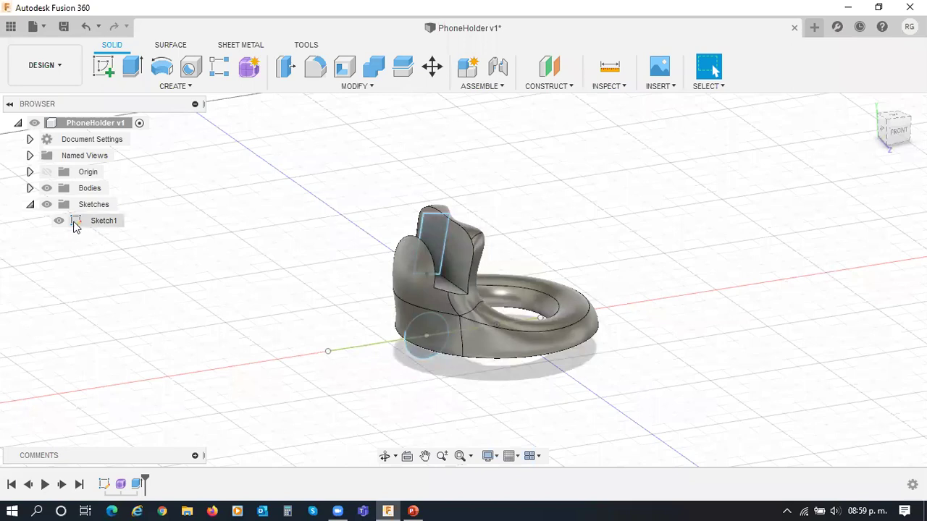
{"action": "left_click", "coordinate": [59, 221]}
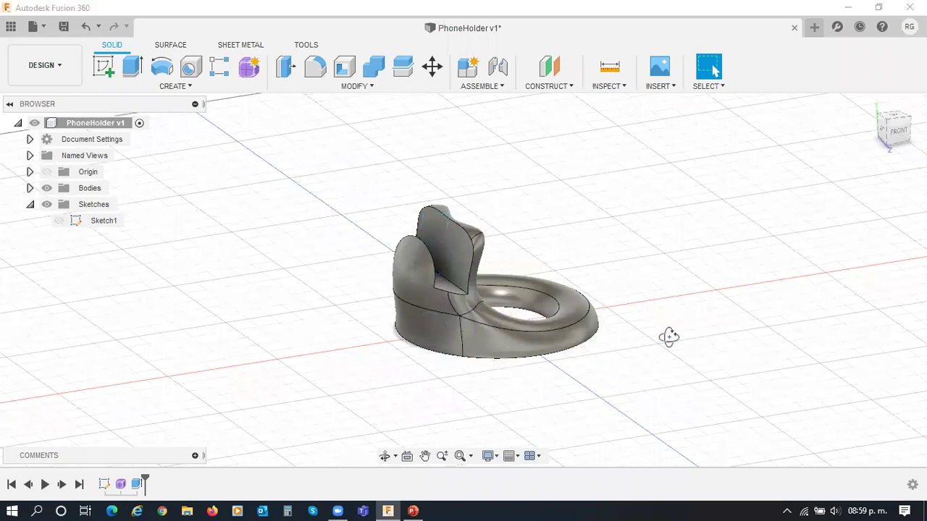
{"action": "middle_click_drag", "start_coordinate": [670, 311], "coordinate": [719, 362], "text": "shift"}
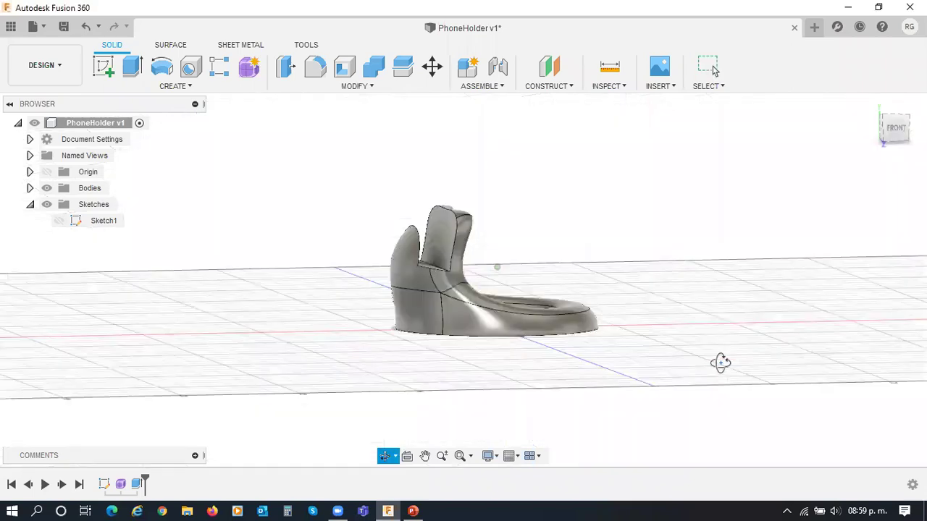
{"action": "middle_click_drag", "start_coordinate": [687, 410], "coordinate": [700, 347], "text": "shift"}
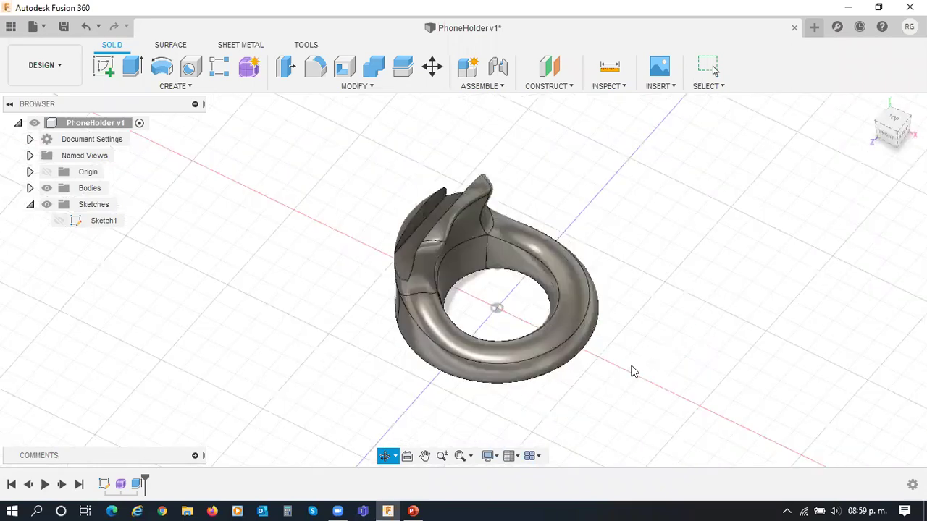
{"action": "middle_click_drag", "start_coordinate": [631, 370], "coordinate": [632, 370], "text": "shift"}
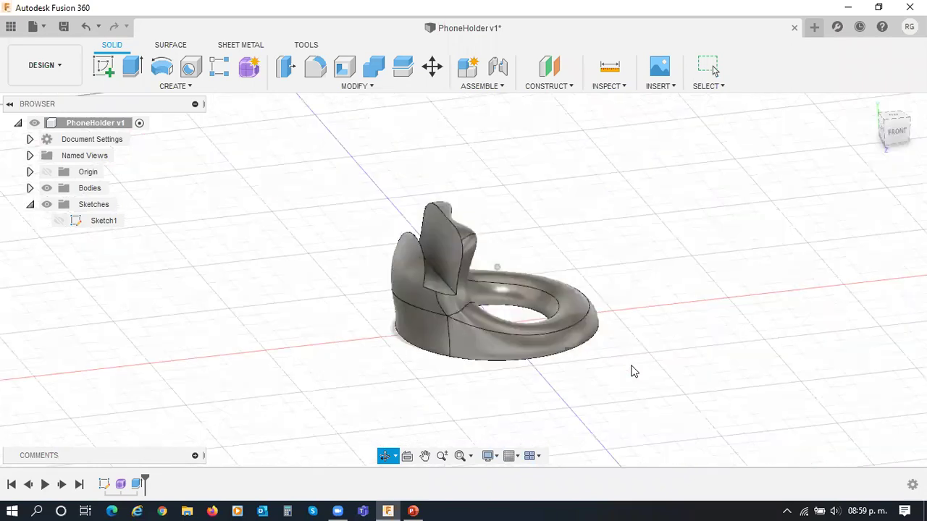
{"action": "left_click", "coordinate": [413, 507]}
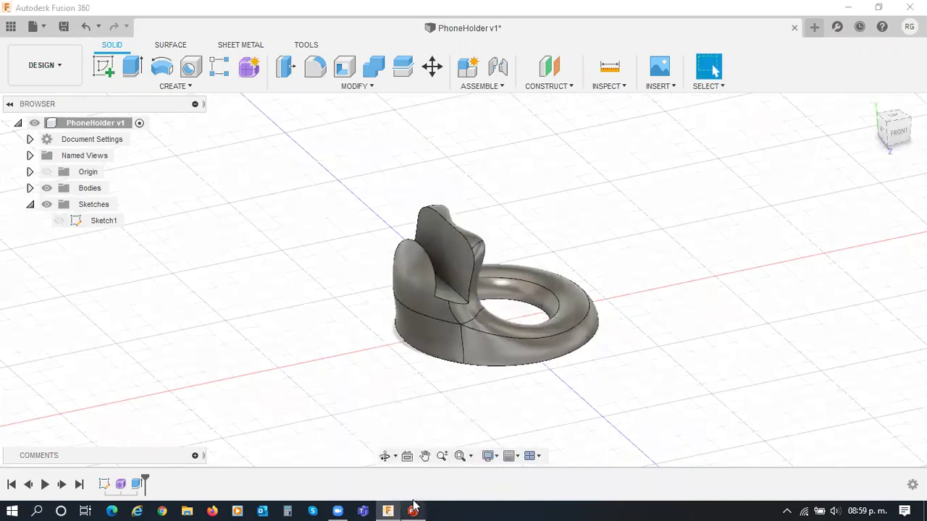
{"action": "left_click", "coordinate": [412, 509]}
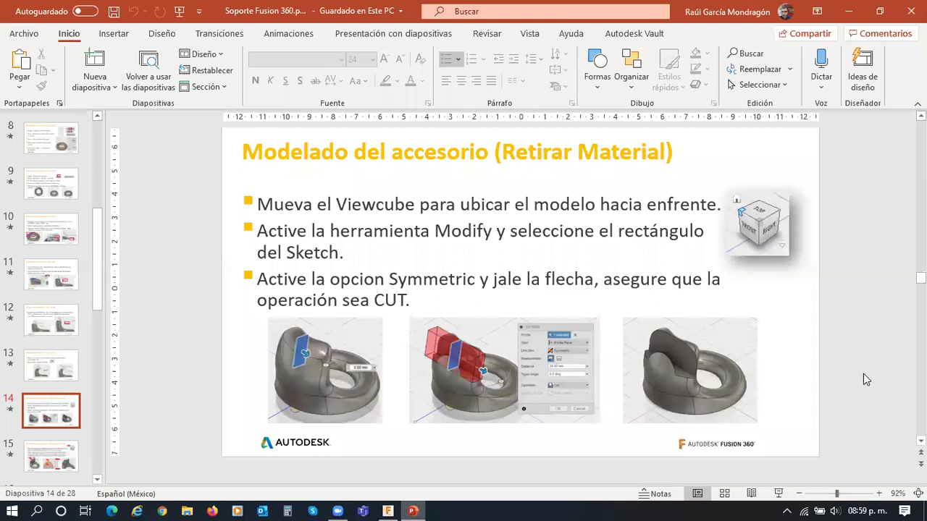
Step: Scroll to slide 15, on SLICE and the 20 mm circle, and present it full screen
{"action": "scroll", "coordinate": [863, 379], "scroll_direction": "down", "scroll_amount": 3}
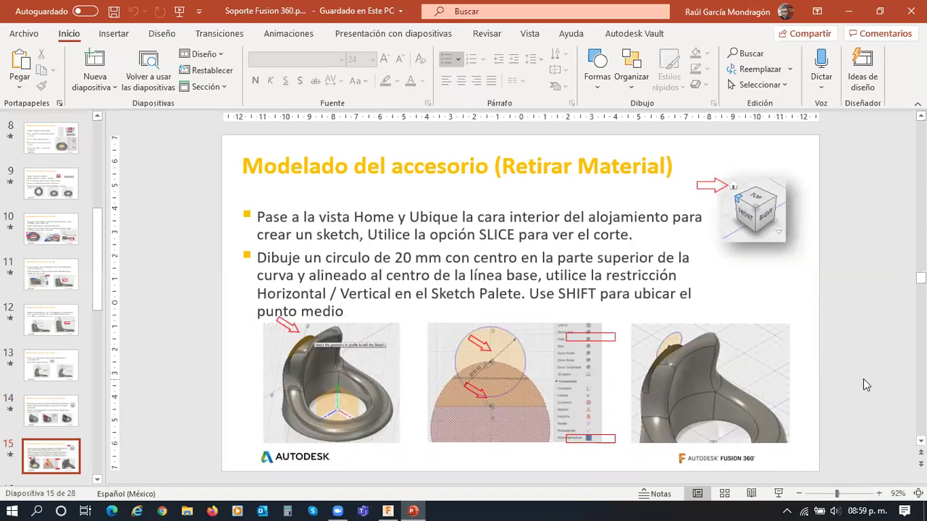
{"action": "left_click", "coordinate": [781, 495]}
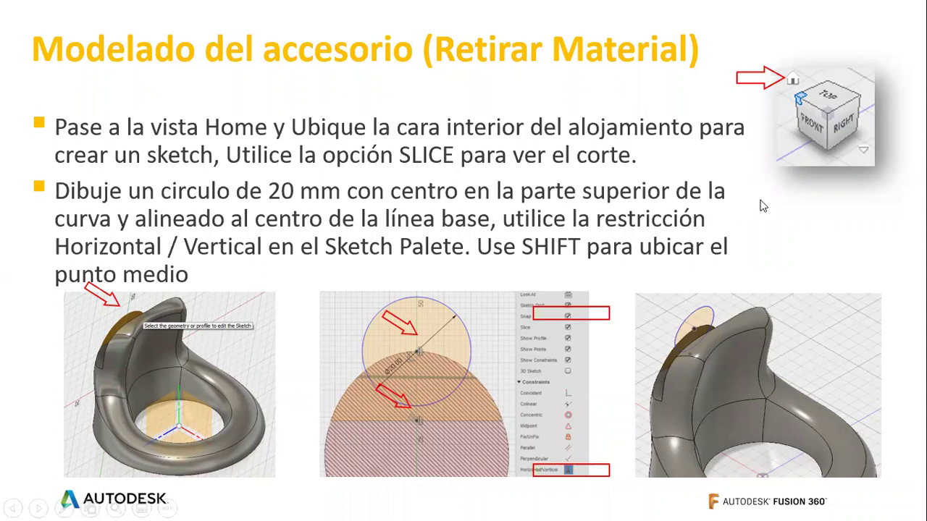
{"action": "key", "text": "alt+Tab"}
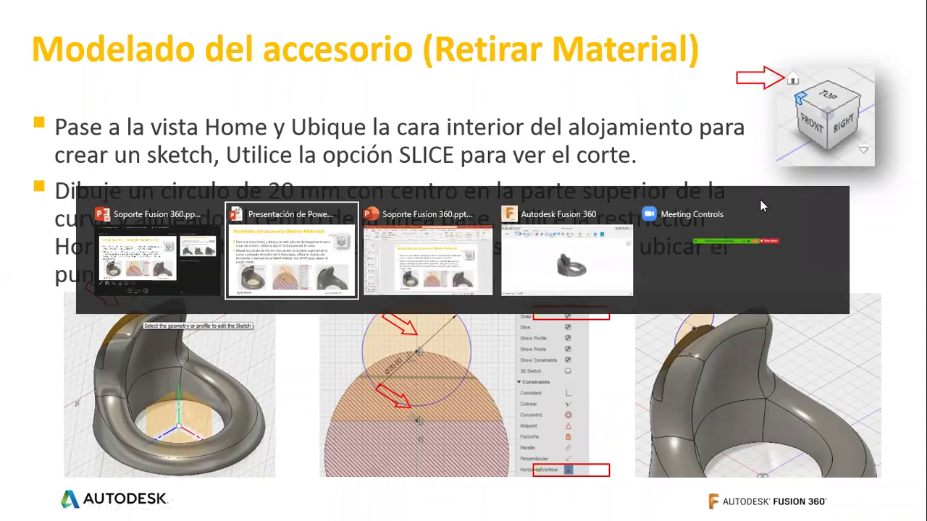
{"action": "key", "text": "alt+Tab"}
{"action": "key", "text": "alt+Tab"}
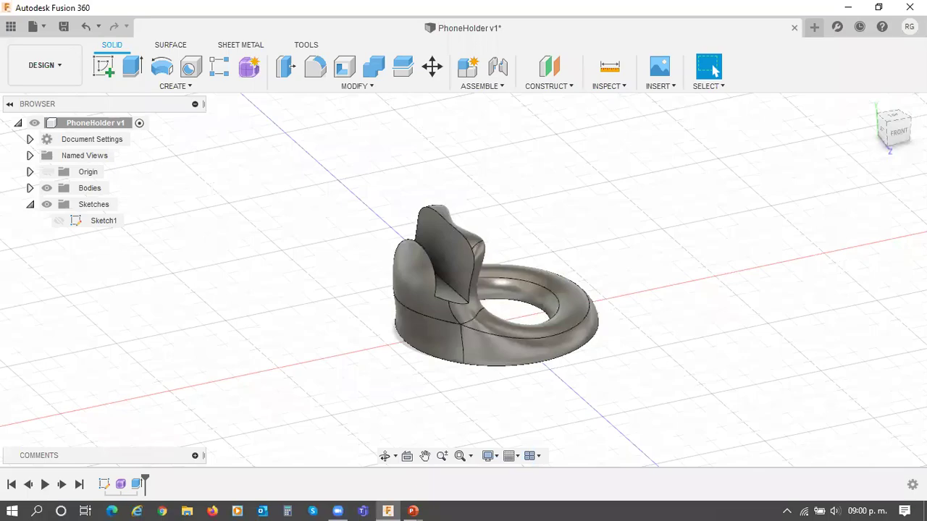
{"action": "key", "text": "alt+Tab"}
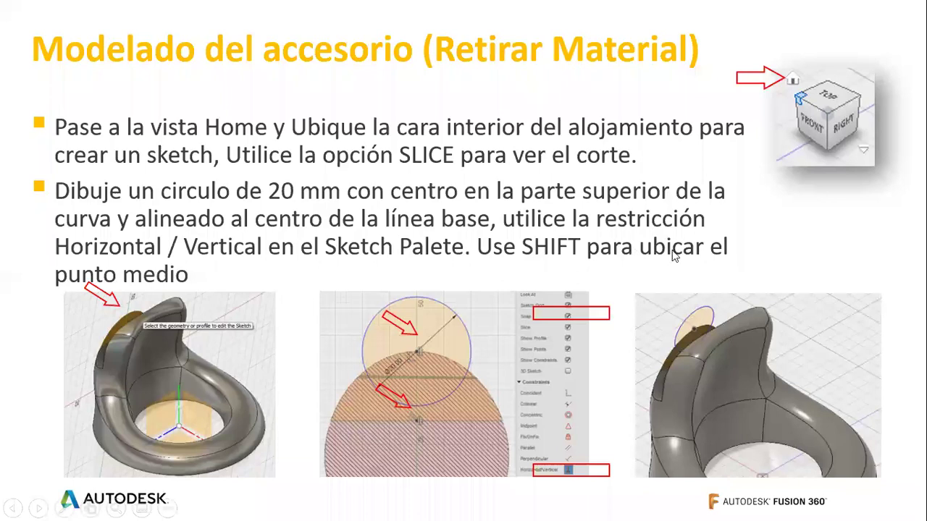
{"action": "key", "text": "alt+Tab"}
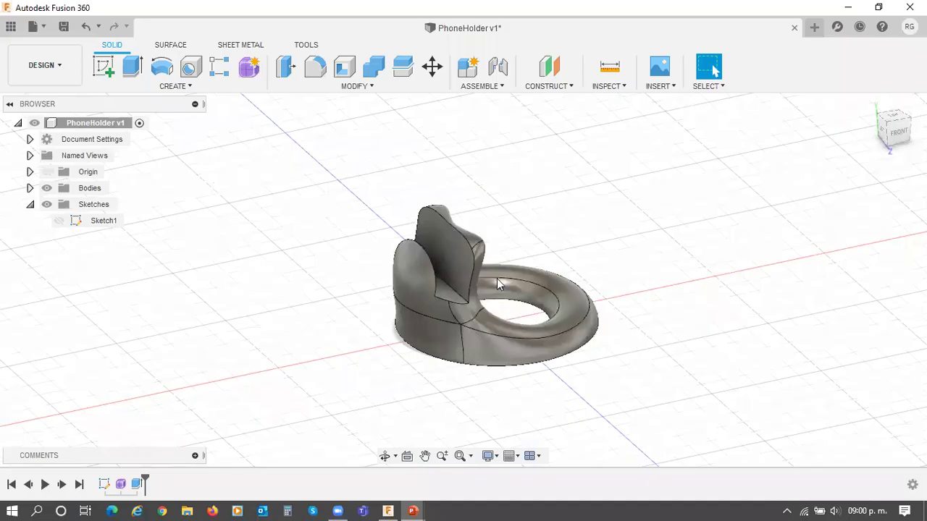
{"action": "scroll", "coordinate": [467, 273], "scroll_direction": "up", "scroll_amount": 3}
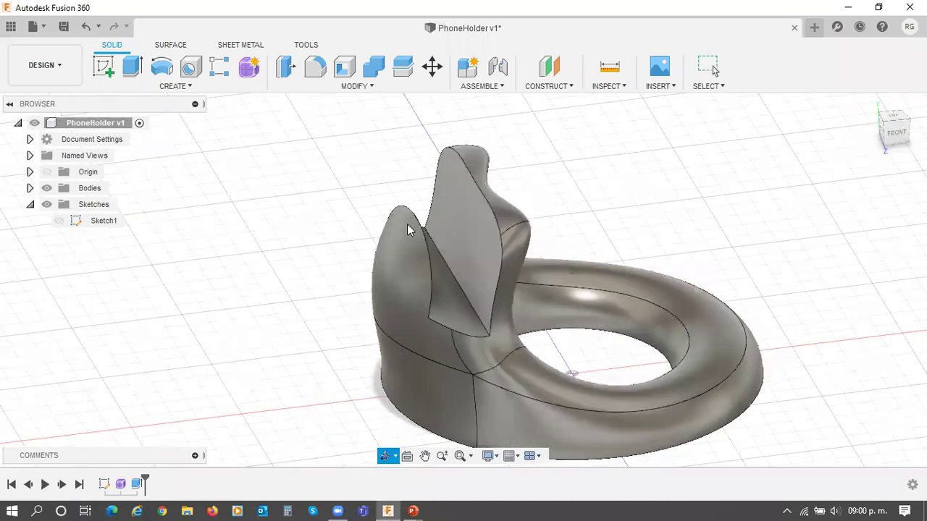
{"action": "left_click", "coordinate": [407, 223]}
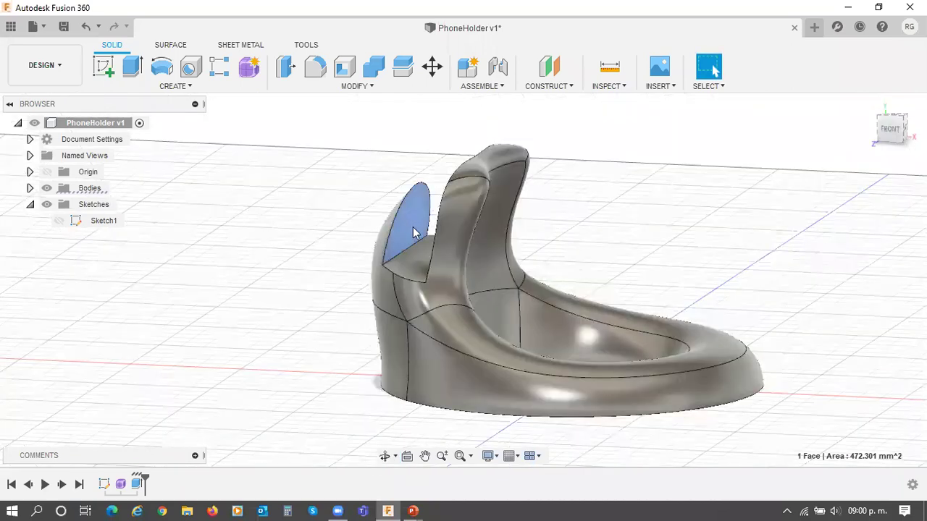
{"action": "scroll", "coordinate": [414, 236], "scroll_direction": "up", "scroll_amount": 1}
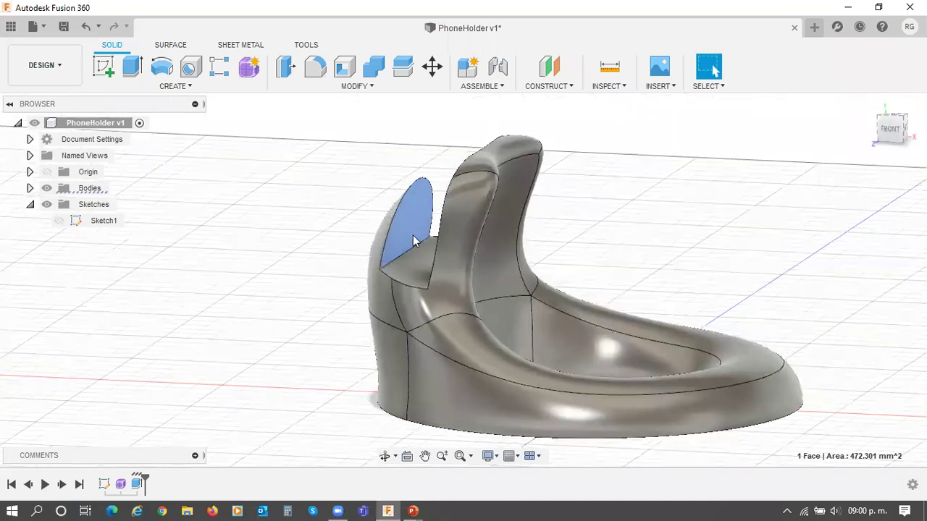
{"action": "scroll", "coordinate": [414, 241], "scroll_direction": "up", "scroll_amount": 3}
{"action": "middle_click_drag", "start_coordinate": [428, 226], "coordinate": [407, 226], "text": "shift"}
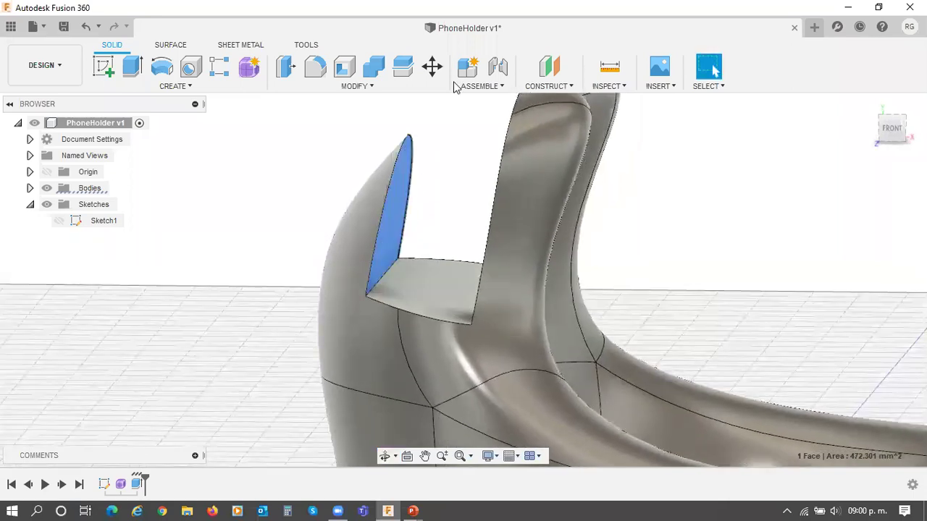
{"action": "middle_click_drag", "start_coordinate": [448, 155], "coordinate": [572, 381], "text": "shift"}
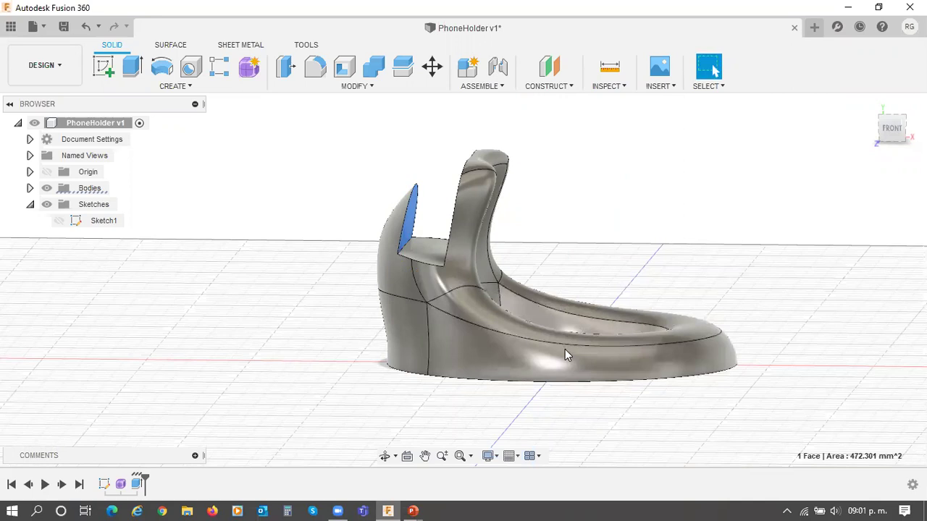
{"action": "scroll", "coordinate": [459, 209], "scroll_direction": "up", "scroll_amount": 1}
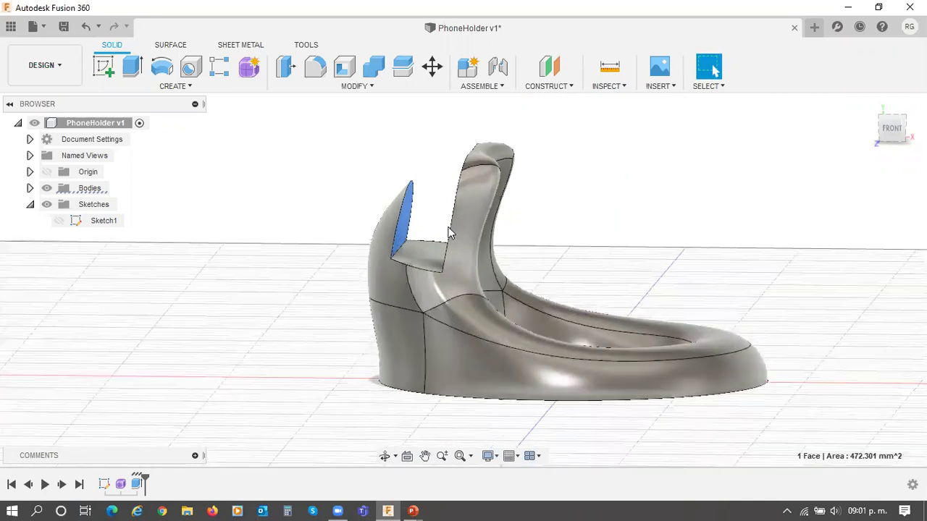
{"action": "scroll", "coordinate": [425, 234], "scroll_direction": "up", "scroll_amount": 3}
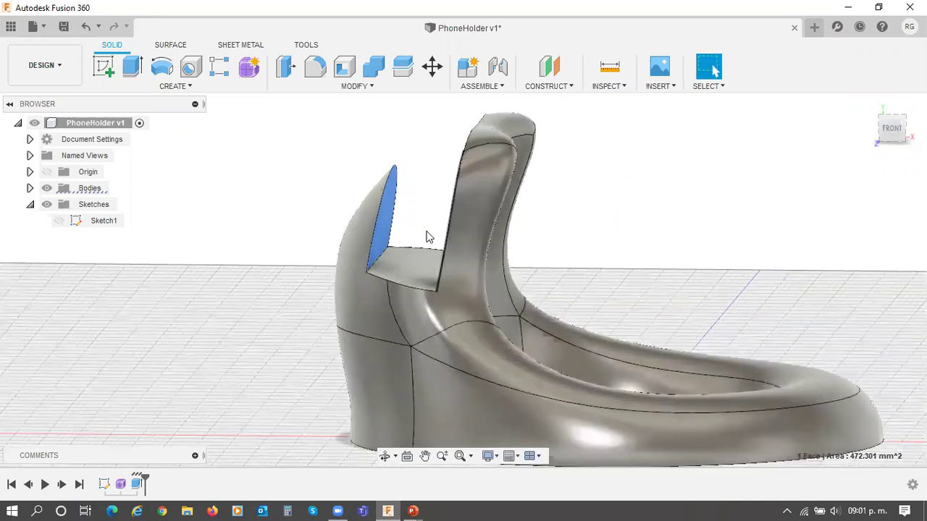
{"action": "middle_click_drag", "start_coordinate": [427, 237], "coordinate": [335, 288], "text": "shift"}
{"action": "left_click", "coordinate": [380, 197]}
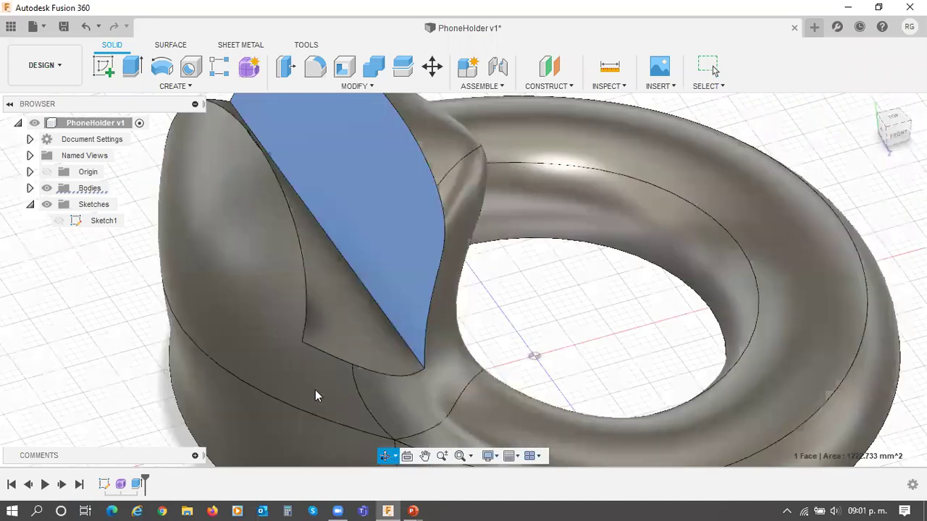
{"action": "middle_click_drag", "start_coordinate": [315, 395], "coordinate": [314, 395], "text": "shift"}
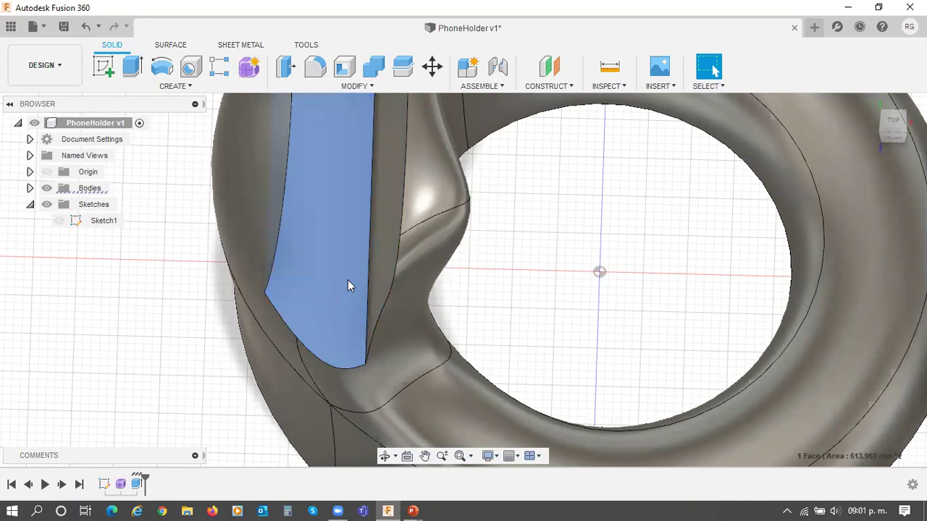
{"action": "middle_click_drag", "start_coordinate": [348, 281], "coordinate": [347, 273], "text": "shift"}
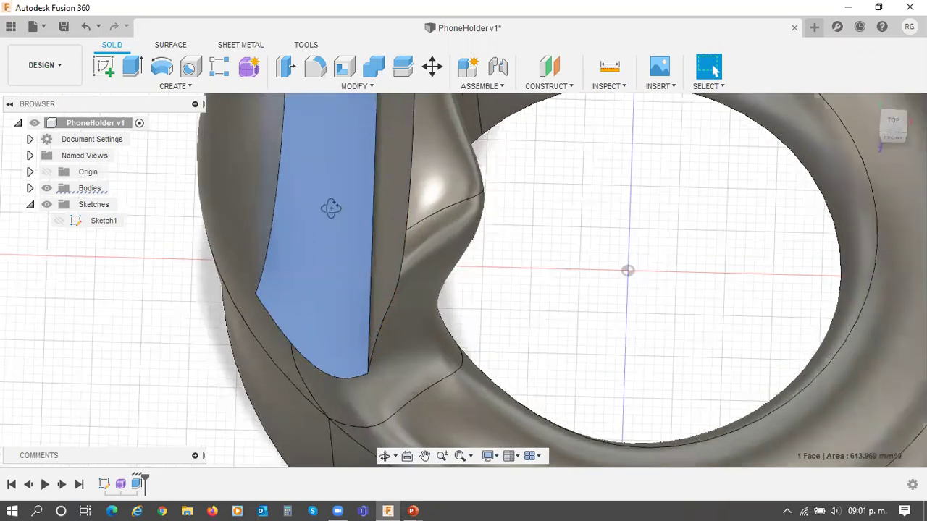
{"action": "scroll", "coordinate": [331, 208], "scroll_direction": "down", "scroll_amount": 2}
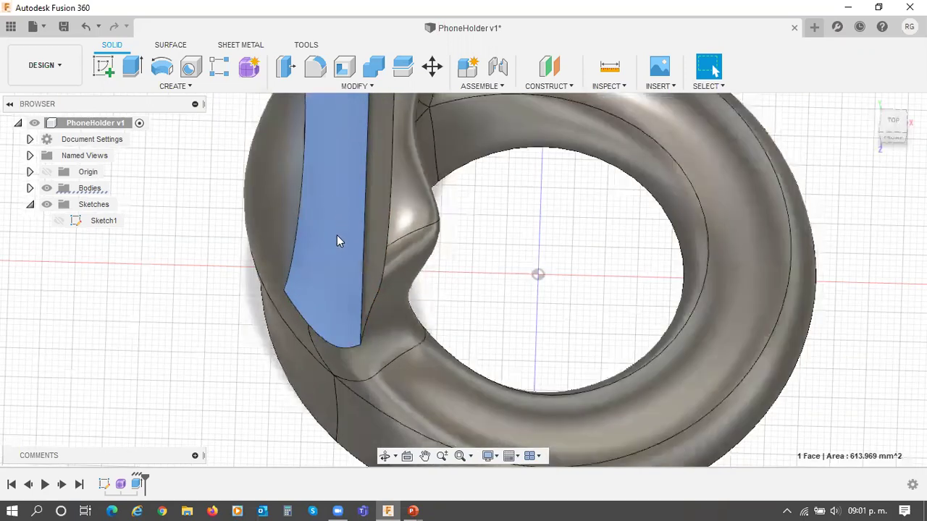
{"action": "scroll", "coordinate": [337, 235], "scroll_direction": "down", "scroll_amount": 1}
{"action": "middle_click_drag", "start_coordinate": [337, 244], "coordinate": [355, 259], "text": "shift"}
{"action": "scroll", "coordinate": [356, 260], "scroll_direction": "up", "scroll_amount": 3}
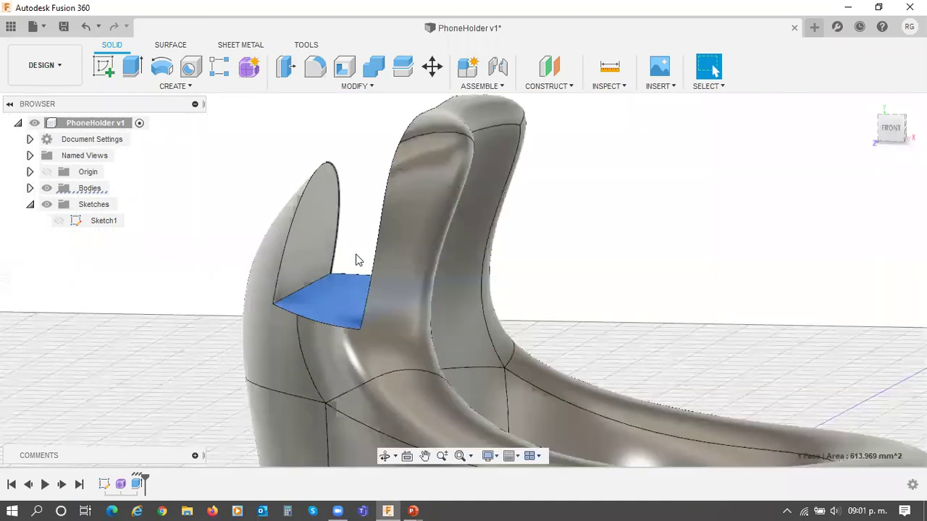
{"action": "scroll", "coordinate": [353, 257], "scroll_direction": "up", "scroll_amount": 2}
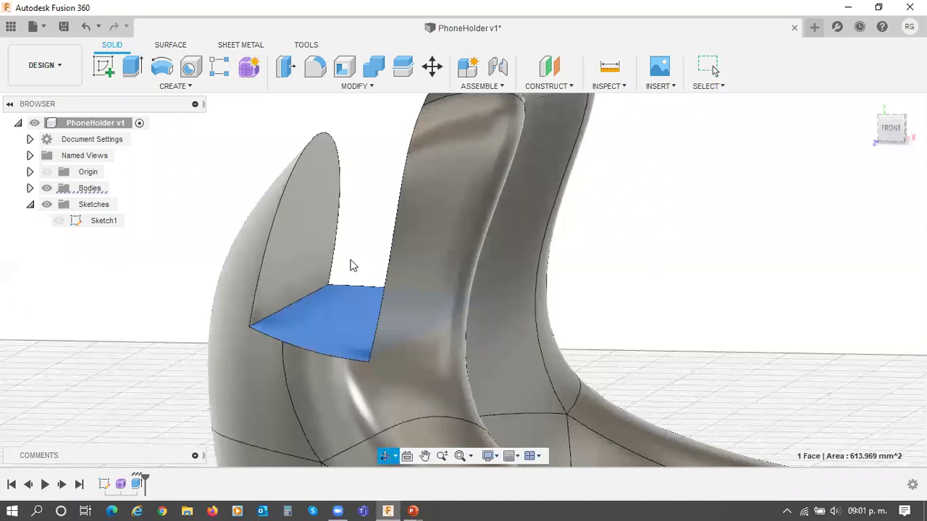
{"action": "middle_click_drag", "start_coordinate": [351, 261], "coordinate": [344, 246], "text": "shift"}
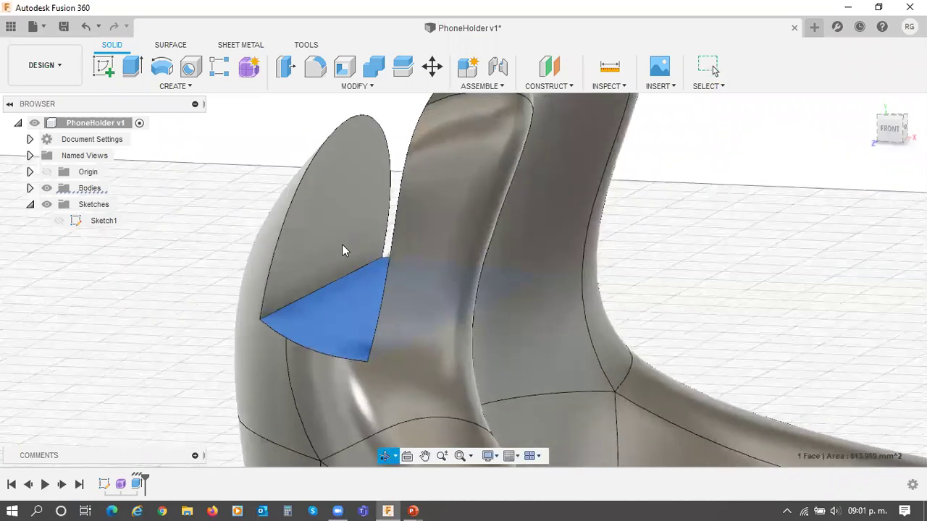
{"action": "left_click", "coordinate": [342, 246]}
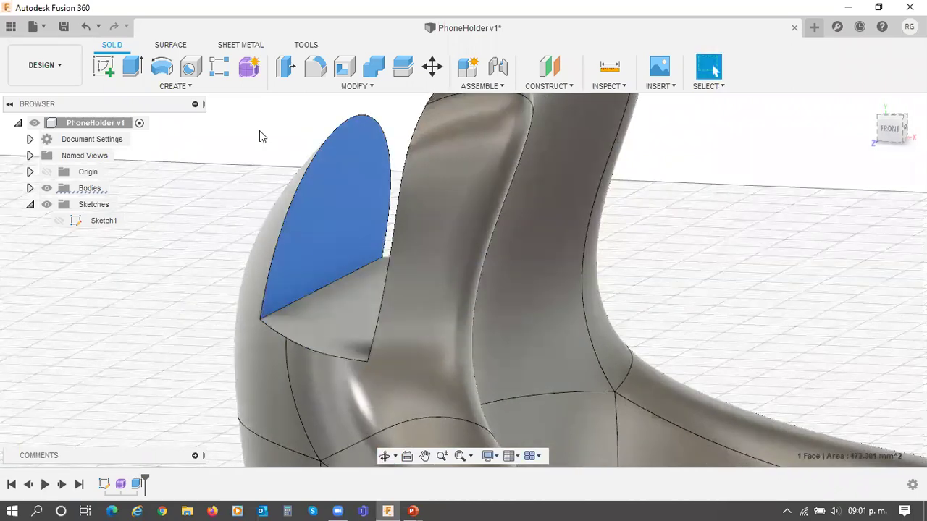
{"action": "key", "text": "Escape"}
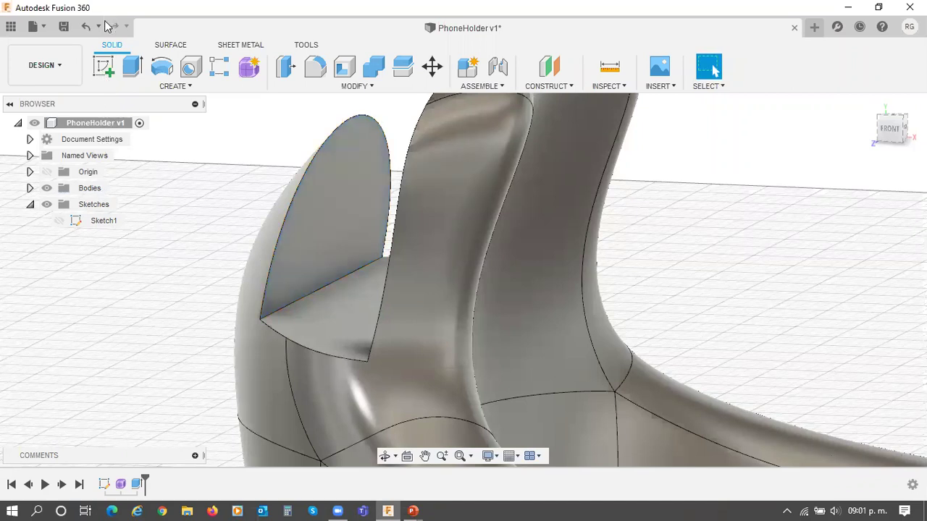
Step: Start a new sketch on the flat half-ellipse face of the holder
{"action": "left_click", "coordinate": [100, 70]}
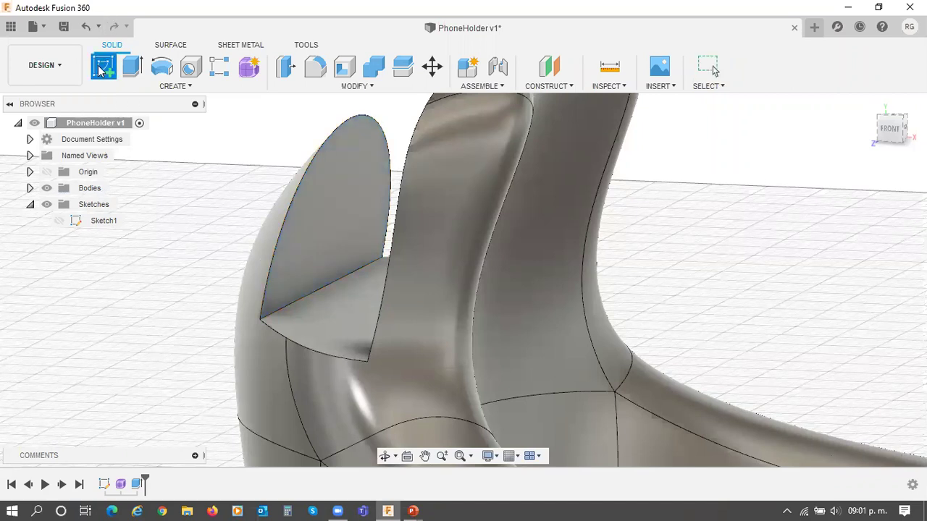
{"action": "left_click", "coordinate": [346, 191]}
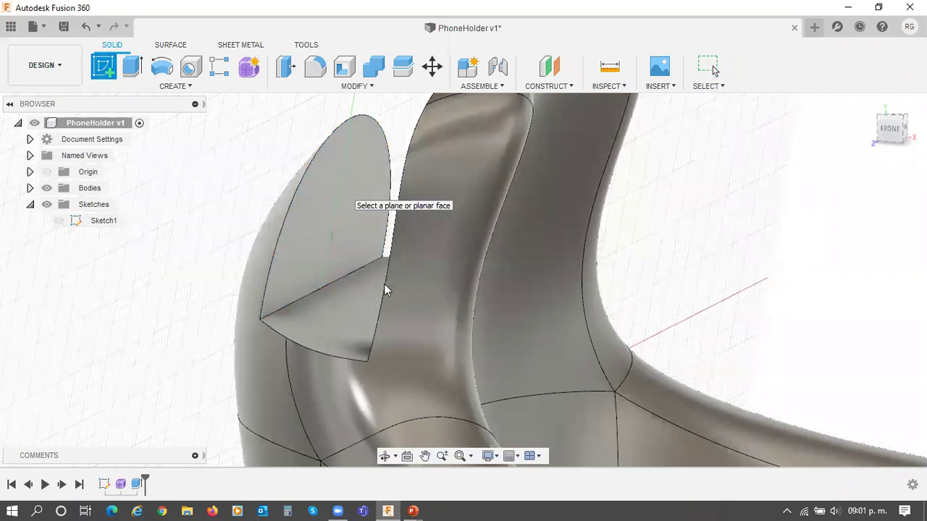
{"action": "scroll", "coordinate": [497, 311], "scroll_direction": "up", "scroll_amount": 3}
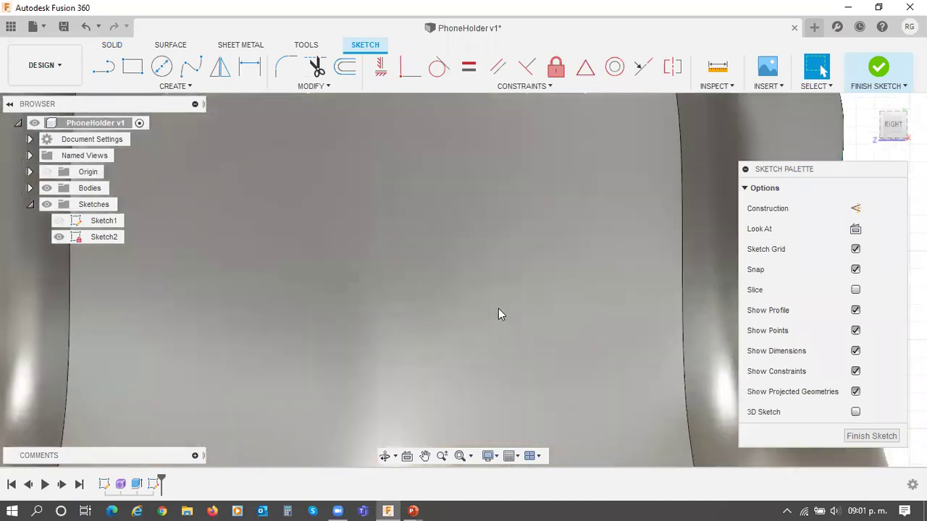
{"action": "scroll", "coordinate": [512, 312], "scroll_direction": "down", "scroll_amount": 5}
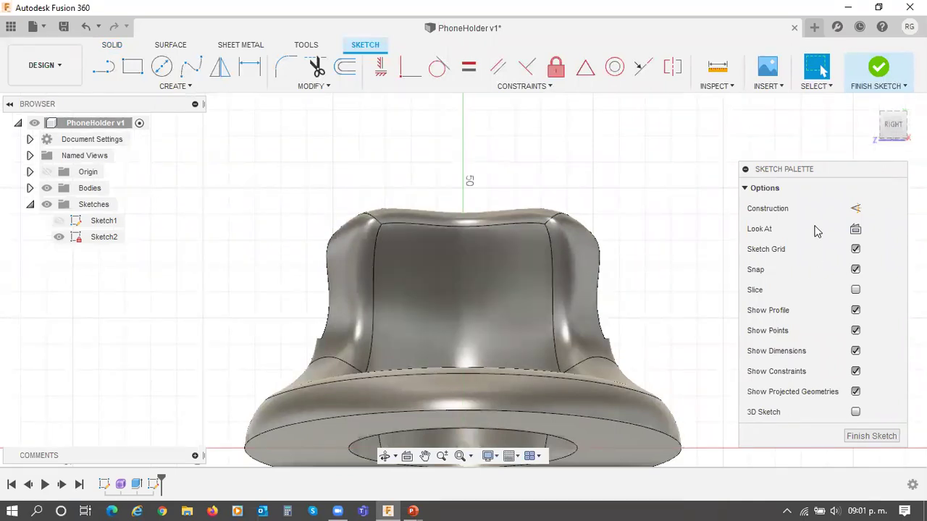
Step: Move the Sketch Palette aside and enable Slice to reveal the hatched cross-section
{"action": "mouse_move", "coordinate": [819, 171]}
{"action": "left_mouse_down"}
{"action": "mouse_move", "coordinate": [787, 144]}
{"action": "mouse_move", "coordinate": [787, 126]}
{"action": "left_mouse_up"}
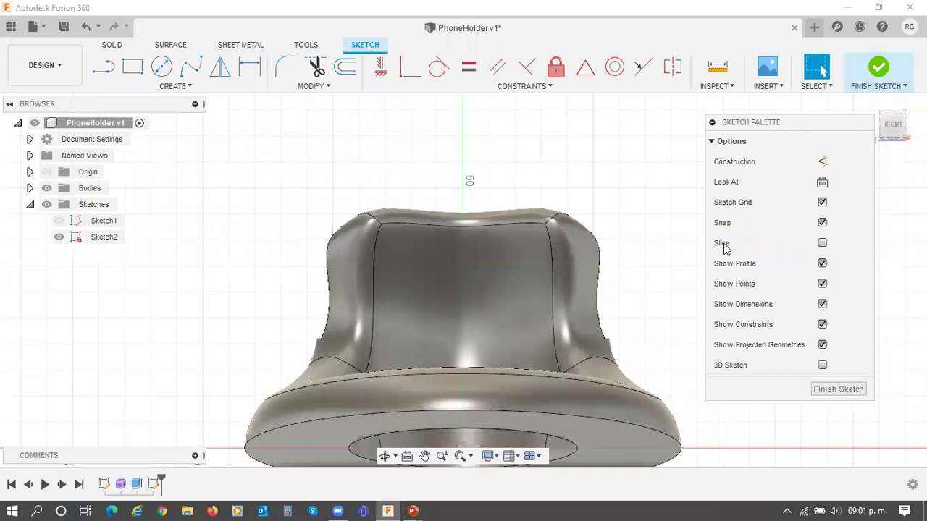
{"action": "left_click", "coordinate": [822, 243]}
{"action": "middle_click_drag", "start_coordinate": [628, 342], "coordinate": [632, 276]}
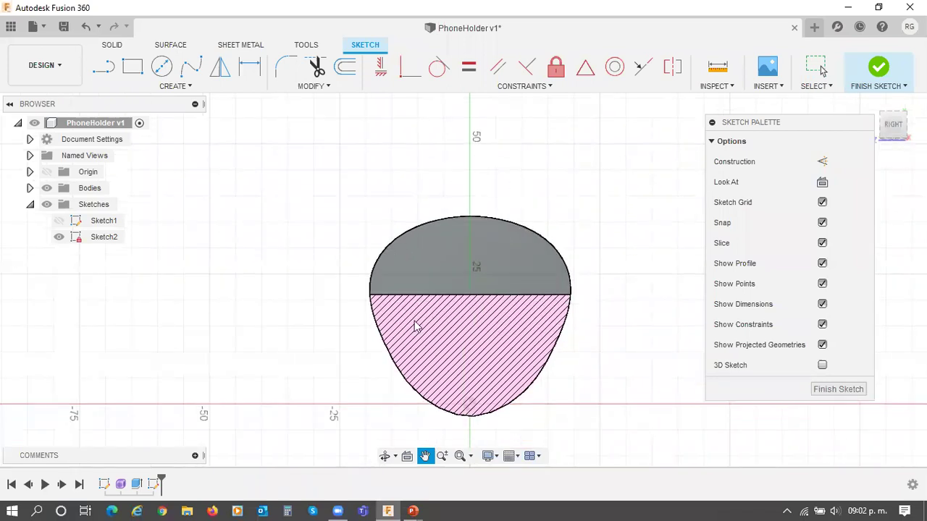
Step: Draw a 20 mm Center Diameter Circle at the profile's top and finish Sketch2
{"action": "middle_click_drag", "start_coordinate": [417, 325], "coordinate": [432, 296]}
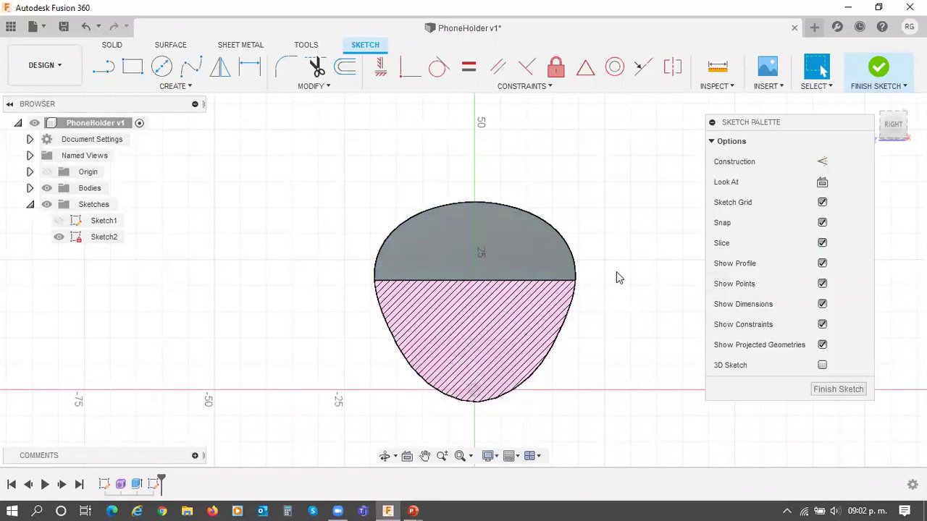
{"action": "left_click", "coordinate": [162, 68]}
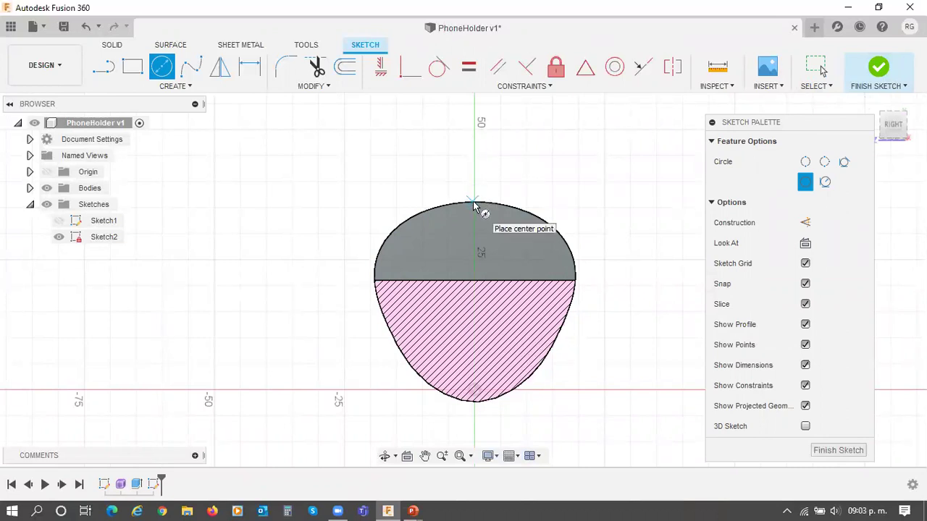
{"action": "scroll", "coordinate": [476, 208], "scroll_direction": "down", "scroll_amount": 1}
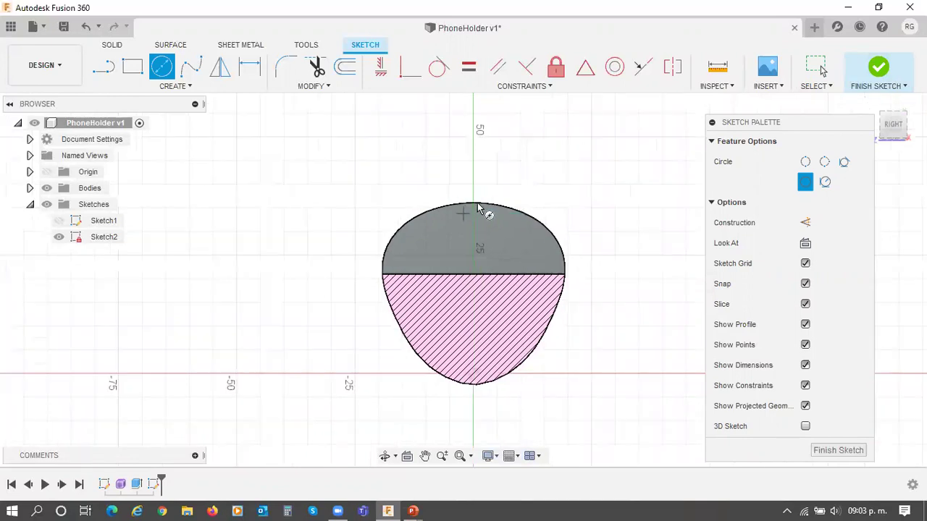
{"action": "scroll", "coordinate": [478, 207], "scroll_direction": "down", "scroll_amount": 2}
{"action": "scroll", "coordinate": [463, 196], "scroll_direction": "down", "scroll_amount": 1}
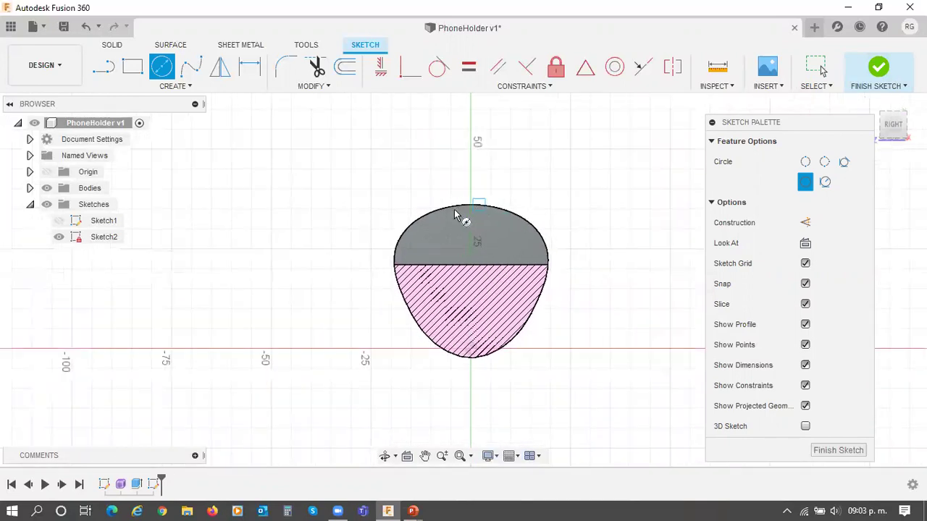
{"action": "scroll", "coordinate": [455, 211], "scroll_direction": "up", "scroll_amount": 4}
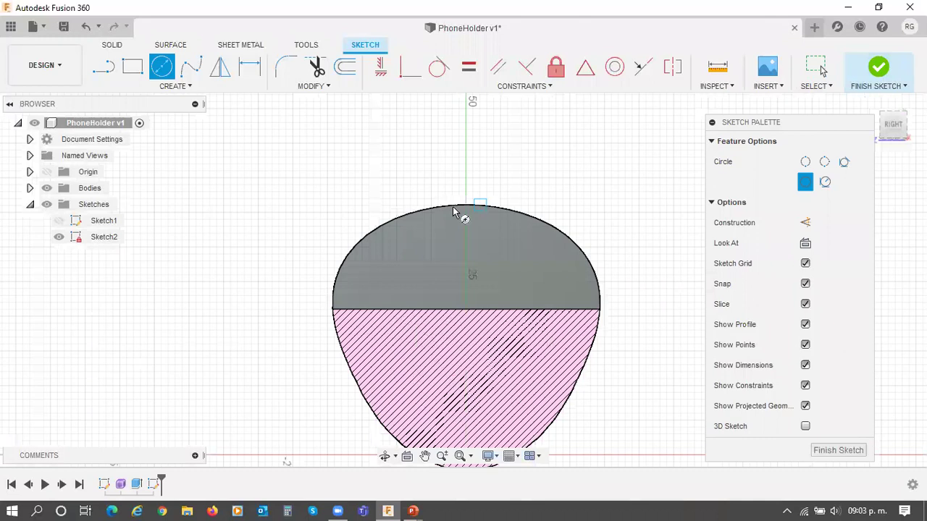
{"action": "left_click", "coordinate": [453, 210]}
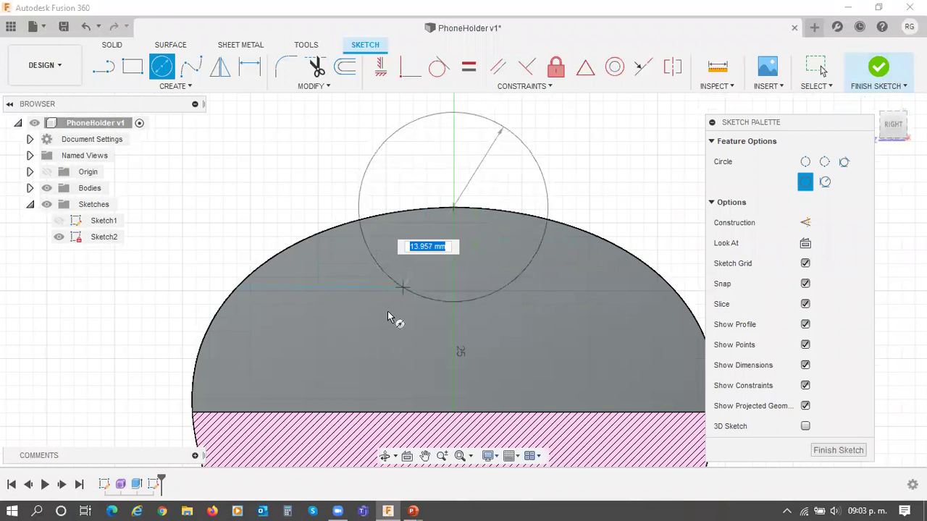
{"action": "type", "text": "20"}
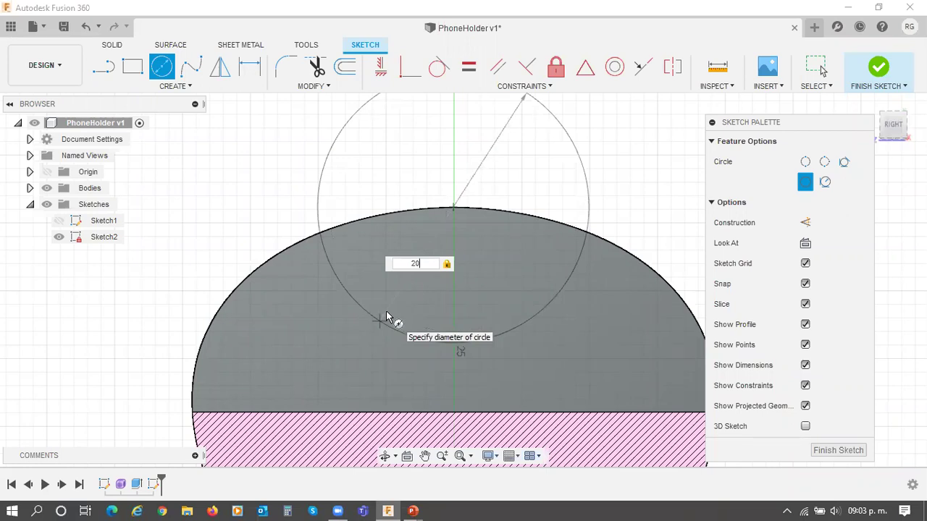
{"action": "key", "text": "Return"}
{"action": "key", "text": "Escape"}
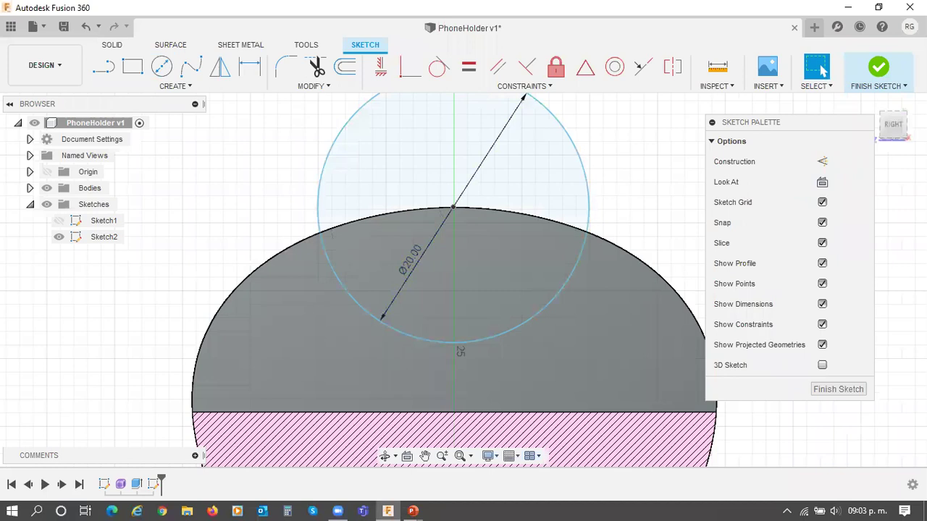
{"action": "left_click", "coordinate": [832, 395]}
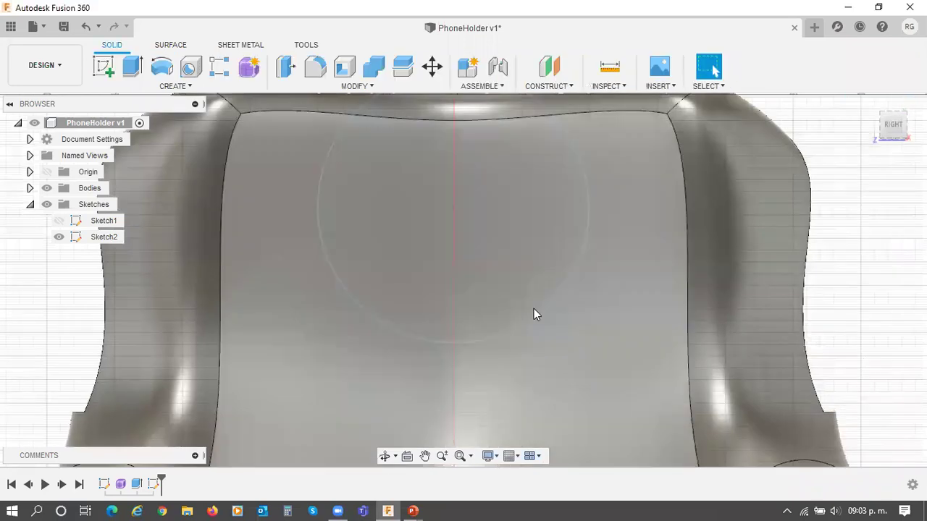
{"action": "scroll", "coordinate": [499, 264], "scroll_direction": "down", "scroll_amount": 5}
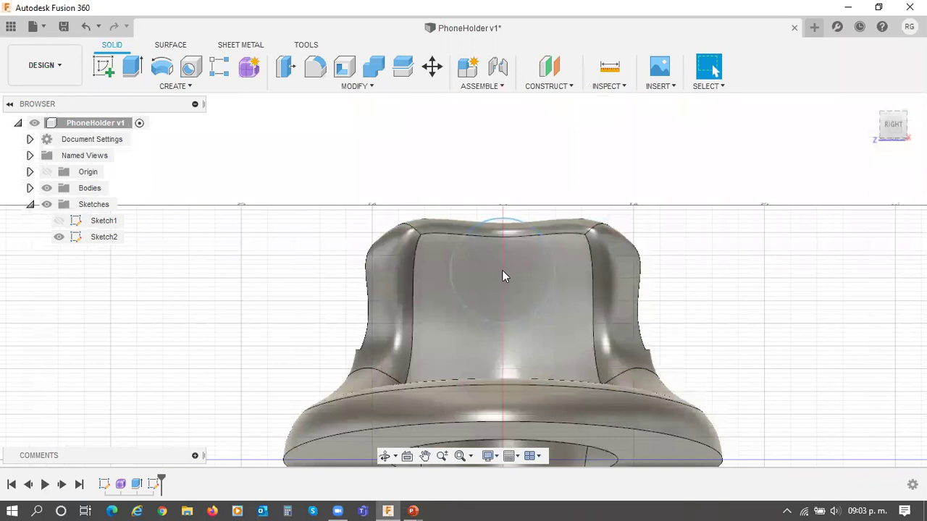
{"action": "middle_click_drag", "start_coordinate": [565, 321], "coordinate": [667, 343], "text": "shift"}
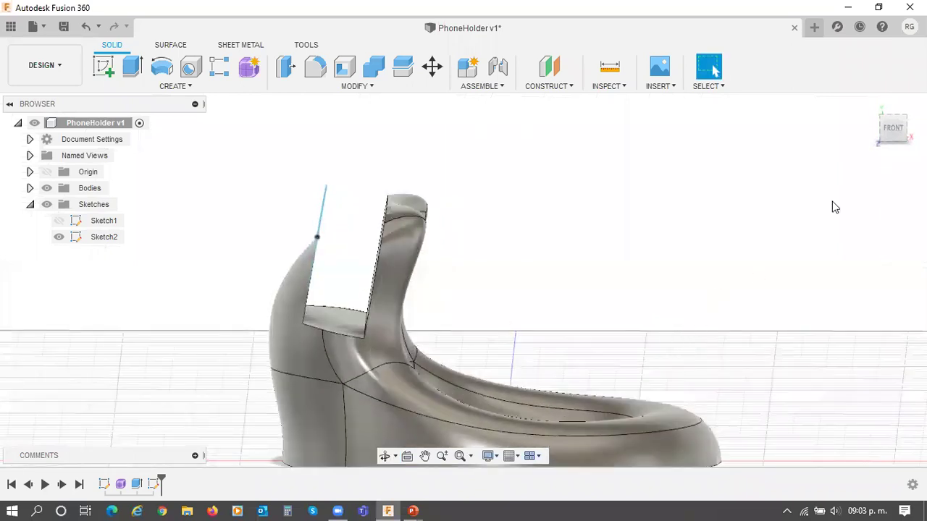
{"action": "left_click", "coordinate": [900, 120]}
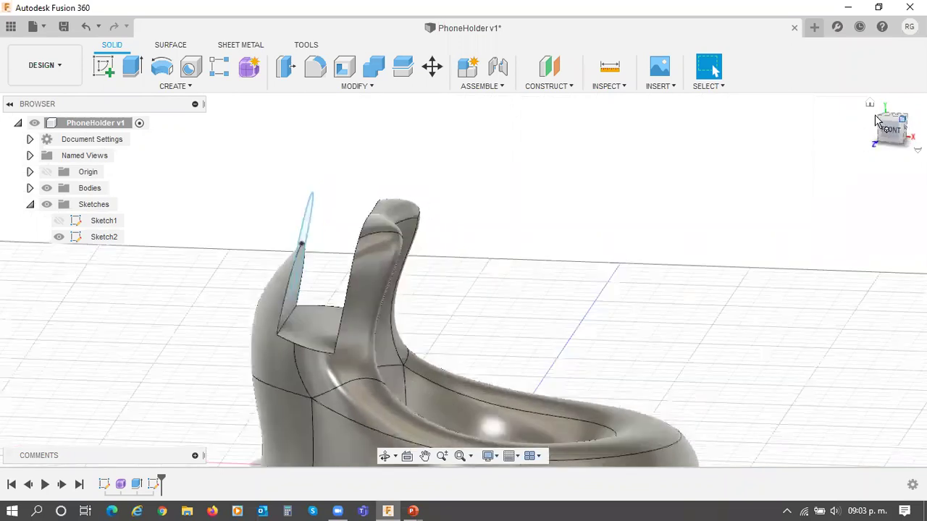
{"action": "middle_click_drag", "start_coordinate": [722, 302], "coordinate": [697, 304], "text": "shift"}
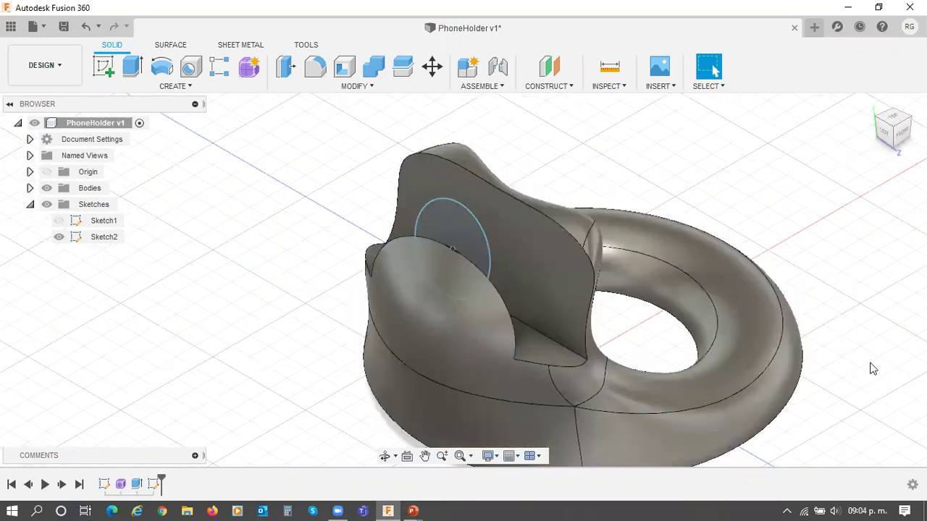
Step: Advance the Soporte Fusion 360 slideshow to the Retirar Material slide, then return to Fusion 360
{"action": "key", "text": "alt+Tab"}
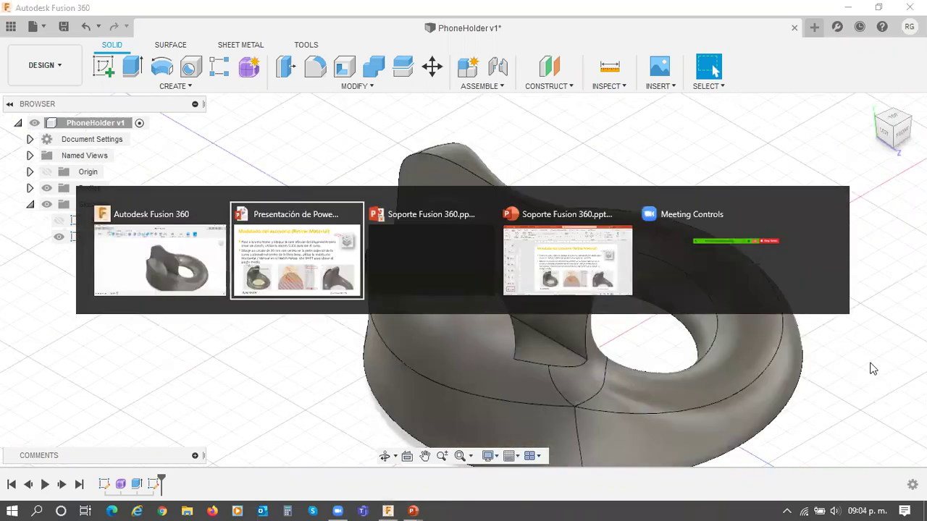
{"action": "key", "text": "Tab"}
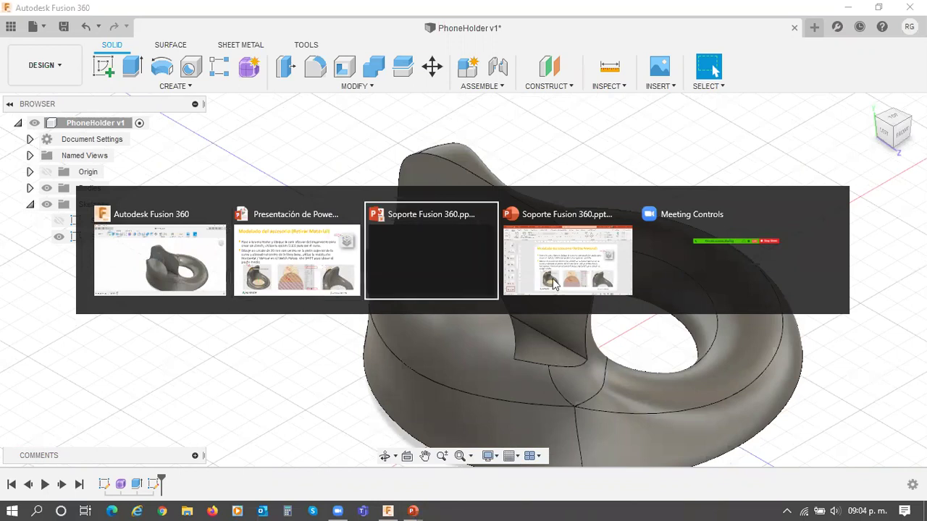
{"action": "key", "text": "alt+Tab"}
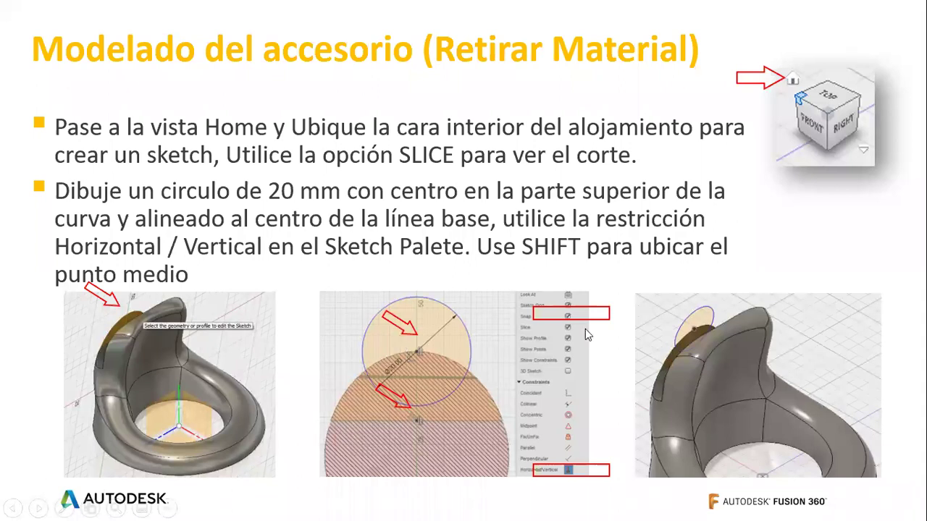
{"action": "left_click", "coordinate": [690, 330]}
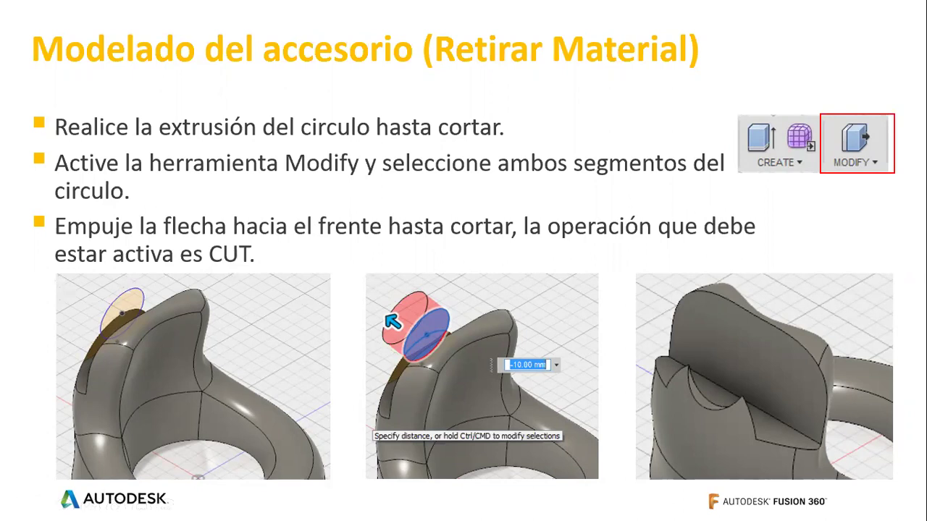
{"action": "key", "text": "alt+Tab"}
{"action": "key", "text": "alt+Tab"}
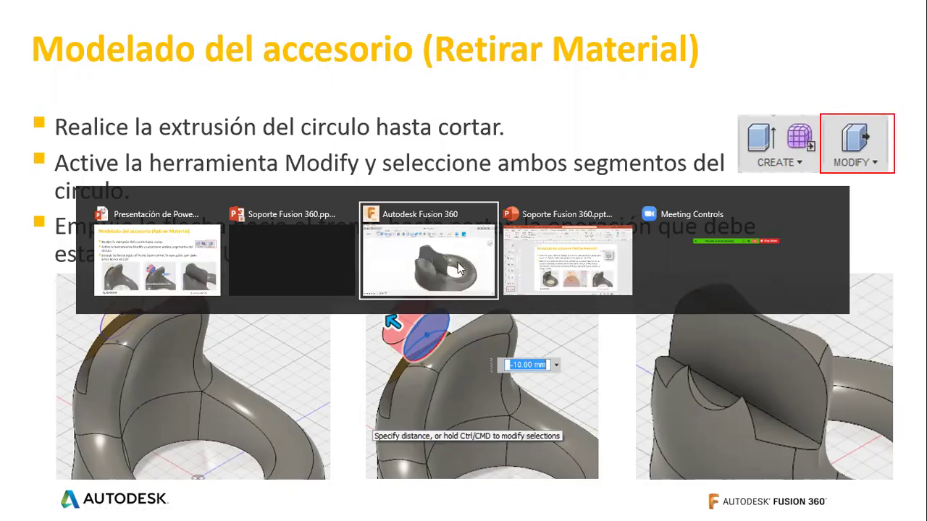
{"action": "left_click", "coordinate": [433, 250]}
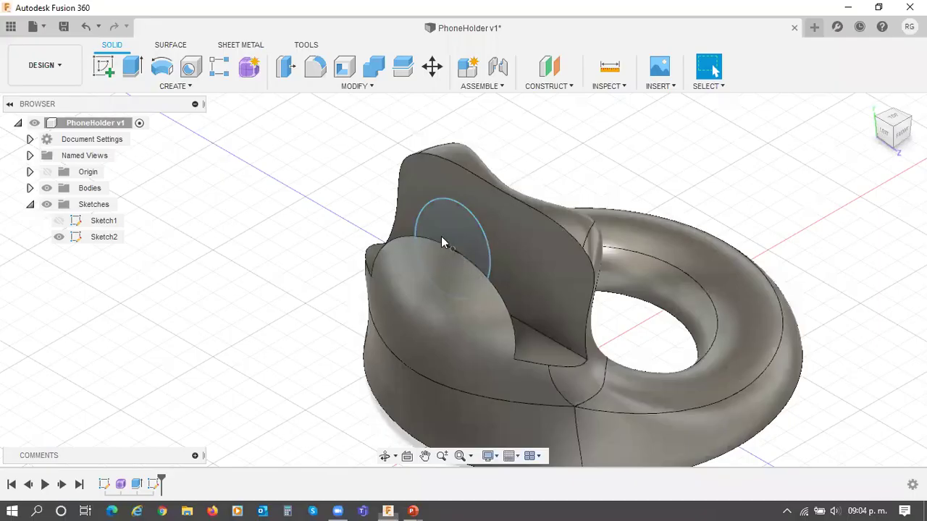
Step: Start Extrude and select both halves of the 20 mm circle profile
{"action": "key", "text": "e"}
{"action": "left_click", "coordinate": [447, 239]}
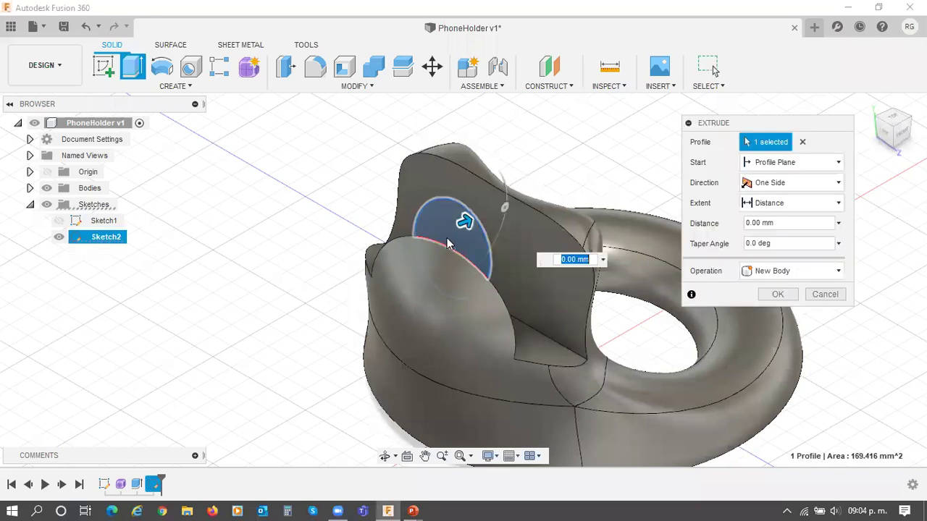
{"action": "middle_click_drag", "start_coordinate": [511, 301], "coordinate": [531, 319], "text": "shift"}
{"action": "scroll", "coordinate": [555, 315], "scroll_direction": "up", "scroll_amount": 5}
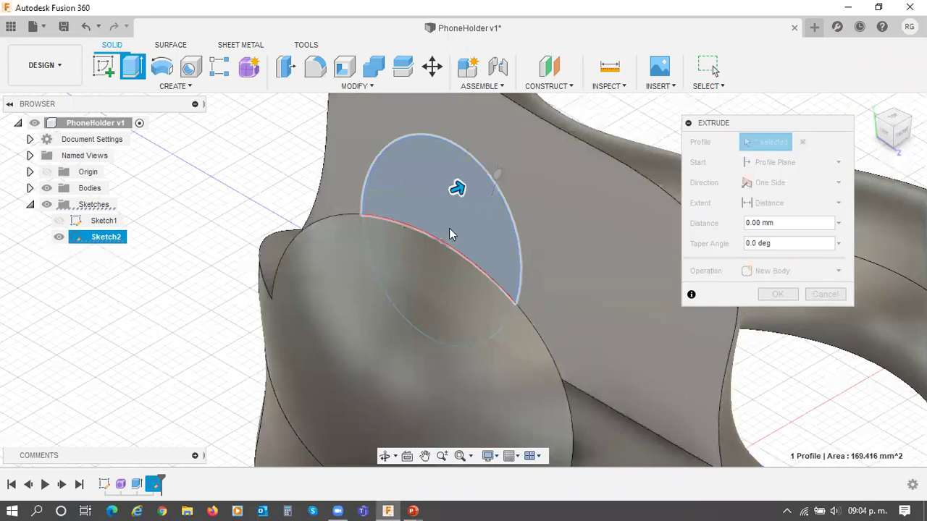
{"action": "middle_click_drag", "start_coordinate": [470, 219], "coordinate": [471, 194], "text": "shift"}
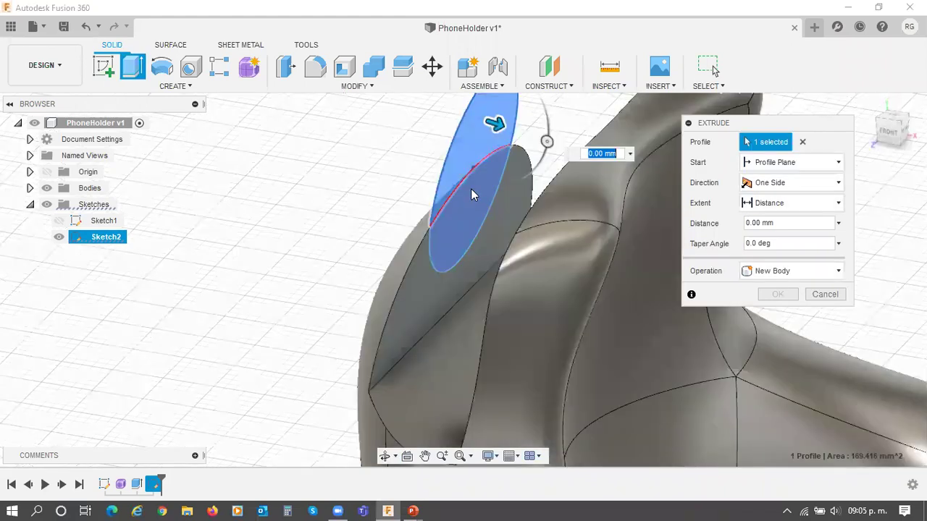
{"action": "scroll", "coordinate": [471, 194], "scroll_direction": "up", "scroll_amount": 1}
{"action": "left_click", "coordinate": [461, 274]}
Step: Drag the extrusion to -60 mm back through the holder so it becomes a Cut
{"action": "middle_click_drag", "start_coordinate": [454, 327], "coordinate": [298, 401], "text": "shift"}
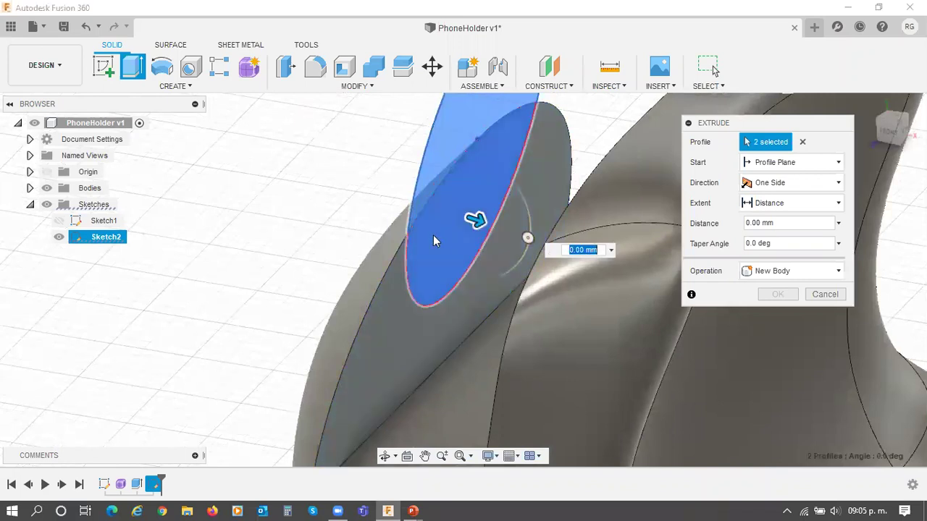
{"action": "middle_click_drag", "start_coordinate": [310, 277], "coordinate": [372, 274], "text": "shift"}
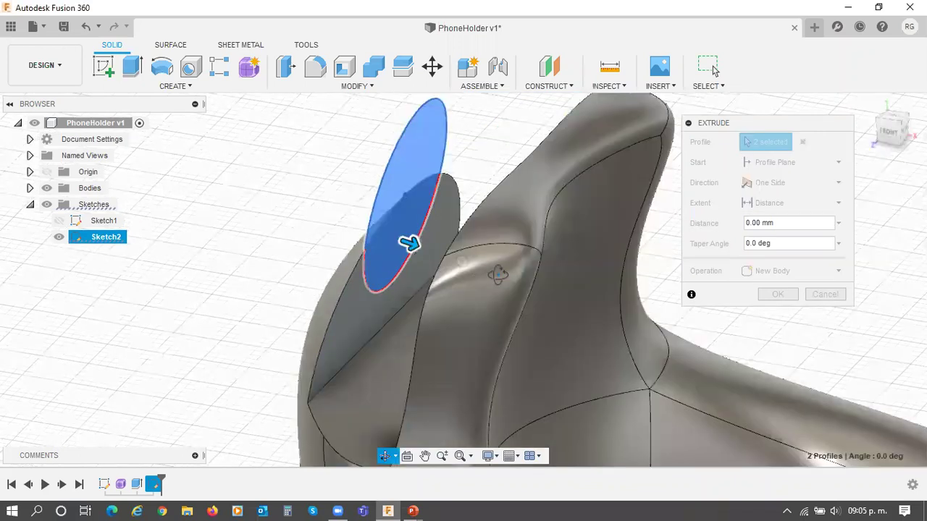
{"action": "middle_click_drag", "start_coordinate": [470, 285], "coordinate": [498, 276], "text": "shift"}
{"action": "middle_click_drag", "start_coordinate": [287, 166], "coordinate": [284, 171], "text": "shift"}
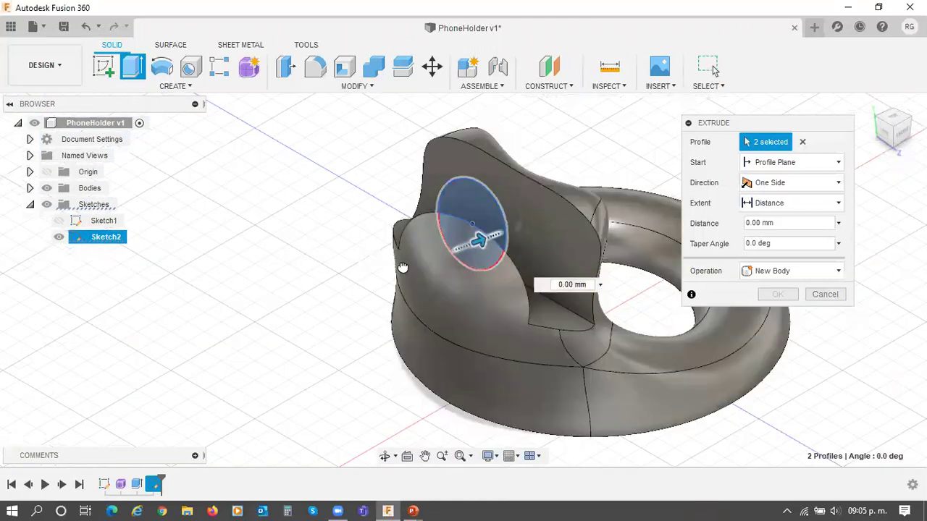
{"action": "left_click_drag", "start_coordinate": [458, 252], "coordinate": [260, 320]}
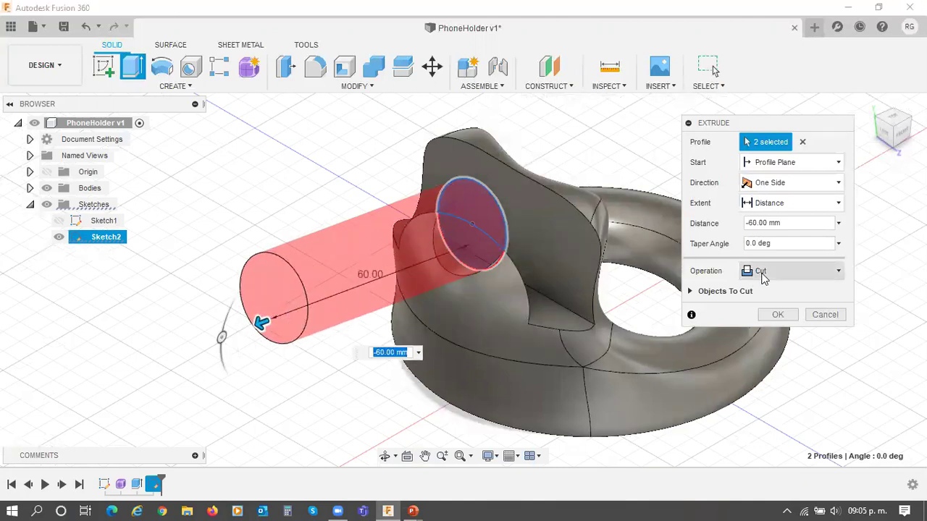
Step: Preview the extrusion as Join, New Body and Intersect operations
{"action": "left_click", "coordinate": [761, 275]}
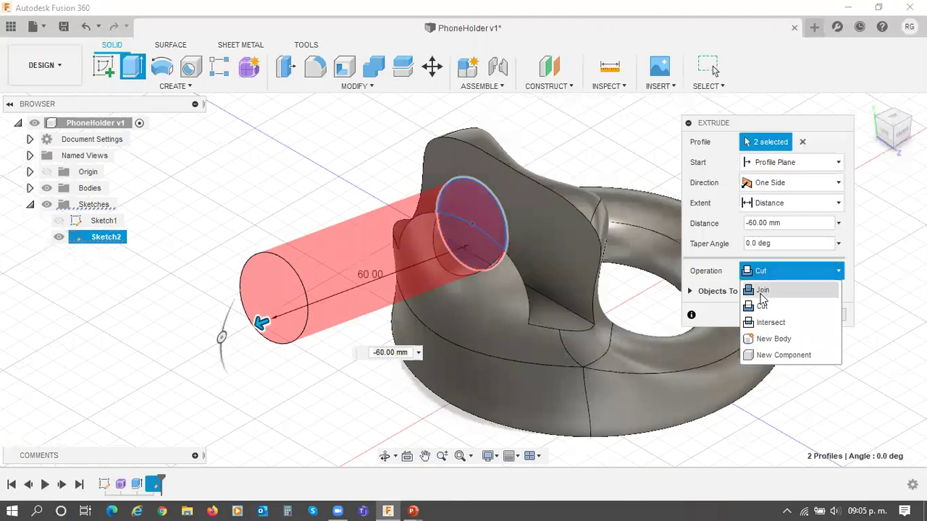
{"action": "left_click", "coordinate": [760, 288]}
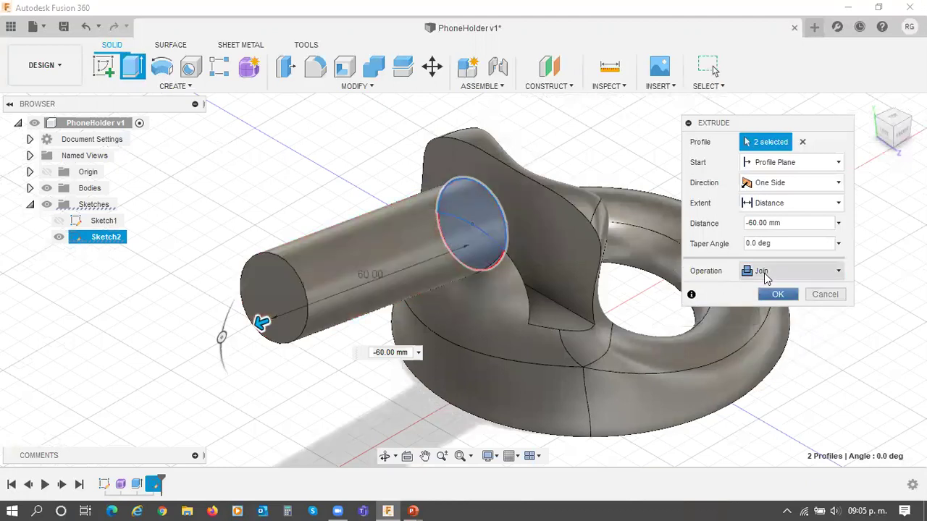
{"action": "left_click", "coordinate": [768, 274]}
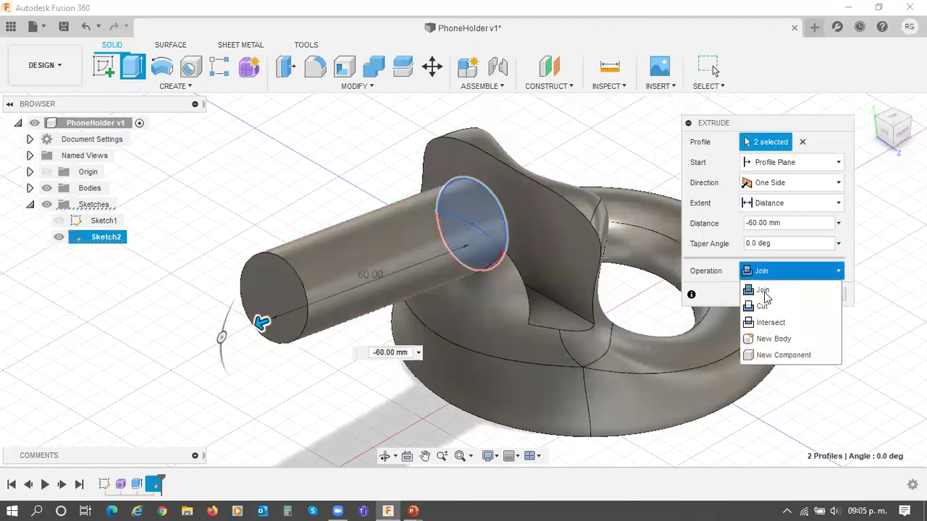
{"action": "left_click", "coordinate": [767, 336]}
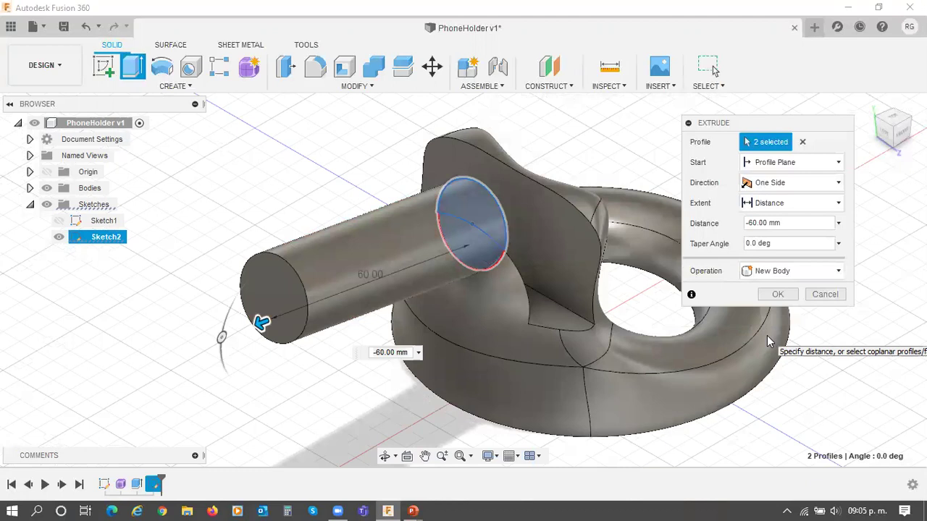
{"action": "left_click", "coordinate": [765, 276]}
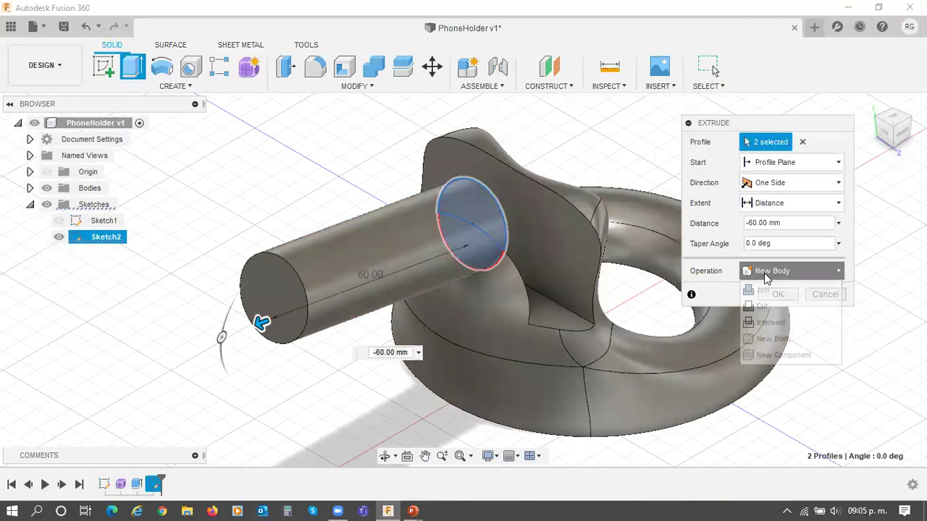
{"action": "left_click", "coordinate": [763, 290]}
{"action": "left_click", "coordinate": [767, 275]}
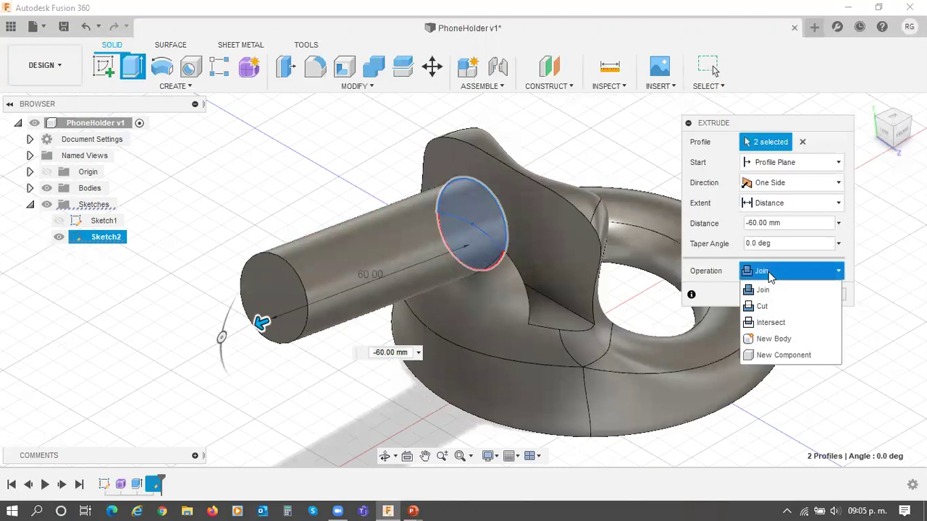
{"action": "left_click", "coordinate": [770, 322]}
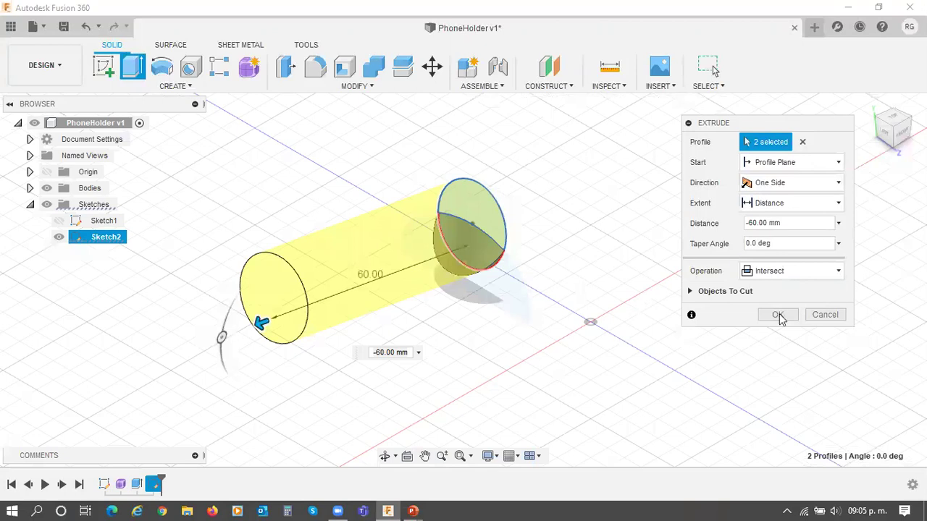
Step: Set the operation back to Cut, confirm it, and view the rounded cradle notch
{"action": "left_click", "coordinate": [797, 271]}
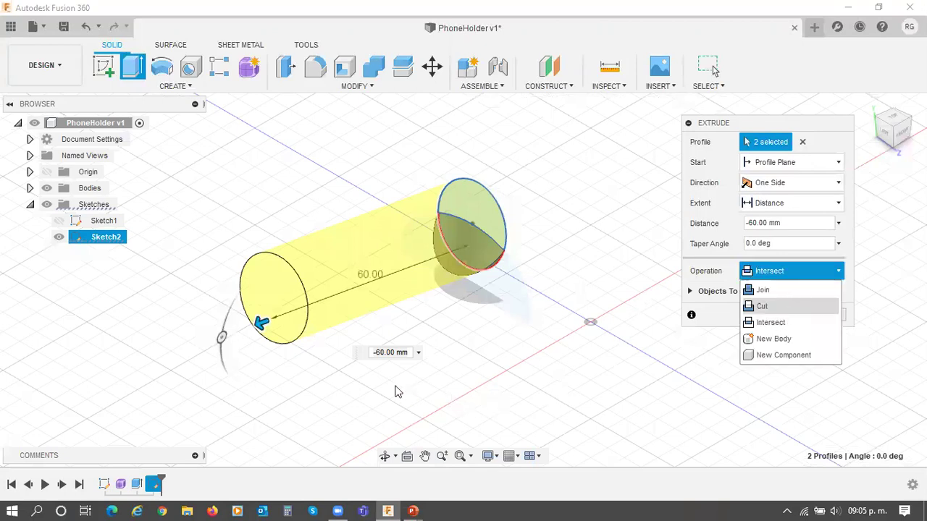
{"action": "key", "text": "Return"}
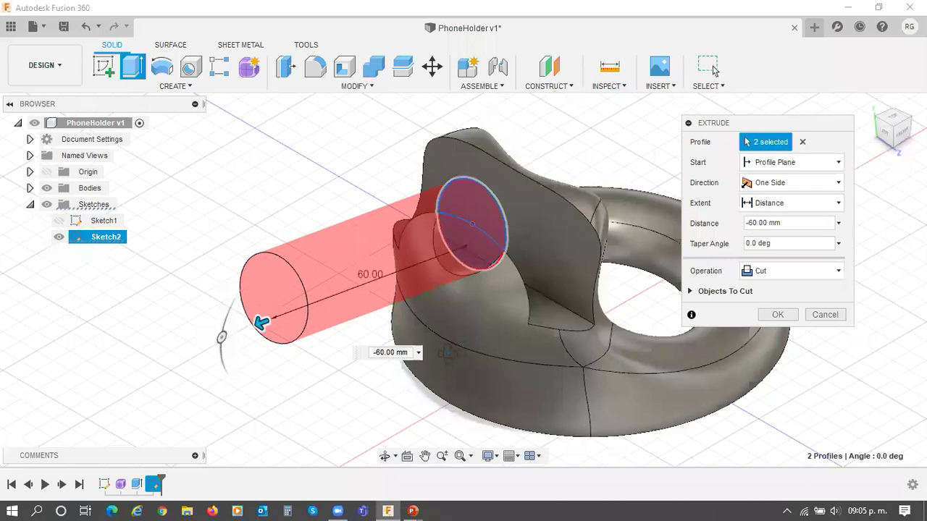
{"action": "key", "text": "Return"}
{"action": "middle_click_drag", "start_coordinate": [448, 353], "coordinate": [476, 382], "text": "shift"}
{"action": "middle_click_drag", "start_coordinate": [598, 363], "coordinate": [502, 370], "text": "shift"}
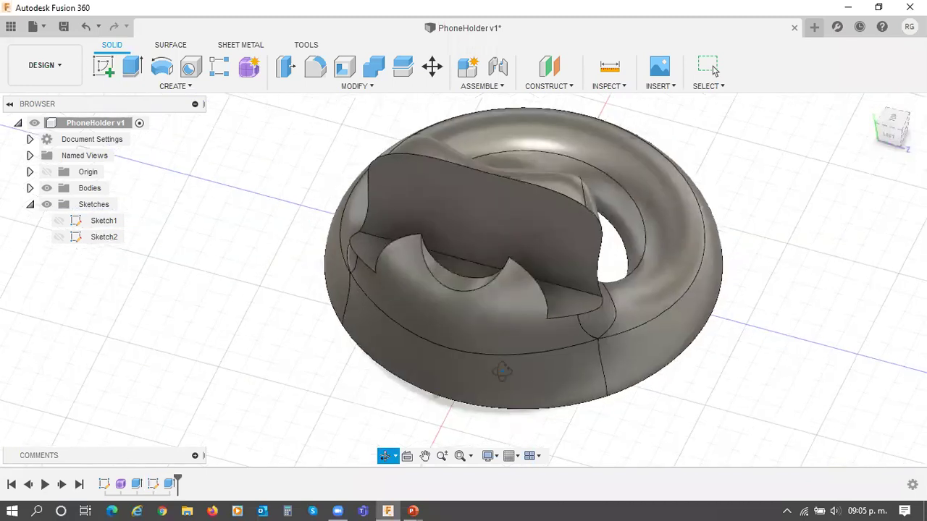
{"action": "middle_click_drag", "start_coordinate": [414, 103], "coordinate": [428, 184], "text": "shift"}
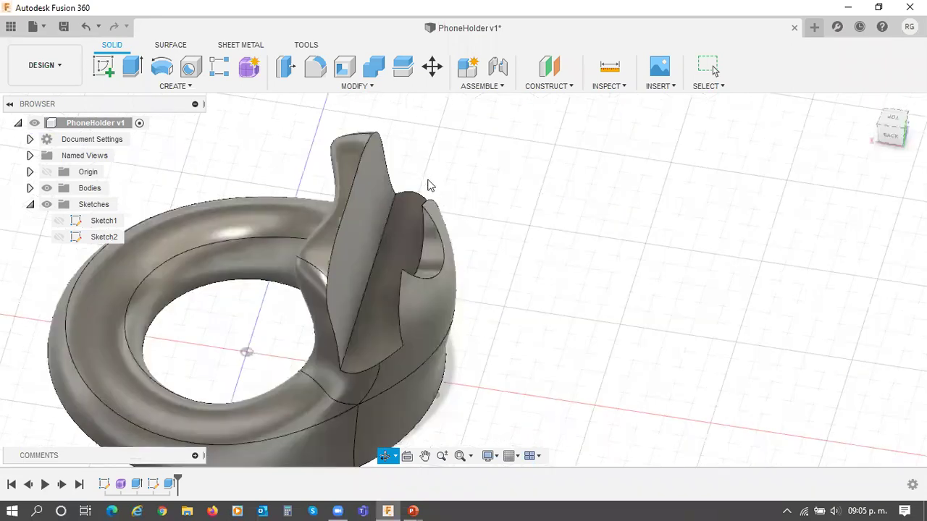
{"action": "middle_click_drag", "start_coordinate": [435, 250], "coordinate": [507, 189], "text": "shift"}
{"action": "scroll", "coordinate": [452, 239], "scroll_direction": "up", "scroll_amount": 2}
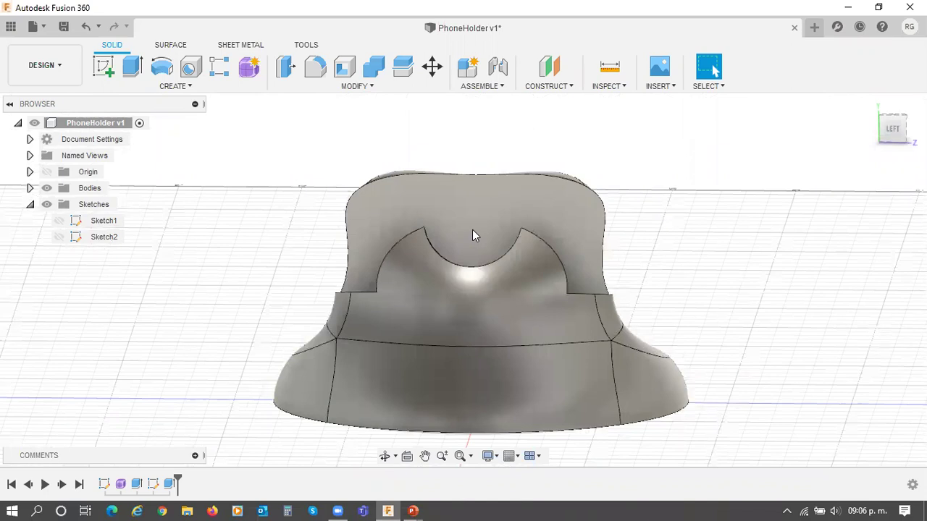
{"action": "key", "text": "alt+Tab"}
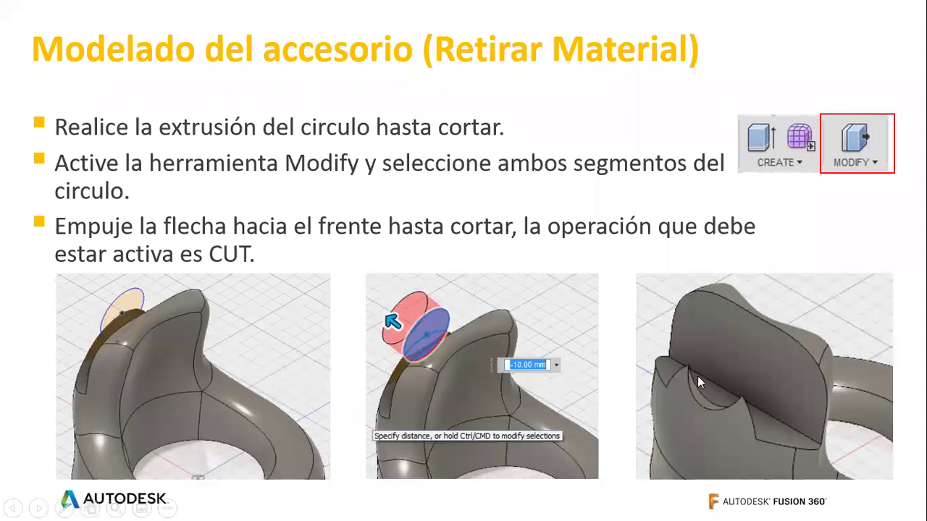
Step: Advance to the Redondear Filos slide on 1 mm fillets, then switch back to Fusion 360
{"action": "left_click", "coordinate": [697, 376]}
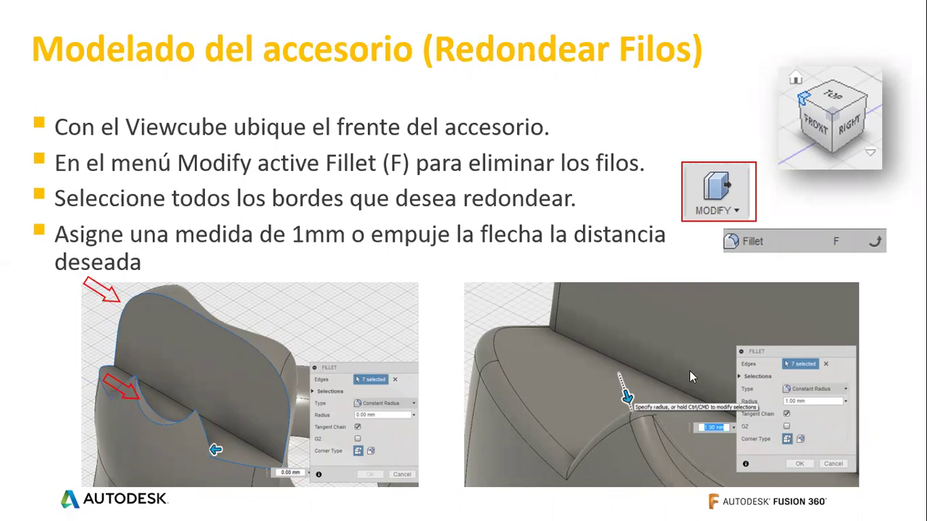
{"action": "key", "text": "alt+Tab"}
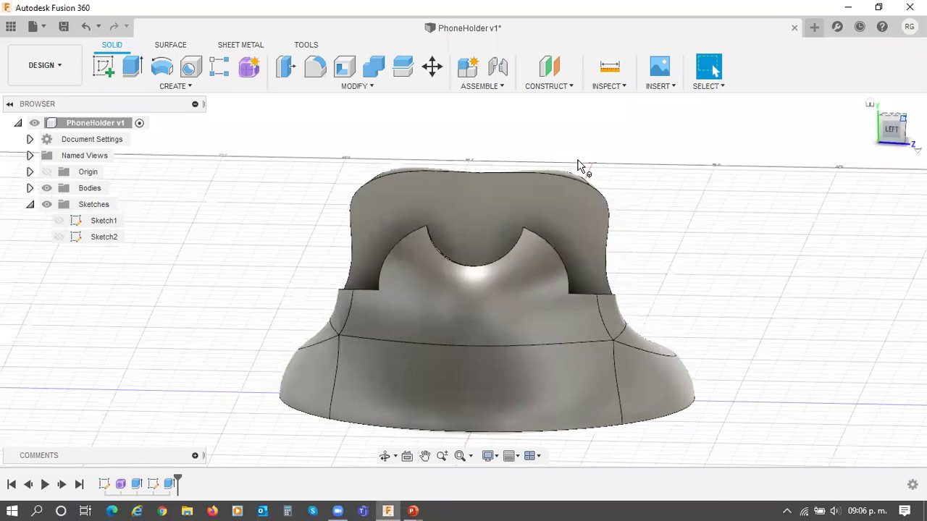
Step: Start a Constant Radius Fillet with its dialog moved aside, zooming to inspect the holder's edges
{"action": "middle_click_drag", "start_coordinate": [583, 165], "coordinate": [594, 288], "text": "shift"}
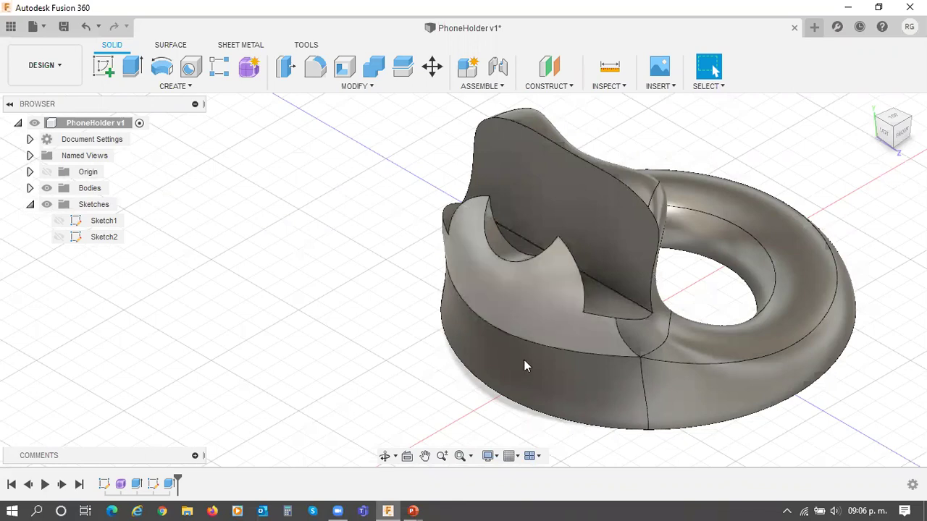
{"action": "middle_click_drag", "start_coordinate": [535, 357], "coordinate": [492, 386]}
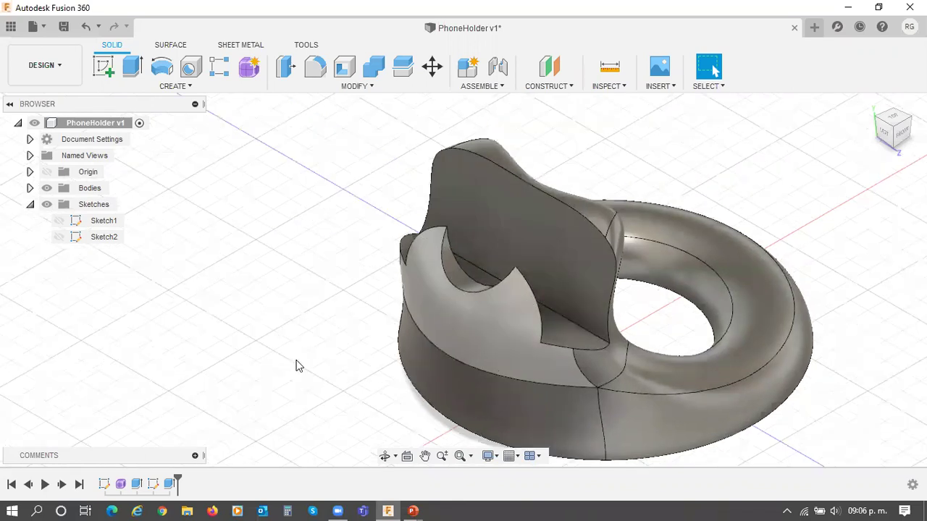
{"action": "middle_click_drag", "start_coordinate": [320, 165], "coordinate": [366, 94], "text": "shift"}
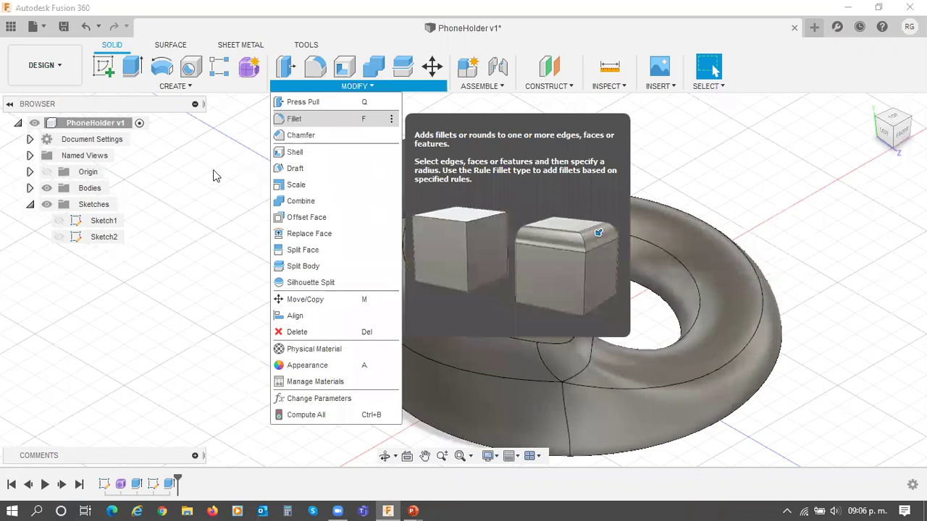
{"action": "key", "text": "f"}
{"action": "left_click_drag", "start_coordinate": [249, 178], "coordinate": [84, 238]}
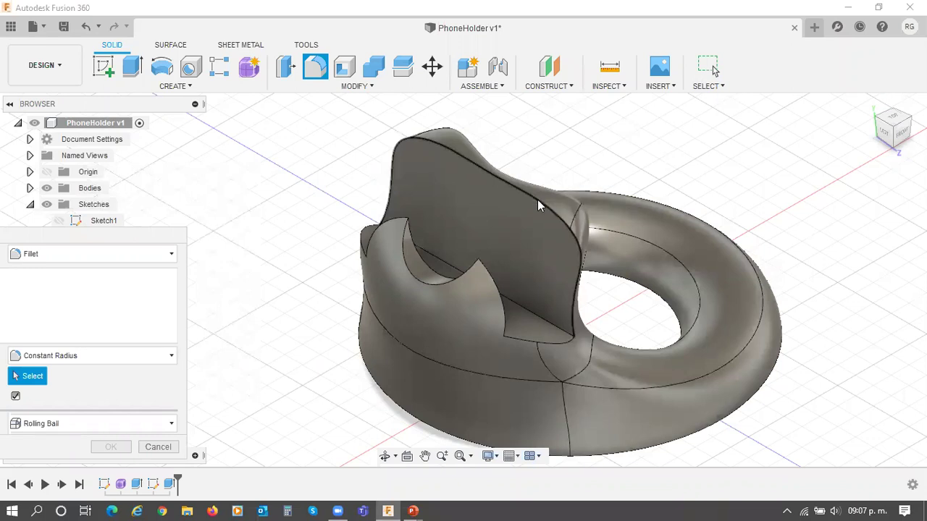
{"action": "scroll", "coordinate": [543, 203], "scroll_direction": "up", "scroll_amount": 5}
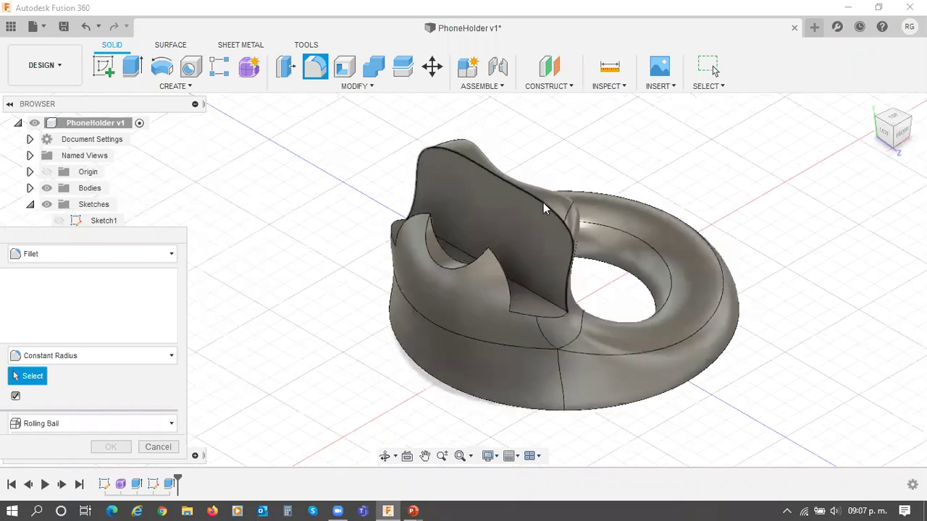
{"action": "scroll", "coordinate": [543, 203], "scroll_direction": "down", "scroll_amount": 5}
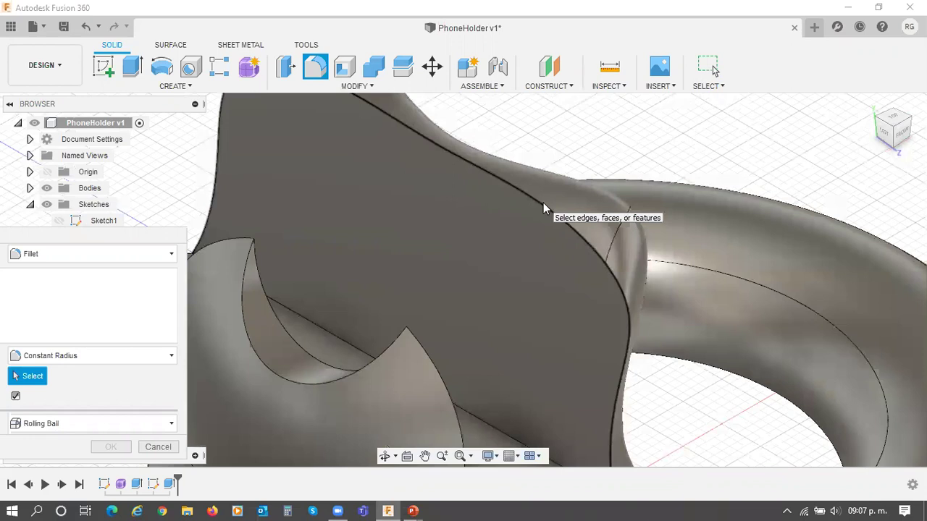
{"action": "scroll", "coordinate": [540, 259], "scroll_direction": "up", "scroll_amount": 5}
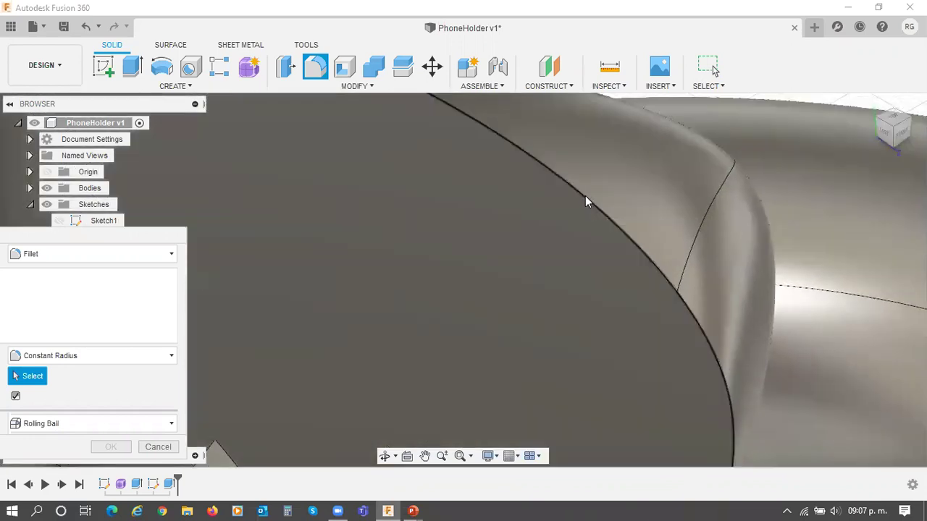
{"action": "scroll", "coordinate": [585, 200], "scroll_direction": "down", "scroll_amount": 3}
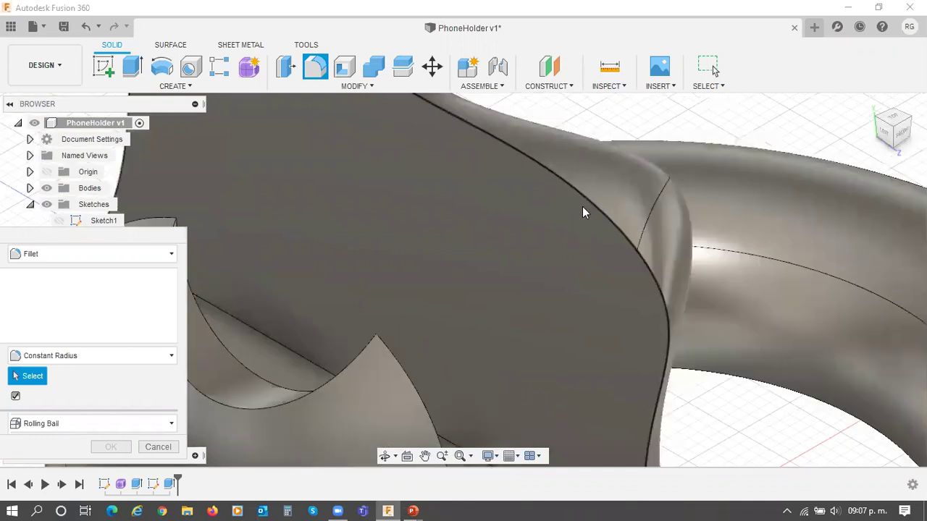
{"action": "scroll", "coordinate": [583, 197], "scroll_direction": "down", "scroll_amount": 3}
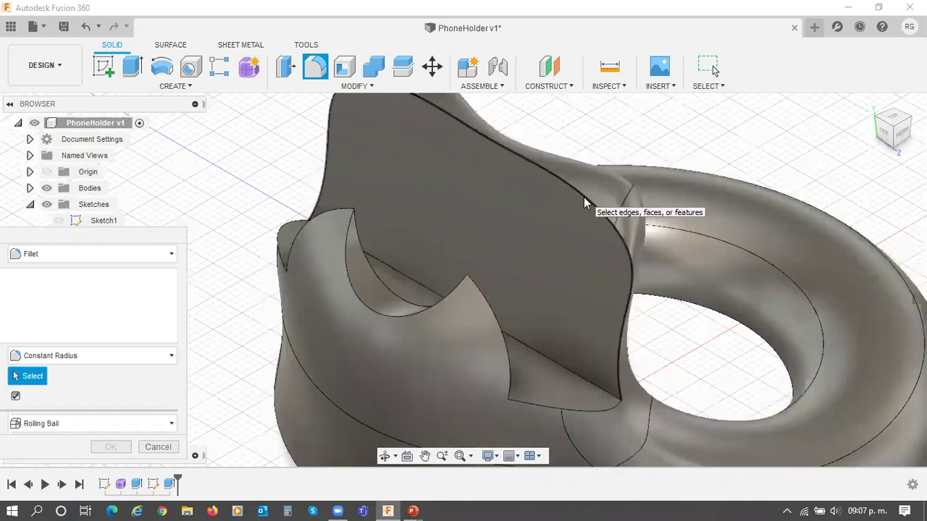
{"action": "scroll", "coordinate": [580, 365], "scroll_direction": "down", "scroll_amount": 3}
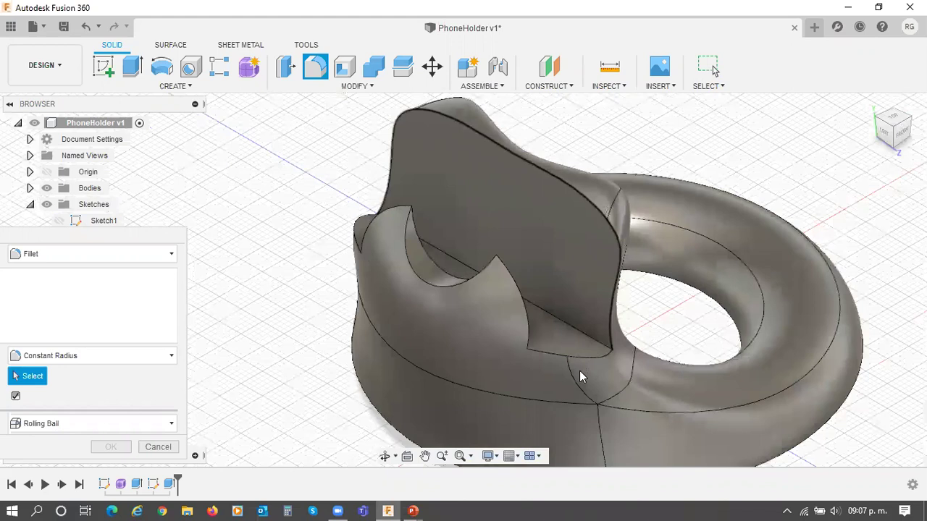
Step: Pick the back plate's top edge, lower left edge and curved cradle edge for filleting
{"action": "left_click", "coordinate": [630, 349]}
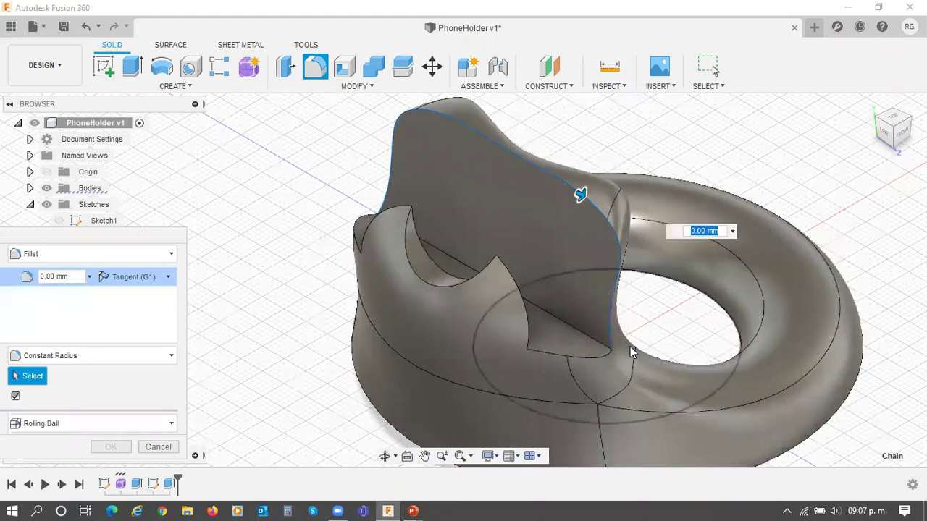
{"action": "scroll", "coordinate": [630, 346], "scroll_direction": "up", "scroll_amount": 5}
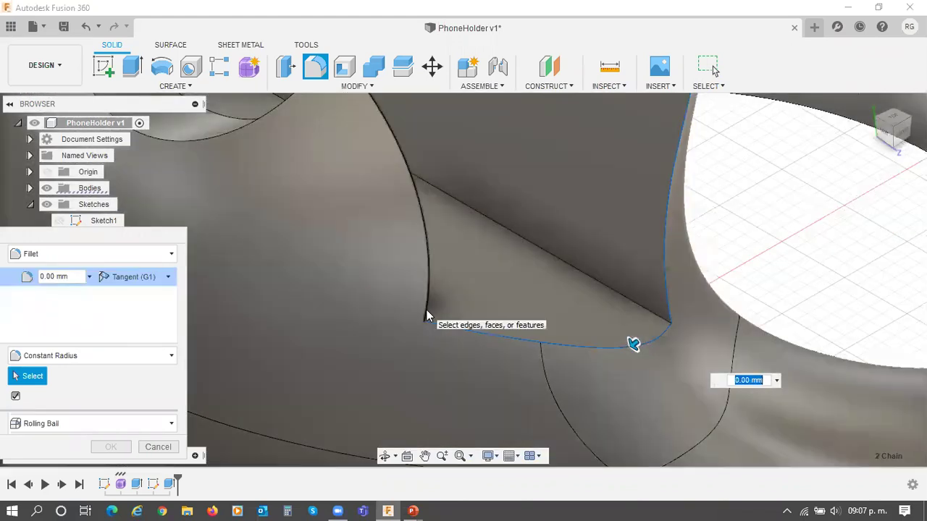
{"action": "left_click", "coordinate": [427, 313]}
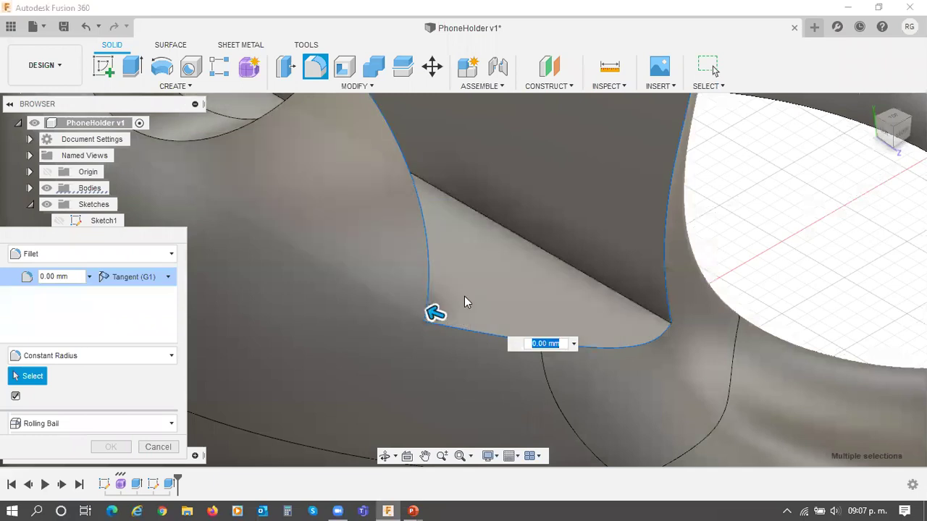
{"action": "scroll", "coordinate": [472, 297], "scroll_direction": "down", "scroll_amount": 5}
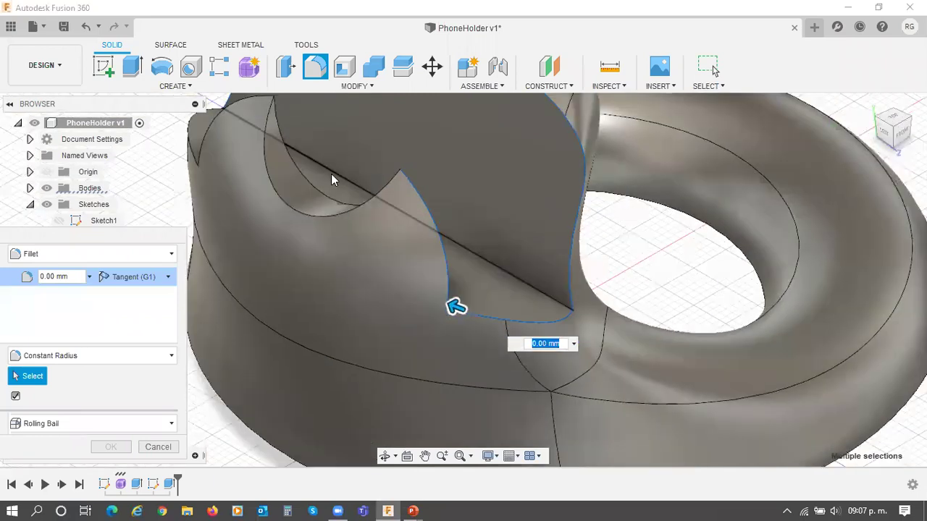
{"action": "scroll", "coordinate": [334, 184], "scroll_direction": "up", "scroll_amount": 2}
{"action": "scroll", "coordinate": [337, 217], "scroll_direction": "up", "scroll_amount": 2}
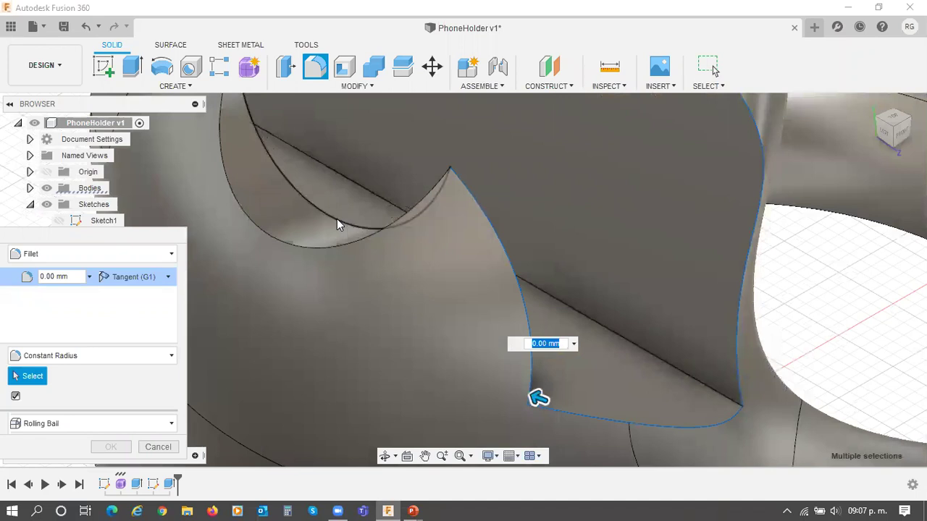
{"action": "left_click", "coordinate": [336, 221]}
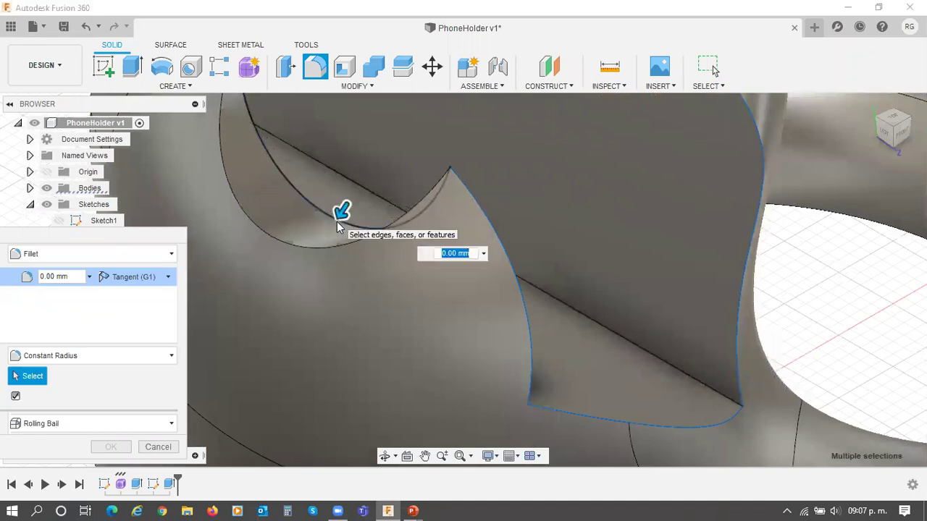
Step: Add the plate's bottom edge to the fillet, orbiting around to check the selection
{"action": "scroll", "coordinate": [299, 203], "scroll_direction": "down", "scroll_amount": 2}
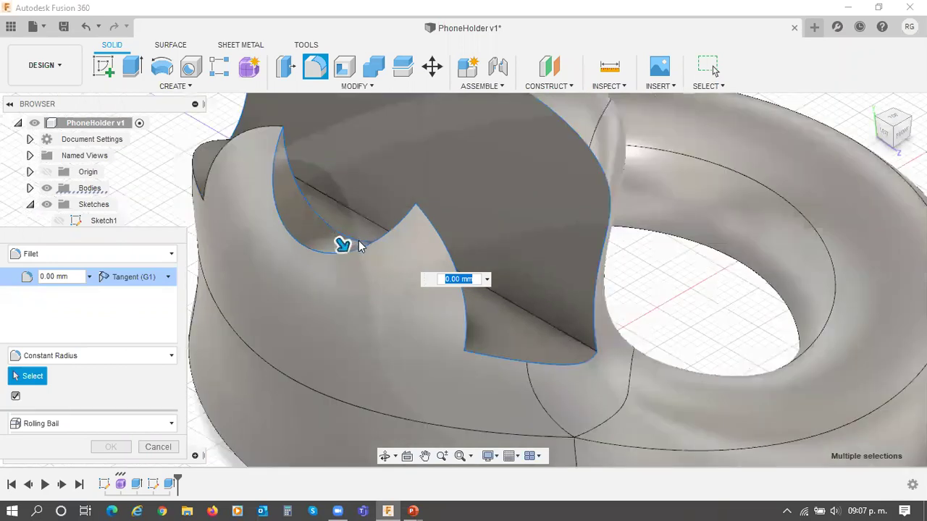
{"action": "scroll", "coordinate": [361, 264], "scroll_direction": "down", "scroll_amount": 2}
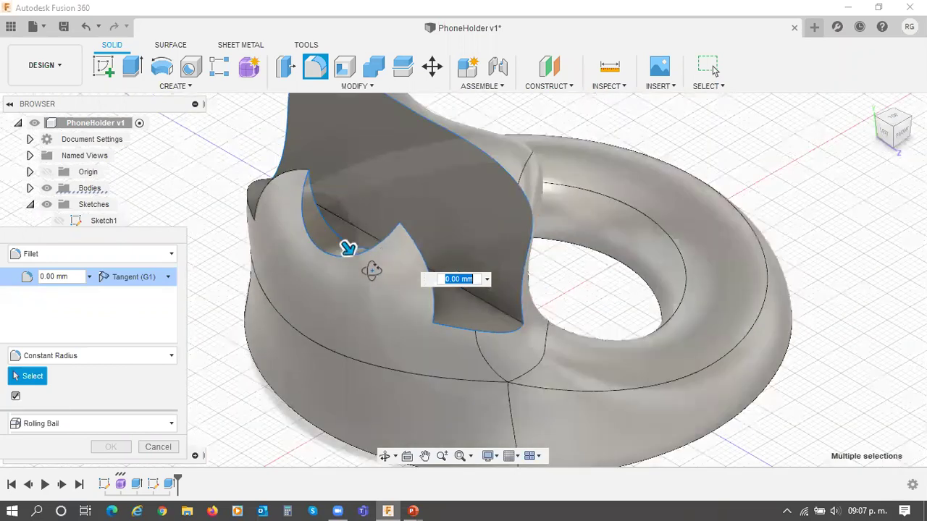
{"action": "middle_click_drag", "start_coordinate": [497, 203], "coordinate": [523, 172], "text": "shift"}
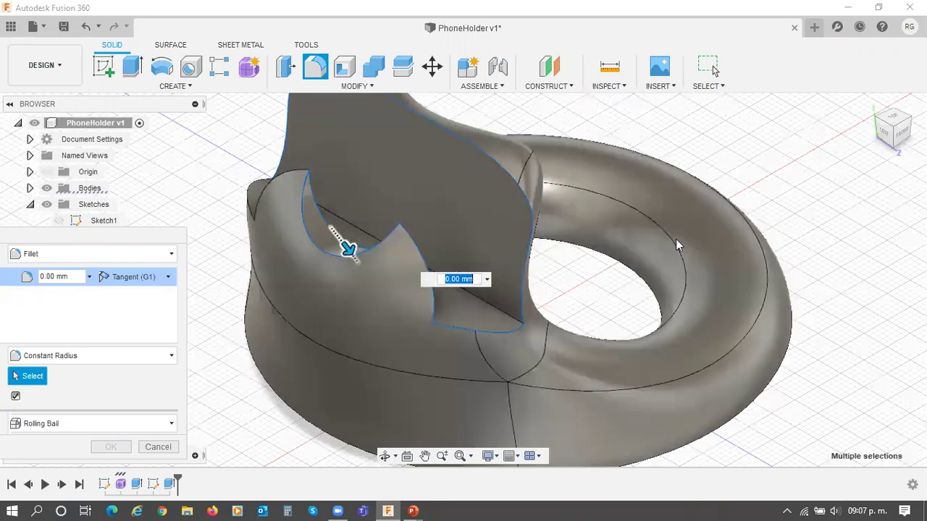
{"action": "middle_click_drag", "start_coordinate": [810, 212], "coordinate": [368, 240], "text": "shift"}
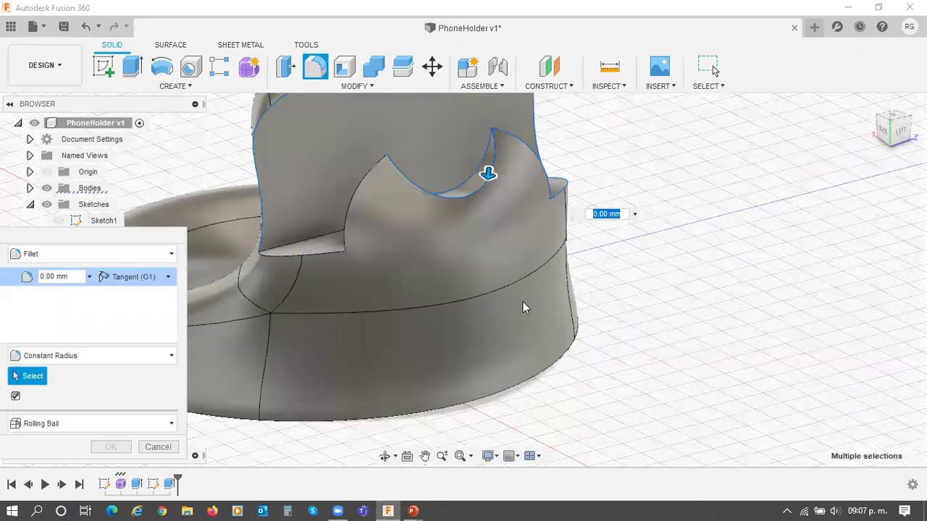
{"action": "scroll", "coordinate": [497, 272], "scroll_direction": "down", "scroll_amount": 2}
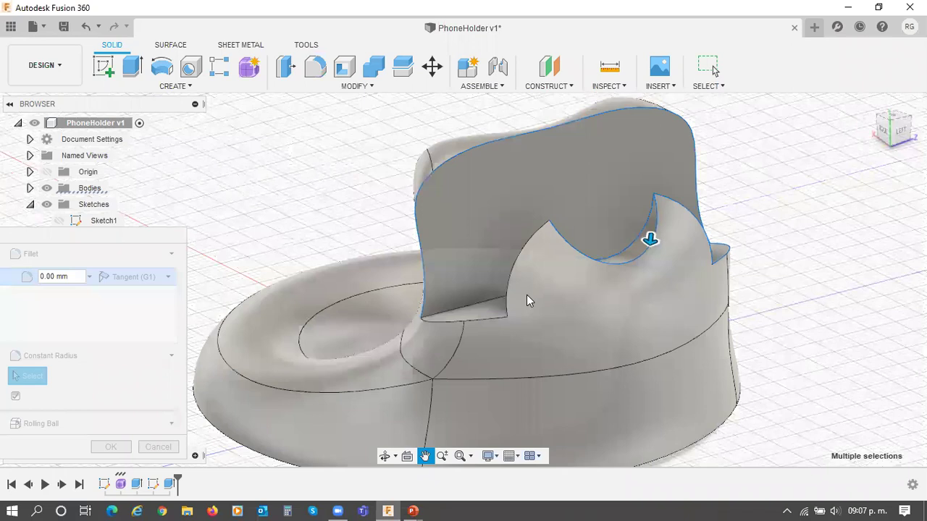
{"action": "scroll", "coordinate": [526, 301], "scroll_direction": "up", "scroll_amount": 4}
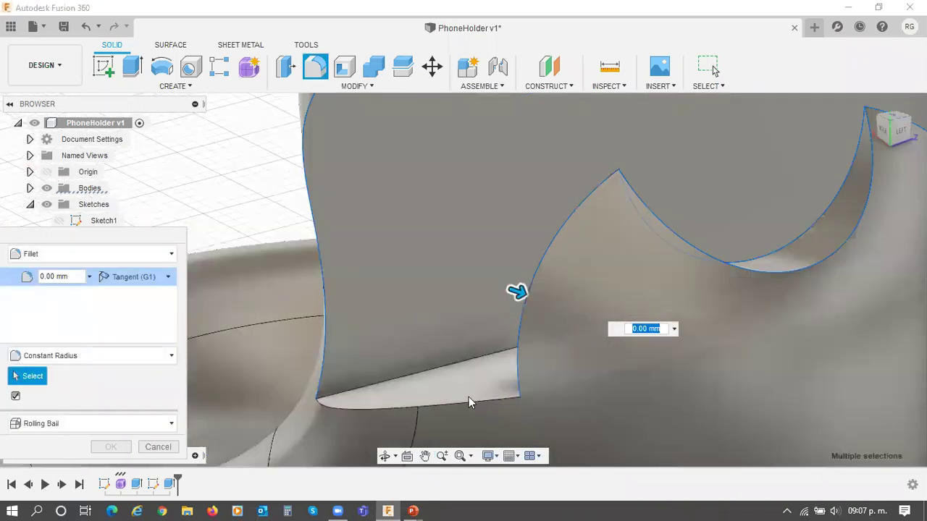
{"action": "left_click", "coordinate": [429, 365]}
{"action": "scroll", "coordinate": [442, 360], "scroll_direction": "down", "scroll_amount": 2}
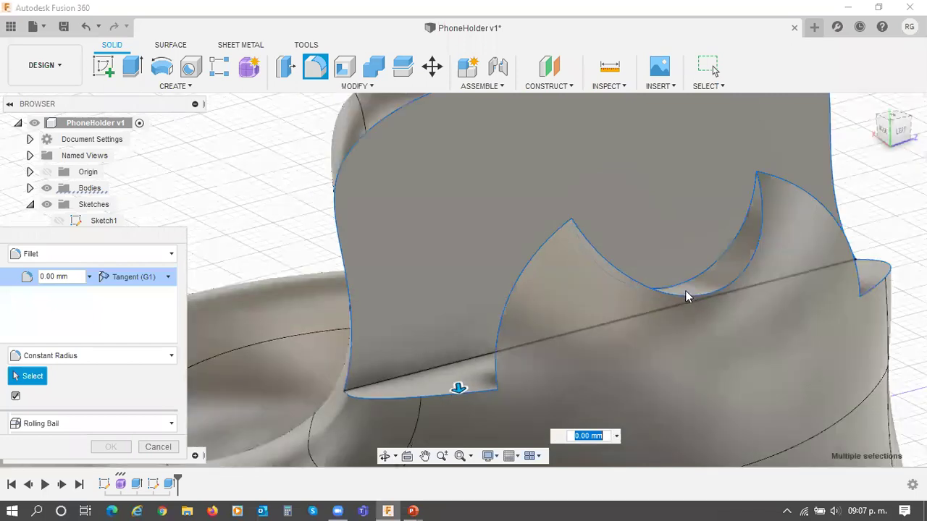
{"action": "scroll", "coordinate": [685, 291], "scroll_direction": "down", "scroll_amount": 3}
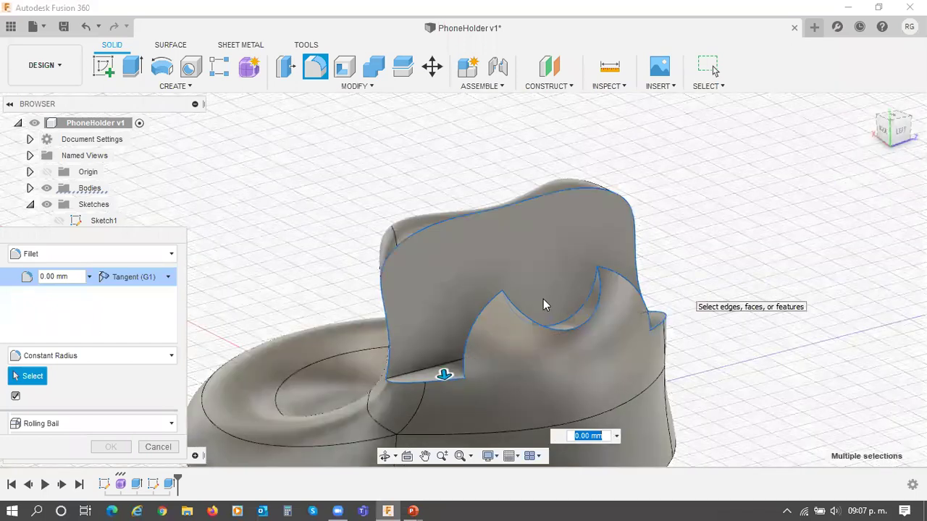
{"action": "middle_click_drag", "start_coordinate": [697, 302], "coordinate": [607, 332], "text": "shift"}
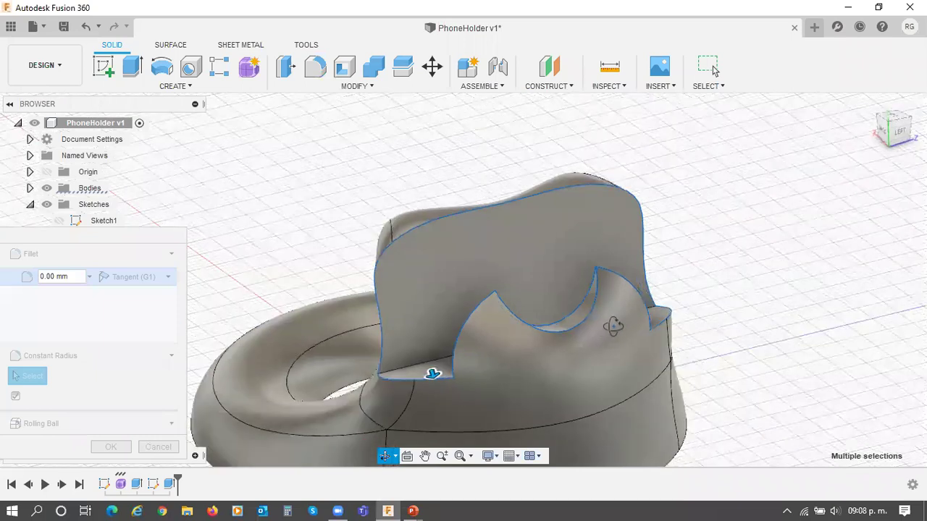
{"action": "middle_click_drag", "start_coordinate": [558, 118], "coordinate": [507, 247], "text": "shift"}
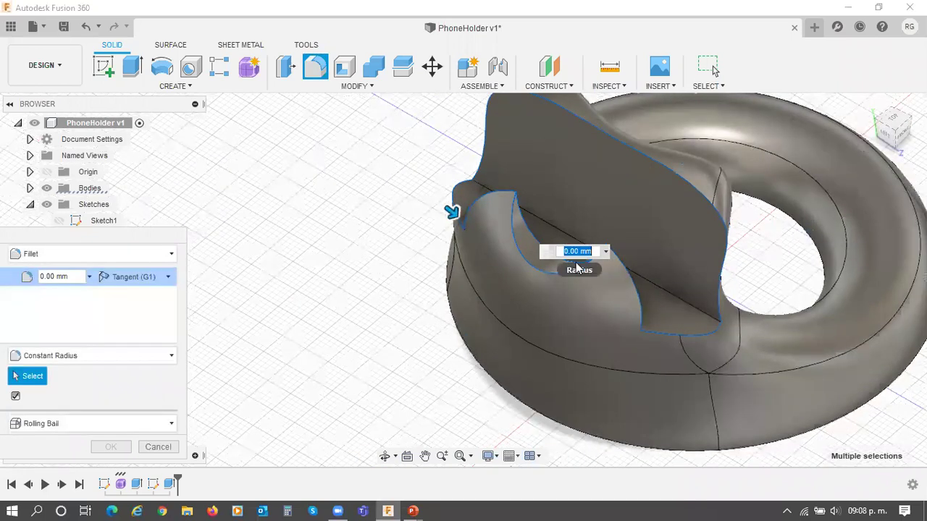
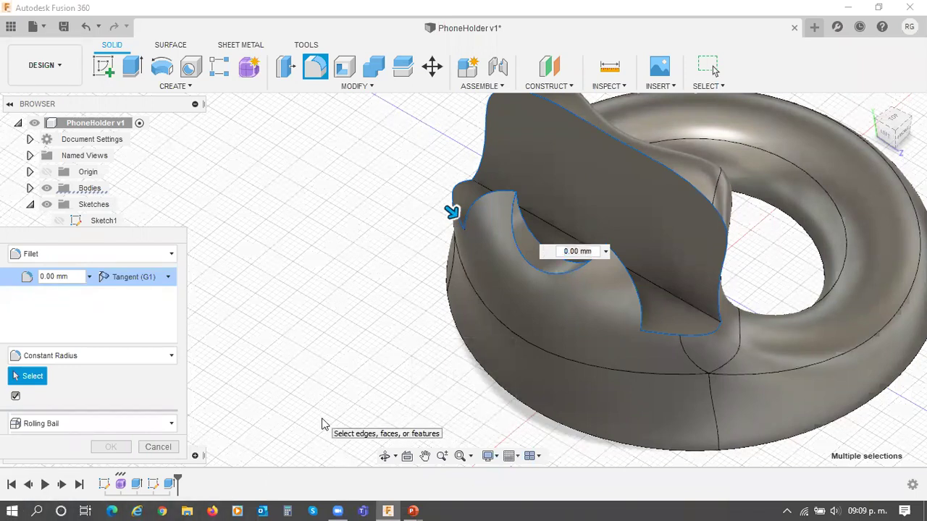
Step: Try fillet radii between 0 and 3 mm on the 11 edges, then enter 1 mm
{"action": "key", "text": "alt+Tab"}
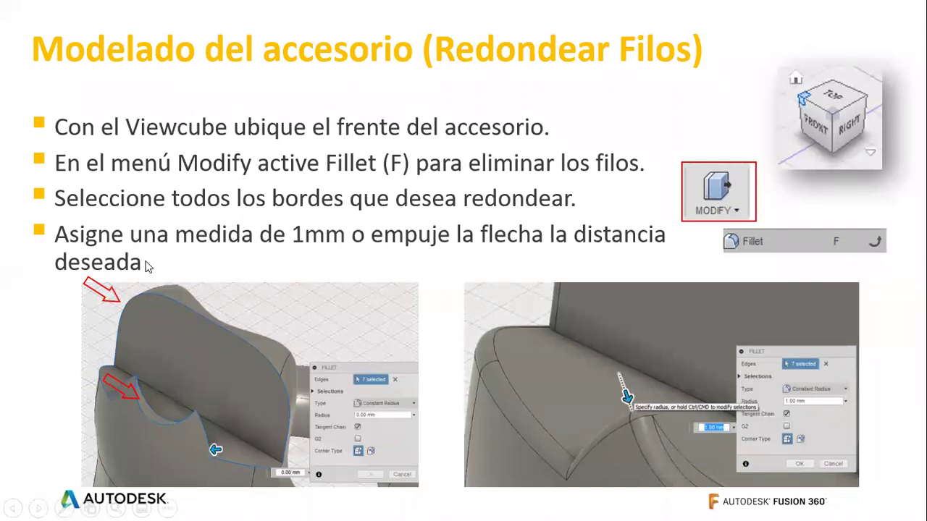
{"action": "key", "text": "alt+Tab"}
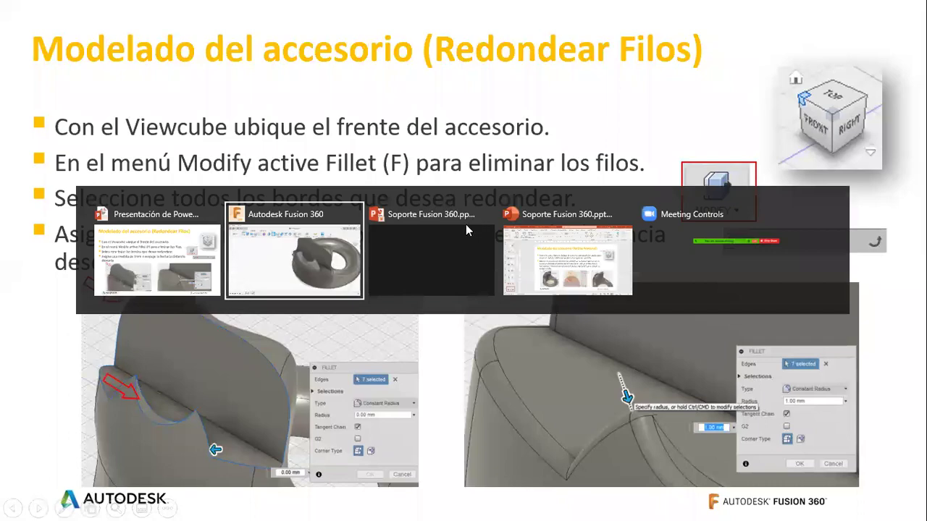
{"action": "scroll", "coordinate": [430, 214], "scroll_direction": "up", "scroll_amount": 5}
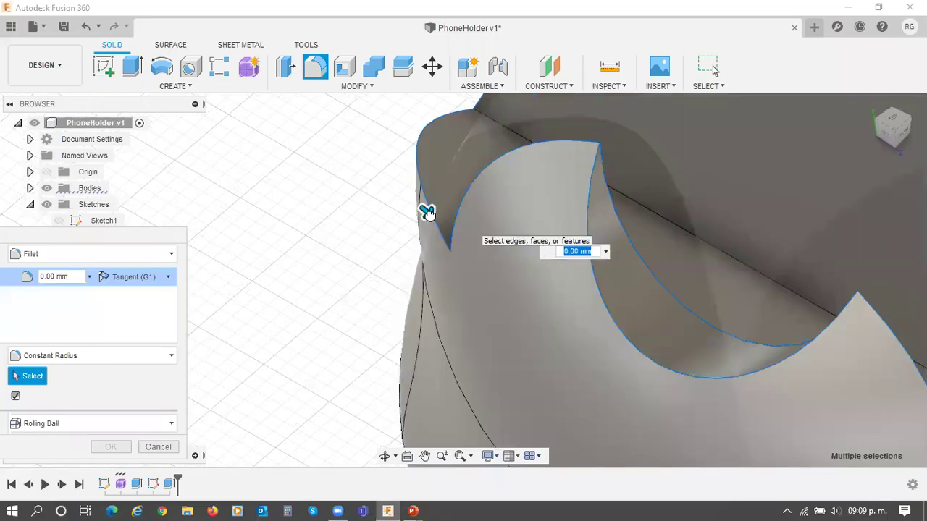
{"action": "type", "text": "1.5"}
{"action": "left_click_drag", "start_coordinate": [426, 215], "coordinate": [427, 210]}
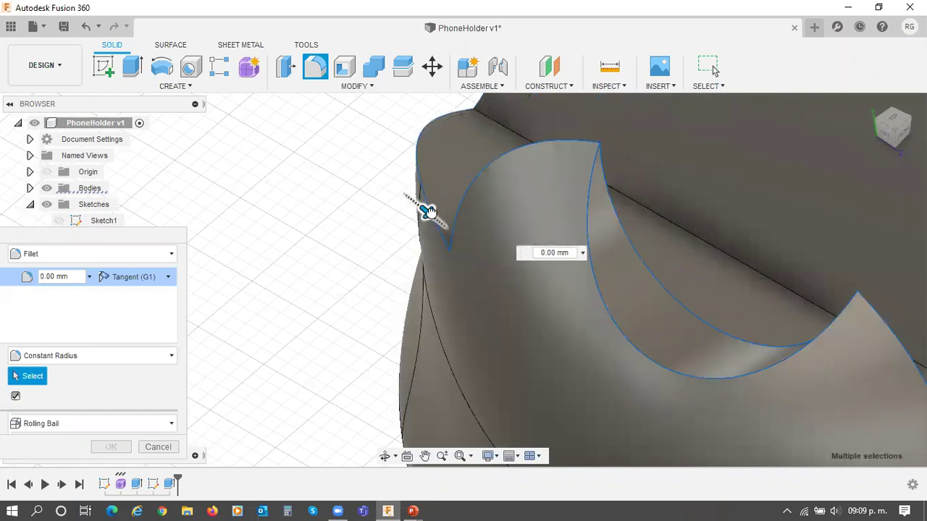
{"action": "left_click_drag", "start_coordinate": [427, 210], "coordinate": [443, 221]}
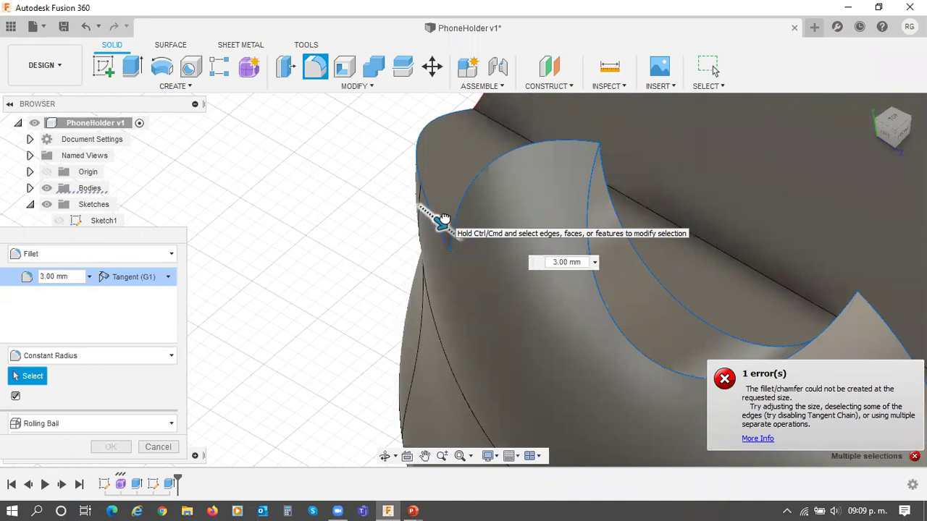
{"action": "left_click_drag", "start_coordinate": [443, 219], "coordinate": [434, 217]}
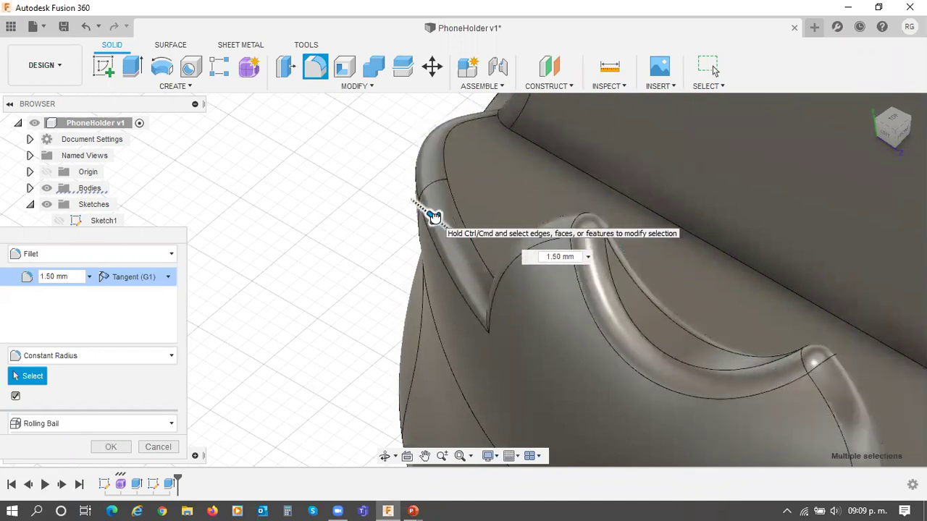
{"action": "left_click_drag", "start_coordinate": [435, 217], "coordinate": [430, 213]}
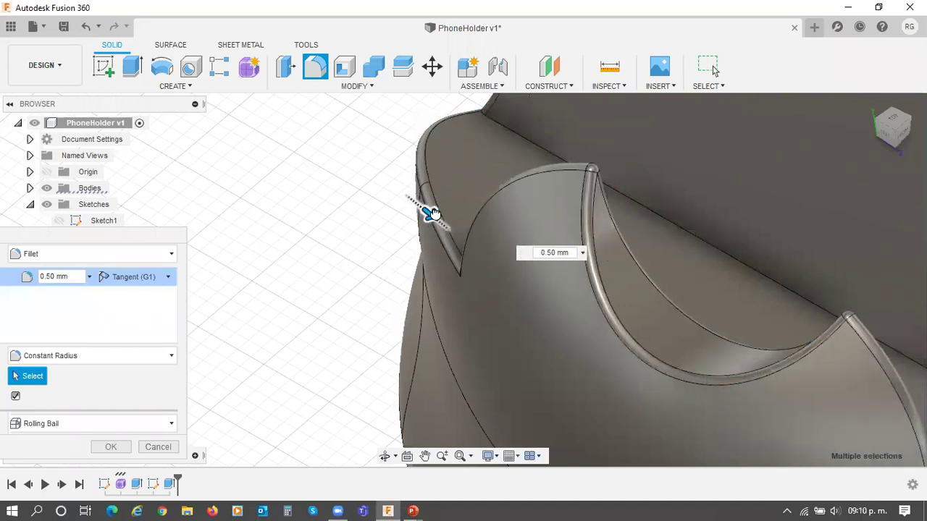
{"action": "type", "text": "1"}
{"action": "key", "text": "Return"}
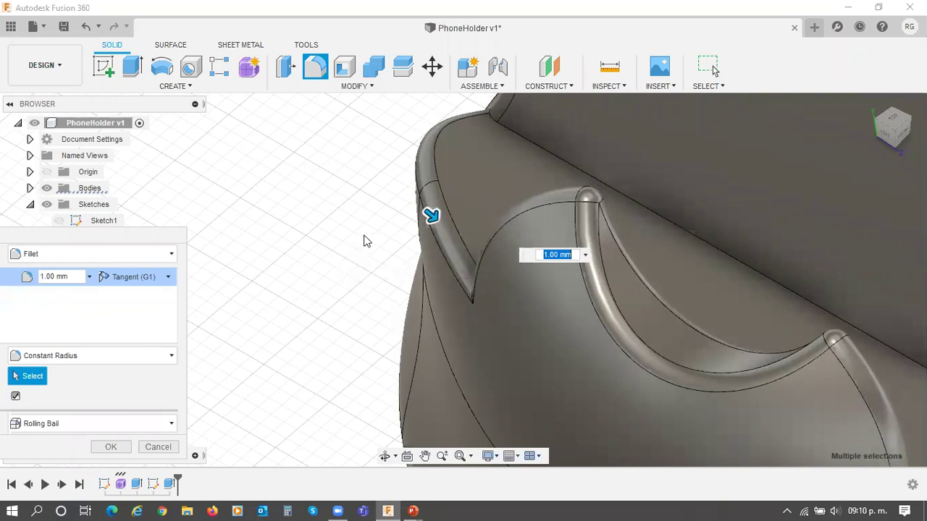
Step: Inspect the rounded cradle from another angle and confirm the 1.00 mm fillet
{"action": "scroll", "coordinate": [366, 241], "scroll_direction": "up", "scroll_amount": 1}
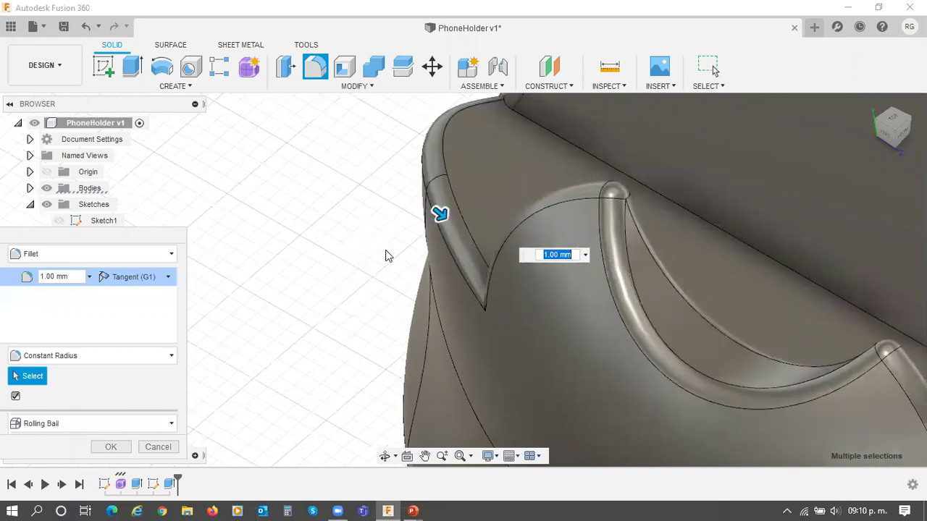
{"action": "scroll", "coordinate": [385, 255], "scroll_direction": "up", "scroll_amount": 1}
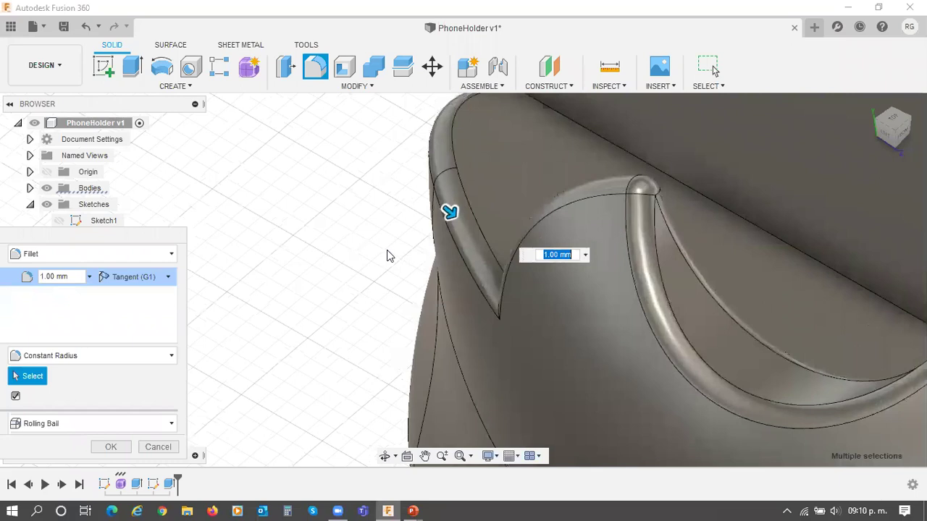
{"action": "middle_click_drag", "start_coordinate": [389, 255], "coordinate": [615, 285], "text": "shift"}
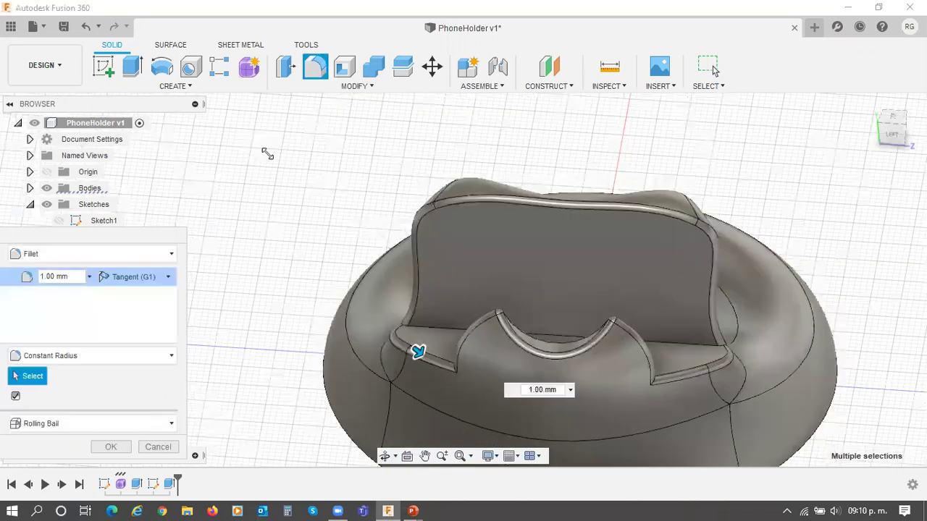
{"action": "key", "text": "Return"}
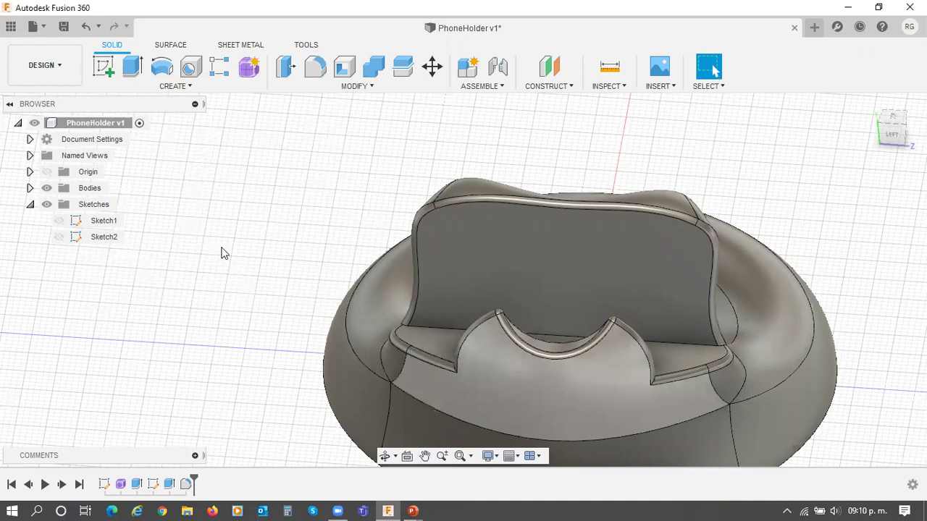
{"action": "double_click", "coordinate": [378, 323]}
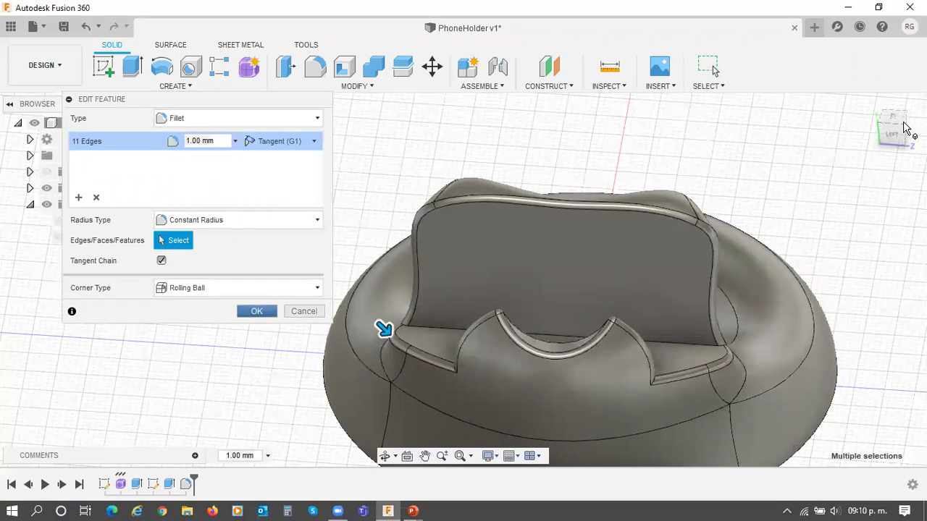
{"action": "key", "text": "Return"}
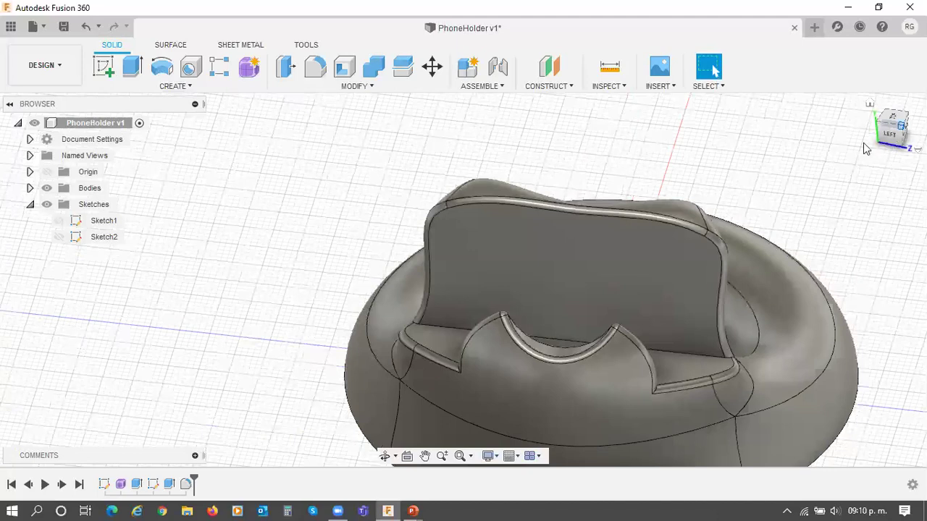
{"action": "left_click", "coordinate": [897, 129]}
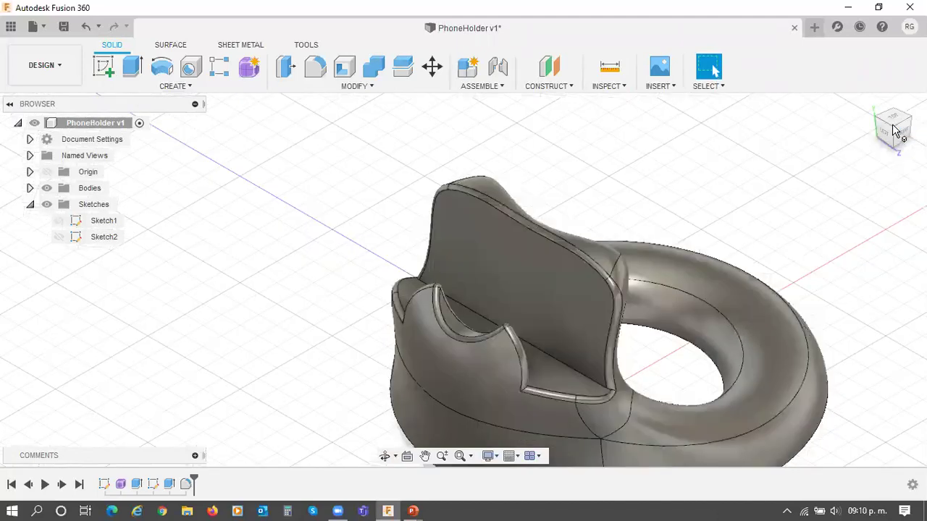
{"action": "left_click", "coordinate": [895, 131]}
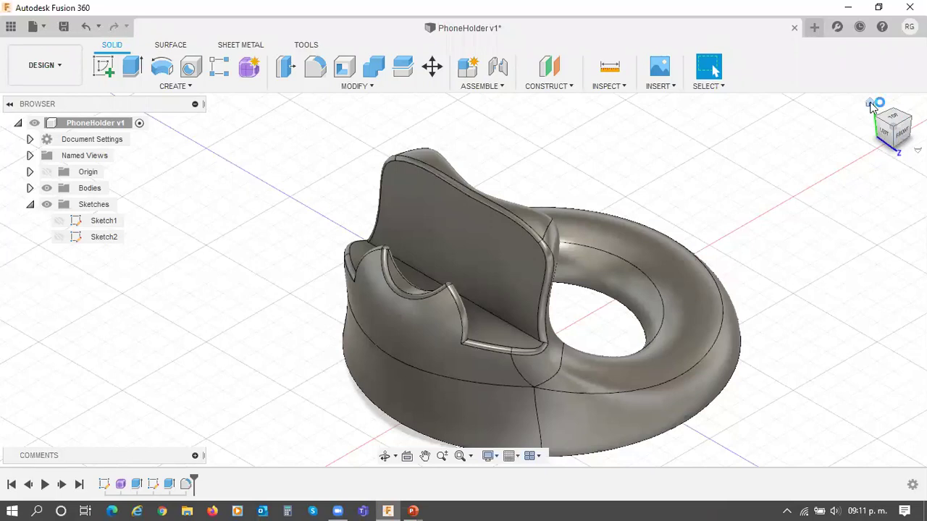
{"action": "left_click", "coordinate": [871, 104]}
{"action": "left_click", "coordinate": [871, 103]}
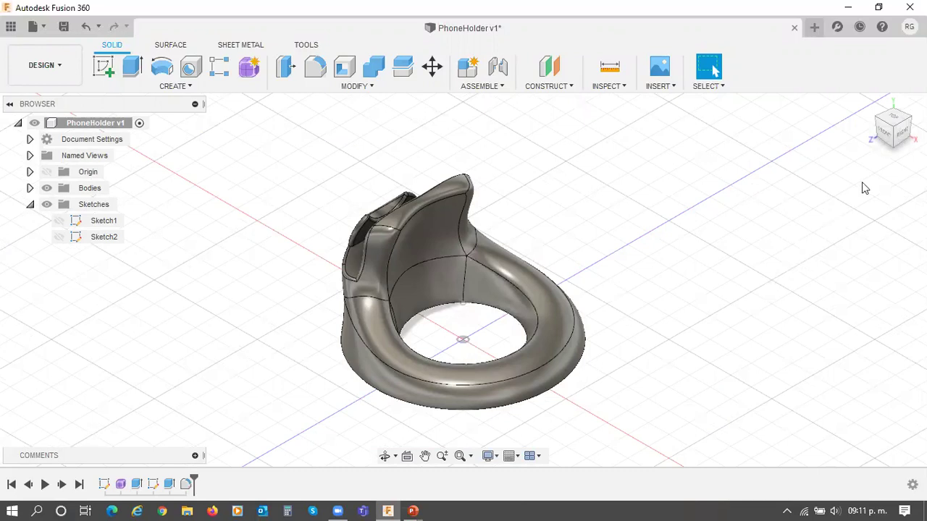
{"action": "left_click", "coordinate": [877, 124]}
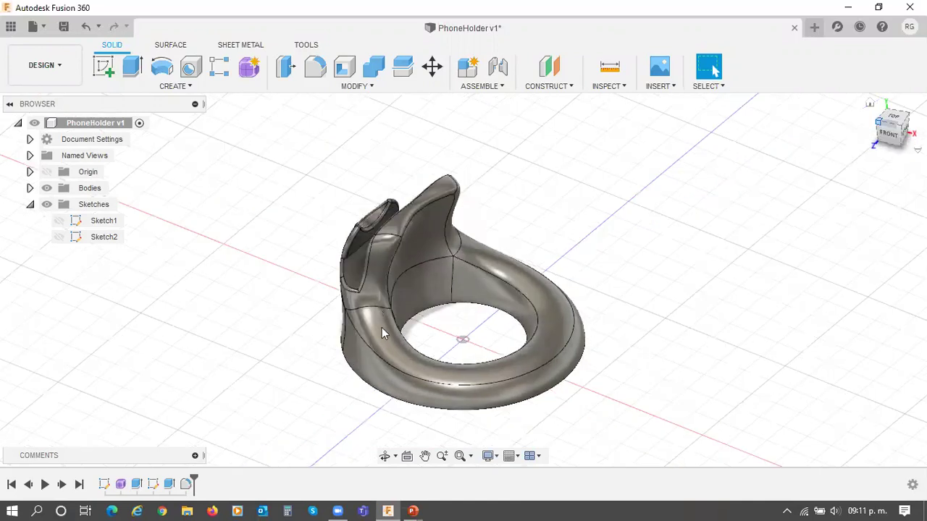
{"action": "middle_click_drag", "start_coordinate": [382, 327], "coordinate": [432, 338], "text": "shift"}
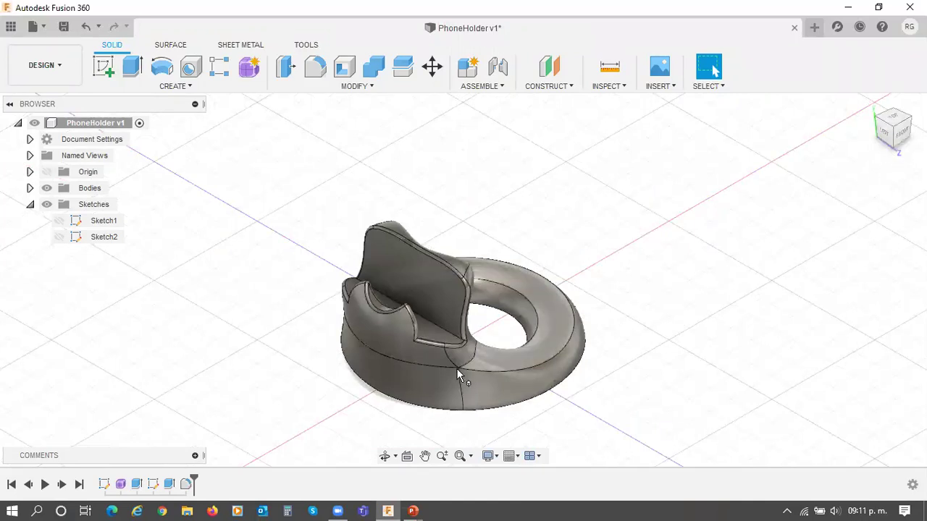
{"action": "middle_click_drag", "start_coordinate": [463, 347], "coordinate": [507, 340], "text": "shift"}
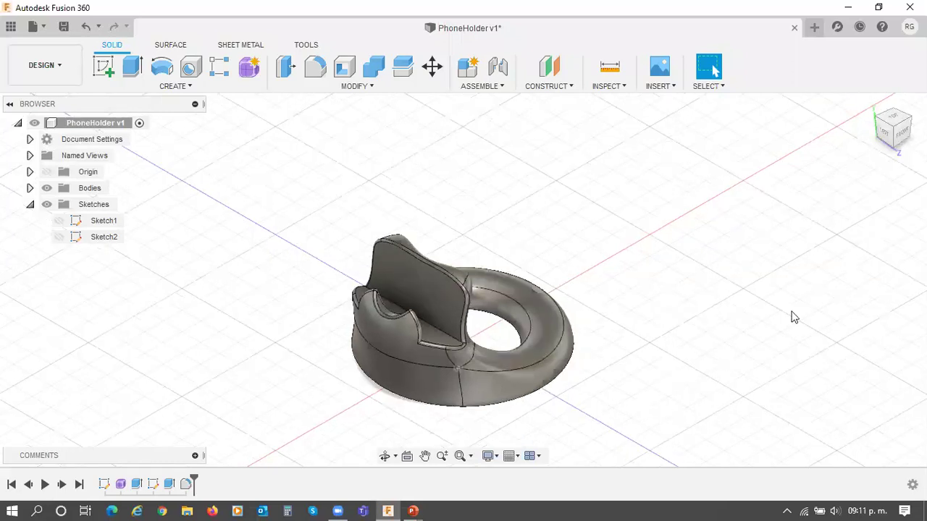
{"action": "scroll", "coordinate": [898, 132], "scroll_direction": "up", "scroll_amount": 3}
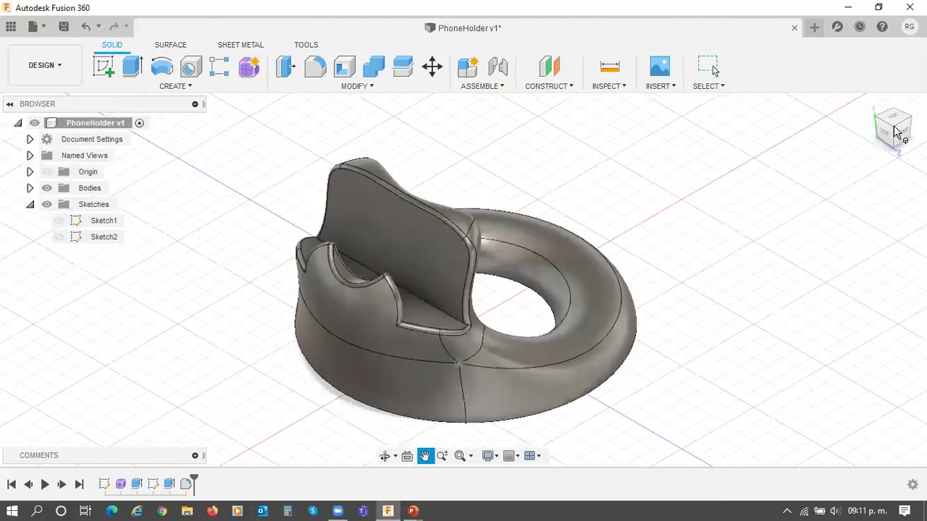
{"action": "left_click", "coordinate": [894, 131]}
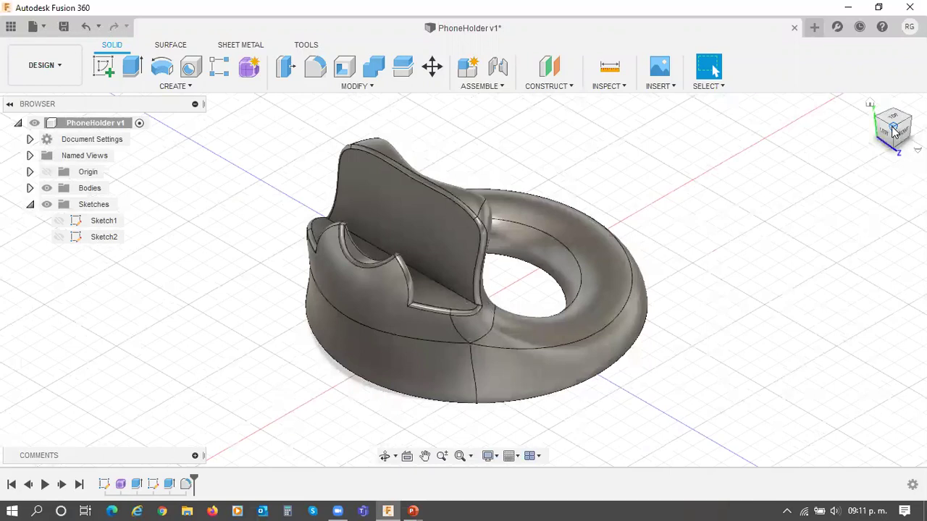
Step: Save the current angled view as Home at a fixed distance and jump back to it
{"action": "right_click", "coordinate": [893, 129]}
{"action": "mouse_move", "coordinate": [819, 190]}
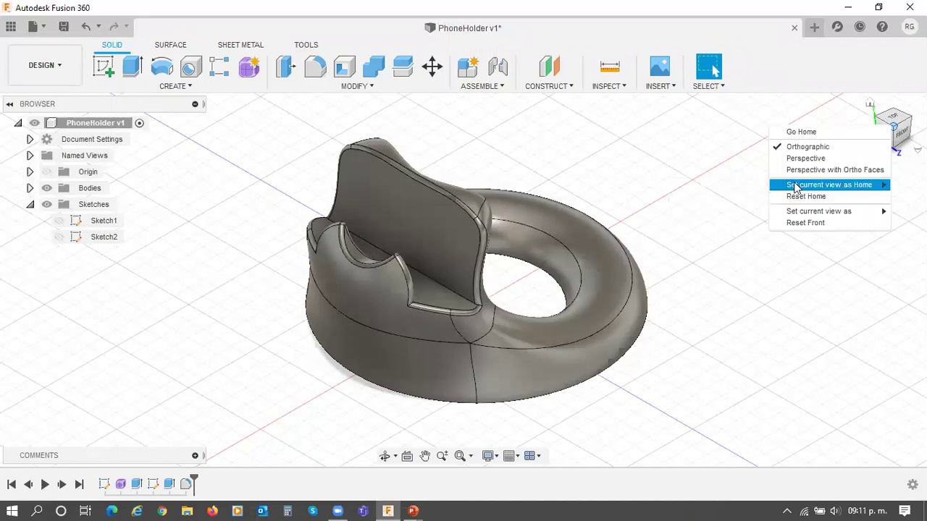
{"action": "left_click", "coordinate": [720, 187]}
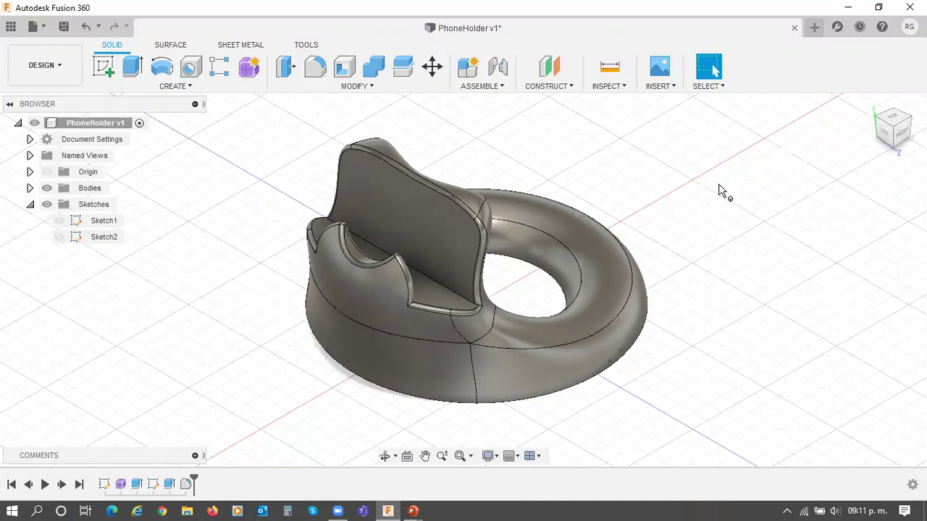
{"action": "right_click", "coordinate": [892, 128]}
{"action": "mouse_move", "coordinate": [852, 188]}
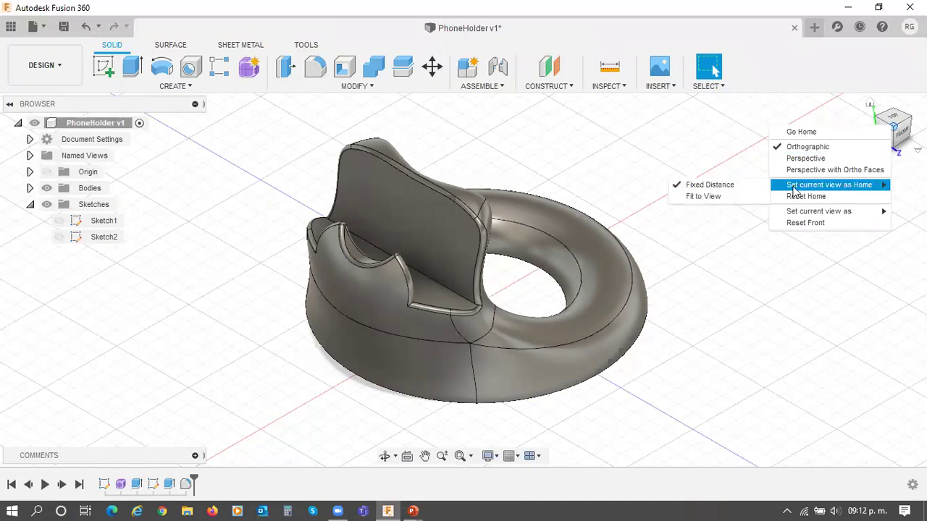
{"action": "left_click", "coordinate": [723, 189]}
{"action": "right_click", "coordinate": [898, 133]}
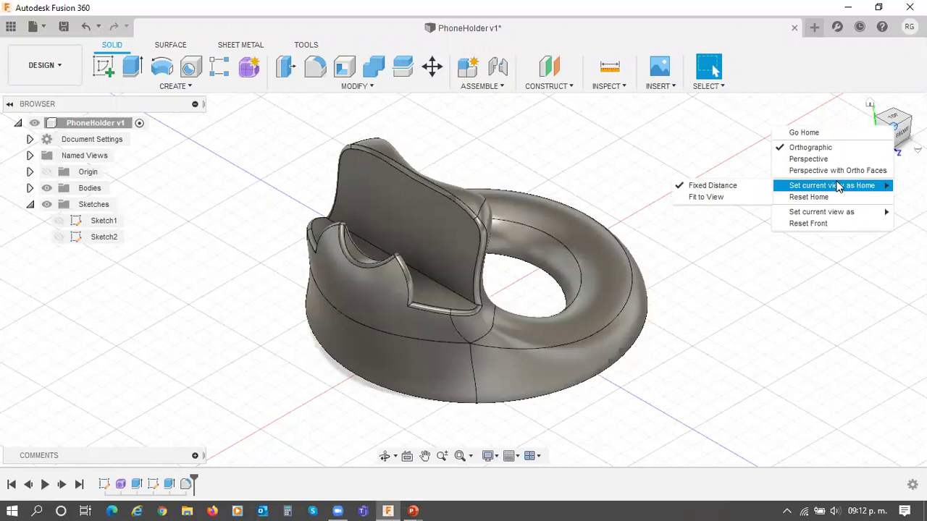
{"action": "left_click", "coordinate": [810, 355]}
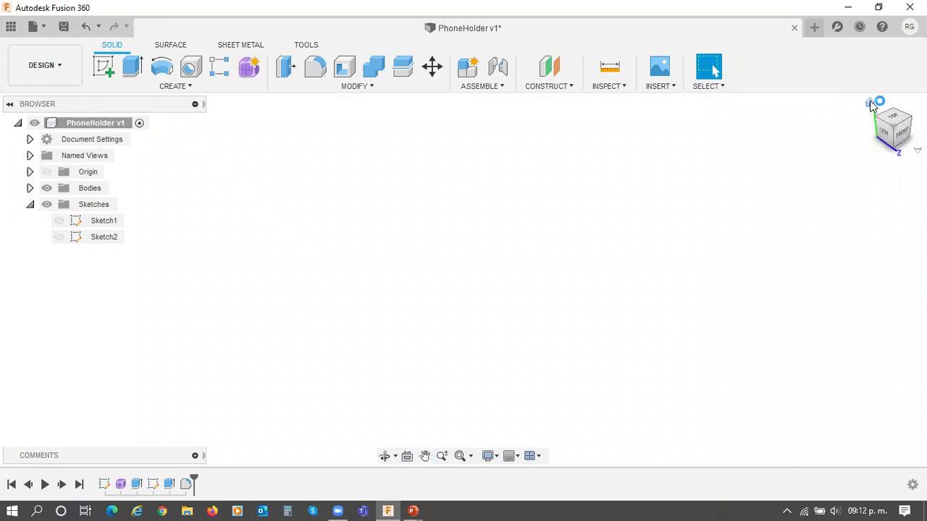
{"action": "left_click", "coordinate": [869, 104]}
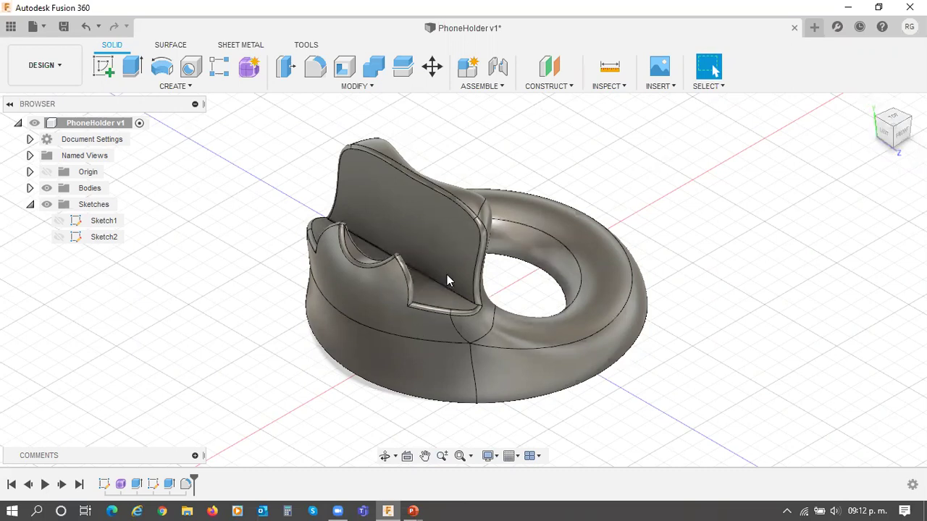
Step: Save the PhoneHolder design as a new version
{"action": "middle_click_drag", "start_coordinate": [515, 275], "coordinate": [525, 284]}
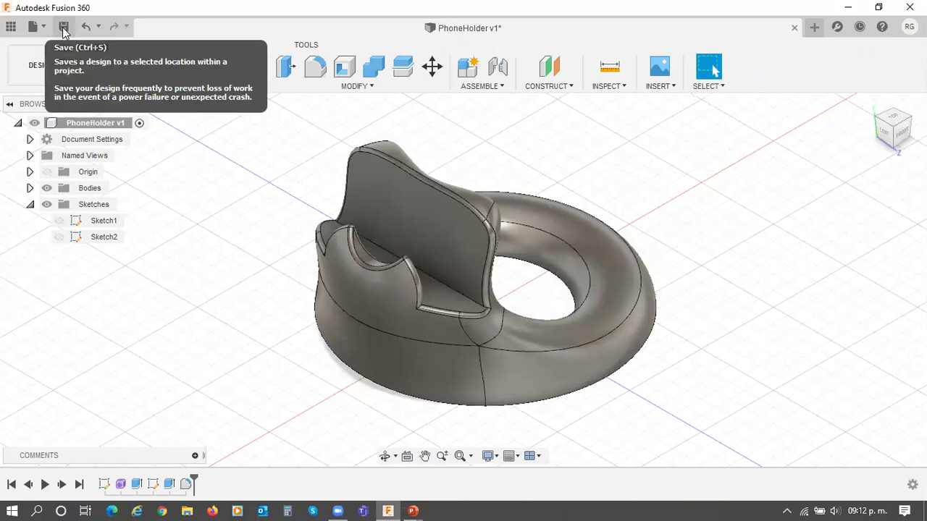
{"action": "left_click", "coordinate": [64, 27]}
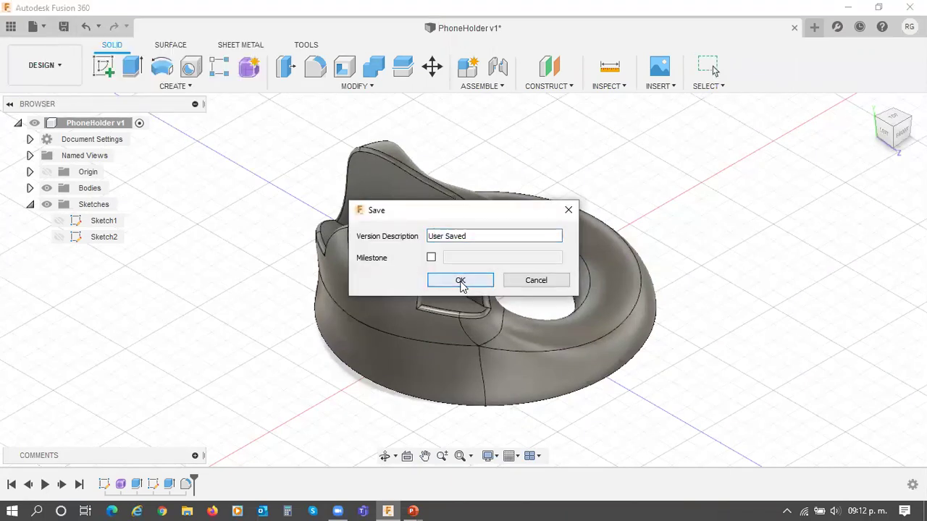
{"action": "left_click", "coordinate": [459, 280]}
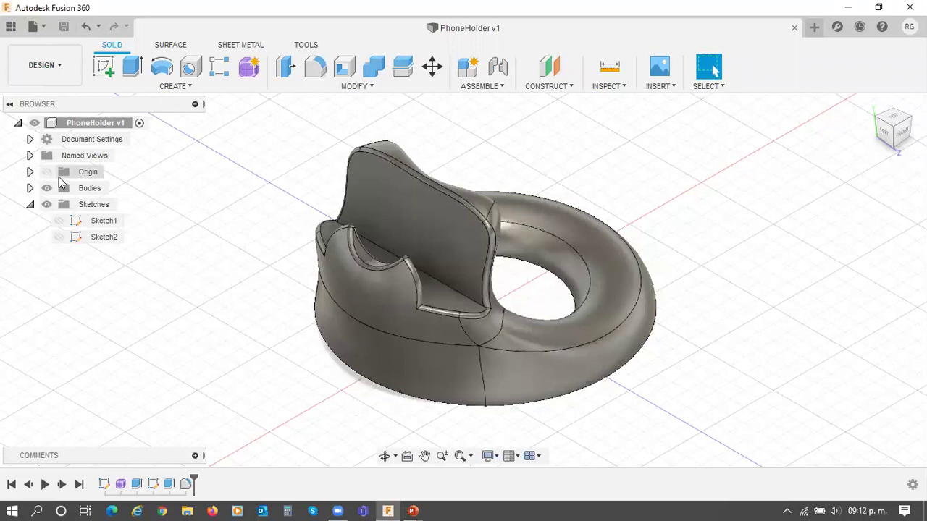
Step: Check the slideshow, then open the Fusion Workshop project in the web browser
{"action": "key", "text": "alt+Tab"}
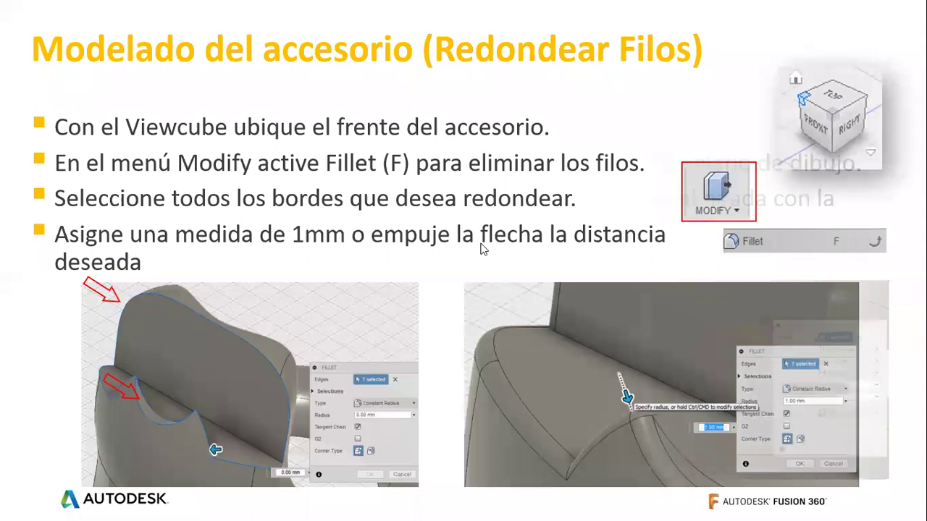
{"action": "left_click", "coordinate": [483, 247]}
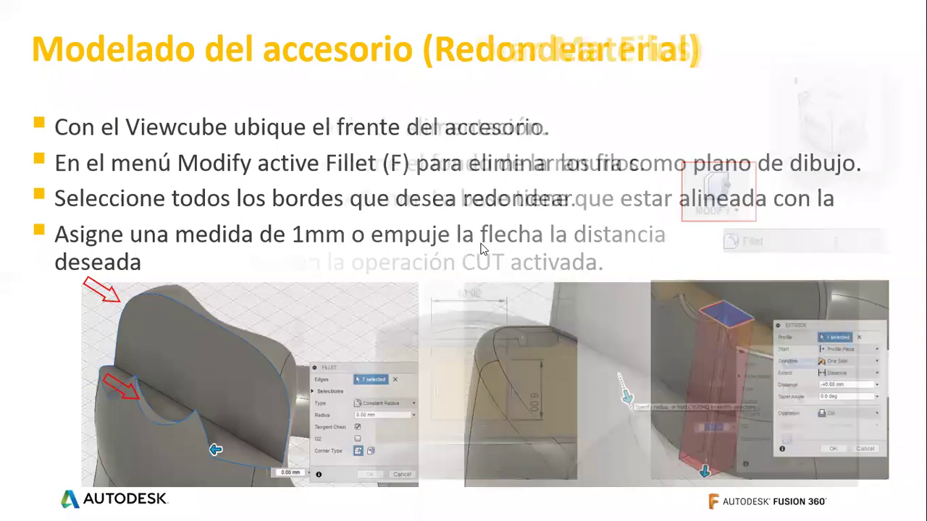
{"action": "key", "text": "alt+Tab"}
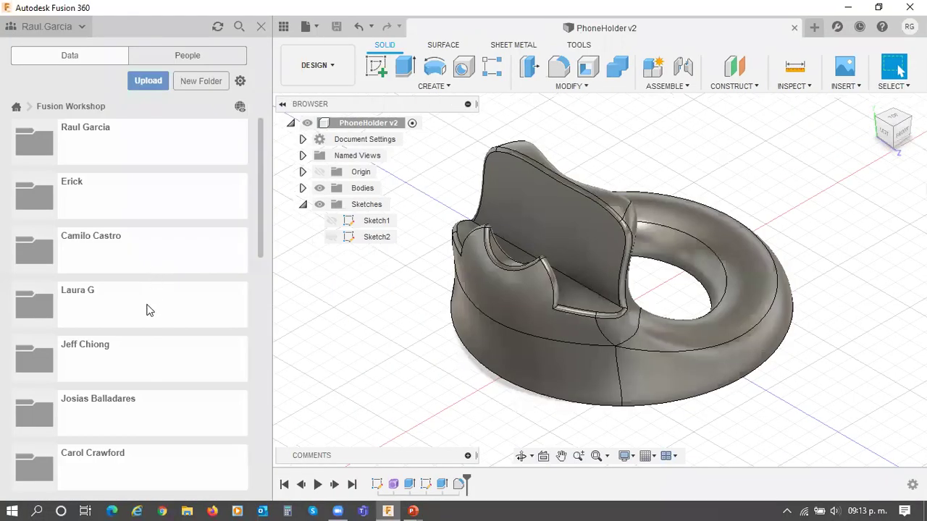
{"action": "scroll", "coordinate": [149, 310], "scroll_direction": "down", "scroll_amount": 10}
{"action": "scroll", "coordinate": [149, 313], "scroll_direction": "down", "scroll_amount": 5}
{"action": "scroll", "coordinate": [149, 312], "scroll_direction": "up", "scroll_amount": 15}
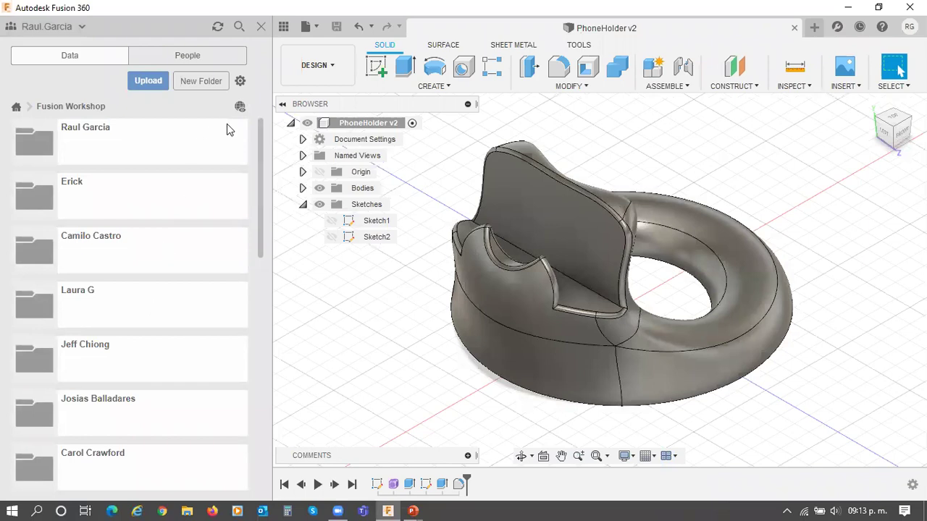
{"action": "left_click", "coordinate": [239, 105]}
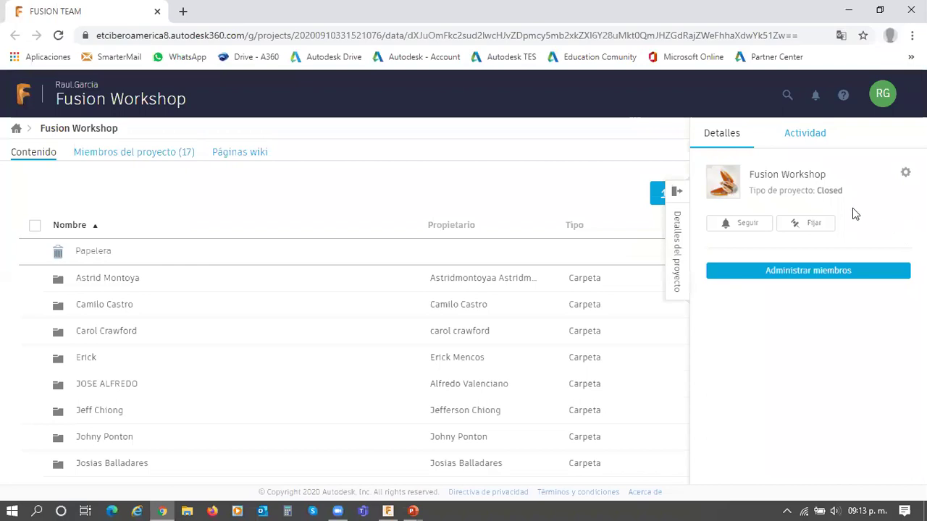
Step: Open the Actividad feed and scroll through the members' recent PhoneHolder updates
{"action": "left_click", "coordinate": [809, 141]}
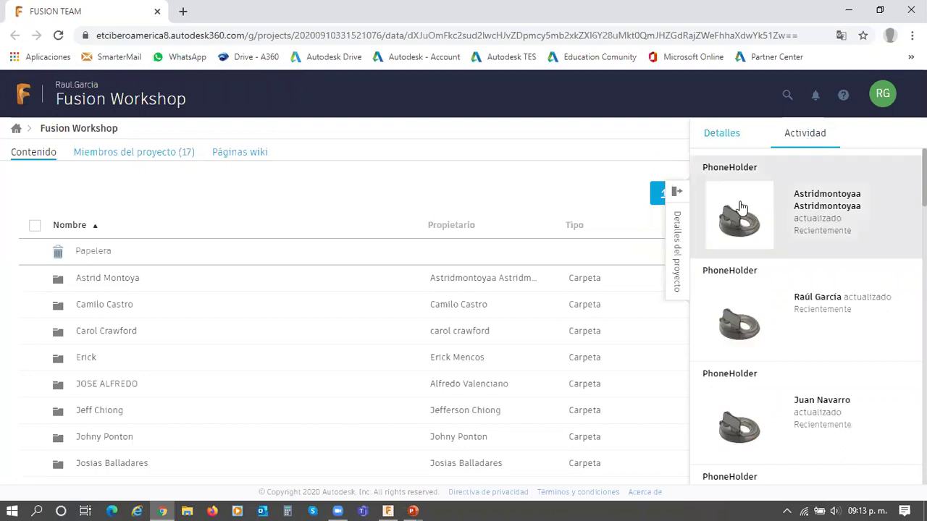
{"action": "scroll", "coordinate": [737, 238], "scroll_direction": "down", "scroll_amount": 1}
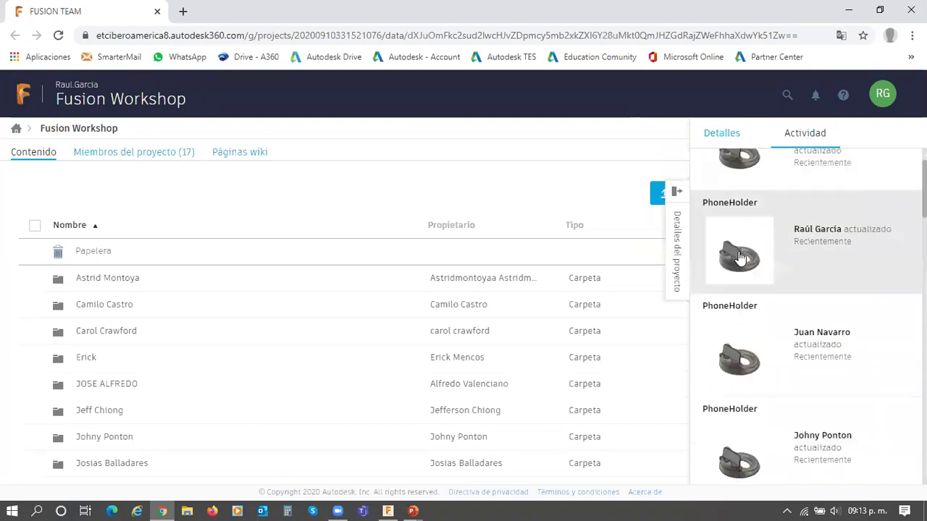
{"action": "scroll", "coordinate": [719, 367], "scroll_direction": "down", "scroll_amount": 2}
{"action": "scroll", "coordinate": [720, 367], "scroll_direction": "down", "scroll_amount": 3}
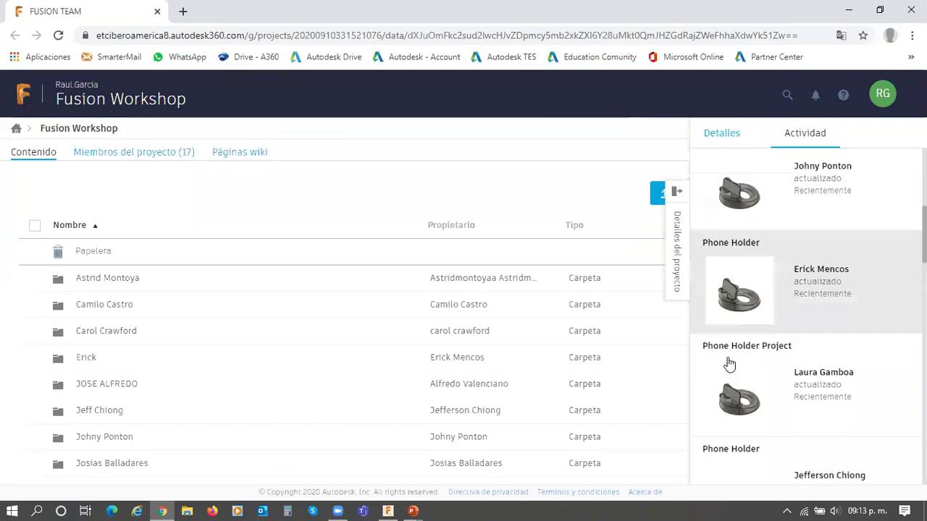
{"action": "scroll", "coordinate": [729, 360], "scroll_direction": "down", "scroll_amount": 2}
{"action": "scroll", "coordinate": [729, 359], "scroll_direction": "up", "scroll_amount": 1}
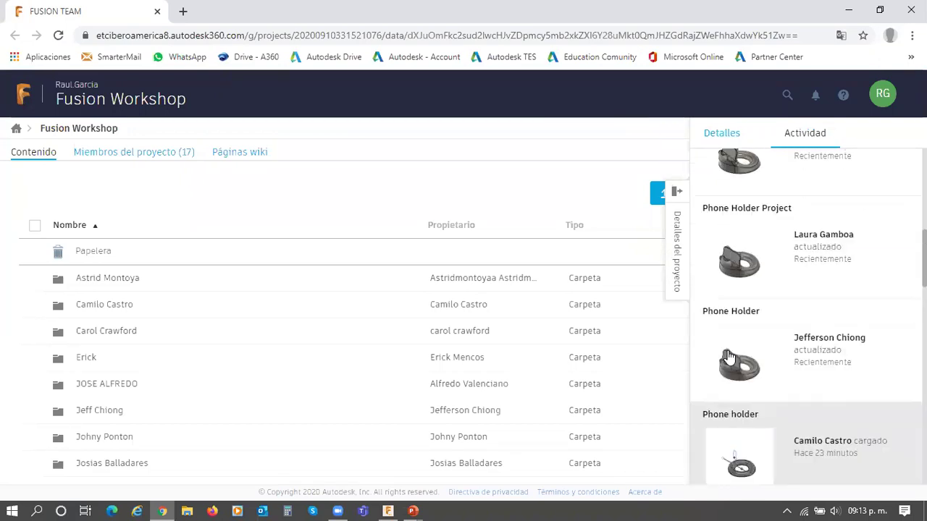
{"action": "scroll", "coordinate": [729, 357], "scroll_direction": "up", "scroll_amount": 1}
{"action": "scroll", "coordinate": [729, 355], "scroll_direction": "down", "scroll_amount": 2}
{"action": "scroll", "coordinate": [728, 353], "scroll_direction": "down", "scroll_amount": 1}
{"action": "scroll", "coordinate": [729, 349], "scroll_direction": "down", "scroll_amount": 1}
{"action": "scroll", "coordinate": [729, 344], "scroll_direction": "down", "scroll_amount": 4}
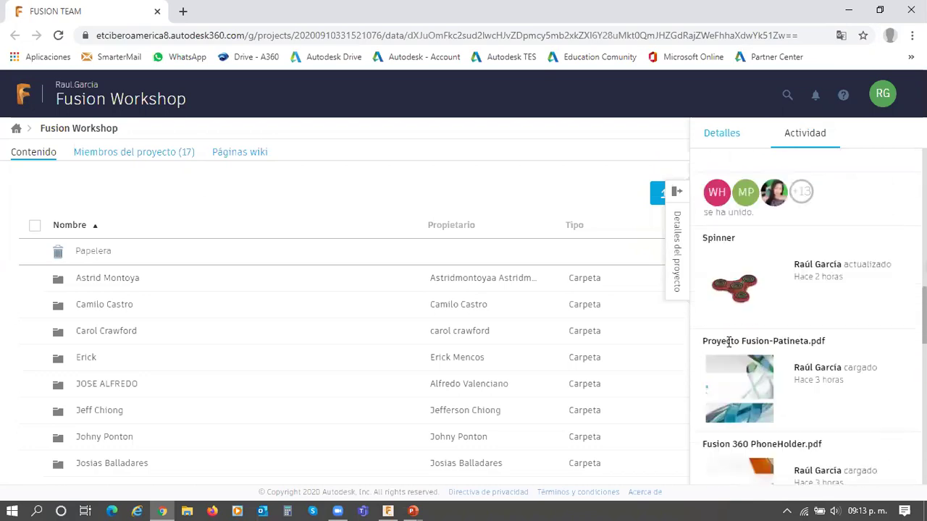
{"action": "scroll", "coordinate": [729, 342], "scroll_direction": "up", "scroll_amount": 4}
{"action": "scroll", "coordinate": [729, 348], "scroll_direction": "up", "scroll_amount": 6}
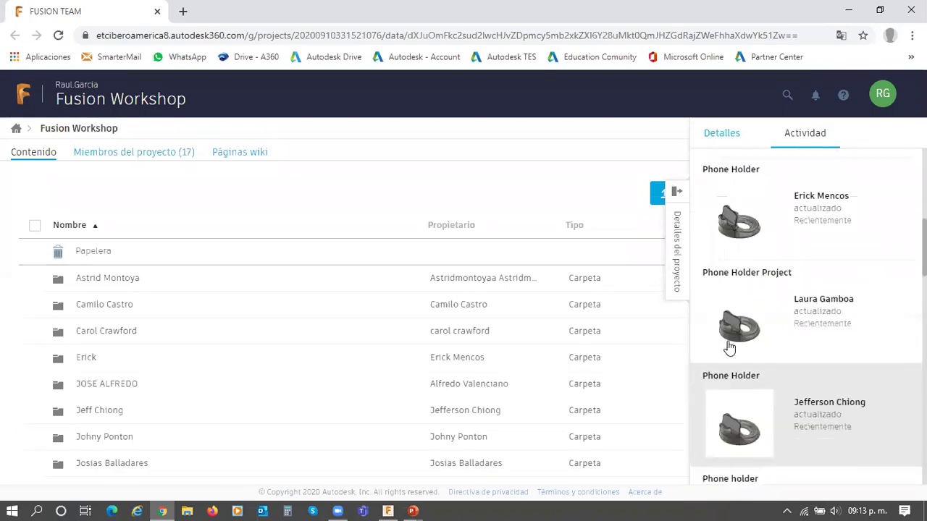
{"action": "scroll", "coordinate": [729, 346], "scroll_direction": "down", "scroll_amount": 4}
{"action": "scroll", "coordinate": [729, 346], "scroll_direction": "down", "scroll_amount": 3}
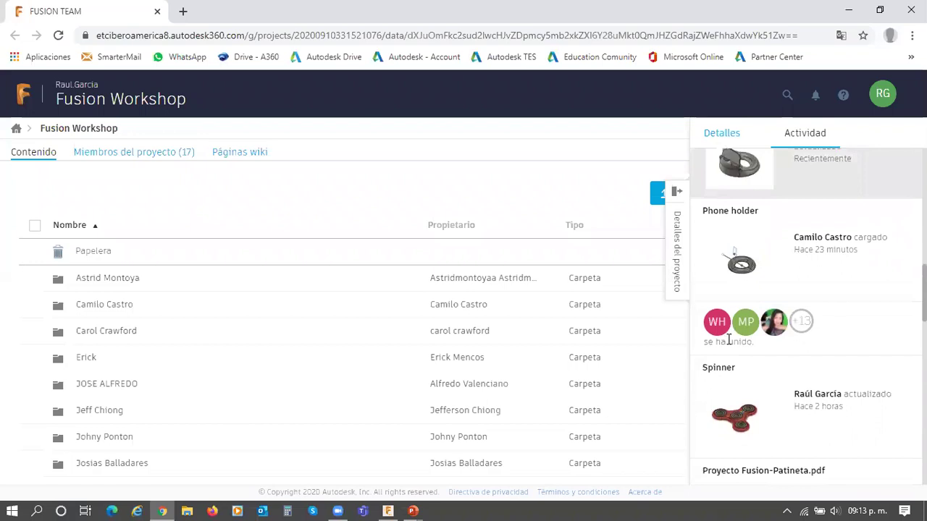
{"action": "scroll", "coordinate": [732, 322], "scroll_direction": "up", "scroll_amount": 1}
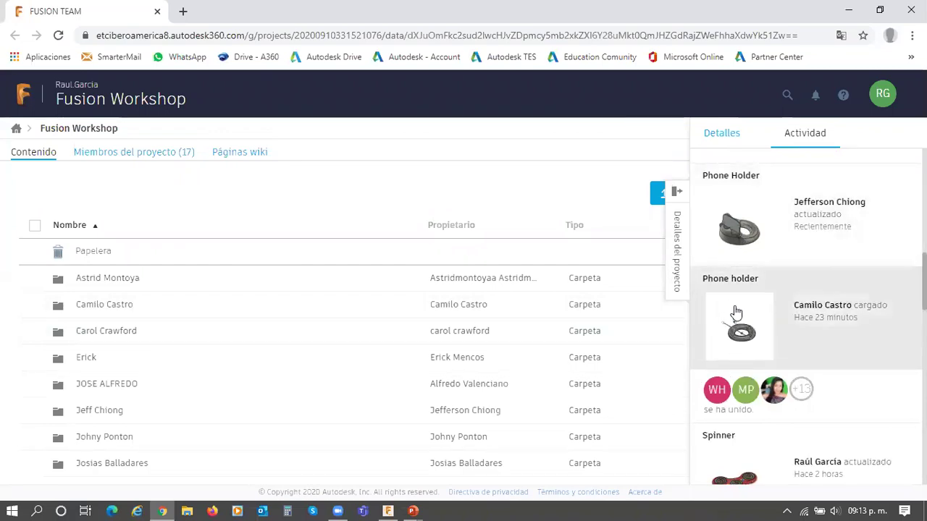
{"action": "scroll", "coordinate": [744, 319], "scroll_direction": "up", "scroll_amount": 10}
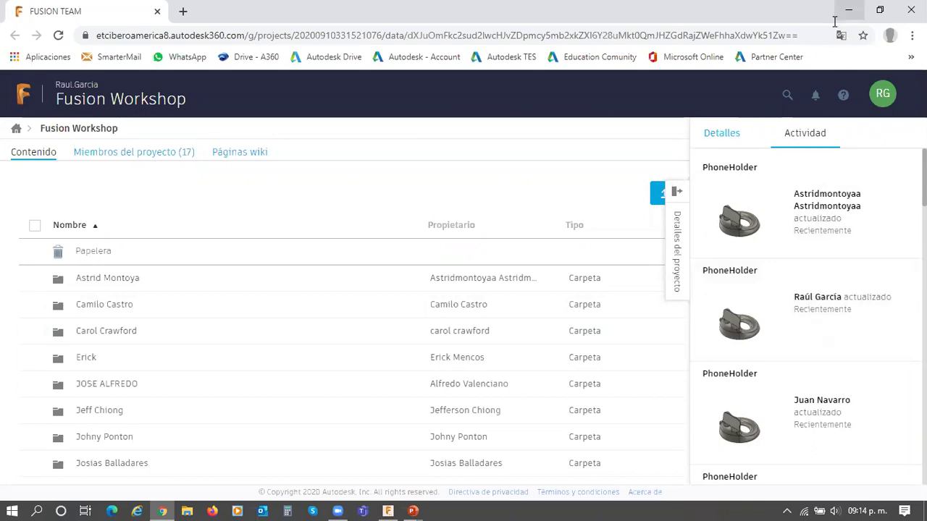
{"action": "left_click", "coordinate": [391, 506]}
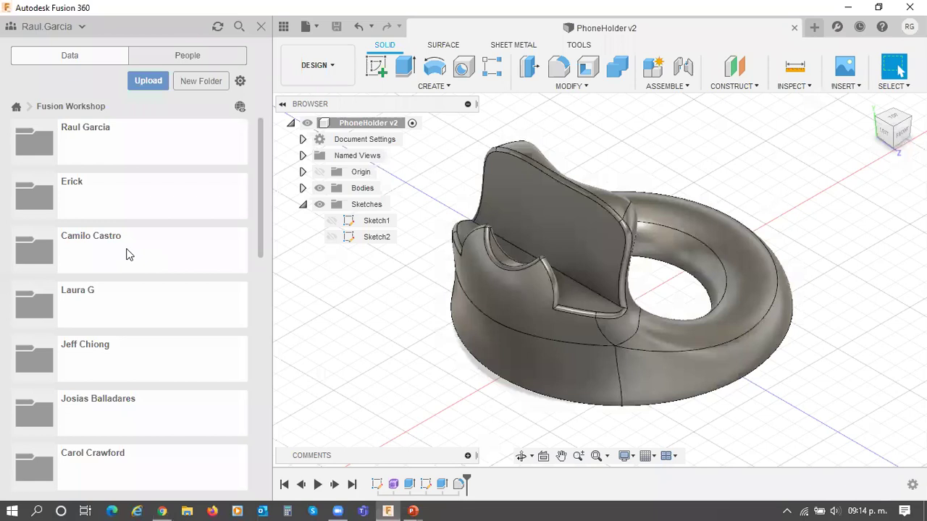
Step: Open the team member's folder and its Phone holder design
{"action": "left_click", "coordinate": [124, 252]}
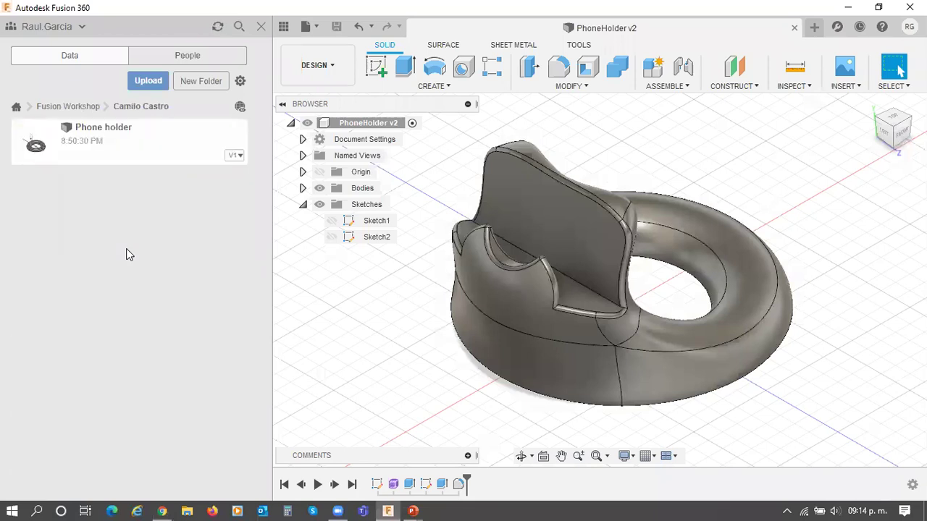
{"action": "double_click", "coordinate": [113, 142]}
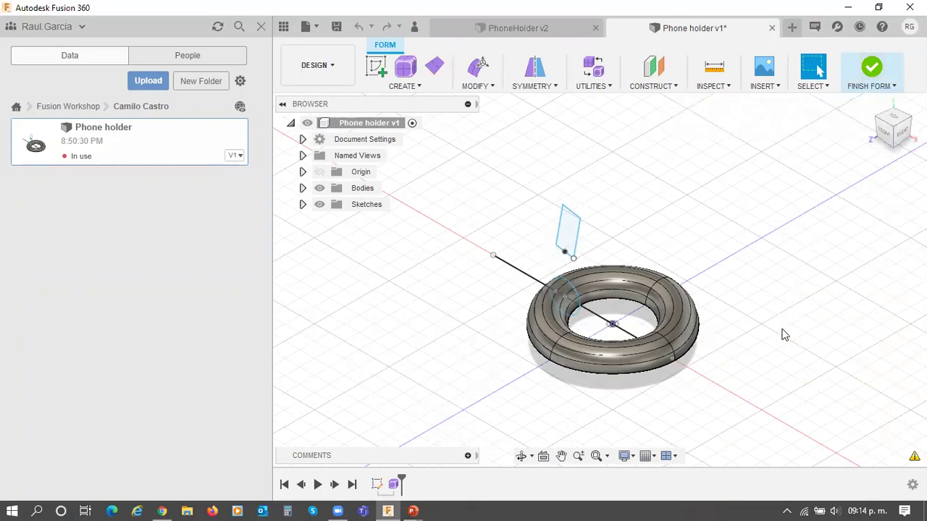
{"action": "key", "text": "F4"}
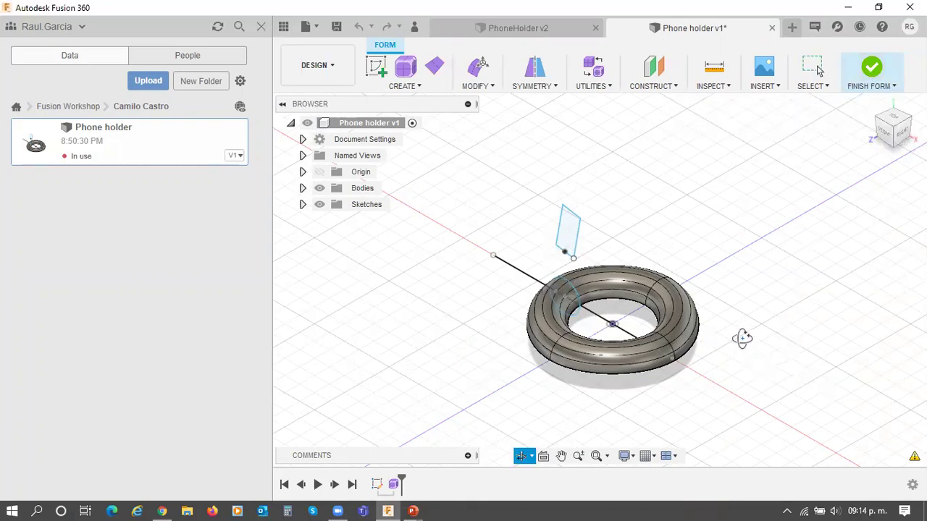
{"action": "left_click_drag", "start_coordinate": [746, 310], "coordinate": [894, 120]}
{"action": "left_click", "coordinate": [895, 127]}
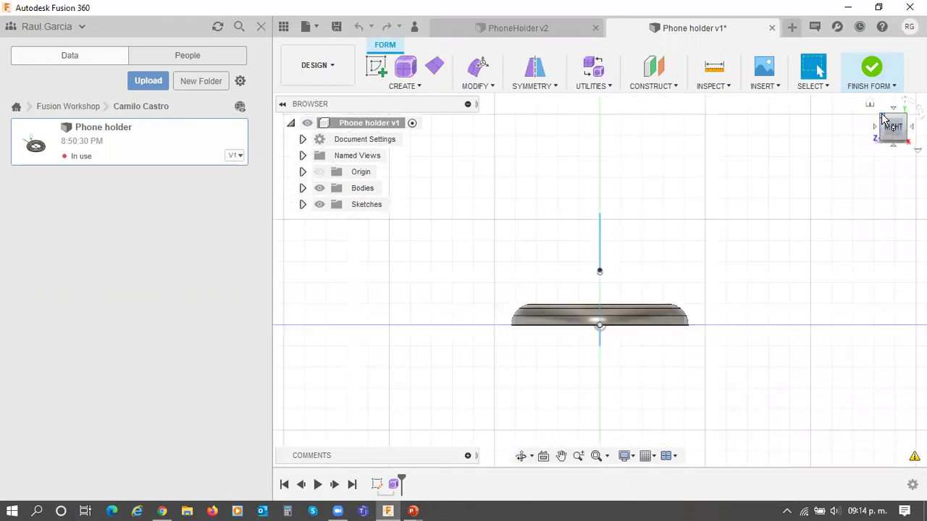
{"action": "left_click", "coordinate": [884, 118]}
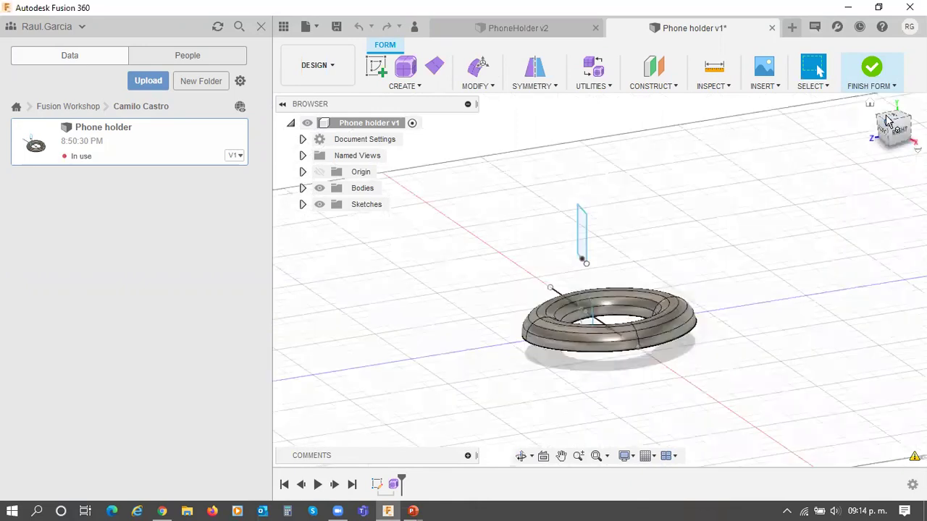
{"action": "left_click", "coordinate": [895, 122]}
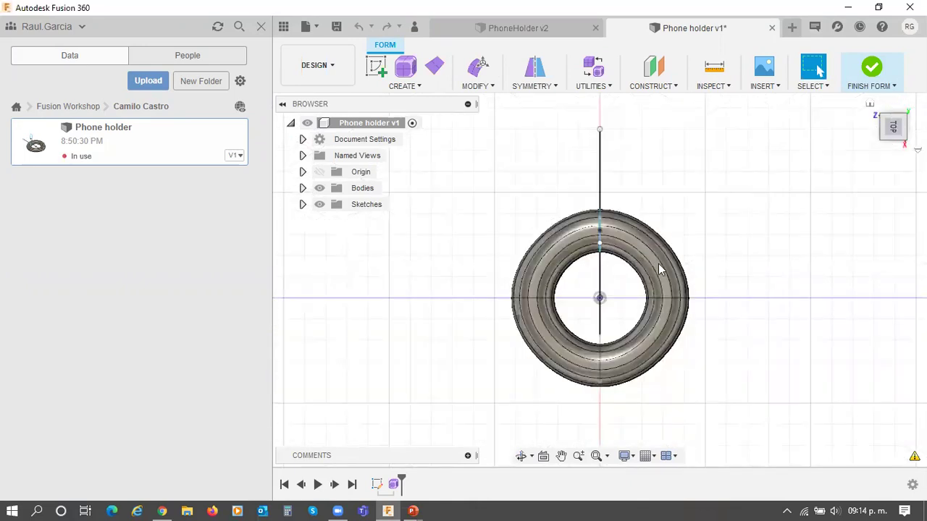
{"action": "scroll", "coordinate": [588, 313], "scroll_direction": "up", "scroll_amount": 3}
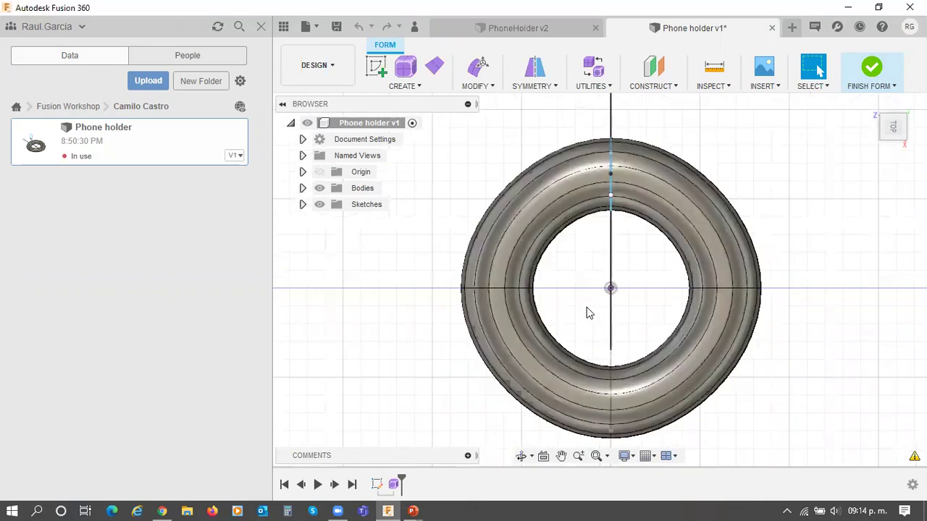
{"action": "scroll", "coordinate": [588, 313], "scroll_direction": "up", "scroll_amount": 1}
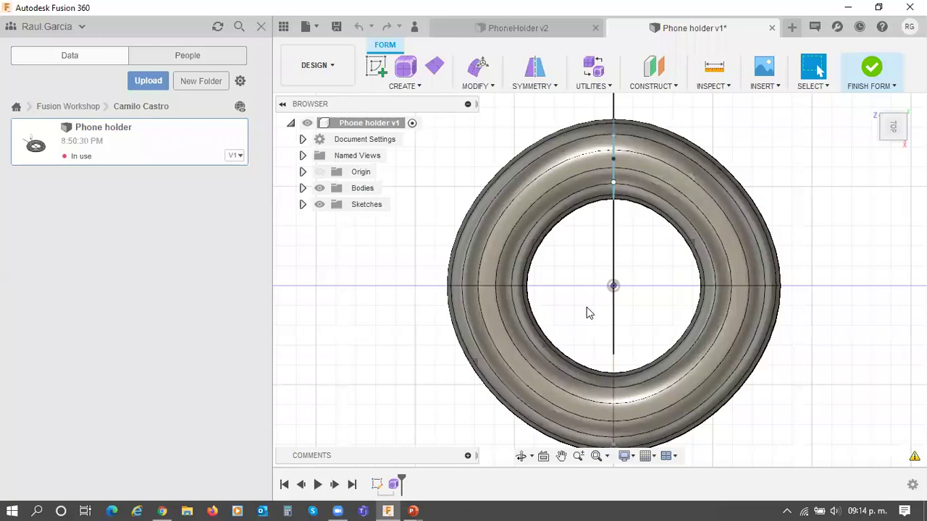
{"action": "scroll", "coordinate": [682, 224], "scroll_direction": "down", "scroll_amount": 3}
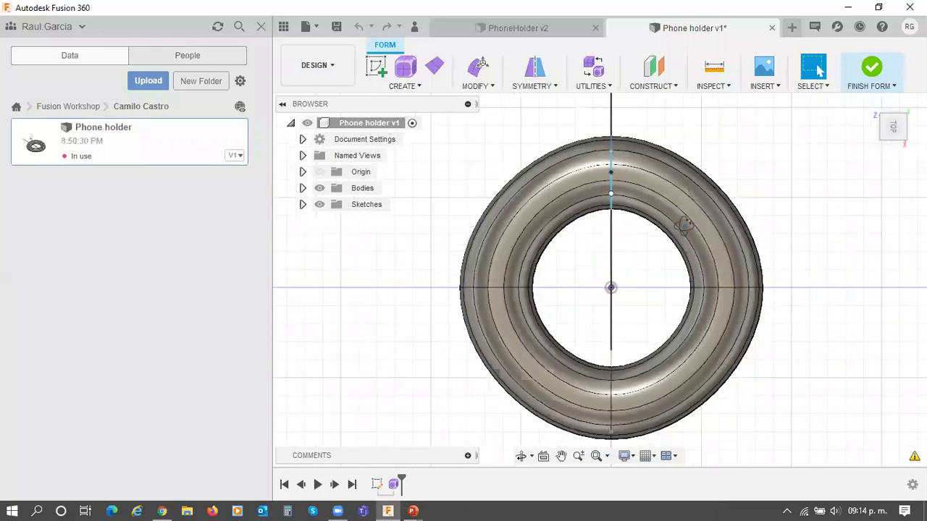
{"action": "middle_click_drag", "start_coordinate": [758, 291], "coordinate": [714, 275], "text": "shift"}
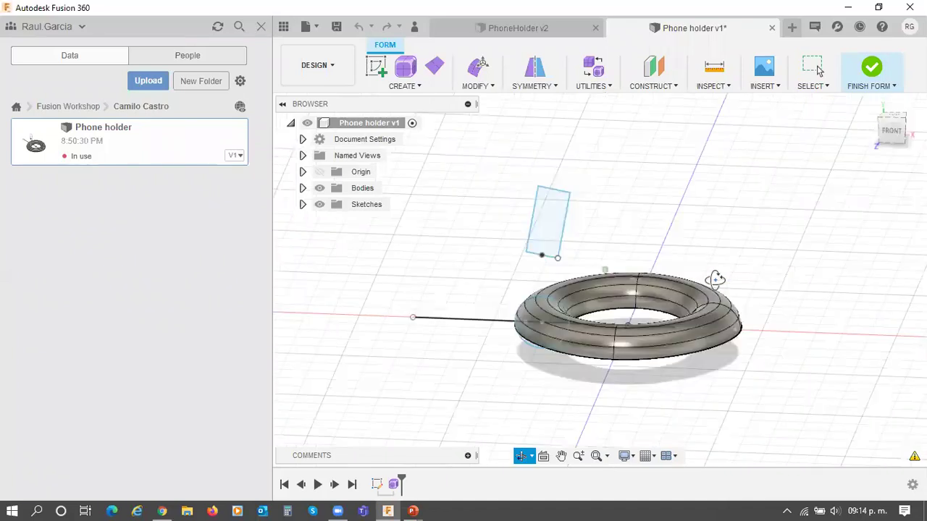
{"action": "middle_click_drag", "start_coordinate": [683, 249], "coordinate": [674, 327], "text": "shift"}
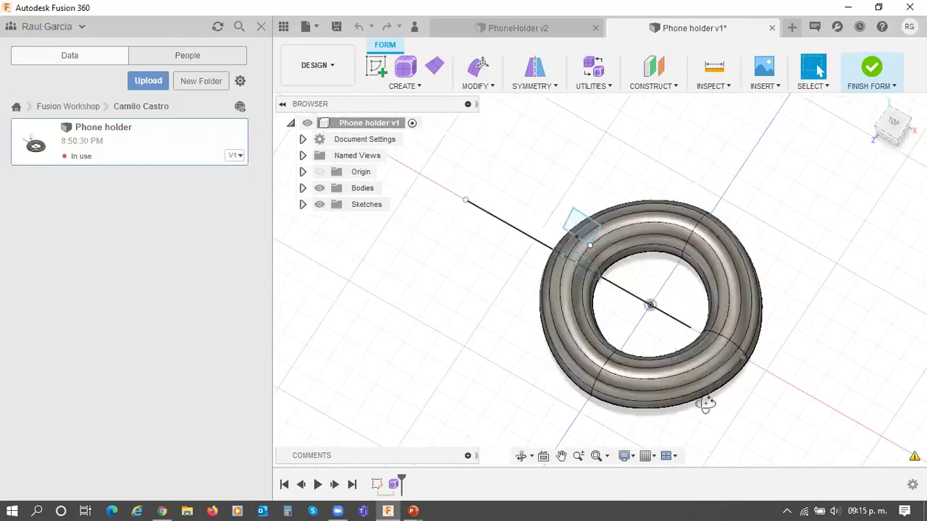
{"action": "middle_click_drag", "start_coordinate": [703, 413], "coordinate": [695, 288], "text": "shift"}
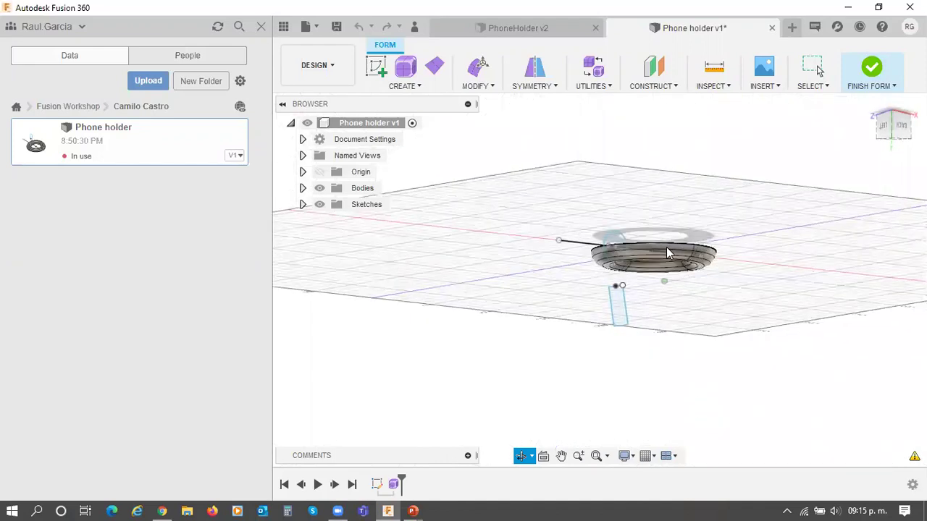
{"action": "middle_click_drag", "start_coordinate": [658, 230], "coordinate": [657, 241], "text": "shift"}
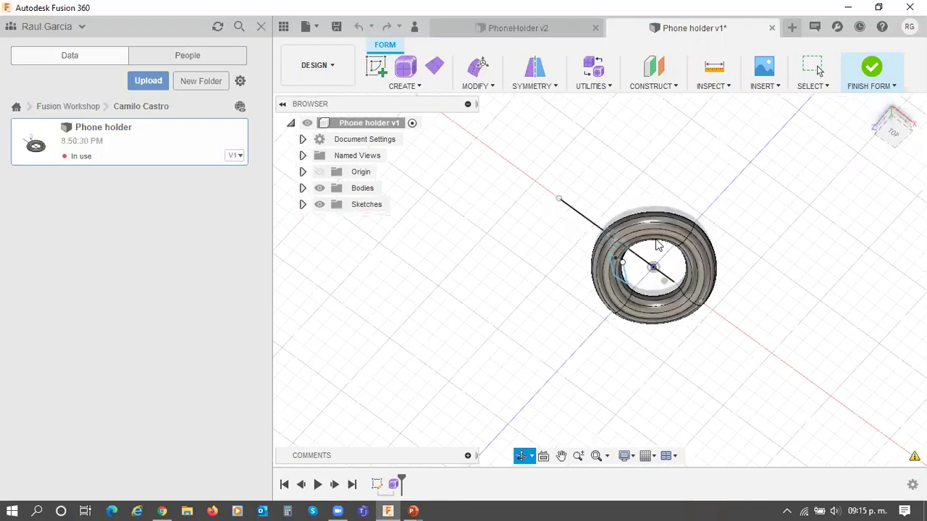
{"action": "middle_click_drag", "start_coordinate": [606, 340], "coordinate": [627, 314], "text": "shift"}
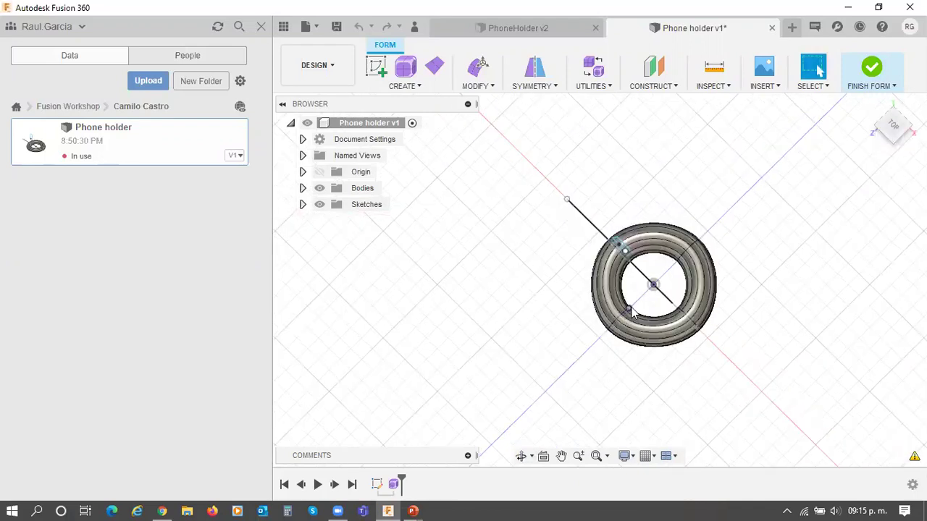
{"action": "left_click", "coordinate": [891, 115]}
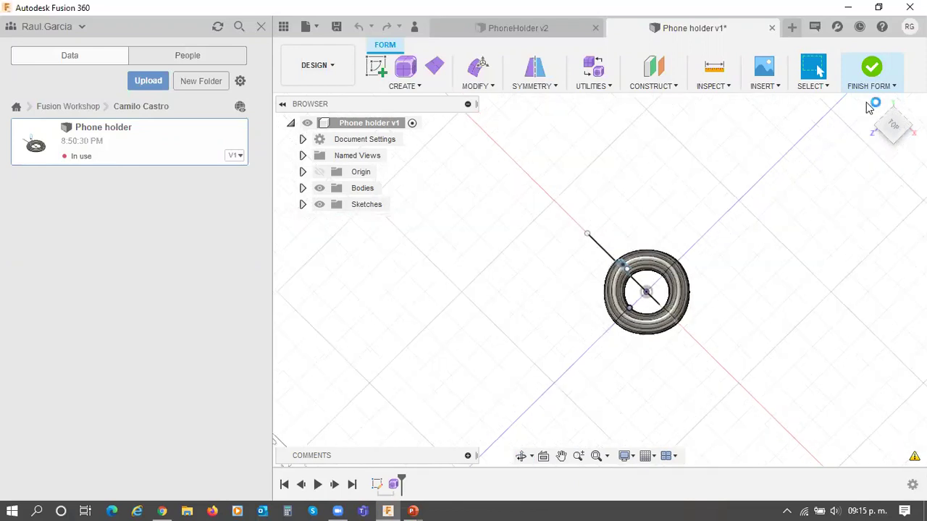
{"action": "left_click", "coordinate": [872, 103]}
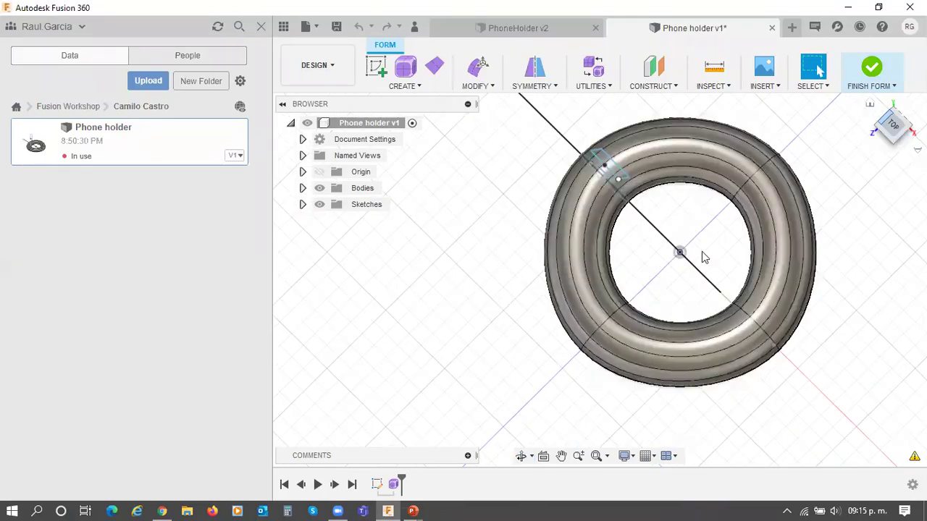
{"action": "left_click", "coordinate": [898, 116]}
{"action": "middle_click_drag", "start_coordinate": [698, 176], "coordinate": [514, 255], "text": "shift"}
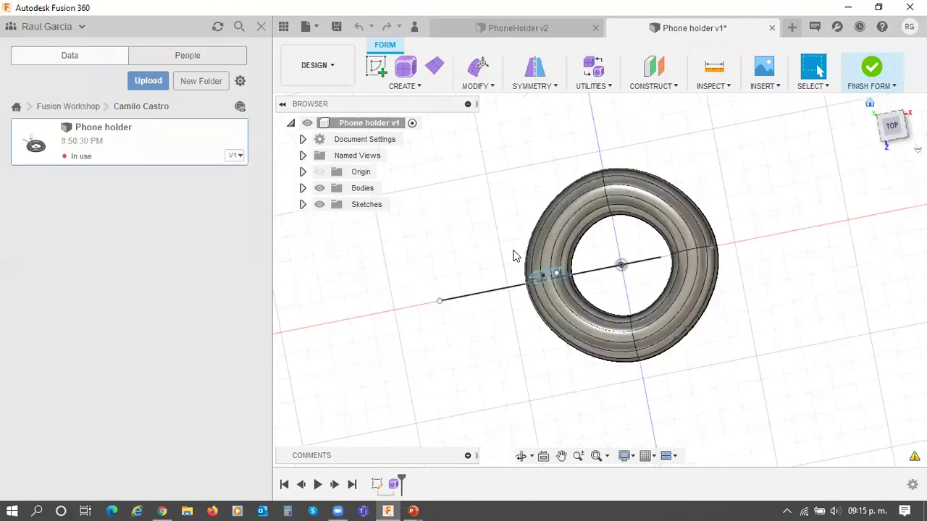
Step: Select the left-half faces of the torus, tilt to an oblique view, and call up editing options
{"action": "left_click", "coordinate": [510, 250]}
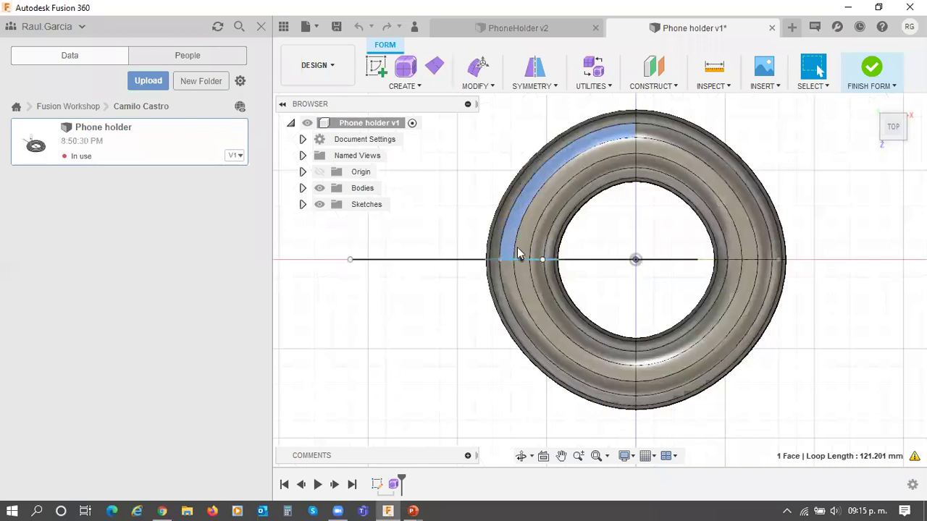
{"action": "left_click", "coordinate": [534, 253], "text": "shift"}
{"action": "left_click", "coordinate": [537, 254], "text": "shift"}
{"action": "left_click", "coordinate": [540, 269], "text": "shift"}
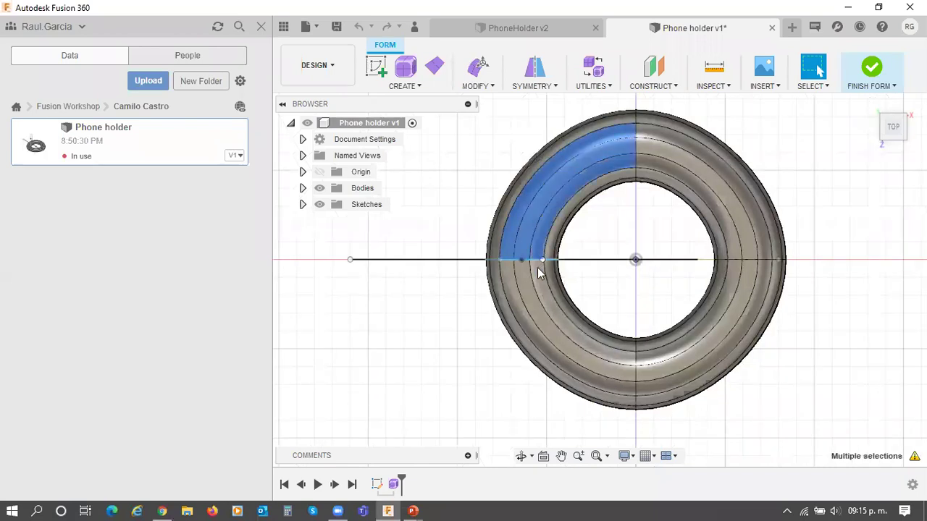
{"action": "left_click", "coordinate": [524, 271], "text": "shift"}
{"action": "left_click", "coordinate": [515, 271], "text": "shift"}
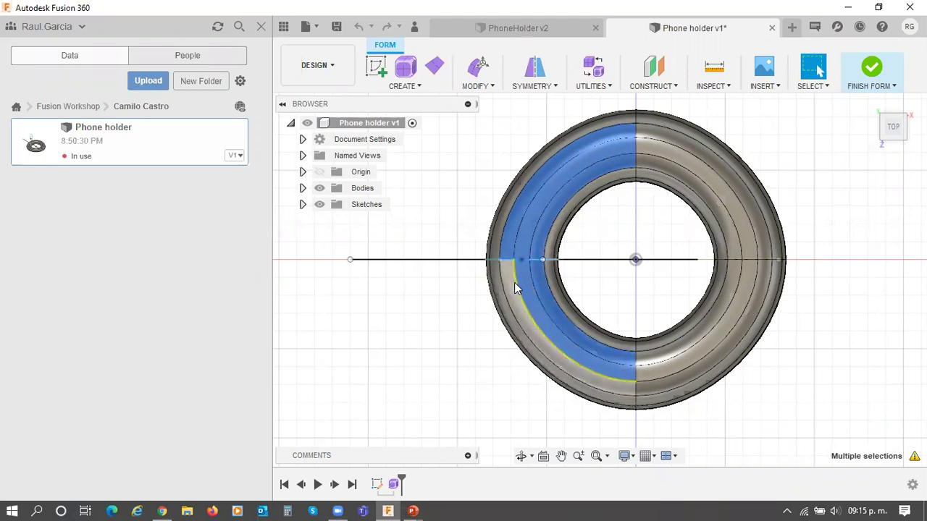
{"action": "left_click", "coordinate": [512, 293], "text": "shift"}
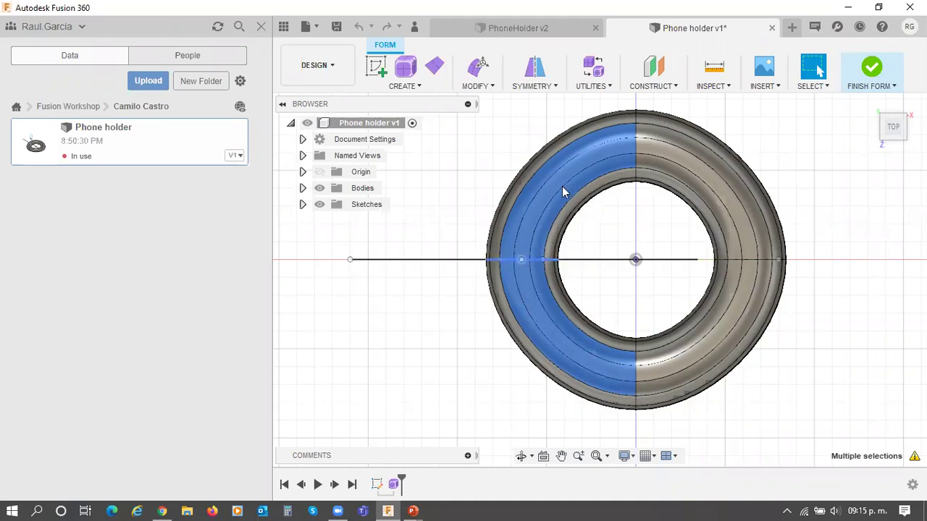
{"action": "mouse_move", "coordinate": [885, 120]}
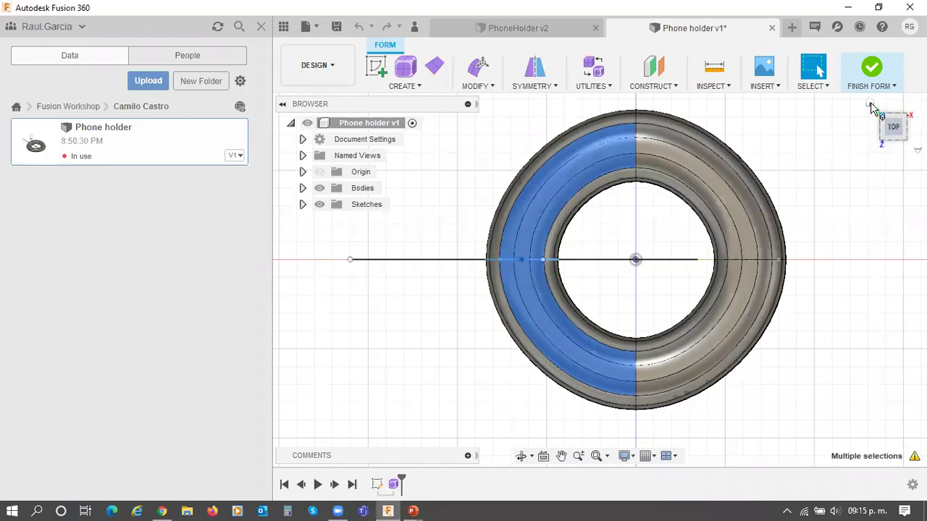
{"action": "left_click", "coordinate": [870, 102]}
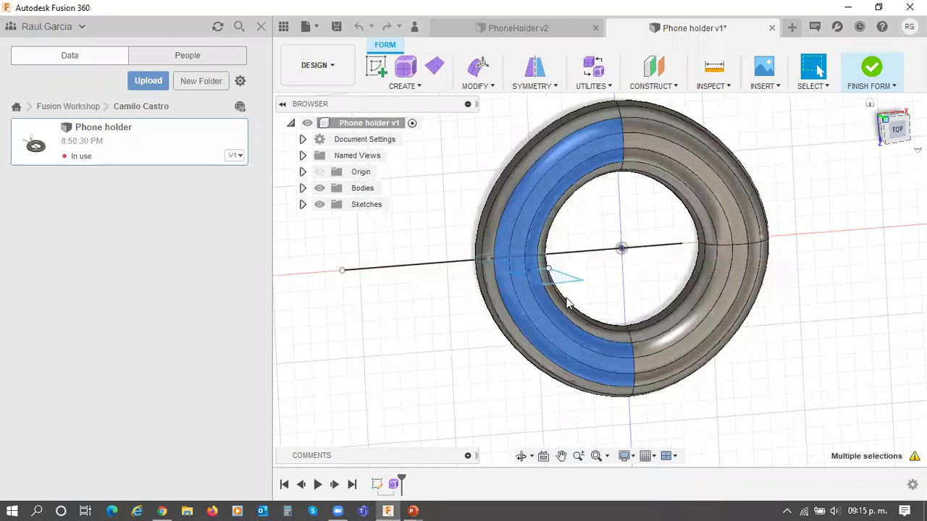
{"action": "right_click_drag", "start_coordinate": [583, 299], "coordinate": [651, 285]}
{"action": "left_click", "coordinate": [650, 285]}
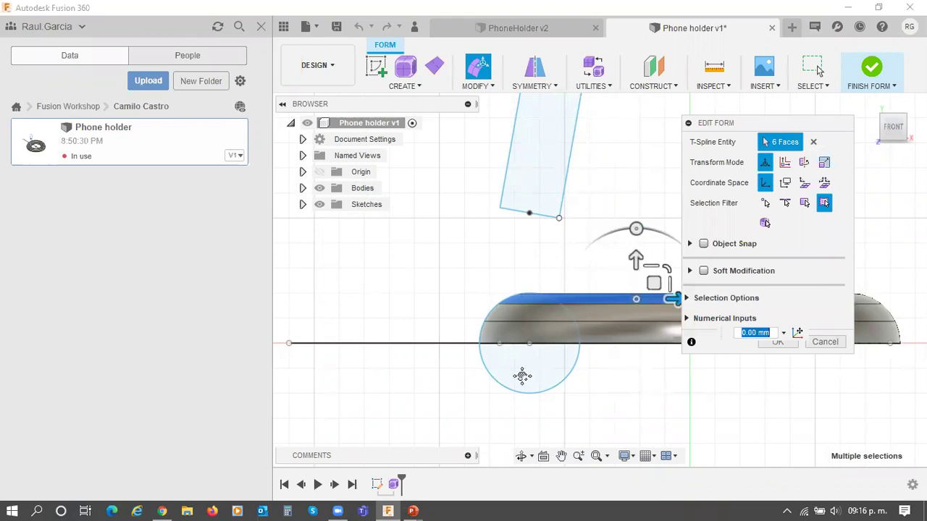
{"action": "scroll", "coordinate": [522, 375], "scroll_direction": "up", "scroll_amount": 1}
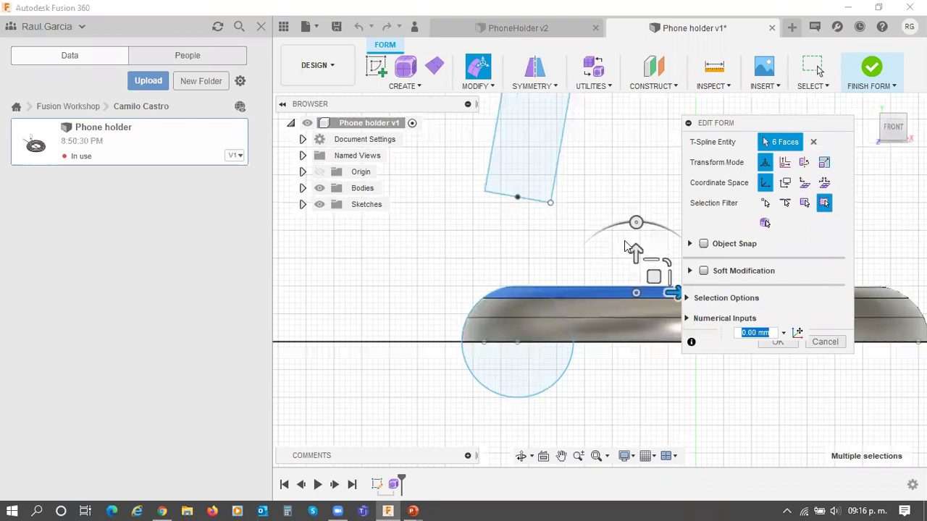
{"action": "middle_click_drag", "start_coordinate": [632, 253], "coordinate": [627, 299]}
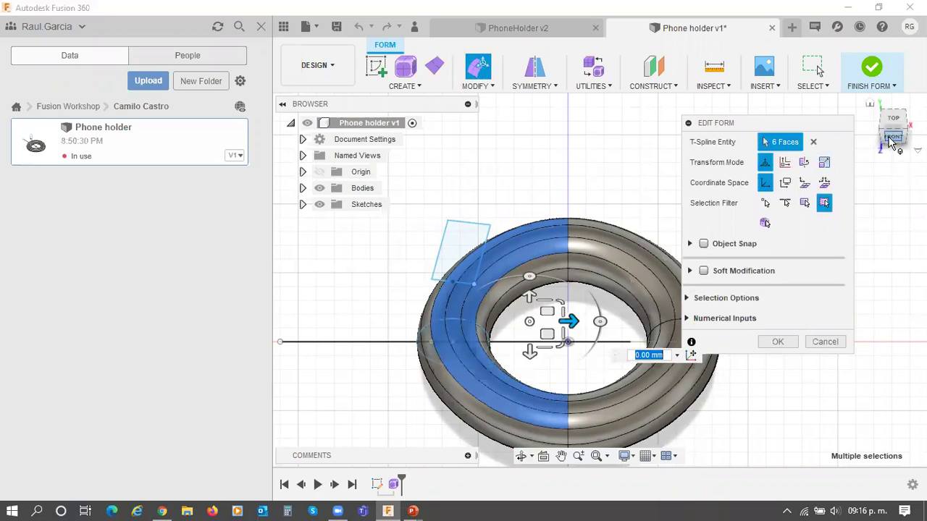
{"action": "left_click", "coordinate": [892, 139]}
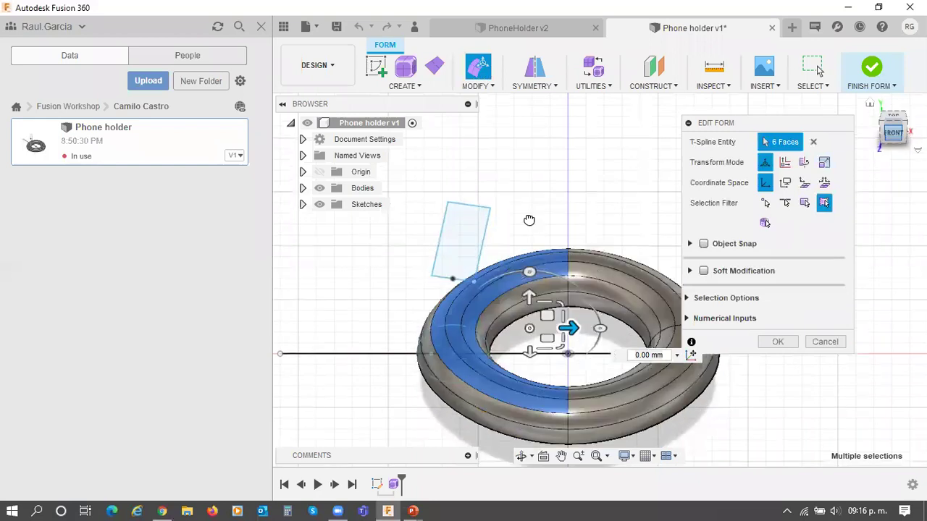
{"action": "left_click_drag", "start_coordinate": [529, 289], "coordinate": [530, 216]}
{"action": "left_click", "coordinate": [895, 126]}
{"action": "left_click", "coordinate": [896, 120]}
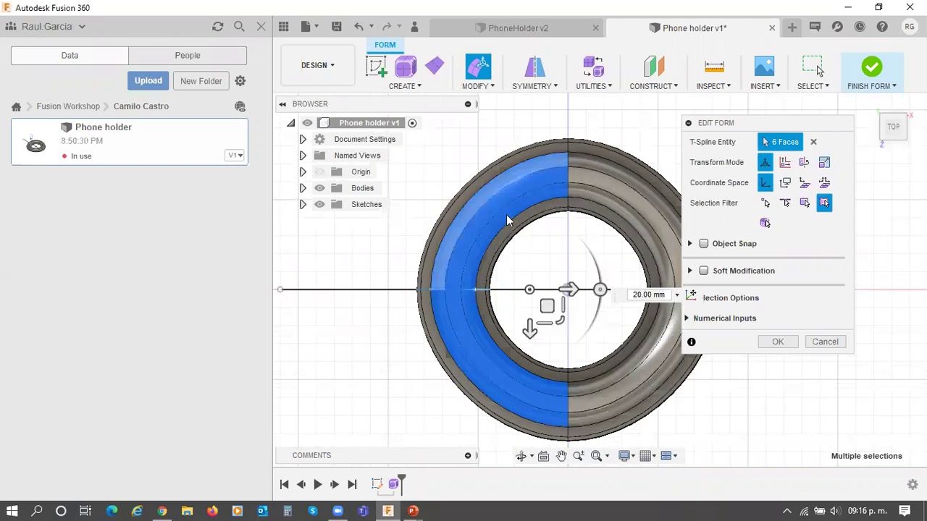
{"action": "left_click", "coordinate": [823, 342]}
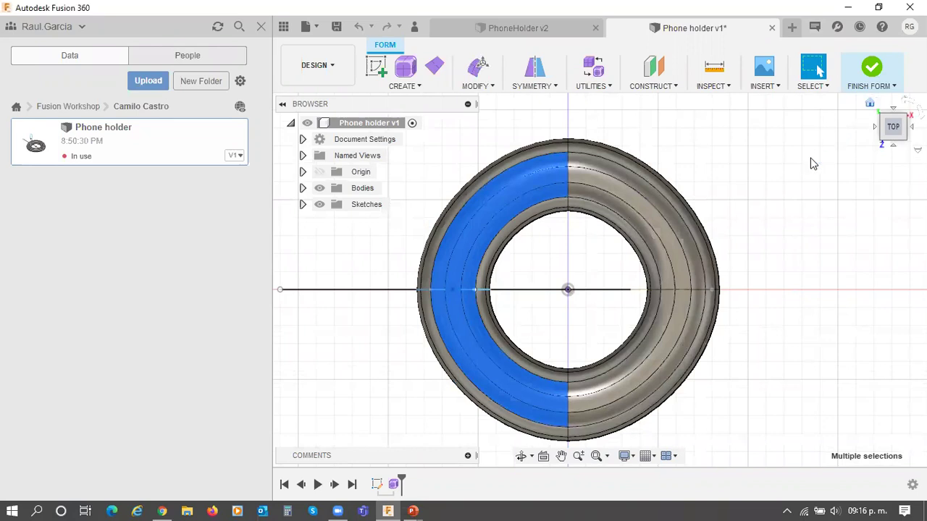
{"action": "scroll", "coordinate": [687, 245], "scroll_direction": "down", "scroll_amount": 1}
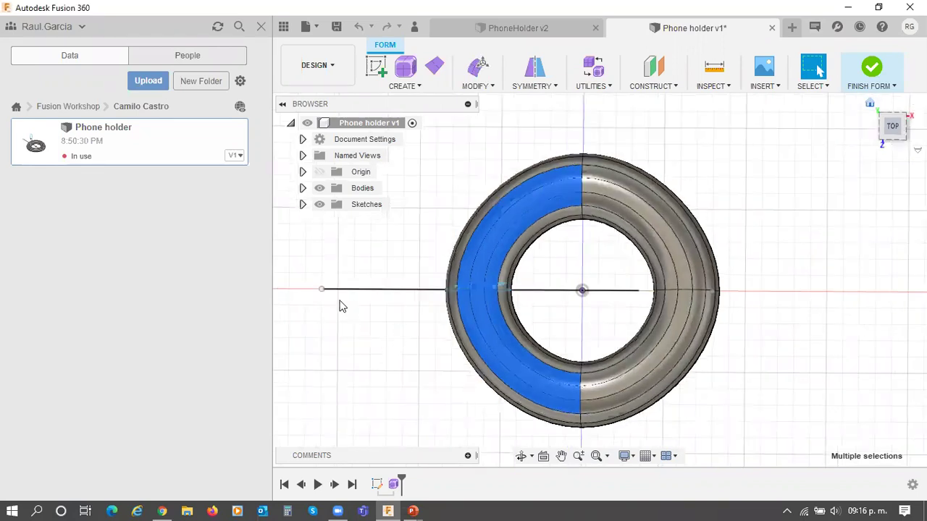
Step: Reset the torus to its home view and switch to the Fusion Team browser window
{"action": "key", "text": "F6"}
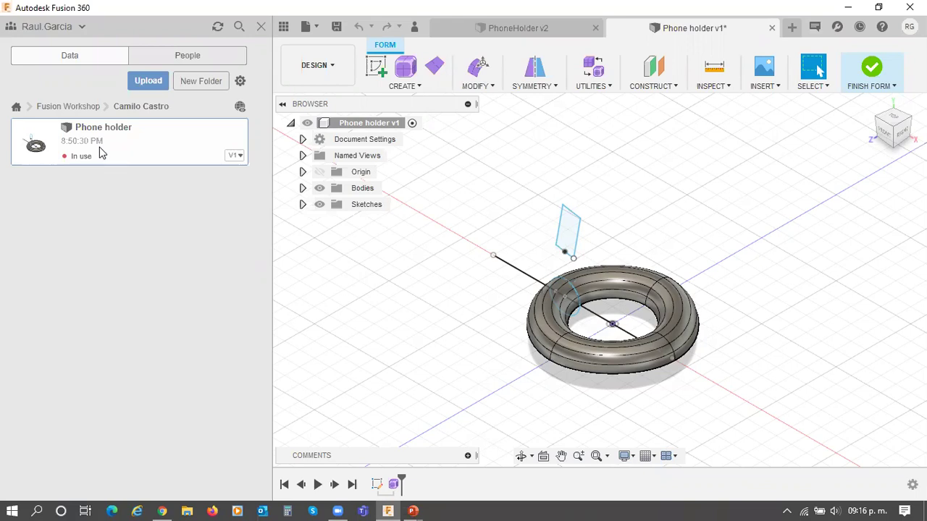
{"action": "left_click", "coordinate": [162, 509]}
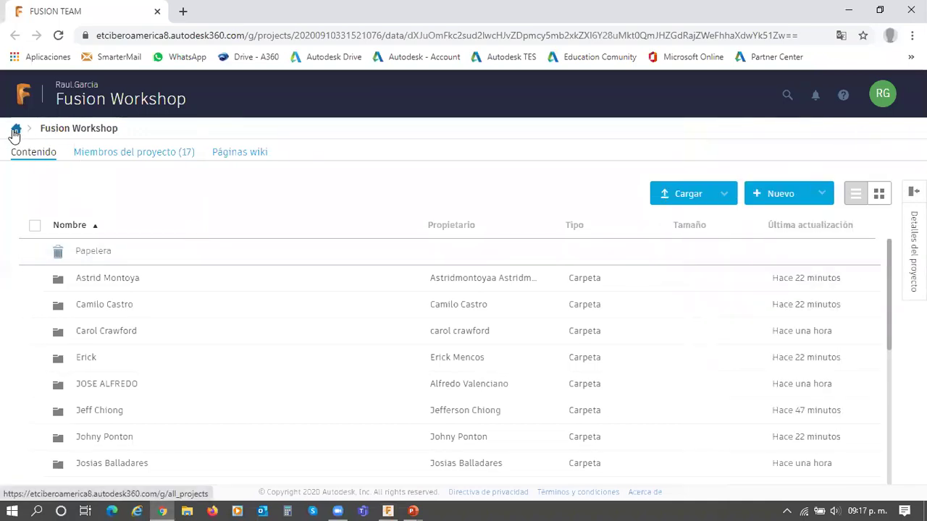
Step: Browse to Fusion Workshop's Recursos folder, view its PDFs as thumbnails, then return to Fusion 360
{"action": "left_click", "coordinate": [14, 131]}
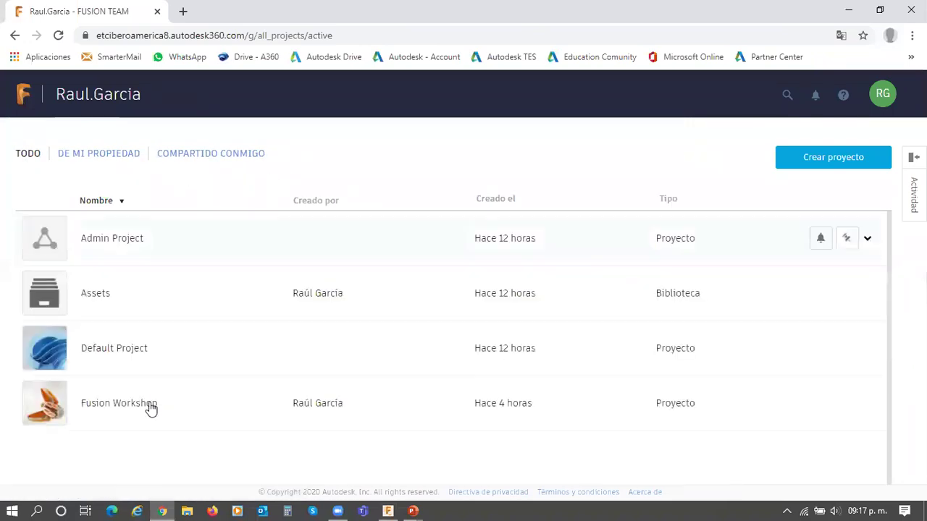
{"action": "left_click", "coordinate": [135, 415]}
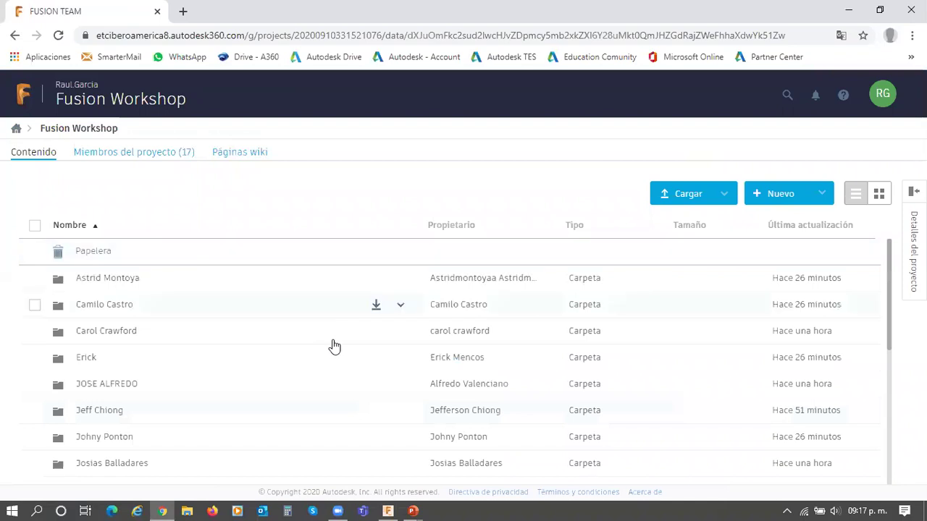
{"action": "scroll", "coordinate": [330, 346], "scroll_direction": "down", "scroll_amount": 7}
{"action": "left_click", "coordinate": [99, 272]}
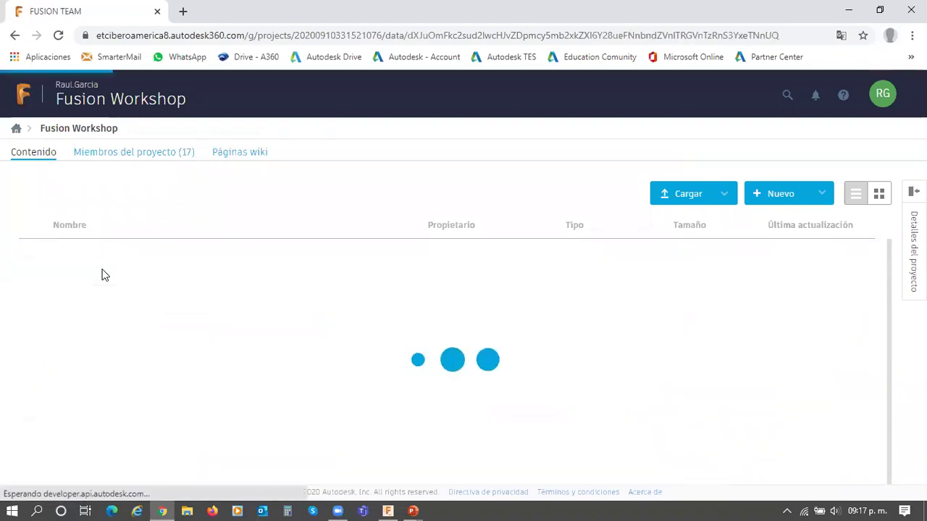
{"action": "left_click", "coordinate": [878, 194]}
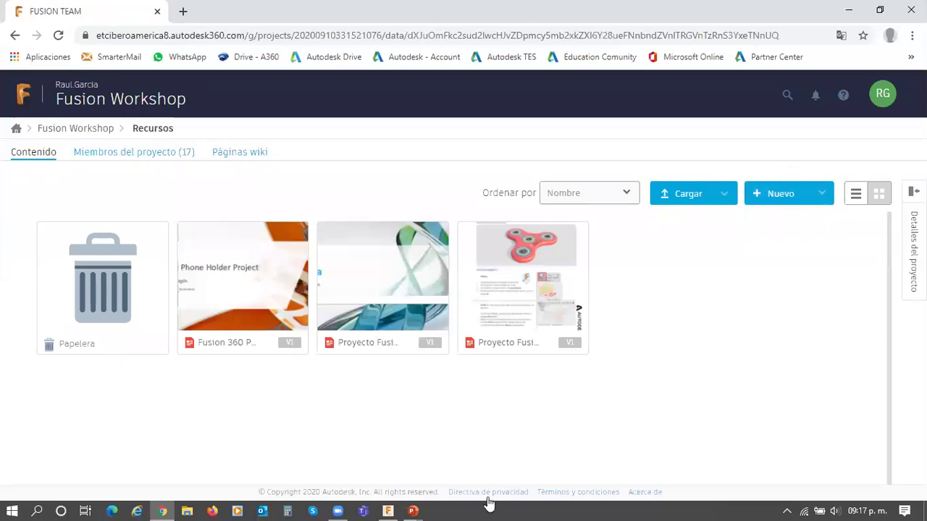
{"action": "left_click", "coordinate": [388, 511]}
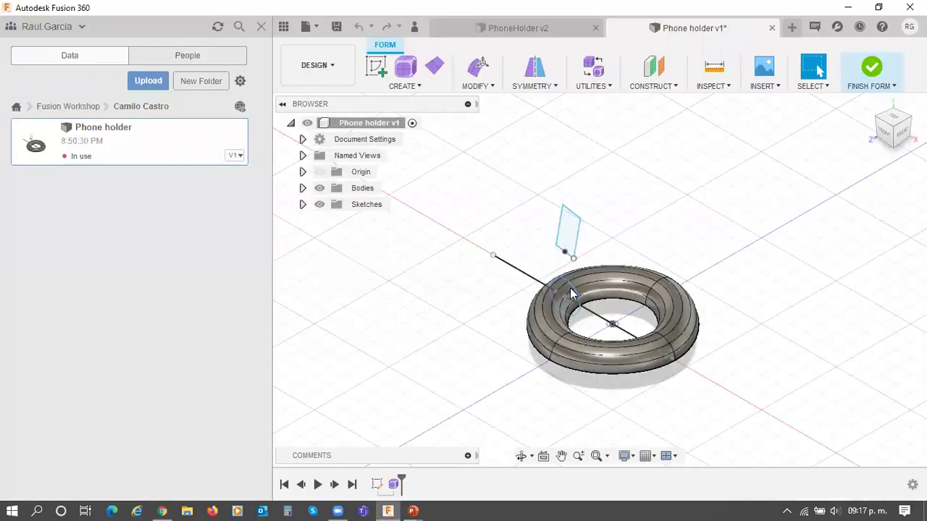
Step: Back in Fusion 360, show the Phone holder design's V1 version details
{"action": "left_click", "coordinate": [568, 299]}
{"action": "left_click", "coordinate": [238, 159]}
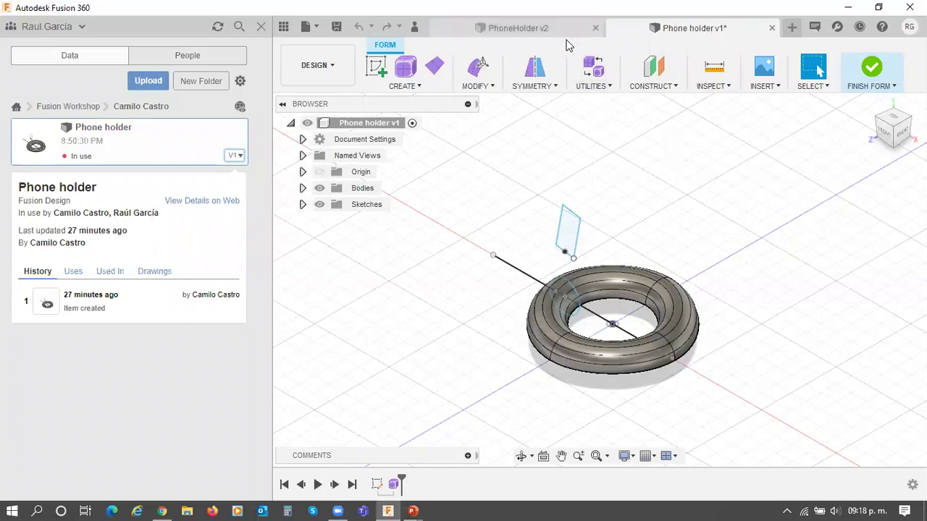
Step: Close the Phone holder v1 tab with Don't Save, keeping PhoneHolder v2 open
{"action": "left_click", "coordinate": [517, 34]}
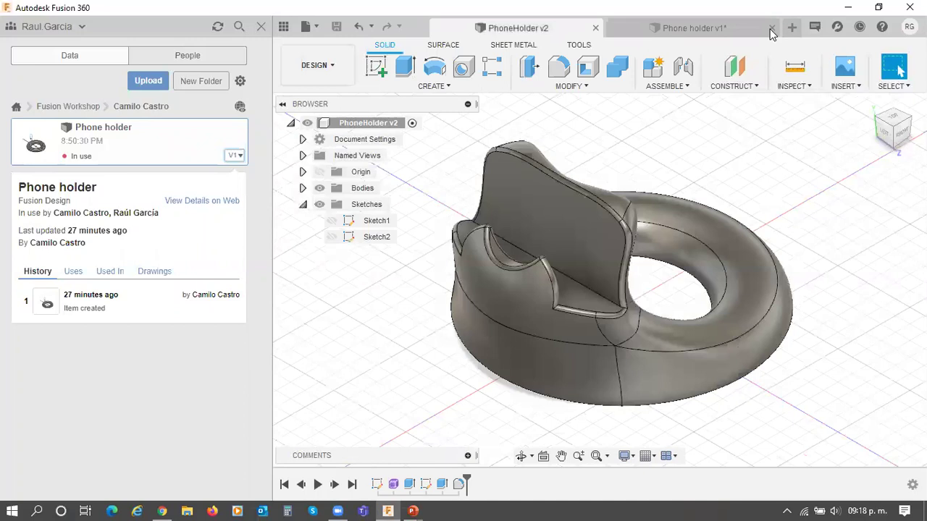
{"action": "left_click", "coordinate": [772, 34]}
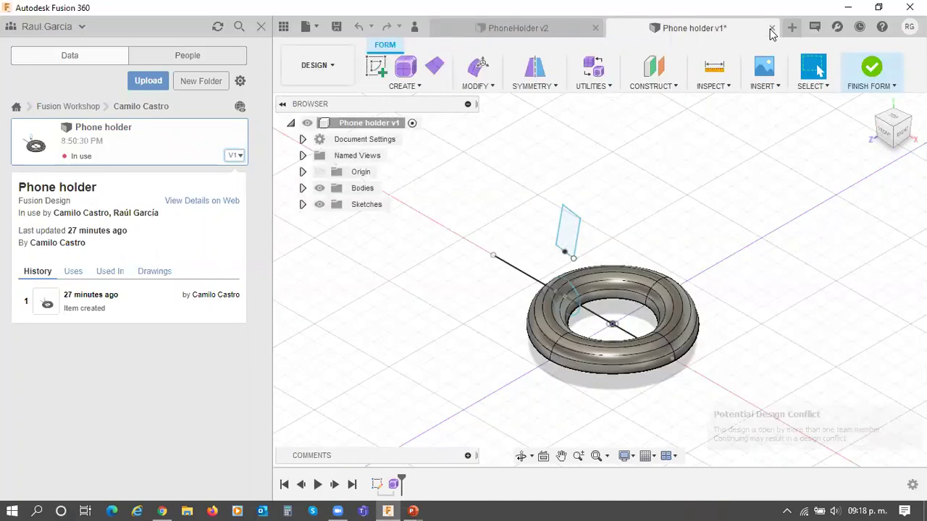
{"action": "left_click", "coordinate": [771, 29]}
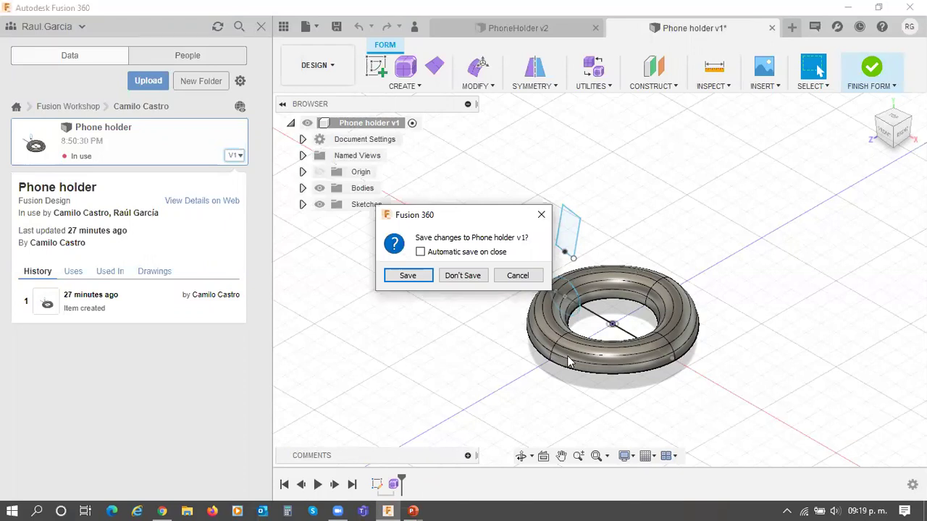
{"action": "left_click", "coordinate": [467, 277]}
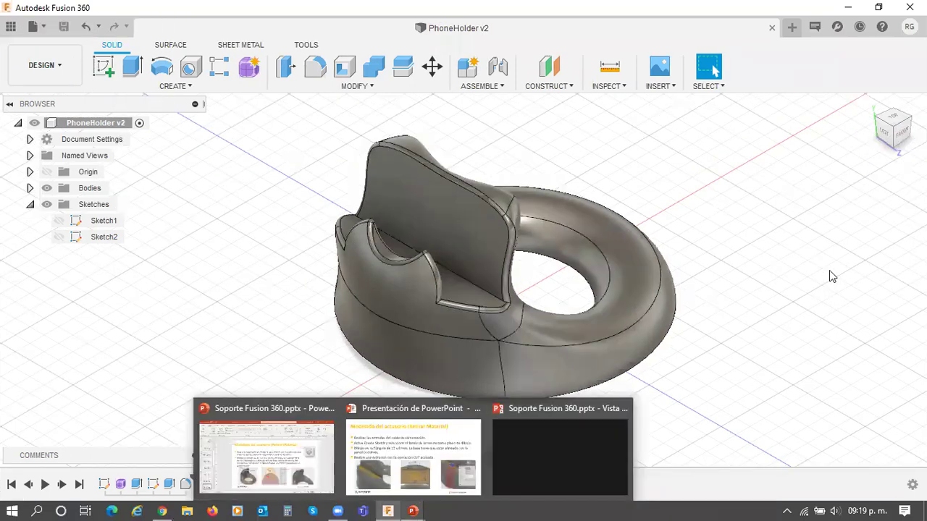
{"action": "left_click", "coordinate": [162, 511]}
Step: Alt+Tab past the slideshow and Fusion Team page back to the PhoneHolder v2 design
{"action": "key", "text": "alt+Tab"}
{"action": "key", "text": "Tab"}
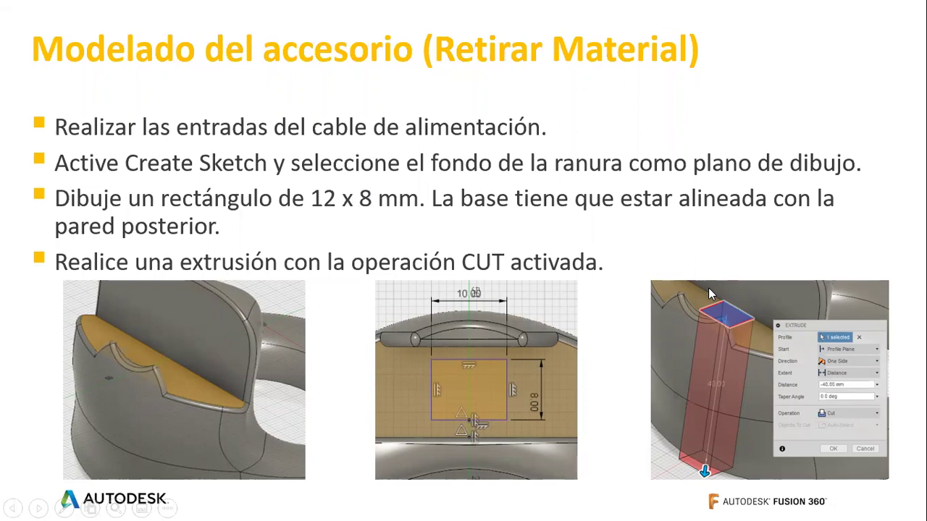
{"action": "key", "text": "alt+Tab"}
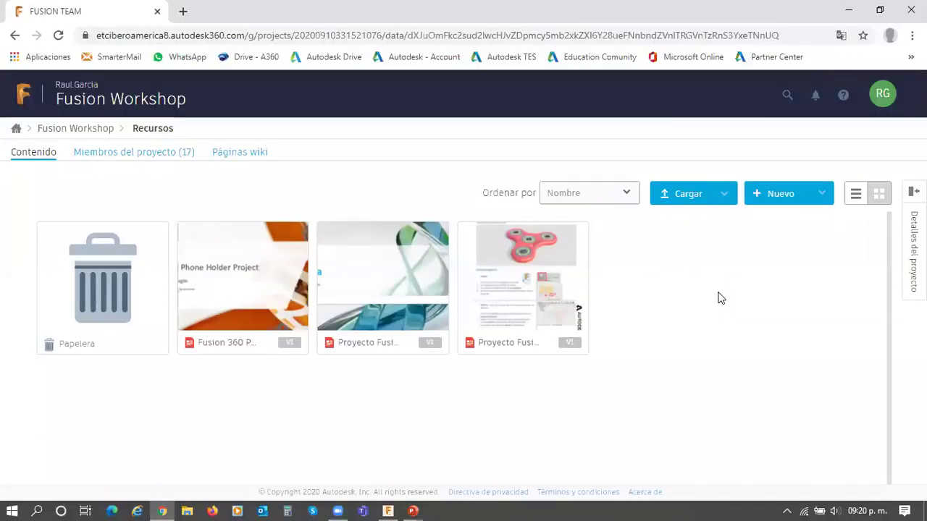
{"action": "key", "text": "alt+Tab"}
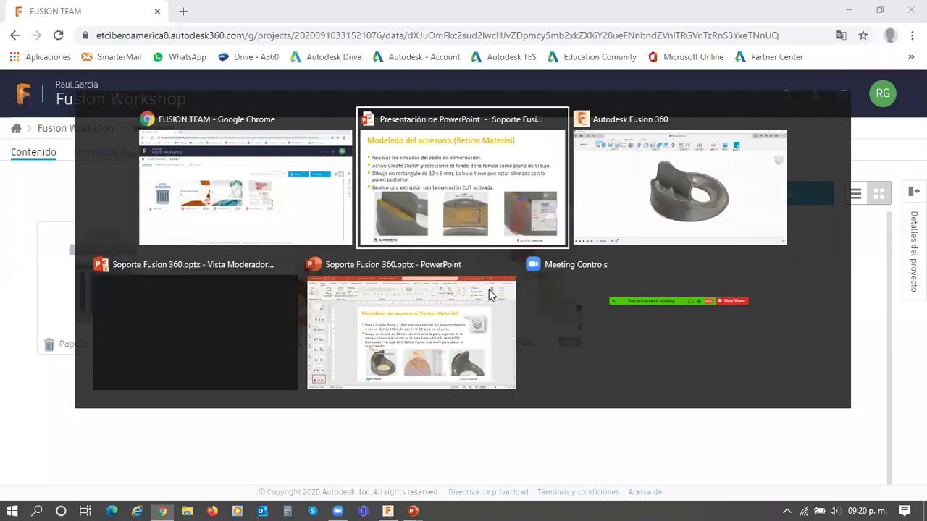
{"action": "key", "text": "alt+Tab"}
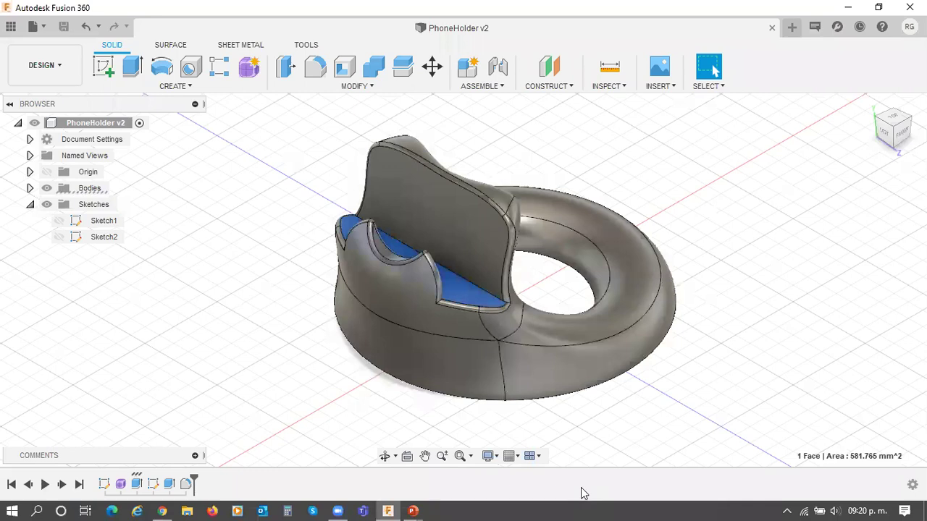
Step: Start a new sketch with Slice enabled in the Sketch Palette
{"action": "left_click", "coordinate": [104, 70]}
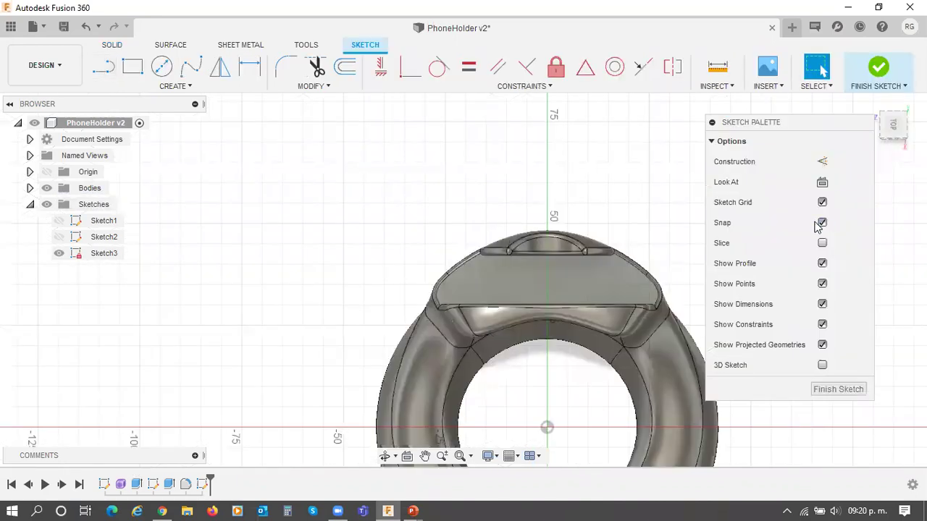
{"action": "left_click", "coordinate": [822, 242]}
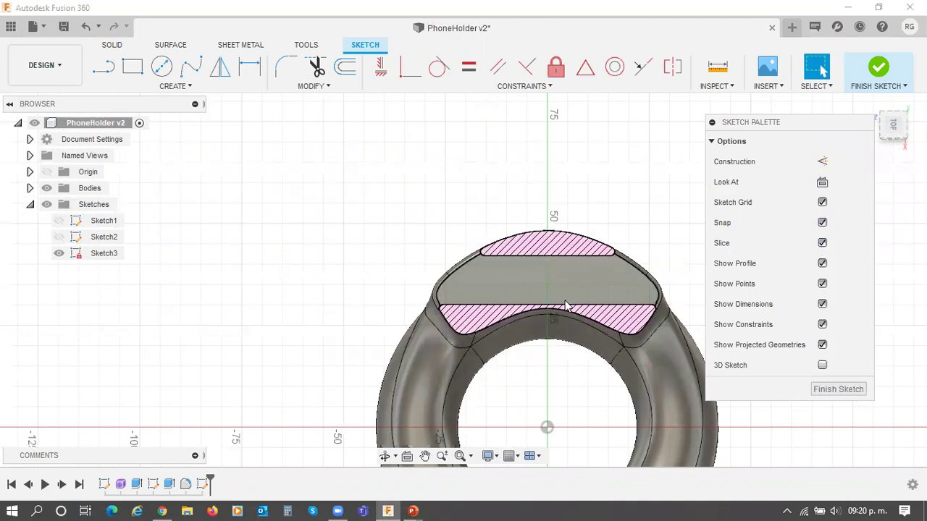
{"action": "scroll", "coordinate": [505, 211], "scroll_direction": "up", "scroll_amount": 3}
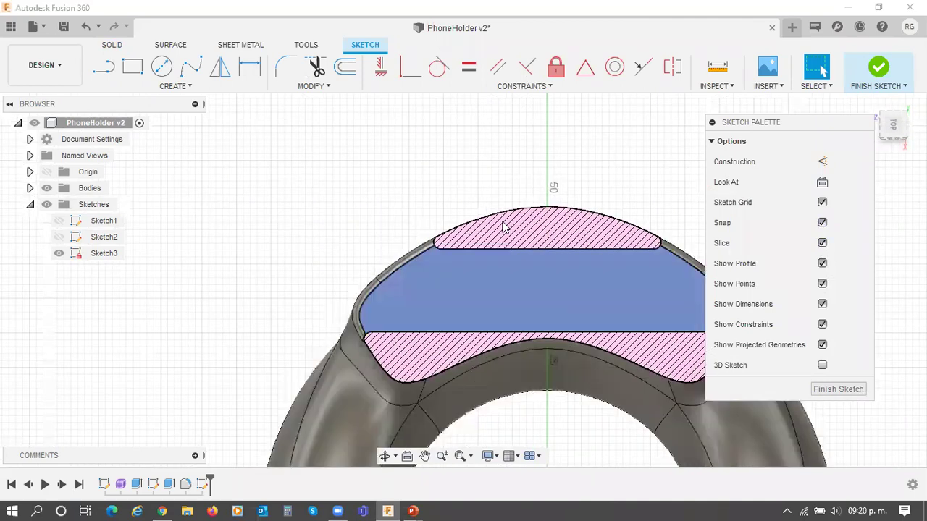
{"action": "scroll", "coordinate": [500, 235], "scroll_direction": "up", "scroll_amount": 2}
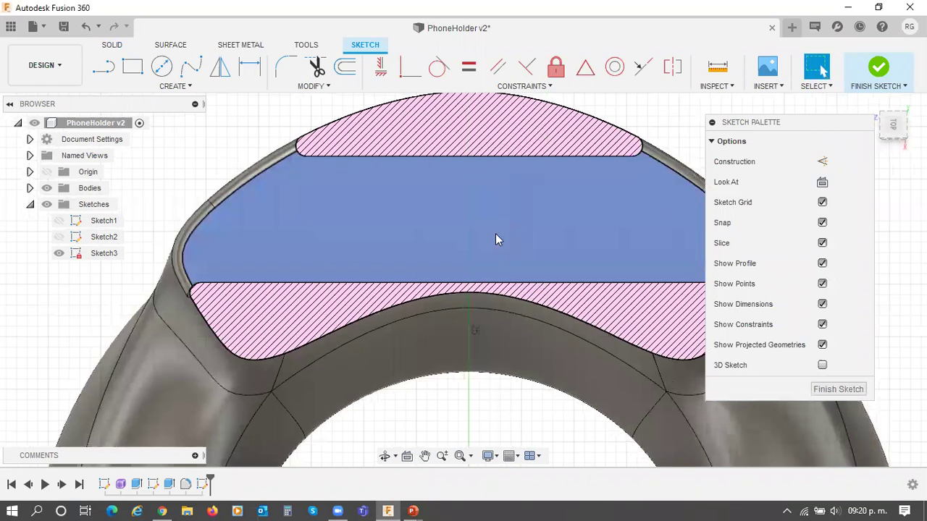
Step: Draw a 12 × 8 mm rectangle on the slot floor
{"action": "key", "text": "r"}
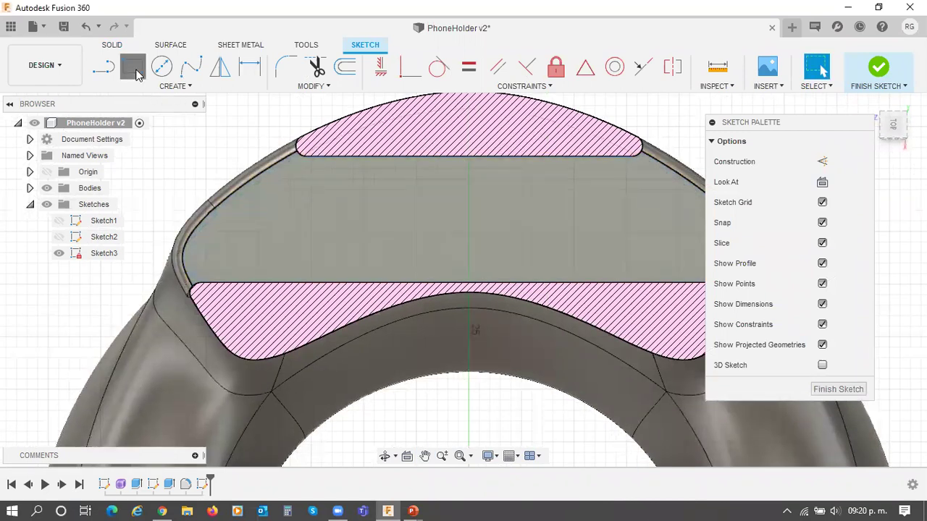
{"action": "left_click", "coordinate": [405, 180]}
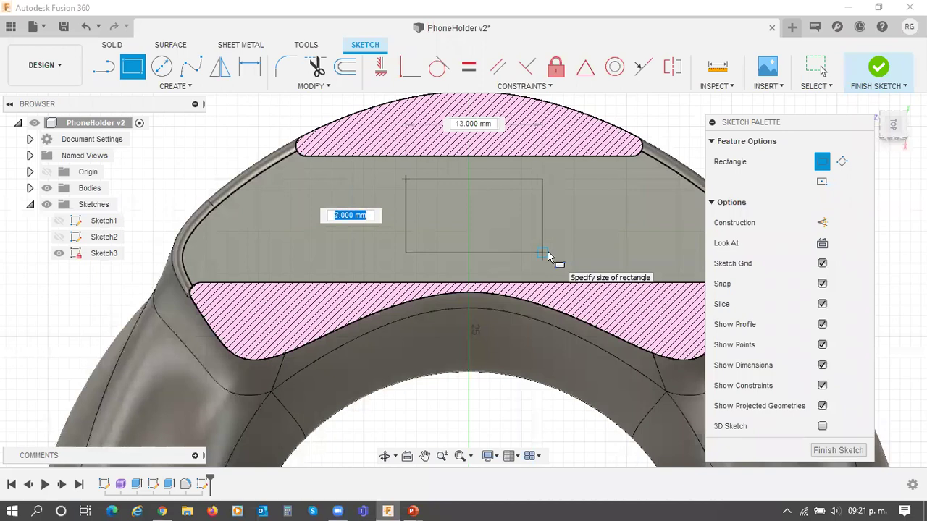
{"action": "key", "text": "Tab"}
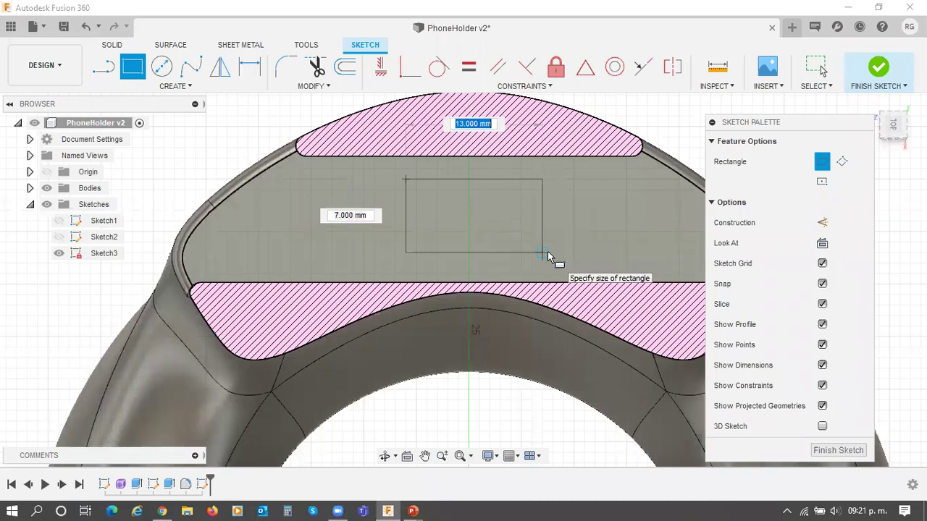
{"action": "type", "text": "12"}
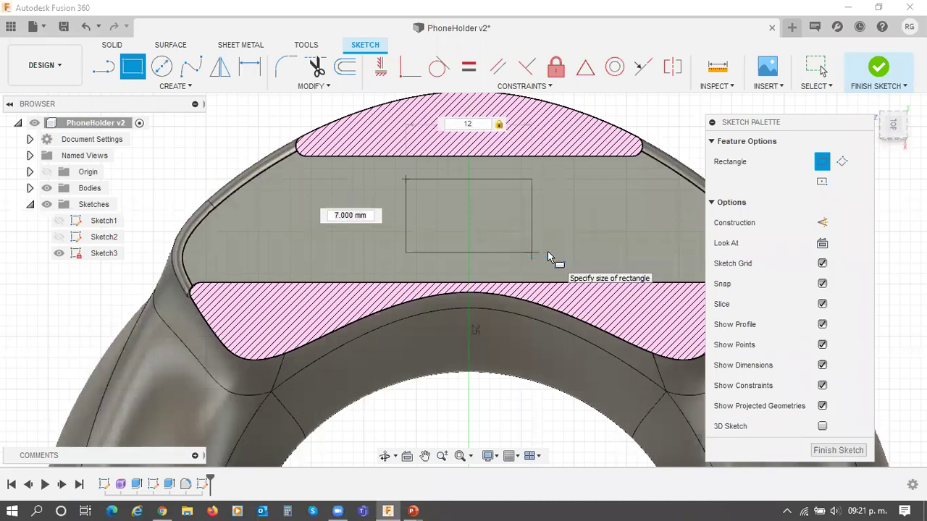
{"action": "key", "text": "Tab"}
{"action": "type", "text": "8"}
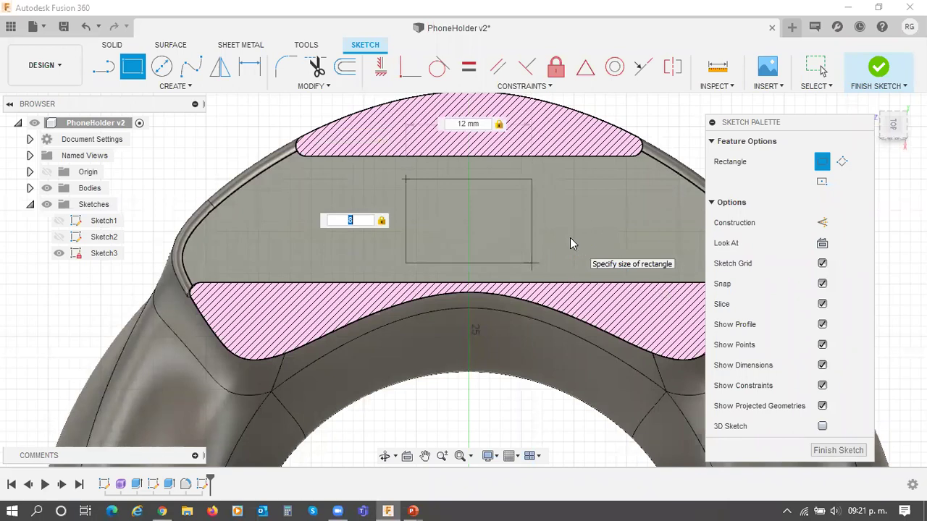
{"action": "left_click", "coordinate": [570, 237]}
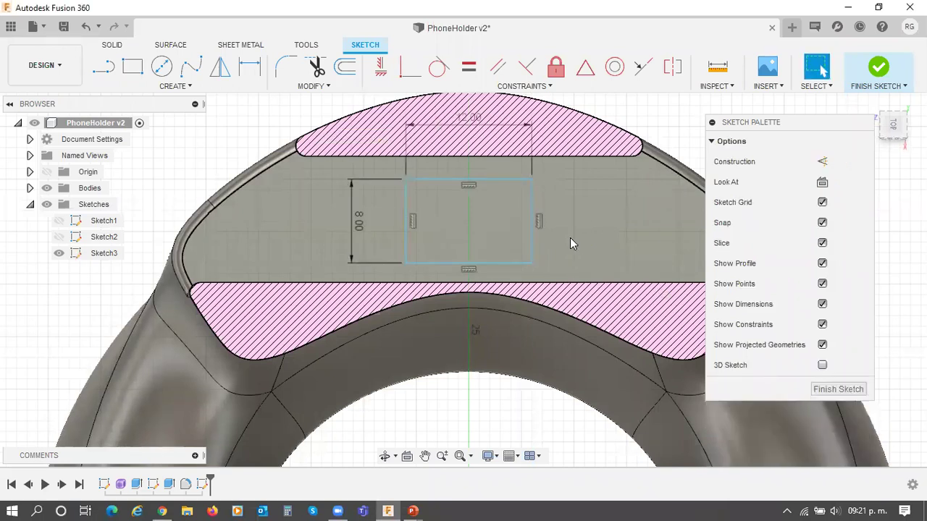
Step: Select the new rectangle and make Sketch1's centre line visible
{"action": "left_click", "coordinate": [487, 245]}
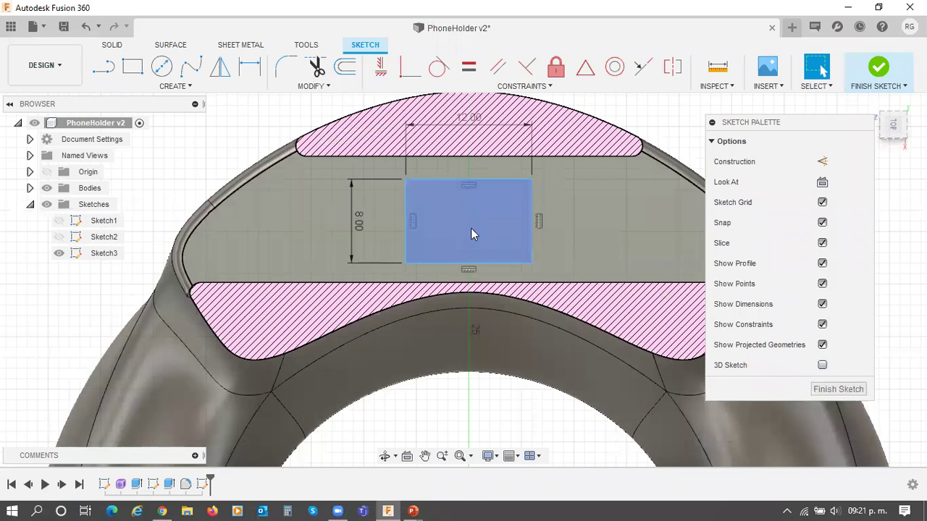
{"action": "left_click", "coordinate": [56, 225]}
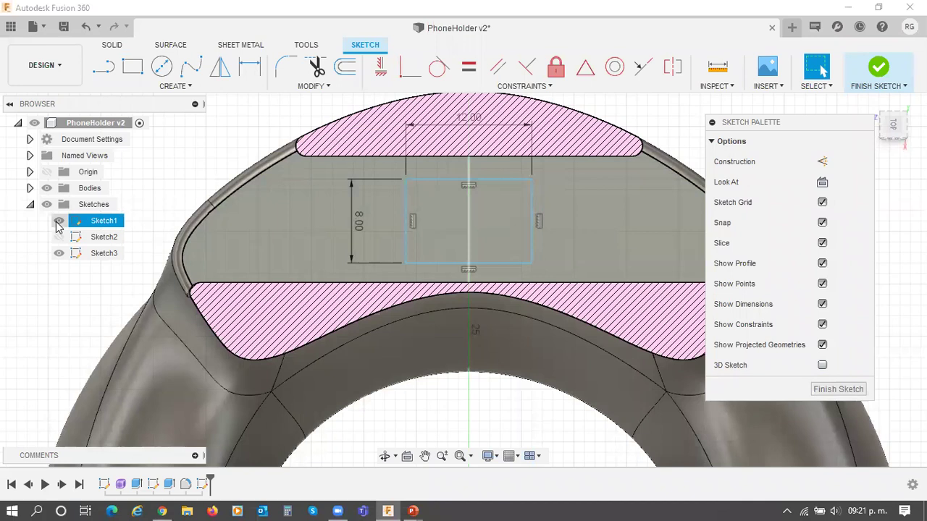
{"action": "left_click", "coordinate": [575, 197]}
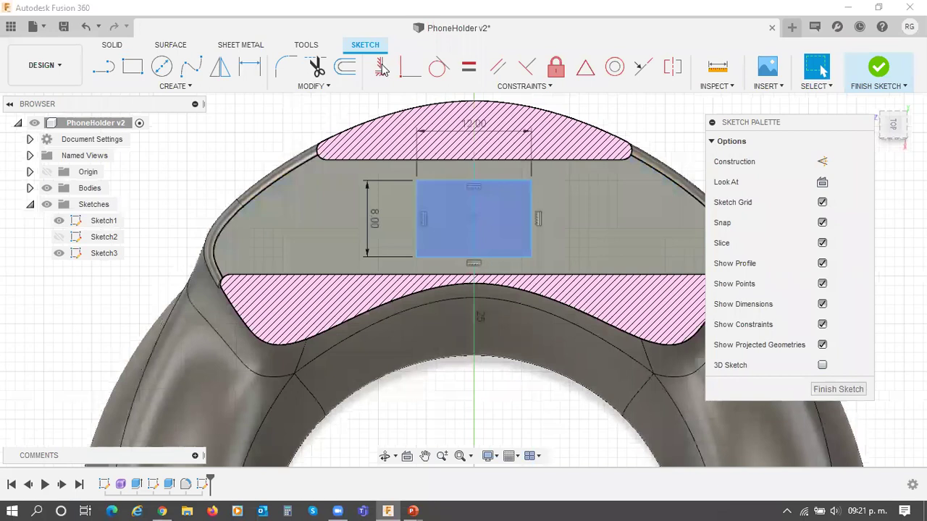
Step: Constrain the rectangle's top edge to the centre line with Midpoint, then finish Sketch3
{"action": "left_click", "coordinate": [404, 75]}
{"action": "scroll", "coordinate": [513, 182], "scroll_direction": "up", "scroll_amount": 3}
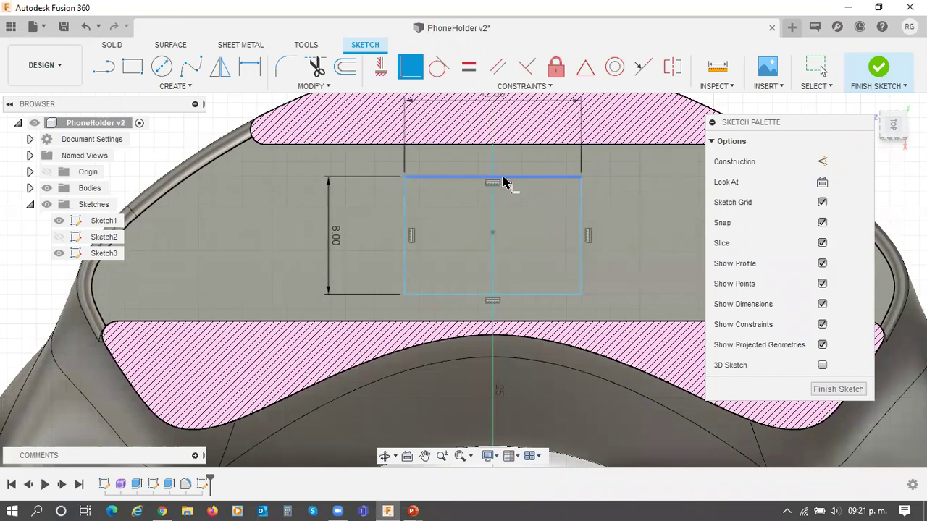
{"action": "left_click", "coordinate": [495, 184]}
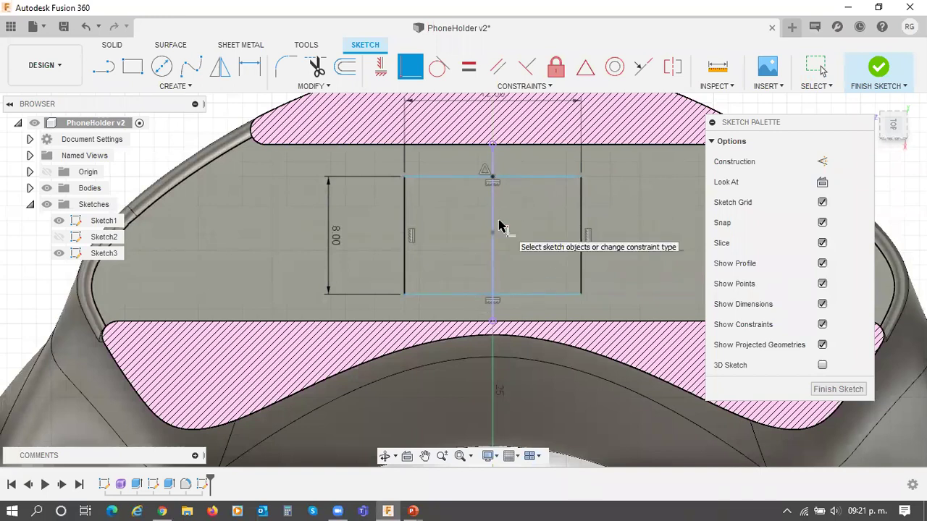
{"action": "left_click", "coordinate": [837, 389]}
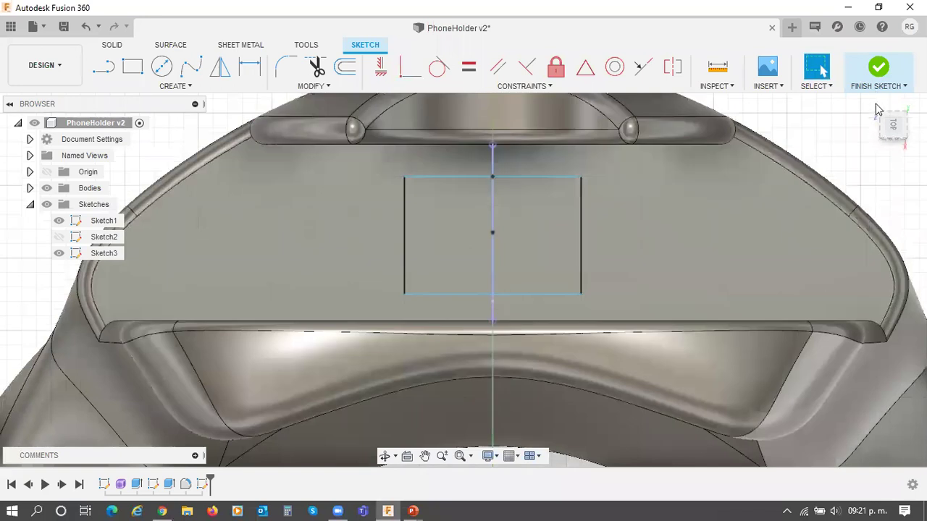
{"action": "left_click", "coordinate": [875, 105]}
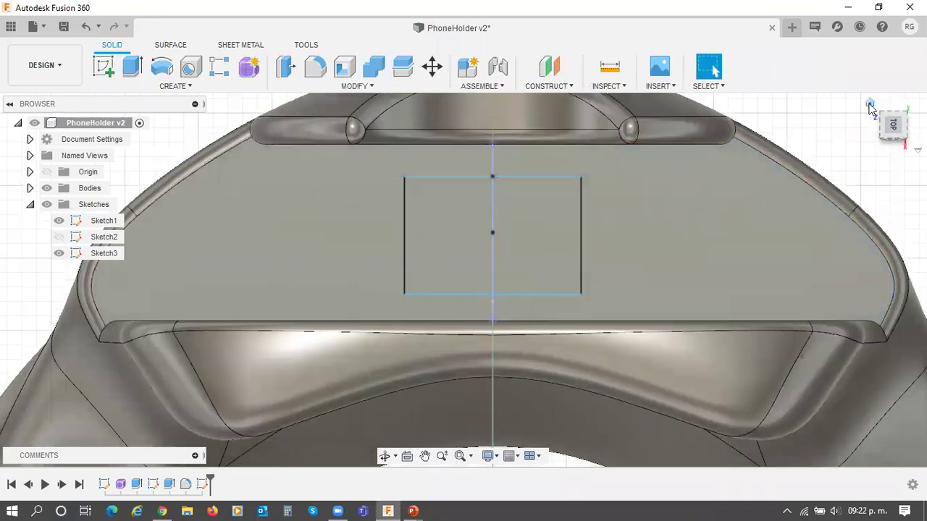
Step: Hide Sketch1 and extrude both rectangle profiles of Sketch3
{"action": "left_click", "coordinate": [901, 127]}
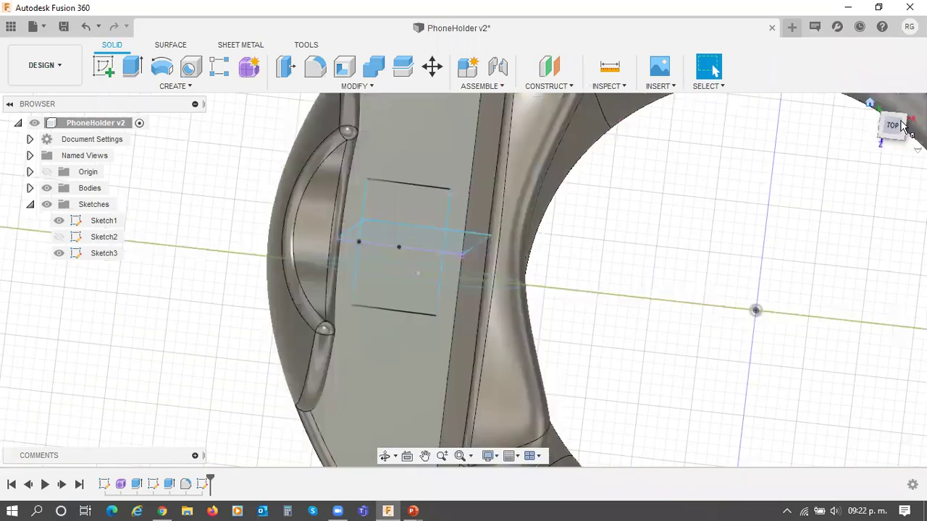
{"action": "left_click", "coordinate": [64, 220]}
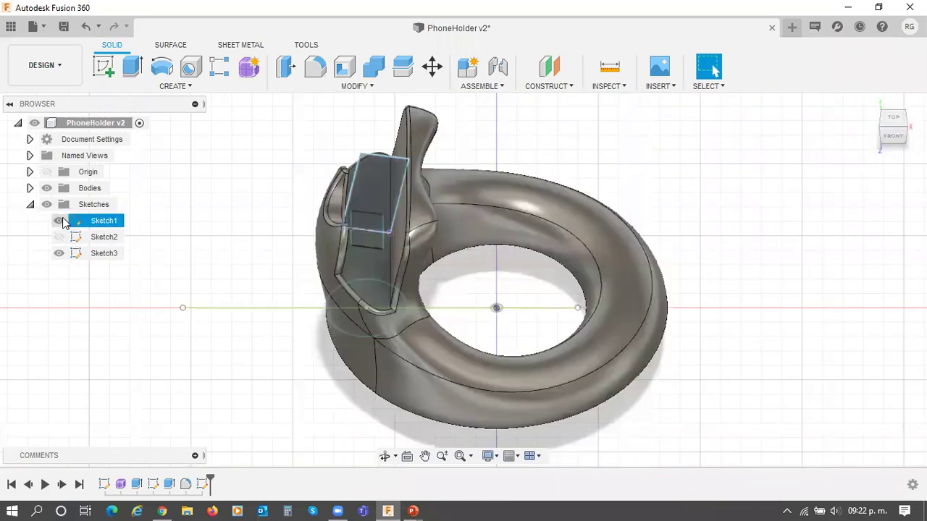
{"action": "left_click", "coordinate": [59, 221]}
{"action": "left_click", "coordinate": [333, 357]}
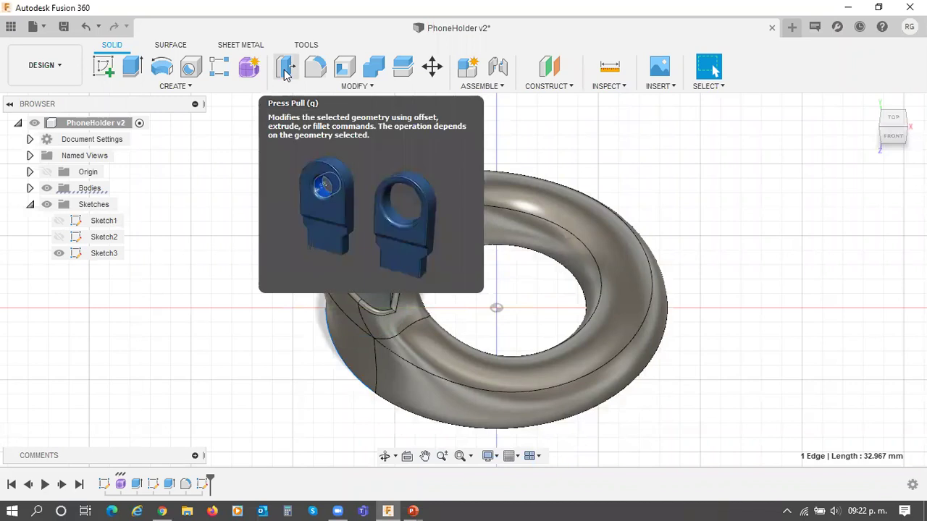
{"action": "left_click", "coordinate": [132, 68]}
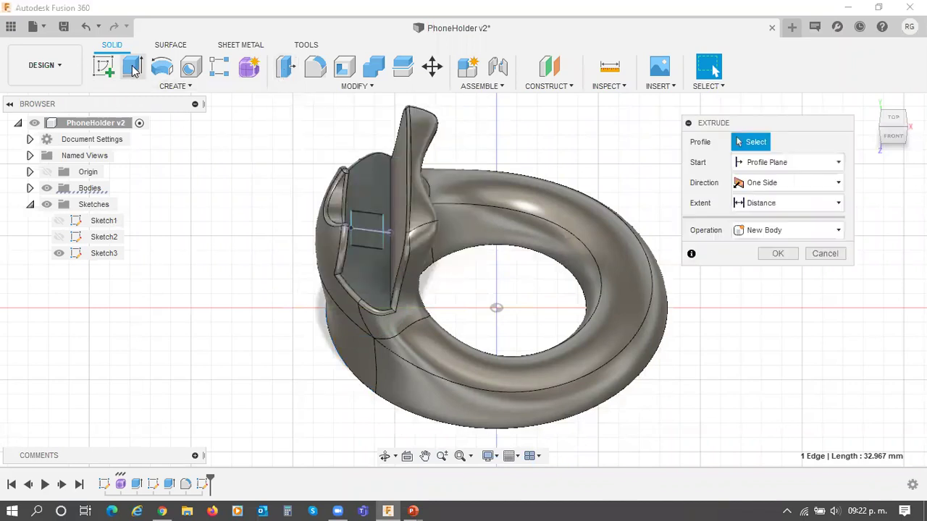
{"action": "left_click", "coordinate": [364, 223]}
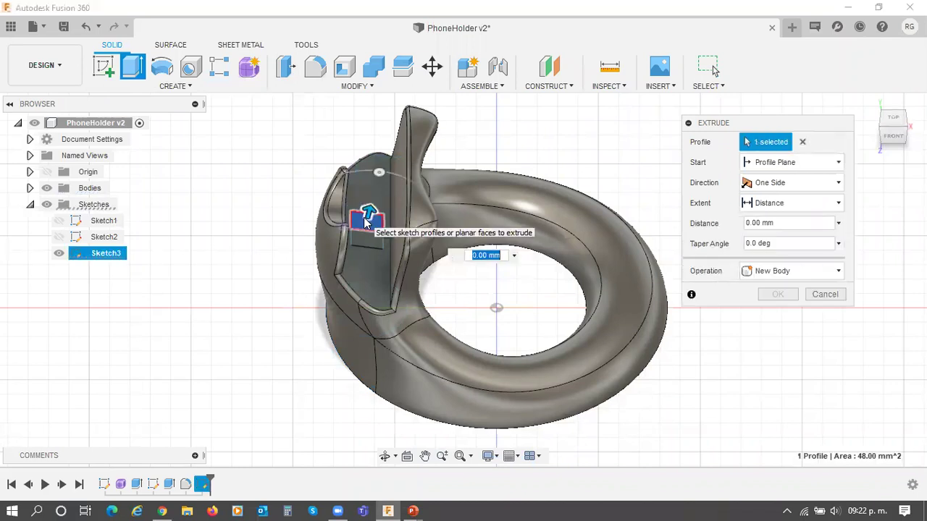
{"action": "left_click", "coordinate": [366, 239]}
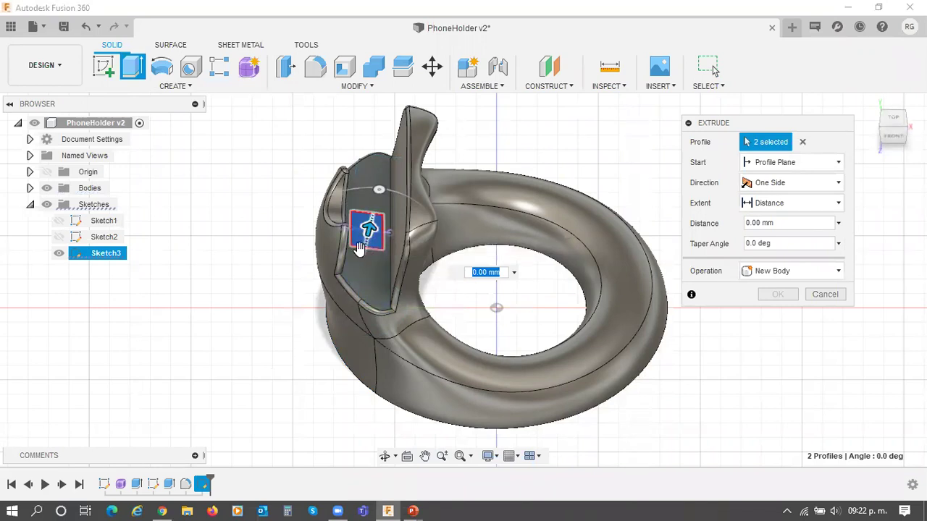
Step: Set the extrude depth to -35 mm as a cut and apply it to the holder
{"action": "scroll", "coordinate": [354, 261], "scroll_direction": "up", "scroll_amount": 3}
{"action": "scroll", "coordinate": [307, 420], "scroll_direction": "up", "scroll_amount": 3}
{"action": "scroll", "coordinate": [291, 457], "scroll_direction": "down", "scroll_amount": 2}
{"action": "type", "text": "-25"}
{"action": "scroll", "coordinate": [362, 330], "scroll_direction": "up", "scroll_amount": 2}
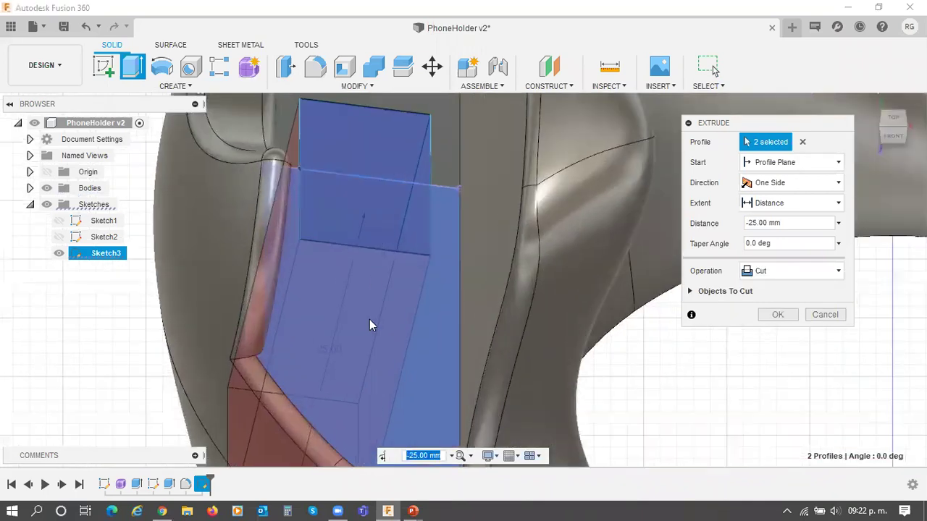
{"action": "scroll", "coordinate": [383, 211], "scroll_direction": "down", "scroll_amount": 2}
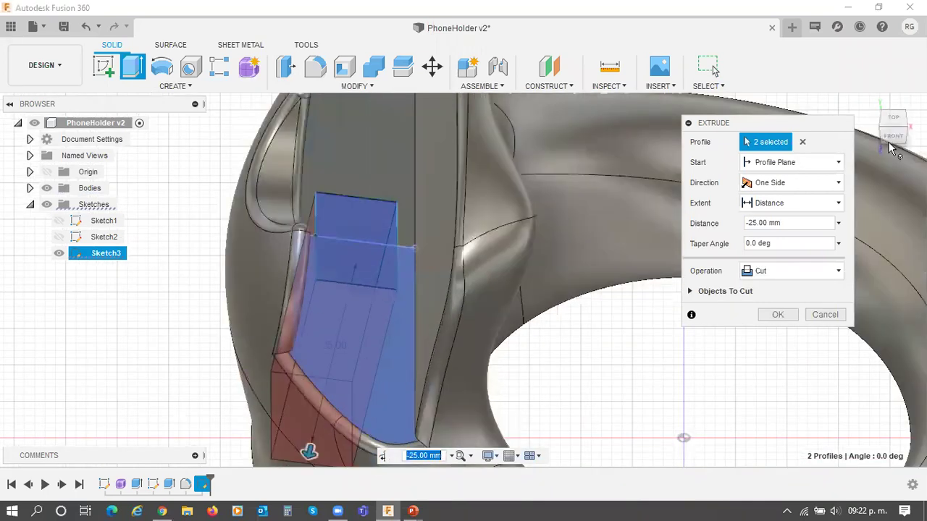
{"action": "left_click", "coordinate": [892, 141]}
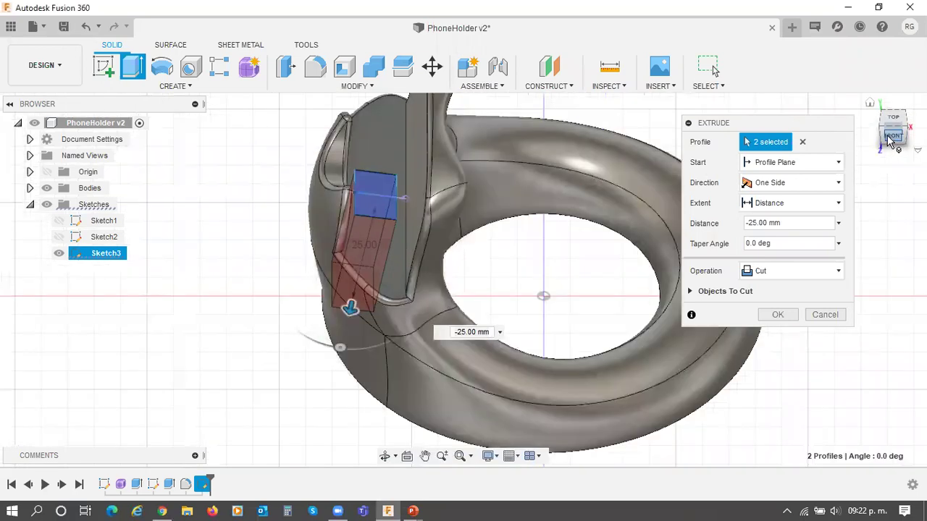
{"action": "left_click", "coordinate": [892, 140]}
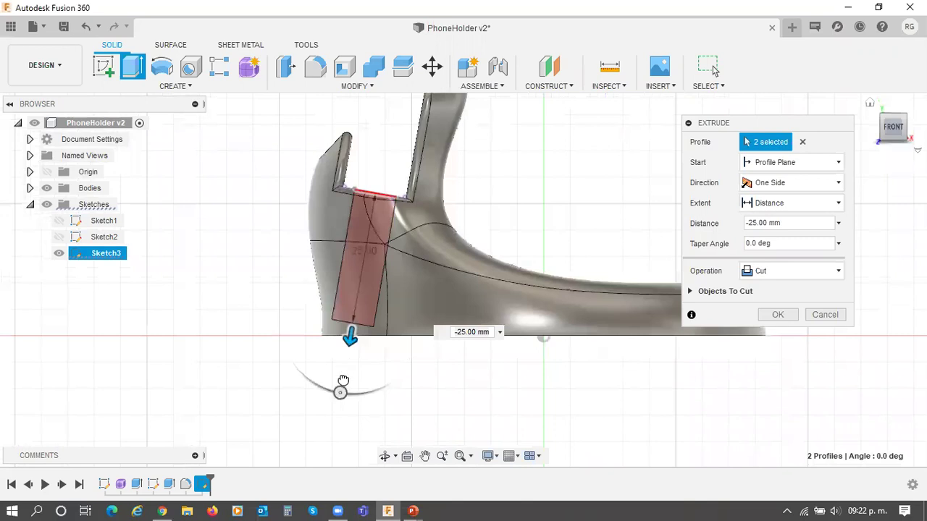
{"action": "type", "text": "-35"}
{"action": "key", "text": "Return"}
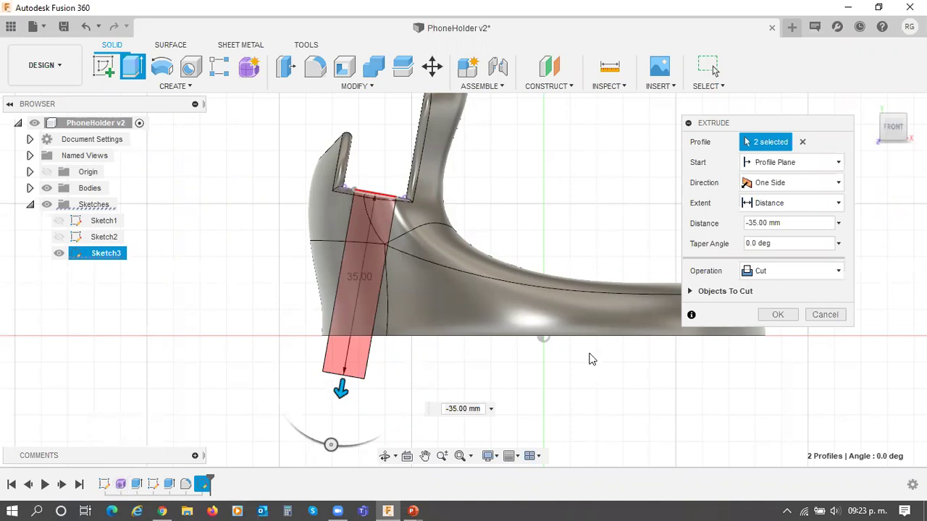
{"action": "left_click", "coordinate": [777, 316]}
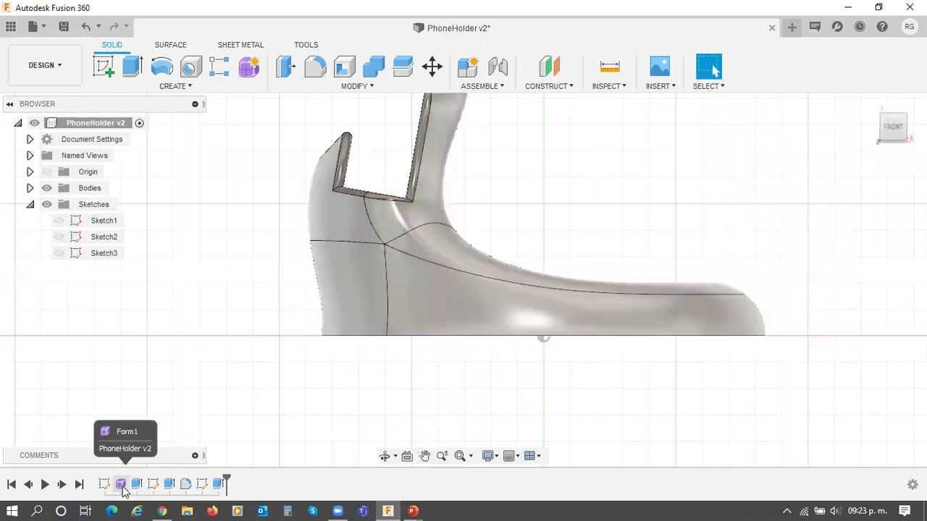
{"action": "right_click", "coordinate": [123, 486]}
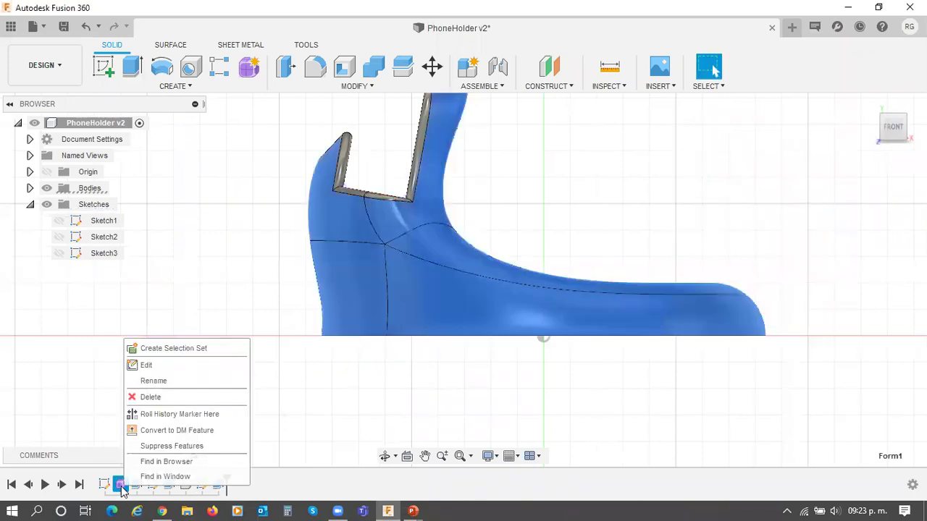
{"action": "left_click", "coordinate": [59, 220]}
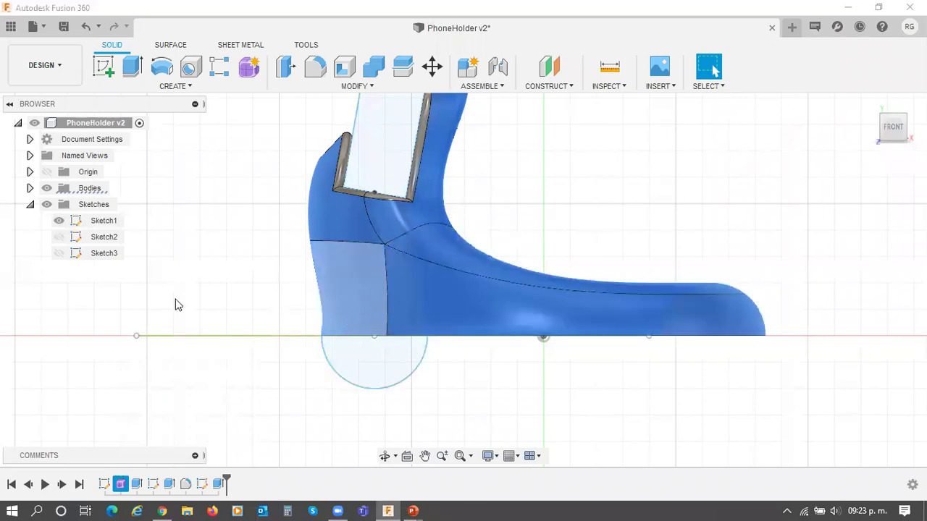
{"action": "left_click", "coordinate": [58, 221]}
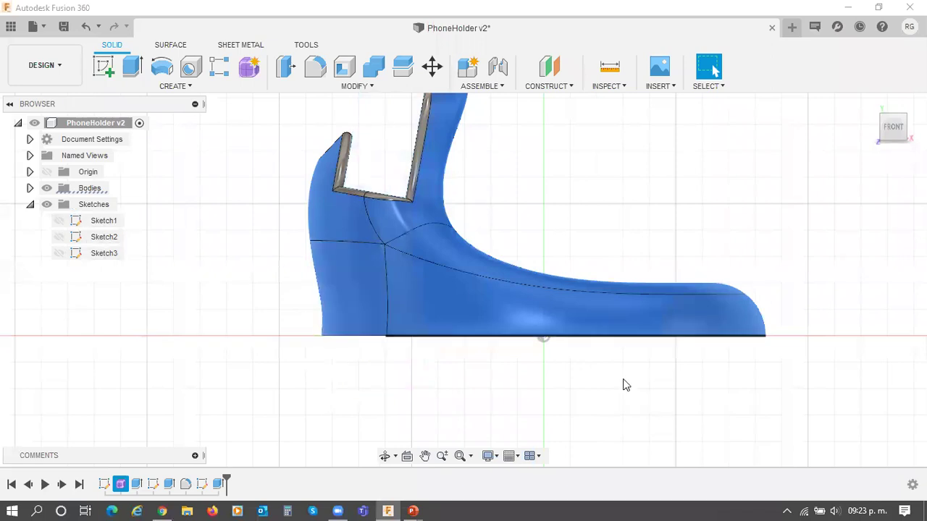
{"action": "left_click", "coordinate": [733, 400]}
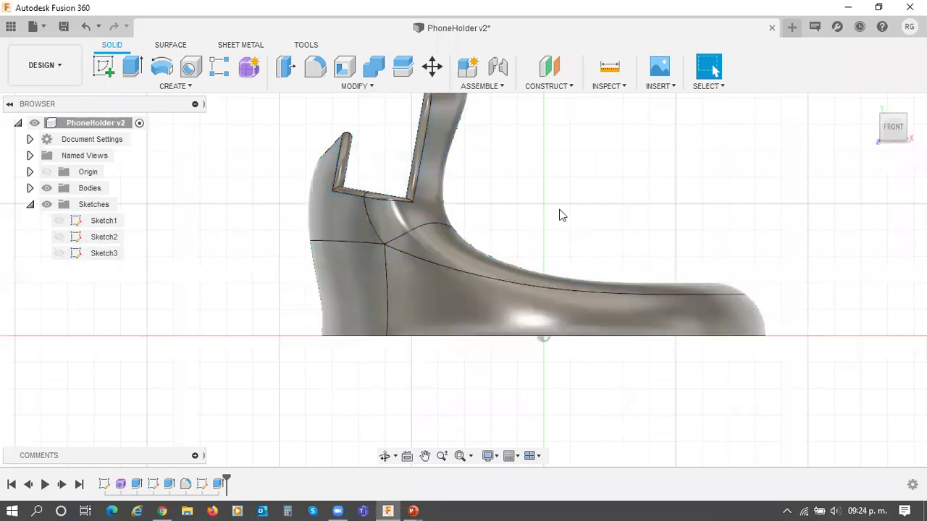
{"action": "key", "text": "F4"}
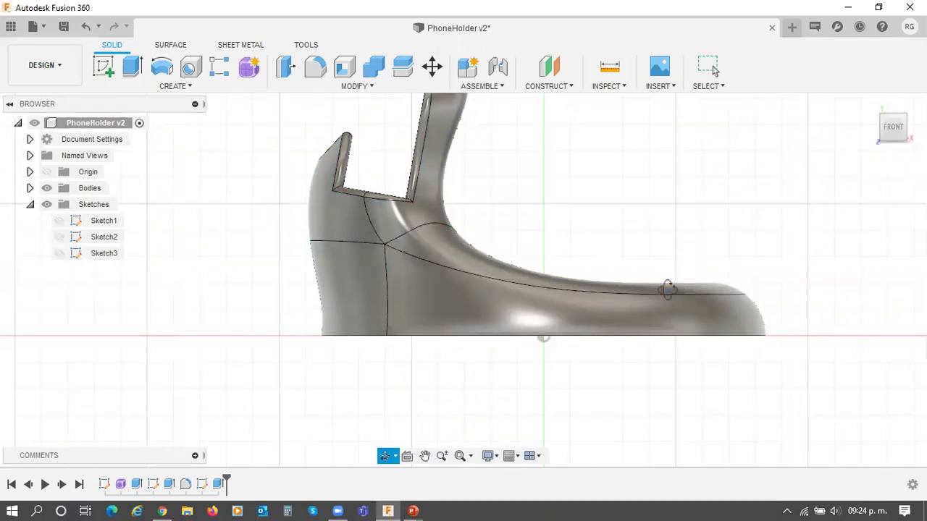
{"action": "left_click_drag", "start_coordinate": [689, 140], "coordinate": [695, 159]}
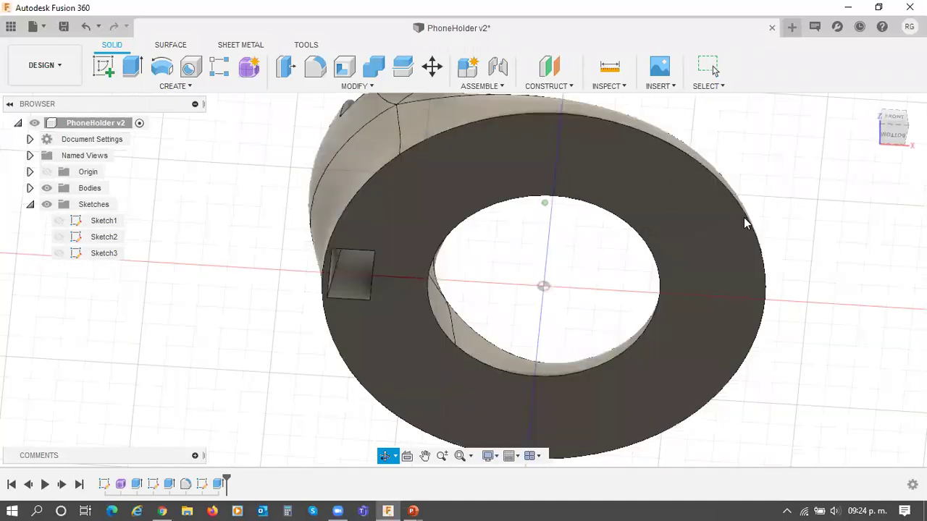
{"action": "left_click_drag", "start_coordinate": [746, 222], "coordinate": [695, 259]}
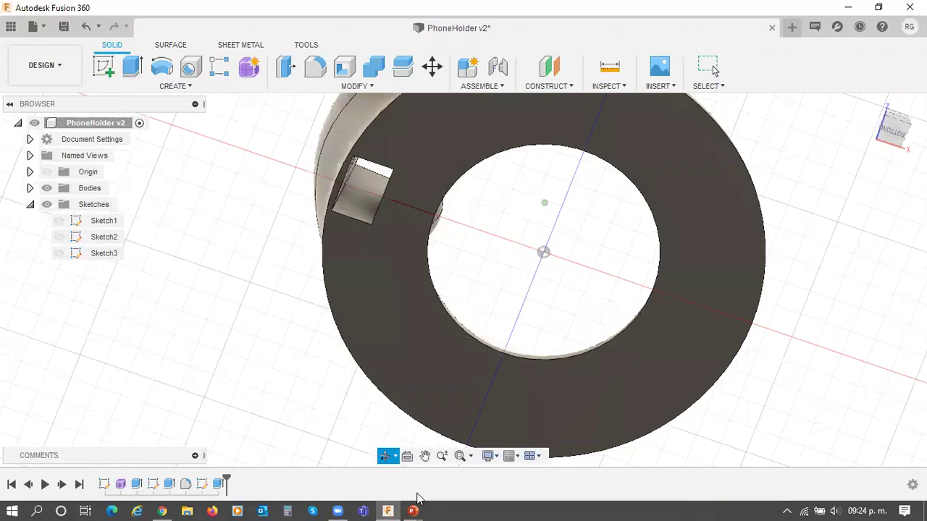
{"action": "key", "text": "F6"}
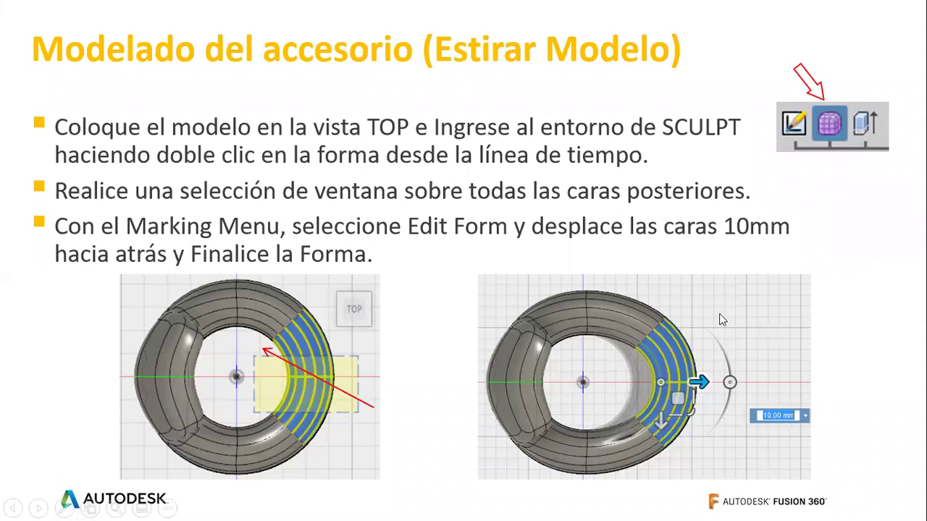
Step: Leave the 'Estirar Modelo' slide and return to the PhoneHolder v2 design
{"action": "key", "text": "alt+Tab"}
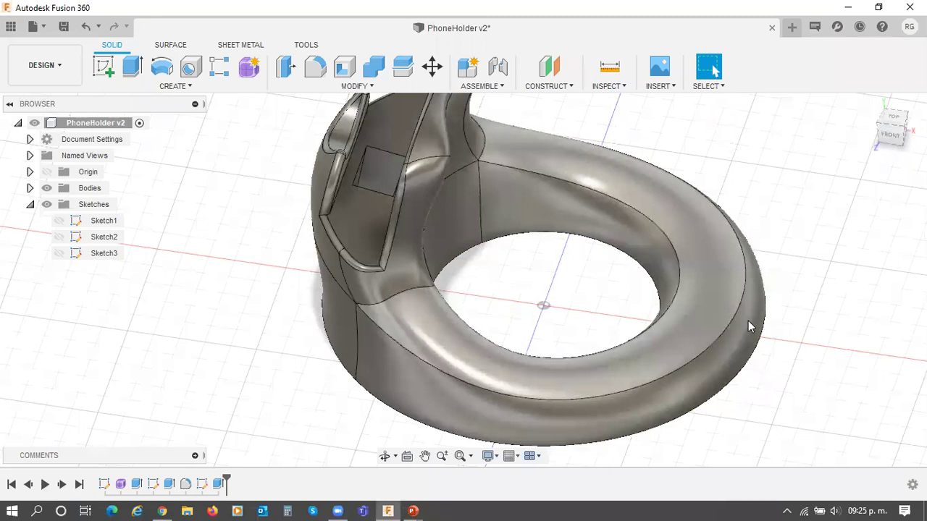
{"action": "left_click", "coordinate": [884, 138]}
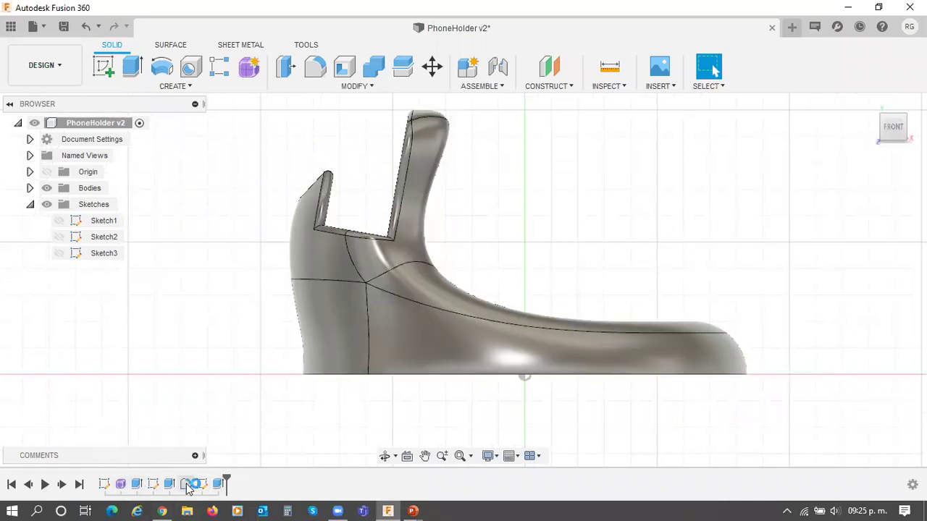
{"action": "mouse_move", "coordinate": [226, 482]}
{"action": "left_mouse_down"}
{"action": "mouse_move", "coordinate": [104, 481]}
{"action": "mouse_move", "coordinate": [256, 482]}
{"action": "left_mouse_up"}
{"action": "left_click", "coordinate": [869, 103]}
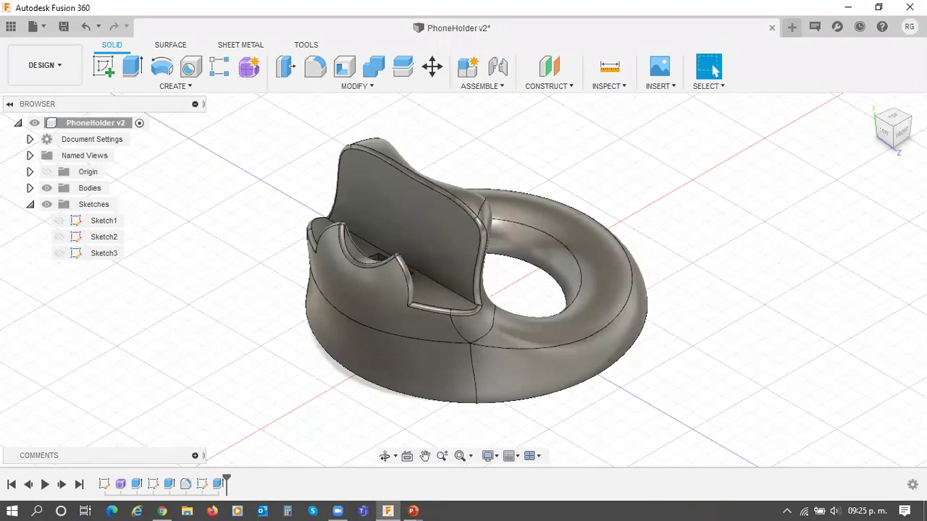
{"action": "left_click", "coordinate": [120, 483]}
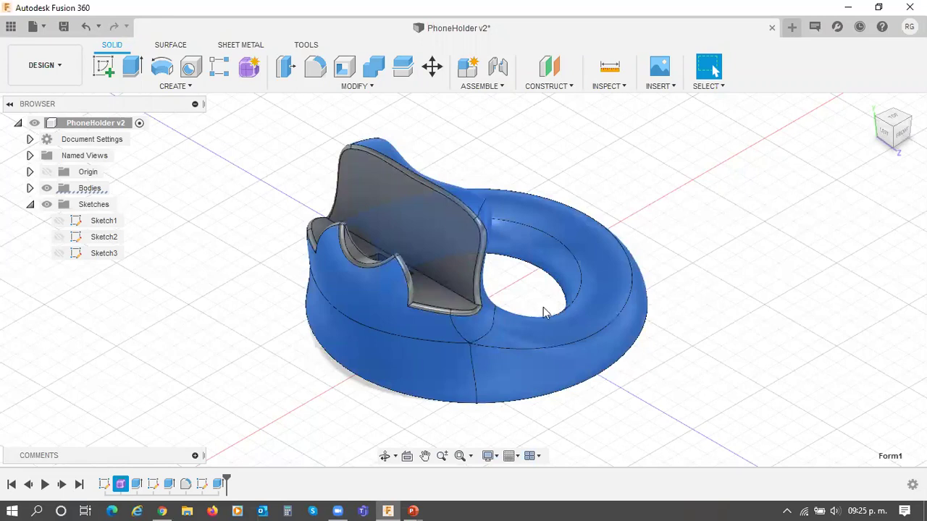
{"action": "right_click", "coordinate": [120, 484]}
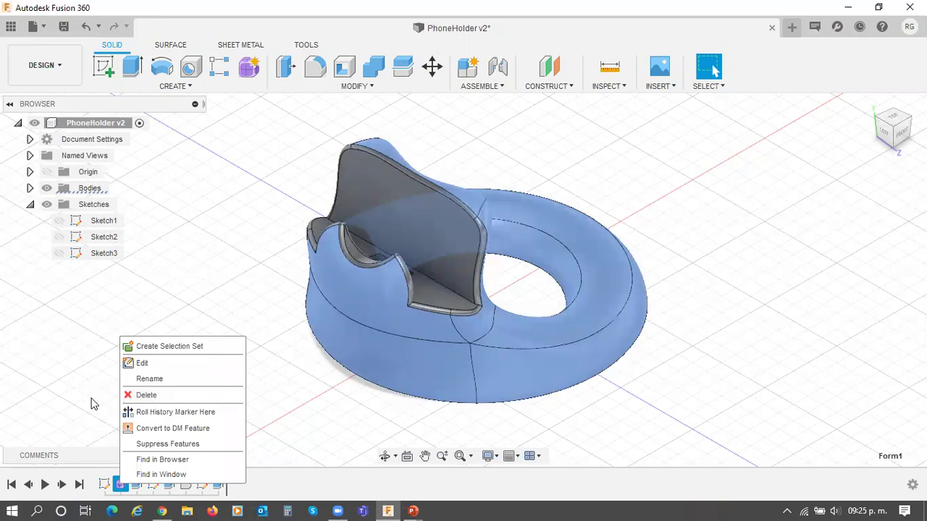
{"action": "left_click", "coordinate": [92, 430]}
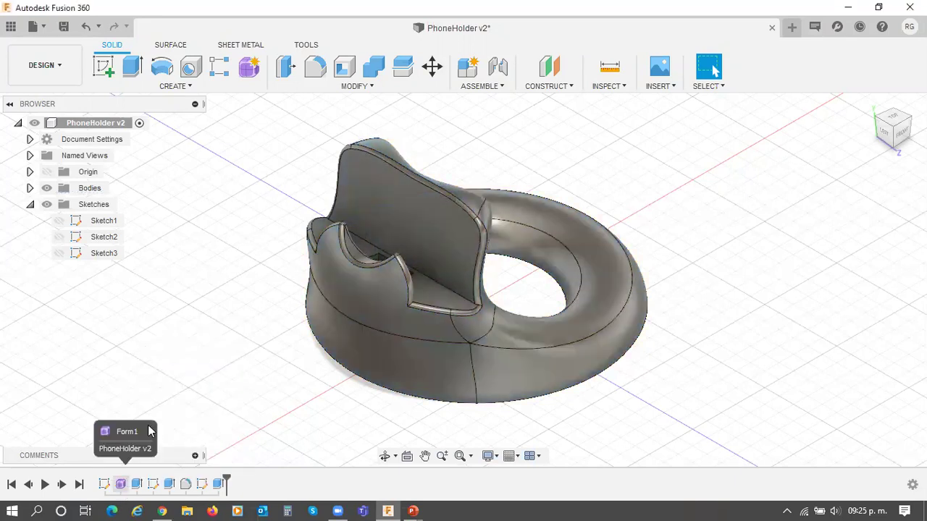
{"action": "left_click", "coordinate": [104, 484]}
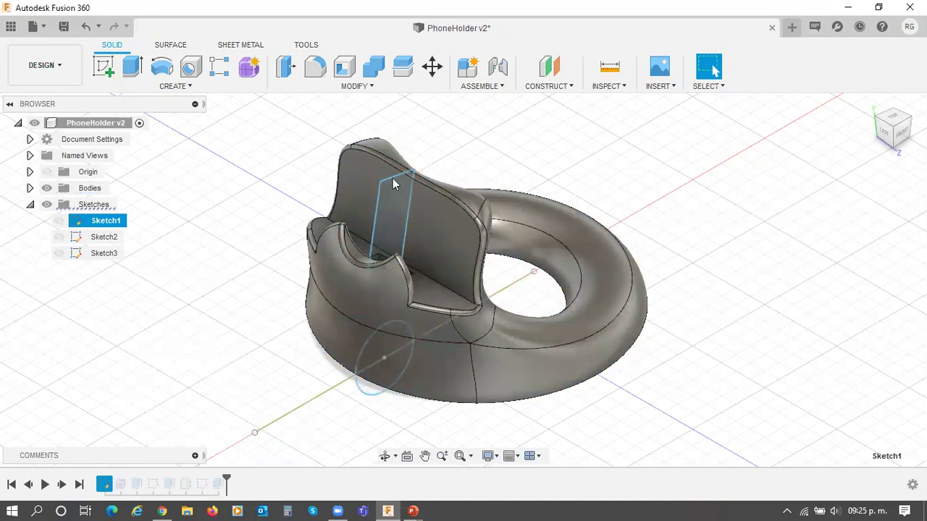
{"action": "double_click", "coordinate": [383, 332]}
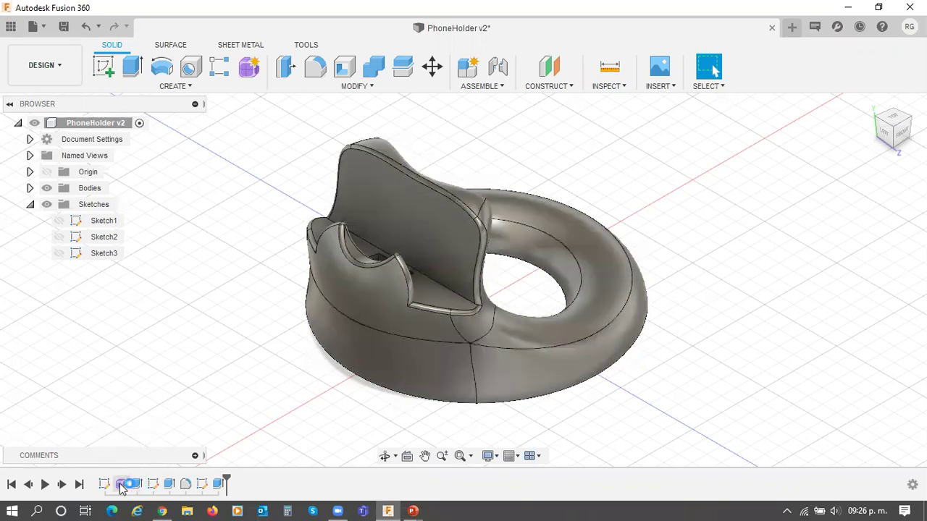
Step: Open Form1 for editing and box-select the faces at the back of the ring
{"action": "double_click", "coordinate": [121, 485]}
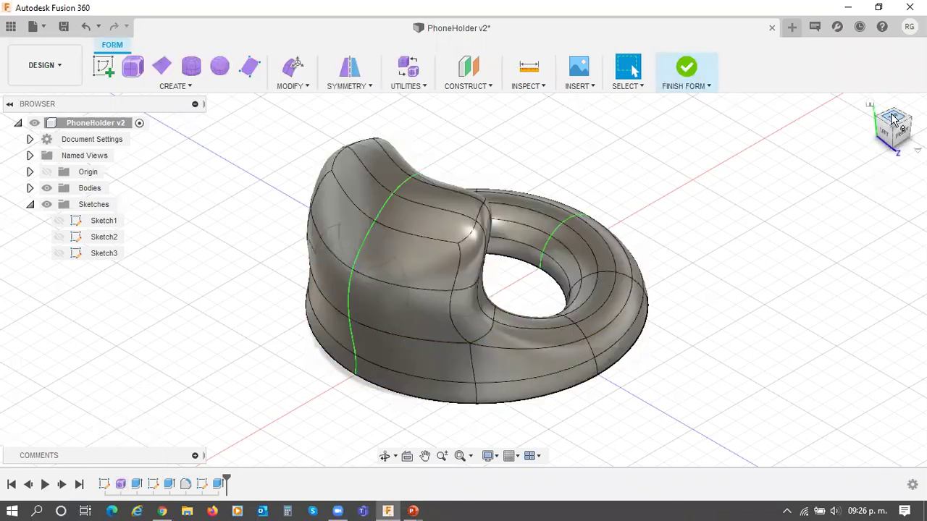
{"action": "middle_click_drag", "start_coordinate": [711, 293], "coordinate": [616, 259], "text": "shift"}
{"action": "left_click_drag", "start_coordinate": [616, 259], "coordinate": [561, 240]}
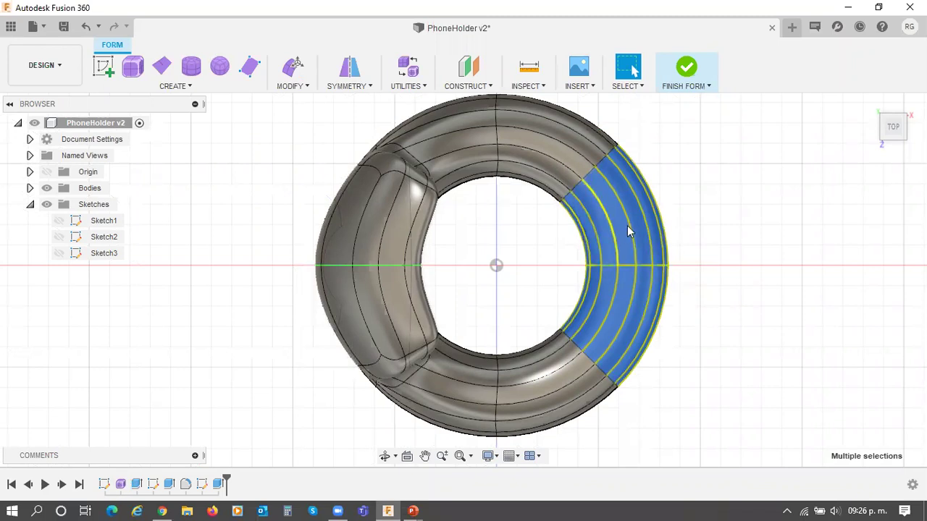
{"action": "left_click", "coordinate": [892, 140]}
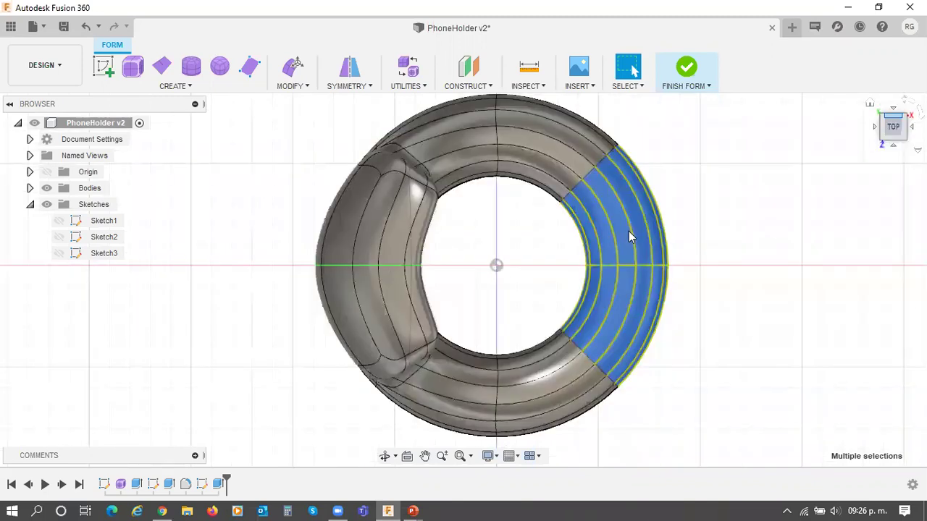
Step: Move the selected back faces outward 10 mm with Edit Form, then finish the form
{"action": "right_click", "coordinate": [629, 232]}
{"action": "left_click", "coordinate": [686, 175]}
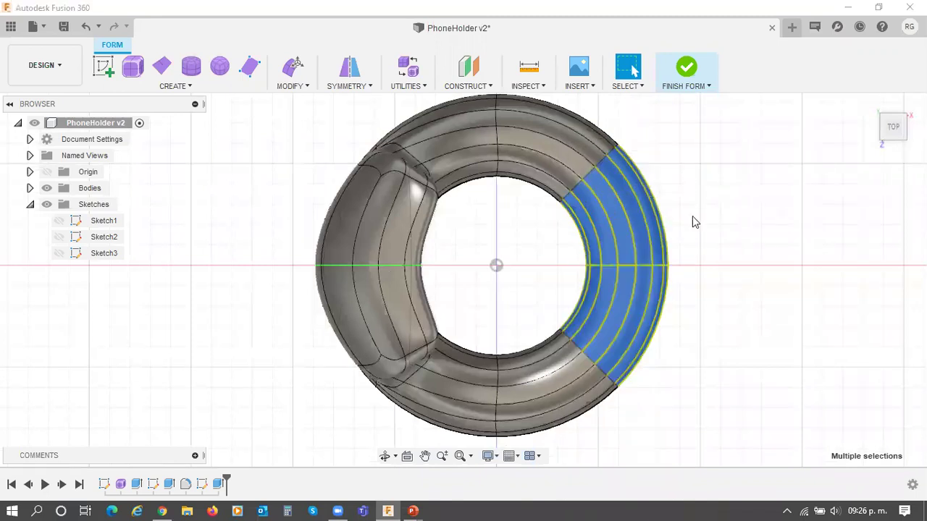
{"action": "left_click_drag", "start_coordinate": [653, 268], "coordinate": [695, 262]}
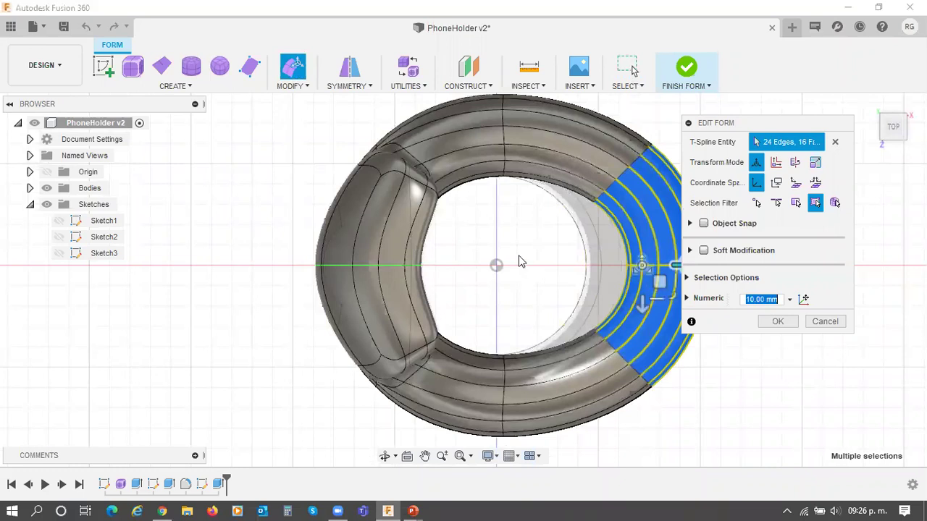
{"action": "mouse_move", "coordinate": [424, 250]}
{"action": "middle_mouse_down"}
{"action": "mouse_move", "coordinate": [532, 256]}
{"action": "mouse_move", "coordinate": [436, 256]}
{"action": "middle_mouse_up"}
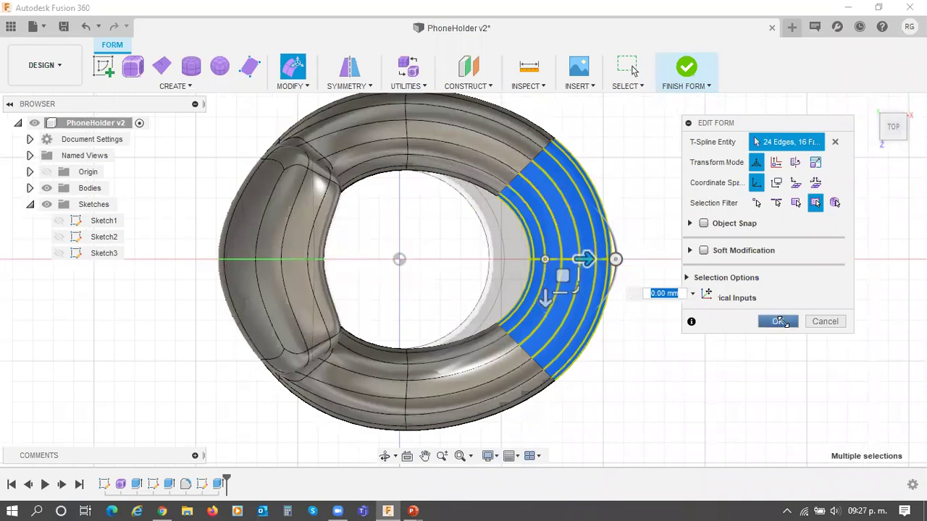
{"action": "left_click", "coordinate": [781, 322]}
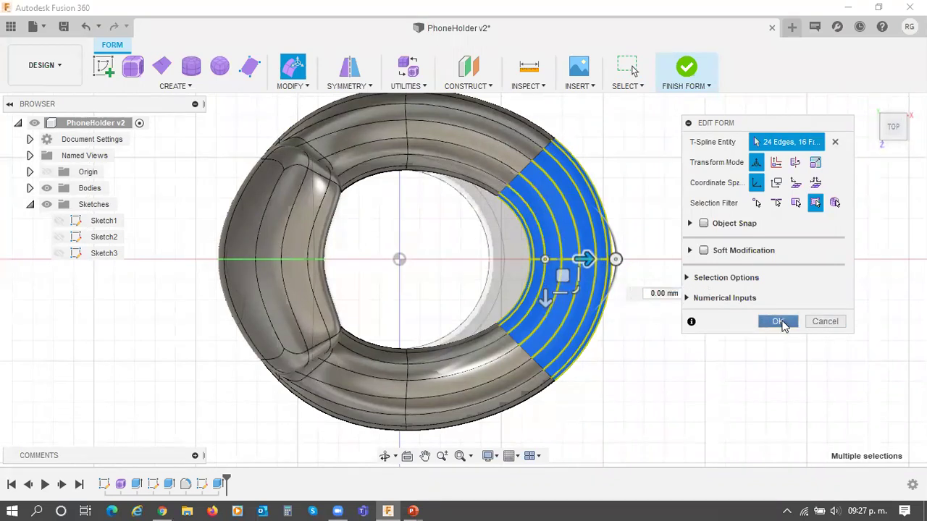
{"action": "left_click", "coordinate": [780, 322]}
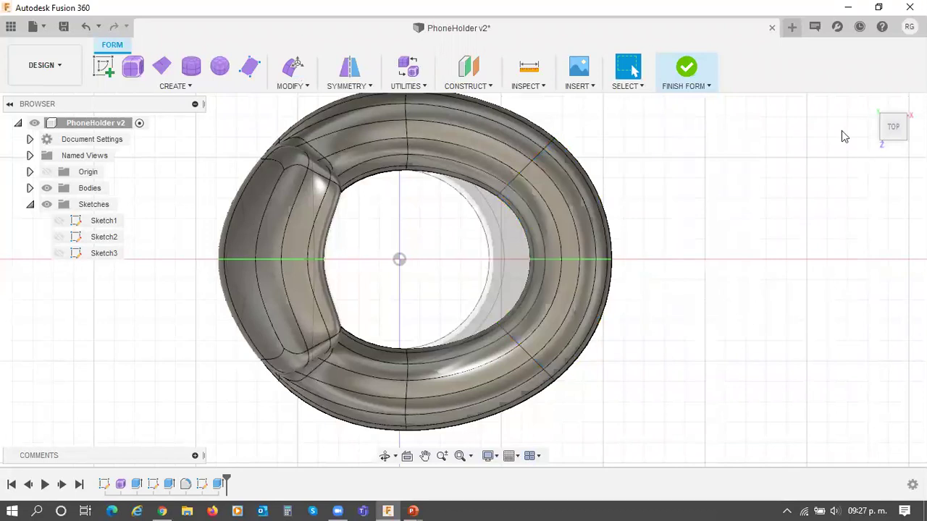
{"action": "left_click", "coordinate": [689, 70]}
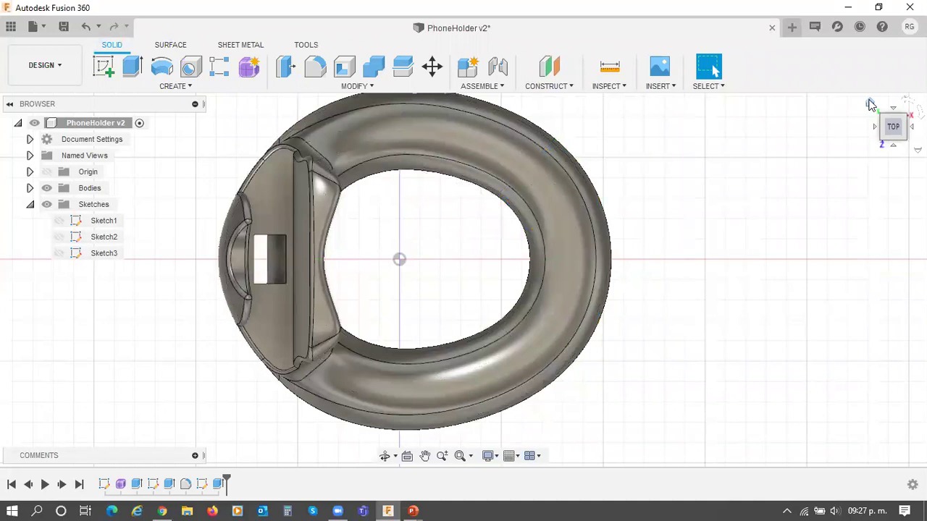
{"action": "left_click", "coordinate": [871, 104]}
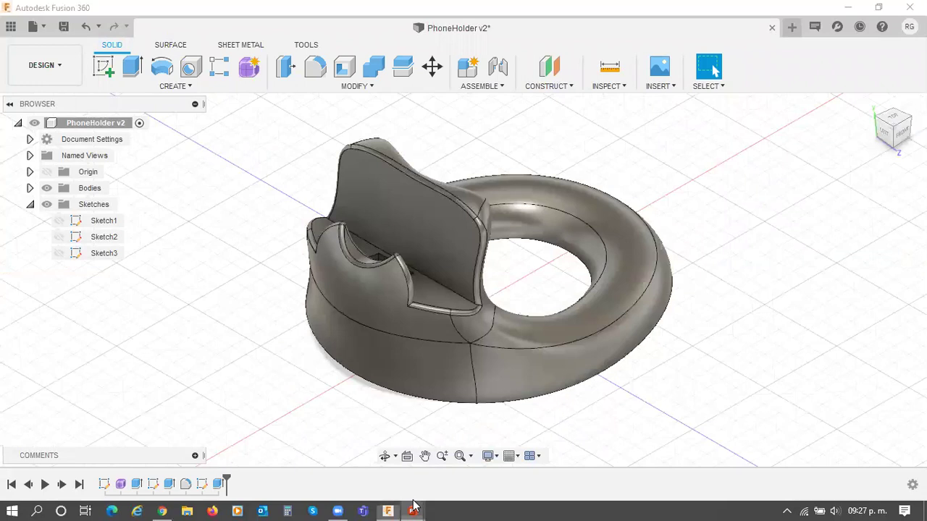
{"action": "mouse_move", "coordinate": [414, 506]}
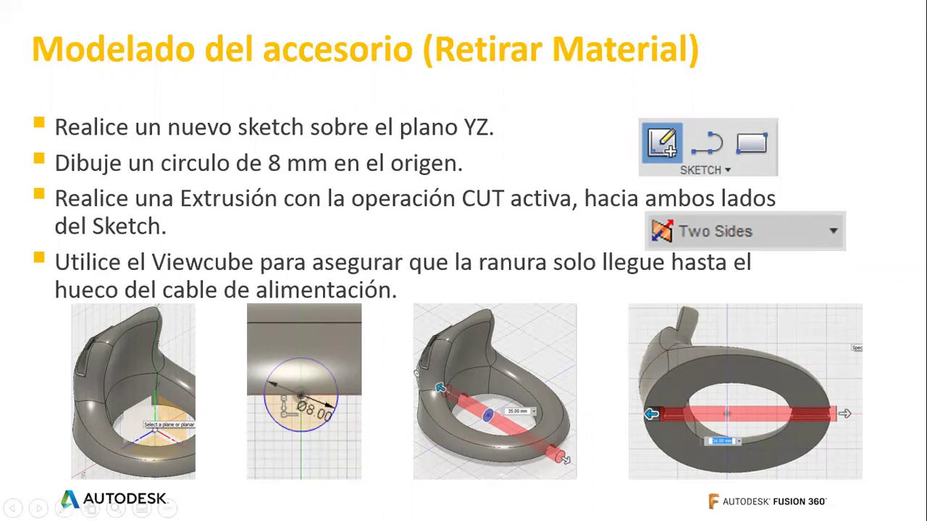
Step: Leave the 'Retirar Material' slide and return to the PhoneHolder v2 model
{"action": "key", "text": "alt+Tab"}
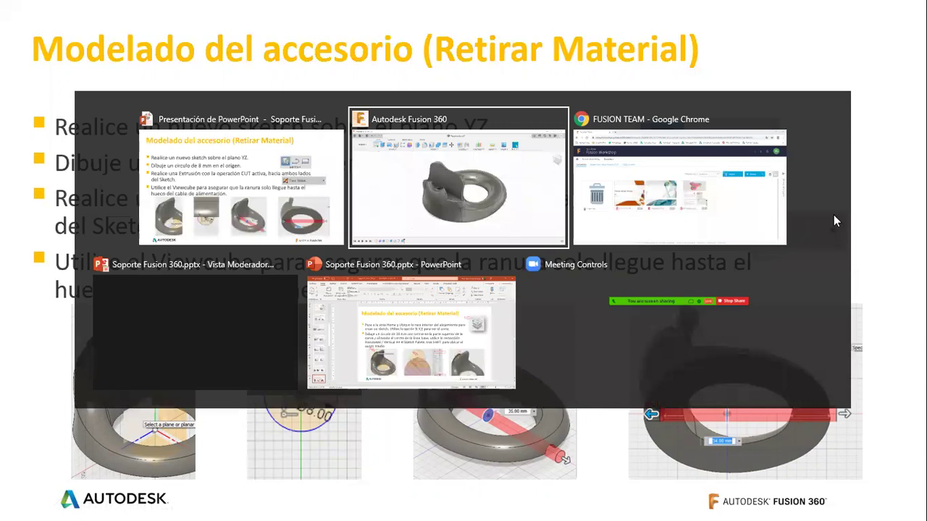
{"action": "key", "text": "alt+Tab"}
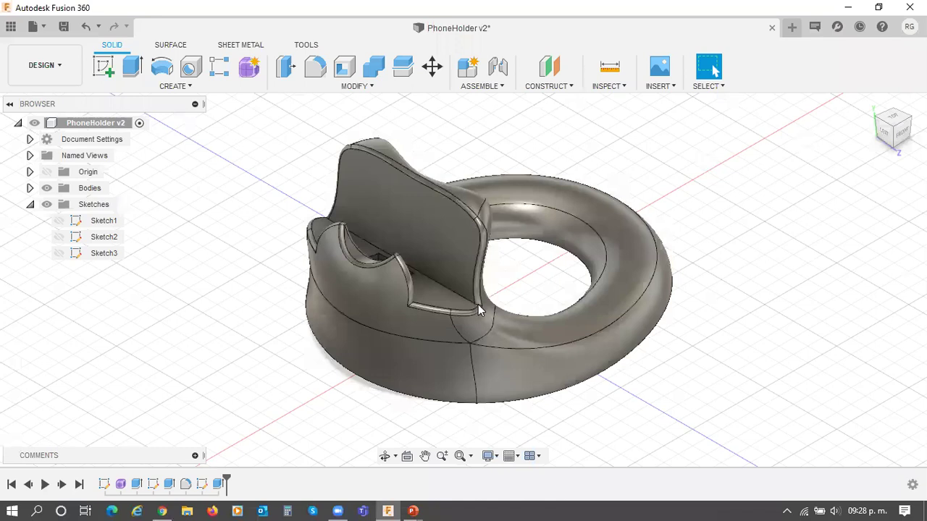
Step: Start Sketch4 on the side YZ origin plane
{"action": "key", "text": "s"}
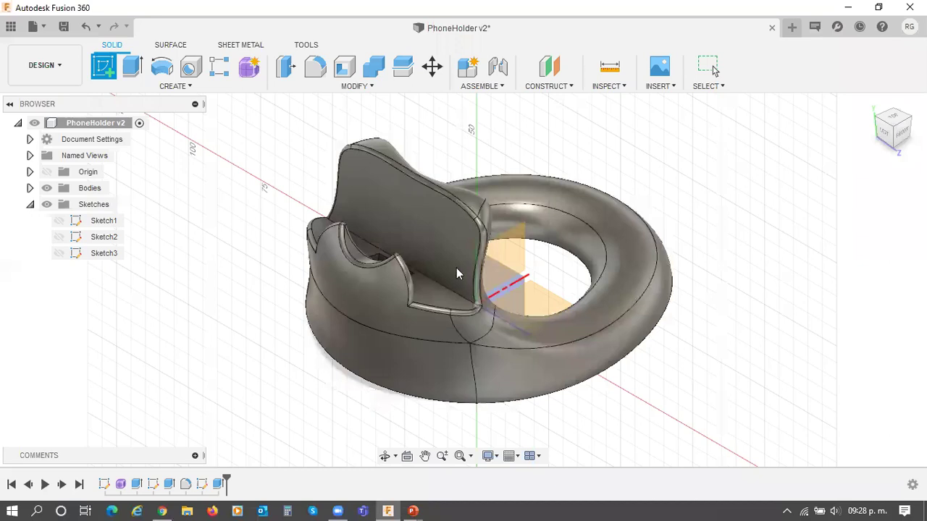
{"action": "middle_click_drag", "start_coordinate": [478, 304], "coordinate": [492, 351], "text": "shift"}
{"action": "left_click", "coordinate": [493, 351]}
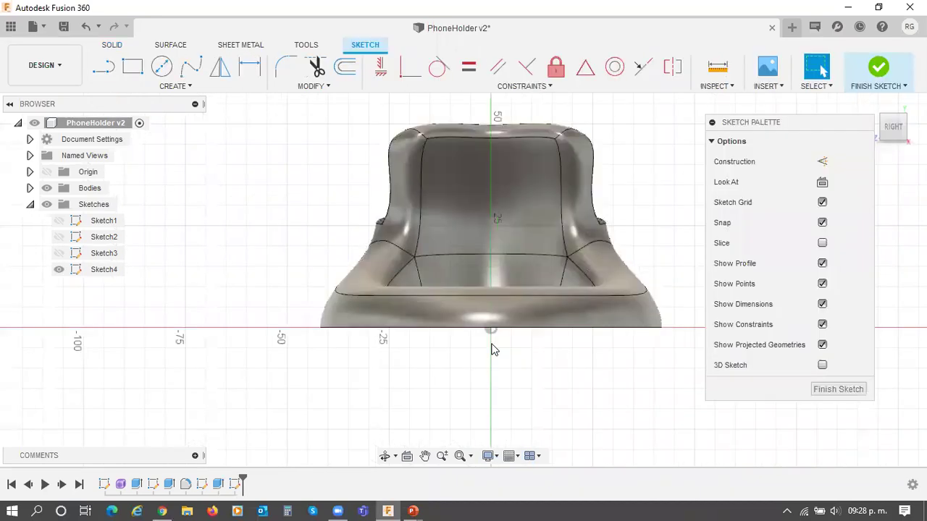
{"action": "scroll", "coordinate": [492, 349], "scroll_direction": "up", "scroll_amount": 1}
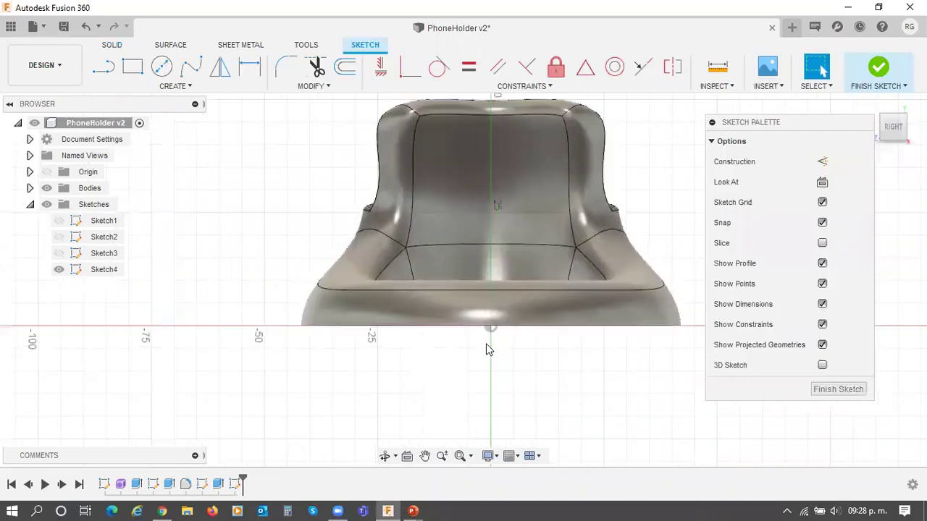
{"action": "scroll", "coordinate": [489, 349], "scroll_direction": "up", "scroll_amount": 2}
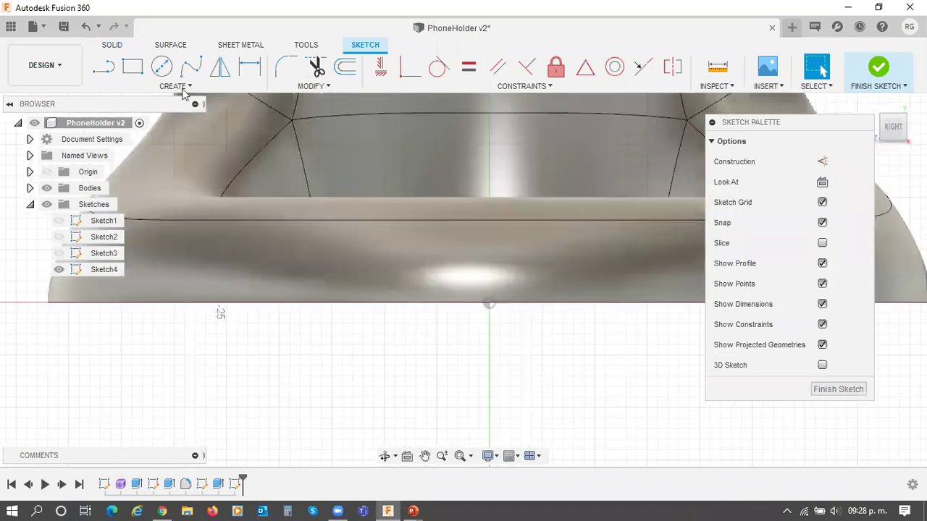
Step: Draw an 8 mm diameter circle centred on the origin and finish Sketch4
{"action": "key", "text": "c"}
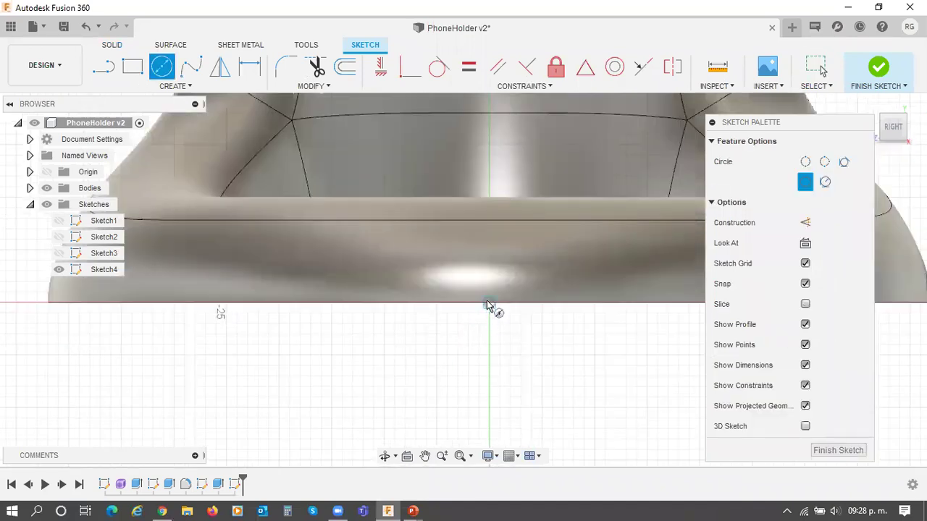
{"action": "left_click", "coordinate": [487, 302]}
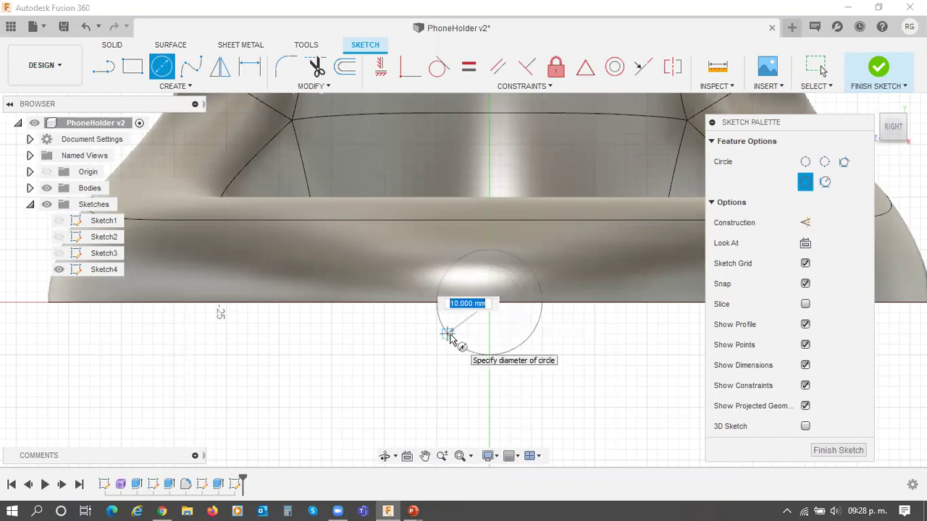
{"action": "type", "text": "8"}
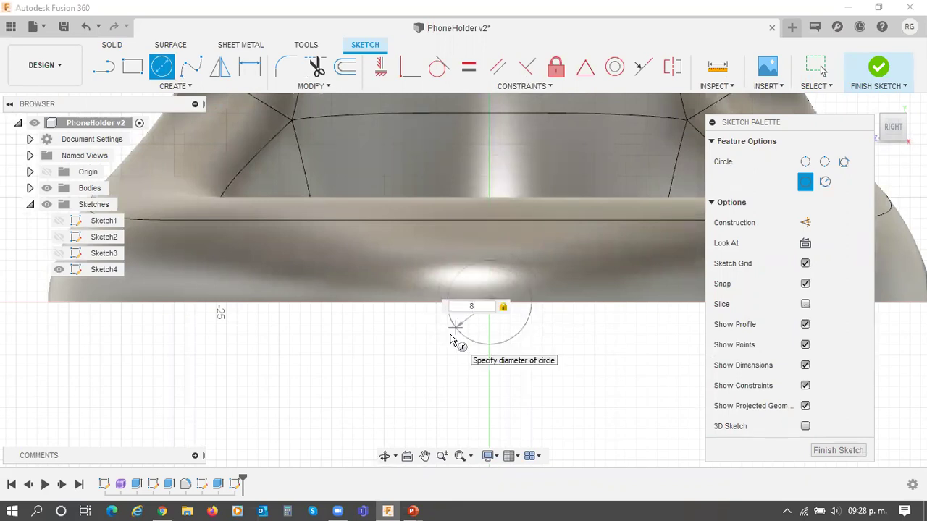
{"action": "key", "text": "Return"}
{"action": "key", "text": "Escape"}
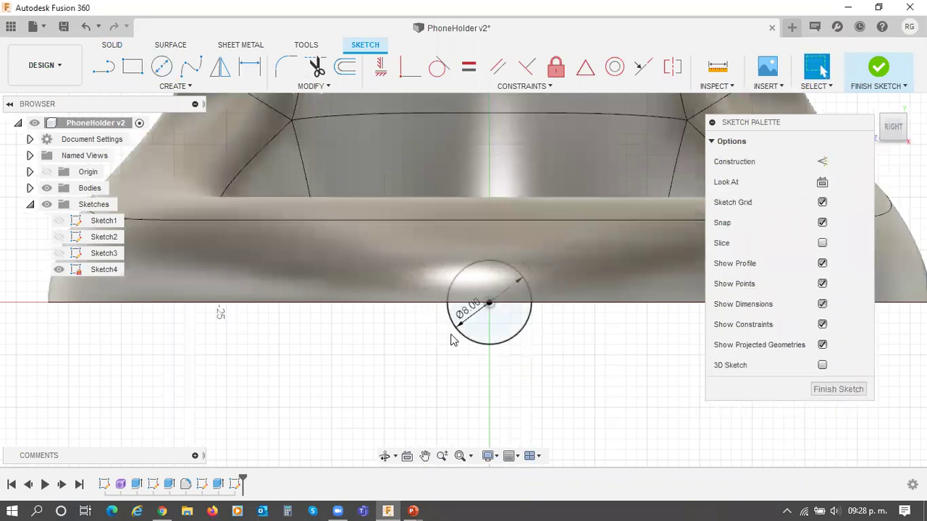
{"action": "left_click", "coordinate": [840, 391]}
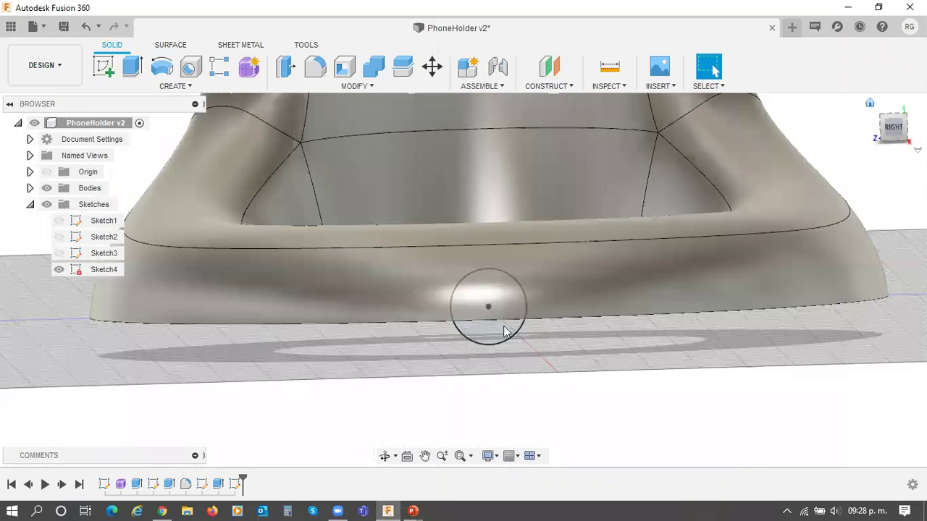
{"action": "key", "text": "F6"}
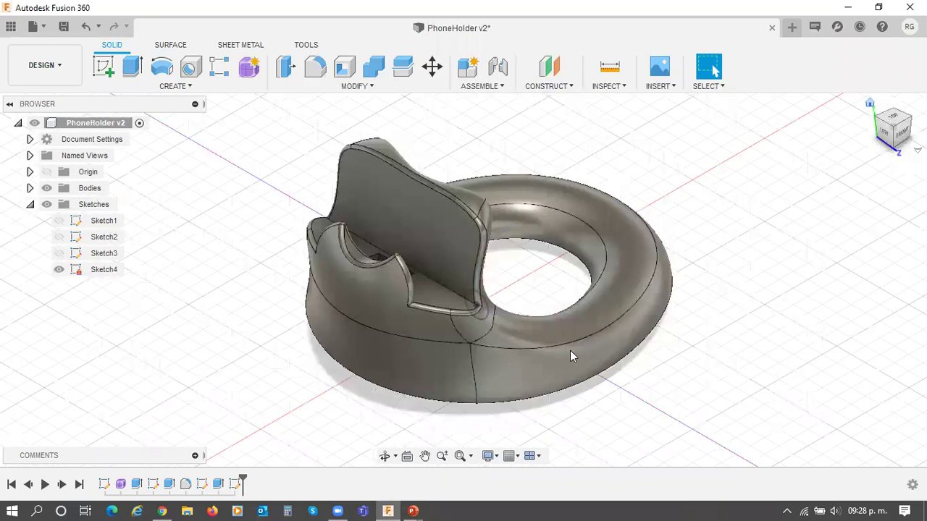
{"action": "middle_click_drag", "start_coordinate": [570, 339], "coordinate": [506, 319], "text": "shift"}
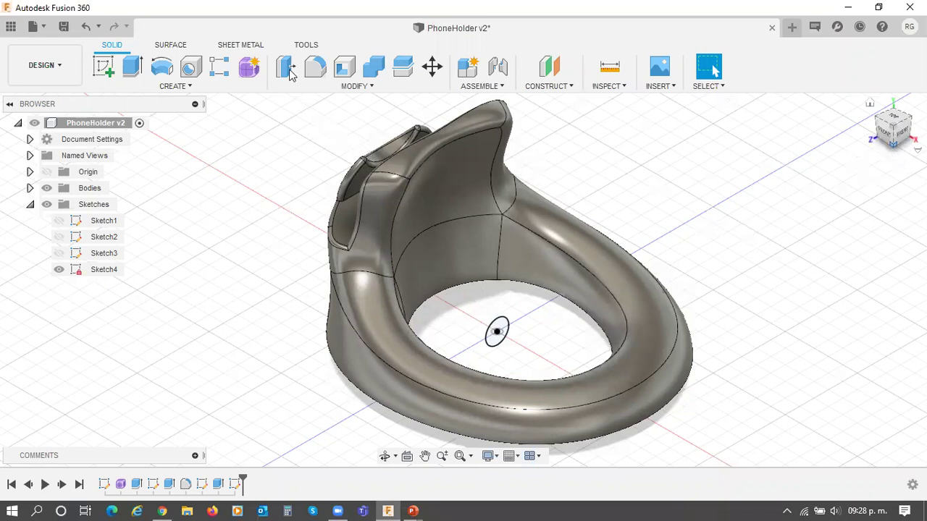
{"action": "middle_click_drag", "start_coordinate": [449, 210], "coordinate": [476, 234], "text": "shift"}
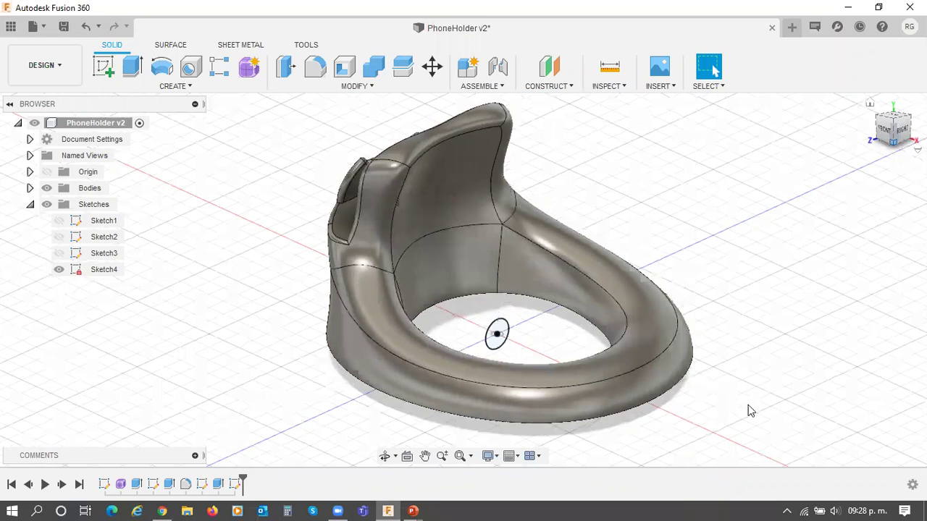
{"action": "middle_click_drag", "start_coordinate": [796, 188], "coordinate": [797, 190], "text": "shift"}
Step: Extrude the circle two-sided with a 60 mm first-side distance
{"action": "key", "text": "e"}
{"action": "left_click", "coordinate": [796, 184]}
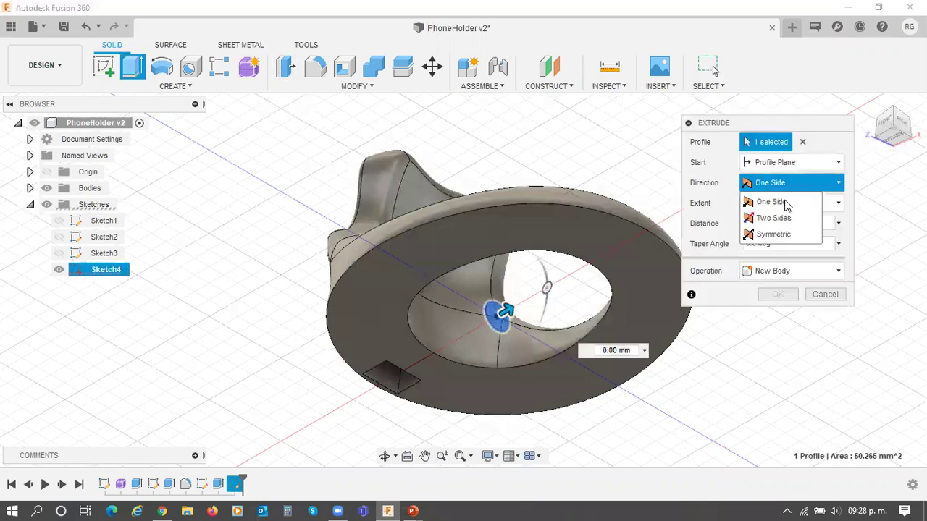
{"action": "left_click", "coordinate": [775, 219]}
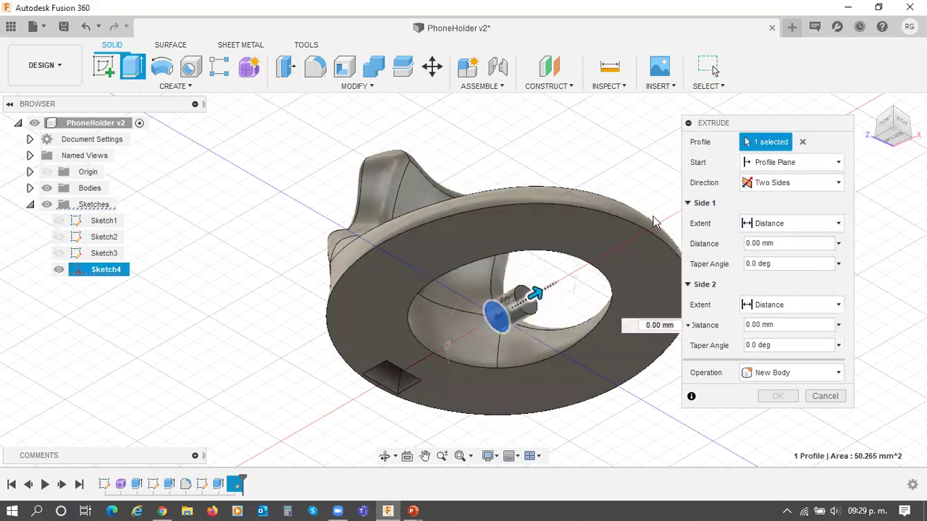
{"action": "type", "text": "60"}
{"action": "key", "text": "Return"}
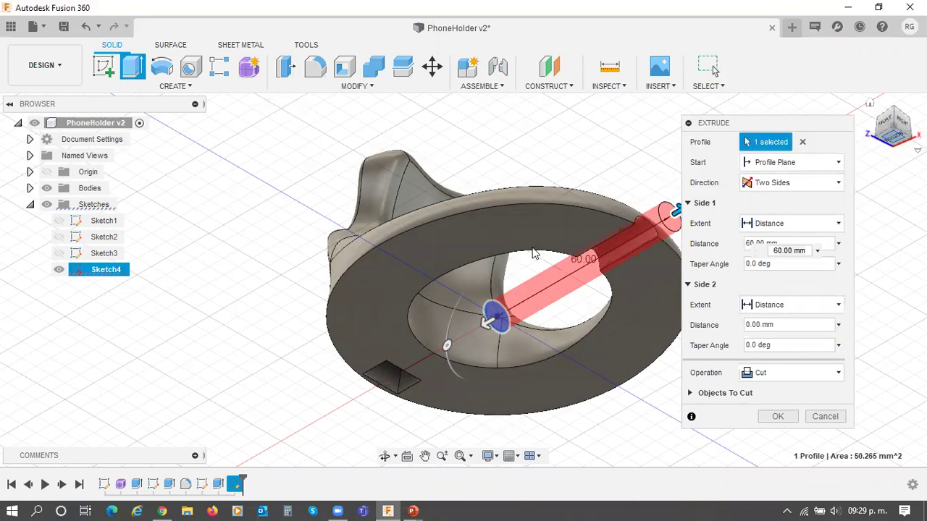
Step: Drag the second side to 34 mm and apply the channel cut through the base
{"action": "middle_click_drag", "start_coordinate": [338, 298], "coordinate": [335, 298], "text": "shift"}
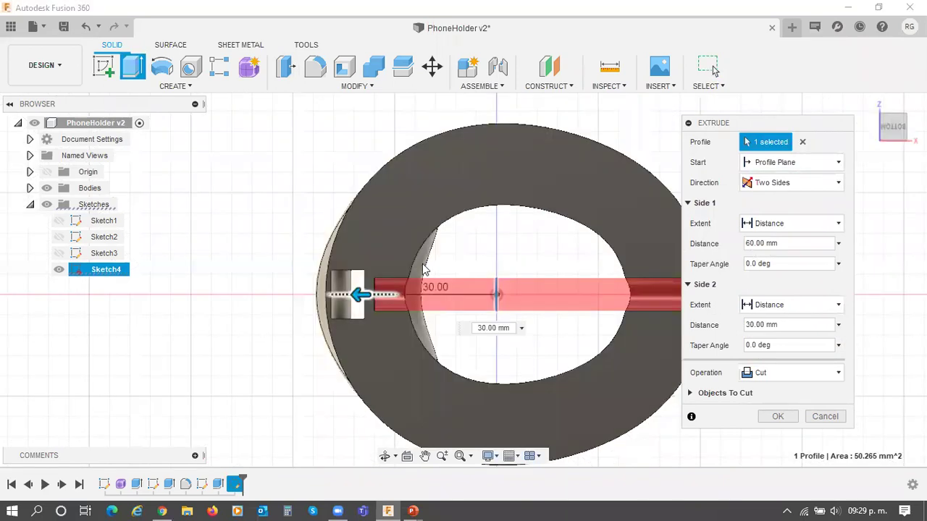
{"action": "scroll", "coordinate": [418, 275], "scroll_direction": "up", "scroll_amount": 5}
{"action": "left_click_drag", "start_coordinate": [362, 265], "coordinate": [386, 252]}
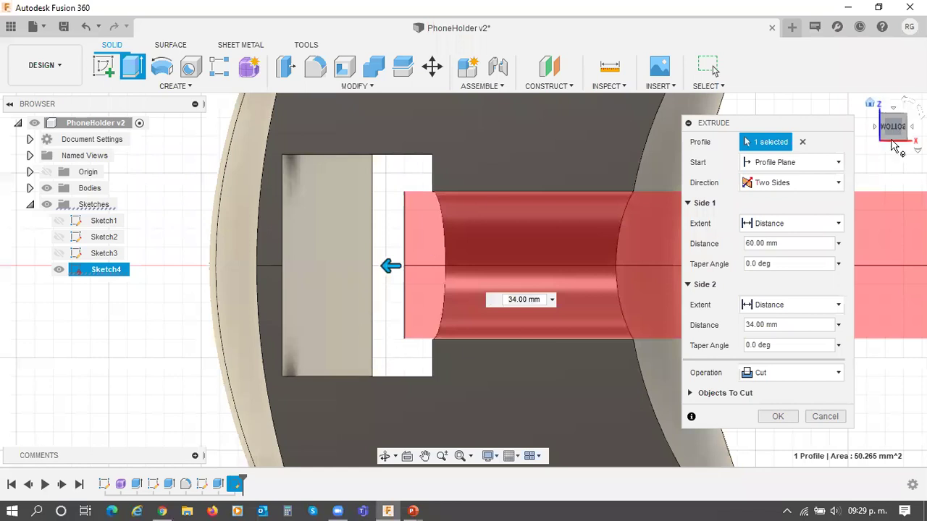
{"action": "left_click", "coordinate": [894, 144]}
{"action": "left_click", "coordinate": [894, 130]}
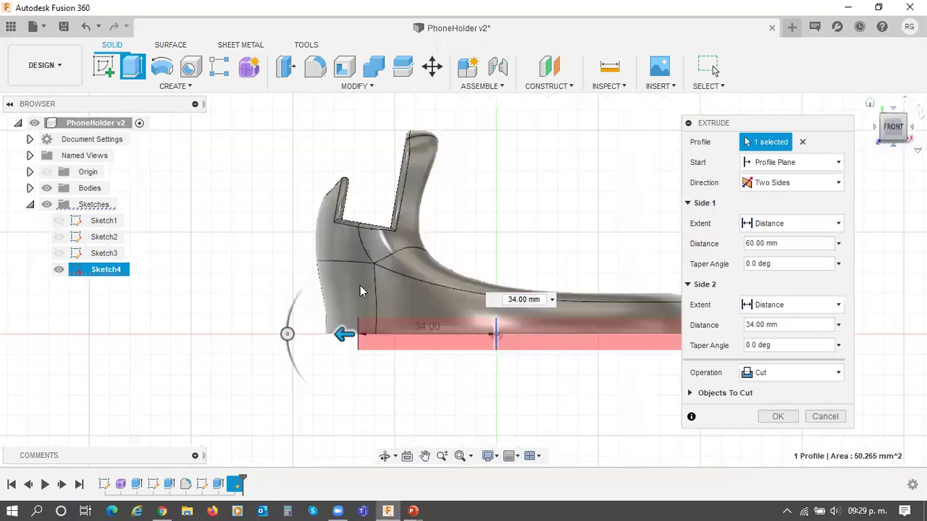
{"action": "left_click", "coordinate": [894, 134]}
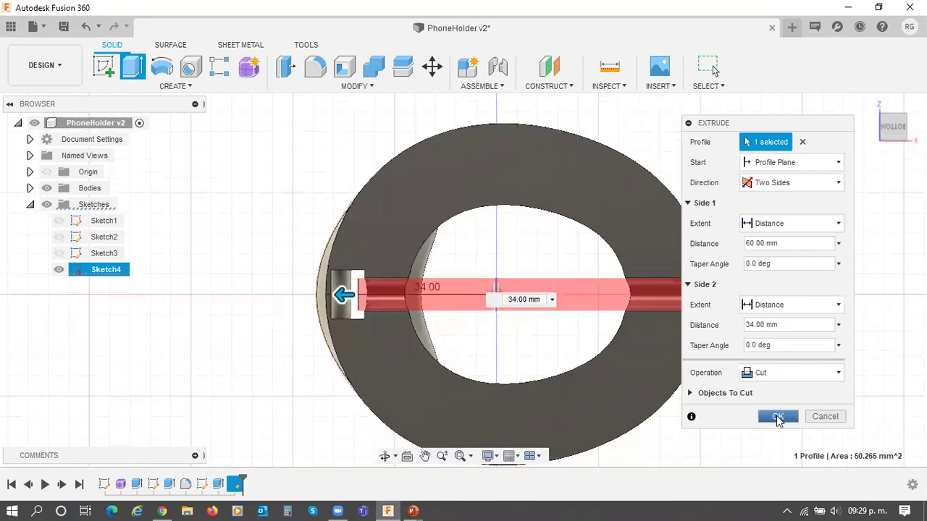
{"action": "left_click", "coordinate": [778, 418]}
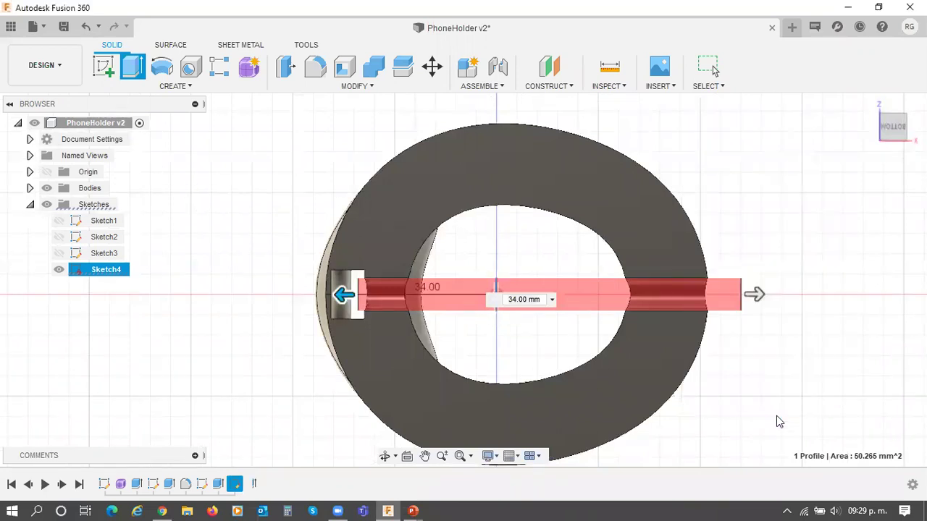
{"action": "middle_click_drag", "start_coordinate": [746, 246], "coordinate": [726, 312], "text": "shift"}
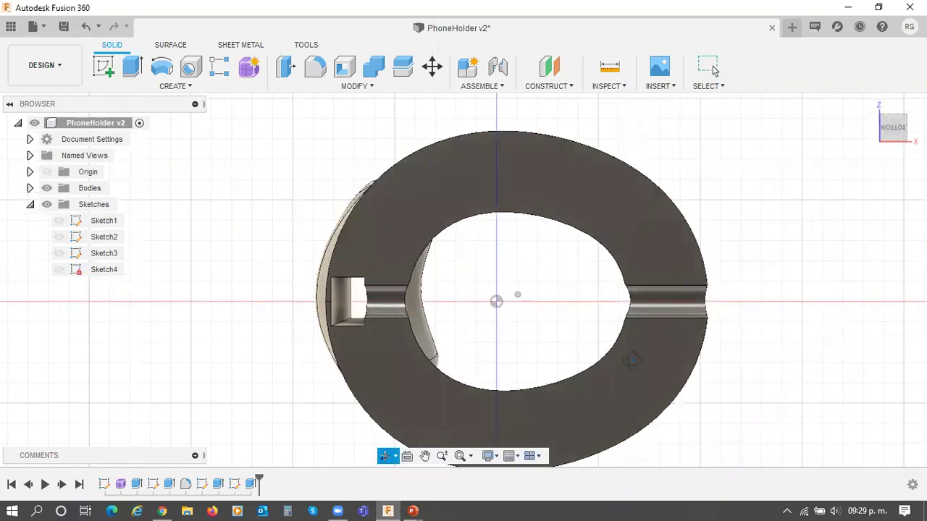
{"action": "middle_click_drag", "start_coordinate": [629, 360], "coordinate": [788, 283], "text": "shift"}
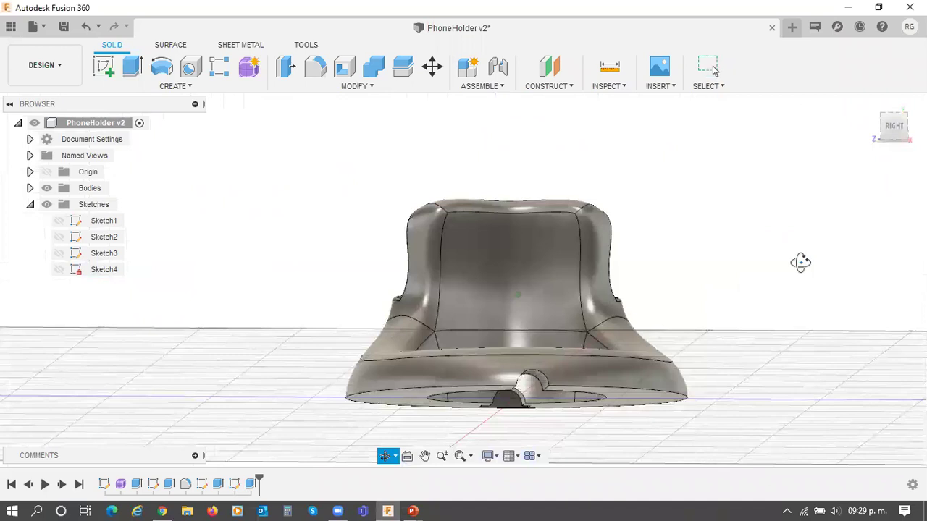
{"action": "middle_click_drag", "start_coordinate": [800, 262], "coordinate": [800, 263], "text": "shift"}
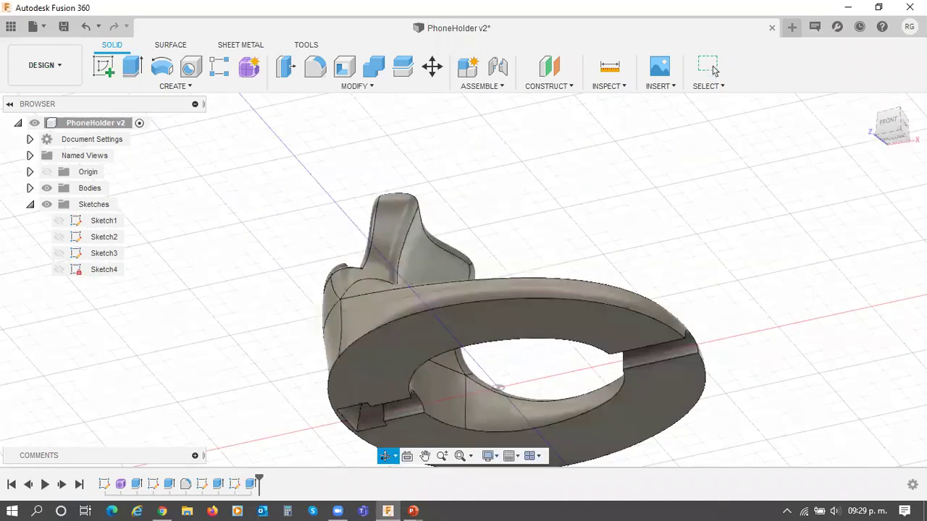
{"action": "middle_click_drag", "start_coordinate": [713, 69], "coordinate": [713, 70], "text": "shift"}
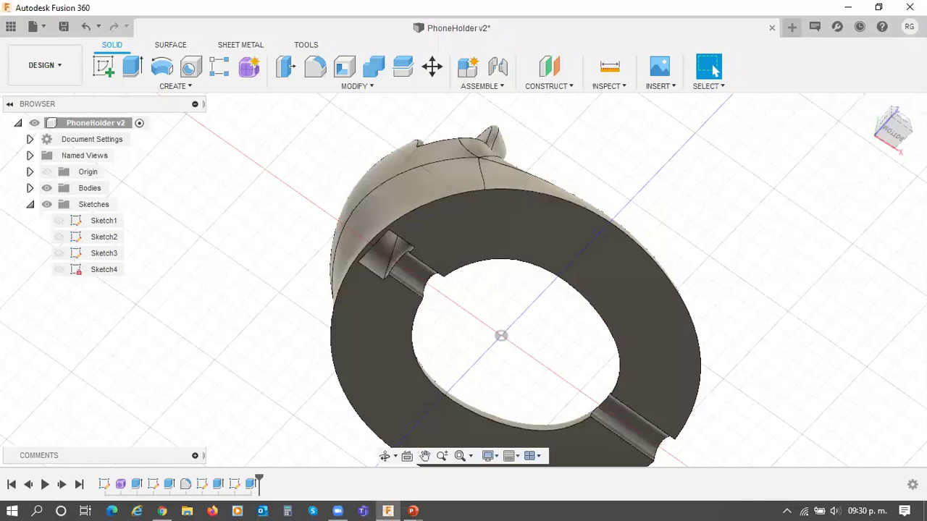
{"action": "left_click", "coordinate": [669, 87]}
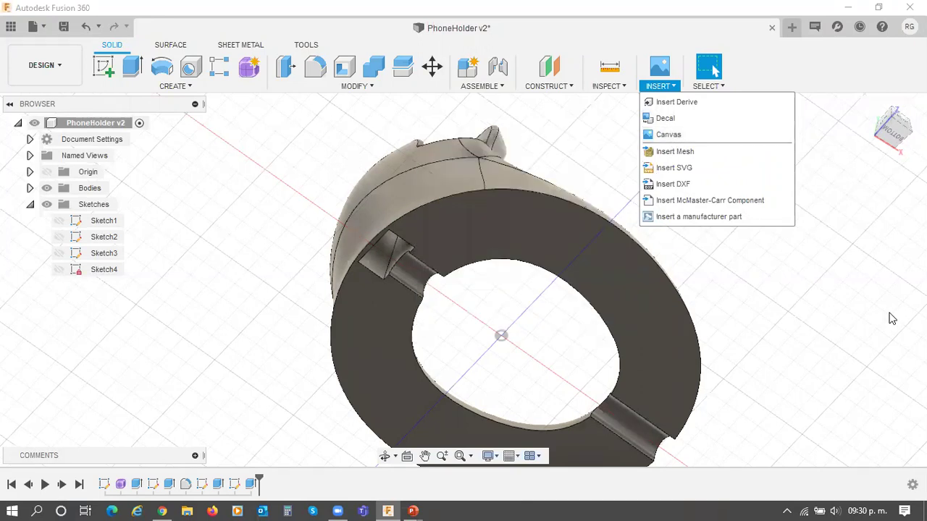
{"action": "left_click", "coordinate": [855, 303]}
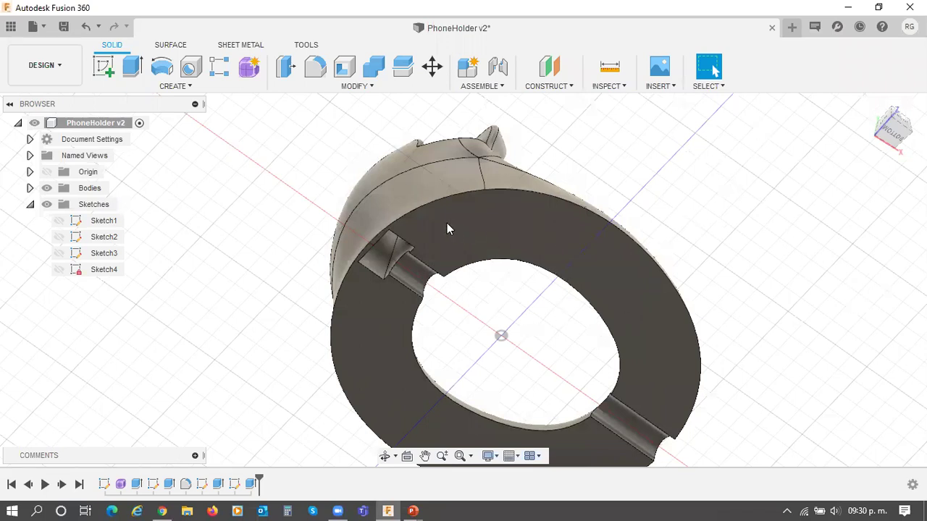
{"action": "middle_click_drag", "start_coordinate": [474, 300], "coordinate": [506, 245]}
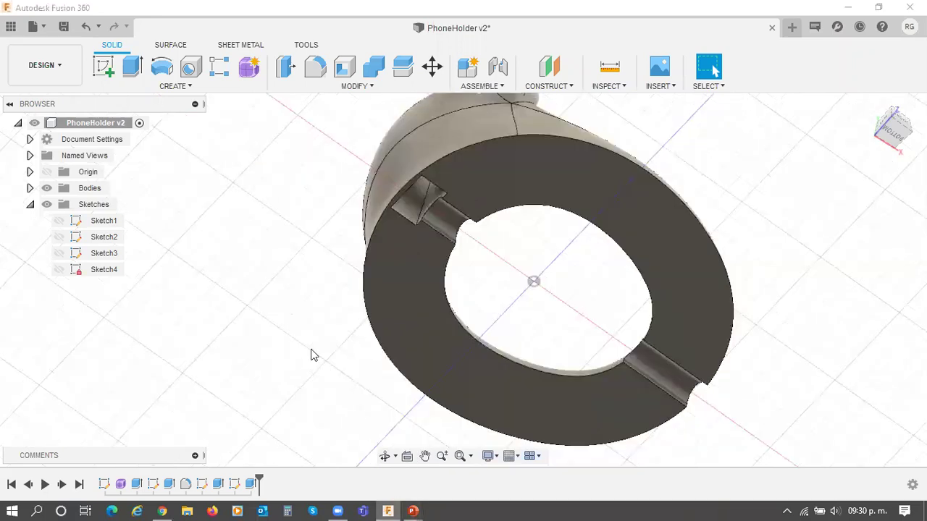
{"action": "key", "text": "alt+Tab"}
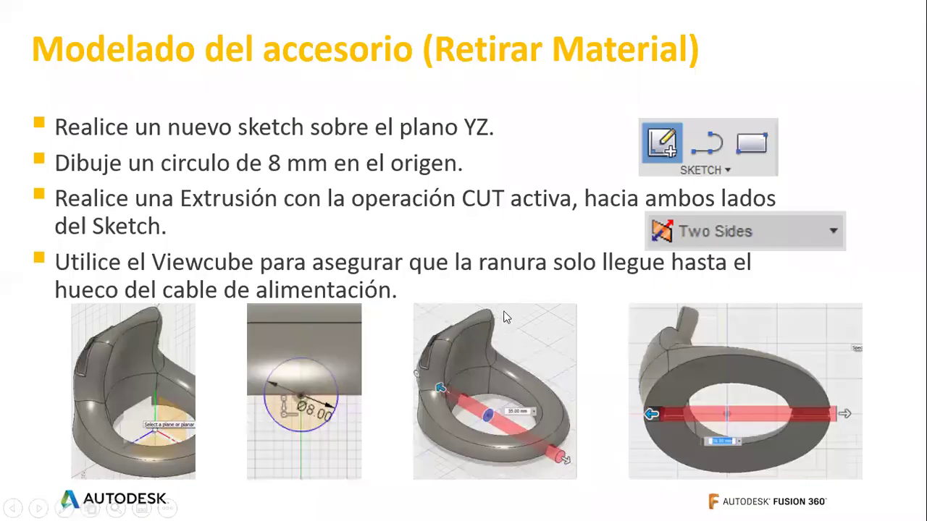
Step: Advance to the 'Redondear Filos' slide, then return to the PhoneHolder model
{"action": "left_click", "coordinate": [506, 317]}
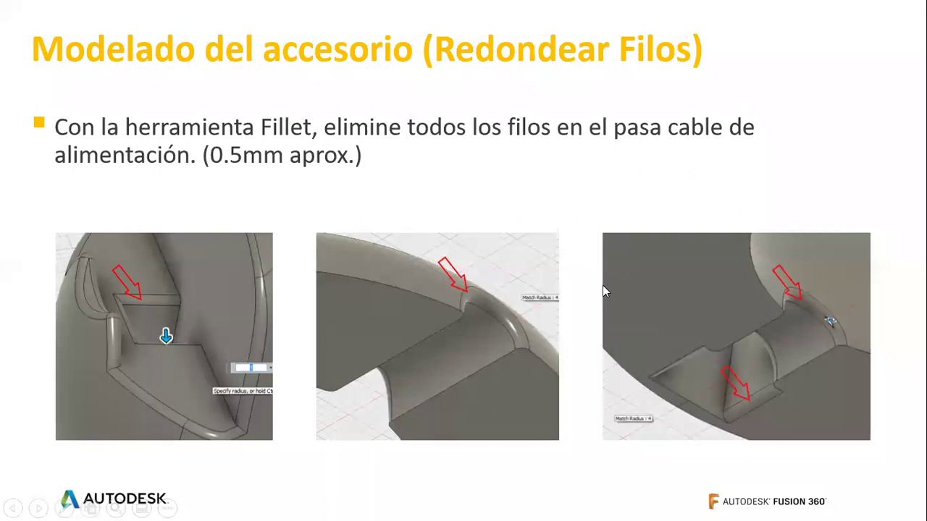
{"action": "key", "text": "alt+Tab"}
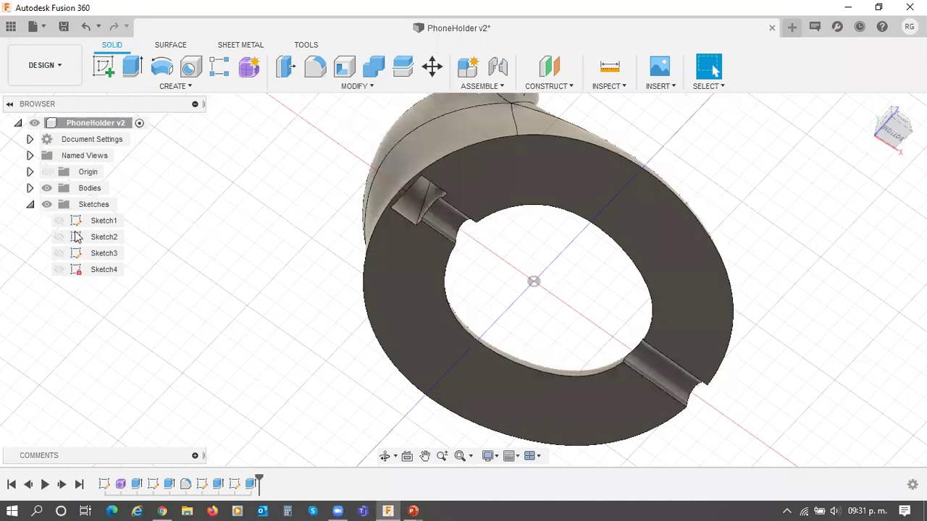
Step: Start a fillet and select the cable channel's end edge
{"action": "key", "text": "f"}
{"action": "mouse_move", "coordinate": [142, 230]}
{"action": "left_mouse_down"}
{"action": "mouse_move", "coordinate": [87, 274]}
{"action": "mouse_move", "coordinate": [89, 316]}
{"action": "mouse_move", "coordinate": [74, 297]}
{"action": "left_mouse_up"}
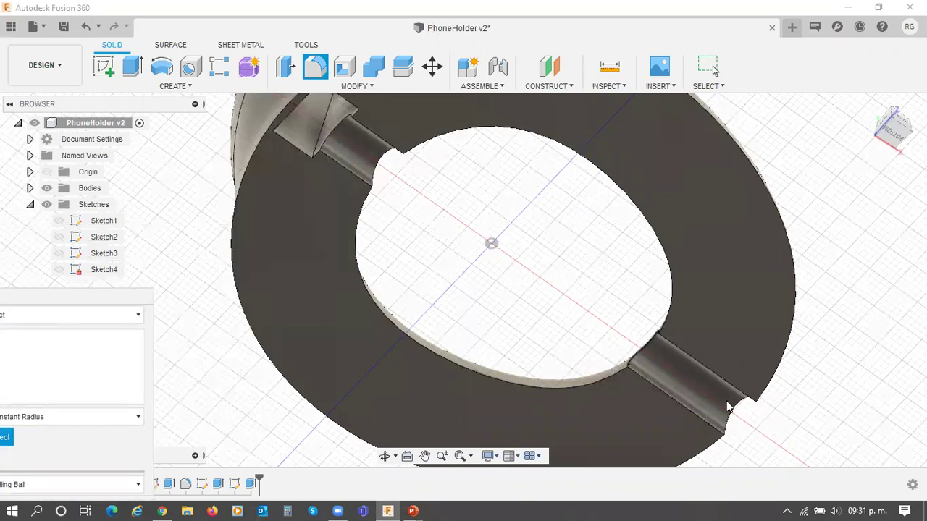
{"action": "scroll", "coordinate": [742, 403], "scroll_direction": "up", "scroll_amount": 3}
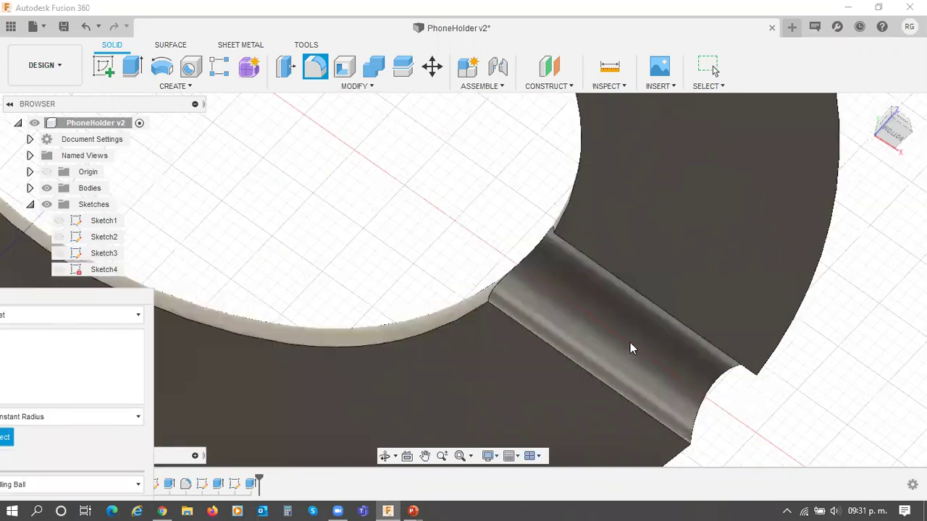
{"action": "left_click", "coordinate": [673, 343]}
{"action": "scroll", "coordinate": [675, 352], "scroll_direction": "down", "scroll_amount": 4}
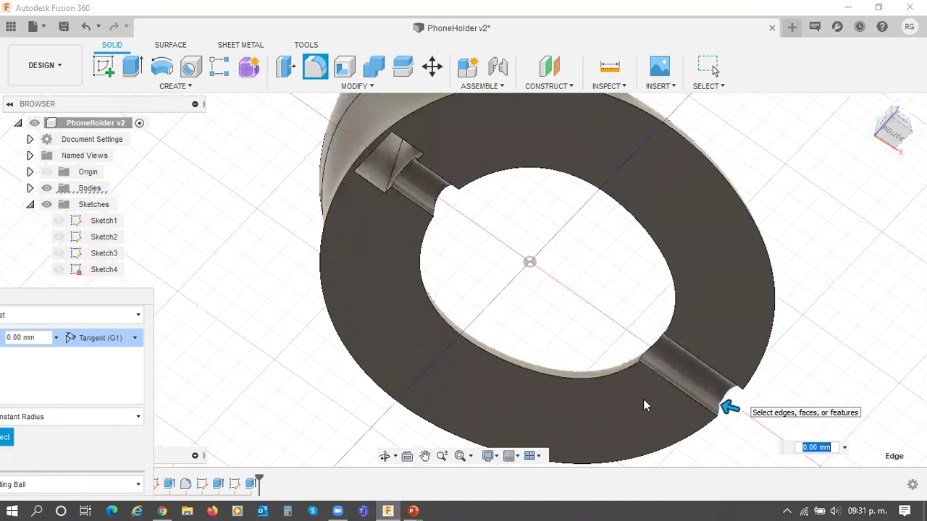
{"action": "scroll", "coordinate": [660, 330], "scroll_direction": "up", "scroll_amount": 5}
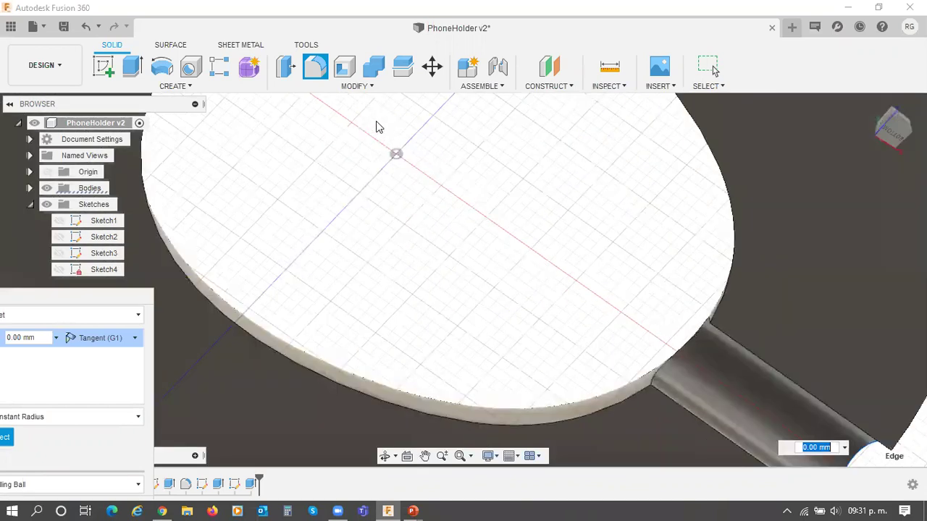
{"action": "scroll", "coordinate": [557, 268], "scroll_direction": "down", "scroll_amount": 2}
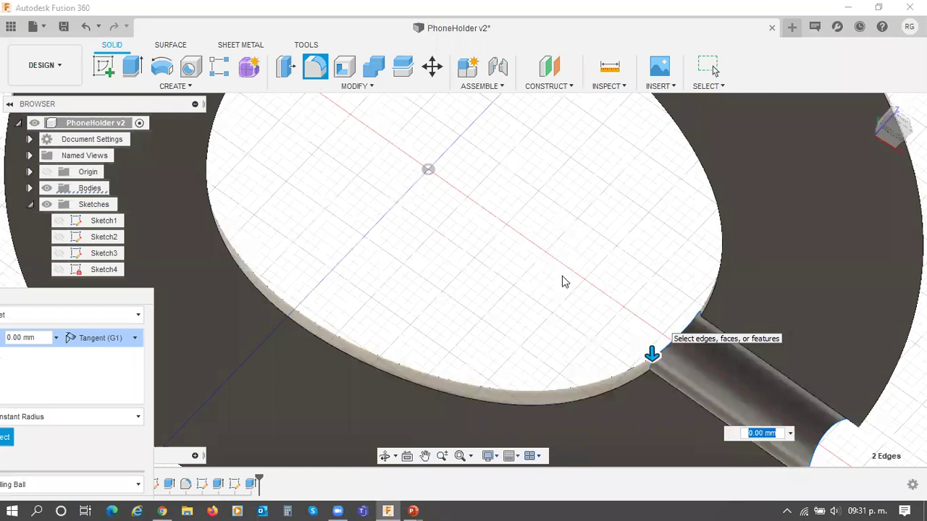
Step: Add the channel's curved edge at the other end to the fillet selection
{"action": "middle_click_drag", "start_coordinate": [598, 275], "coordinate": [699, 333], "text": "shift"}
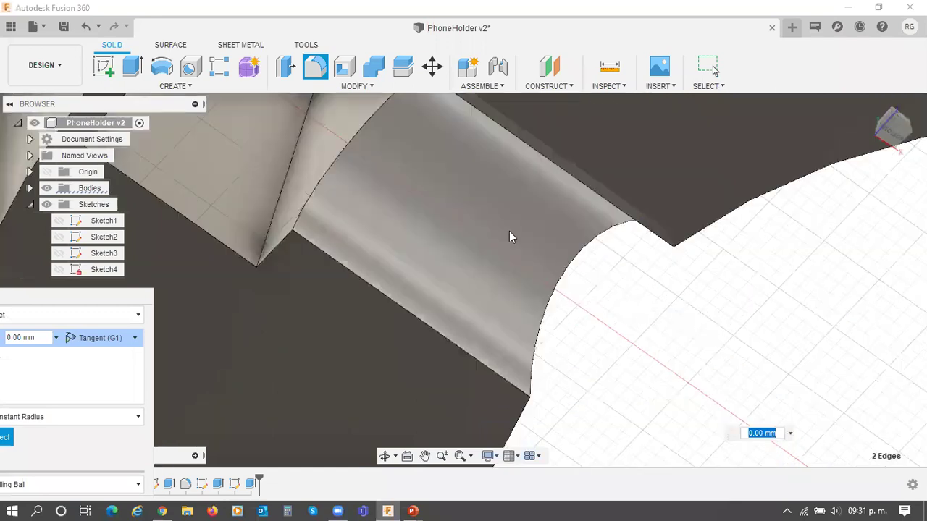
{"action": "left_click", "coordinate": [548, 254]}
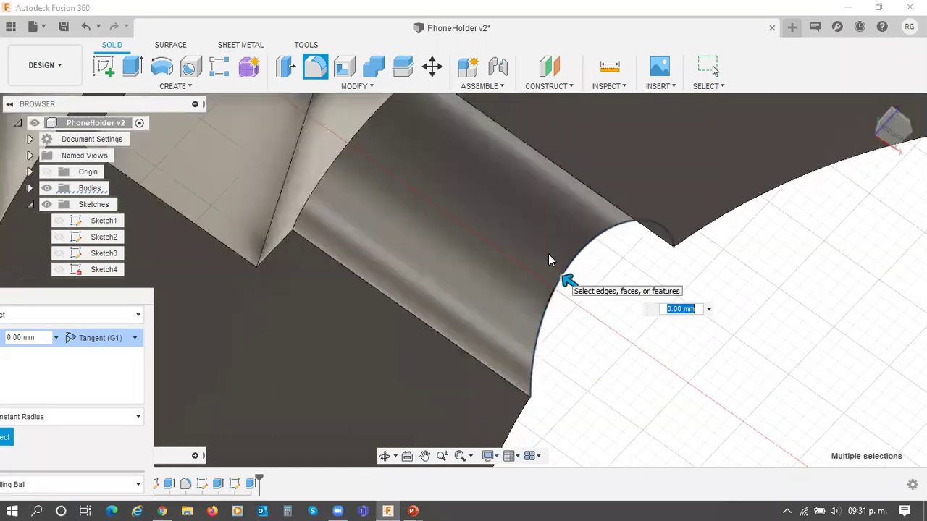
{"action": "scroll", "coordinate": [720, 397], "scroll_direction": "down", "scroll_amount": 3}
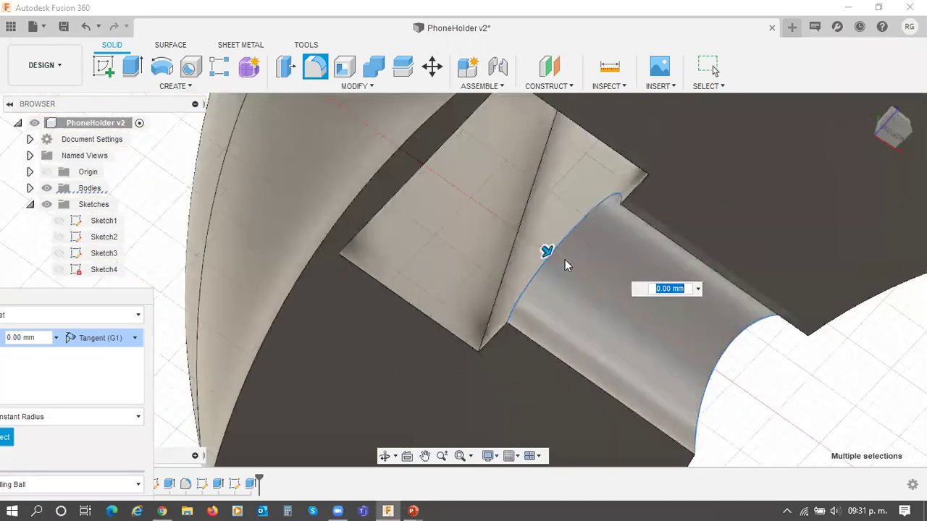
{"action": "scroll", "coordinate": [568, 280], "scroll_direction": "down", "scroll_amount": 1}
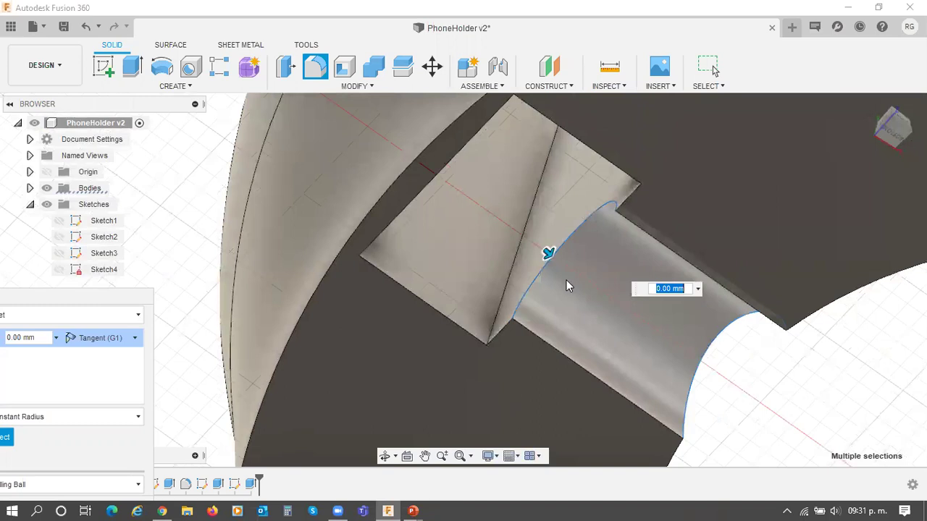
{"action": "scroll", "coordinate": [566, 281], "scroll_direction": "down", "scroll_amount": 3}
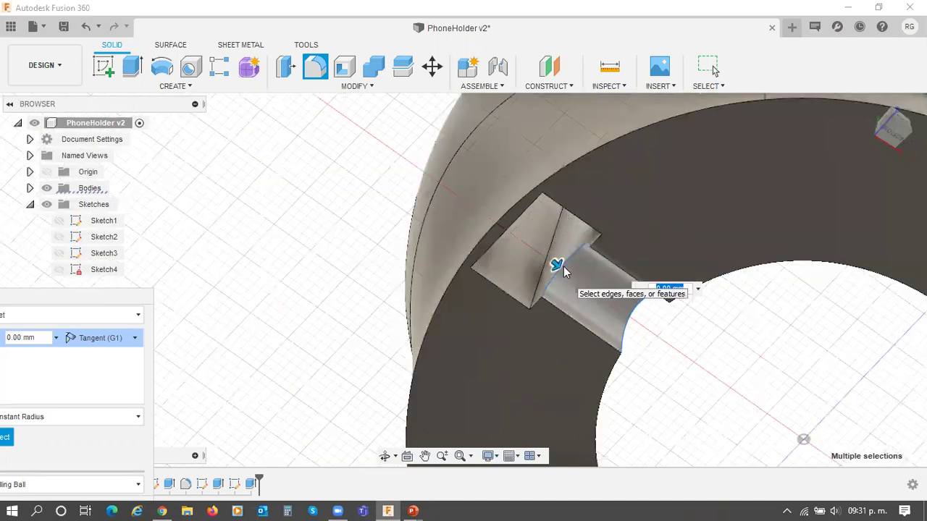
{"action": "scroll", "coordinate": [558, 263], "scroll_direction": "down", "scroll_amount": 1}
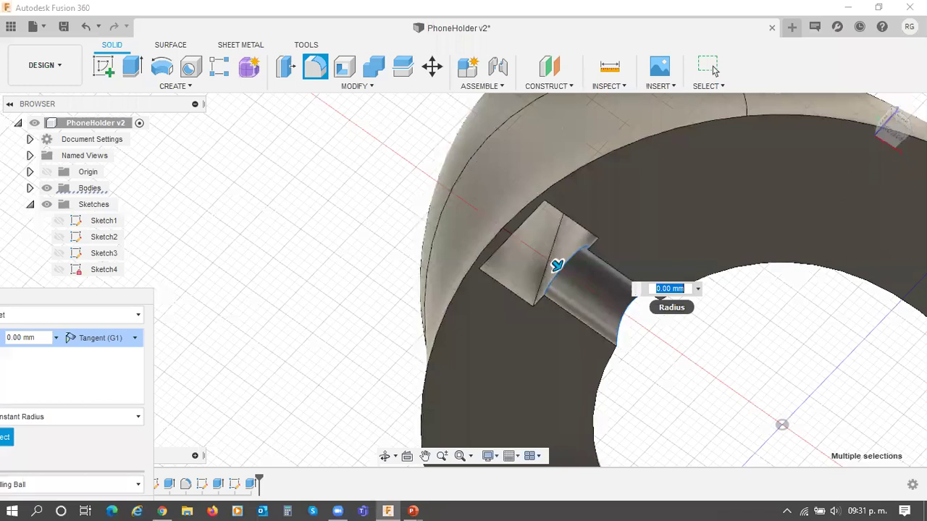
{"action": "key", "text": "F6"}
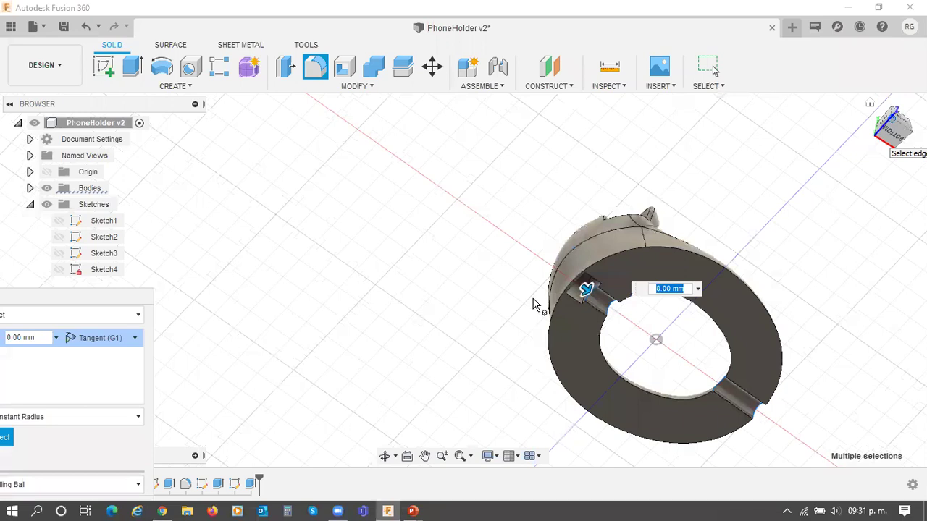
Step: Add the stand's rectangular opening edge to the fillet selection
{"action": "middle_click_drag", "start_coordinate": [534, 304], "coordinate": [512, 238], "text": "shift"}
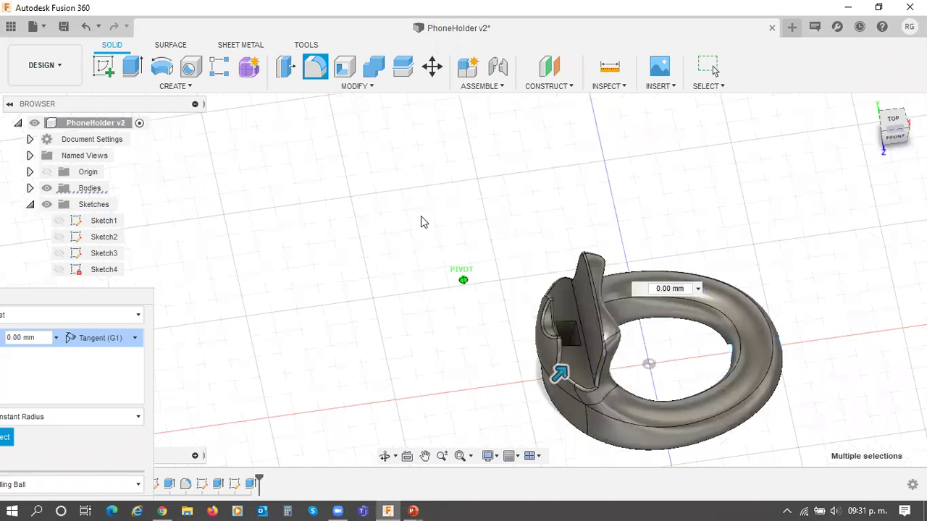
{"action": "scroll", "coordinate": [451, 304], "scroll_direction": "up", "scroll_amount": 5}
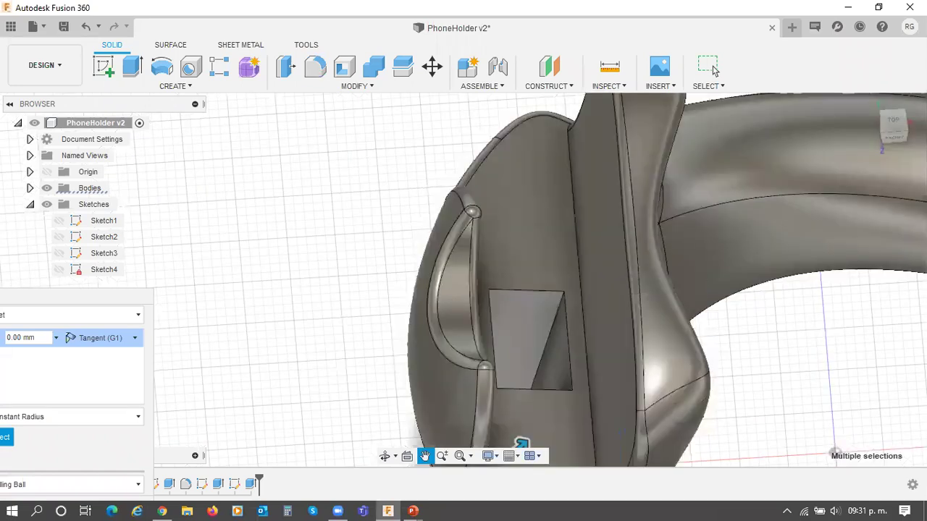
{"action": "middle_click_drag", "start_coordinate": [521, 443], "coordinate": [450, 290]}
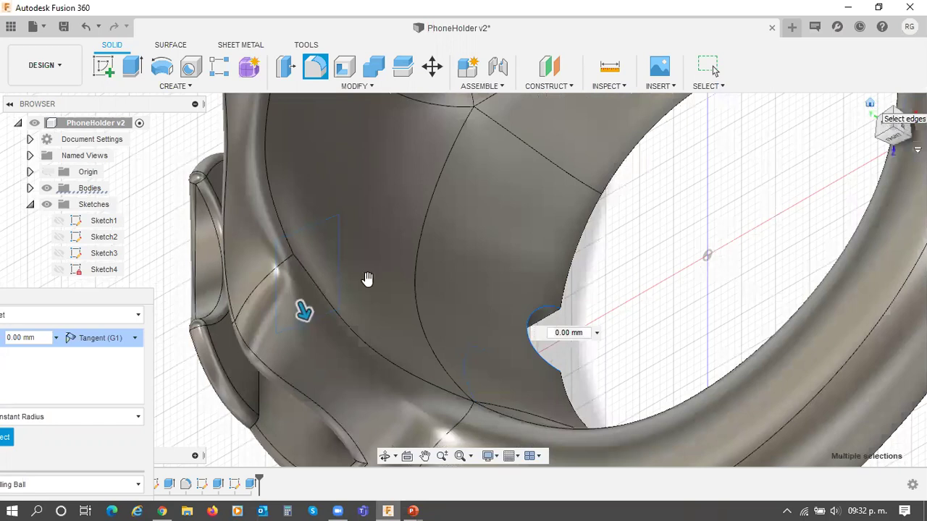
{"action": "middle_click_drag", "start_coordinate": [364, 275], "coordinate": [370, 286], "text": "shift"}
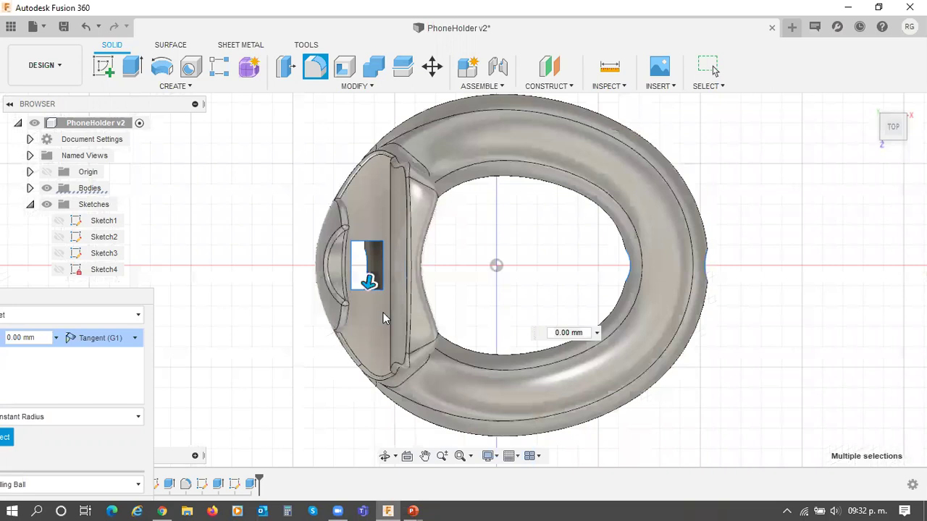
{"action": "scroll", "coordinate": [373, 317], "scroll_direction": "up", "scroll_amount": 5}
{"action": "scroll", "coordinate": [362, 302], "scroll_direction": "up", "scroll_amount": 3}
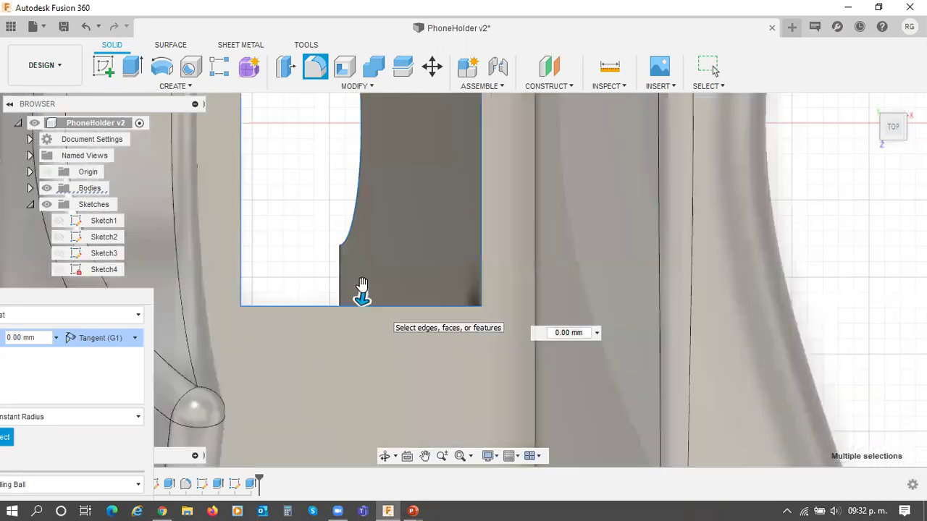
{"action": "scroll", "coordinate": [362, 286], "scroll_direction": "up", "scroll_amount": 2}
{"action": "left_click", "coordinate": [360, 291]}
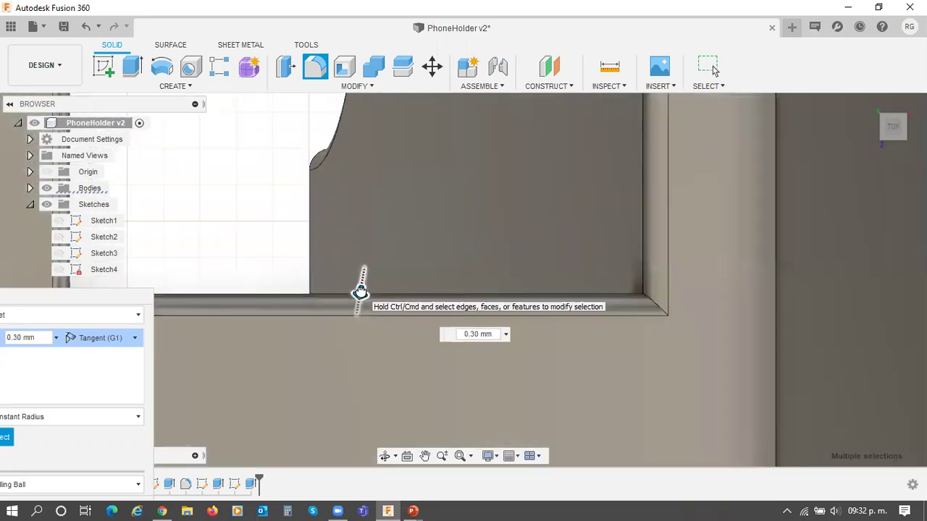
Step: Set the fillet radius to 0.50 mm
{"action": "left_click_drag", "start_coordinate": [361, 291], "coordinate": [360, 294]}
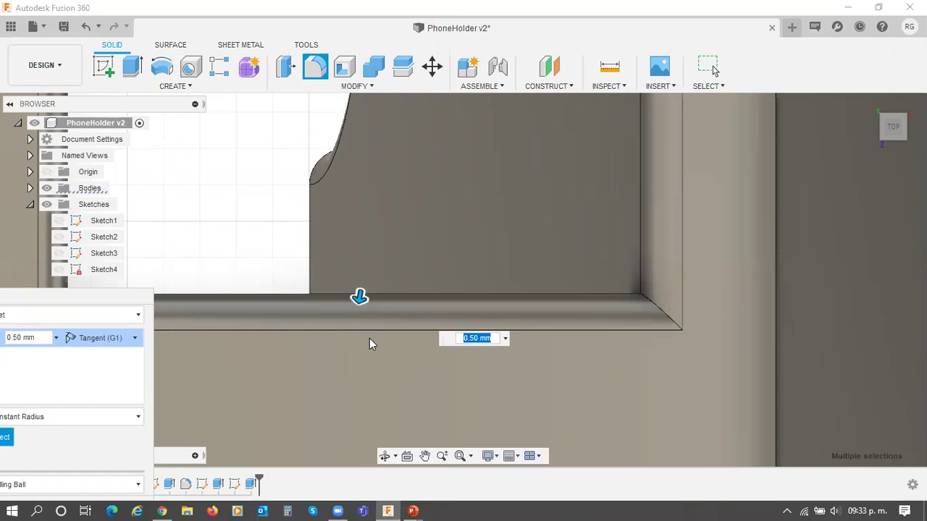
{"action": "scroll", "coordinate": [403, 345], "scroll_direction": "up", "scroll_amount": 1}
{"action": "scroll", "coordinate": [404, 345], "scroll_direction": "up", "scroll_amount": 1}
{"action": "scroll", "coordinate": [423, 277], "scroll_direction": "down", "scroll_amount": 2}
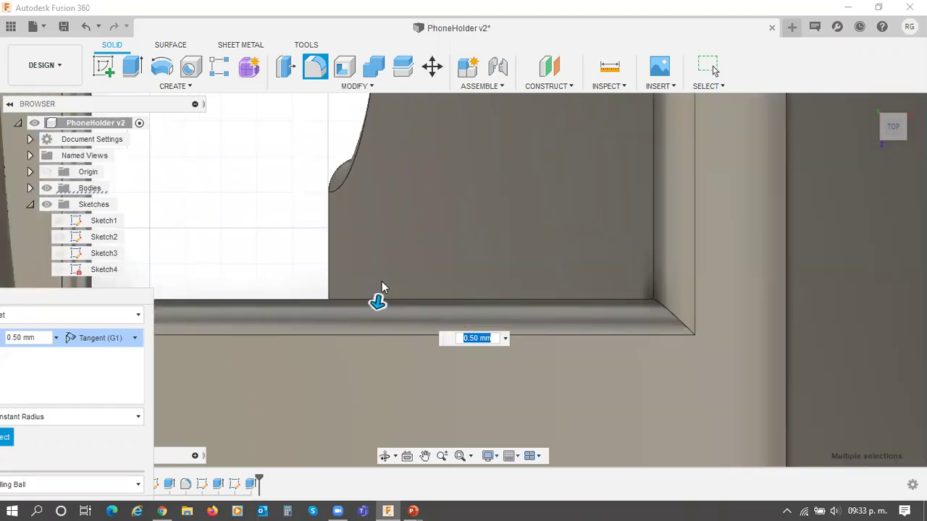
{"action": "scroll", "coordinate": [423, 277], "scroll_direction": "down", "scroll_amount": 2}
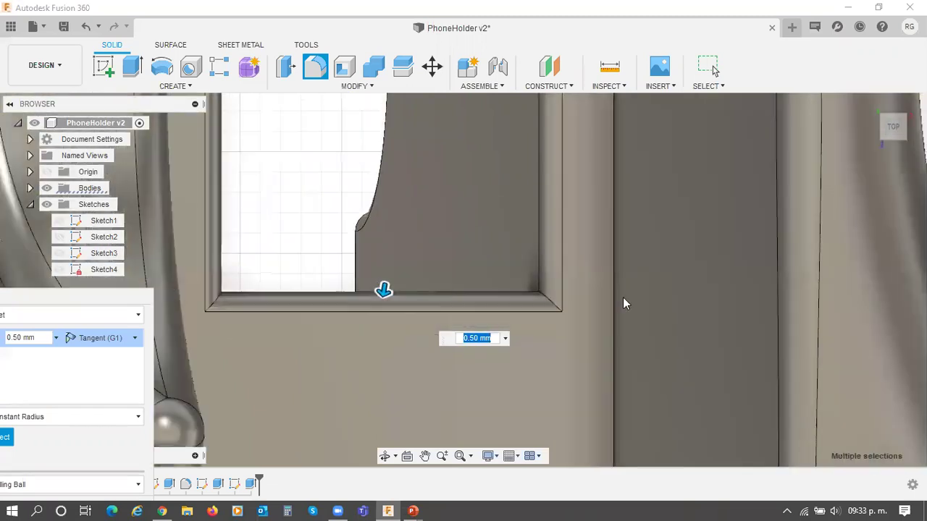
Step: Check the model from above and the side, then apply the 0.50 mm fillet to the eight edges
{"action": "left_click", "coordinate": [891, 134]}
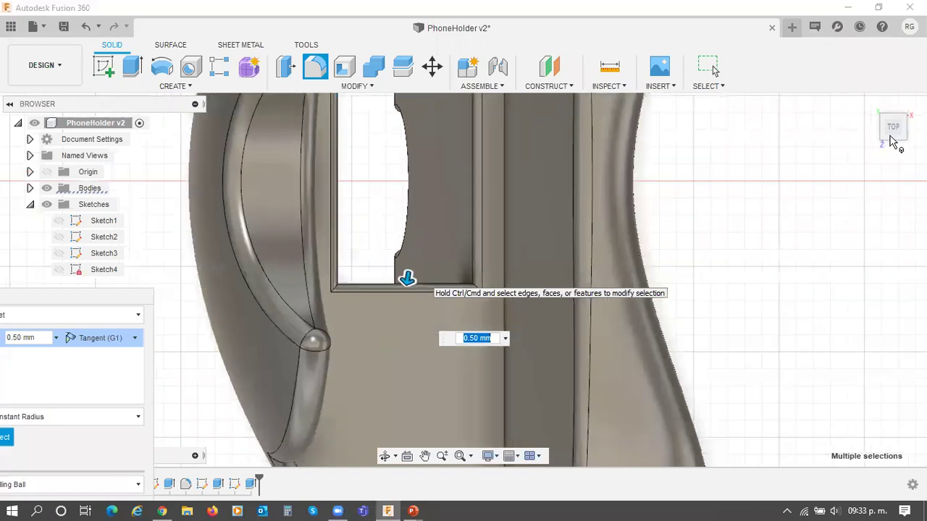
{"action": "scroll", "coordinate": [590, 358], "scroll_direction": "down", "scroll_amount": 3}
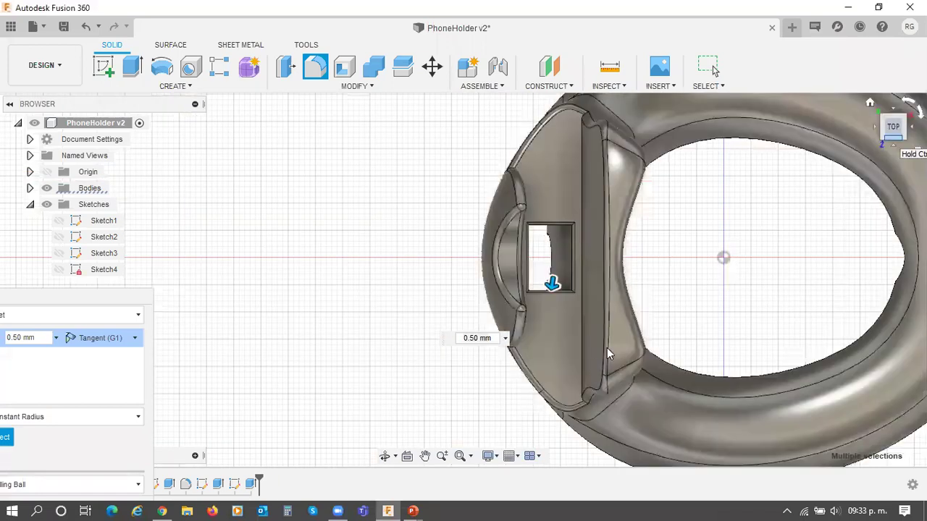
{"action": "scroll", "coordinate": [471, 336], "scroll_direction": "up", "scroll_amount": 5}
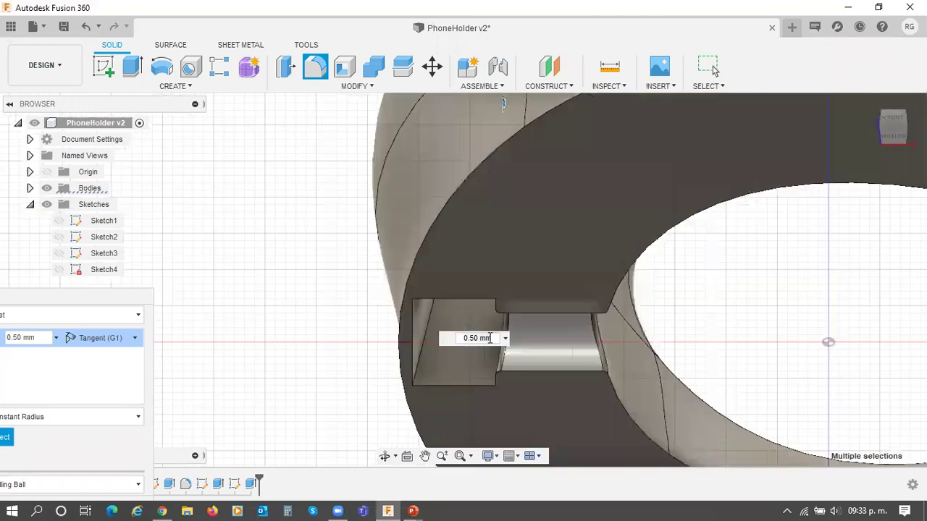
{"action": "scroll", "coordinate": [530, 341], "scroll_direction": "up", "scroll_amount": 2}
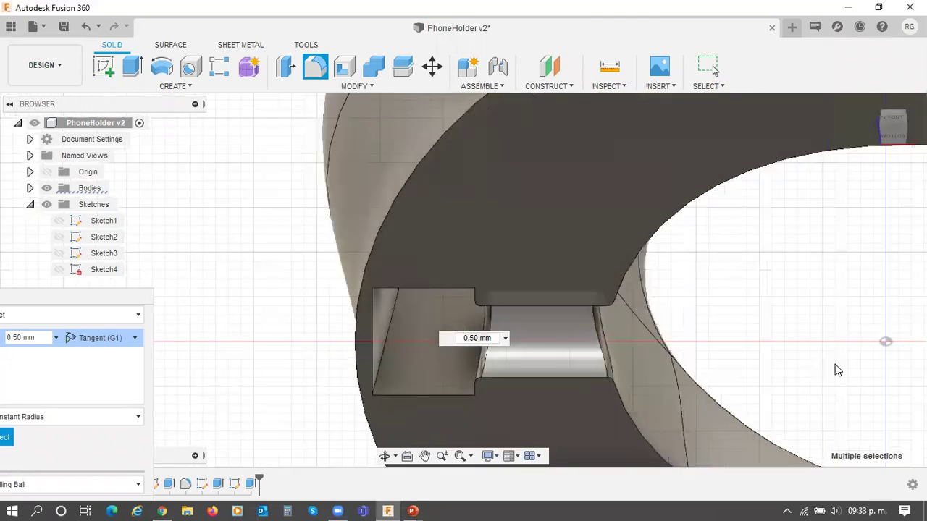
{"action": "scroll", "coordinate": [577, 364], "scroll_direction": "up", "scroll_amount": 2}
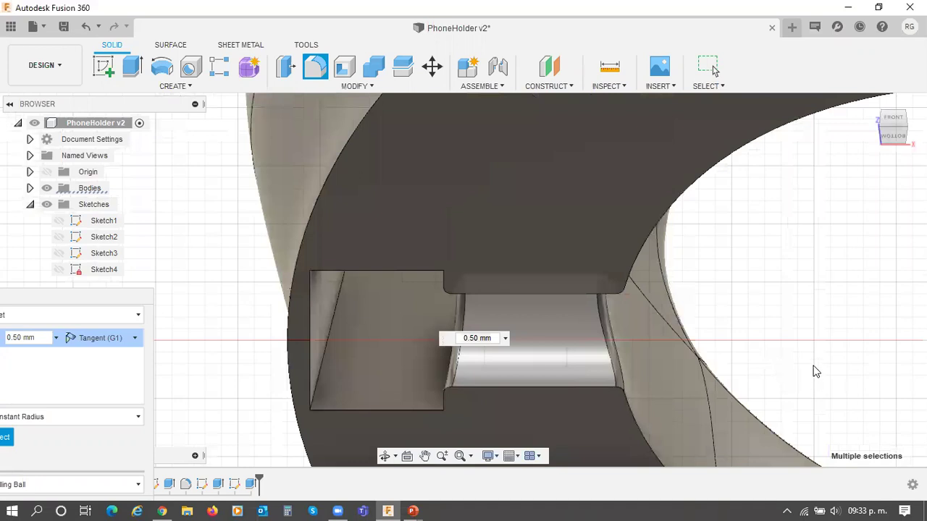
{"action": "scroll", "coordinate": [716, 387], "scroll_direction": "down", "scroll_amount": 4}
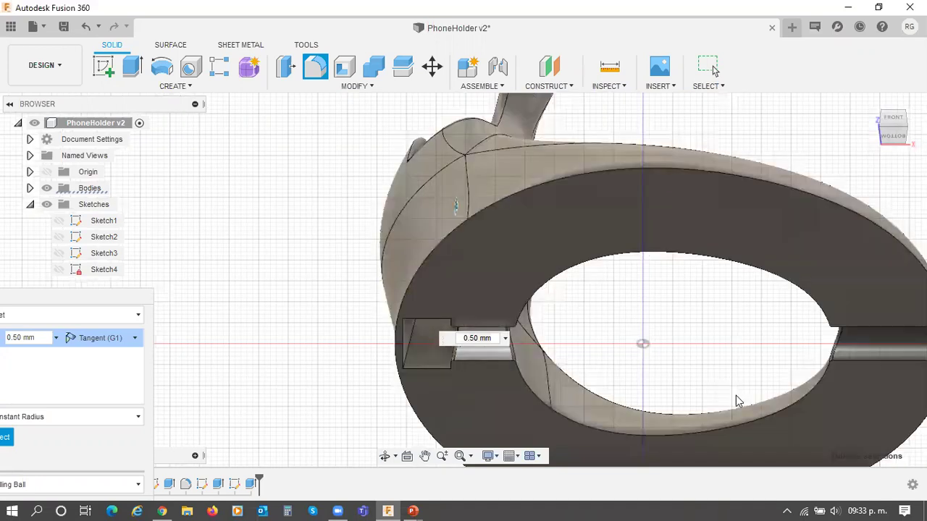
{"action": "middle_click_drag", "start_coordinate": [736, 400], "coordinate": [703, 369], "text": "shift"}
{"action": "middle_click_drag", "start_coordinate": [683, 360], "coordinate": [728, 340], "text": "shift"}
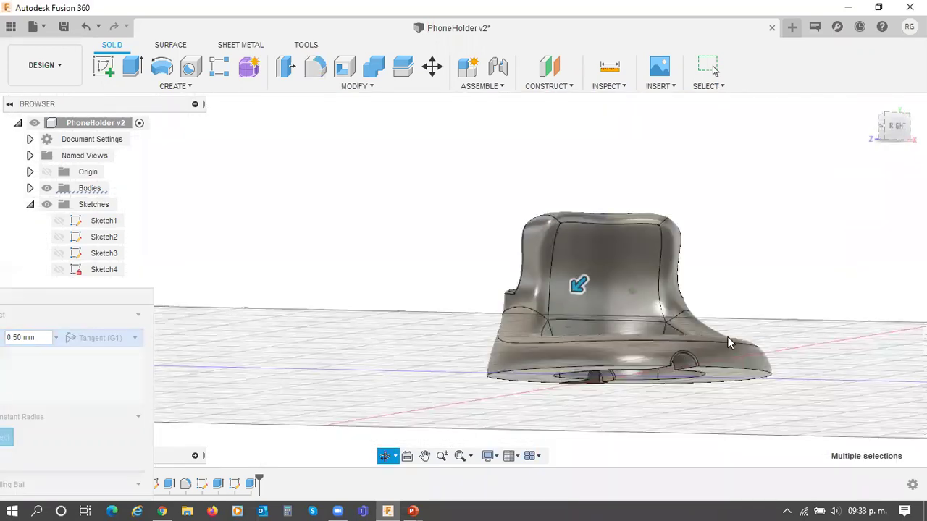
{"action": "scroll", "coordinate": [727, 338], "scroll_direction": "up", "scroll_amount": 5}
{"action": "scroll", "coordinate": [728, 338], "scroll_direction": "up", "scroll_amount": 3}
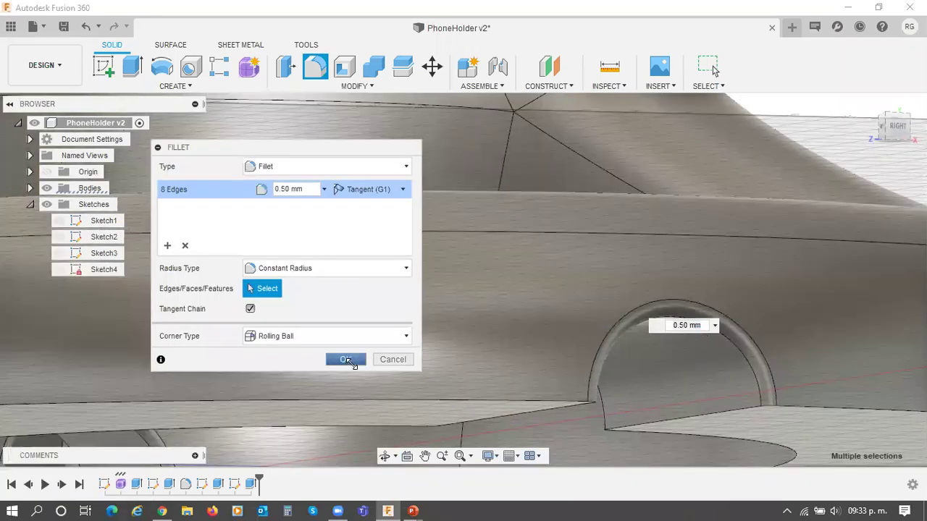
{"action": "left_click", "coordinate": [346, 359]}
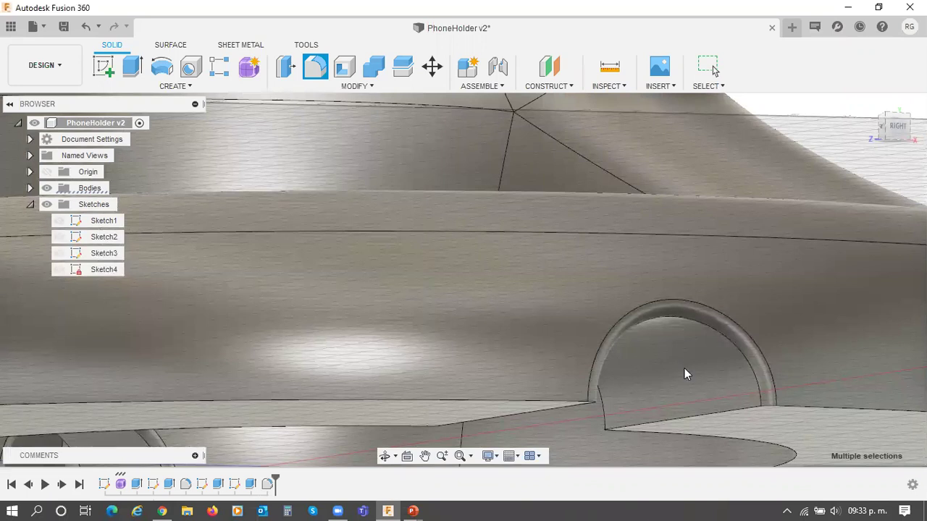
{"action": "scroll", "coordinate": [685, 373], "scroll_direction": "up", "scroll_amount": 3}
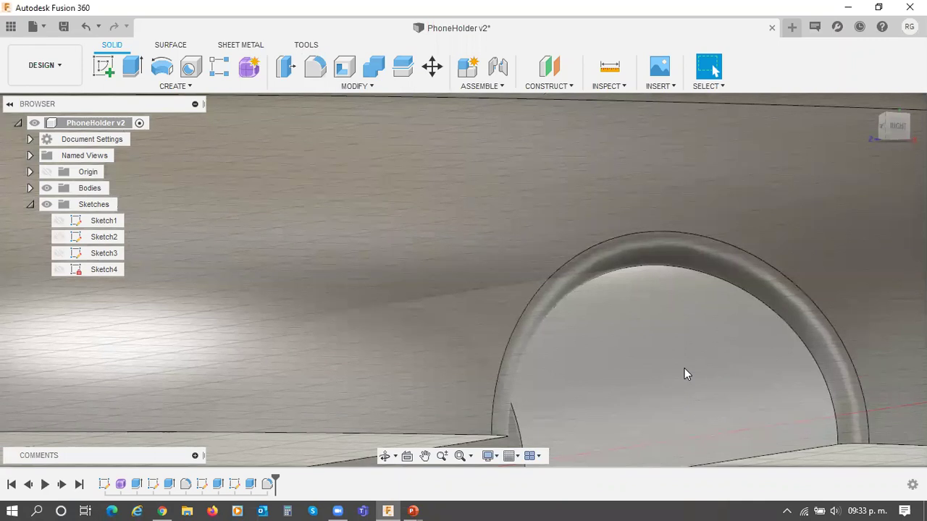
{"action": "scroll", "coordinate": [742, 338], "scroll_direction": "up", "scroll_amount": 4}
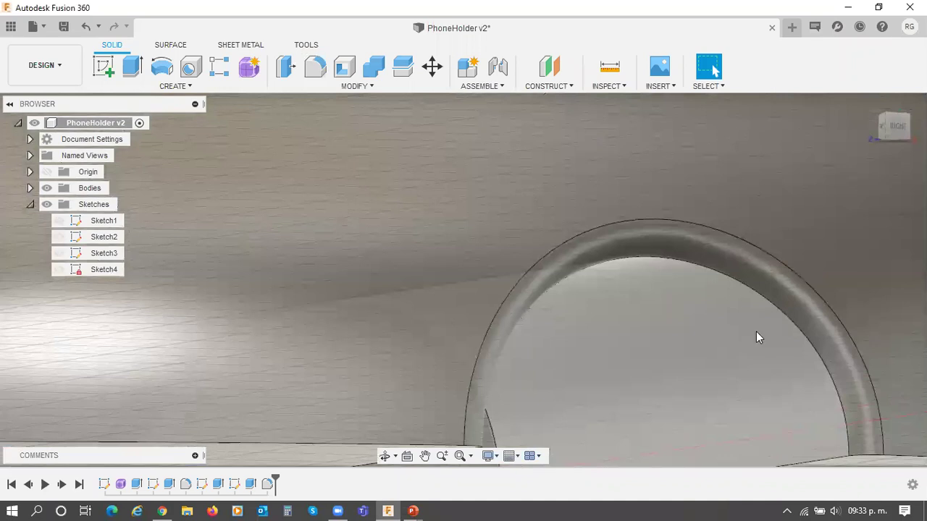
{"action": "scroll", "coordinate": [742, 336], "scroll_direction": "down", "scroll_amount": 5}
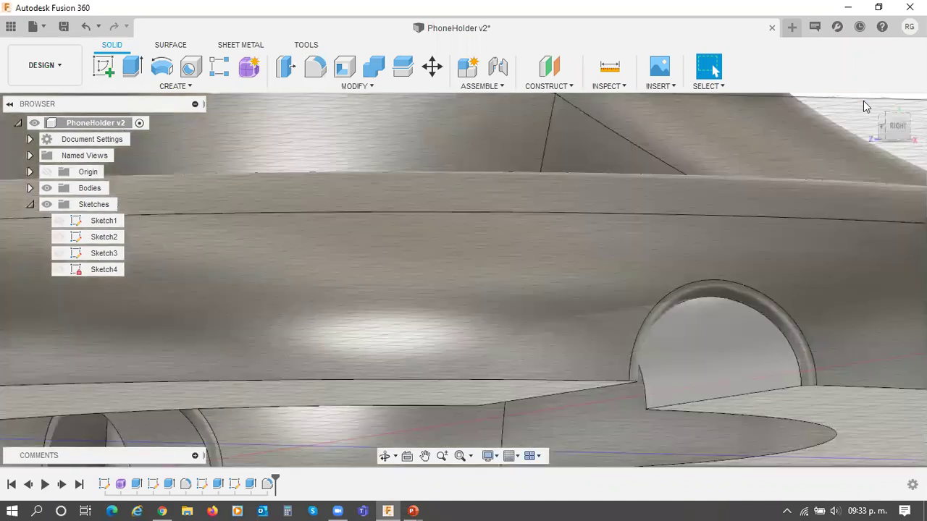
{"action": "left_click", "coordinate": [872, 105]}
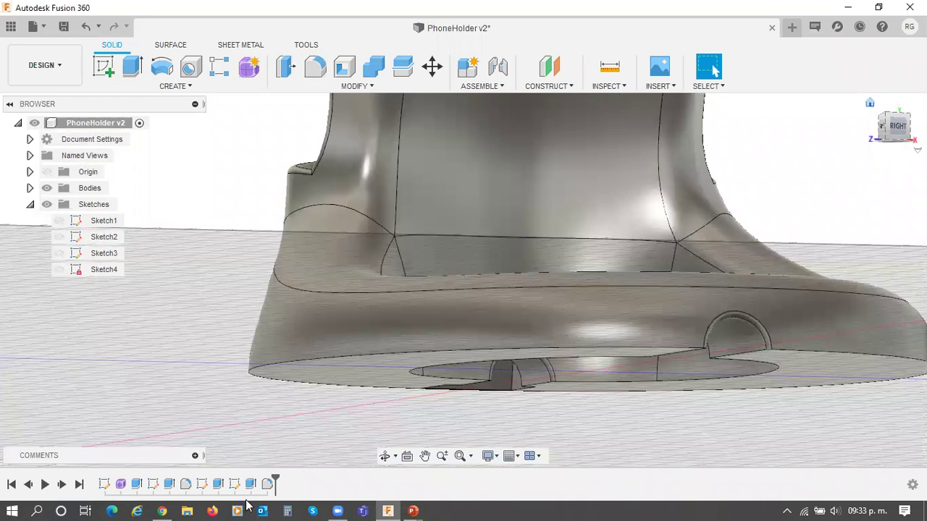
{"action": "key", "text": "F6"}
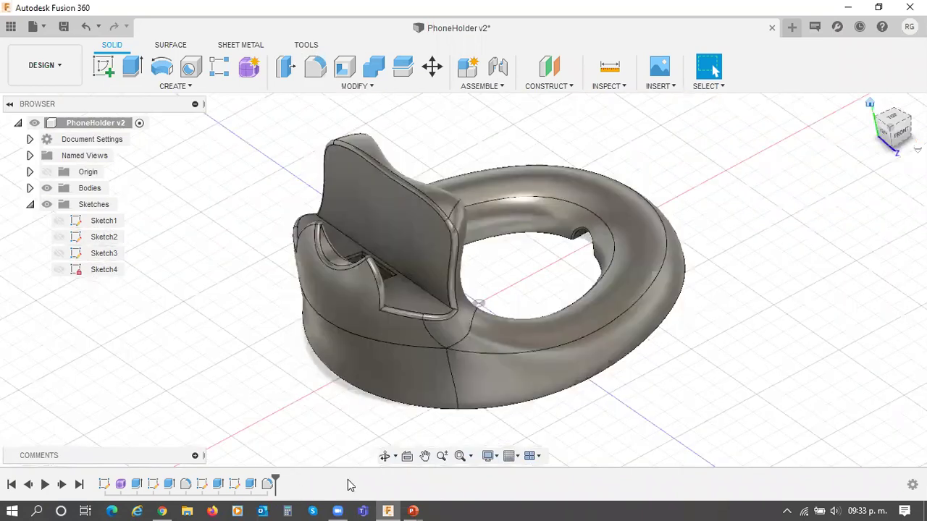
{"action": "key", "text": "F6"}
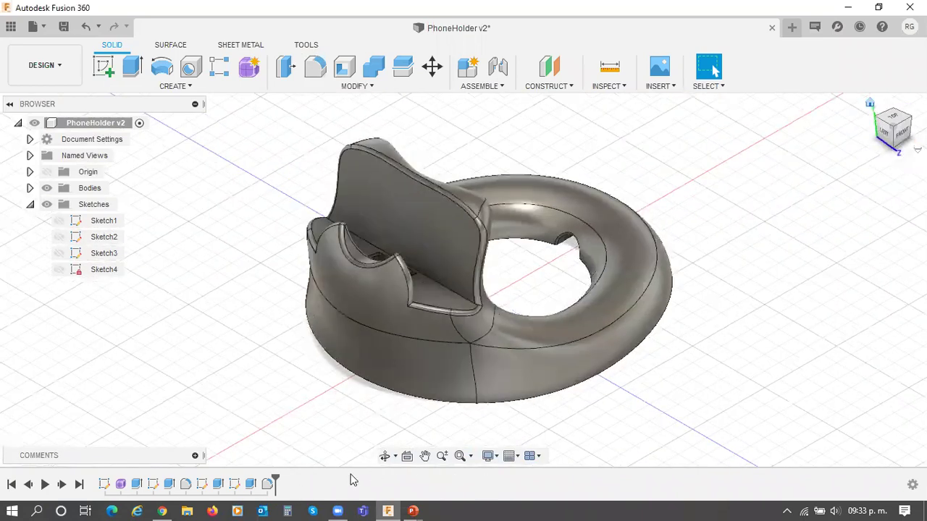
Step: Keep the channel cut at 60 mm and 34 mm, then roll the timeline back to Sketch4
{"action": "left_click", "coordinate": [251, 484]}
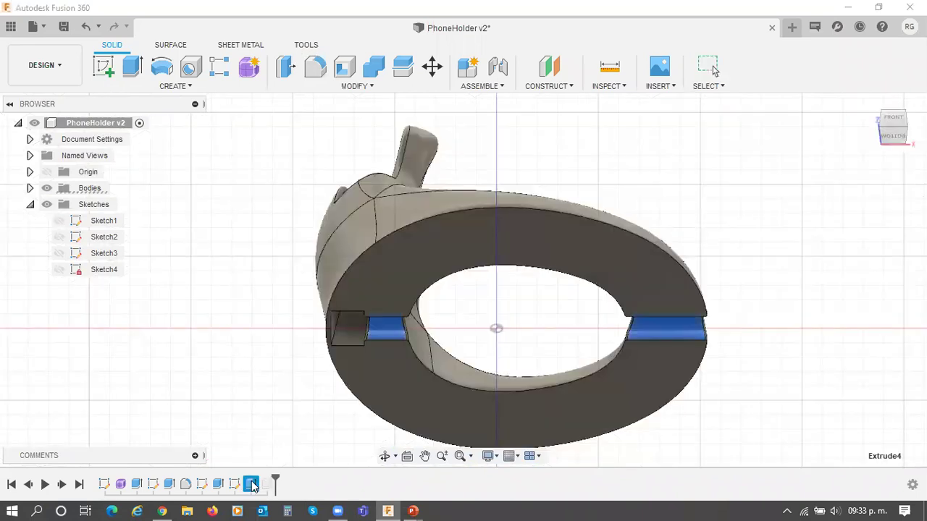
{"action": "left_click", "coordinate": [526, 353]}
{"action": "double_click", "coordinate": [646, 320]}
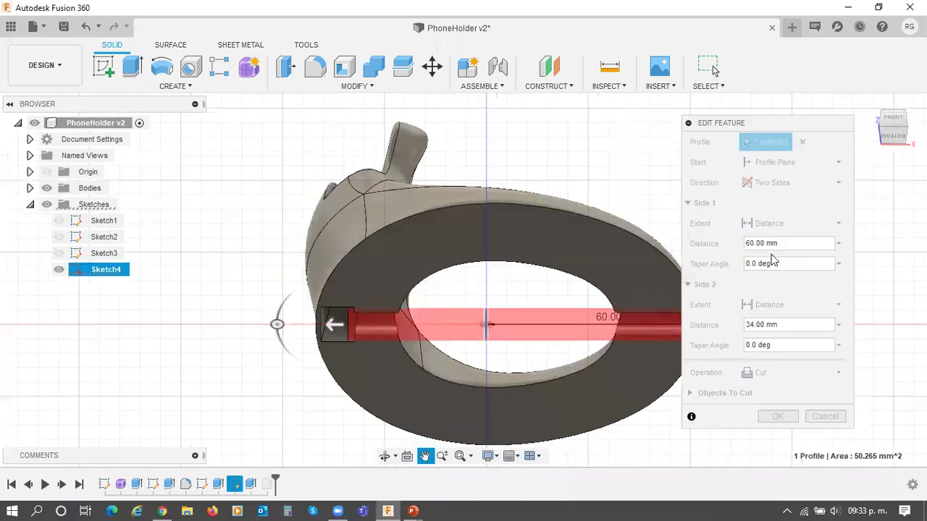
{"action": "middle_click_drag", "start_coordinate": [277, 327], "coordinate": [244, 316]}
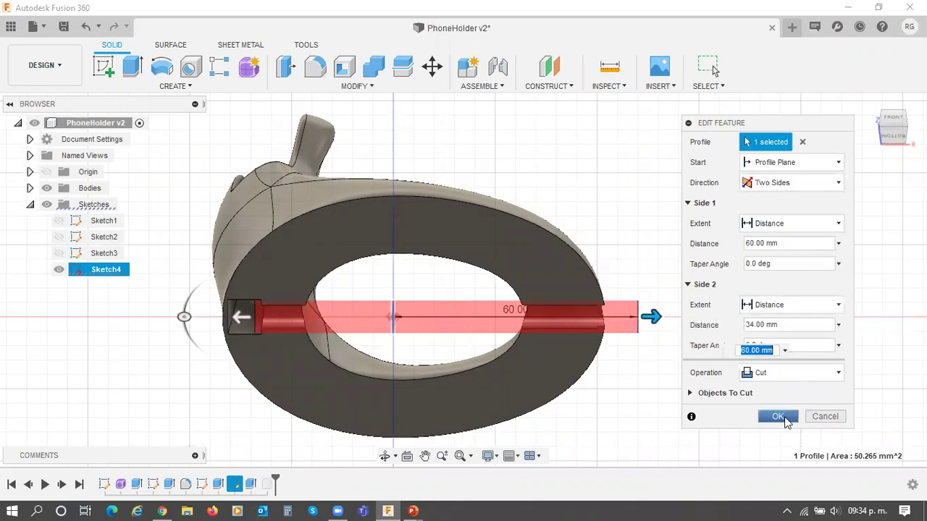
{"action": "left_click", "coordinate": [777, 417]}
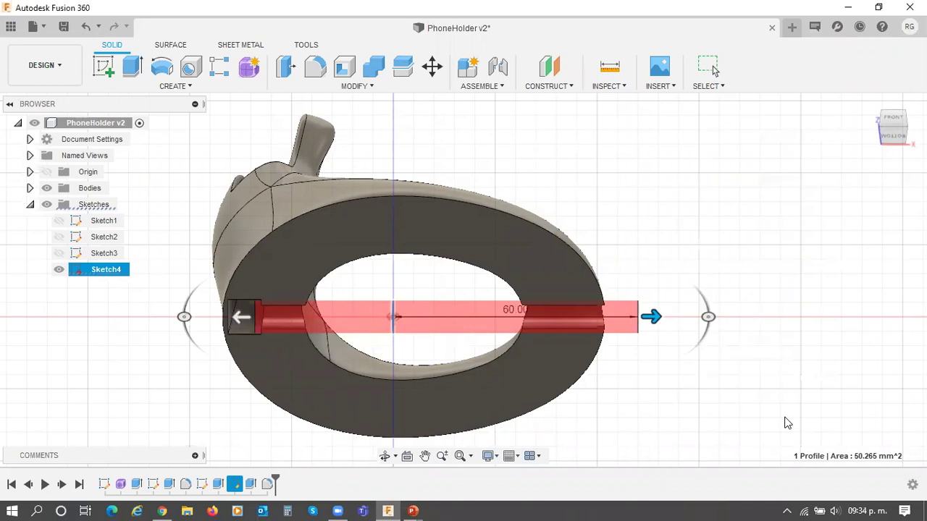
{"action": "left_click", "coordinate": [233, 484]}
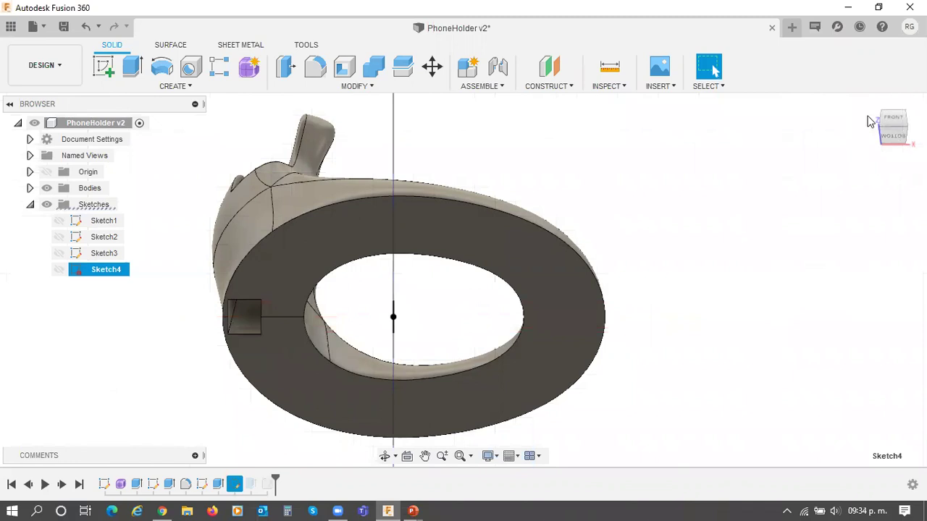
Step: Inspect Sketch4's small circle from several angles, then return the timeline marker to the end
{"action": "left_click_drag", "start_coordinate": [890, 115], "coordinate": [896, 125]}
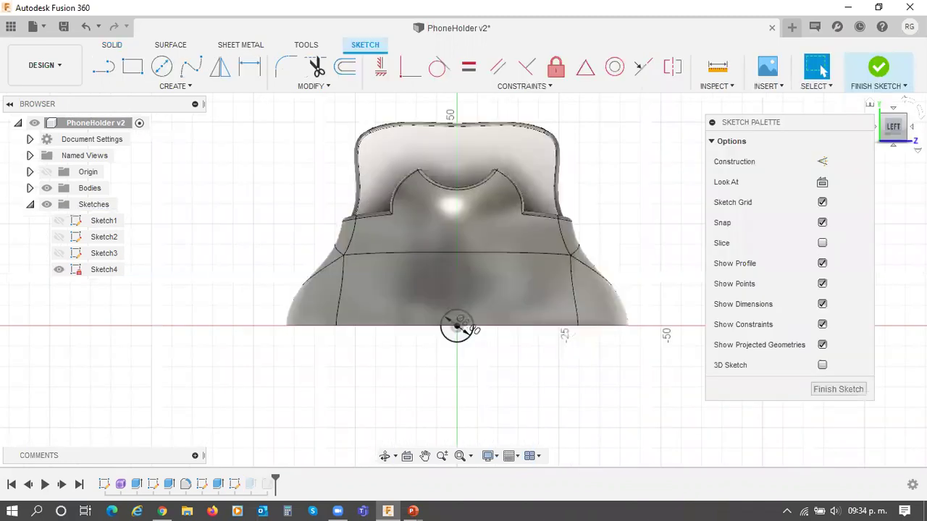
{"action": "left_click", "coordinate": [890, 125]}
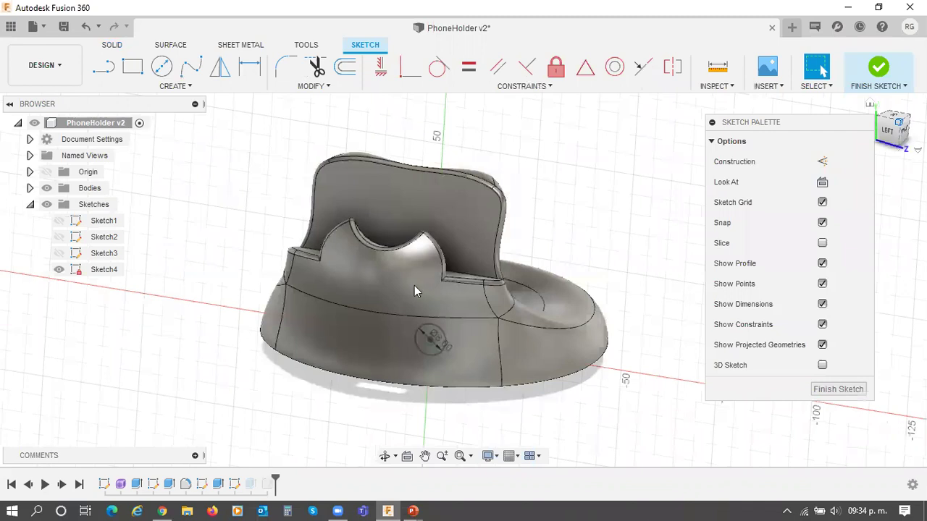
{"action": "middle_click_drag", "start_coordinate": [418, 291], "coordinate": [900, 141], "text": "shift"}
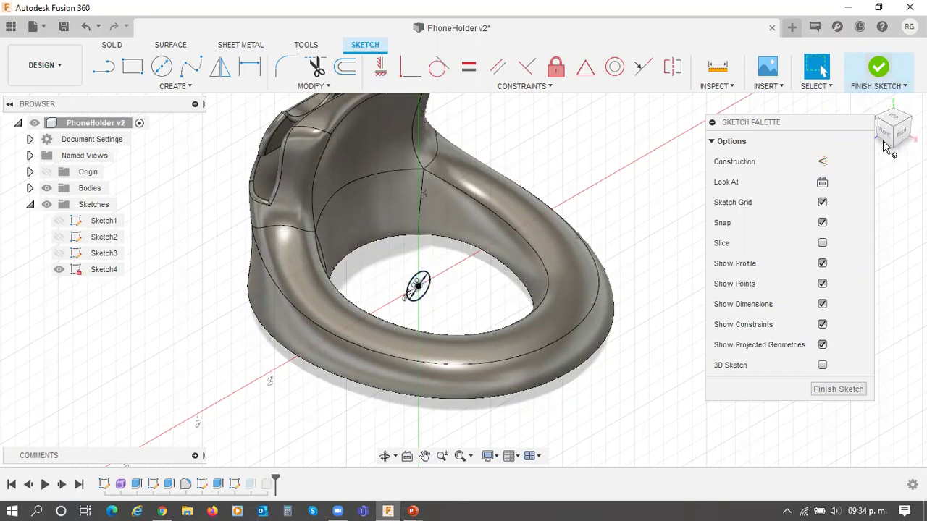
{"action": "left_click", "coordinate": [271, 484]}
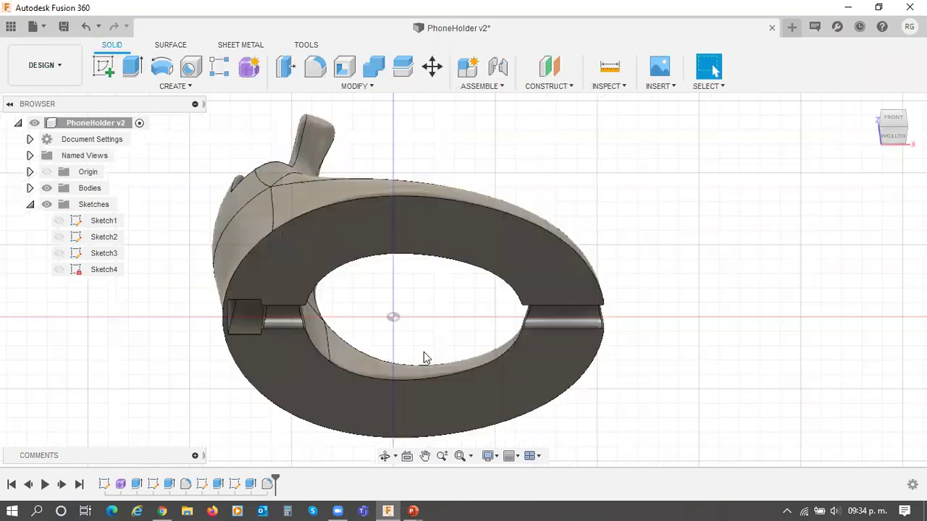
Step: Edit the channel cut so its Side 2 distance is 35 mm instead of 34 mm
{"action": "scroll", "coordinate": [377, 362], "scroll_direction": "up", "scroll_amount": 1}
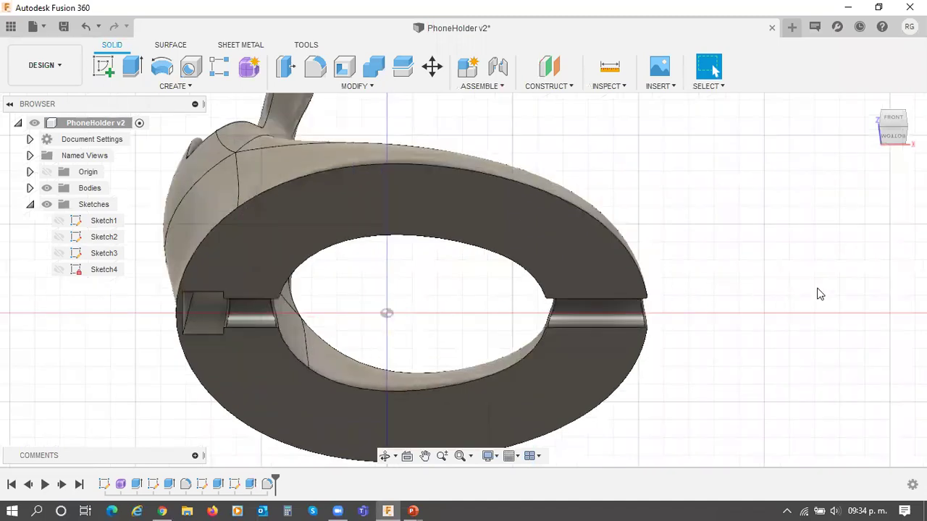
{"action": "scroll", "coordinate": [217, 304], "scroll_direction": "up", "scroll_amount": 1}
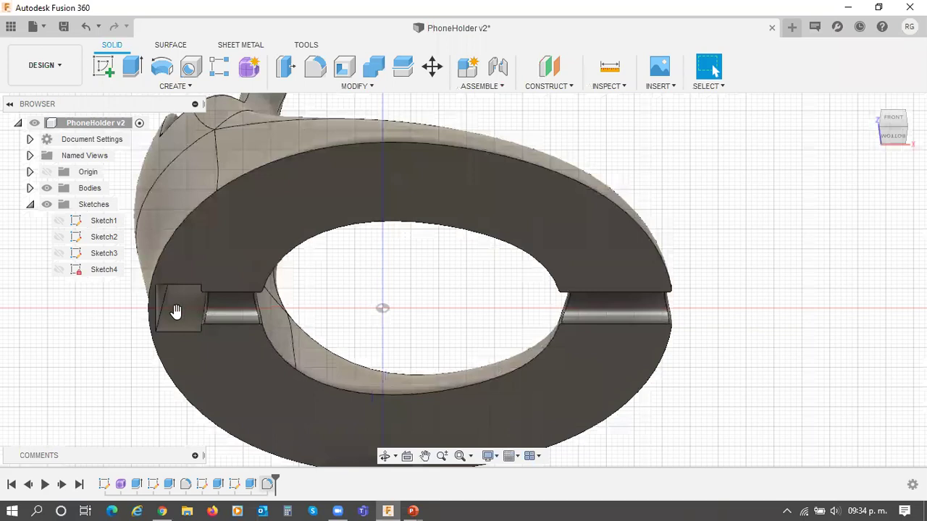
{"action": "double_click", "coordinate": [175, 310]}
{"action": "mouse_move", "coordinate": [169, 310]}
{"action": "left_mouse_down"}
{"action": "mouse_move", "coordinate": [157, 311]}
{"action": "mouse_move", "coordinate": [165, 308]}
{"action": "left_mouse_up"}
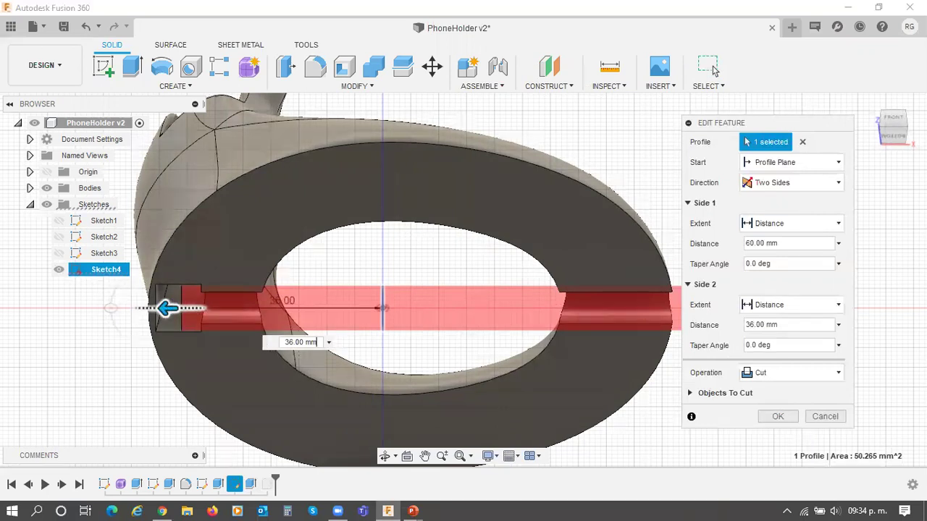
{"action": "type", "text": "33"}
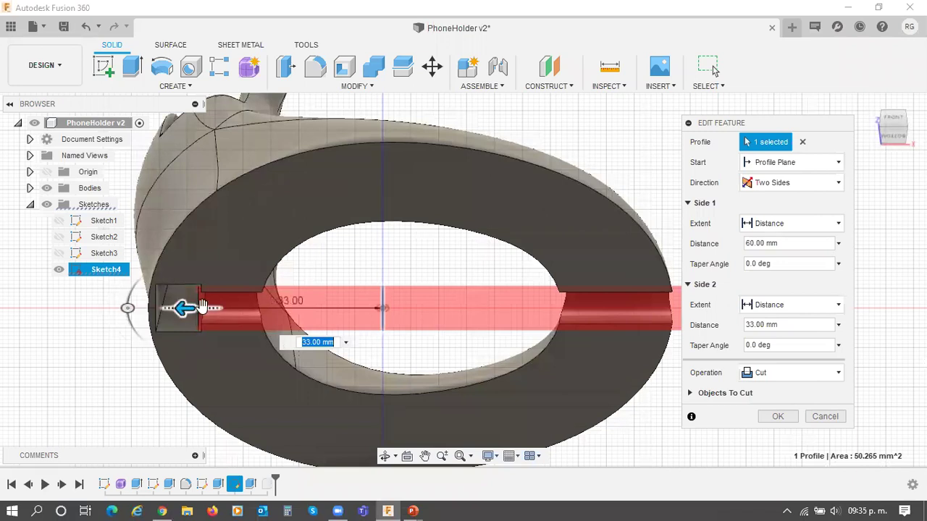
{"action": "left_click_drag", "start_coordinate": [182, 308], "coordinate": [169, 309]}
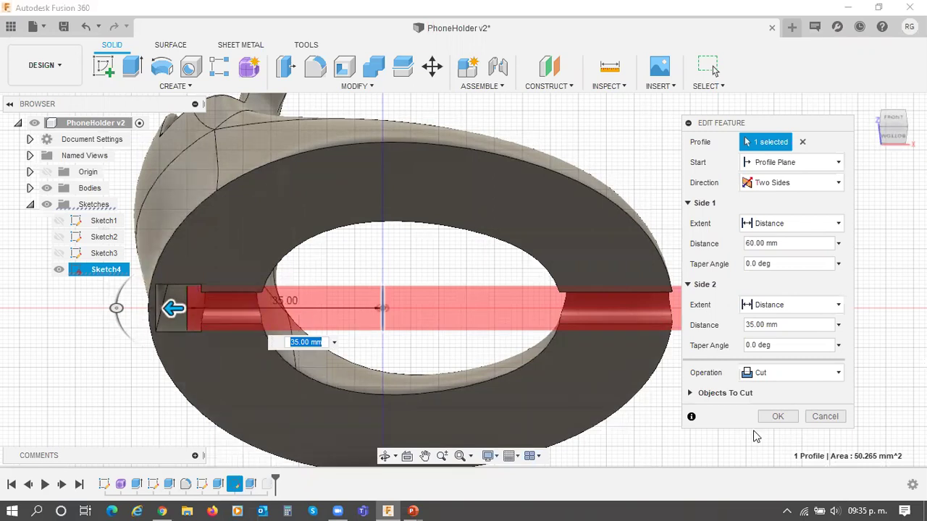
{"action": "left_click", "coordinate": [776, 416]}
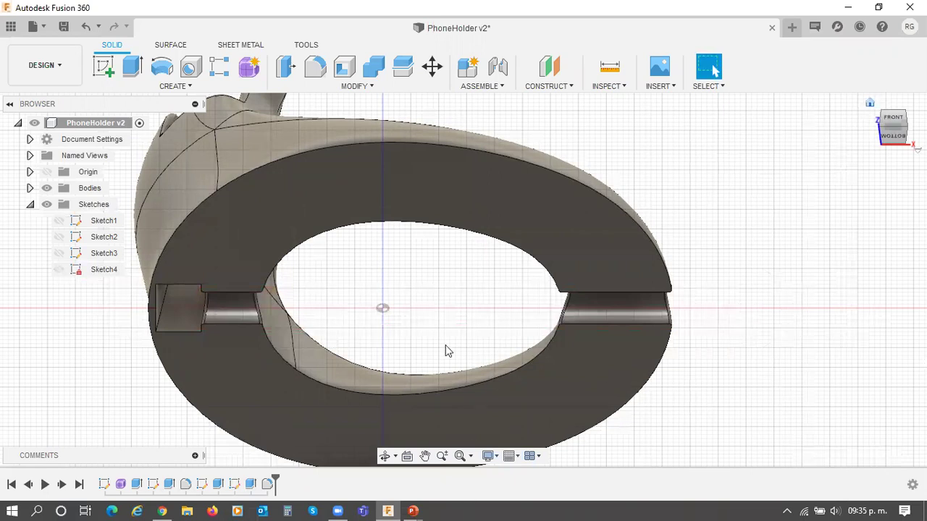
Step: Orbit around the finished stand, then advance the slideshow to the text-engraving slide
{"action": "middle_click_drag", "start_coordinate": [494, 338], "coordinate": [511, 326], "text": "shift"}
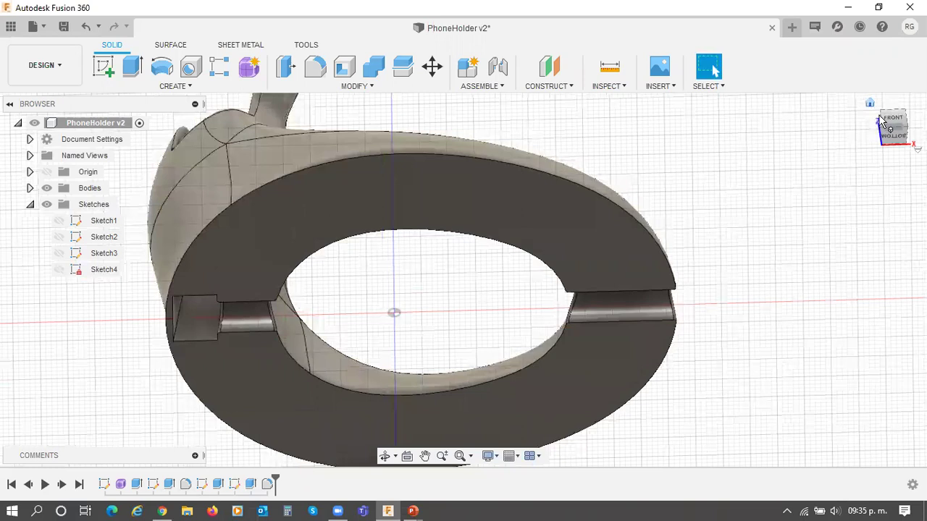
{"action": "left_click", "coordinate": [869, 103]}
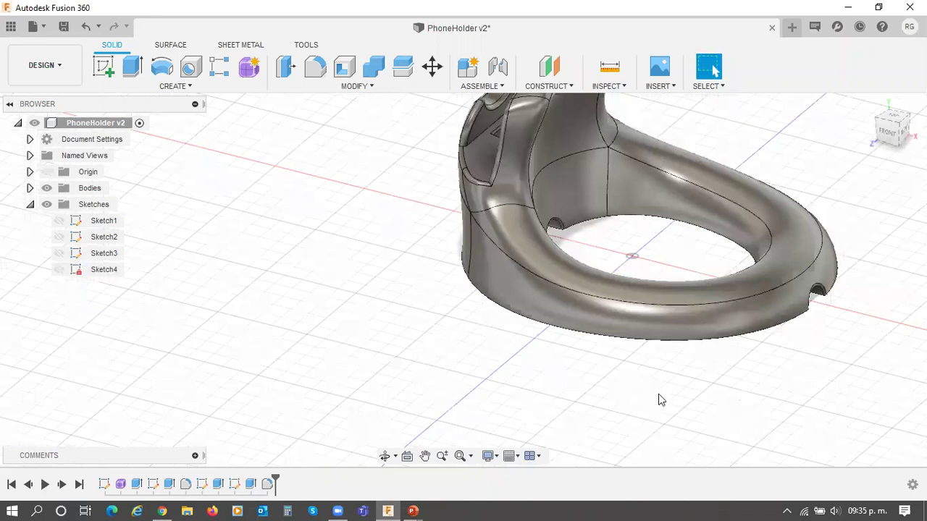
{"action": "middle_click_drag", "start_coordinate": [658, 401], "coordinate": [600, 377], "text": "shift"}
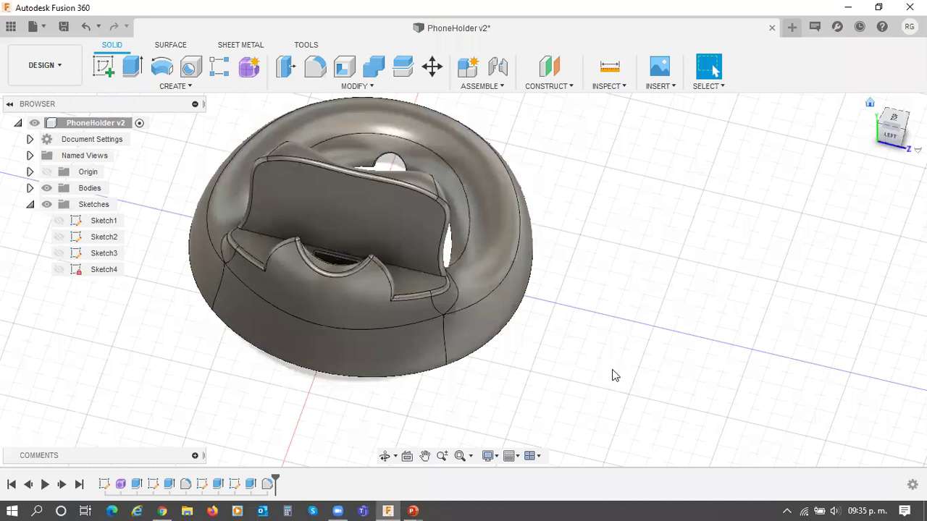
{"action": "middle_click_drag", "start_coordinate": [613, 375], "coordinate": [604, 381], "text": "shift"}
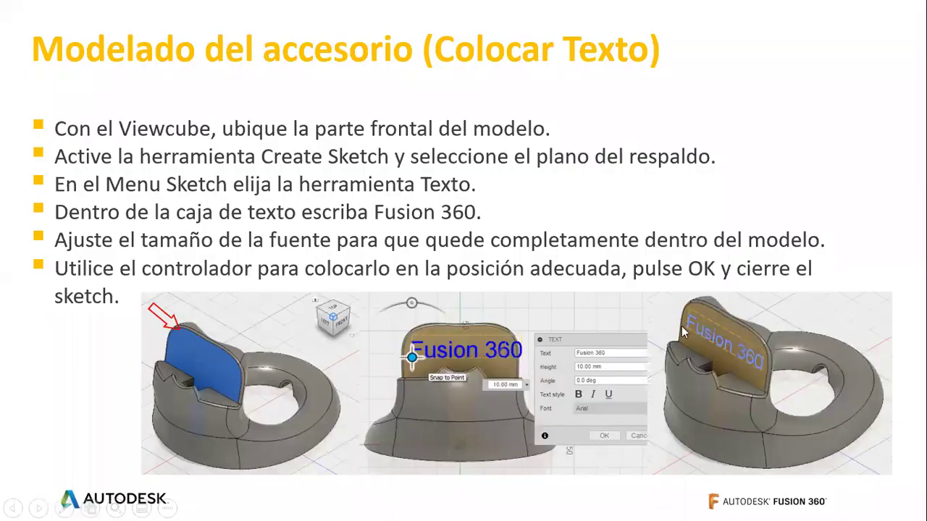
{"action": "left_click", "coordinate": [683, 327]}
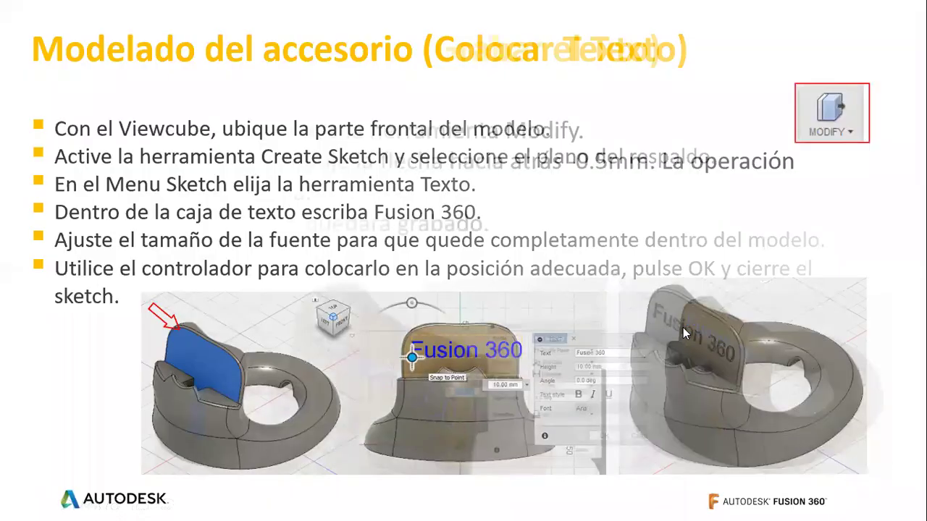
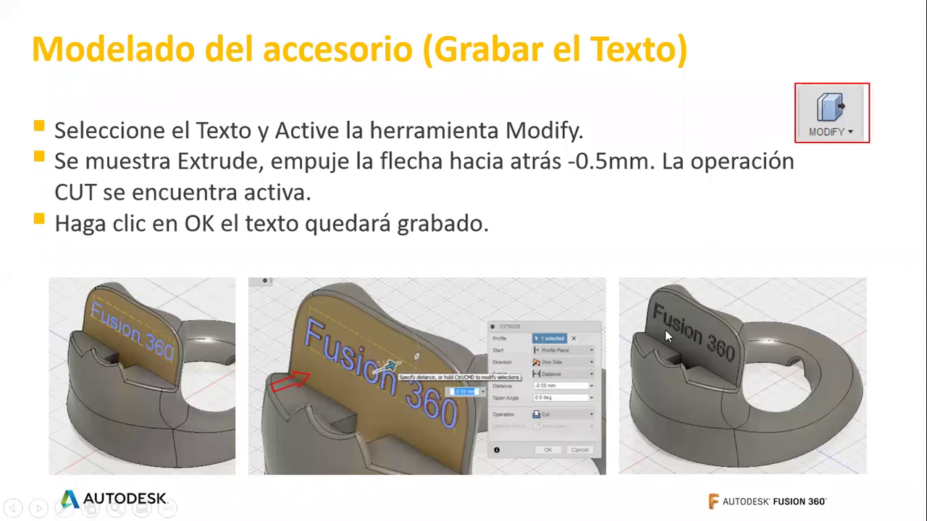
Step: Switch from the PowerPoint slide to the PhoneHolder design in Fusion 360
{"action": "key", "text": "alt+Tab"}
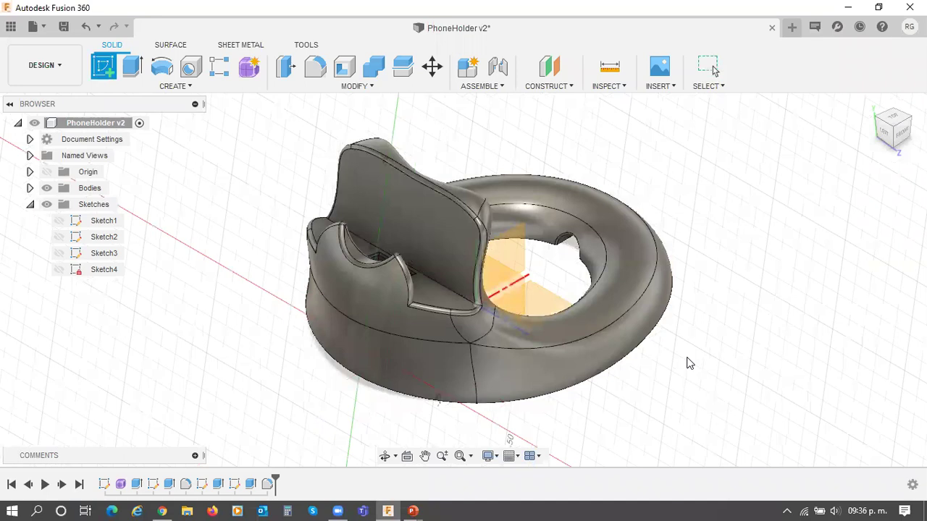
Step: Place a sketch text reading 'Fusion 360' on the back plate, lower and left
{"action": "scroll", "coordinate": [365, 229], "scroll_direction": "up", "scroll_amount": 2}
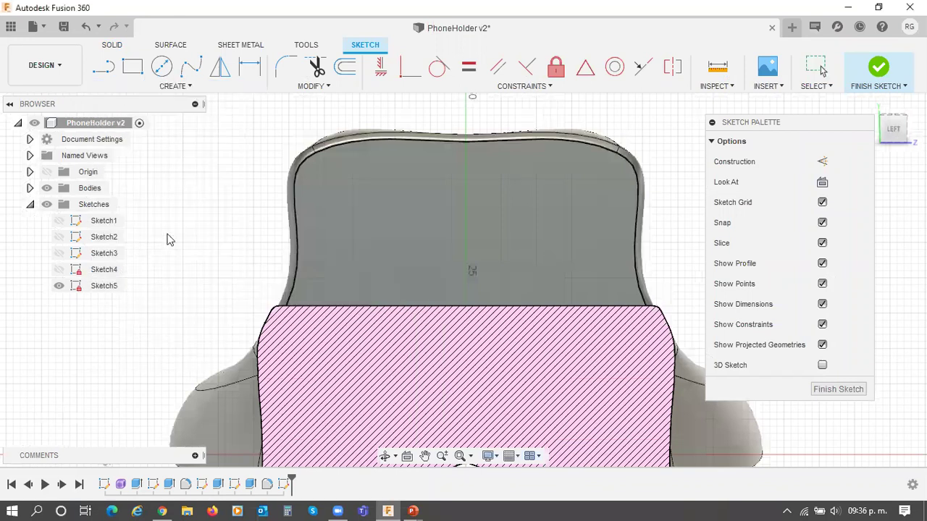
{"action": "left_click", "coordinate": [333, 170]}
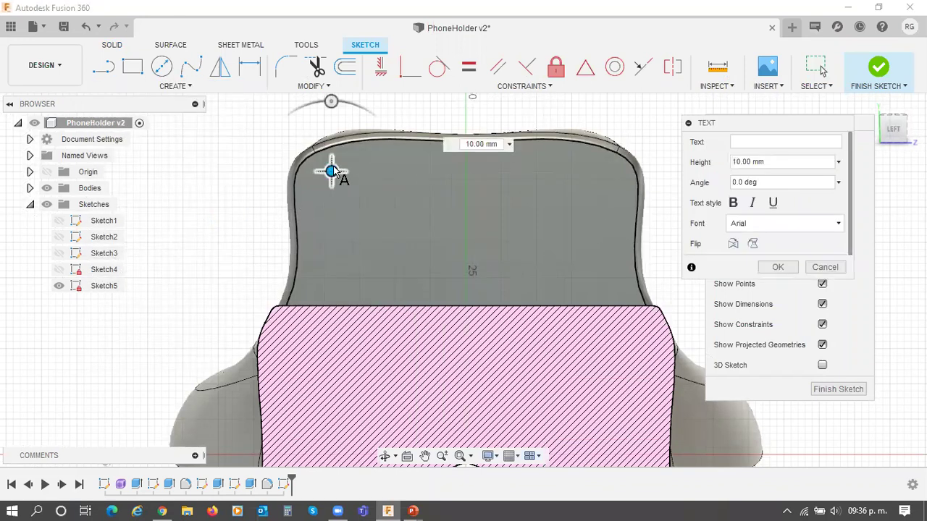
{"action": "left_click", "coordinate": [753, 143]}
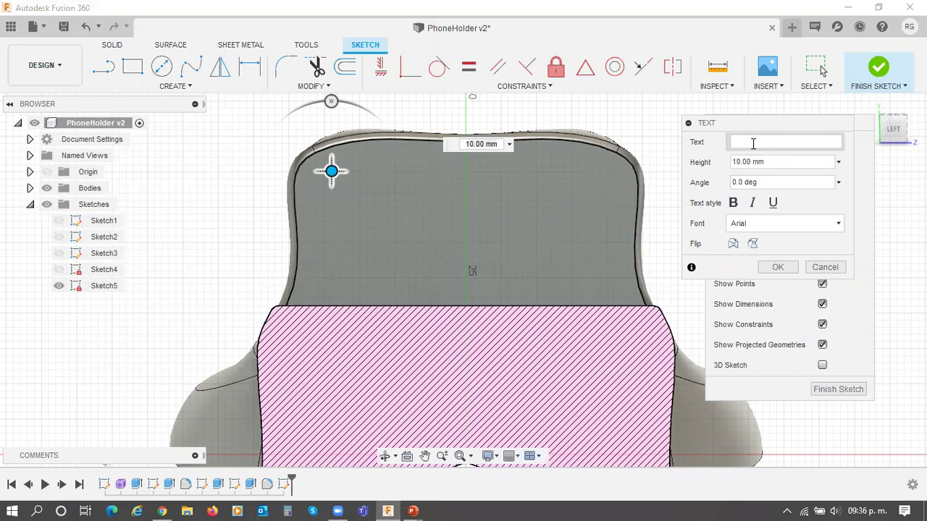
{"action": "type", "text": "Fusion"}
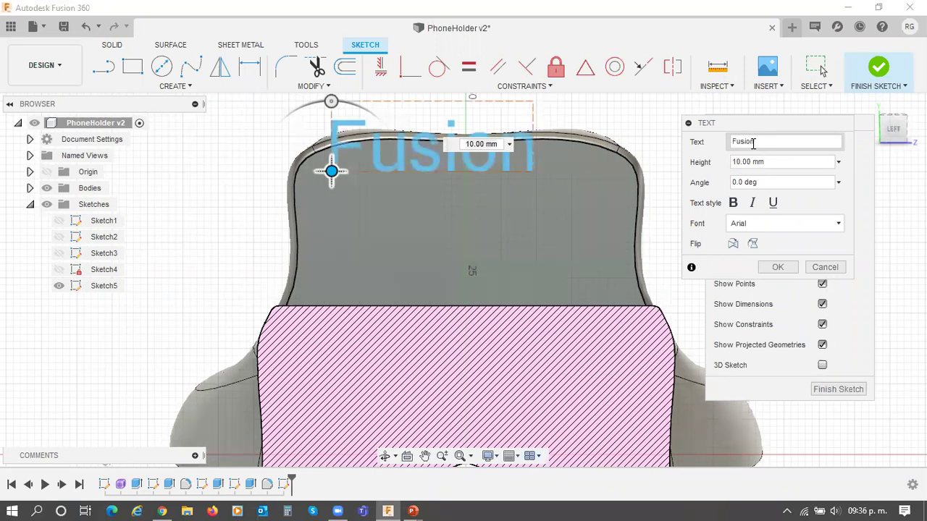
{"action": "type", "text": " 360"}
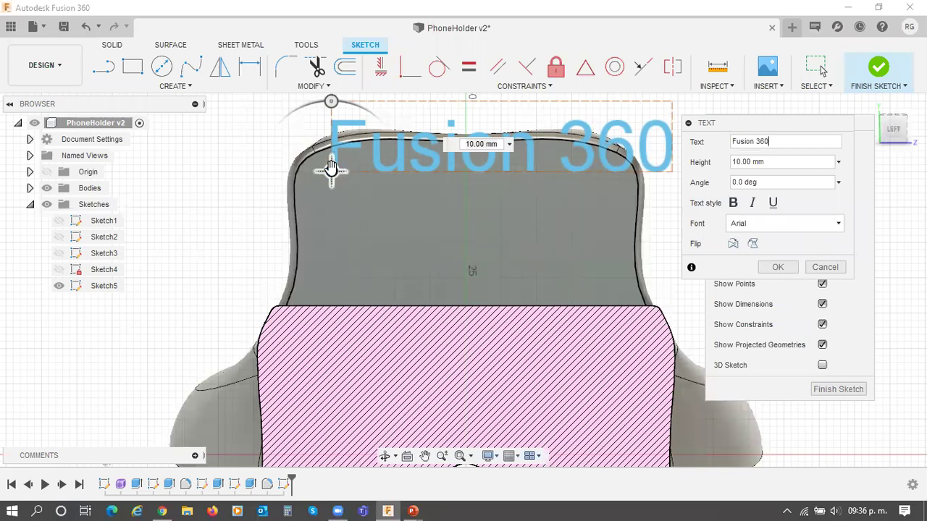
{"action": "mouse_move", "coordinate": [331, 169]}
{"action": "left_mouse_down"}
{"action": "mouse_move", "coordinate": [302, 252]}
{"action": "mouse_move", "coordinate": [306, 242]}
{"action": "mouse_move", "coordinate": [292, 240]}
{"action": "mouse_move", "coordinate": [302, 236]}
{"action": "mouse_move", "coordinate": [295, 231]}
{"action": "left_mouse_up"}
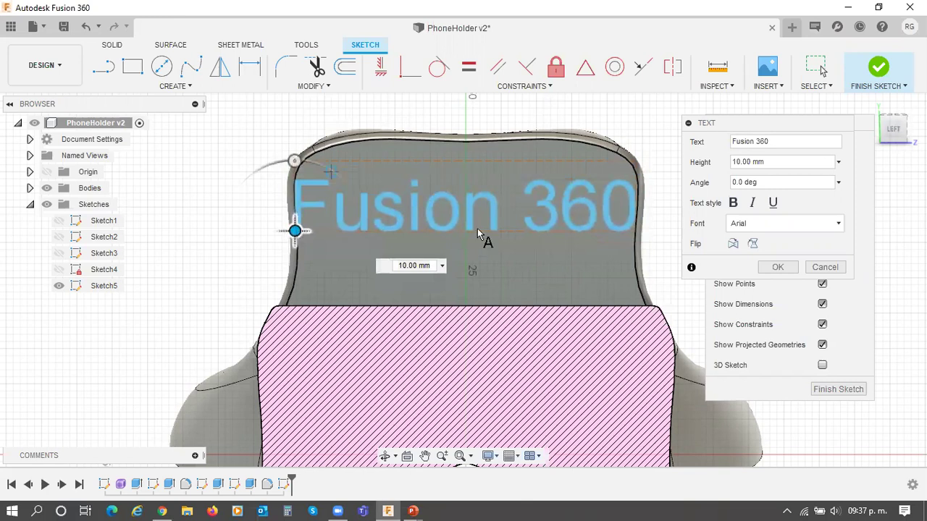
Step: Set the text height to 8.5 mm, centre it on the plate, and finish the sketch
{"action": "left_click_drag", "start_coordinate": [773, 164], "coordinate": [719, 168]}
{"action": "type", "text": "9"}
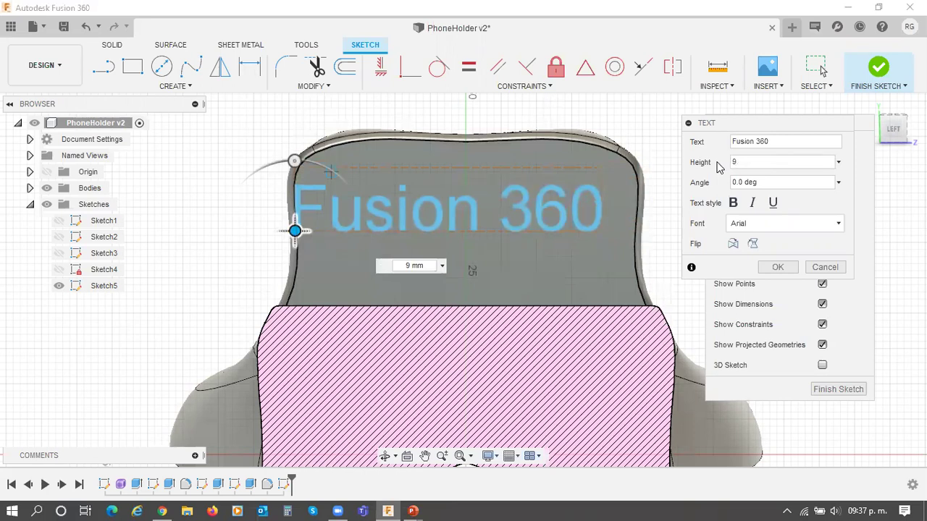
{"action": "left_click_drag", "start_coordinate": [295, 230], "coordinate": [309, 236]}
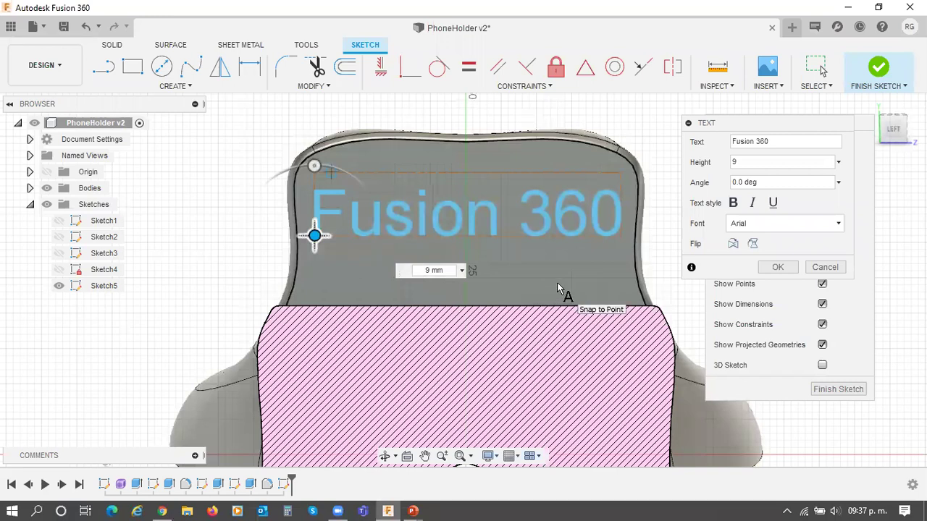
{"action": "left_click", "coordinate": [763, 161]}
{"action": "key", "text": "Return"}
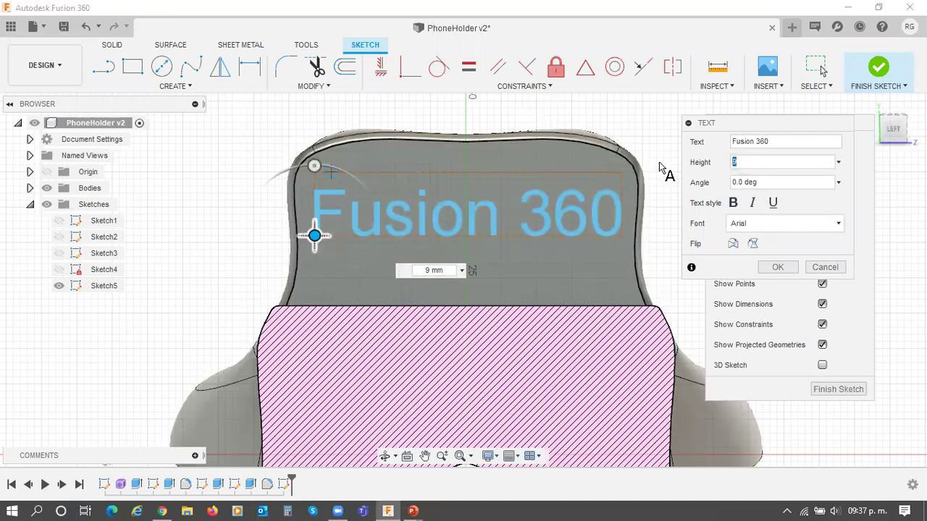
{"action": "type", "text": "8"}
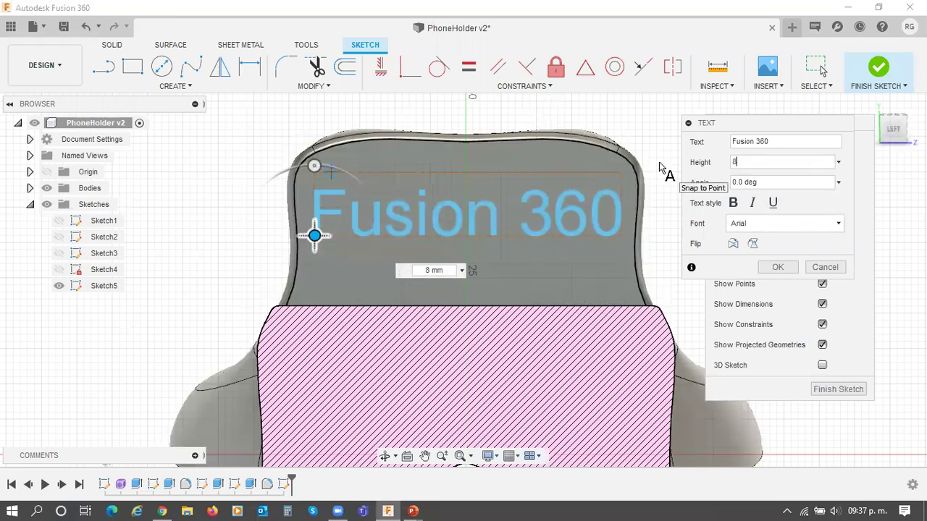
{"action": "type", "text": ".5"}
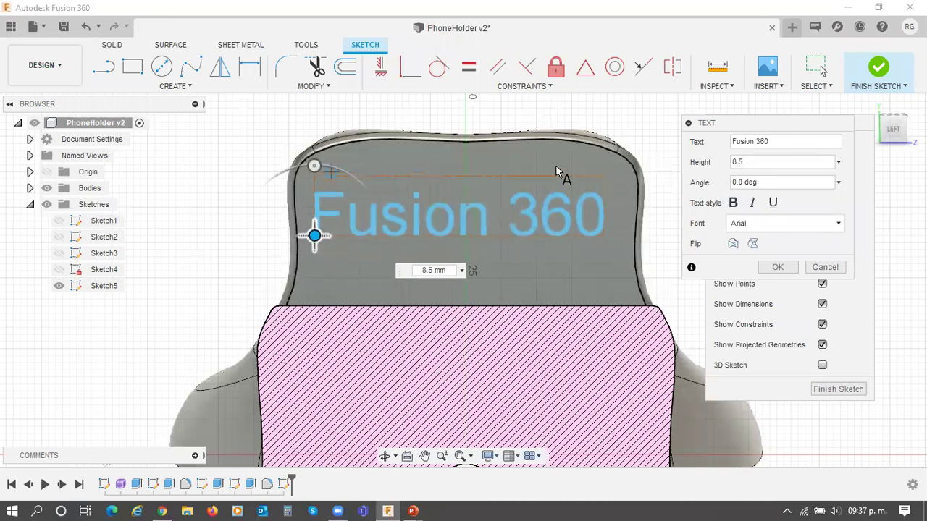
{"action": "left_click_drag", "start_coordinate": [313, 231], "coordinate": [327, 237]}
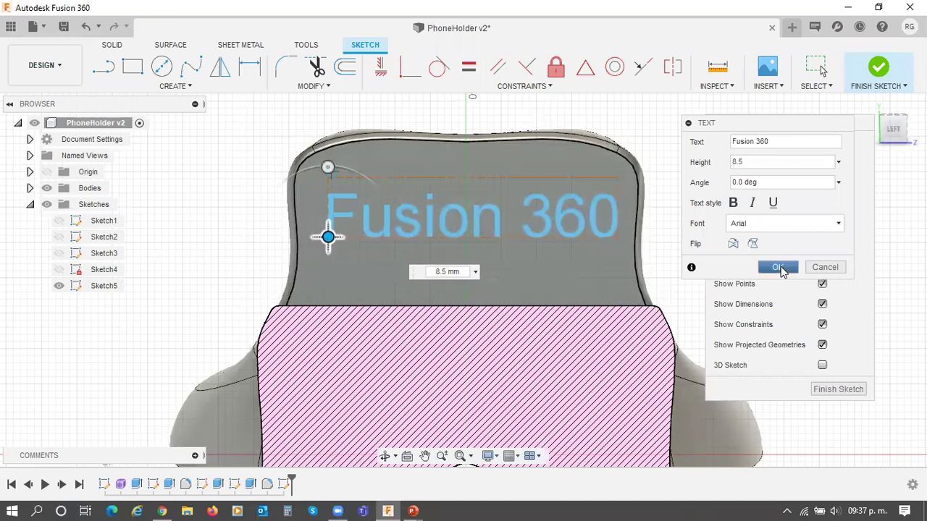
{"action": "left_click", "coordinate": [777, 267]}
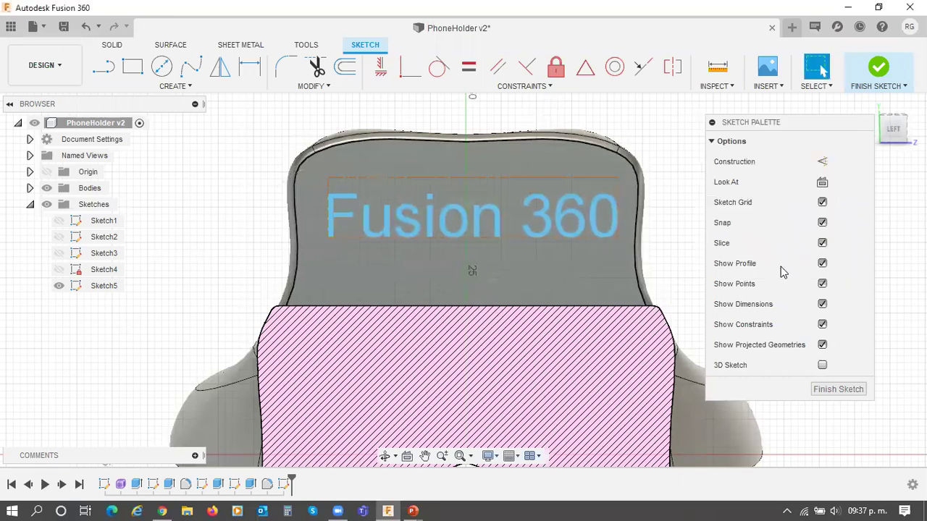
{"action": "left_click", "coordinate": [837, 390]}
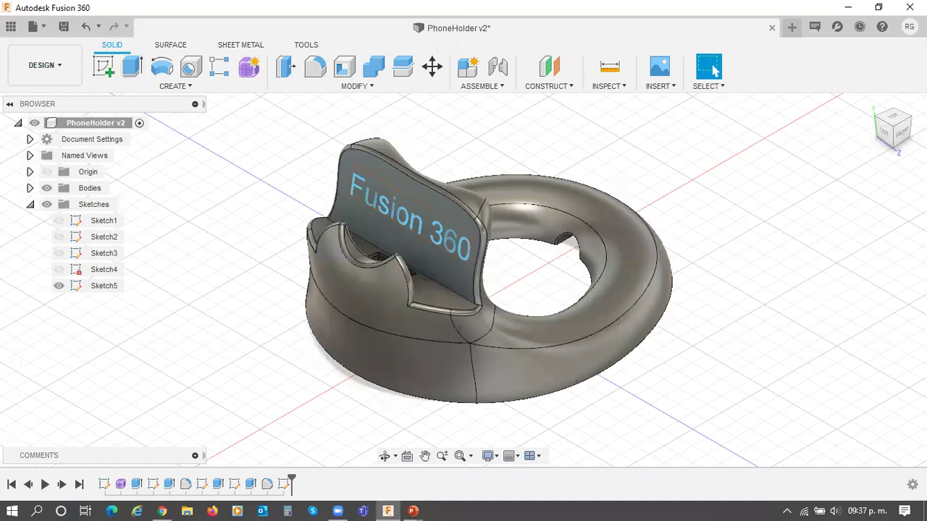
{"action": "scroll", "coordinate": [601, 214], "scroll_direction": "up", "scroll_amount": 2}
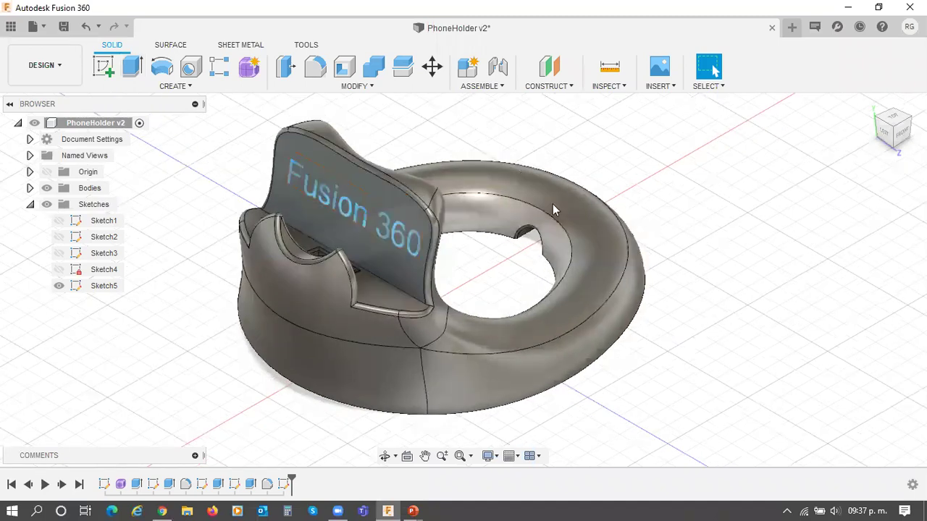
{"action": "scroll", "coordinate": [556, 206], "scroll_direction": "up", "scroll_amount": 1}
{"action": "scroll", "coordinate": [356, 156], "scroll_direction": "up", "scroll_amount": 2}
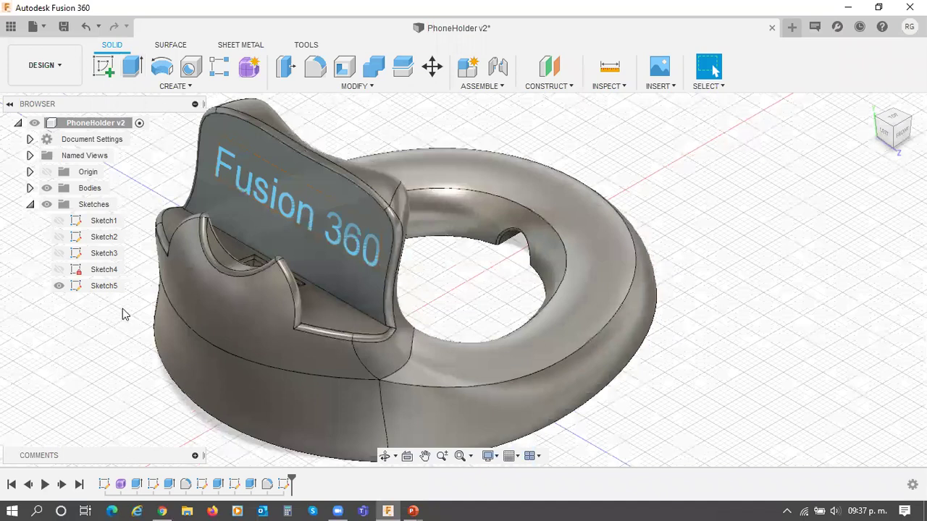
{"action": "scroll", "coordinate": [422, 210], "scroll_direction": "up", "scroll_amount": 3}
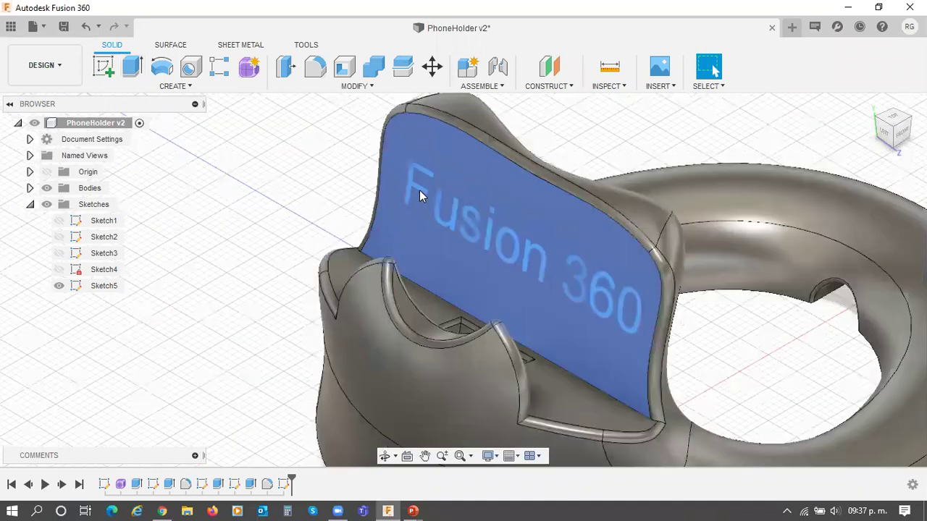
Step: Cut-extrude the Fusion 360 sketch text 0.3 mm into the holder's back plate
{"action": "left_click", "coordinate": [286, 69]}
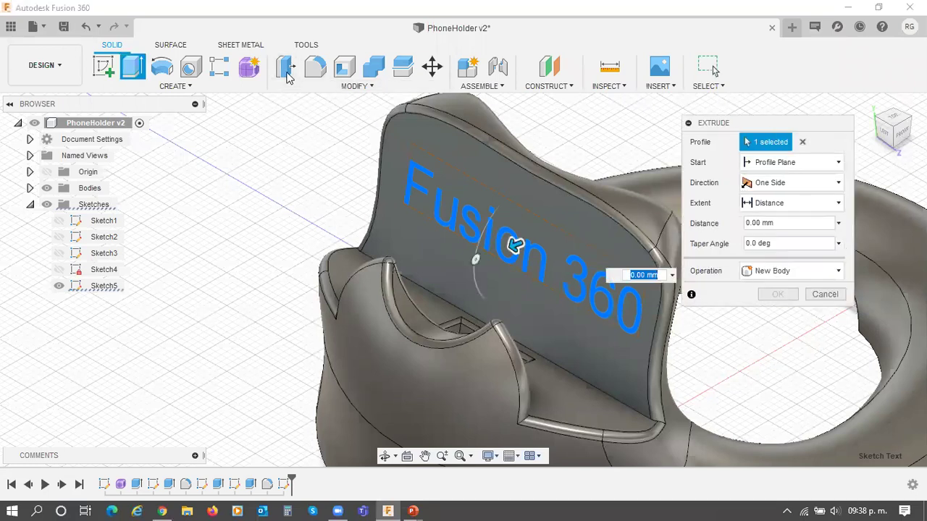
{"action": "type", "text": "-3"}
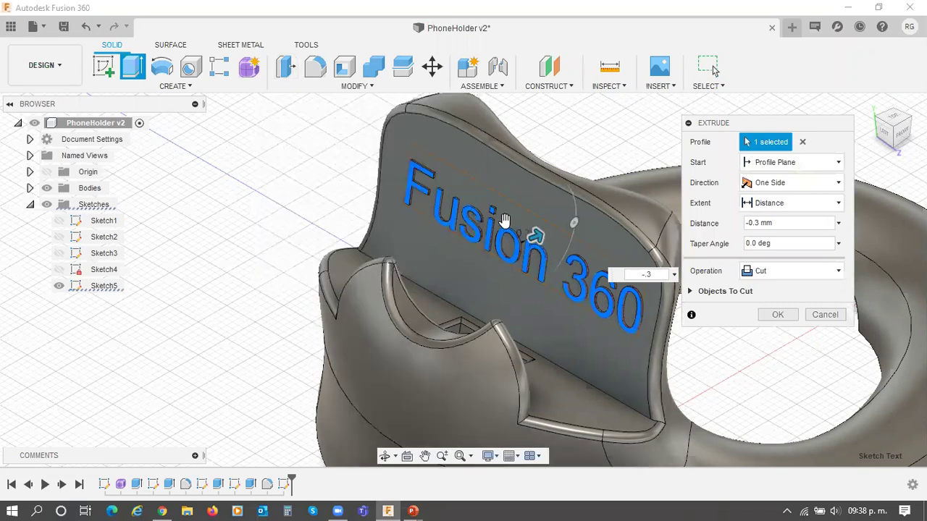
{"action": "scroll", "coordinate": [504, 220], "scroll_direction": "up", "scroll_amount": 5}
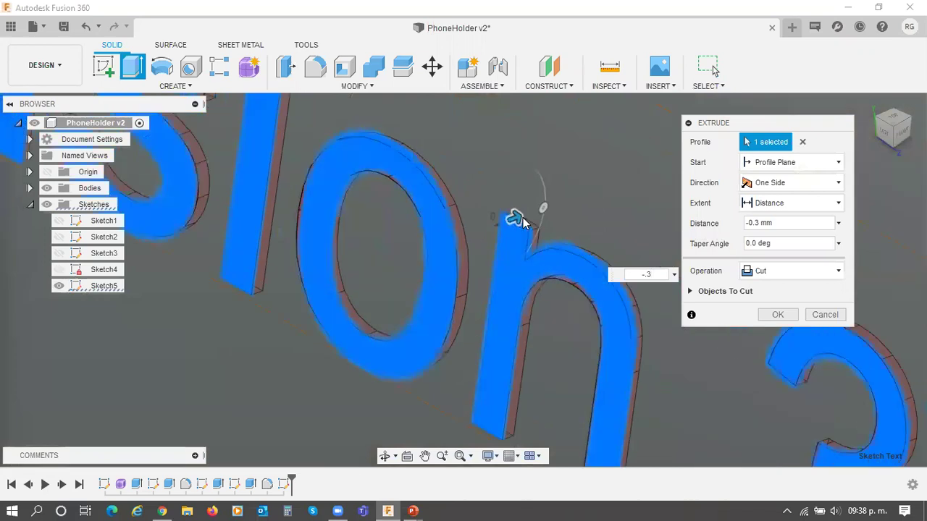
{"action": "scroll", "coordinate": [516, 219], "scroll_direction": "up", "scroll_amount": 1}
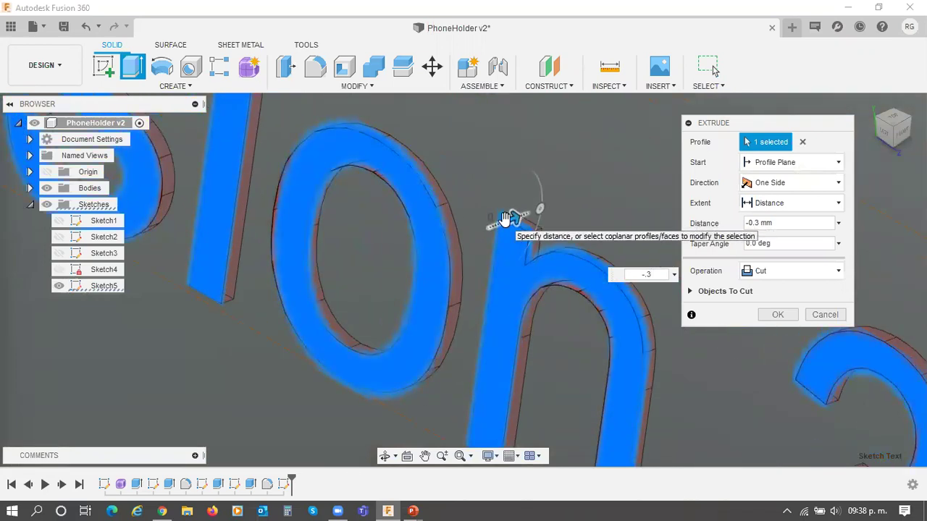
{"action": "scroll", "coordinate": [506, 219], "scroll_direction": "down", "scroll_amount": 2}
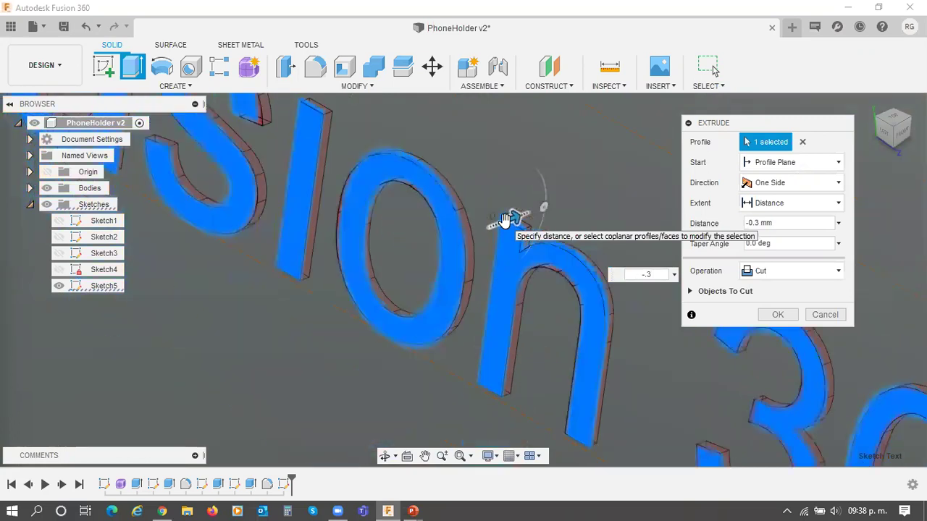
{"action": "scroll", "coordinate": [507, 219], "scroll_direction": "down", "scroll_amount": 2}
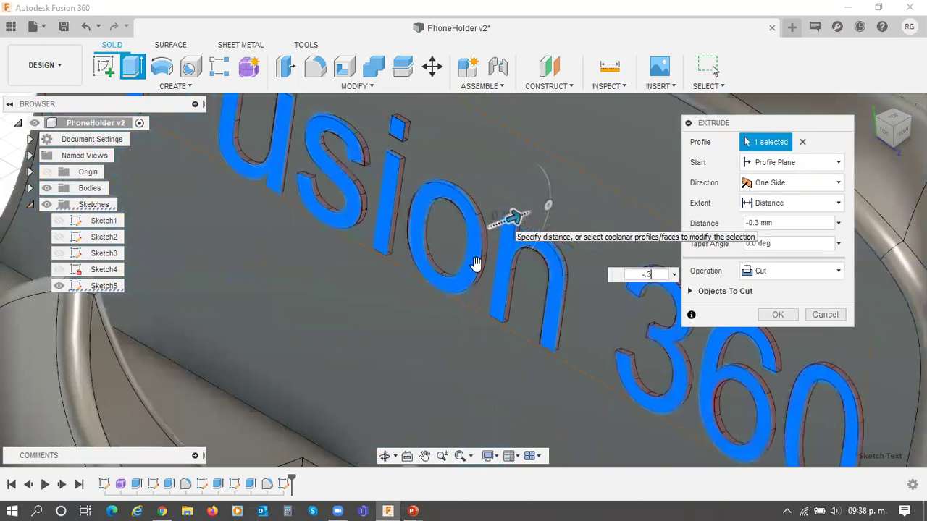
{"action": "scroll", "coordinate": [478, 263], "scroll_direction": "down", "scroll_amount": 3}
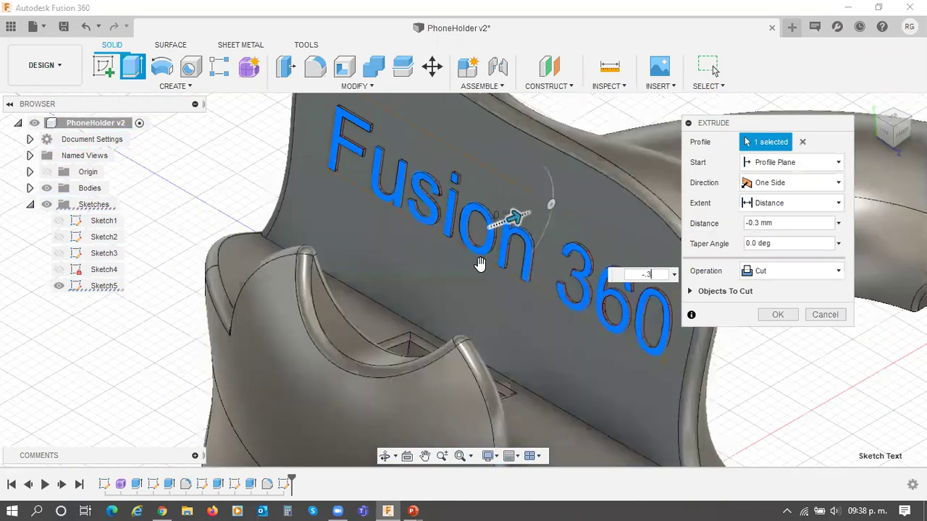
{"action": "left_click", "coordinate": [356, 87]}
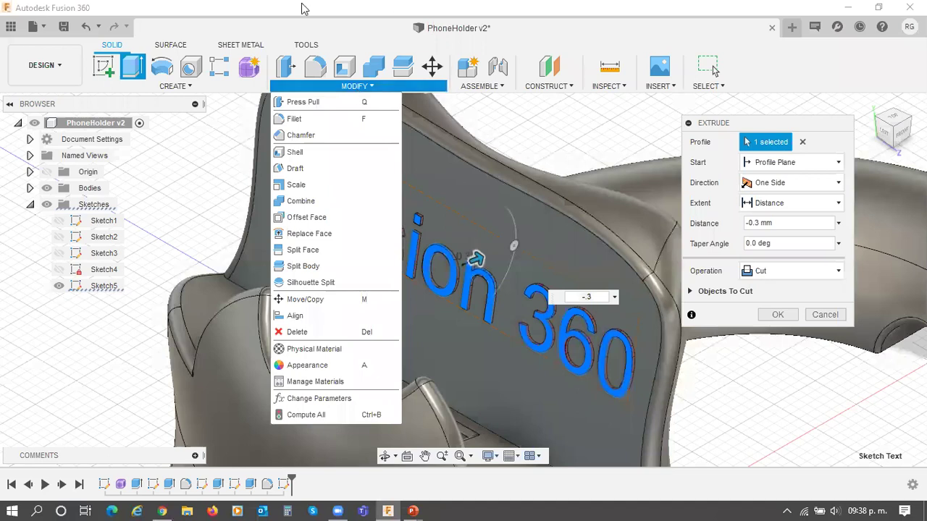
{"action": "key", "text": "Return"}
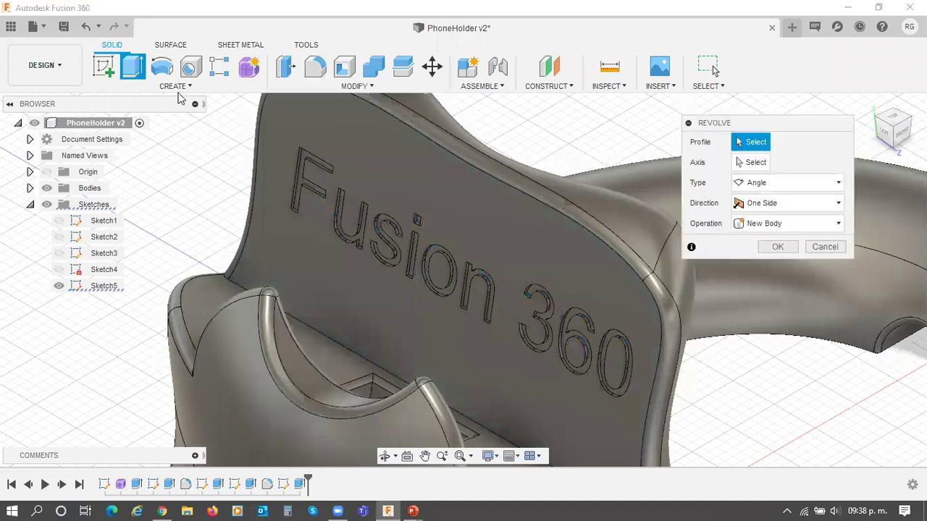
Step: Reopen the text cut from the timeline and reduce its depth to -0.1 mm
{"action": "left_click", "coordinate": [178, 90]}
{"action": "left_click", "coordinate": [179, 97]}
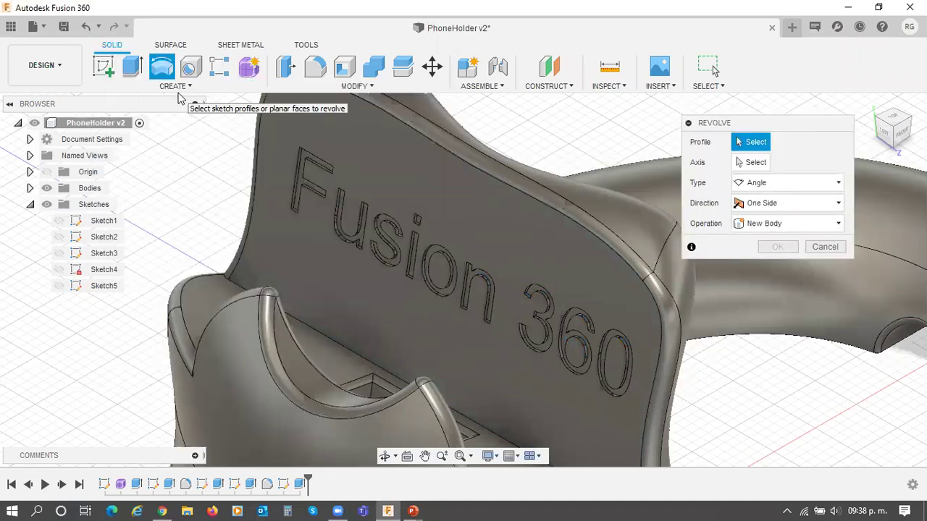
{"action": "left_click", "coordinate": [825, 247]}
{"action": "left_click_drag", "start_coordinate": [304, 486], "coordinate": [304, 487]}
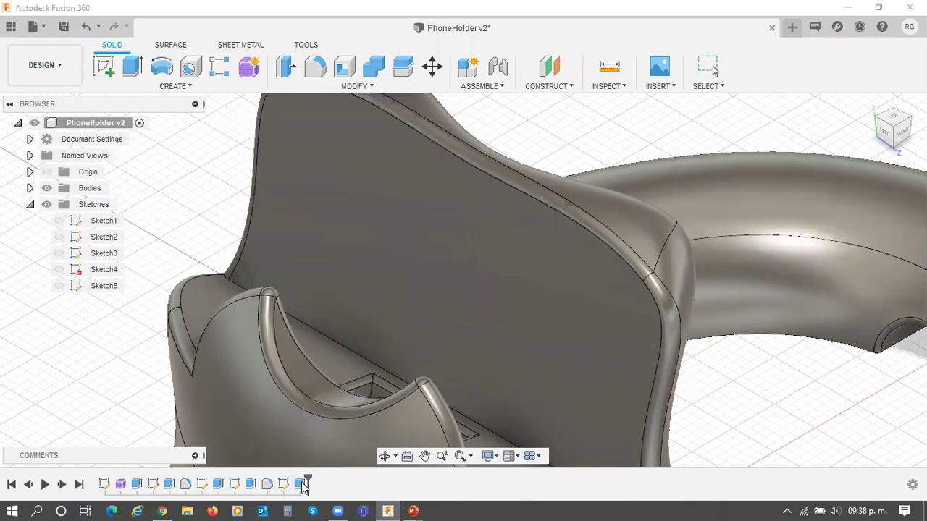
{"action": "double_click", "coordinate": [302, 483]}
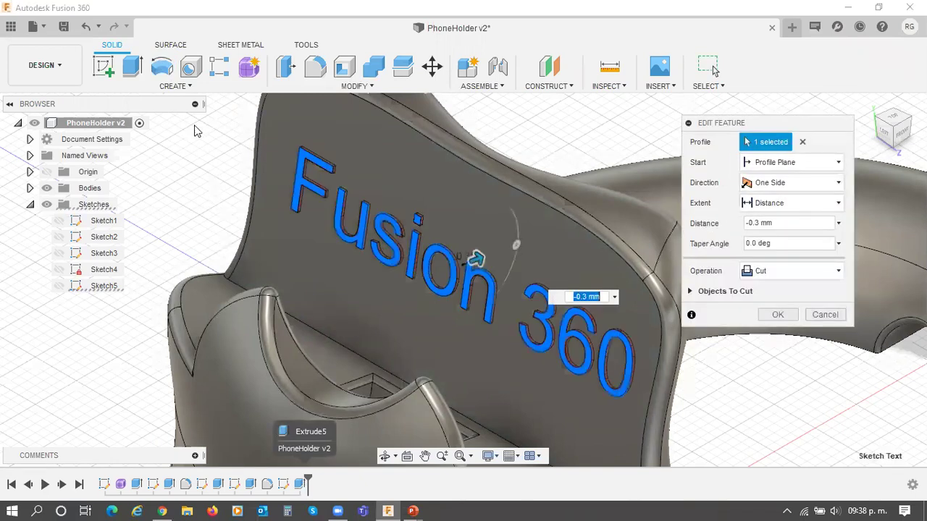
{"action": "left_click", "coordinate": [177, 86]}
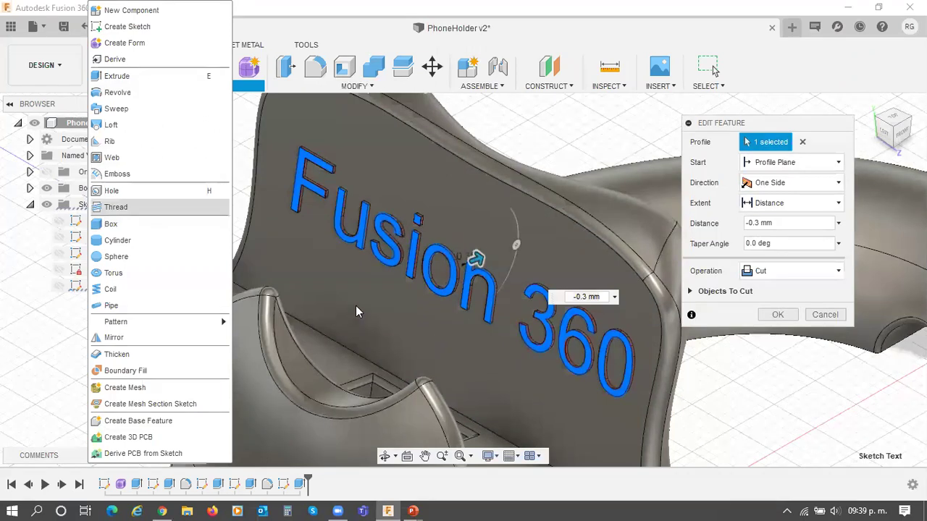
{"action": "scroll", "coordinate": [369, 332], "scroll_direction": "down", "scroll_amount": 5}
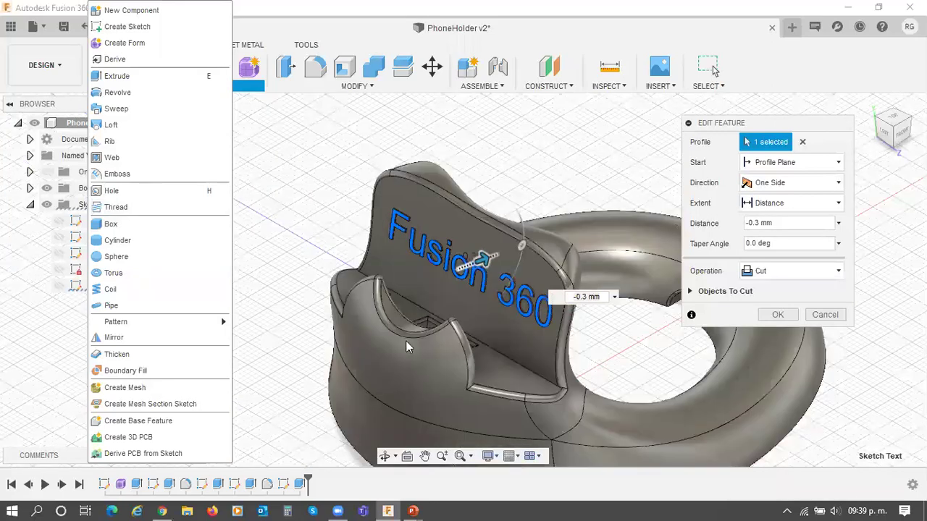
{"action": "middle_click_drag", "start_coordinate": [407, 342], "coordinate": [405, 344], "text": "shift"}
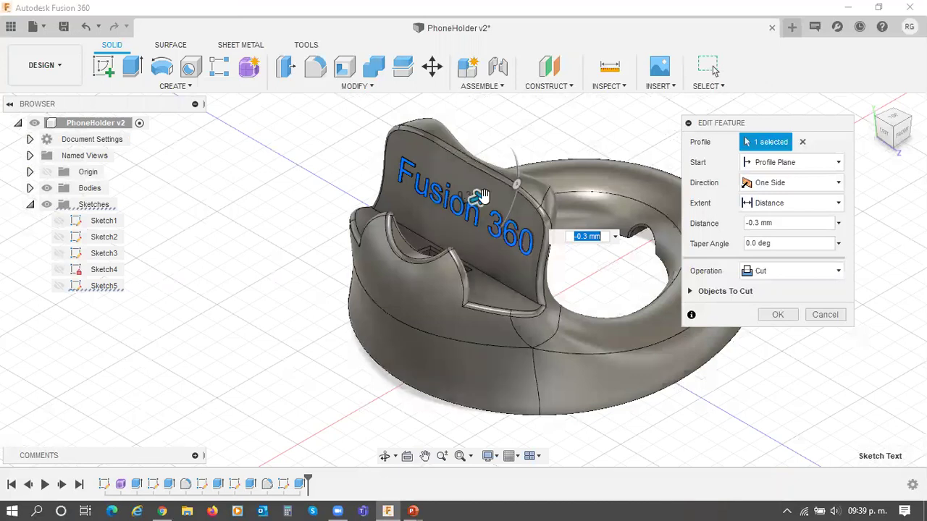
{"action": "scroll", "coordinate": [733, 224], "scroll_direction": "up", "scroll_amount": 1}
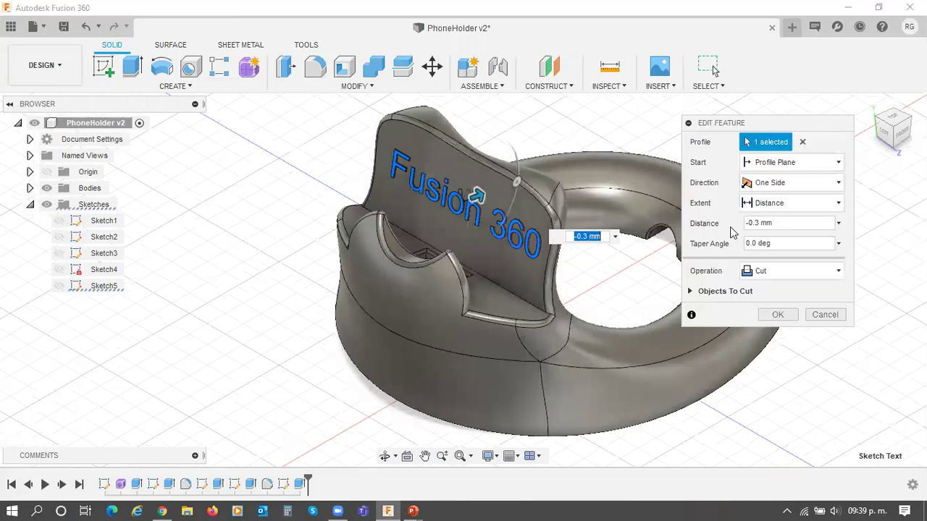
{"action": "scroll", "coordinate": [731, 231], "scroll_direction": "up", "scroll_amount": 3}
{"action": "type", "text": "-.1"}
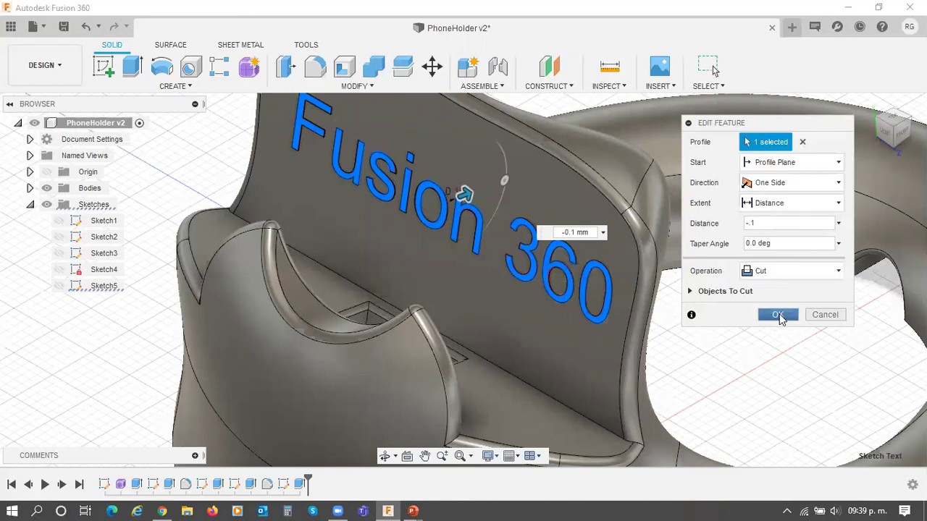
{"action": "left_click", "coordinate": [777, 315]}
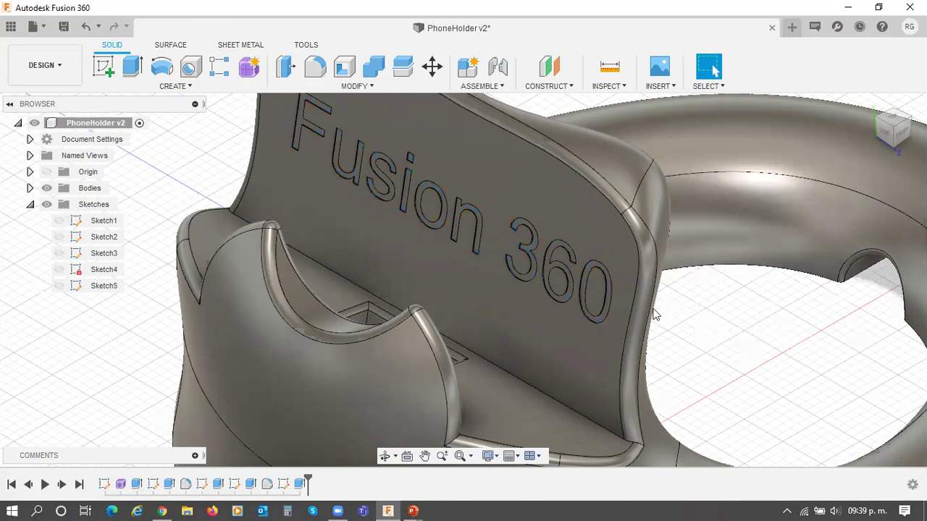
Step: Fit the whole phone holder in view and save the design as a new version
{"action": "scroll", "coordinate": [617, 276], "scroll_direction": "up", "scroll_amount": 2}
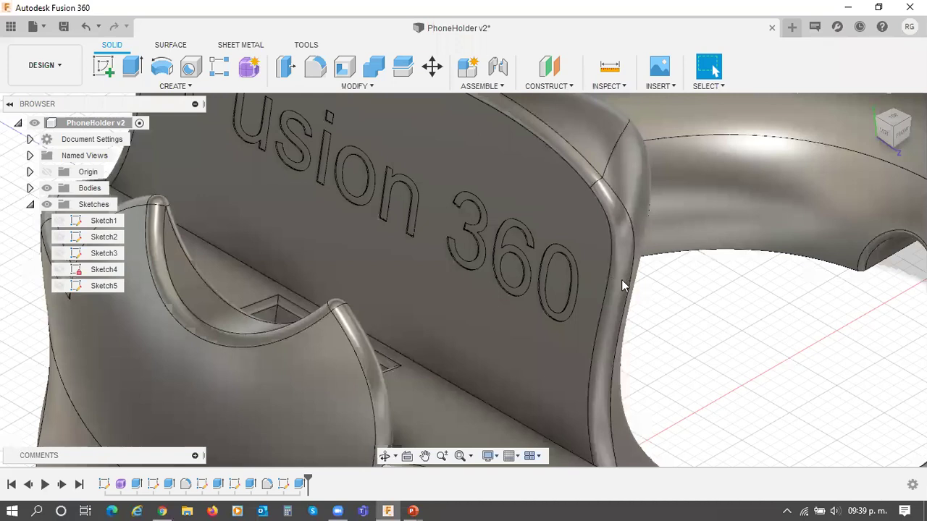
{"action": "key", "text": "F6"}
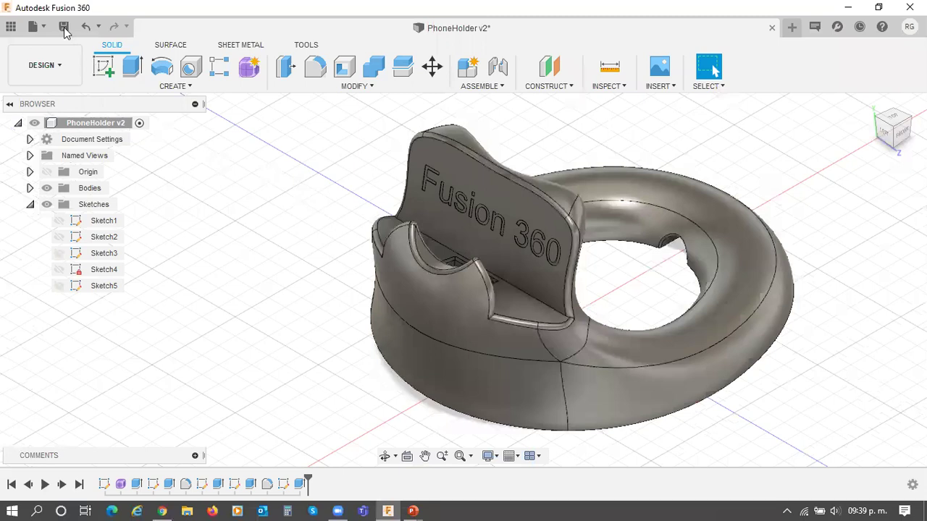
{"action": "key", "text": "ctrl+s"}
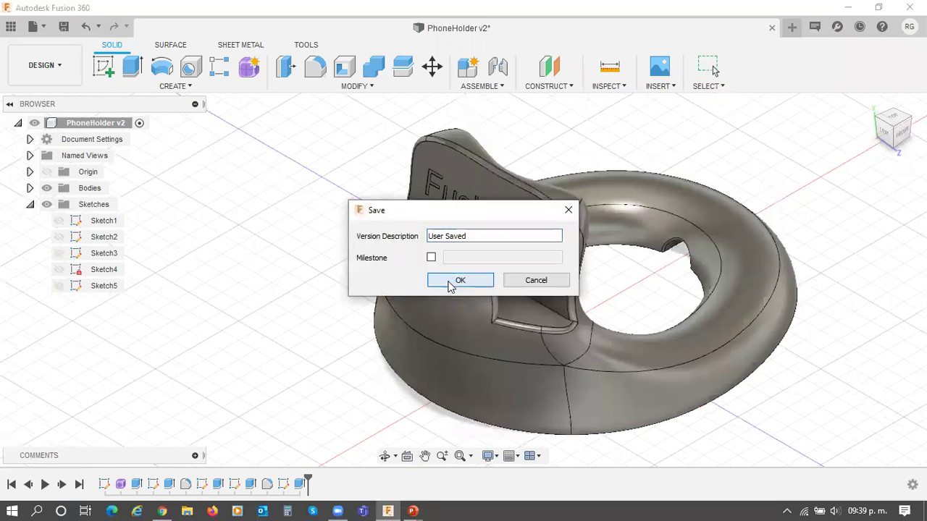
{"action": "left_click", "coordinate": [456, 279]}
{"action": "left_click", "coordinate": [163, 507]}
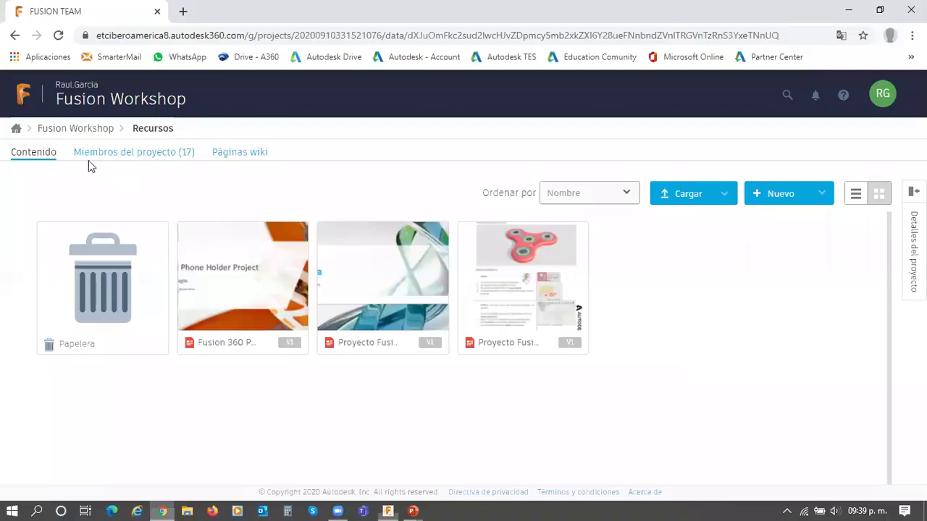
Step: Go up to the Fusion Workshop project and browse its Actividad feed in project details
{"action": "left_click", "coordinate": [79, 128]}
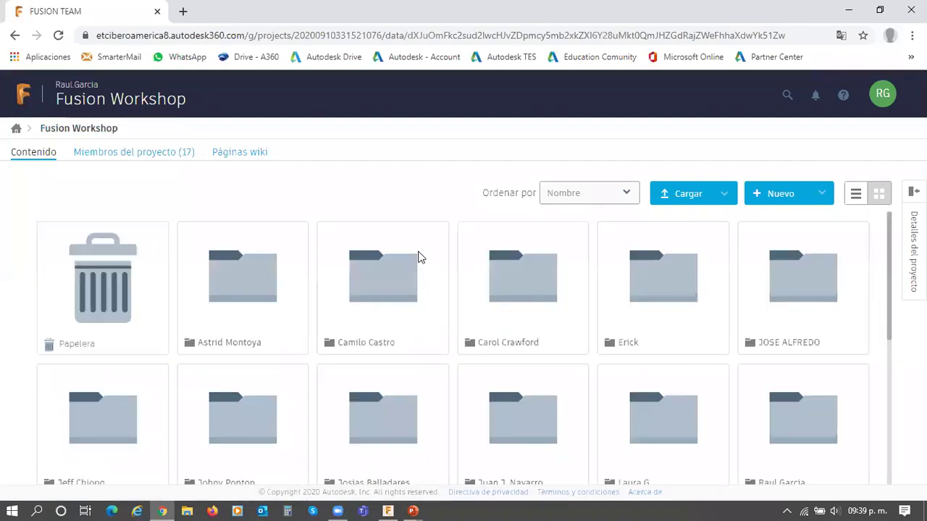
{"action": "left_click", "coordinate": [914, 246]}
{"action": "left_click", "coordinate": [804, 133]}
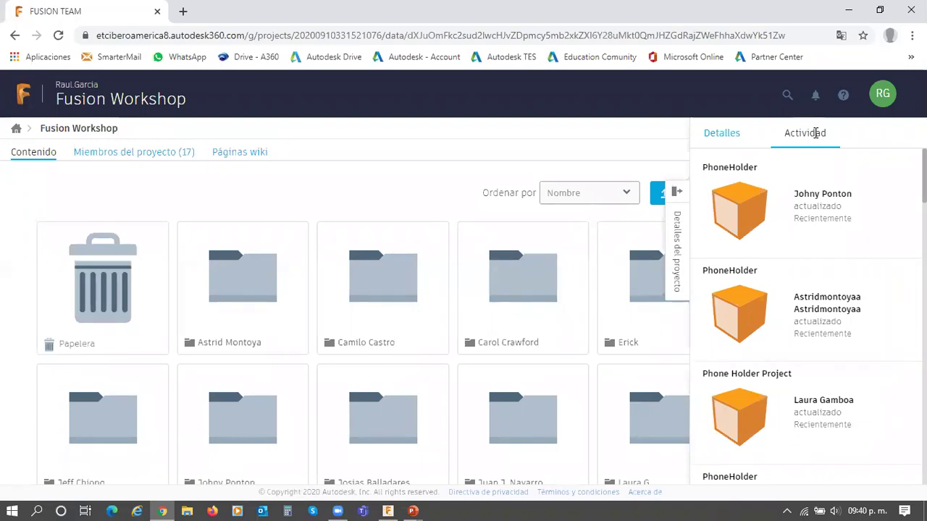
{"action": "scroll", "coordinate": [854, 340], "scroll_direction": "down", "scroll_amount": 1}
{"action": "scroll", "coordinate": [856, 351], "scroll_direction": "down", "scroll_amount": 3}
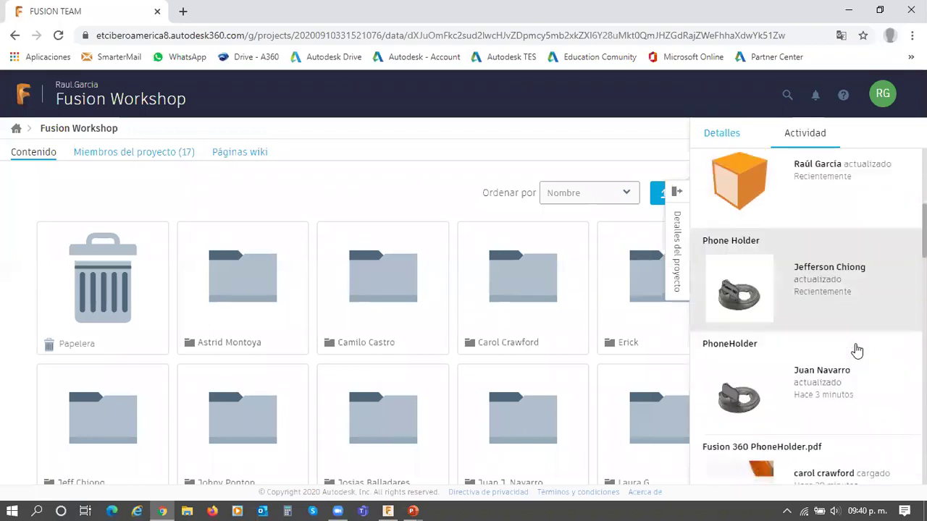
{"action": "scroll", "coordinate": [856, 351], "scroll_direction": "down", "scroll_amount": 3}
{"action": "scroll", "coordinate": [857, 351], "scroll_direction": "up", "scroll_amount": 2}
{"action": "scroll", "coordinate": [856, 351], "scroll_direction": "down", "scroll_amount": 2}
{"action": "scroll", "coordinate": [854, 353], "scroll_direction": "up", "scroll_amount": 2}
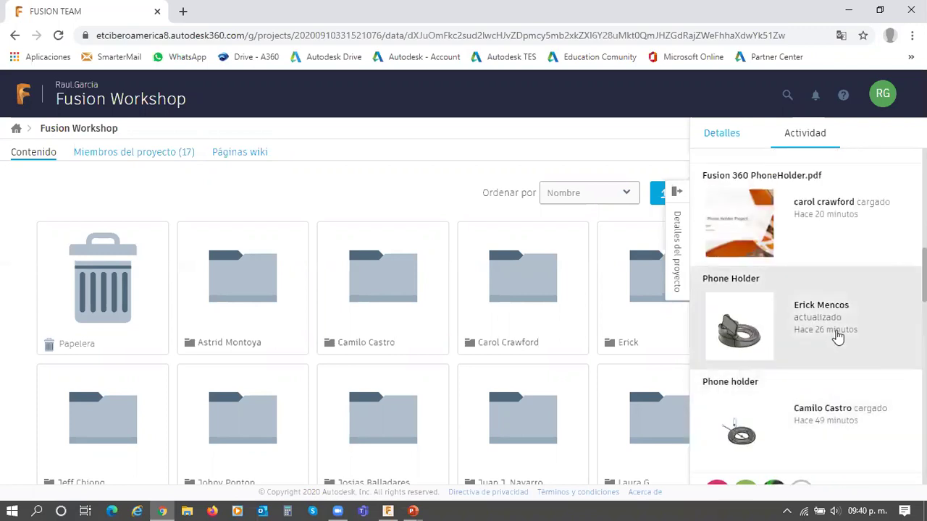
{"action": "scroll", "coordinate": [838, 340], "scroll_direction": "up", "scroll_amount": 1}
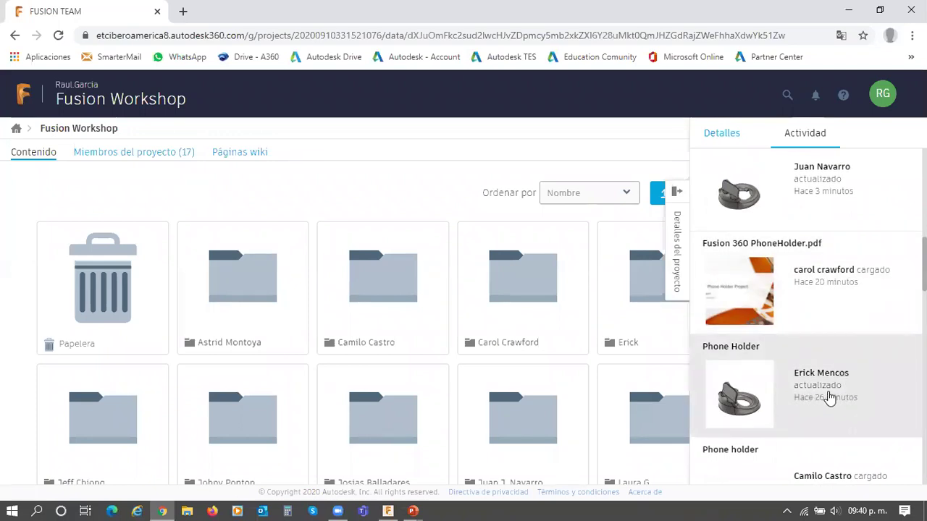
{"action": "scroll", "coordinate": [829, 398], "scroll_direction": "up", "scroll_amount": 1}
{"action": "scroll", "coordinate": [830, 398], "scroll_direction": "up", "scroll_amount": 1}
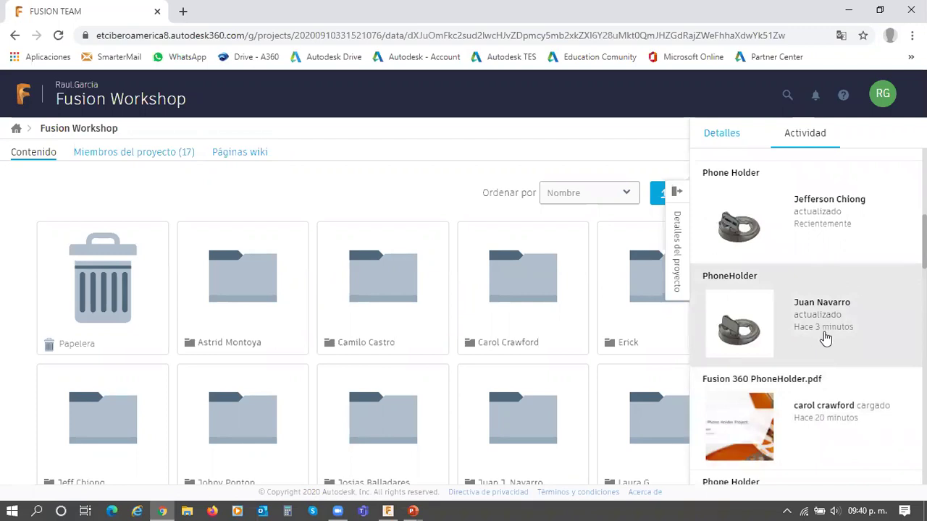
{"action": "scroll", "coordinate": [844, 348], "scroll_direction": "up", "scroll_amount": 1}
{"action": "scroll", "coordinate": [844, 348], "scroll_direction": "up", "scroll_amount": 1}
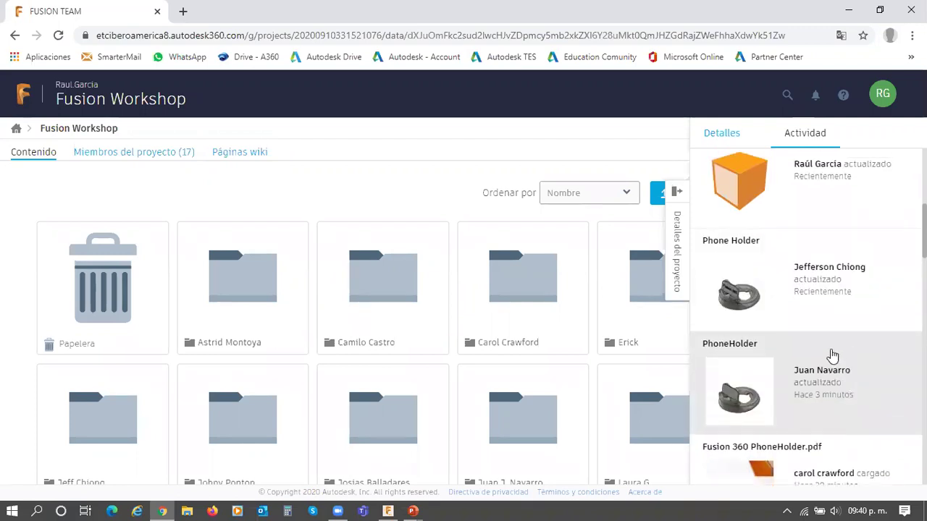
{"action": "scroll", "coordinate": [839, 312], "scroll_direction": "up", "scroll_amount": 1}
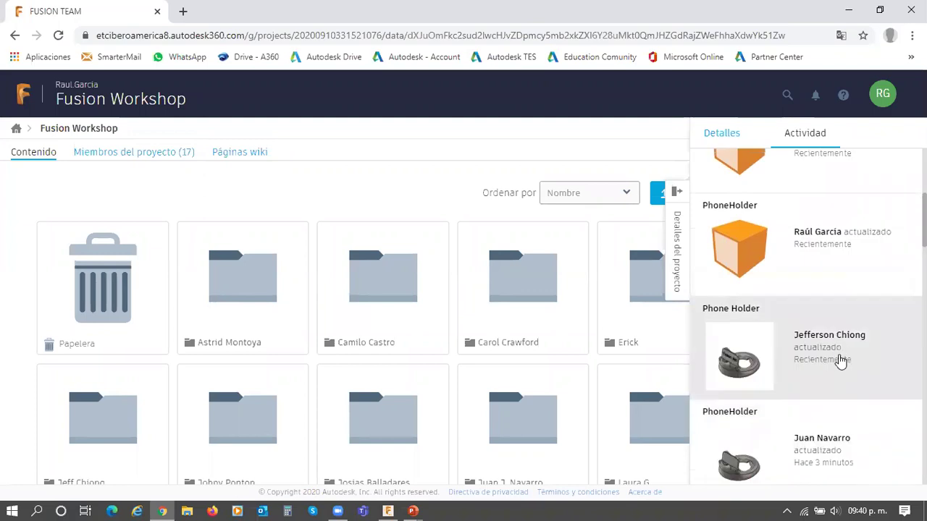
{"action": "scroll", "coordinate": [837, 358], "scroll_direction": "up", "scroll_amount": 3}
{"action": "scroll", "coordinate": [840, 371], "scroll_direction": "down", "scroll_amount": 3}
{"action": "scroll", "coordinate": [840, 366], "scroll_direction": "up", "scroll_amount": 2}
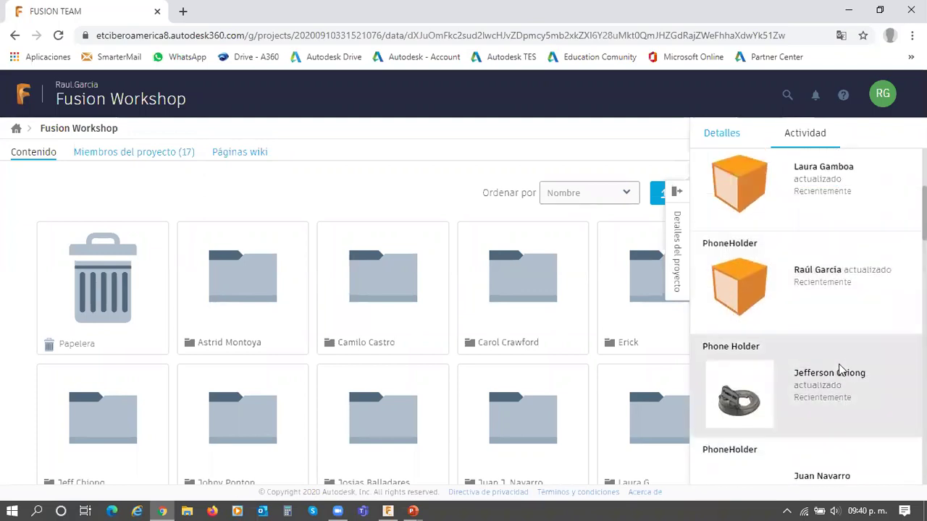
Step: Reload the project page and reopen the Actividad feed to review recent PhoneHolder updates
{"action": "left_click", "coordinate": [59, 36]}
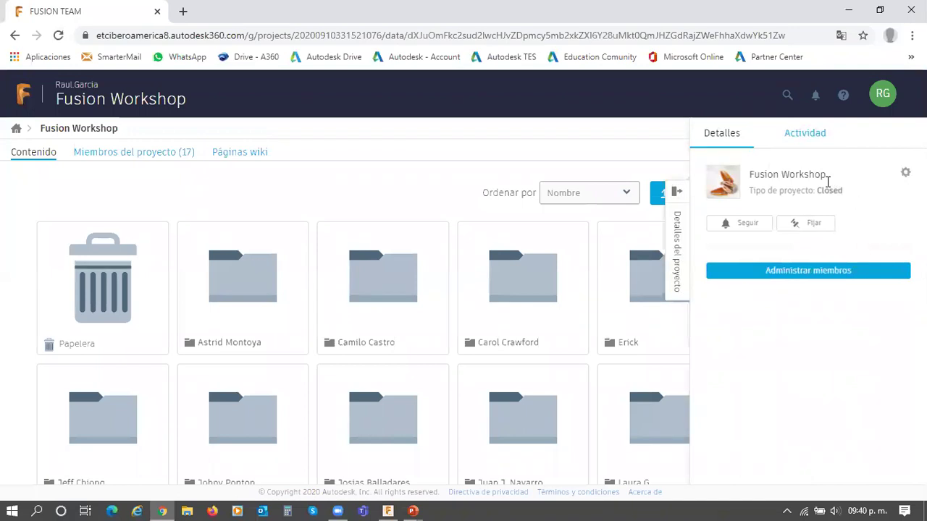
{"action": "left_click", "coordinate": [815, 137]}
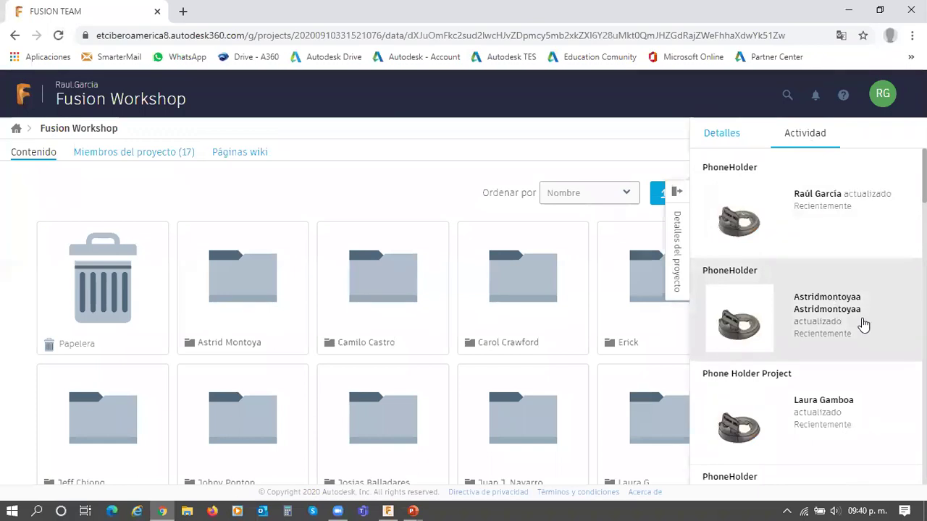
{"action": "scroll", "coordinate": [864, 325], "scroll_direction": "down", "scroll_amount": 1}
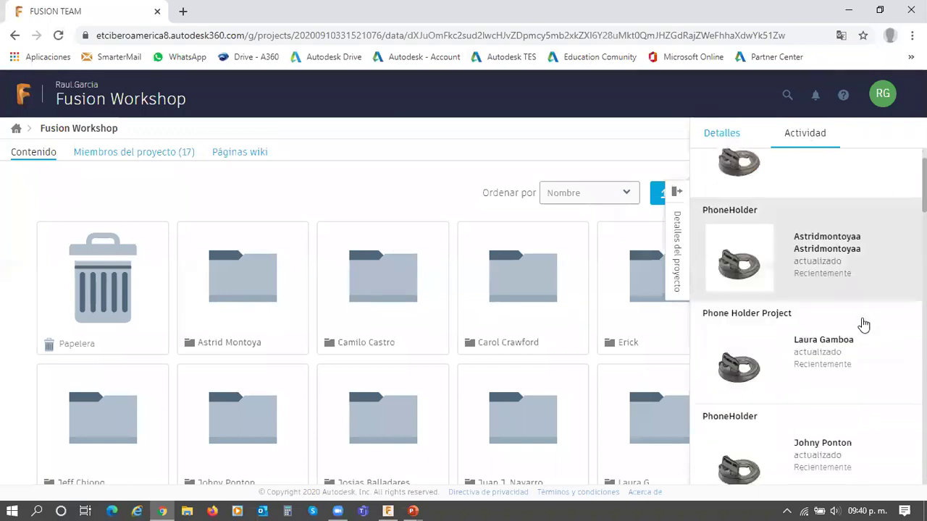
{"action": "scroll", "coordinate": [864, 326], "scroll_direction": "down", "scroll_amount": 4}
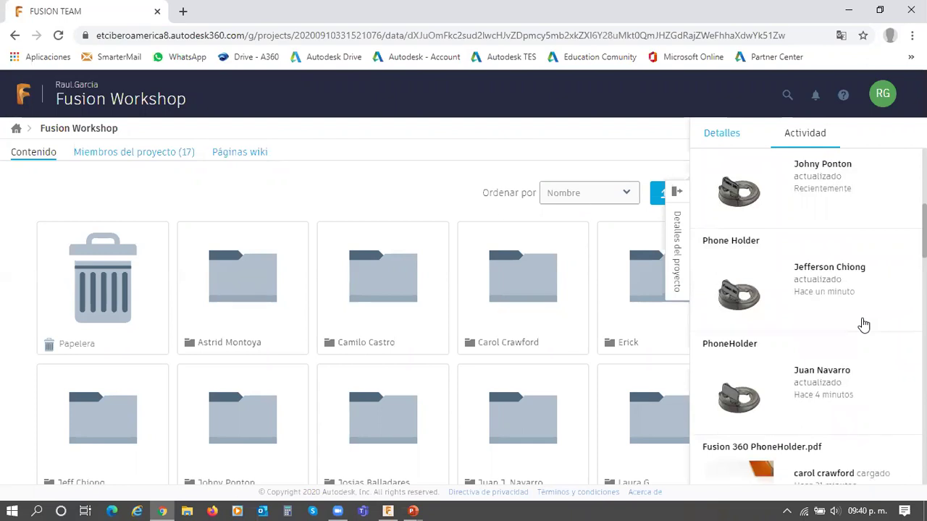
{"action": "scroll", "coordinate": [864, 325], "scroll_direction": "down", "scroll_amount": 5}
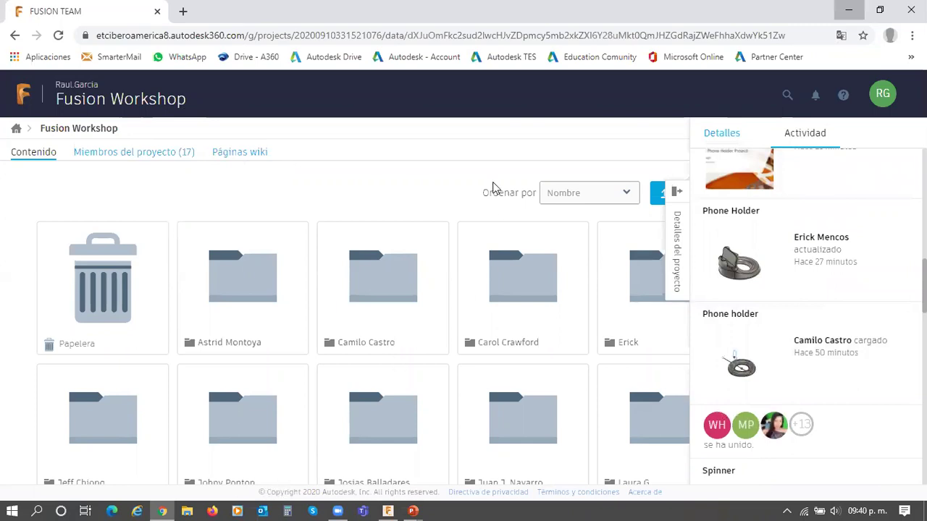
Step: Return to Fusion 360 and select Sketch5 holding the Fusion 360 text
{"action": "key", "text": "alt+Tab"}
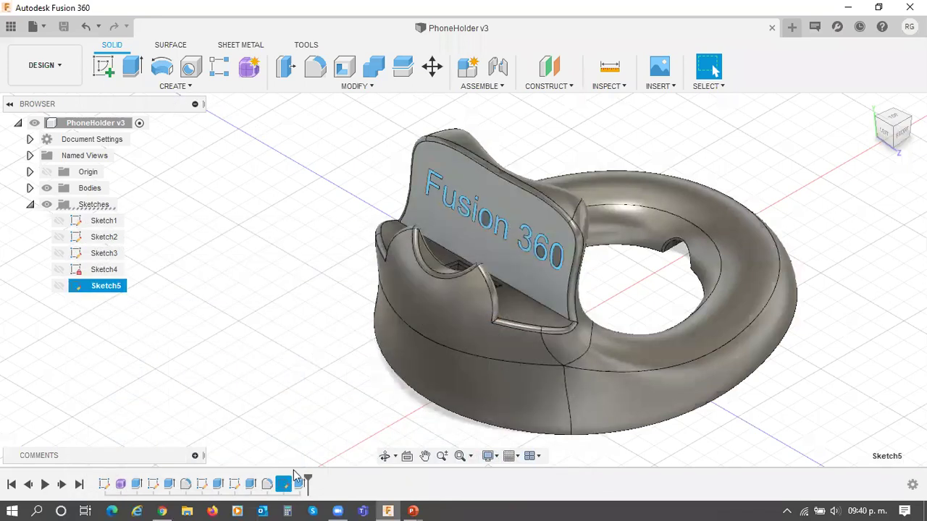
{"action": "left_click", "coordinate": [286, 490]}
{"action": "left_click", "coordinate": [285, 486]}
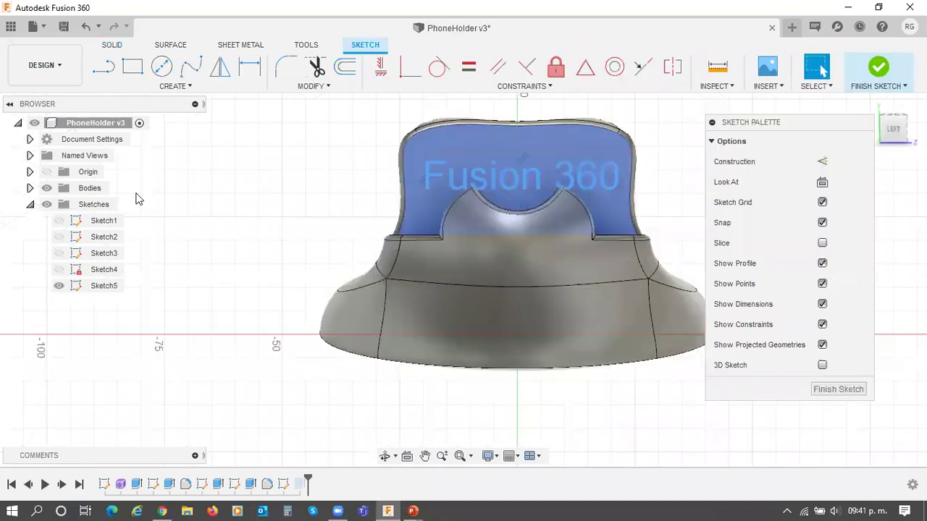
{"action": "left_click", "coordinate": [174, 87]}
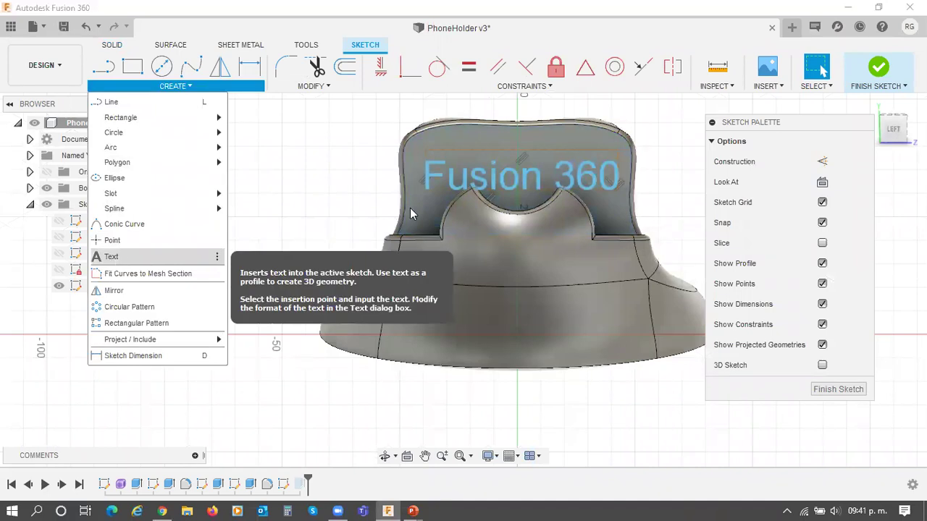
{"action": "left_click", "coordinate": [874, 85]}
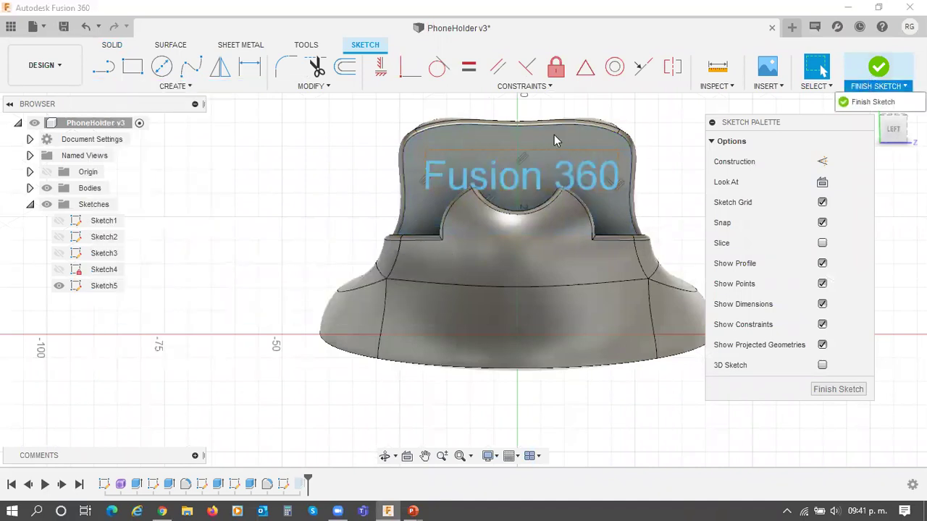
{"action": "left_click", "coordinate": [816, 80]}
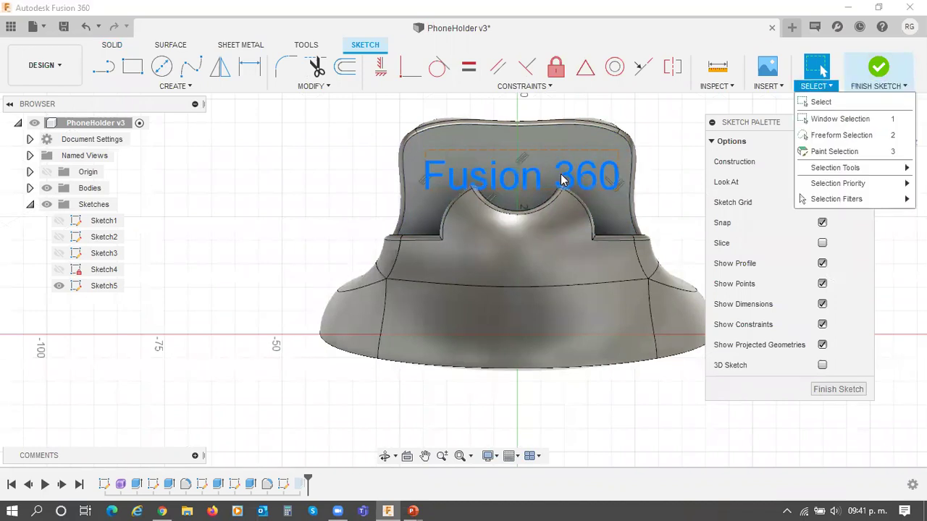
{"action": "left_click", "coordinate": [833, 391]}
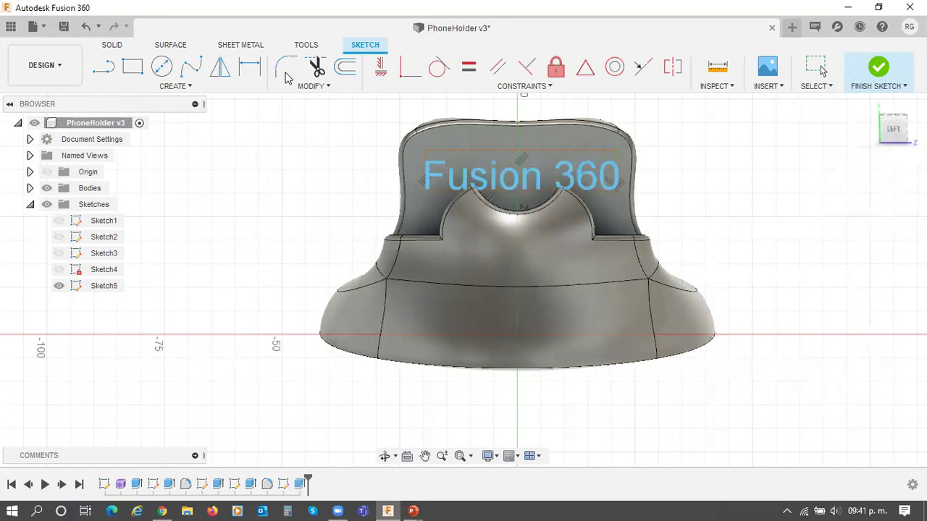
Step: Finish the sketch and cancel Press Pull, leaving the engraved lettering in the solid model
{"action": "key", "text": "q"}
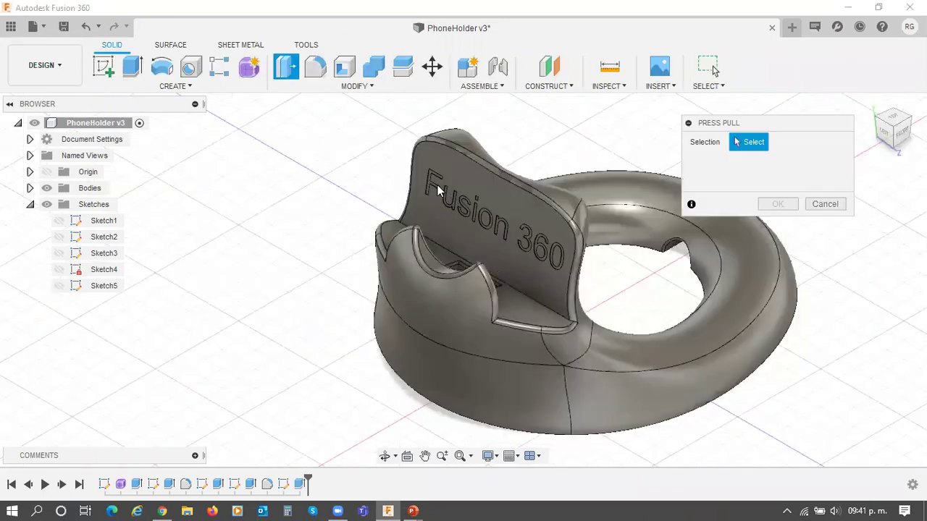
{"action": "left_click", "coordinate": [814, 207]}
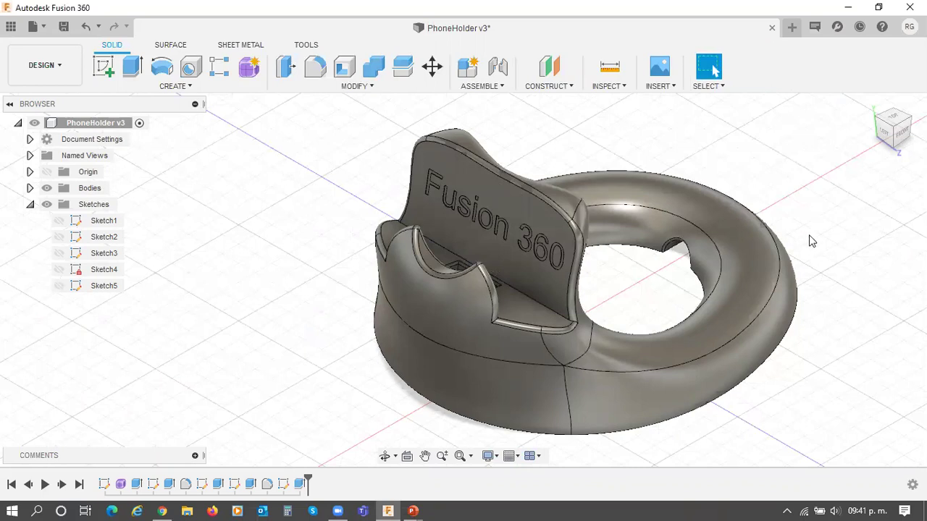
{"action": "left_click", "coordinate": [412, 509]}
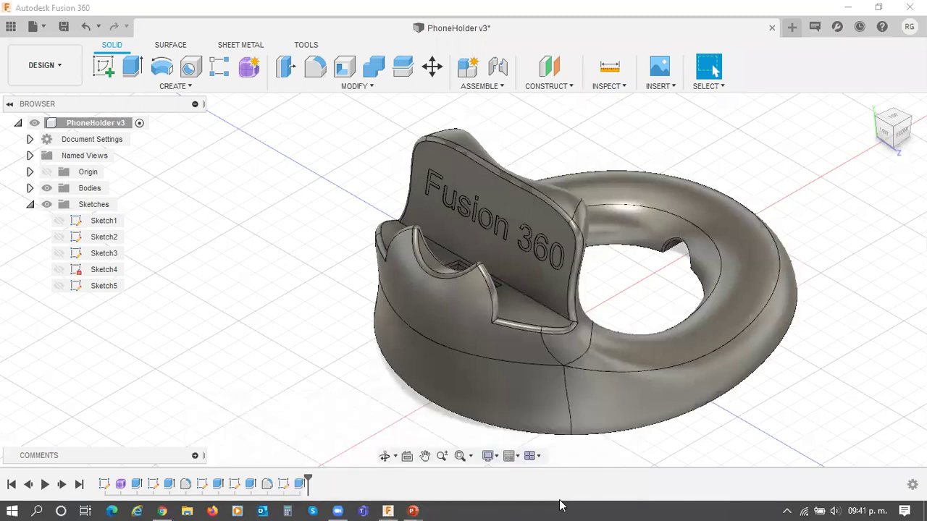
{"action": "key", "text": "alt+Tab"}
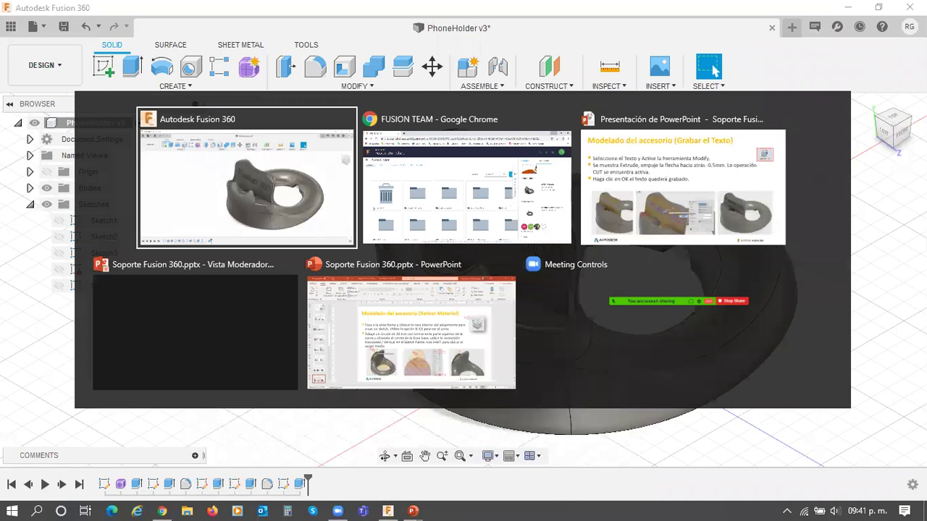
Step: Show the 'Cambiar la apariencia' slide, then go back to the grey PhoneHolder v3 model
{"action": "key", "text": "Tab"}
{"action": "key", "text": "Tab"}
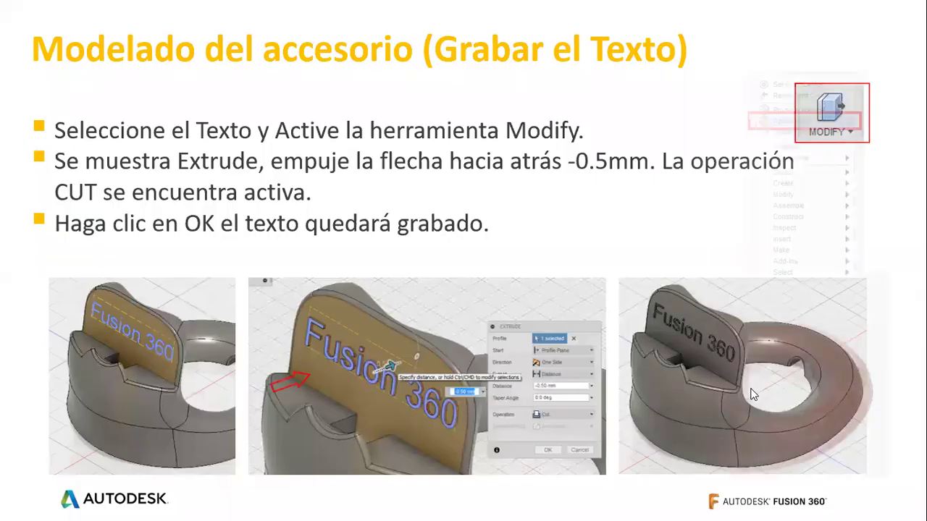
{"action": "left_click", "coordinate": [753, 394]}
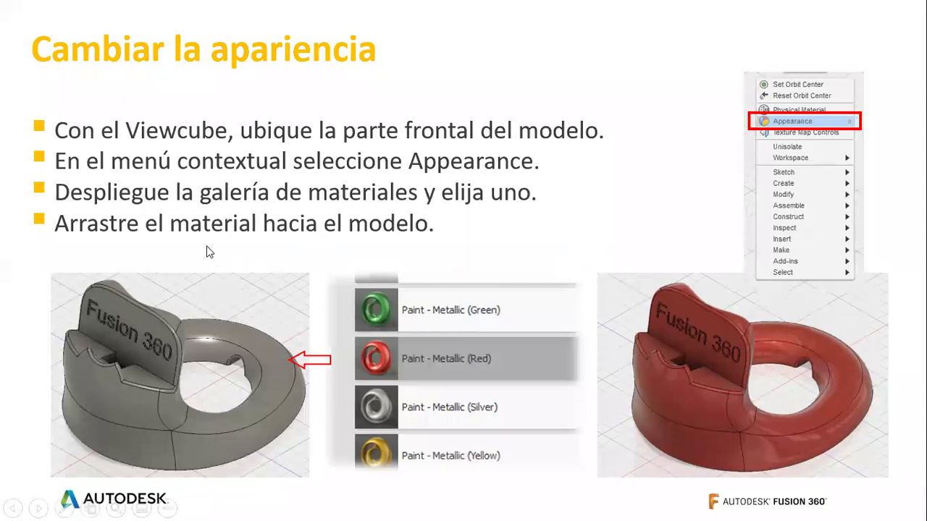
{"action": "key", "text": "alt+Tab"}
{"action": "middle_click_drag", "start_coordinate": [217, 248], "coordinate": [182, 250]}
{"action": "right_click", "coordinate": [304, 309]}
{"action": "left_click", "coordinate": [302, 309]}
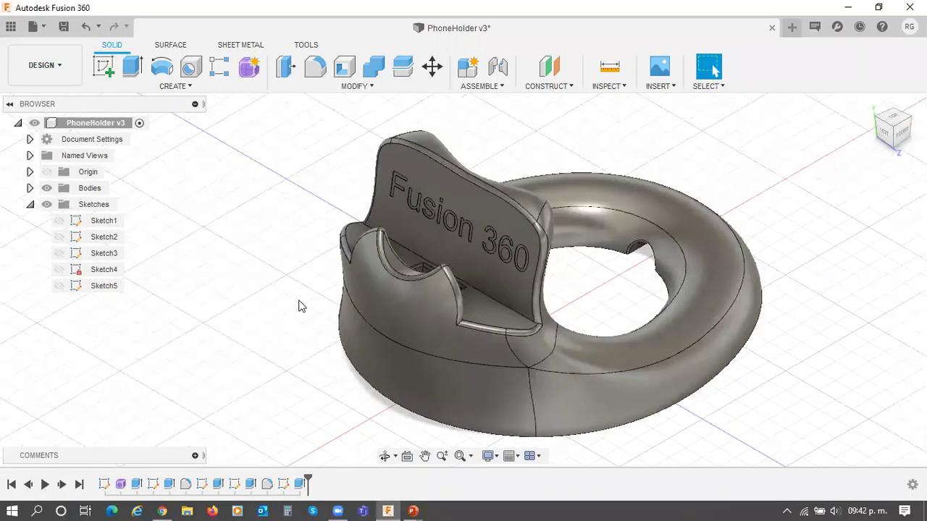
Step: Cancel the stray Hole command, collapse Sketches and expand Bodies to select Body1
{"action": "key", "text": "h"}
{"action": "right_click", "coordinate": [300, 307]}
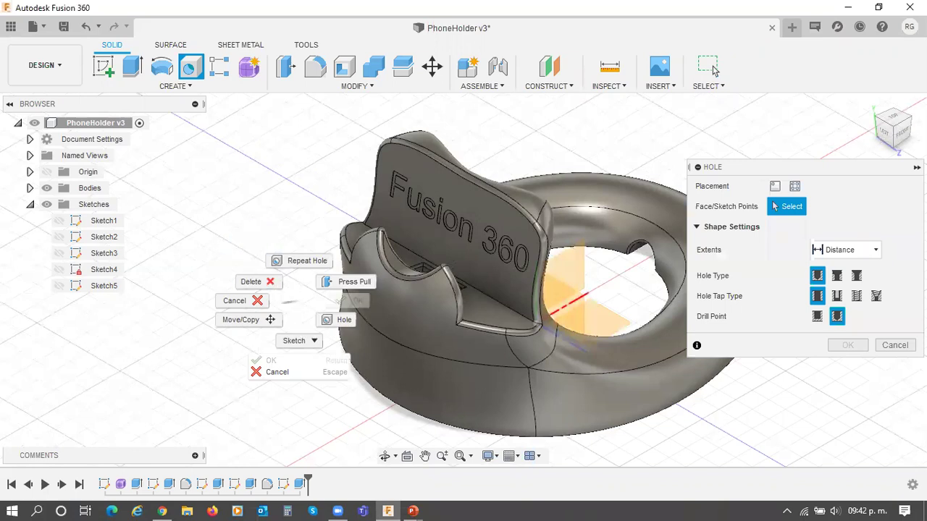
{"action": "left_click", "coordinate": [709, 67]}
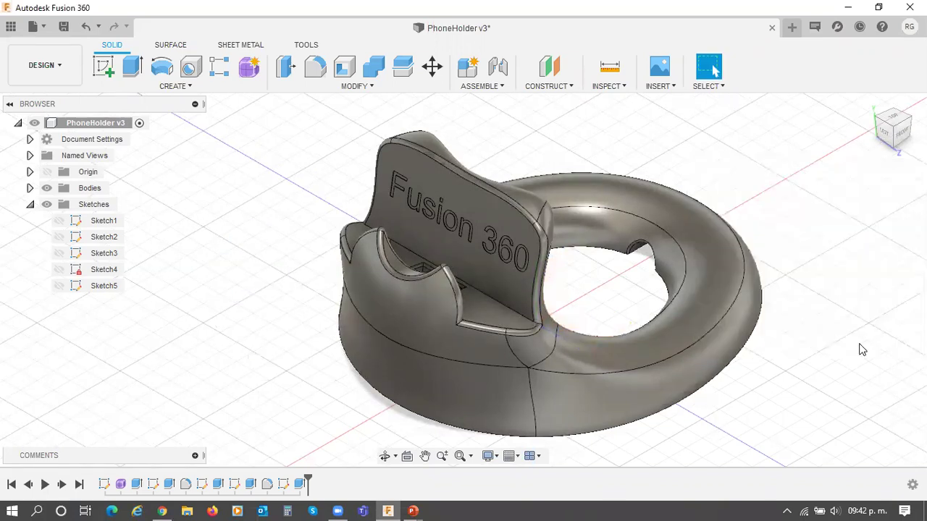
{"action": "left_click", "coordinate": [30, 204]}
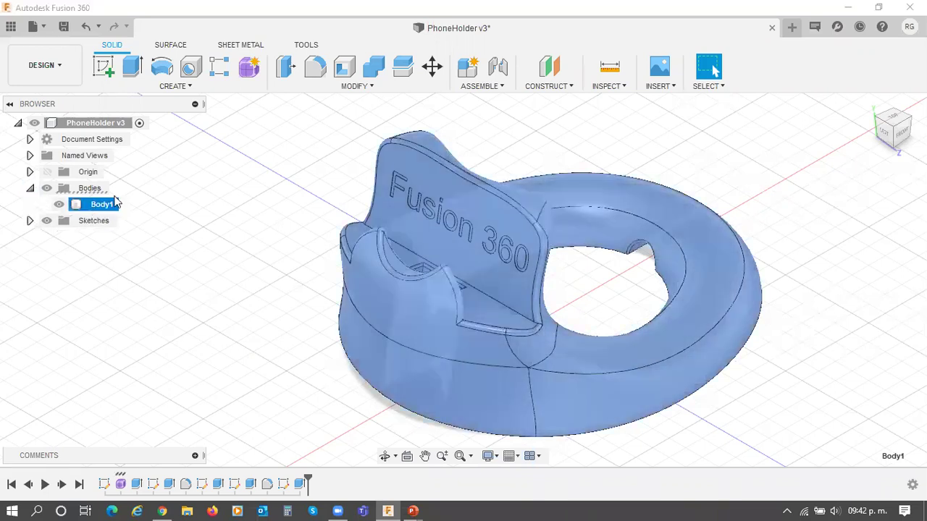
{"action": "left_click", "coordinate": [108, 204]}
{"action": "right_click", "coordinate": [102, 208]}
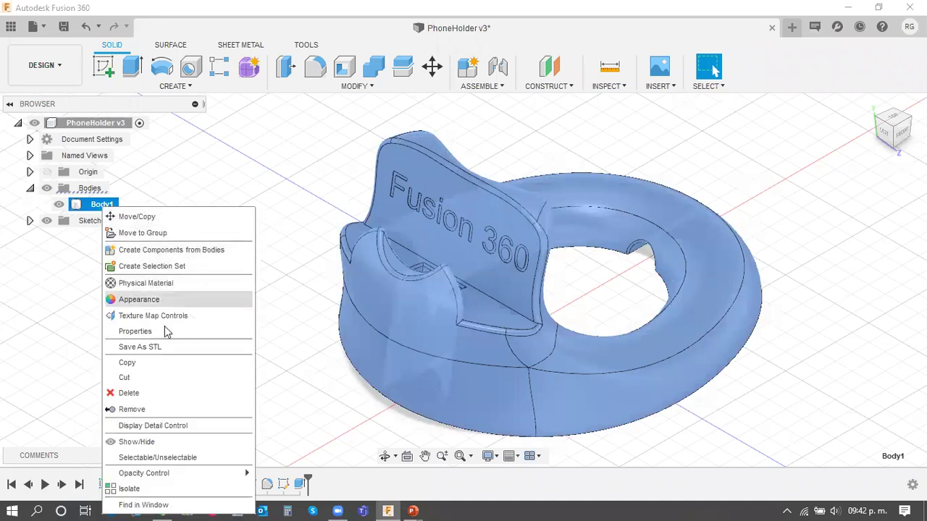
{"action": "left_click", "coordinate": [165, 335]}
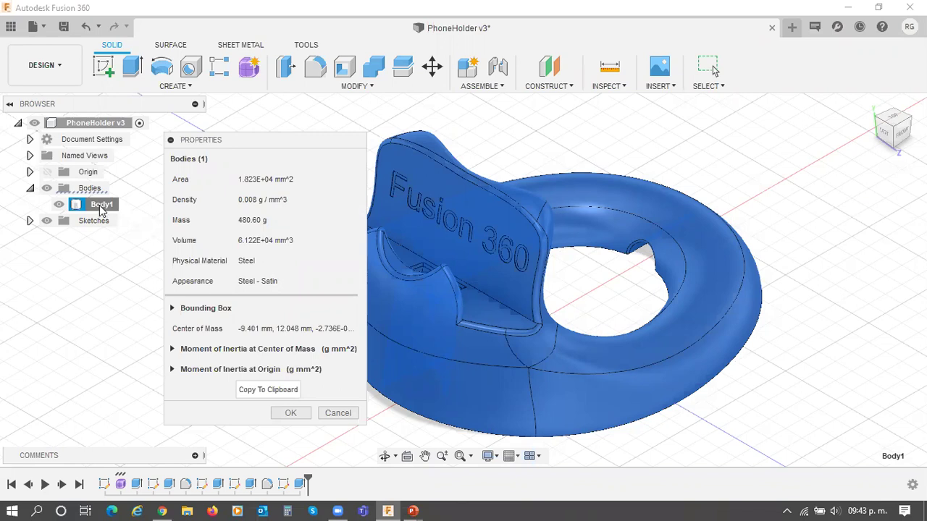
{"action": "left_click_drag", "start_coordinate": [238, 135], "coordinate": [244, 120]}
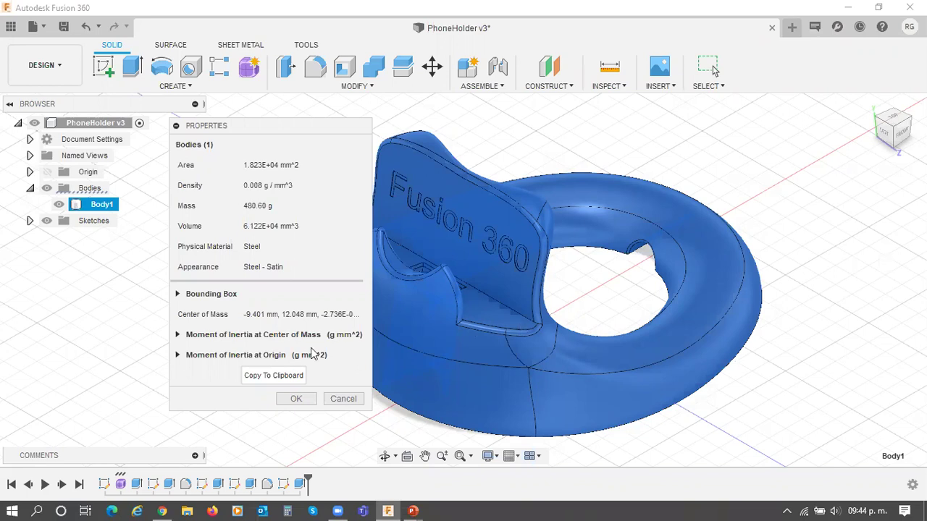
{"action": "left_click", "coordinate": [345, 399]}
Step: Select Body1 and open its Appearance dialog
{"action": "left_click", "coordinate": [806, 362]}
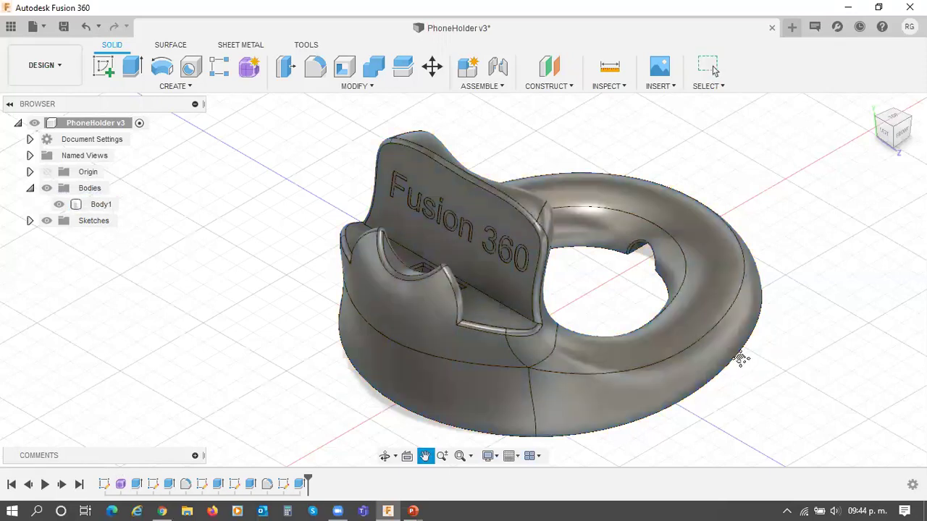
{"action": "key", "text": "Escape"}
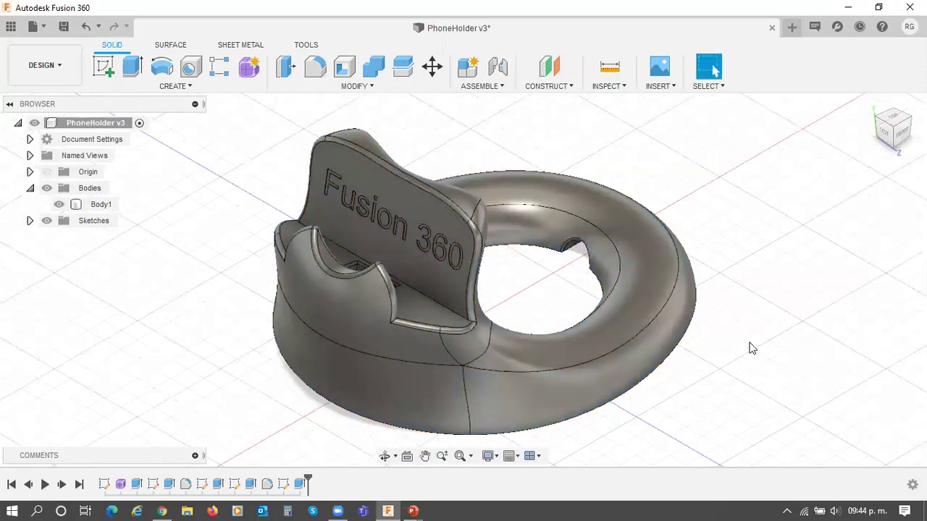
{"action": "scroll", "coordinate": [751, 348], "scroll_direction": "up", "scroll_amount": 1}
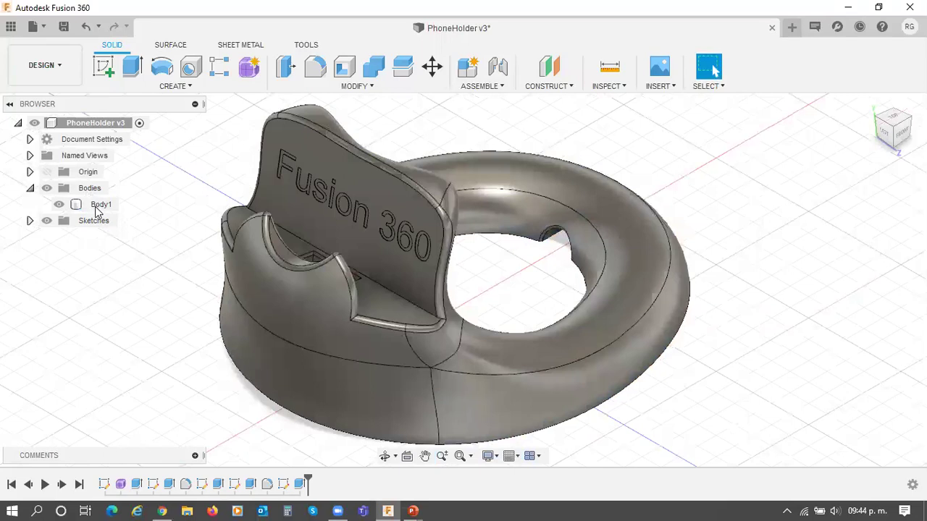
{"action": "left_click", "coordinate": [99, 205]}
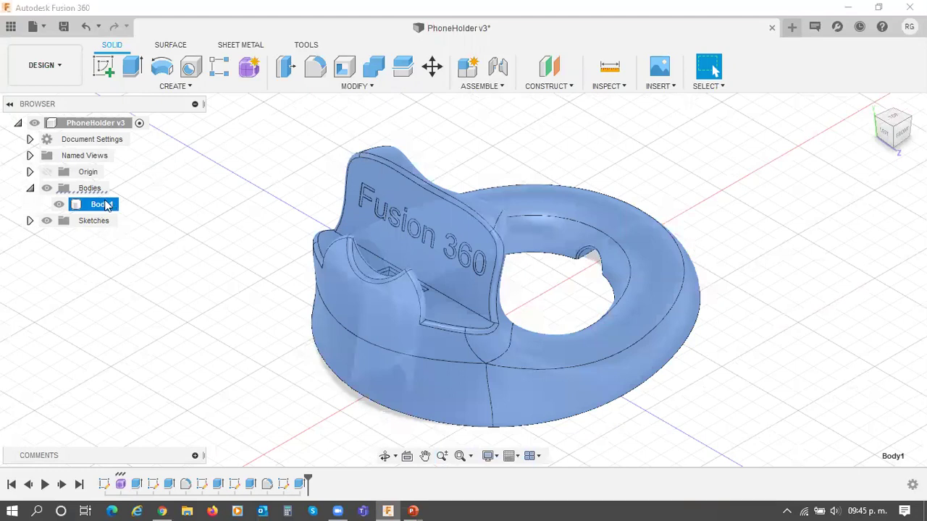
{"action": "right_click", "coordinate": [99, 210]}
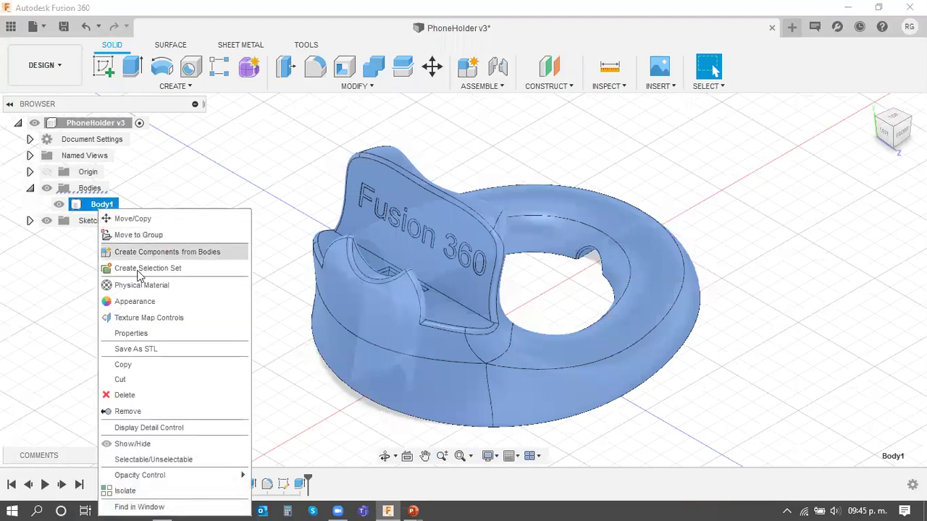
{"action": "left_click", "coordinate": [137, 308]}
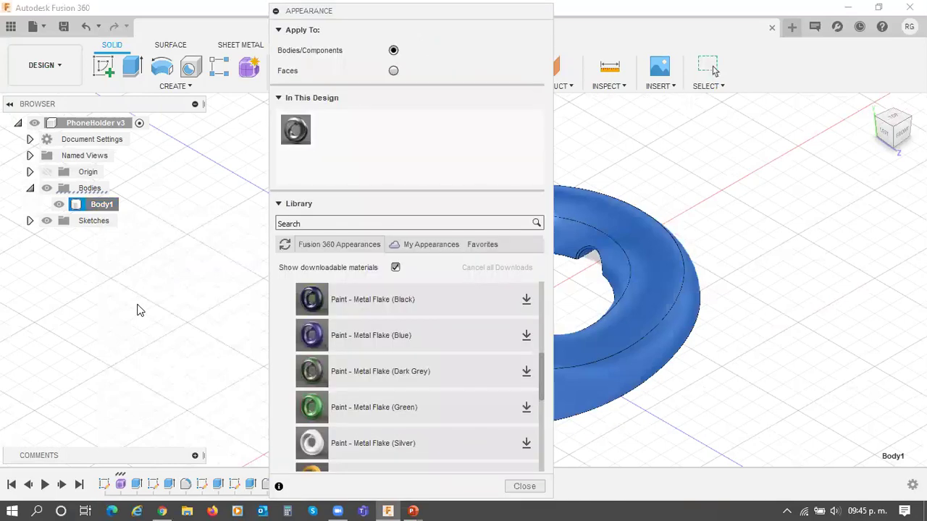
Step: Apply Paint - Metal Flake (Green) from the Paint > Metal Flake library to the body and close the dialog
{"action": "scroll", "coordinate": [400, 332], "scroll_direction": "down", "scroll_amount": 3}
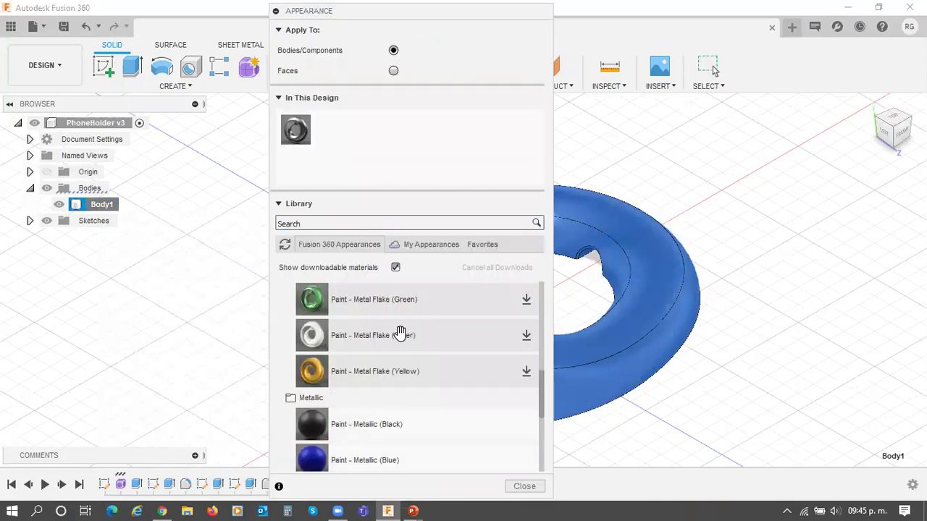
{"action": "scroll", "coordinate": [397, 375], "scroll_direction": "up", "scroll_amount": 3}
{"action": "scroll", "coordinate": [397, 374], "scroll_direction": "down", "scroll_amount": 3}
{"action": "left_click", "coordinate": [382, 398]}
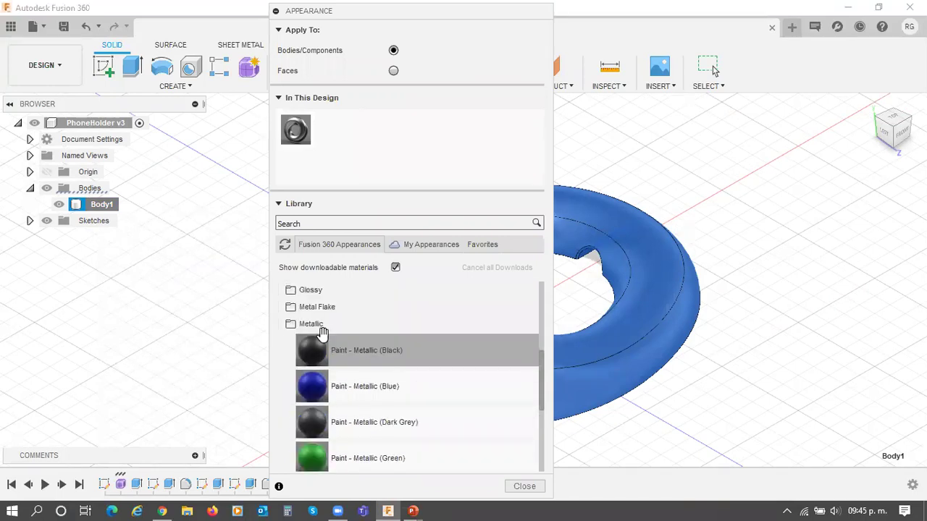
{"action": "left_click", "coordinate": [319, 325]}
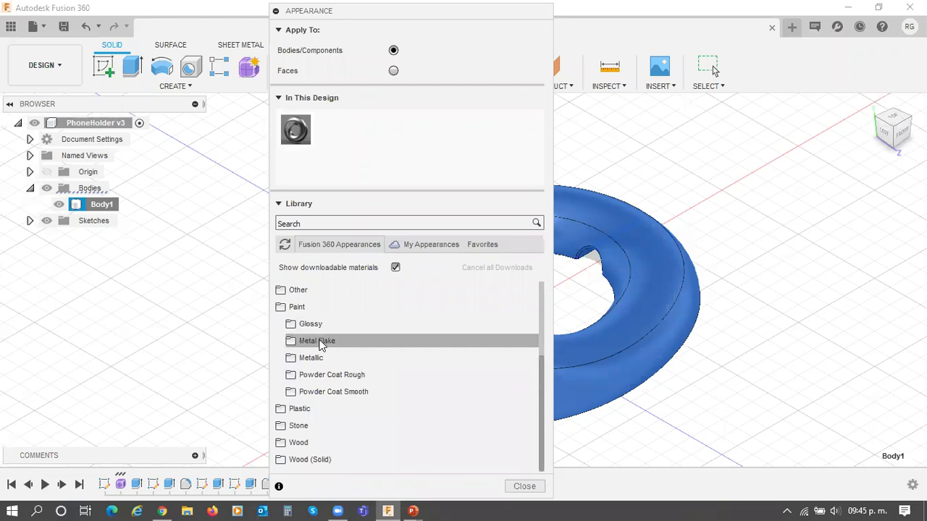
{"action": "left_click", "coordinate": [322, 344]}
{"action": "scroll", "coordinate": [409, 336], "scroll_direction": "down", "scroll_amount": 4}
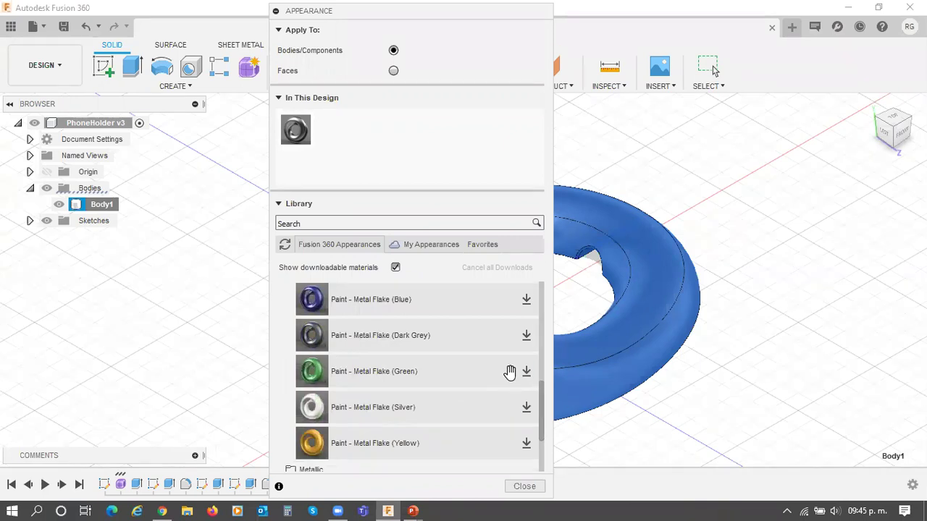
{"action": "left_click", "coordinate": [511, 372]}
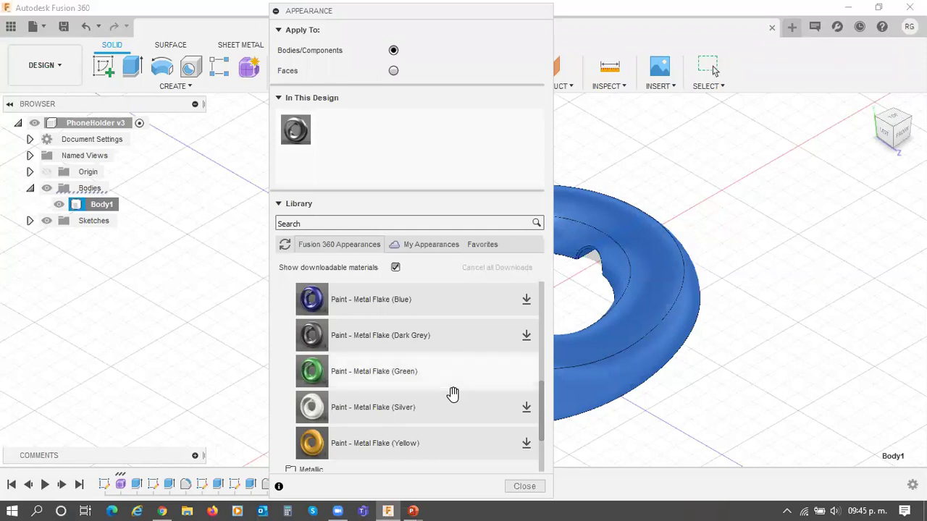
{"action": "left_click_drag", "start_coordinate": [389, 375], "coordinate": [580, 355]}
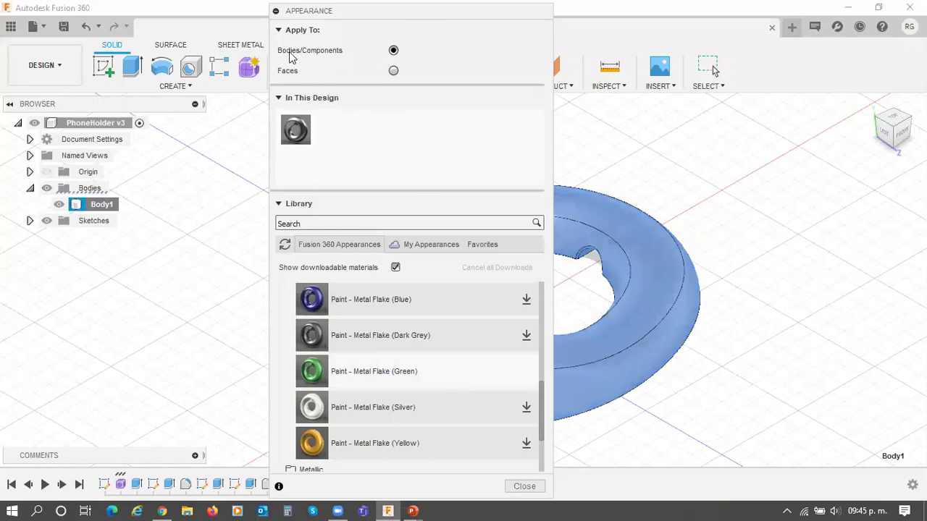
{"action": "left_click", "coordinate": [294, 204]}
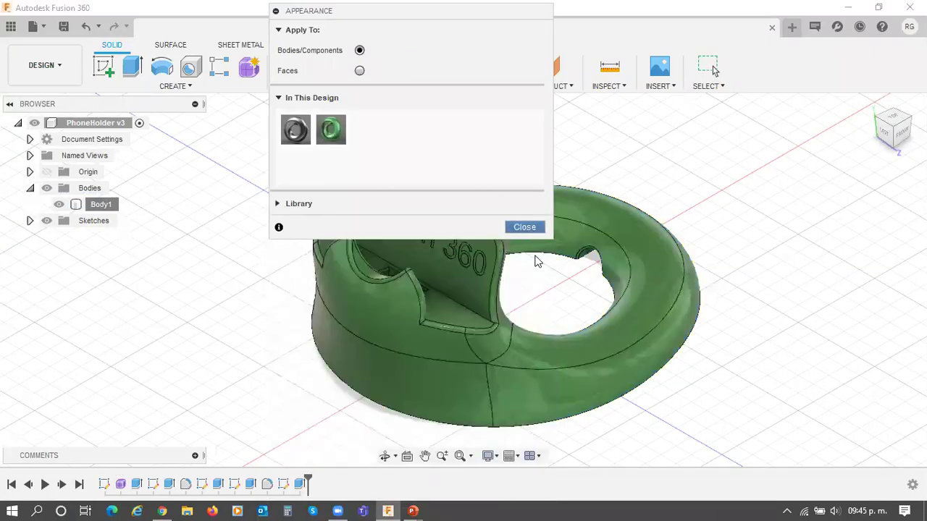
{"action": "key", "text": "Escape"}
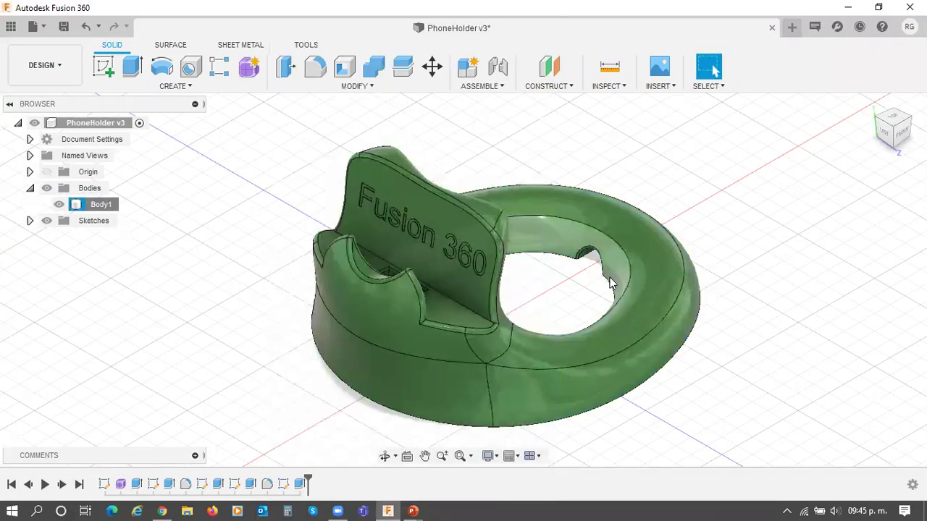
{"action": "middle_click_drag", "start_coordinate": [610, 283], "coordinate": [668, 274]}
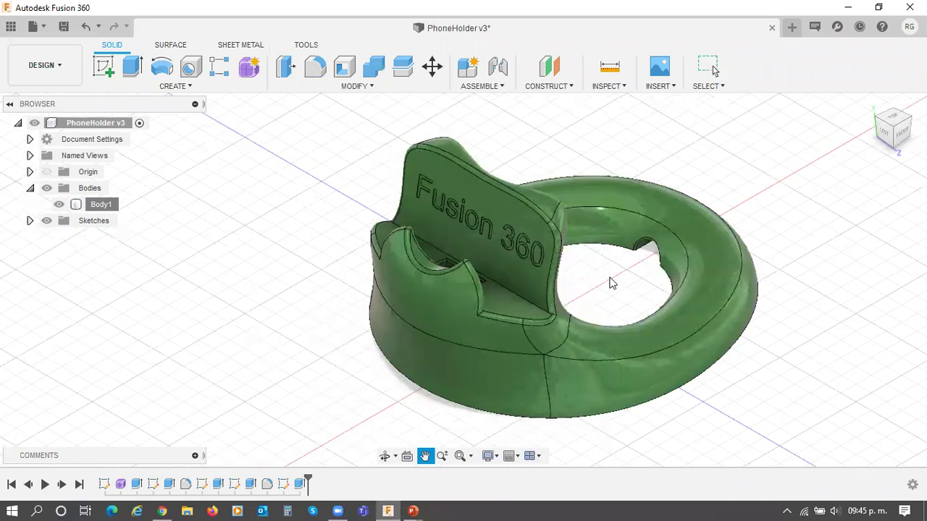
{"action": "key", "text": "Escape"}
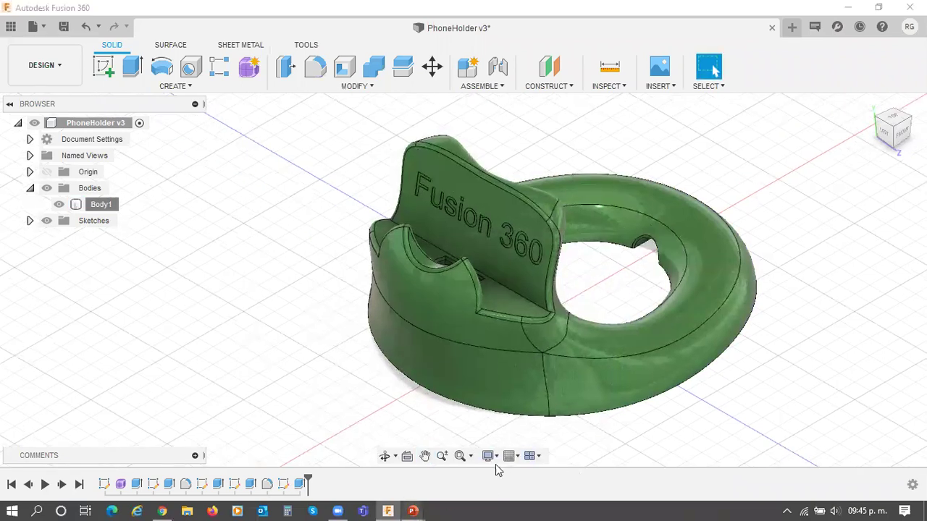
{"action": "mouse_move", "coordinate": [412, 511]}
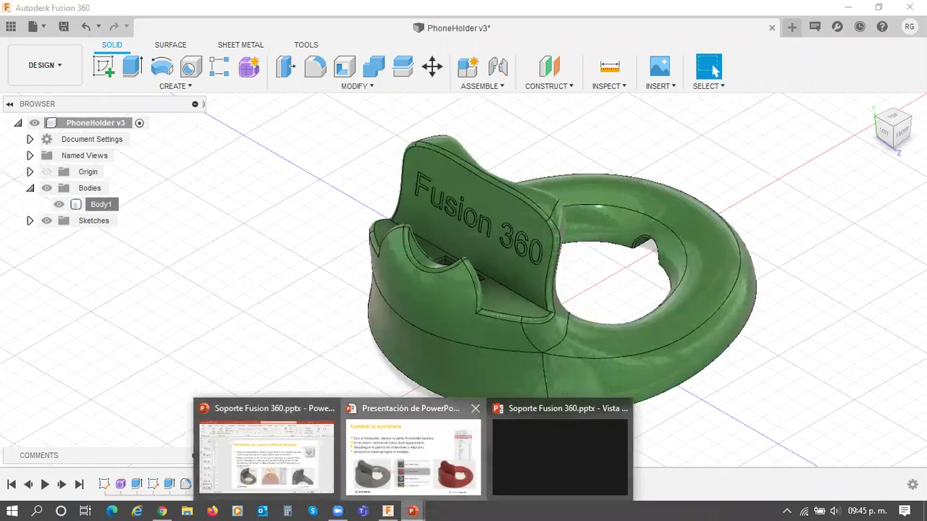
Step: Advance the PowerPoint slideshow to the Decal slide, end it, and return to the Fusion Team page
{"action": "left_click", "coordinate": [413, 456]}
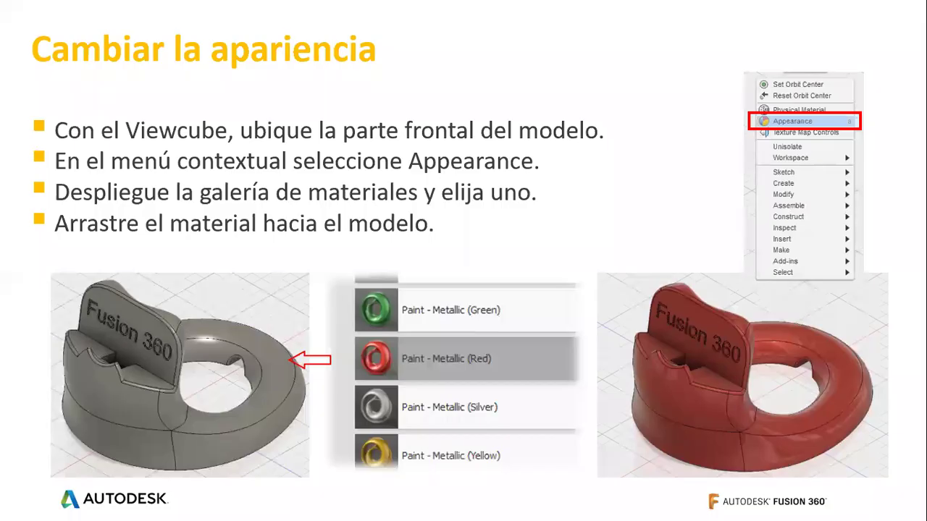
{"action": "key", "text": "Right"}
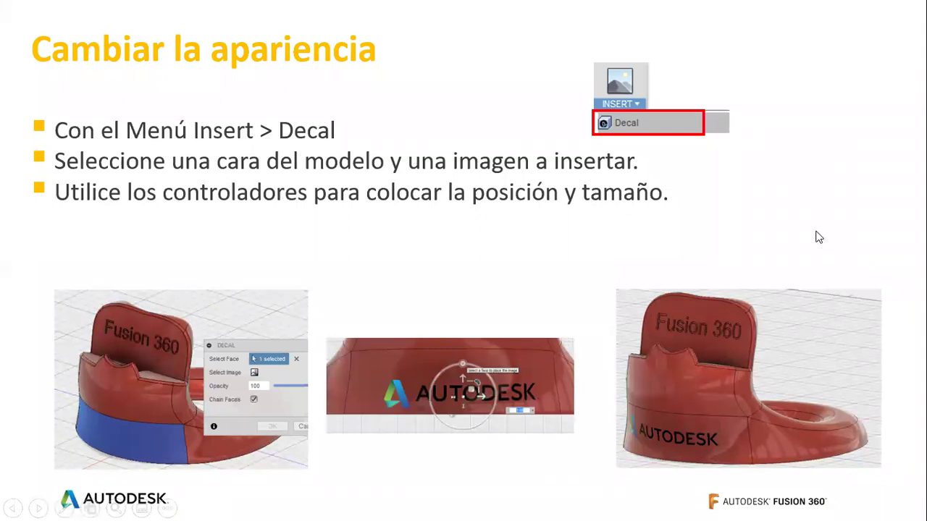
{"action": "key", "text": "Escape"}
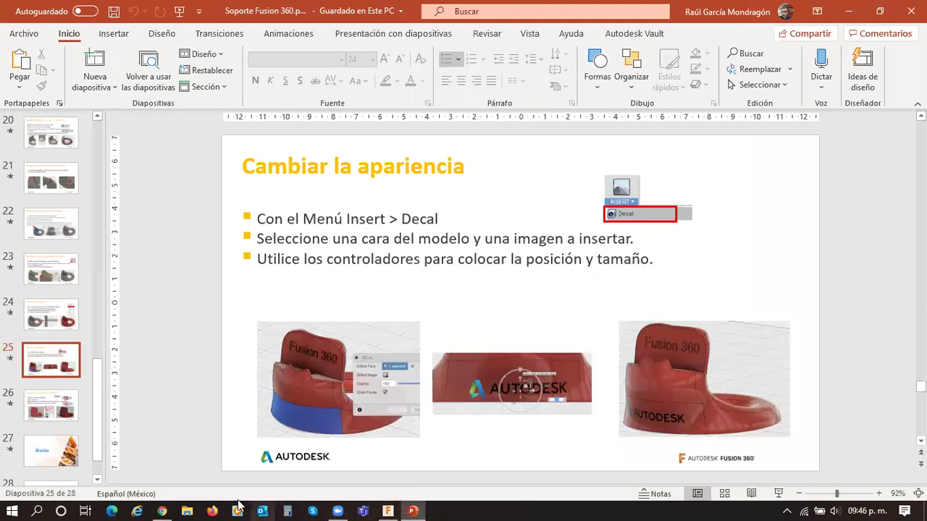
{"action": "mouse_move", "coordinate": [168, 503]}
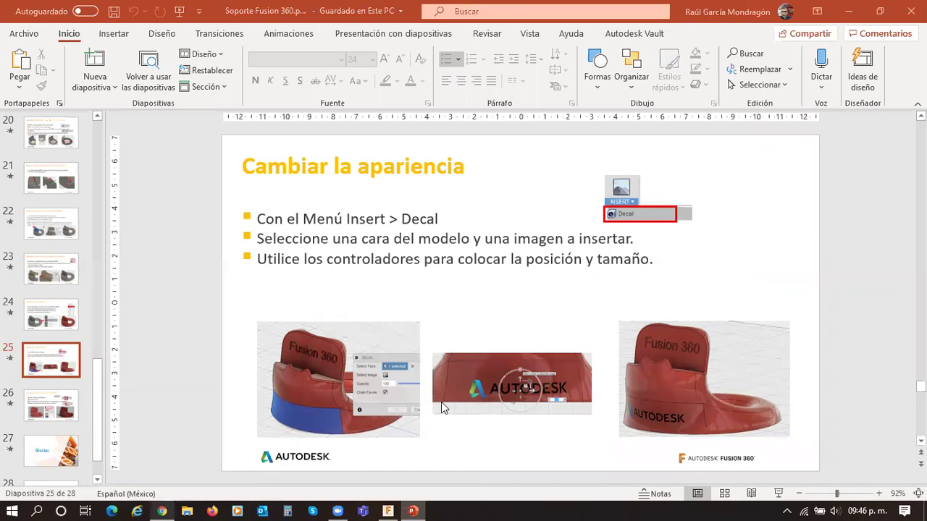
{"action": "key", "text": "alt+Tab"}
{"action": "scroll", "coordinate": [440, 401], "scroll_direction": "down", "scroll_amount": 5}
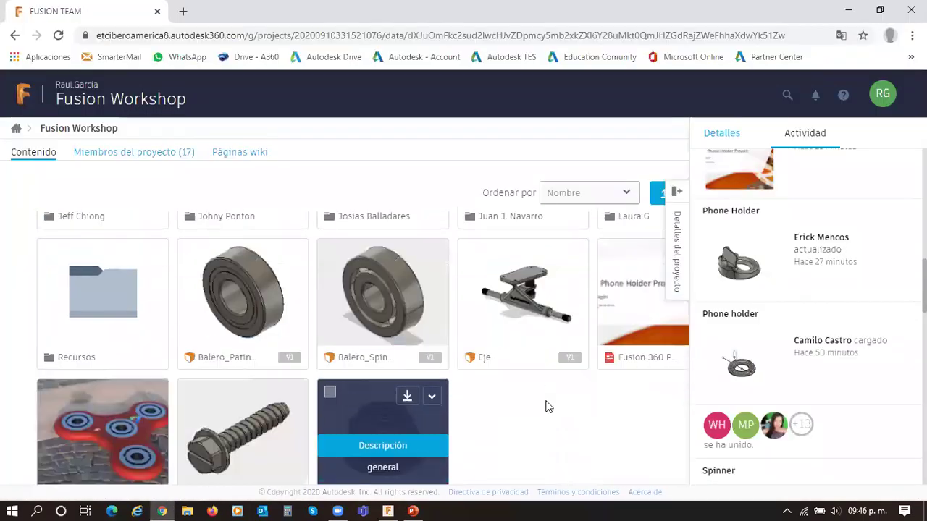
Step: Browse the Fusion Team project files and Cargar upload options, then return to the PhoneHolder design
{"action": "scroll", "coordinate": [548, 406], "scroll_direction": "down", "scroll_amount": 1}
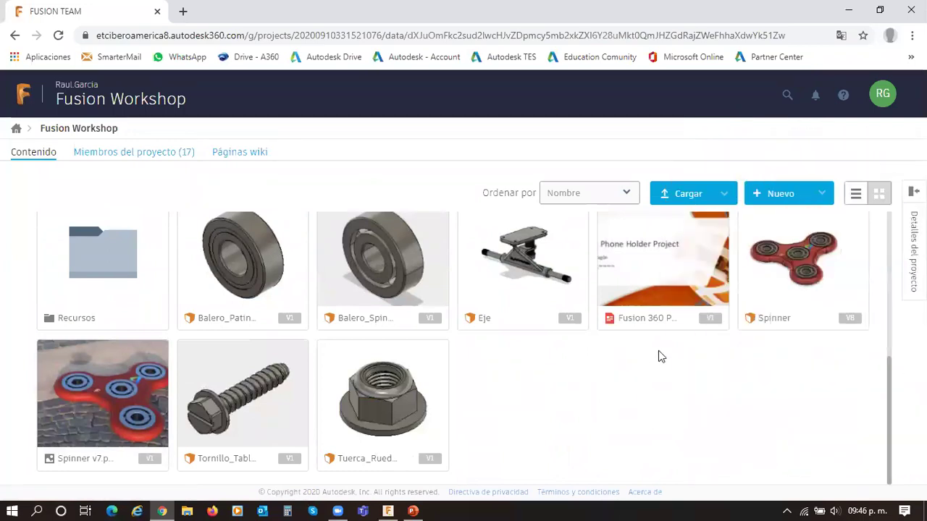
{"action": "left_click", "coordinate": [686, 195]}
{"action": "left_click", "coordinate": [606, 379]}
{"action": "left_click", "coordinate": [389, 511]}
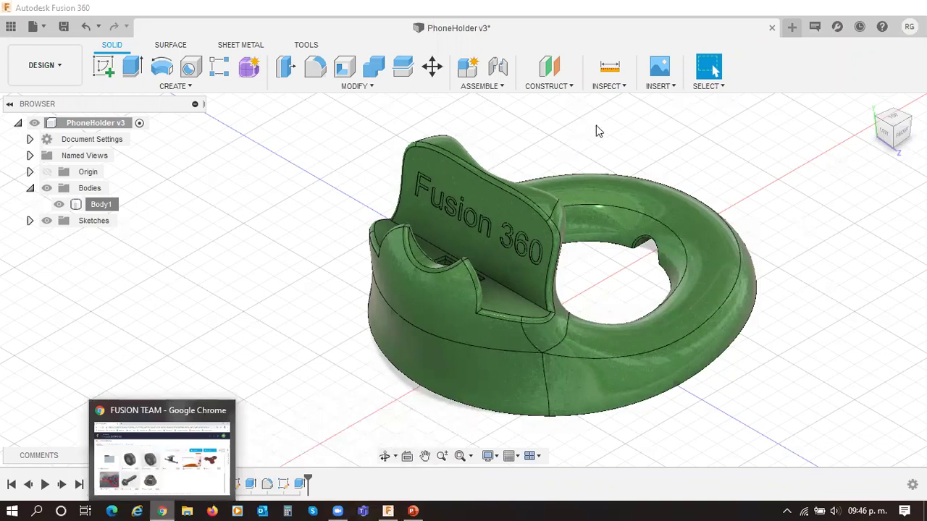
Step: Upload Autodesk logo-color-text-black-large.png from Downloads to the Fusion Workshop project and dismiss Job Status
{"action": "key", "text": "alt+Tab"}
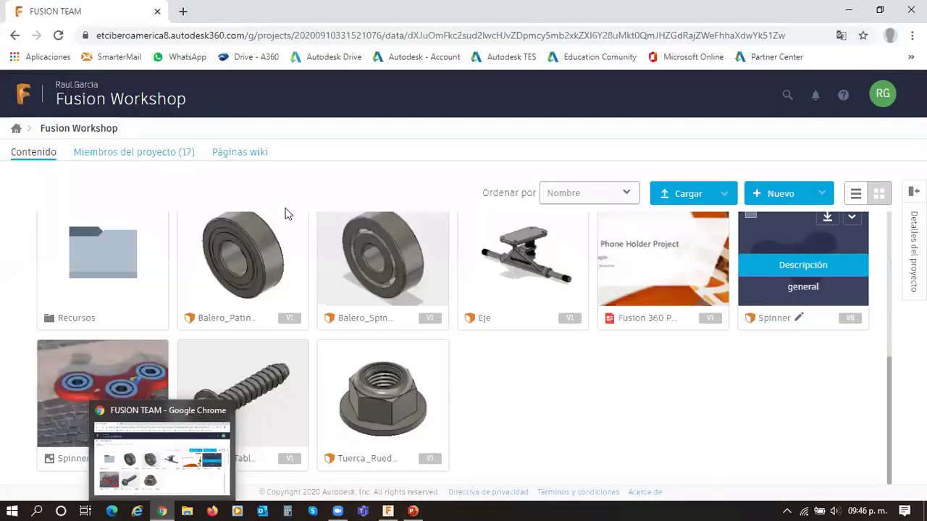
{"action": "left_click", "coordinate": [390, 508]}
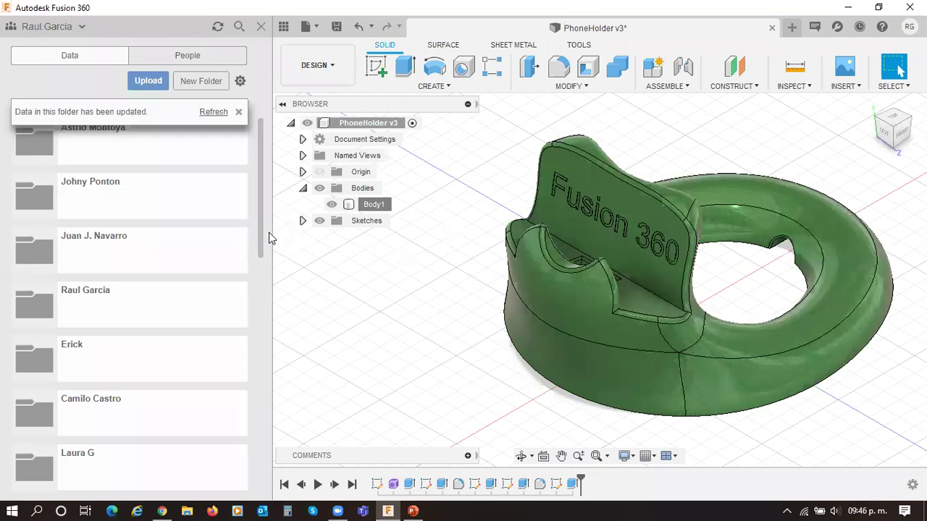
{"action": "scroll", "coordinate": [269, 237], "scroll_direction": "down", "scroll_amount": 10}
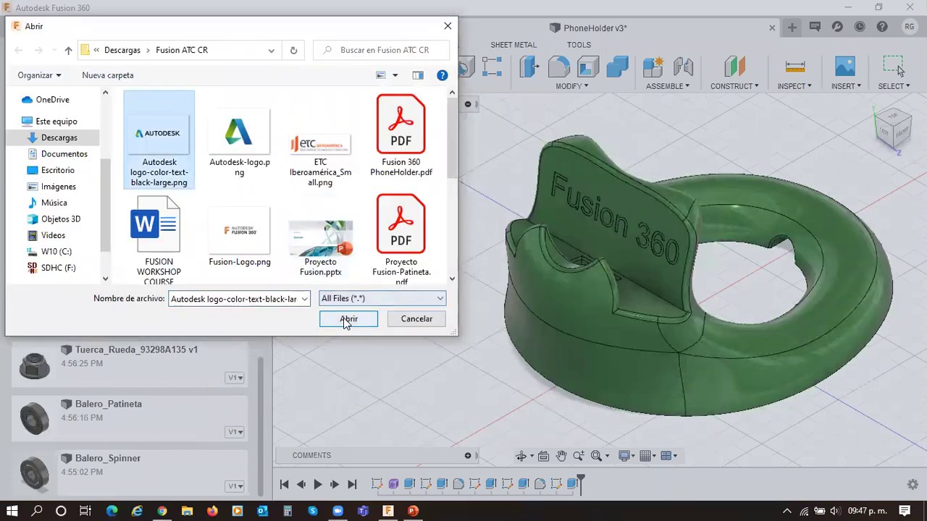
{"action": "left_click", "coordinate": [347, 320]}
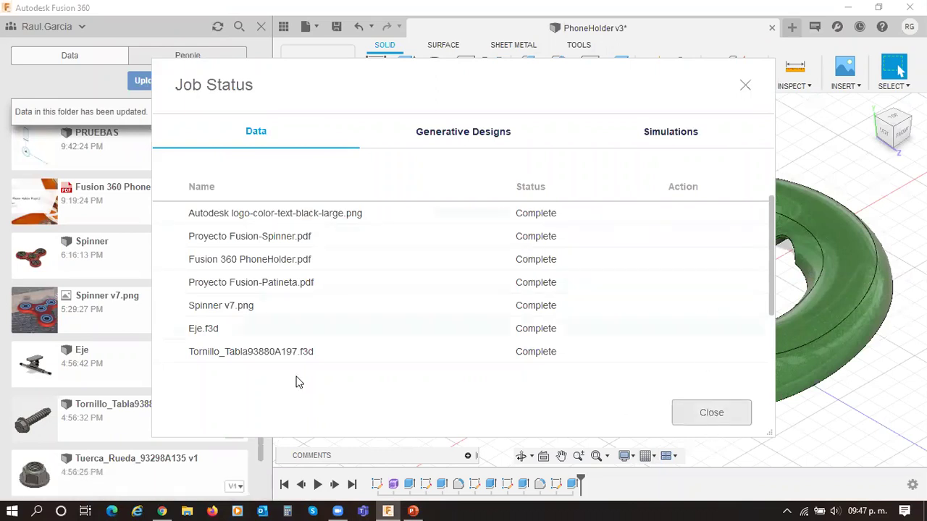
{"action": "left_click", "coordinate": [151, 349]}
{"action": "scroll", "coordinate": [150, 348], "scroll_direction": "up", "scroll_amount": 5}
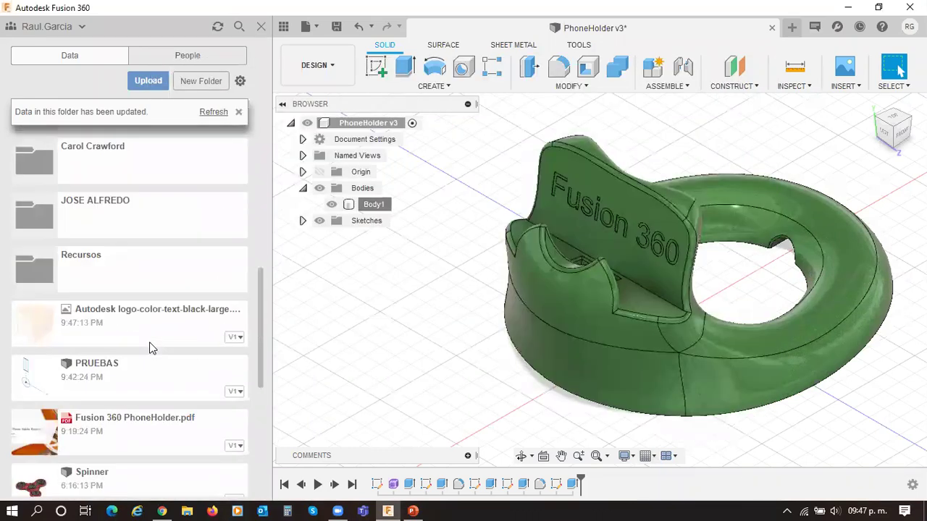
{"action": "scroll", "coordinate": [151, 348], "scroll_direction": "down", "scroll_amount": 2}
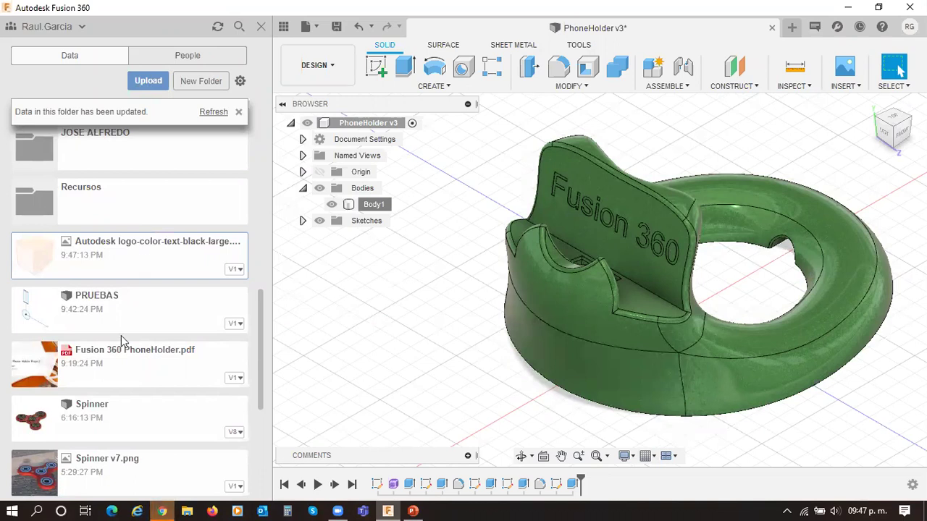
{"action": "left_click", "coordinate": [161, 508]}
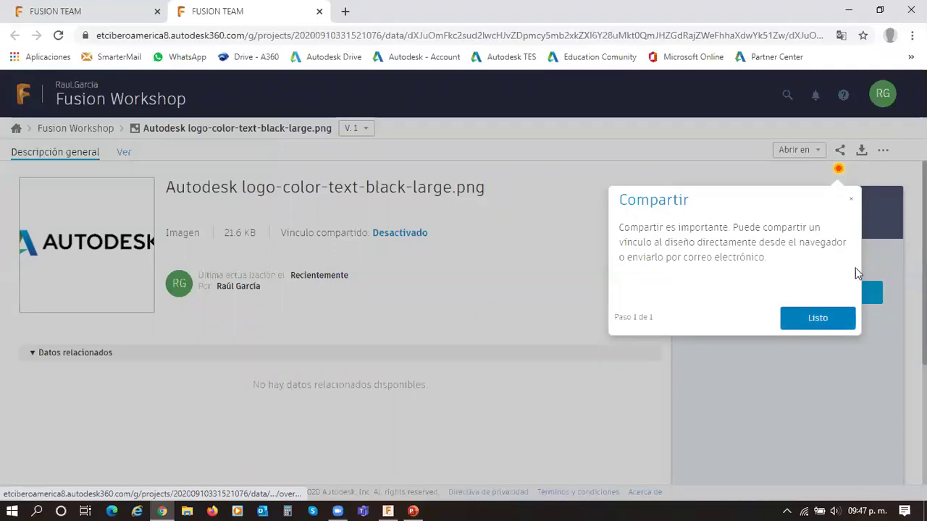
Step: Dismiss the Compartir tip and download the Autodesk logo image from Fusion Team
{"action": "left_click", "coordinate": [865, 156]}
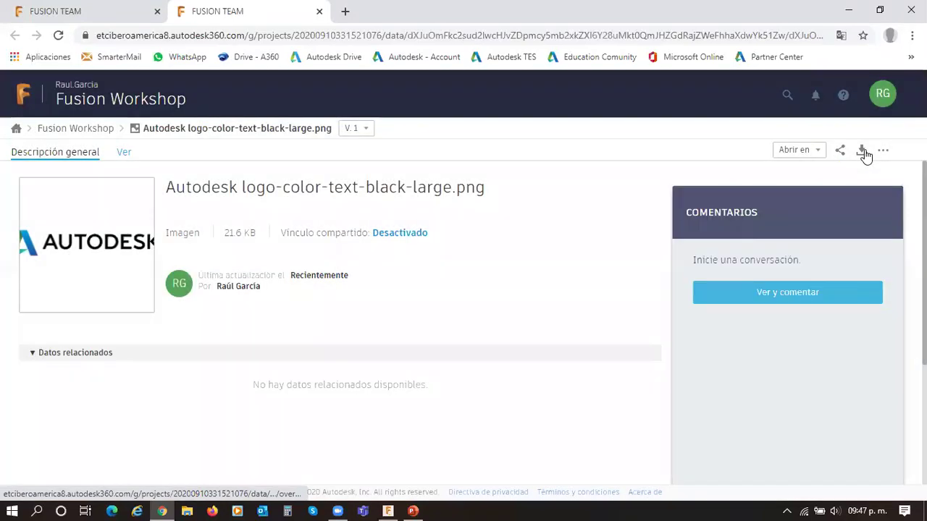
{"action": "left_click", "coordinate": [862, 152]}
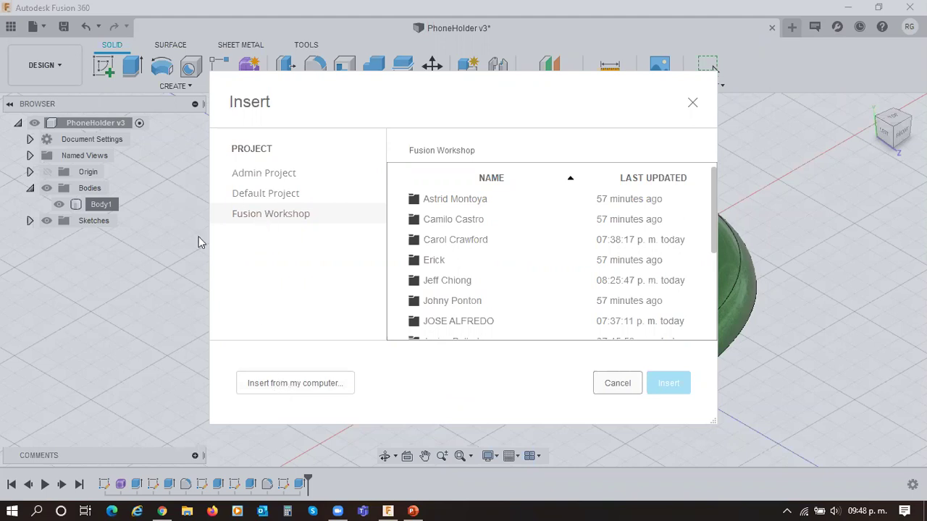
Step: Load Autodesk logo-color-text-black-large.png from the computer as the decal image
{"action": "key", "text": "Escape"}
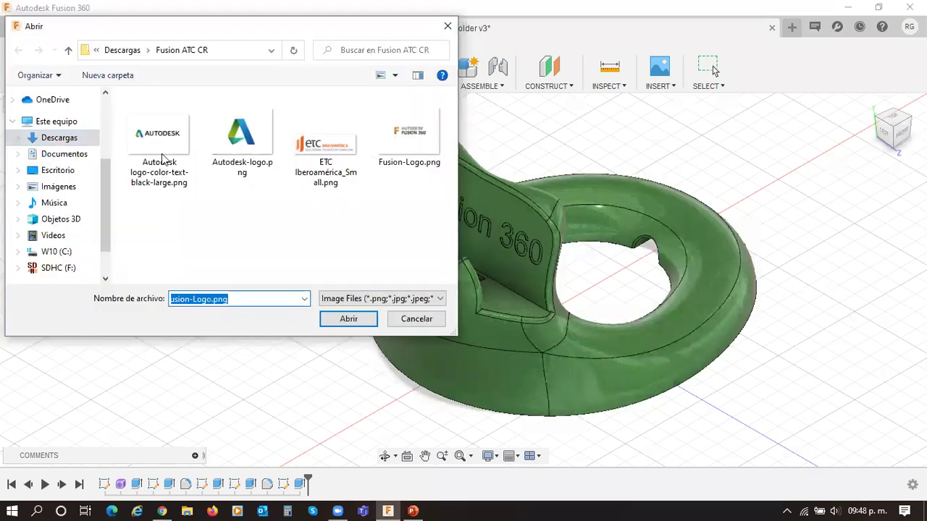
{"action": "left_click", "coordinate": [159, 141]}
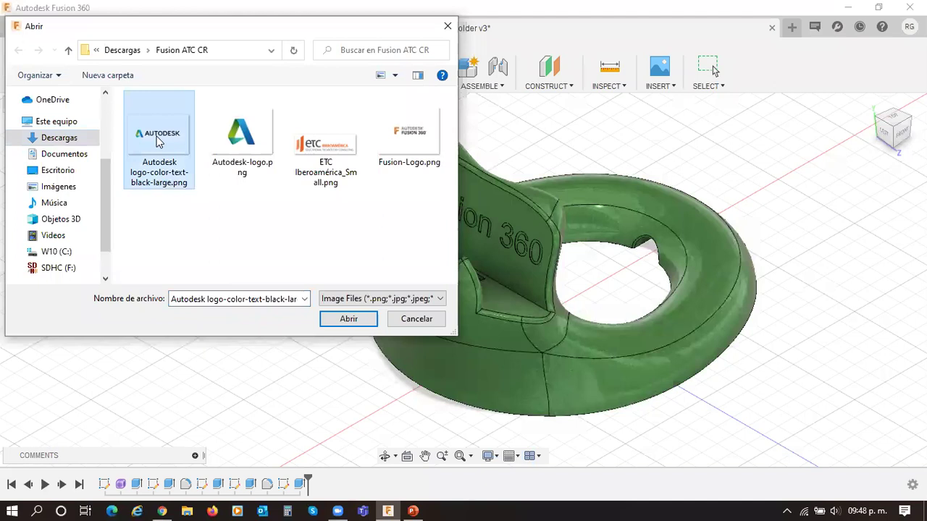
{"action": "left_click", "coordinate": [347, 323]}
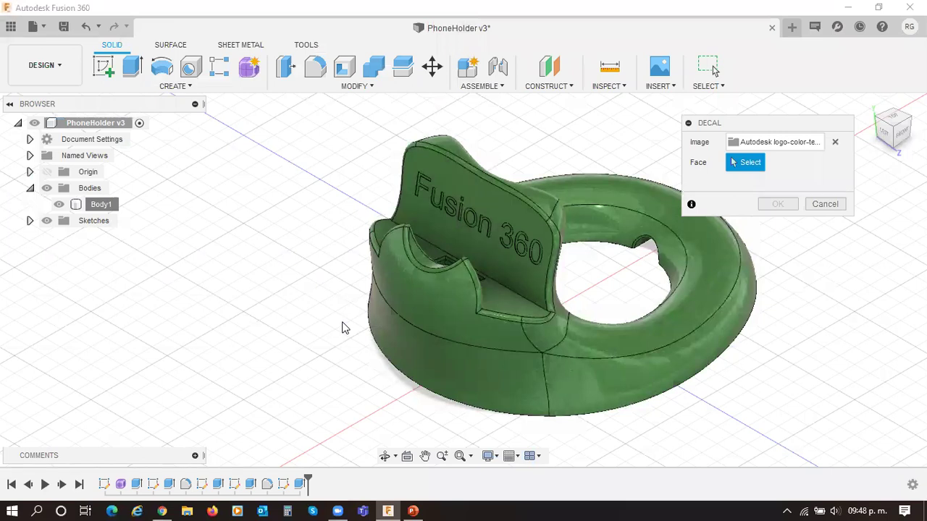
{"action": "key", "text": "XF86AudioMicMute"}
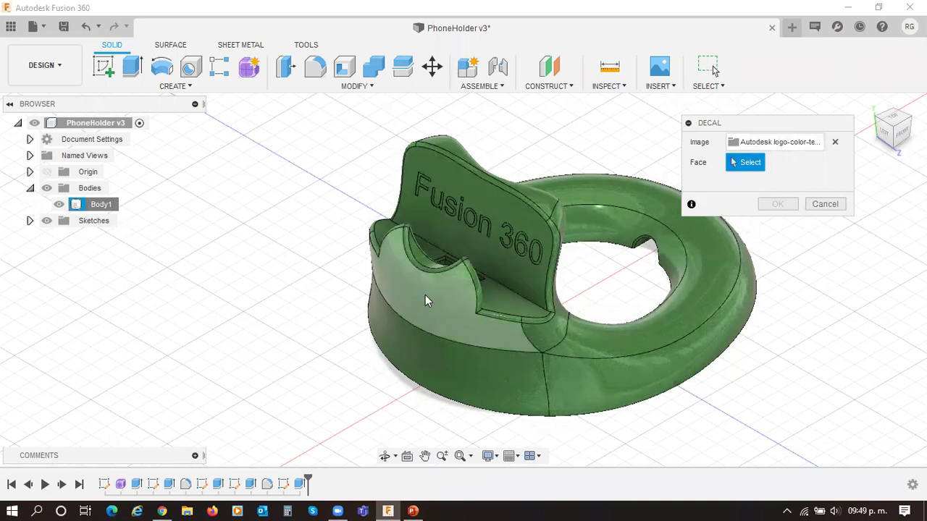
Step: Place the Autodesk logo decal on the base's front face, rotated, centred and slightly enlarged, in LEFT view
{"action": "left_click", "coordinate": [408, 351]}
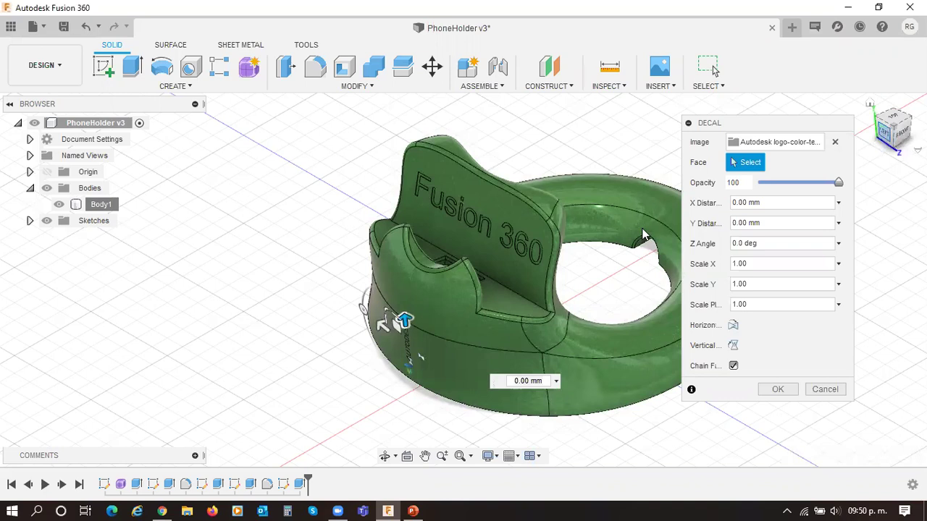
{"action": "left_click", "coordinate": [883, 137]}
{"action": "left_click_drag", "start_coordinate": [437, 288], "coordinate": [614, 230]}
{"action": "mouse_move", "coordinate": [504, 288]}
{"action": "left_mouse_down"}
{"action": "mouse_move", "coordinate": [506, 297]}
{"action": "mouse_move", "coordinate": [512, 290]}
{"action": "left_mouse_up"}
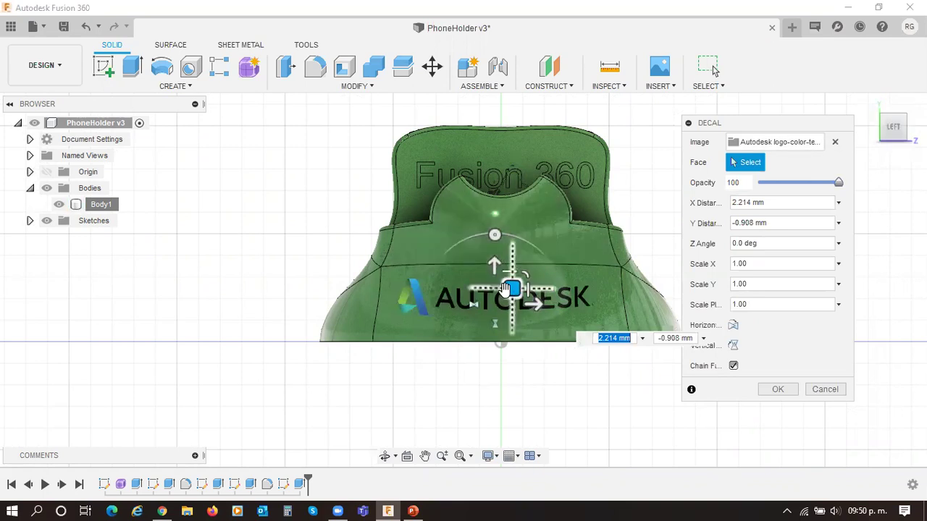
{"action": "mouse_move", "coordinate": [524, 267]}
{"action": "left_mouse_down"}
{"action": "mouse_move", "coordinate": [550, 262]}
{"action": "mouse_move", "coordinate": [527, 274]}
{"action": "left_mouse_up"}
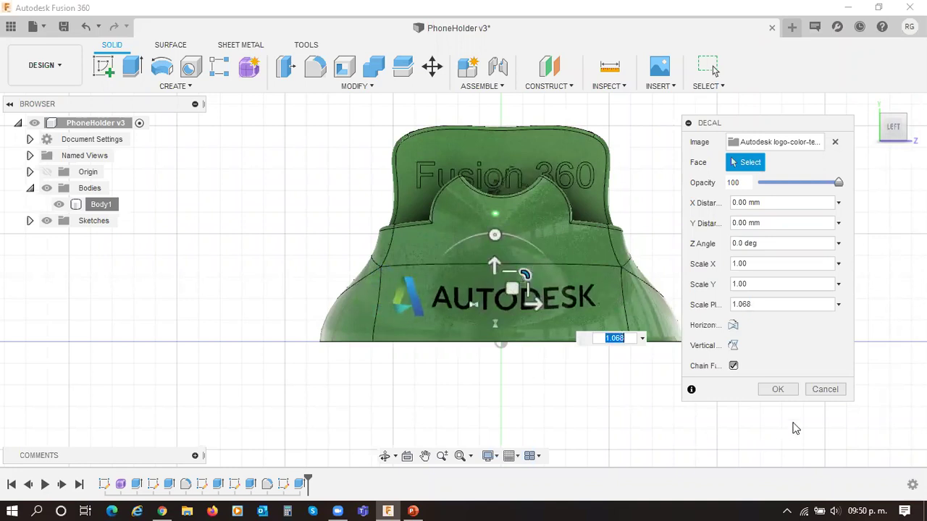
{"action": "left_click", "coordinate": [778, 390]}
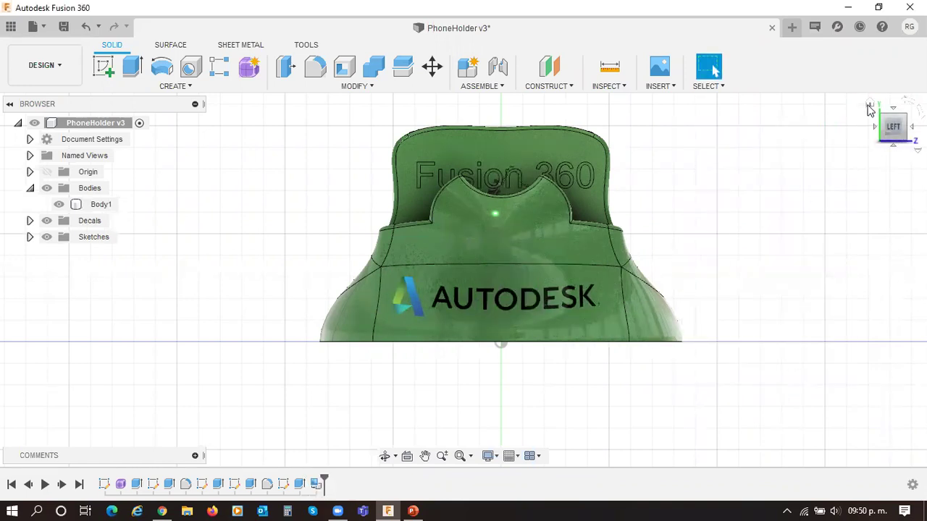
Step: Inspect the decal-labelled holder from home and corner views, save with Ctrl+S, and switch to PowerPoint
{"action": "left_click", "coordinate": [869, 104]}
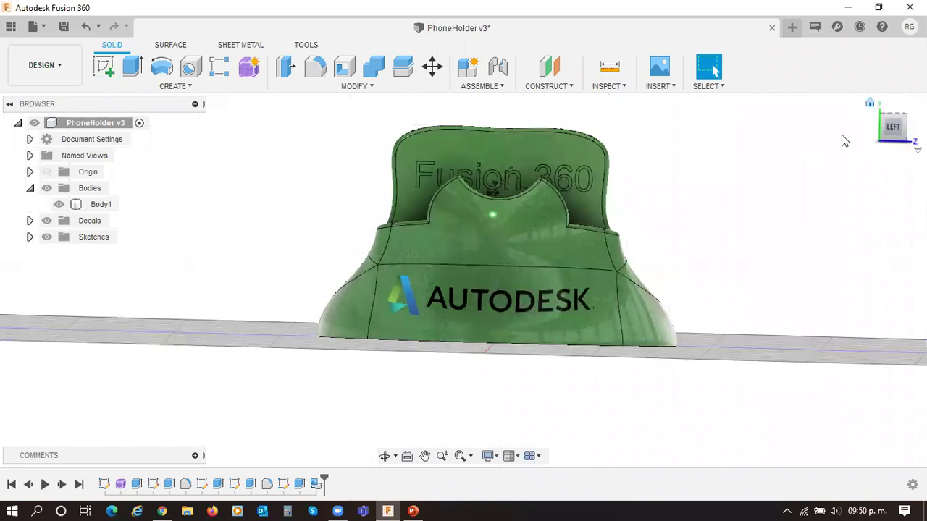
{"action": "left_click", "coordinate": [870, 105]}
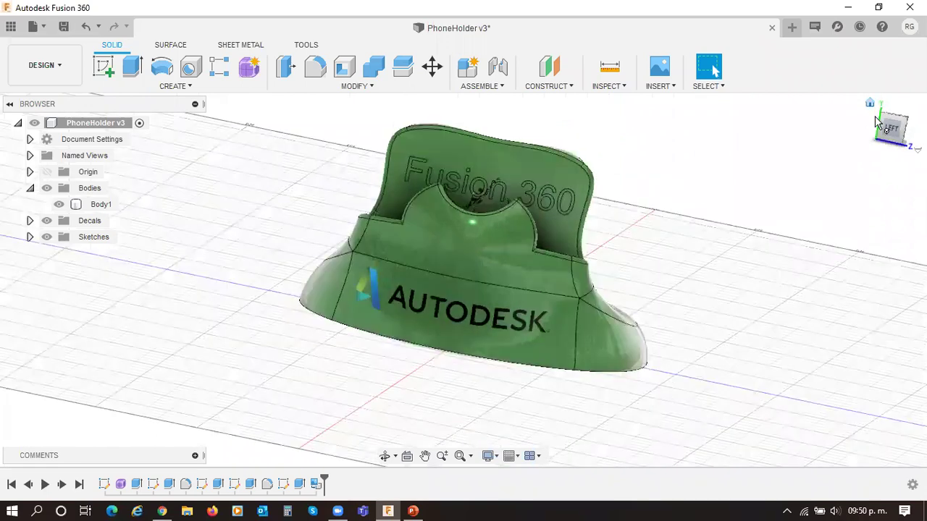
{"action": "left_click", "coordinate": [876, 121]}
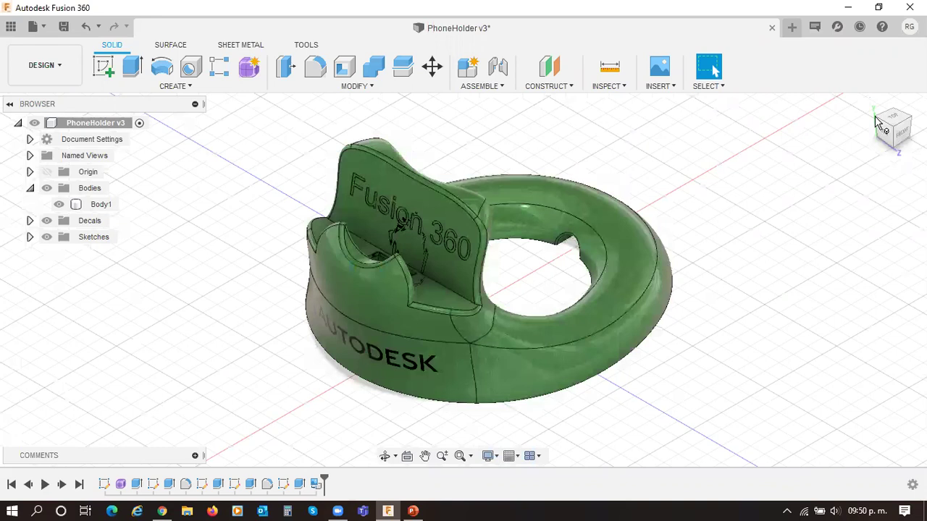
{"action": "left_click", "coordinate": [876, 122]}
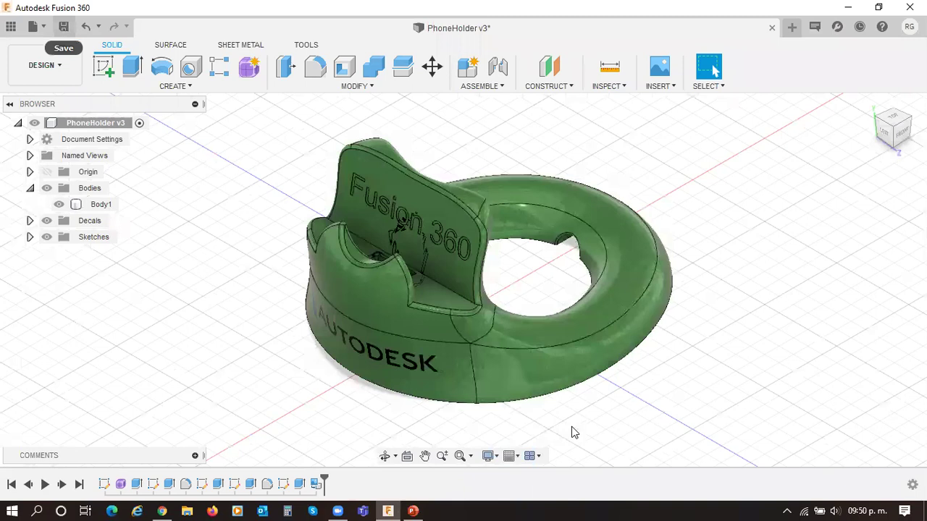
{"action": "key", "text": "ctrl+s"}
{"action": "key", "text": "alt+Tab"}
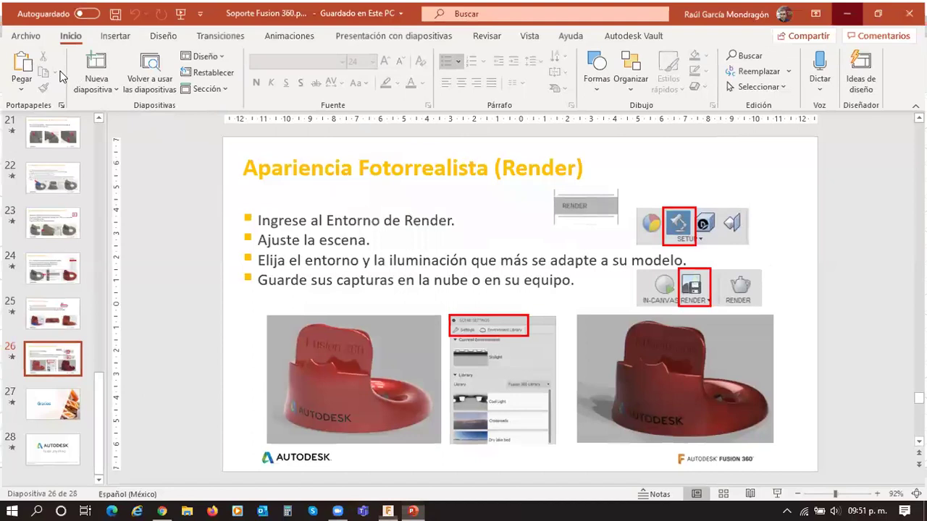
Step: Switch from PowerPoint's render slide back to the PhoneHolder in Fusion 360
{"action": "key", "text": "alt+Tab"}
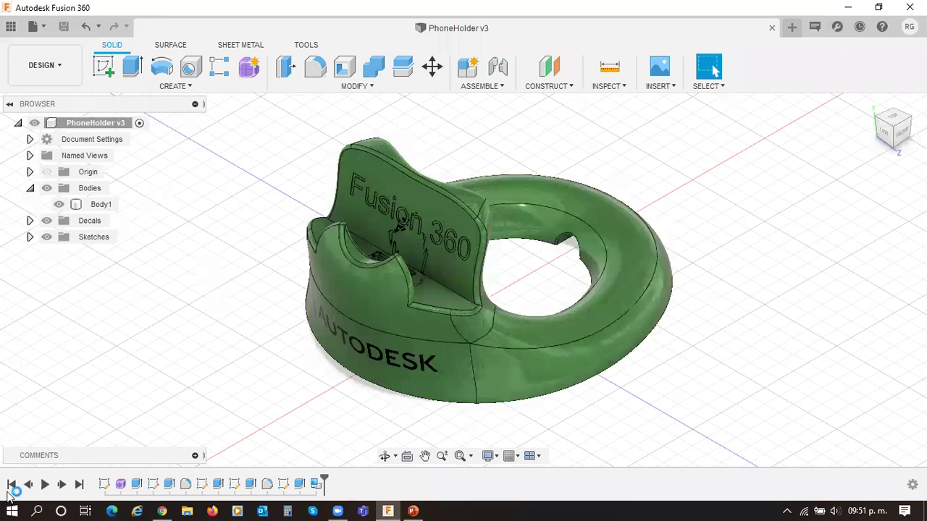
Step: In the Render workspace, apply Cool Light then Grid Light from the Environment Library and close Scene Settings
{"action": "left_click", "coordinate": [45, 65]}
{"action": "left_click", "coordinate": [31, 145]}
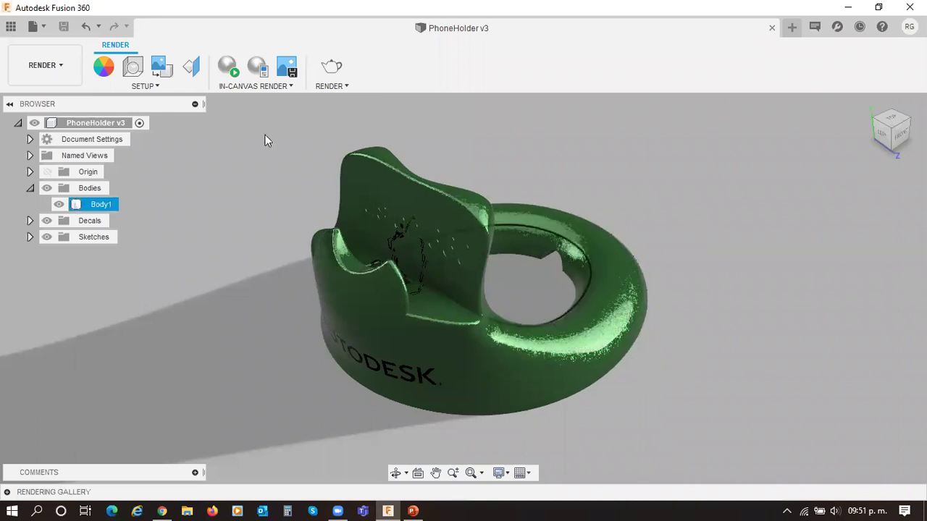
{"action": "left_click", "coordinate": [138, 73]}
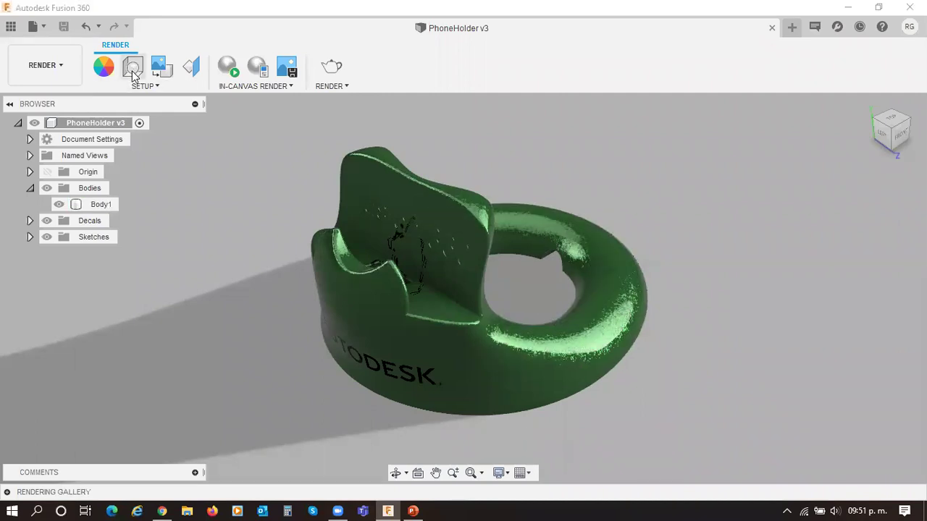
{"action": "left_click", "coordinate": [483, 372]}
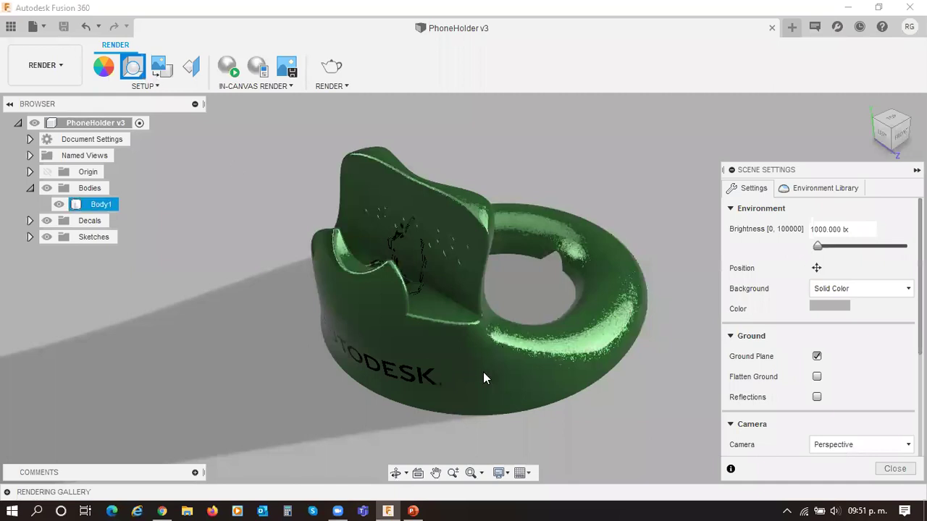
{"action": "left_click", "coordinate": [829, 193]}
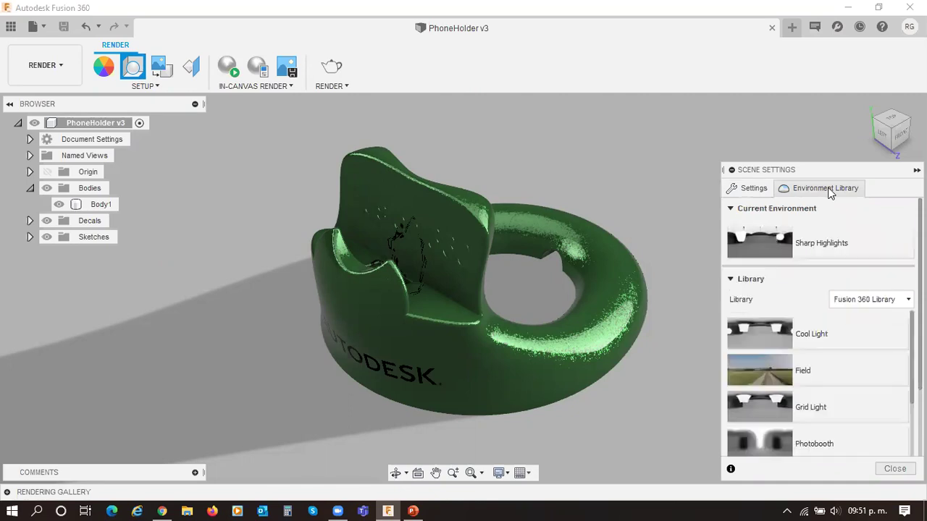
{"action": "double_click", "coordinate": [819, 335]}
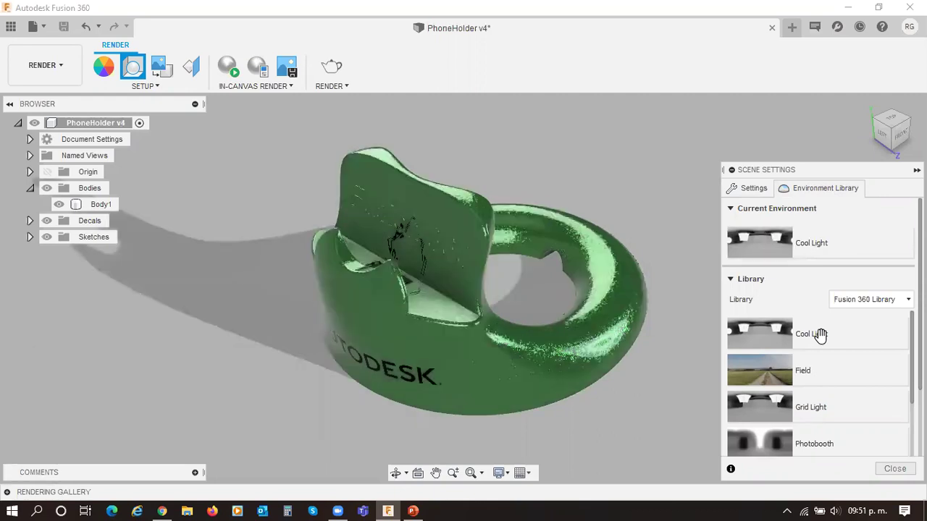
{"action": "double_click", "coordinate": [811, 407]}
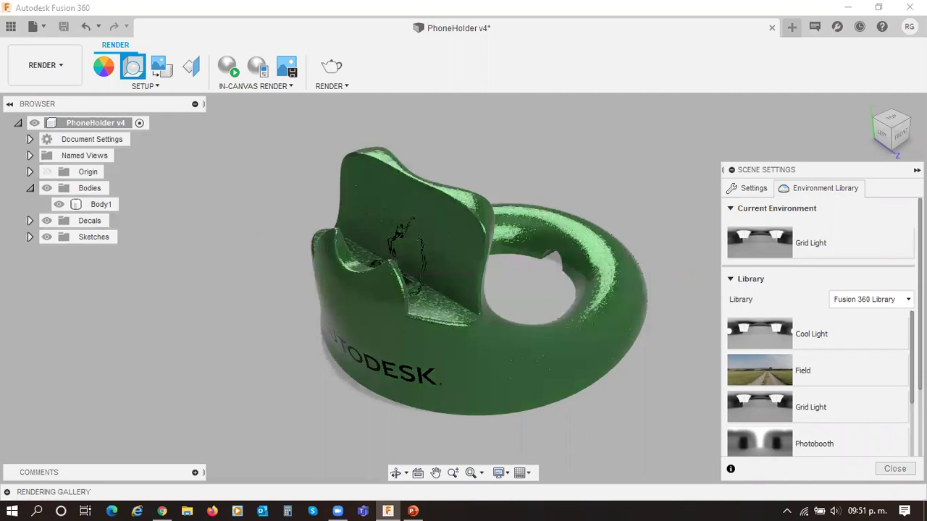
{"action": "left_click", "coordinate": [403, 248]}
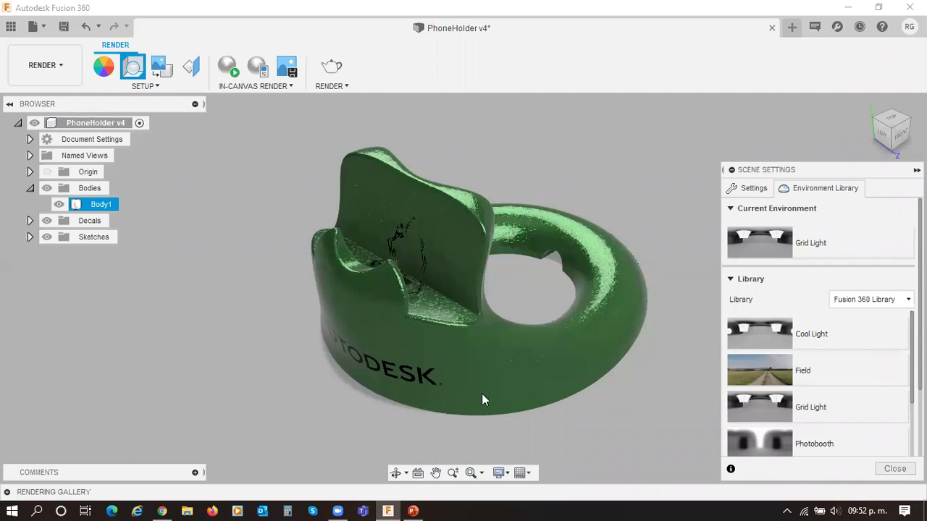
{"action": "left_click", "coordinate": [540, 413]}
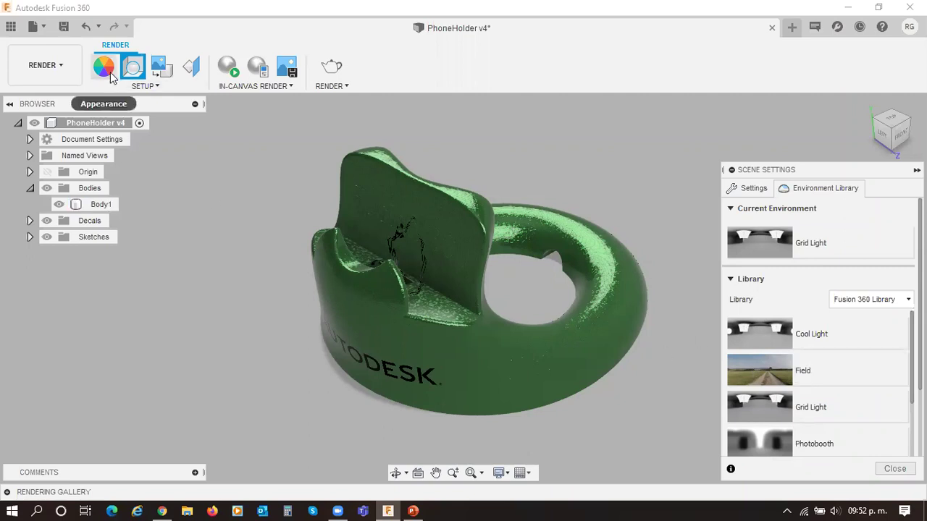
{"action": "left_click", "coordinate": [895, 469]}
{"action": "left_click", "coordinate": [27, 66]}
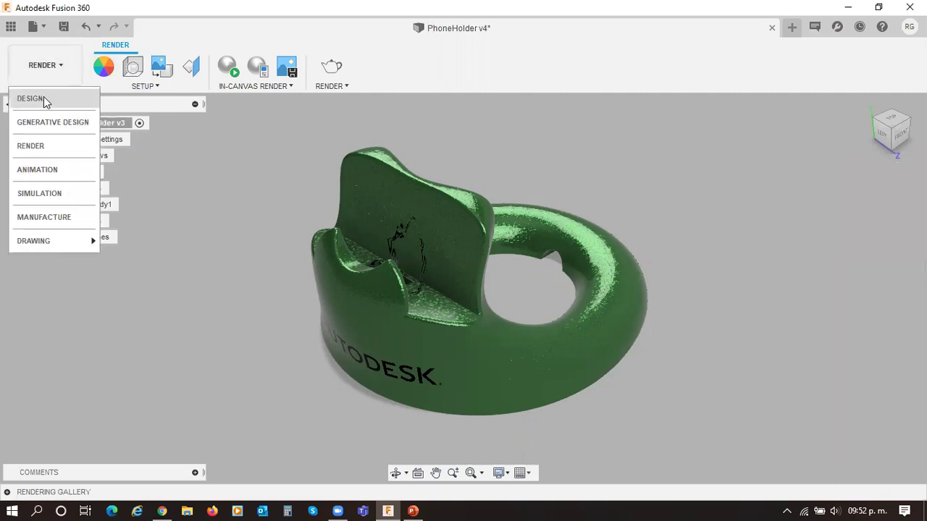
Step: Back in Design, edit the AUTODESK decal feature with Chain Faces unchecked
{"action": "left_click", "coordinate": [30, 98]}
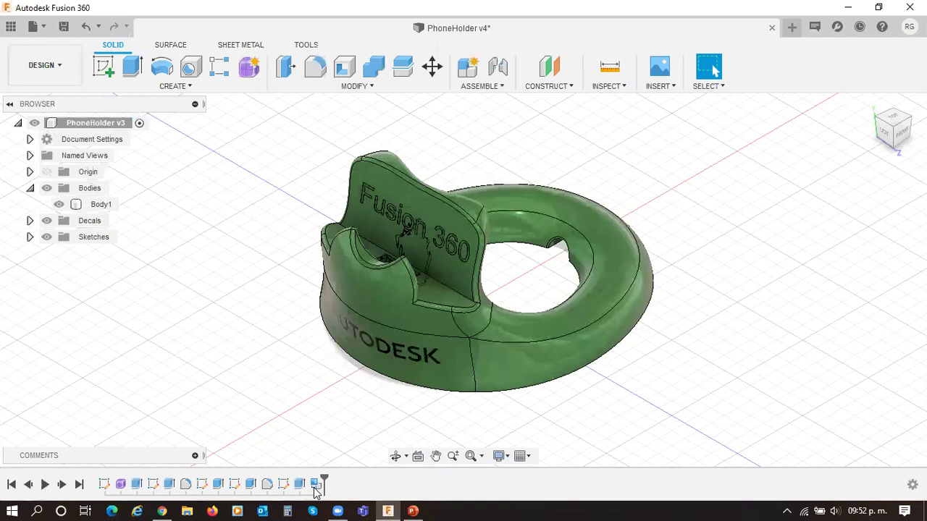
{"action": "double_click", "coordinate": [317, 485]}
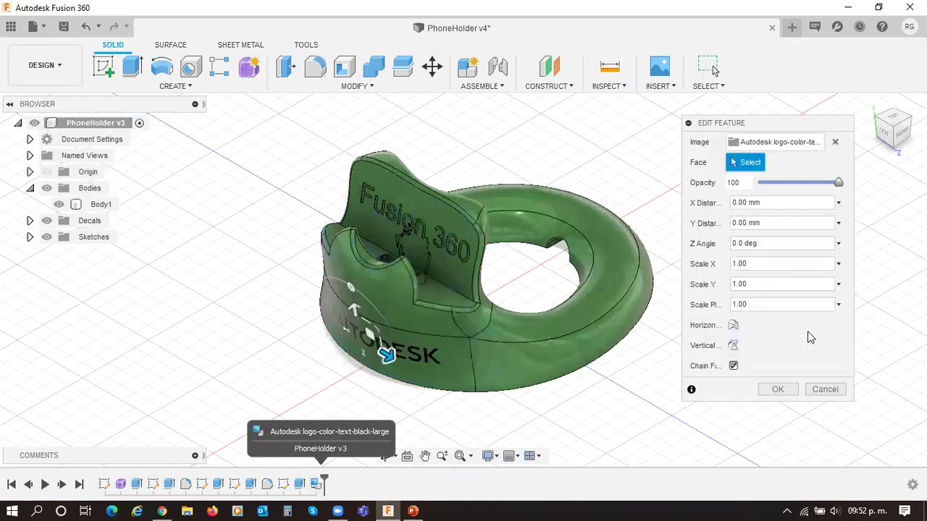
{"action": "left_click", "coordinate": [733, 365]}
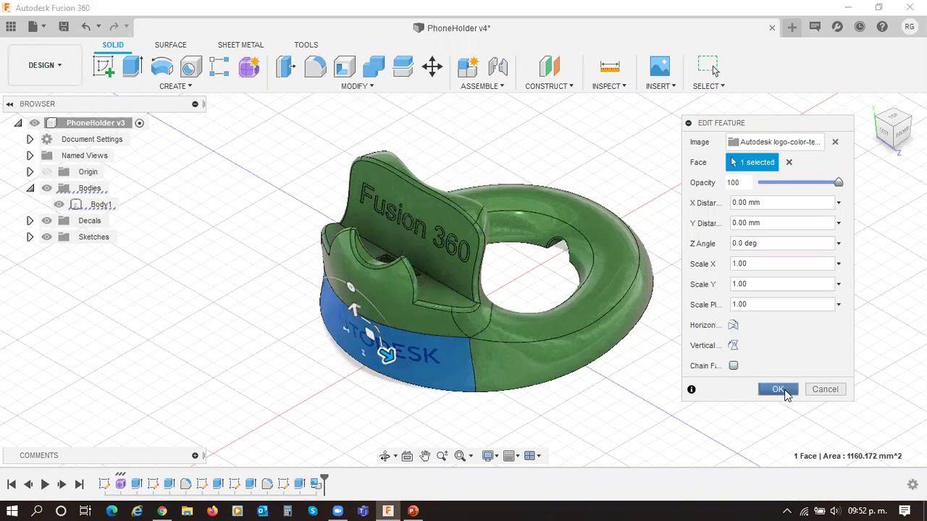
{"action": "left_click", "coordinate": [779, 389]}
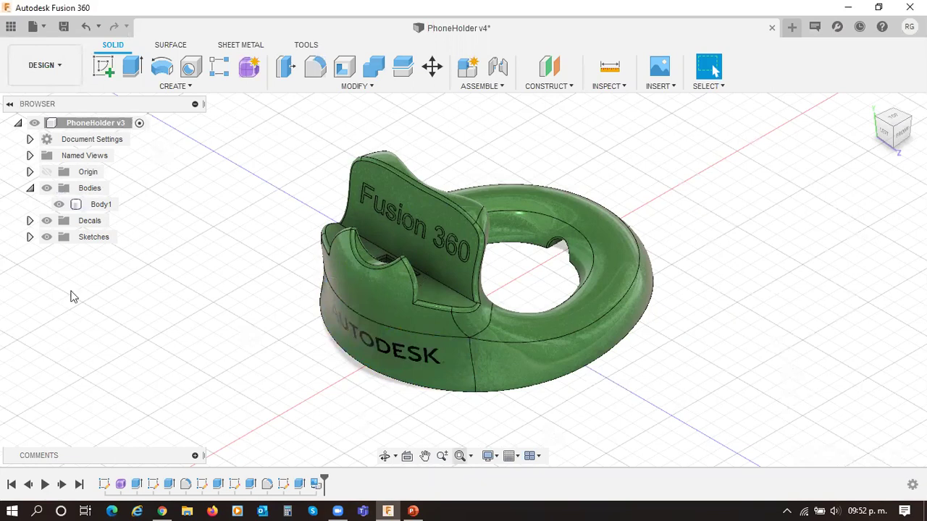
Step: Switch to the Render workspace and open the Scene Settings Environment Library
{"action": "left_click", "coordinate": [43, 66]}
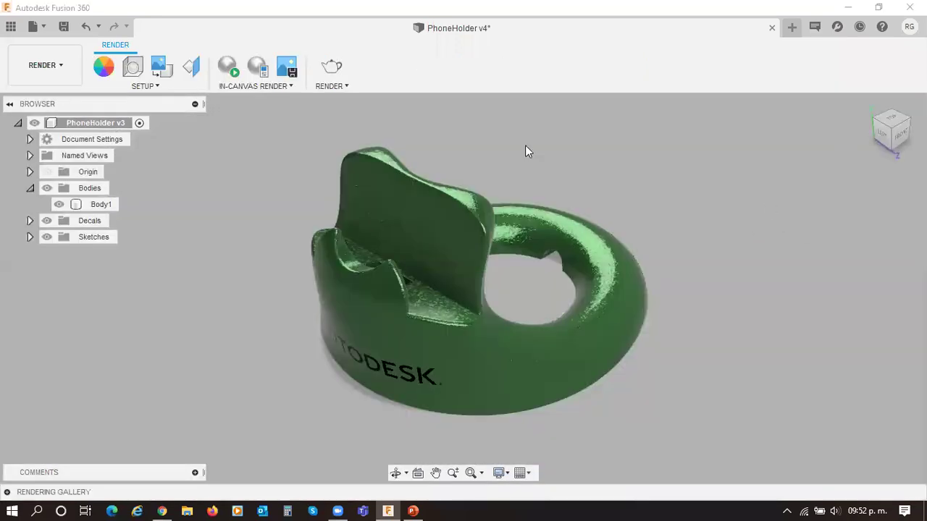
{"action": "left_click", "coordinate": [132, 67]}
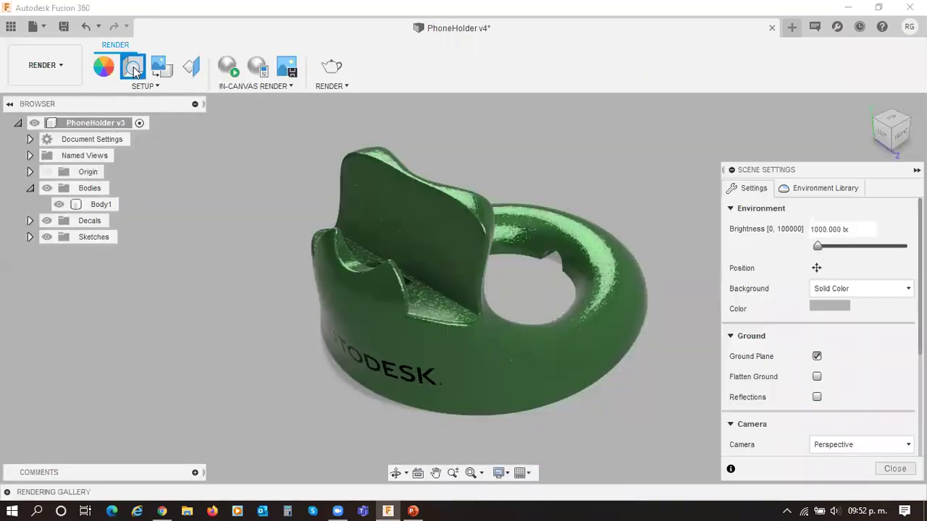
{"action": "left_click", "coordinate": [817, 190]}
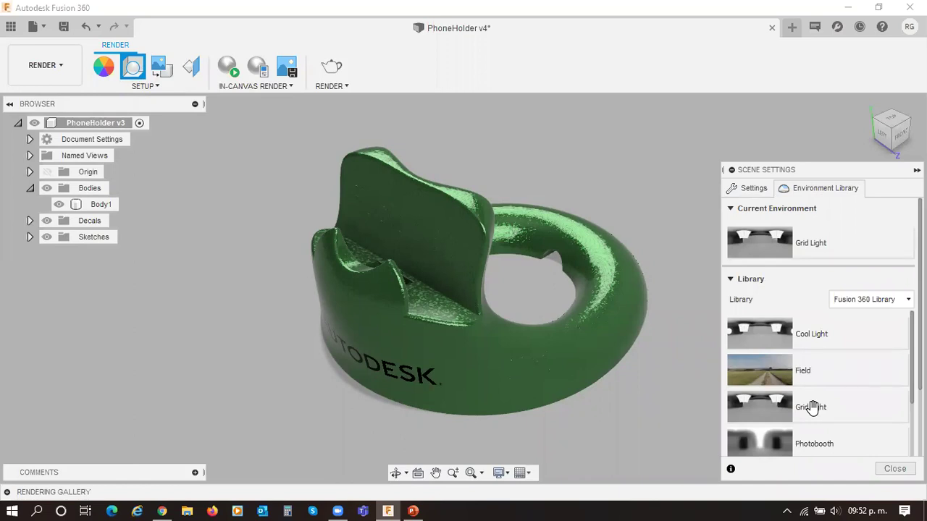
{"action": "scroll", "coordinate": [812, 407], "scroll_direction": "down", "scroll_amount": 3}
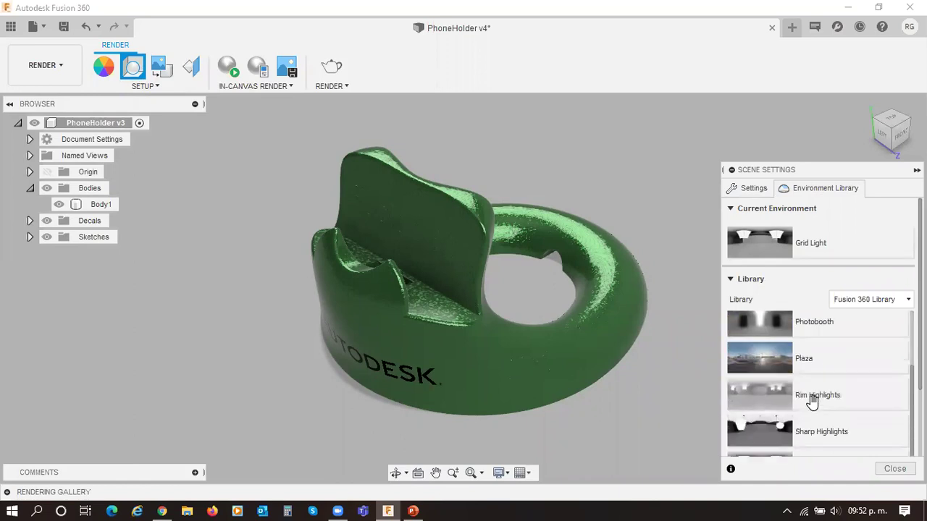
{"action": "scroll", "coordinate": [806, 372], "scroll_direction": "up", "scroll_amount": 3}
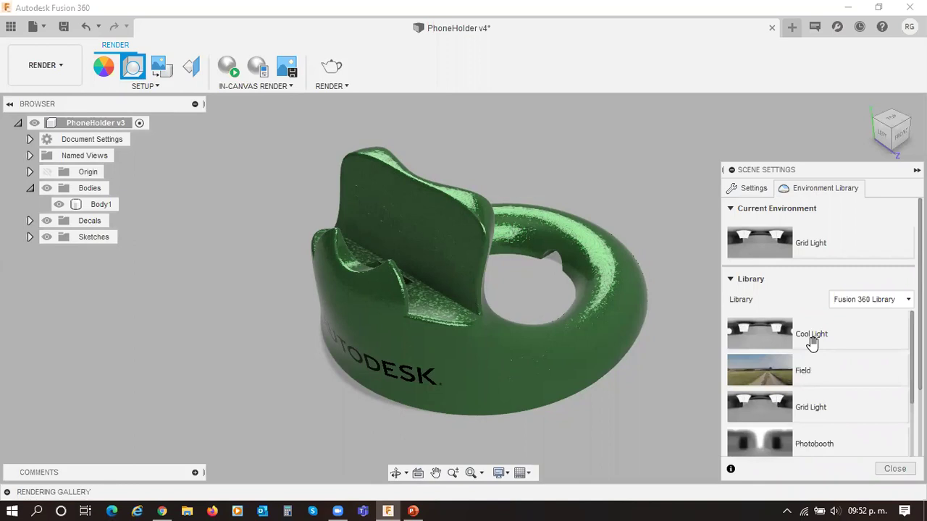
Step: Try Field, Grid Light and Photobooth, settle on Plaza, and open In-canvas Render Settings
{"action": "double_click", "coordinate": [804, 371]}
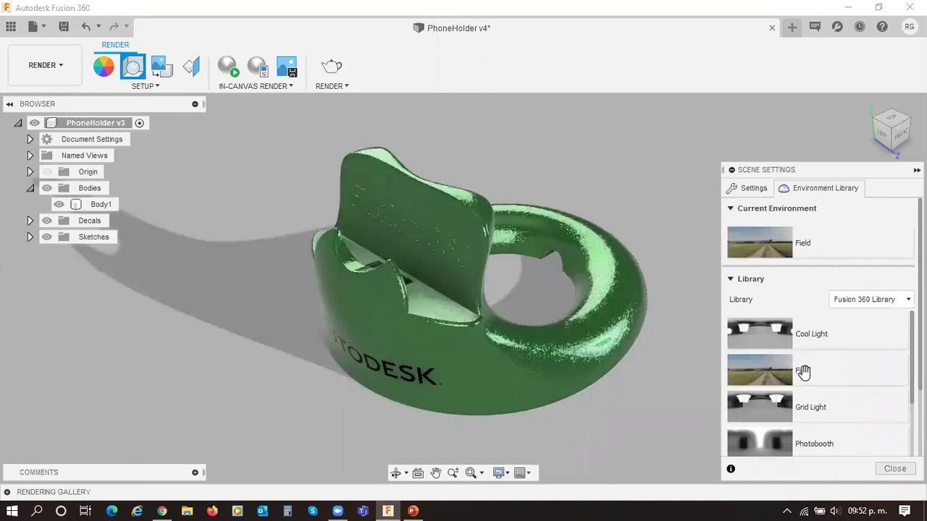
{"action": "double_click", "coordinate": [808, 400]}
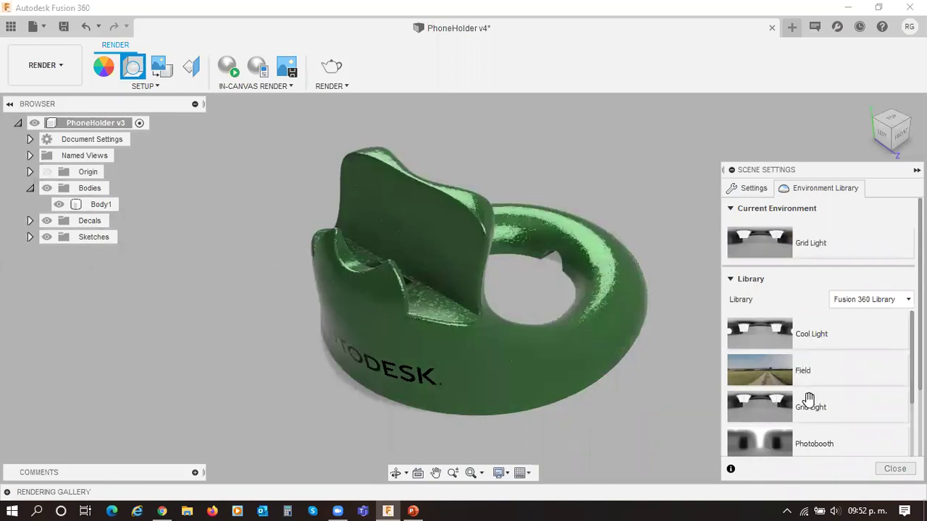
{"action": "double_click", "coordinate": [814, 370]}
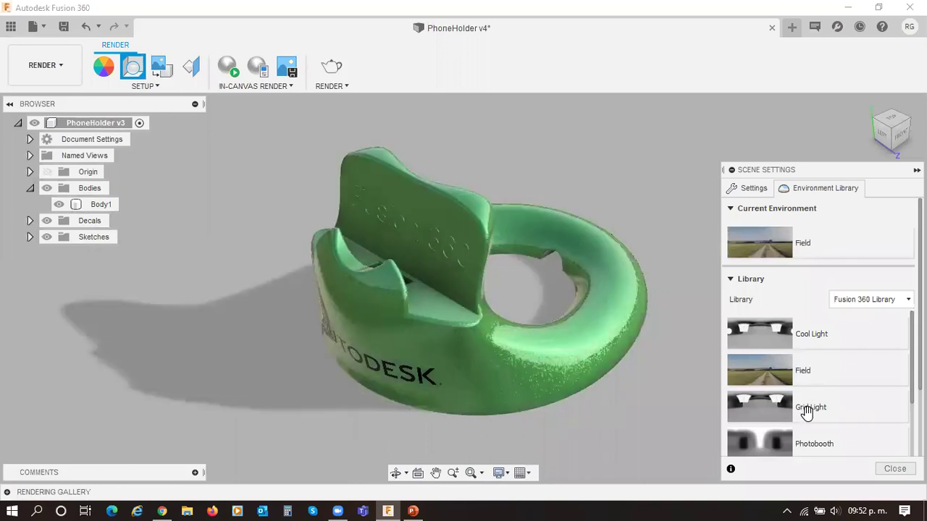
{"action": "double_click", "coordinate": [806, 437]}
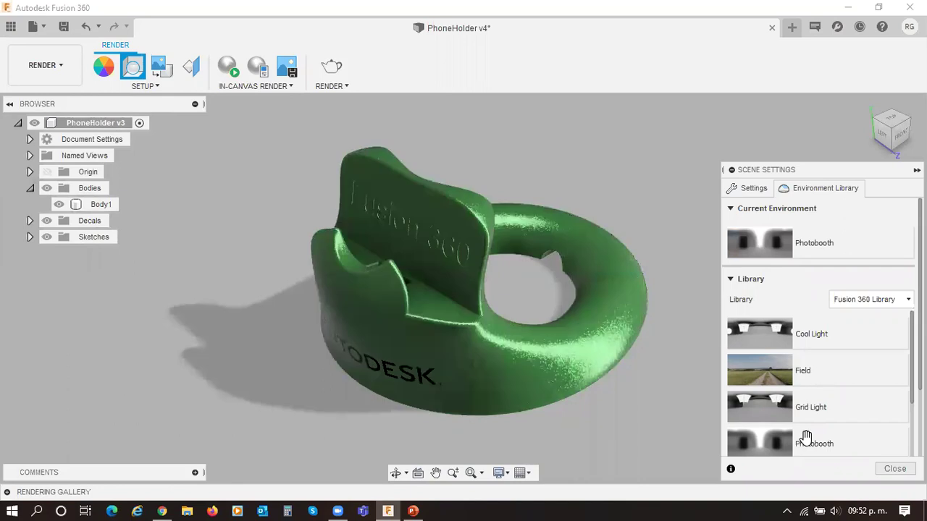
{"action": "scroll", "coordinate": [806, 437], "scroll_direction": "down", "scroll_amount": 1}
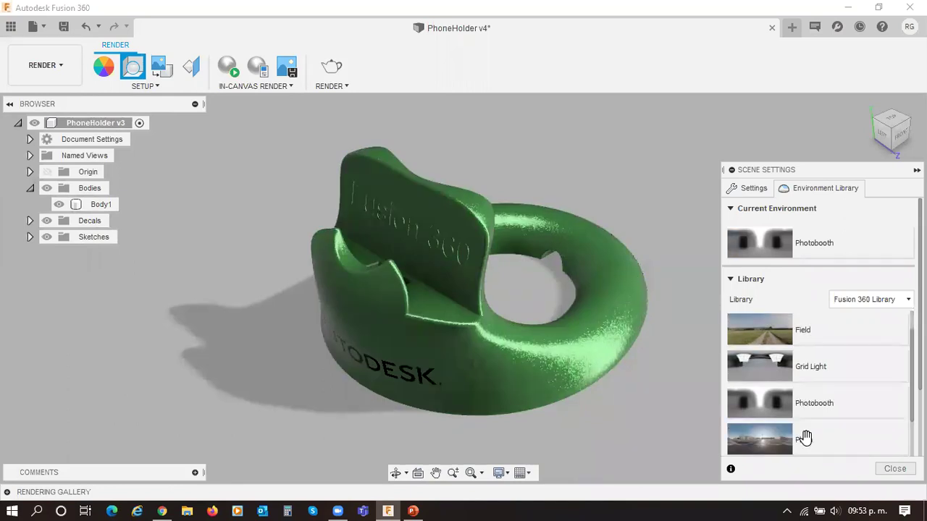
{"action": "double_click", "coordinate": [805, 437]}
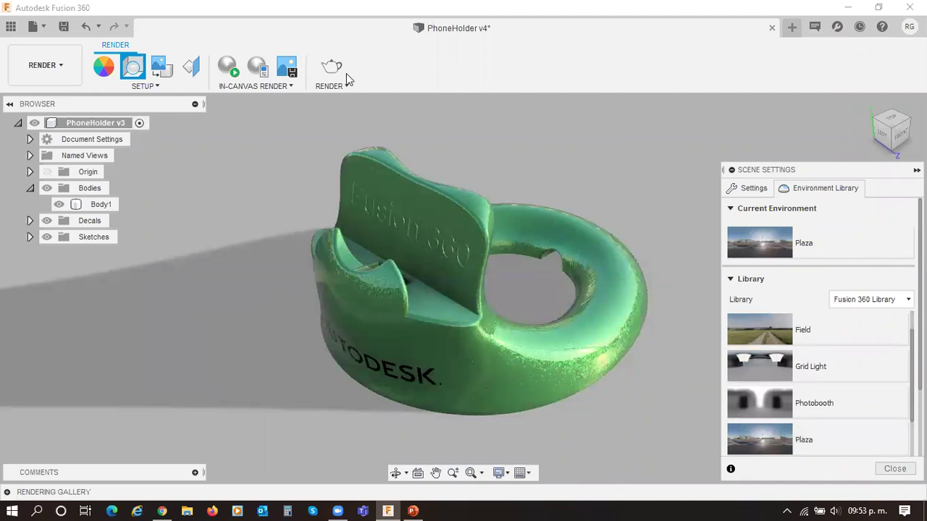
{"action": "left_click", "coordinate": [257, 67]}
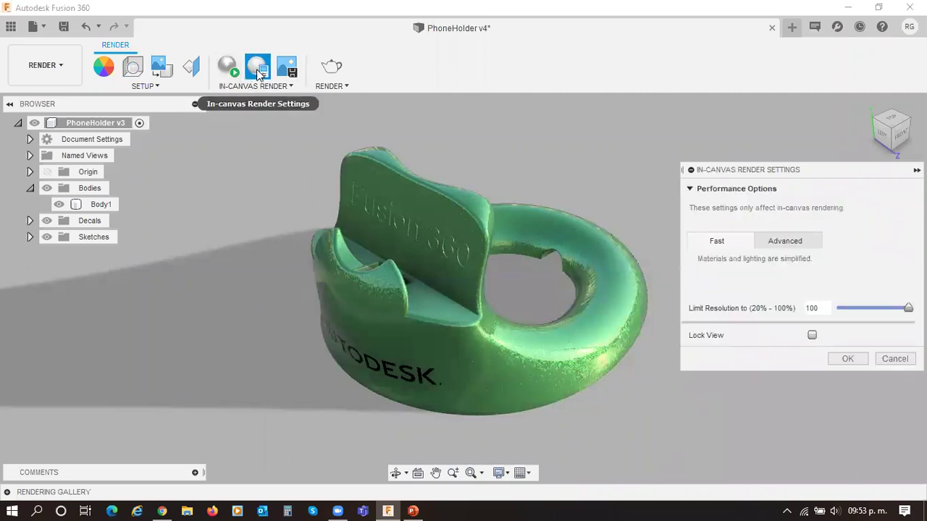
Step: Start a Fast-quality in-canvas render of the PhoneHolder and open Scene Settings
{"action": "left_click", "coordinate": [717, 246]}
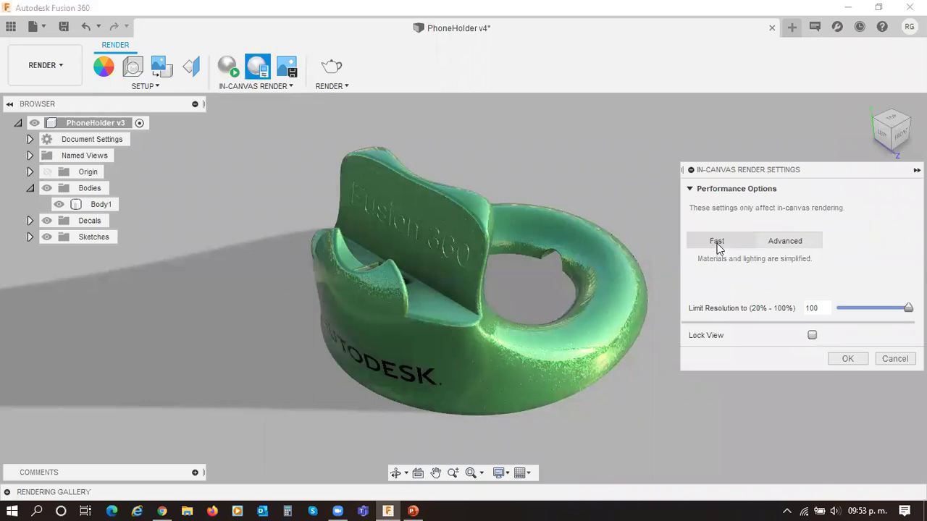
{"action": "left_click", "coordinate": [229, 70]}
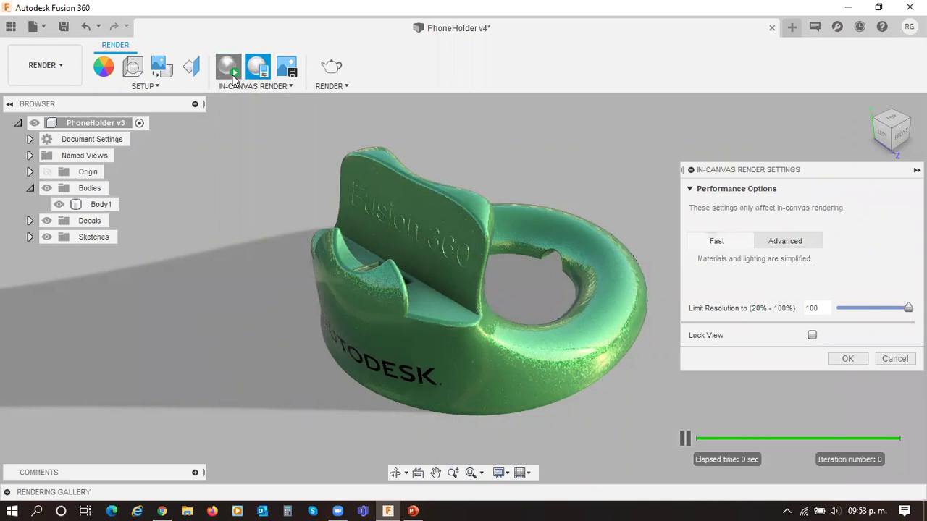
{"action": "left_click", "coordinate": [849, 358]}
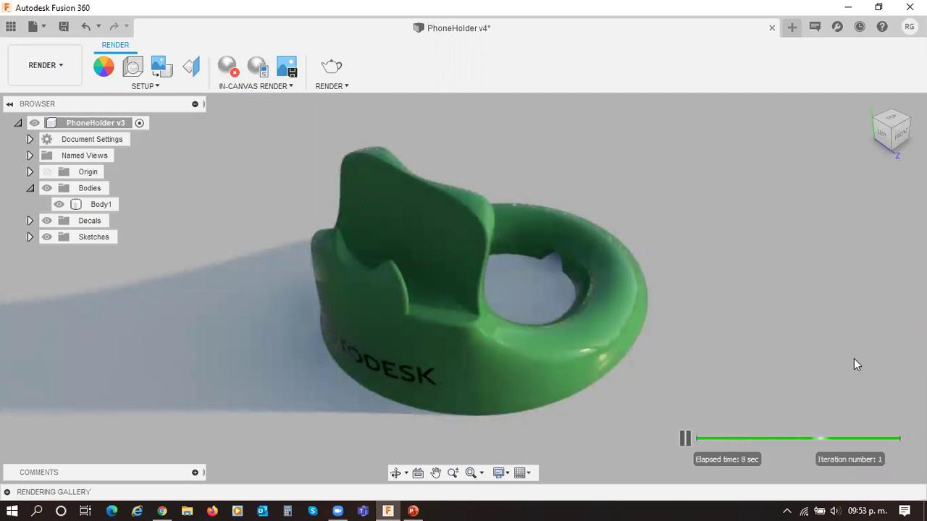
{"action": "left_click", "coordinate": [137, 72]}
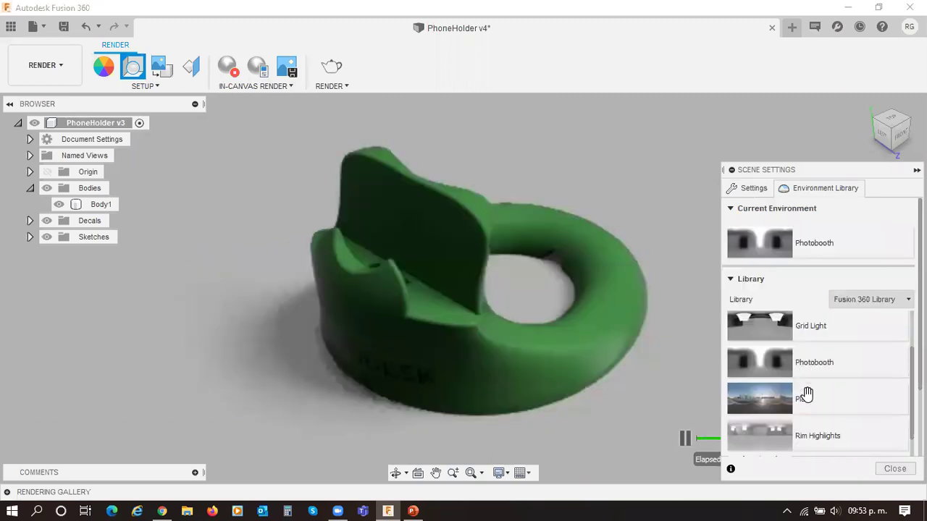
Step: Compare the Rim Highlights, Sharp Highlights and Soft Light environments, then apply Warm Light
{"action": "scroll", "coordinate": [806, 393], "scroll_direction": "down", "scroll_amount": 1}
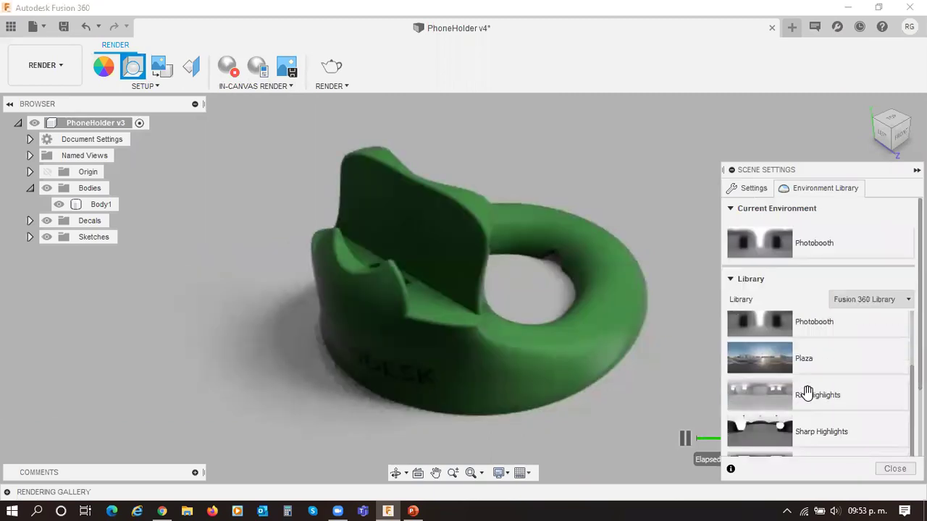
{"action": "double_click", "coordinate": [806, 393]}
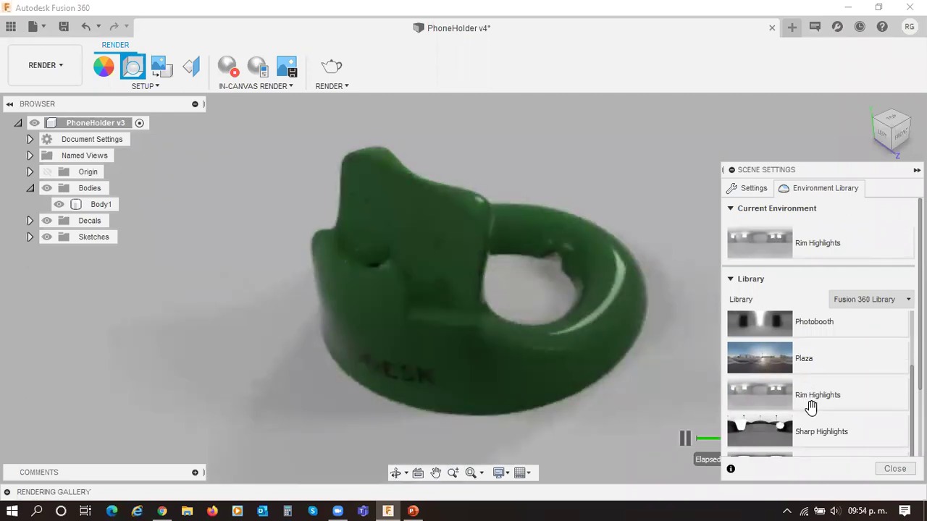
{"action": "double_click", "coordinate": [811, 425]}
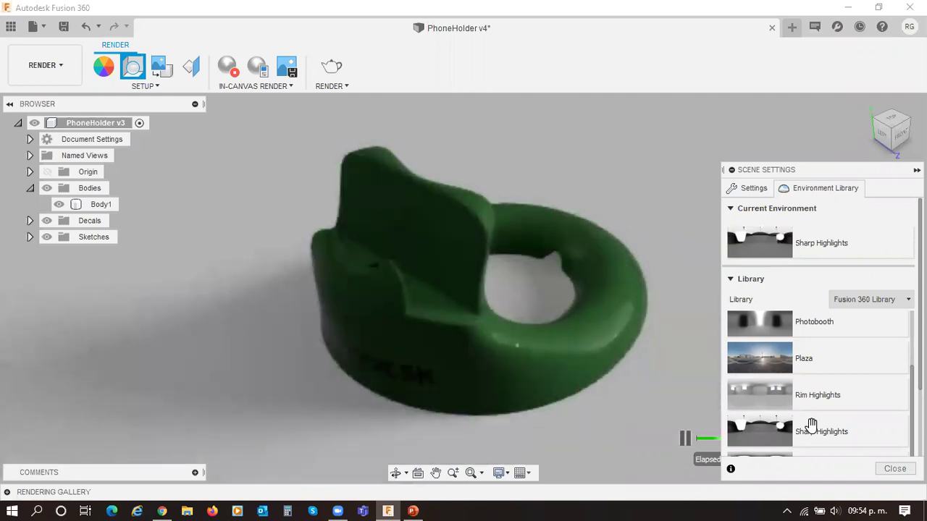
{"action": "scroll", "coordinate": [811, 425], "scroll_direction": "down", "scroll_amount": 1}
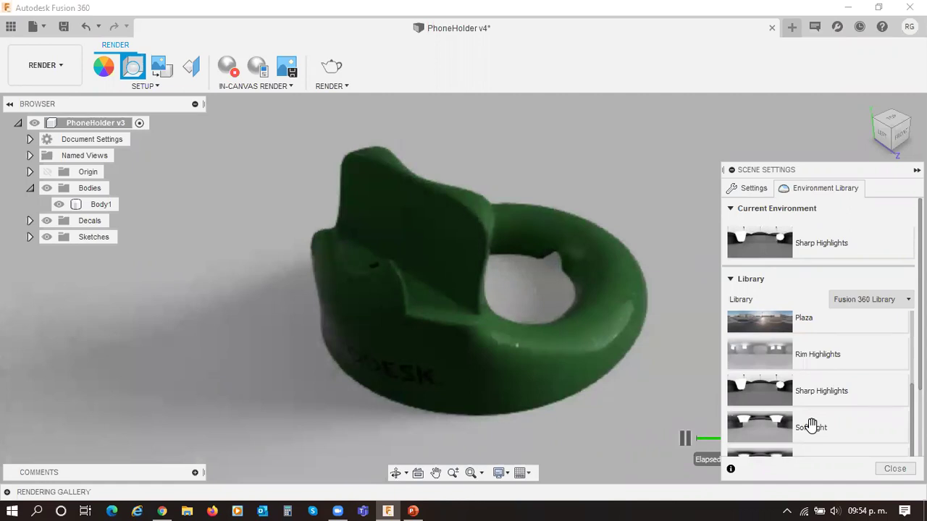
{"action": "double_click", "coordinate": [810, 425]}
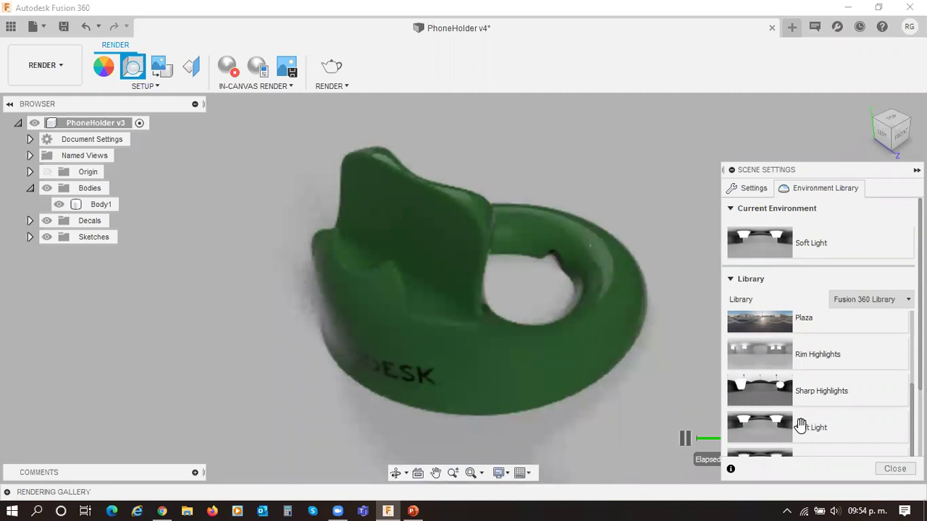
{"action": "scroll", "coordinate": [812, 424], "scroll_direction": "down", "scroll_amount": 1}
{"action": "double_click", "coordinate": [813, 424]}
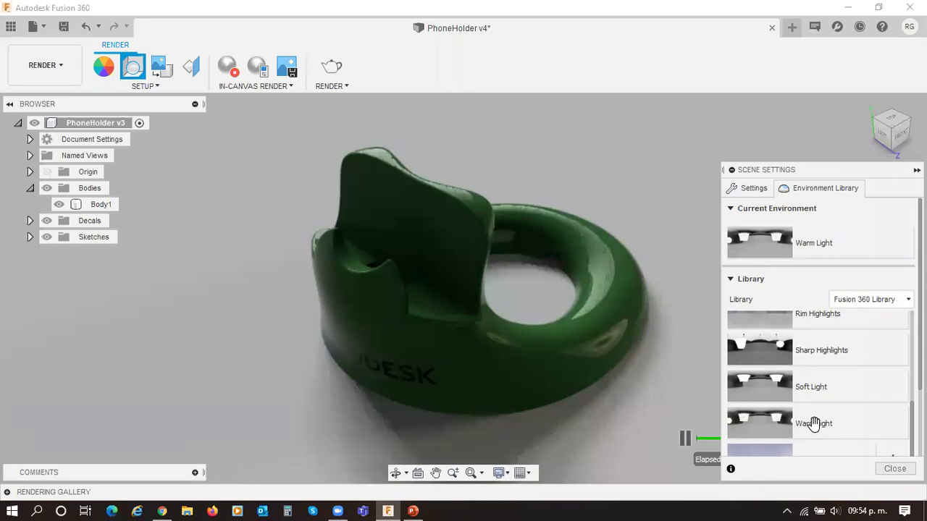
{"action": "left_click", "coordinate": [432, 350]}
Step: Orbit and pan the holder to show the Autodesk decal side, then close Scene Settings
{"action": "middle_click_drag", "start_coordinate": [458, 337], "coordinate": [520, 337], "text": "shift"}
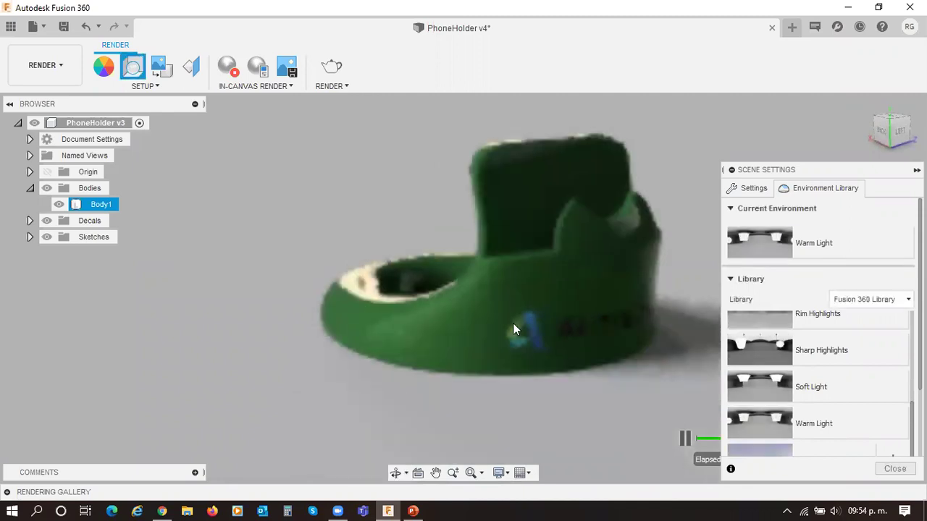
{"action": "middle_click_drag", "start_coordinate": [587, 302], "coordinate": [526, 317]}
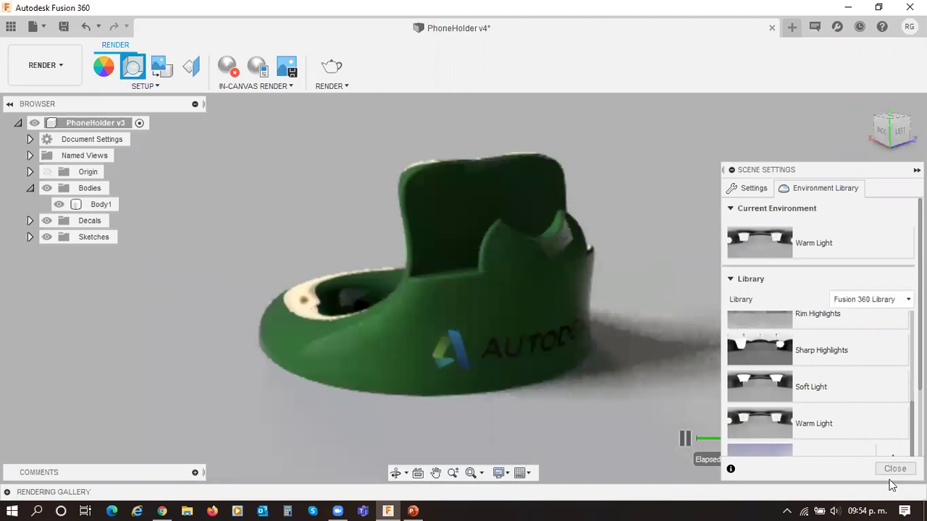
{"action": "key", "text": "Escape"}
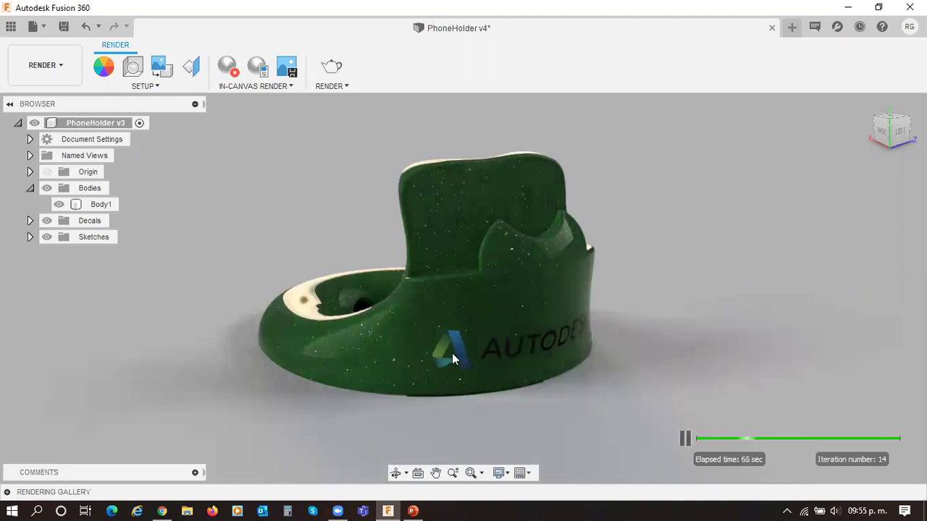
Step: Select the Autodesk decal and the holder body in turn, ending with nothing selected
{"action": "left_click", "coordinate": [502, 350]}
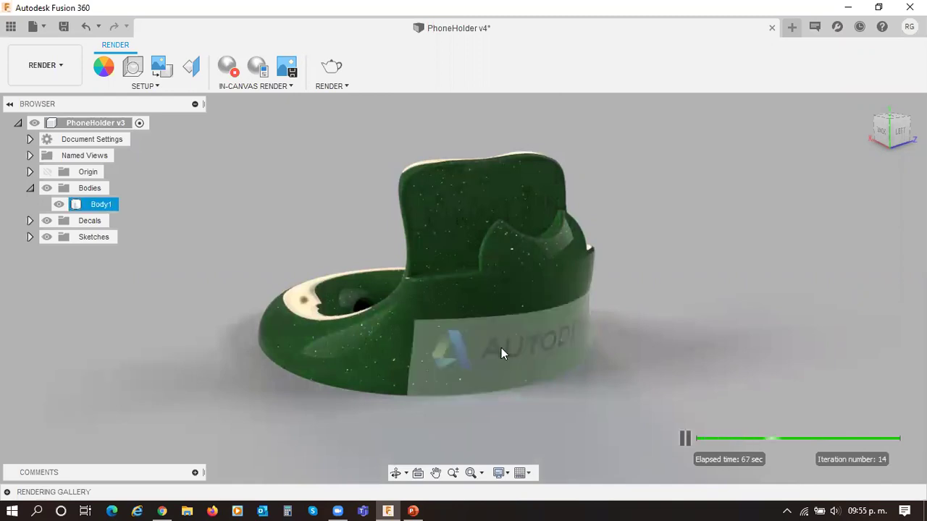
{"action": "left_click", "coordinate": [748, 327]}
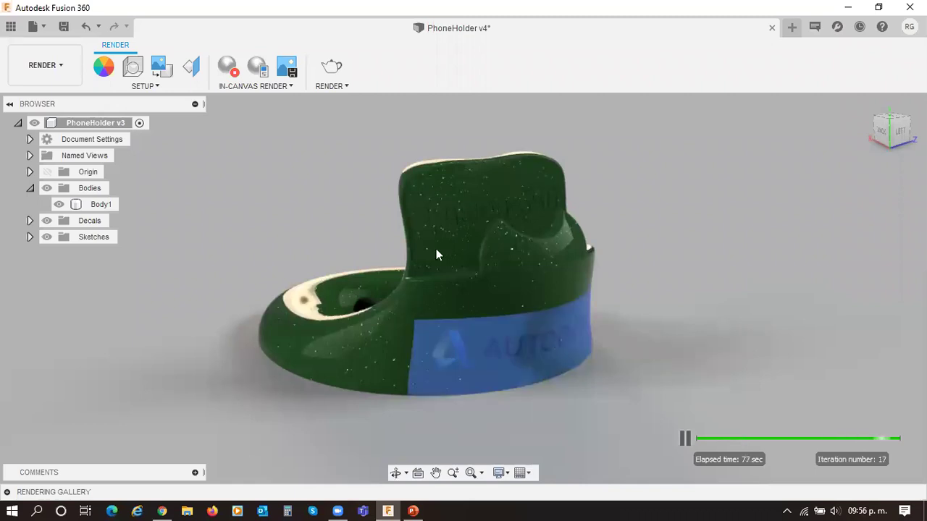
{"action": "left_click", "coordinate": [436, 224]}
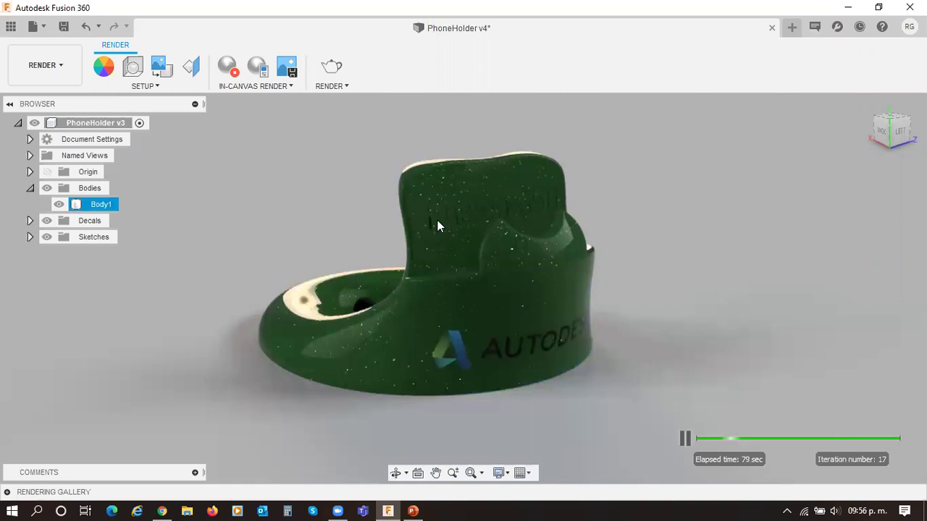
{"action": "left_click", "coordinate": [477, 350]}
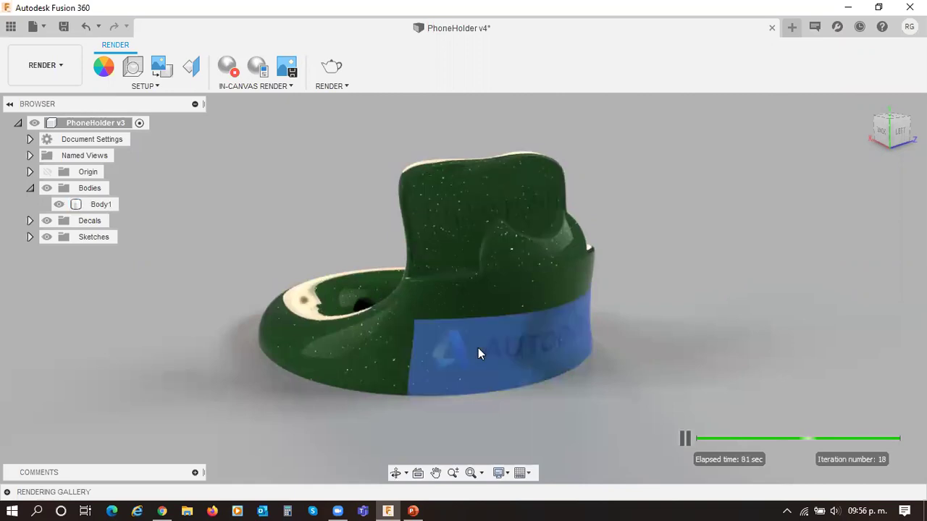
{"action": "left_click", "coordinate": [520, 348]}
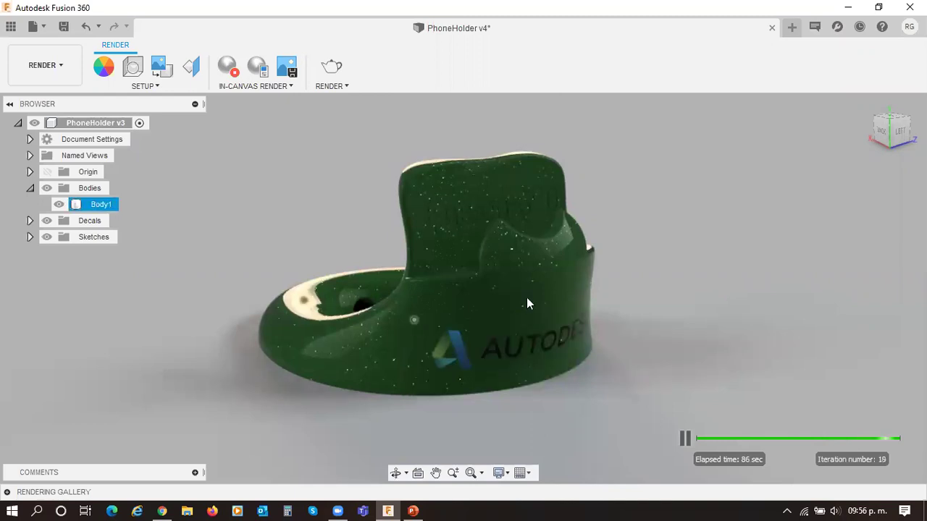
{"action": "left_click", "coordinate": [733, 265]}
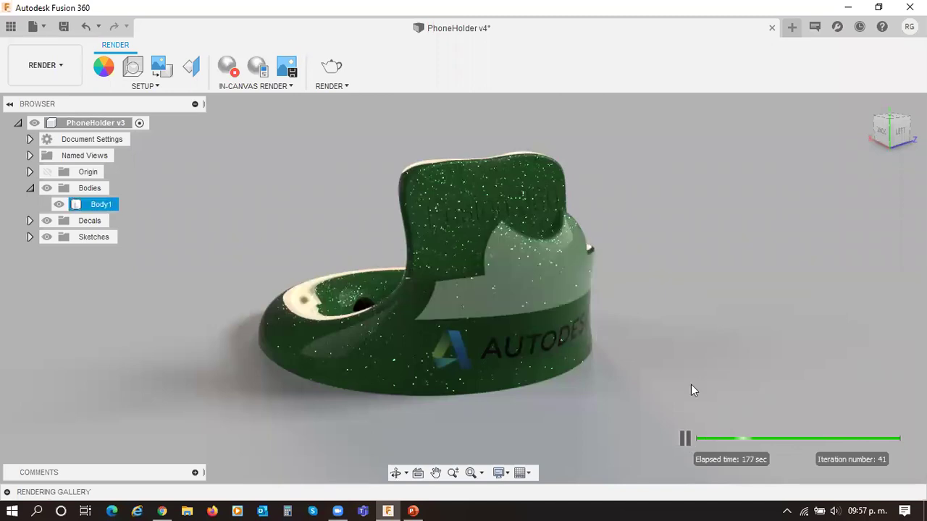
Step: Capture an image at the current window size, then cancel the save dialog without saving
{"action": "left_click", "coordinate": [593, 227]}
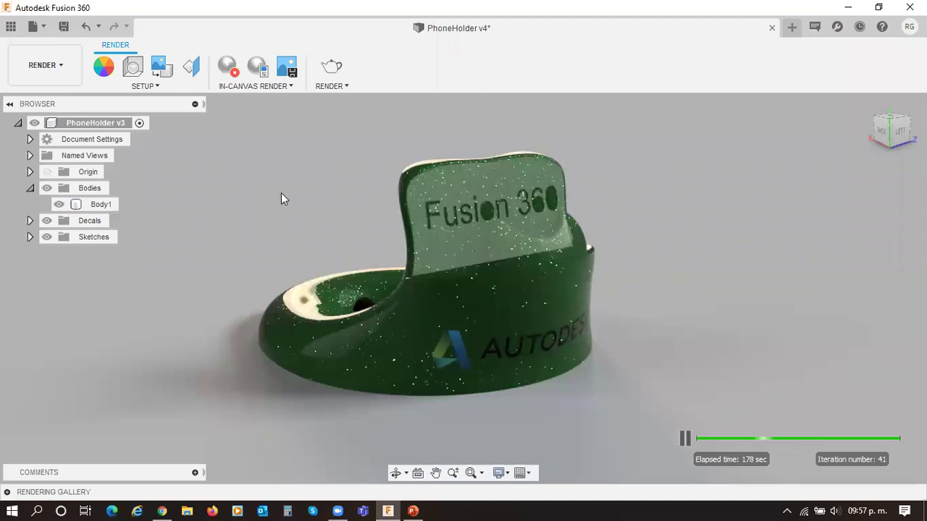
{"action": "left_click", "coordinate": [288, 70]}
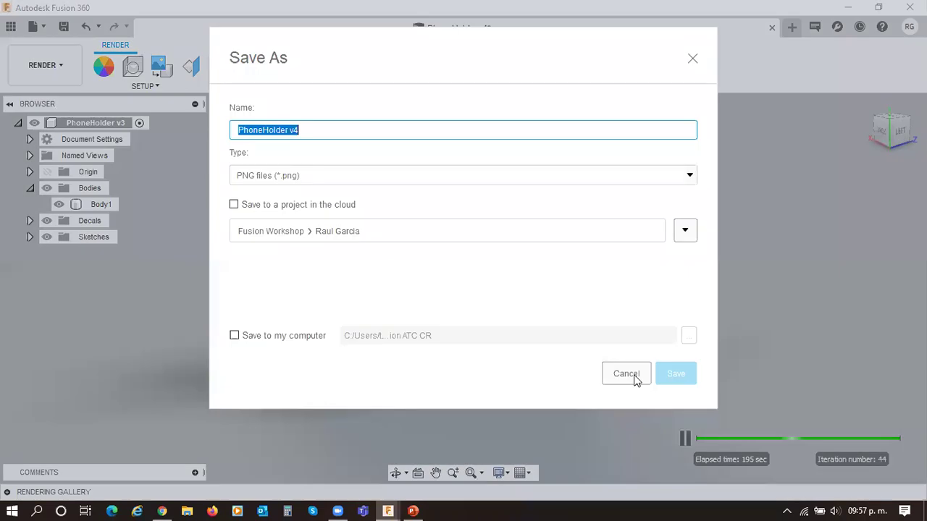
{"action": "left_click", "coordinate": [354, 112]}
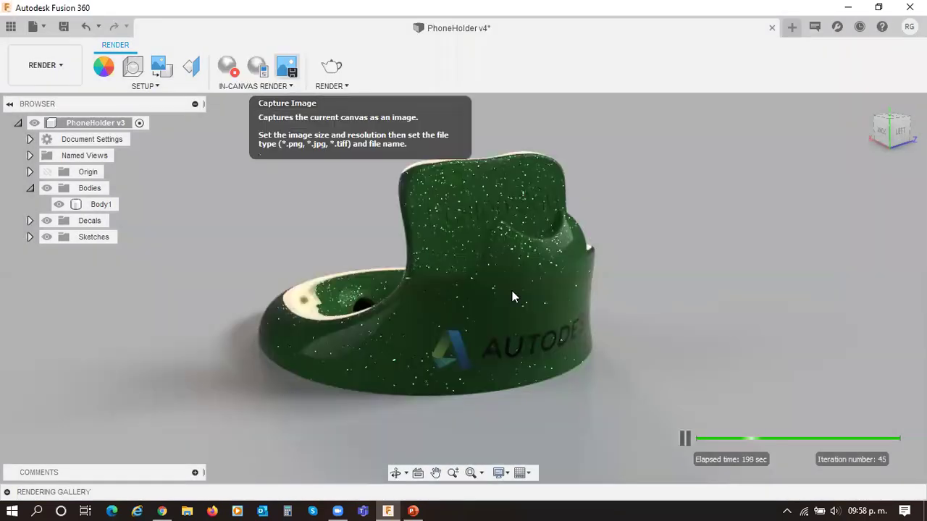
{"action": "left_click", "coordinate": [479, 271]}
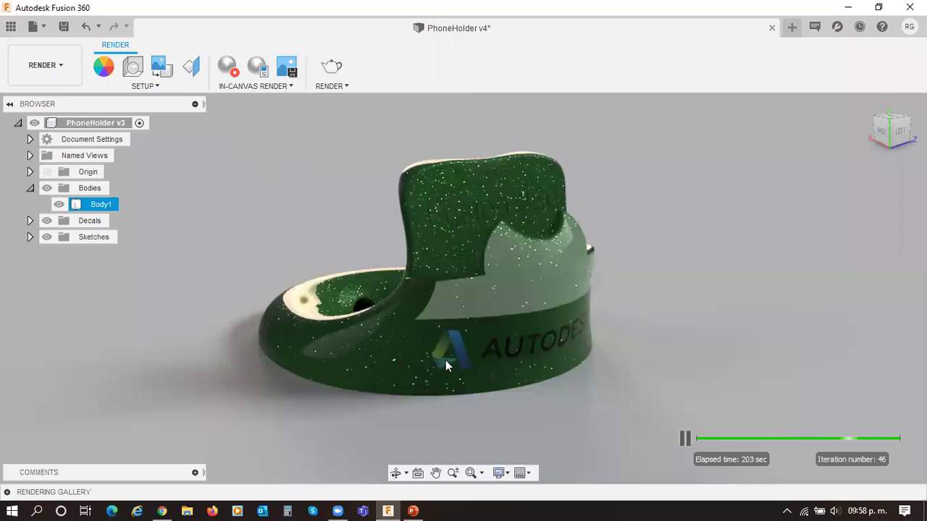
Step: Reopen Capture Image options, set to Current Document Window Size at 72 pixels/inch
{"action": "left_click", "coordinate": [664, 437]}
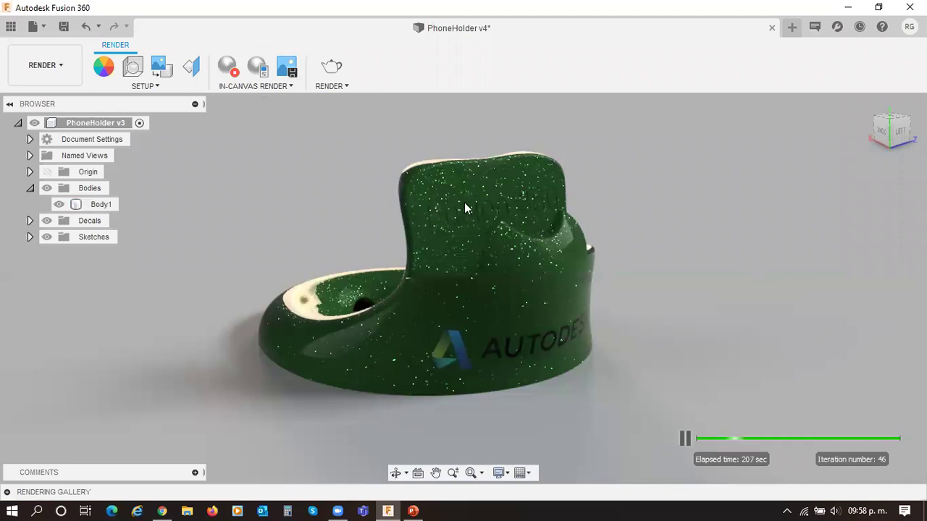
{"action": "left_click", "coordinate": [430, 202]}
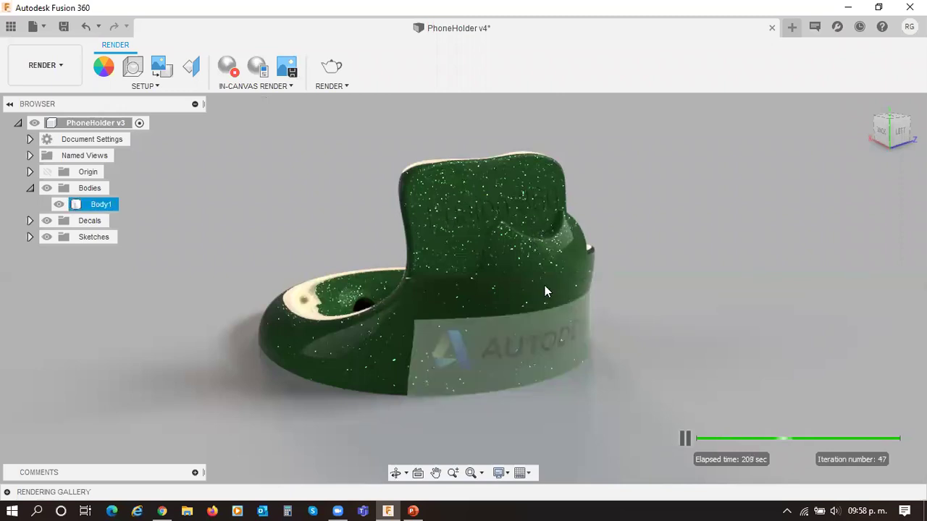
{"action": "left_click", "coordinate": [659, 300]}
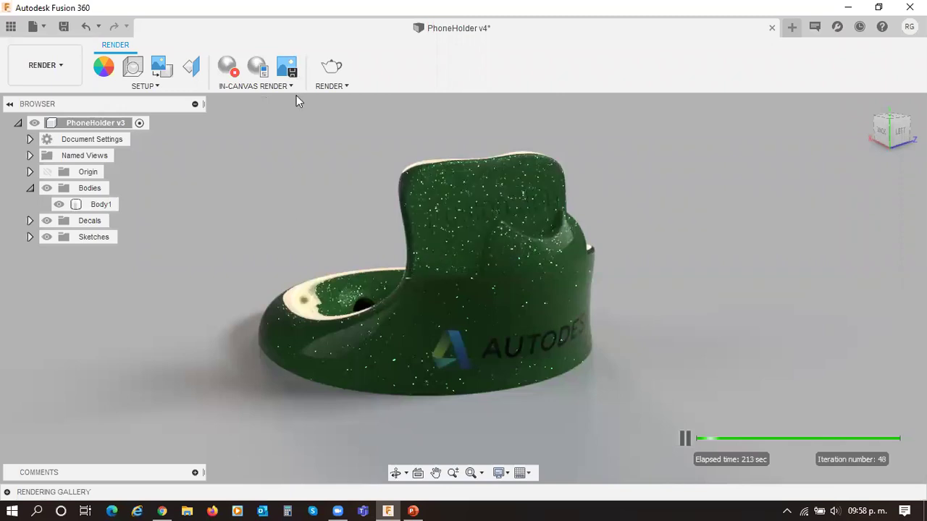
{"action": "left_click", "coordinate": [288, 68]}
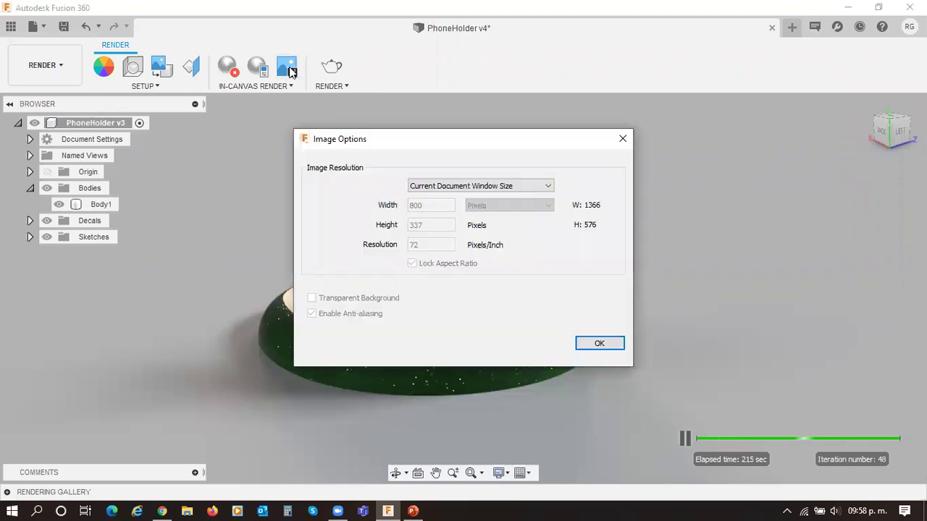
Step: Save the capture as PNG 'PhoneHolder v4' to the Fusion Workshop cloud project
{"action": "left_click", "coordinate": [600, 343]}
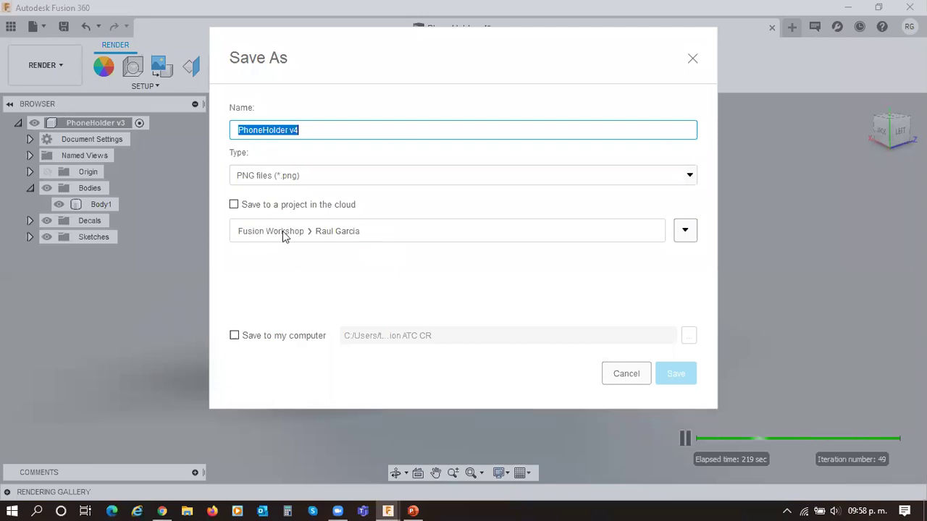
{"action": "left_click", "coordinate": [234, 205]}
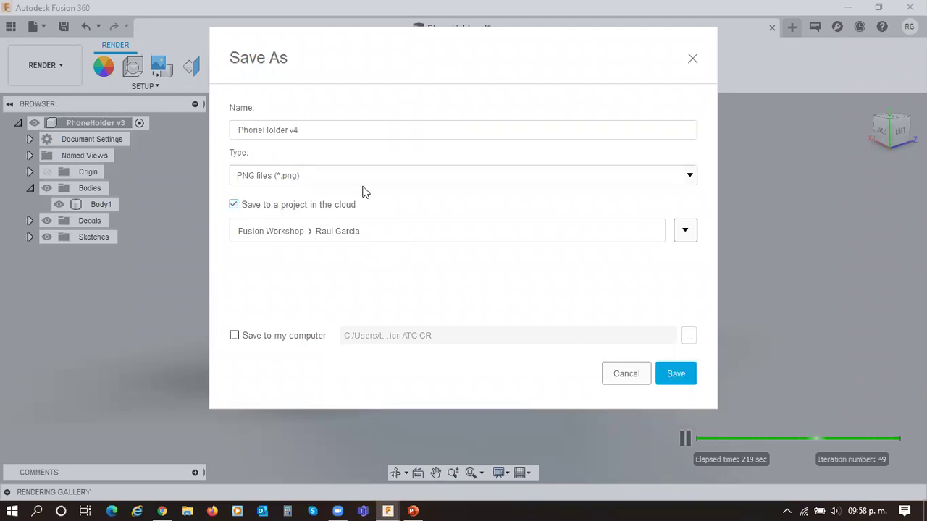
{"action": "left_click", "coordinate": [234, 204]}
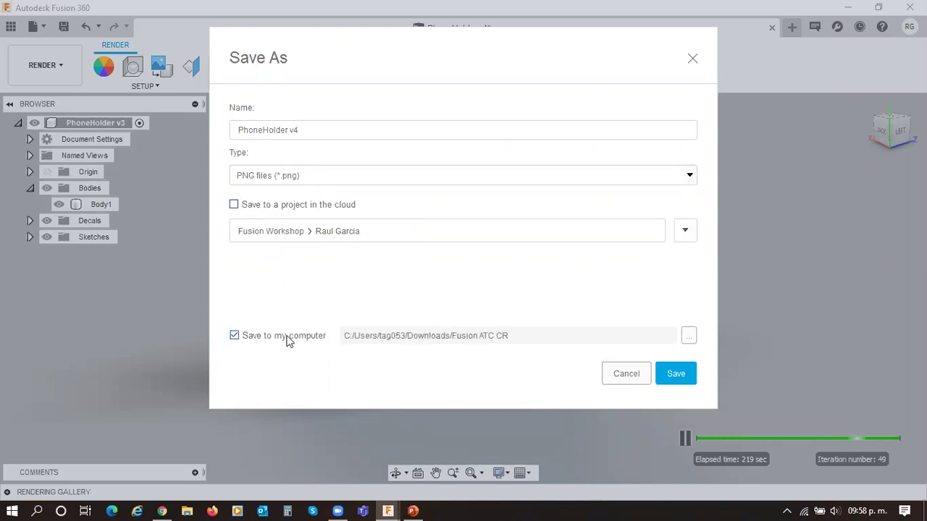
{"action": "left_click", "coordinate": [234, 204]}
{"action": "left_click", "coordinate": [684, 375]}
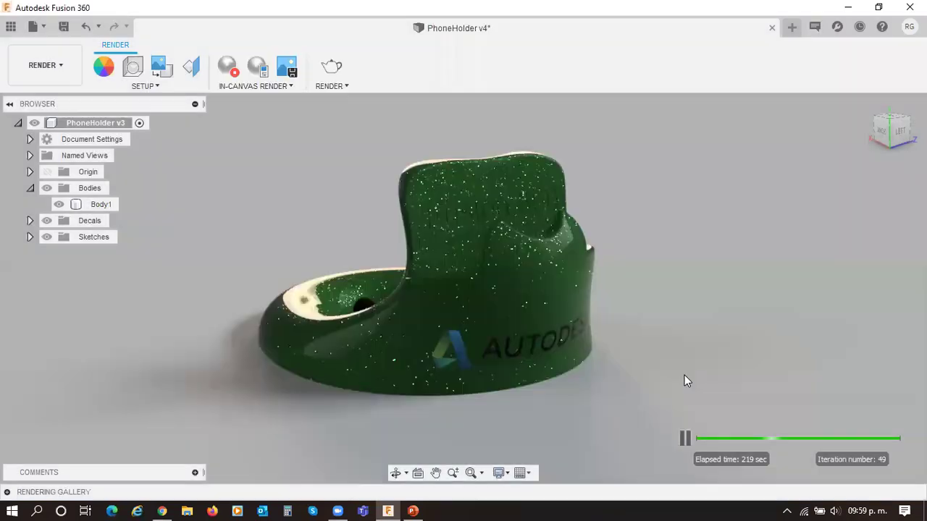
Step: In Fusion Team, view a member folder of Fusion Workshop as thumbnails, then return to the project root
{"action": "left_click", "coordinate": [515, 336]}
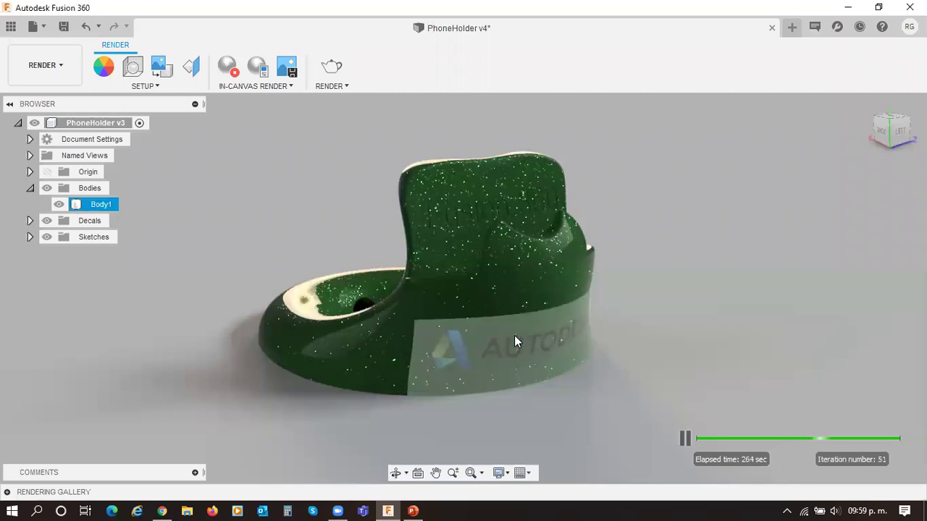
{"action": "left_click", "coordinate": [160, 505]}
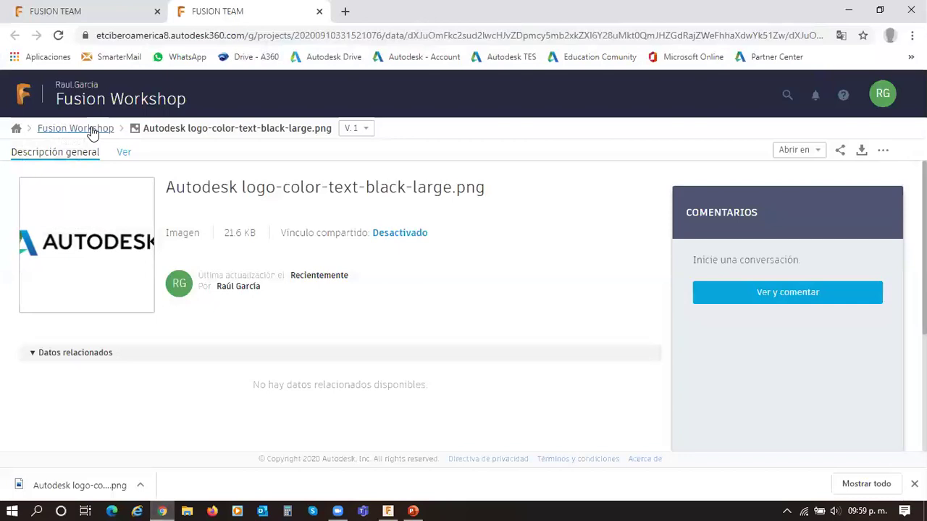
{"action": "left_click", "coordinate": [90, 130]}
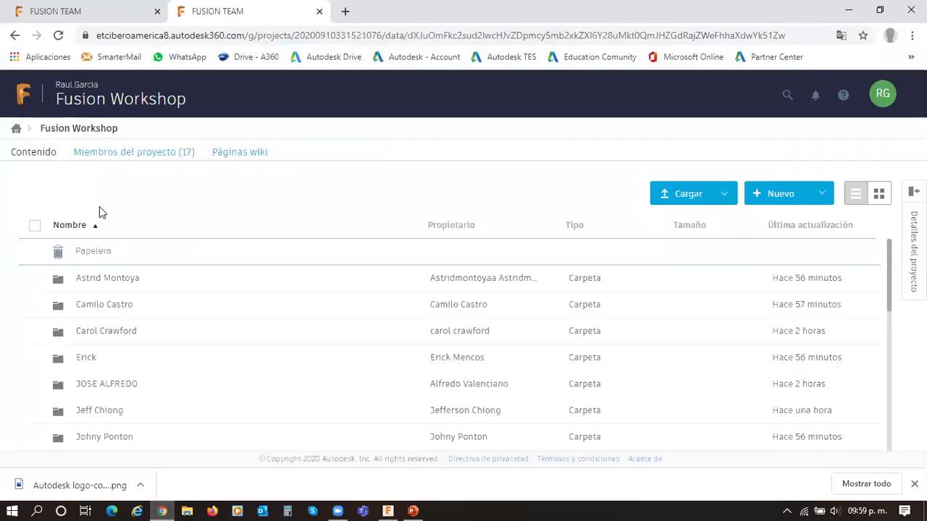
{"action": "left_click", "coordinate": [127, 282]}
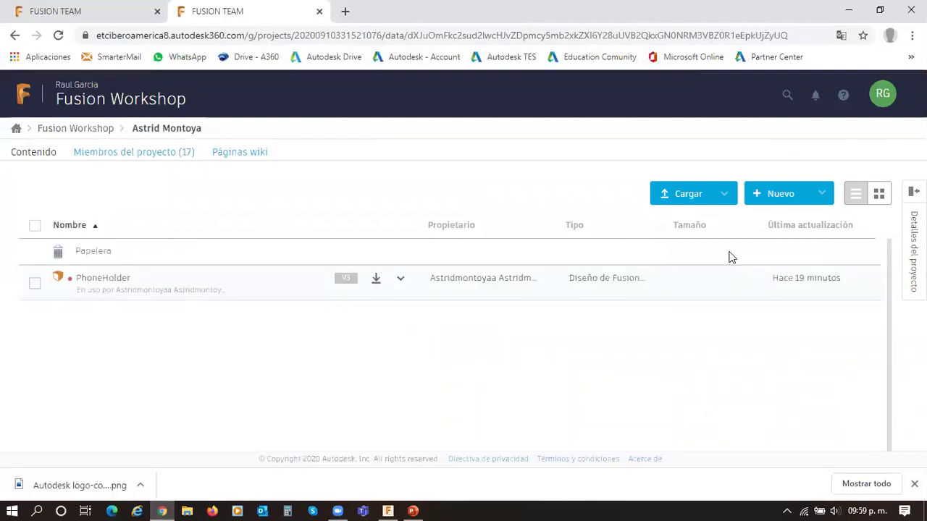
{"action": "left_click", "coordinate": [878, 194]}
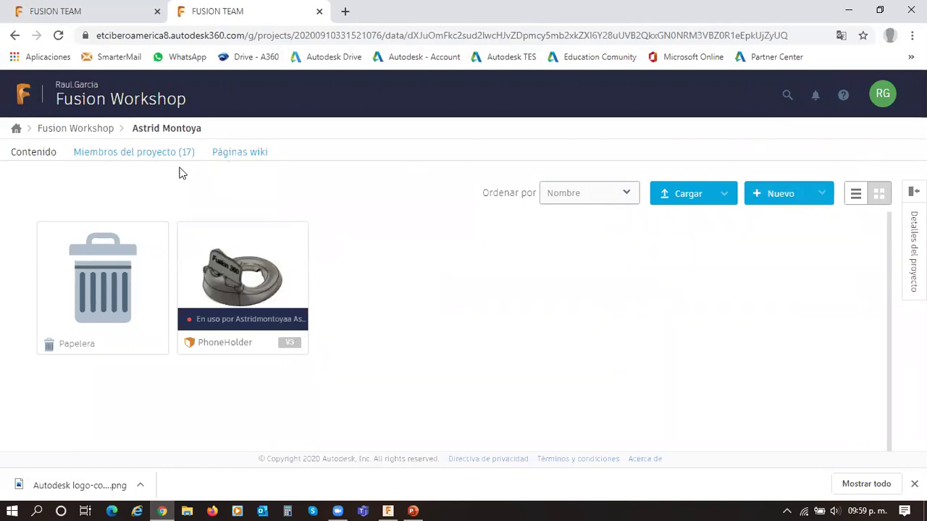
{"action": "left_click", "coordinate": [56, 130]}
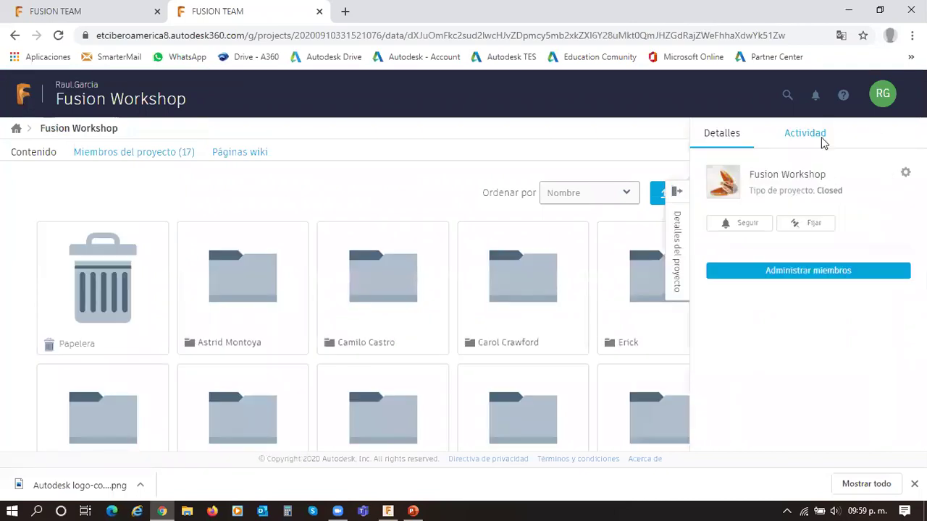
Step: Scroll through the project's Actividad feed, then close the details panel and the extra browser tab
{"action": "left_click", "coordinate": [803, 138]}
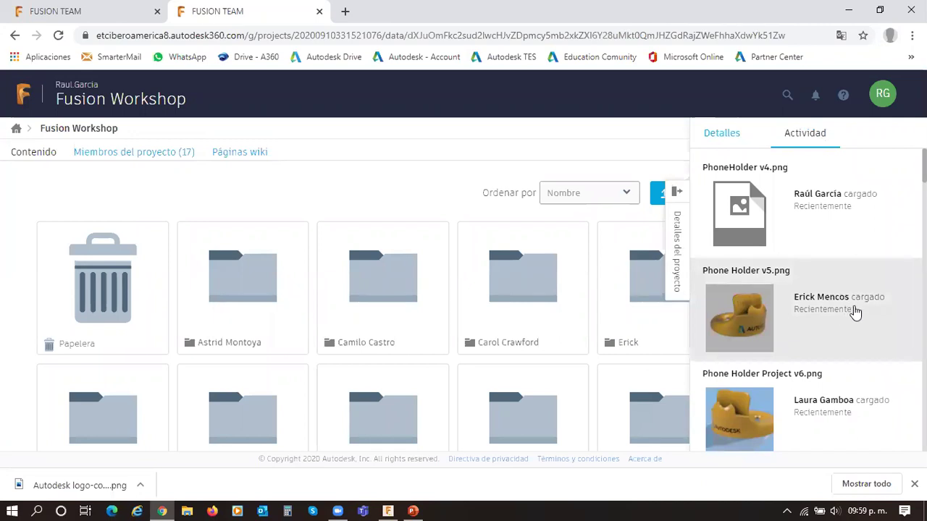
{"action": "scroll", "coordinate": [863, 315], "scroll_direction": "down", "scroll_amount": 1}
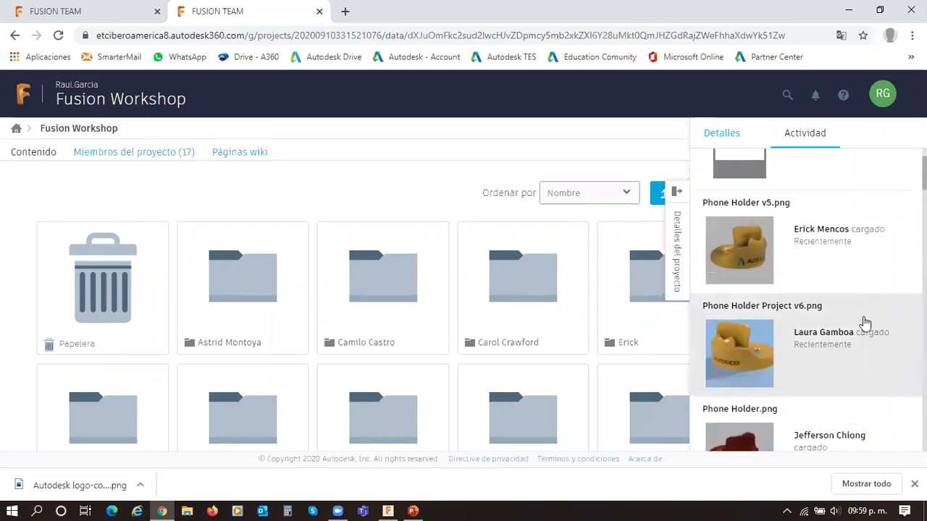
{"action": "scroll", "coordinate": [865, 321], "scroll_direction": "down", "scroll_amount": 3}
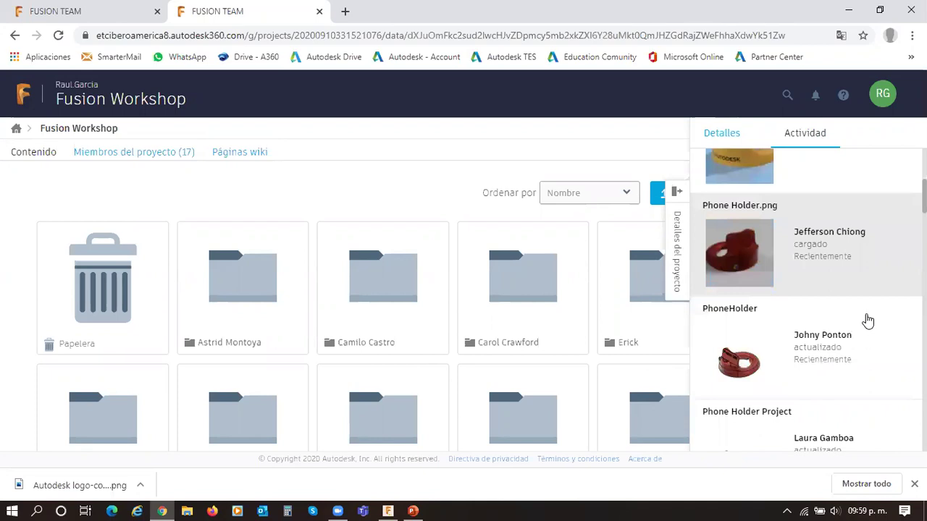
{"action": "scroll", "coordinate": [867, 320], "scroll_direction": "down", "scroll_amount": 1}
{"action": "scroll", "coordinate": [861, 305], "scroll_direction": "down", "scroll_amount": 1}
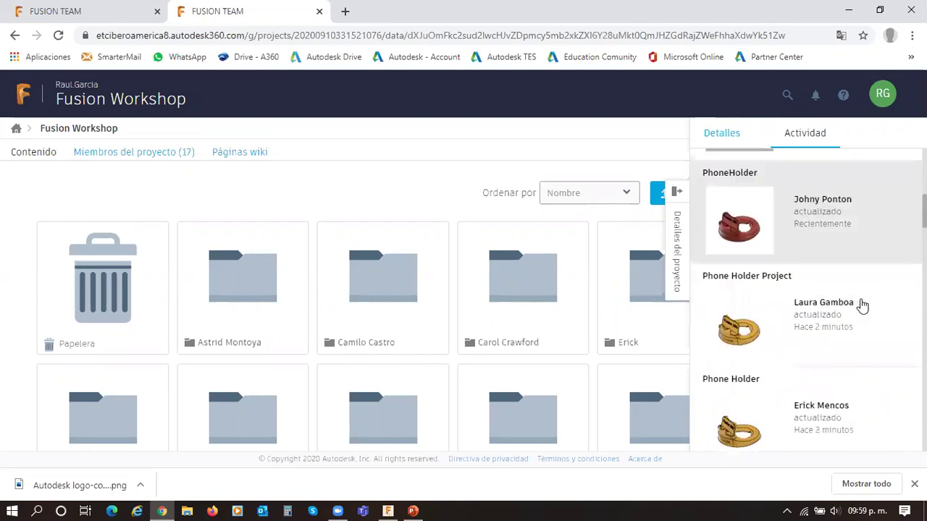
{"action": "scroll", "coordinate": [860, 302], "scroll_direction": "down", "scroll_amount": 1}
{"action": "scroll", "coordinate": [859, 299], "scroll_direction": "down", "scroll_amount": 1}
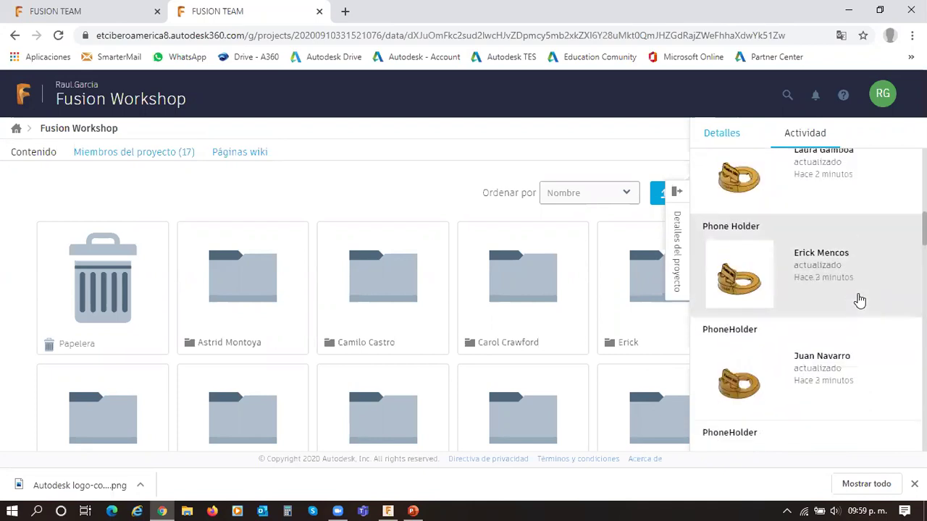
{"action": "scroll", "coordinate": [859, 300], "scroll_direction": "down", "scroll_amount": 1}
{"action": "scroll", "coordinate": [859, 300], "scroll_direction": "down", "scroll_amount": 1}
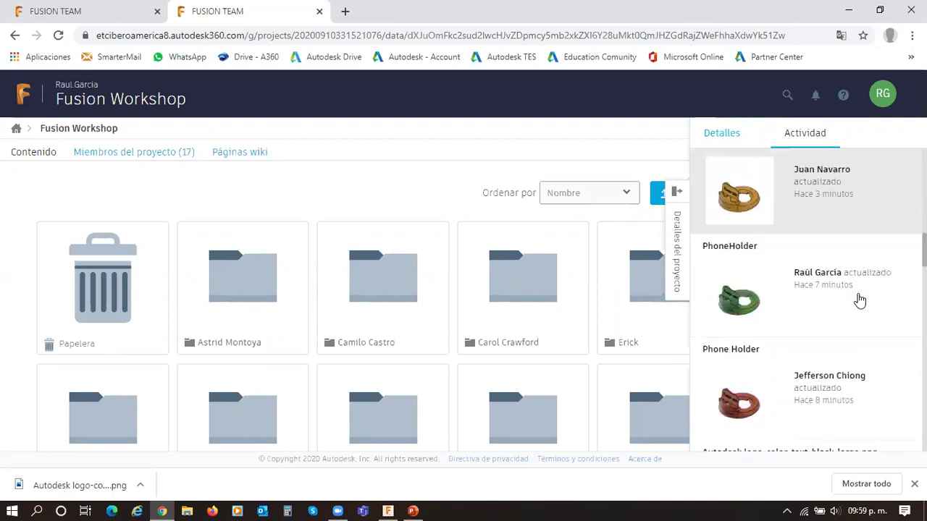
{"action": "scroll", "coordinate": [859, 300], "scroll_direction": "down", "scroll_amount": 1}
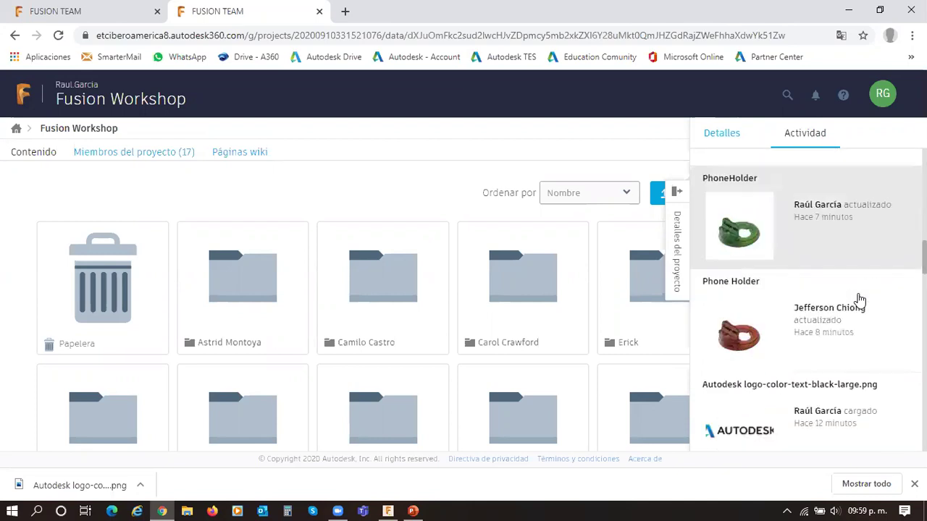
{"action": "scroll", "coordinate": [859, 300], "scroll_direction": "down", "scroll_amount": 1}
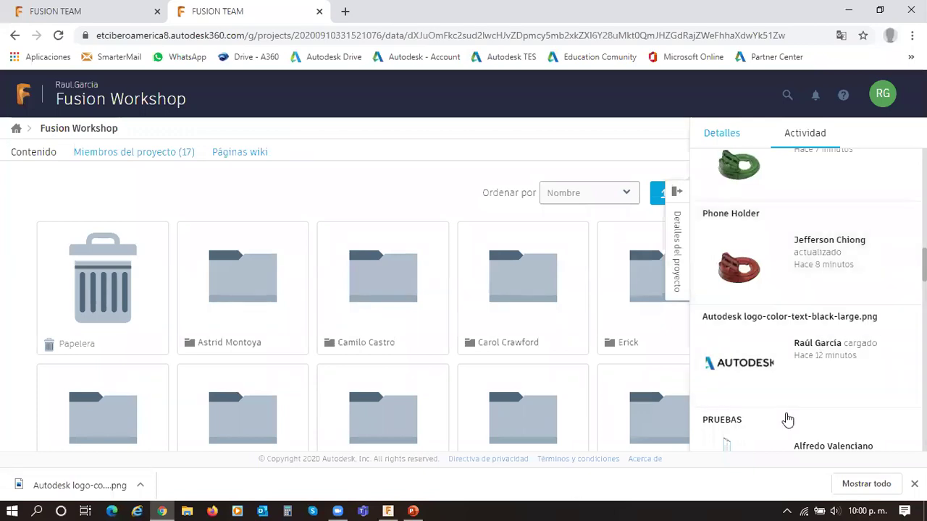
{"action": "left_click", "coordinate": [673, 234]}
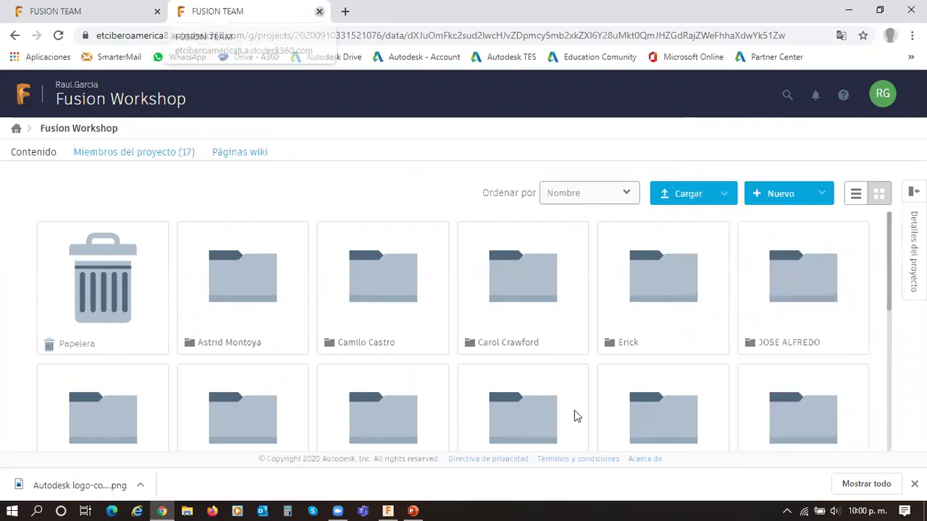
{"action": "key", "text": "ctrl+w"}
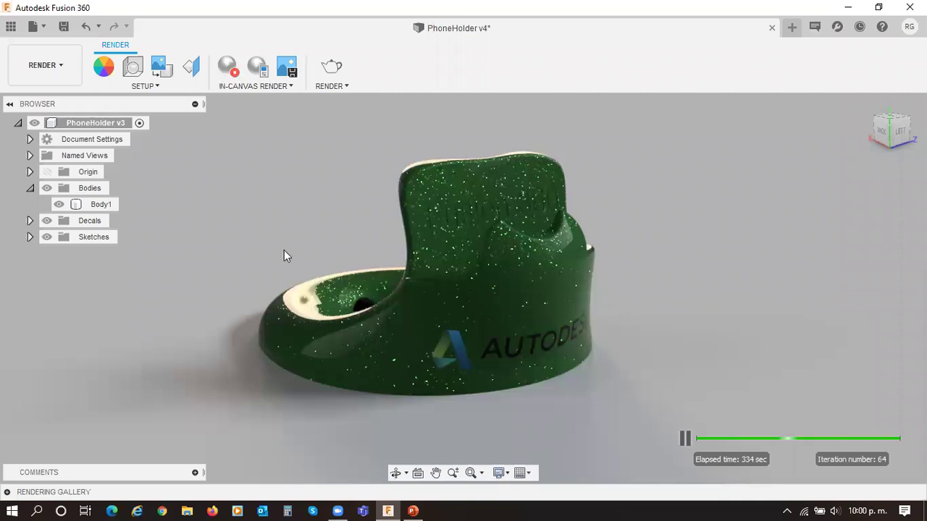
Step: Stop the in-canvas render and save the design as a new version described 'User Saved'
{"action": "left_click", "coordinate": [227, 66]}
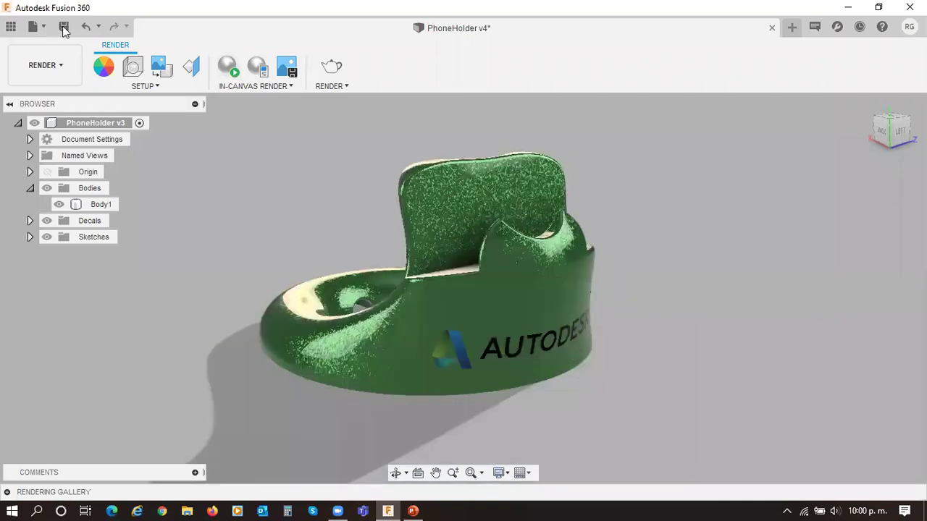
{"action": "left_click", "coordinate": [64, 29]}
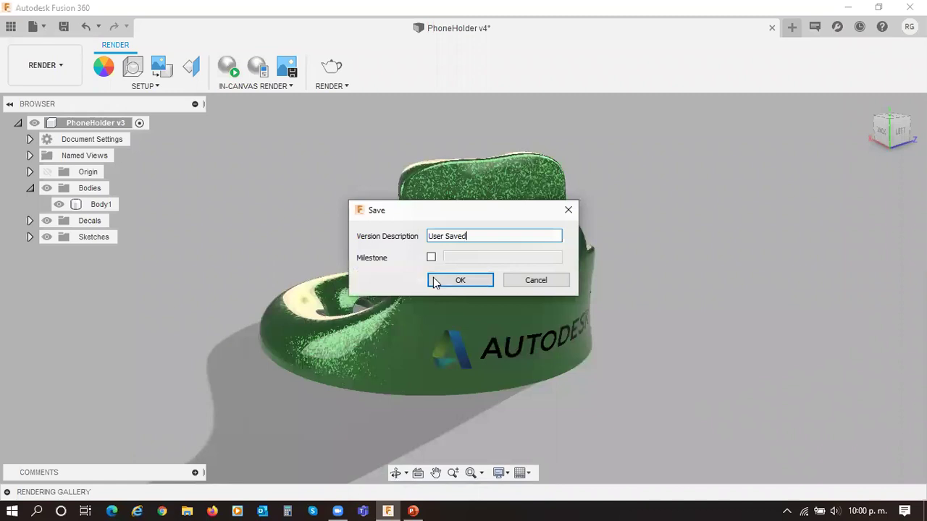
{"action": "left_click", "coordinate": [432, 282]}
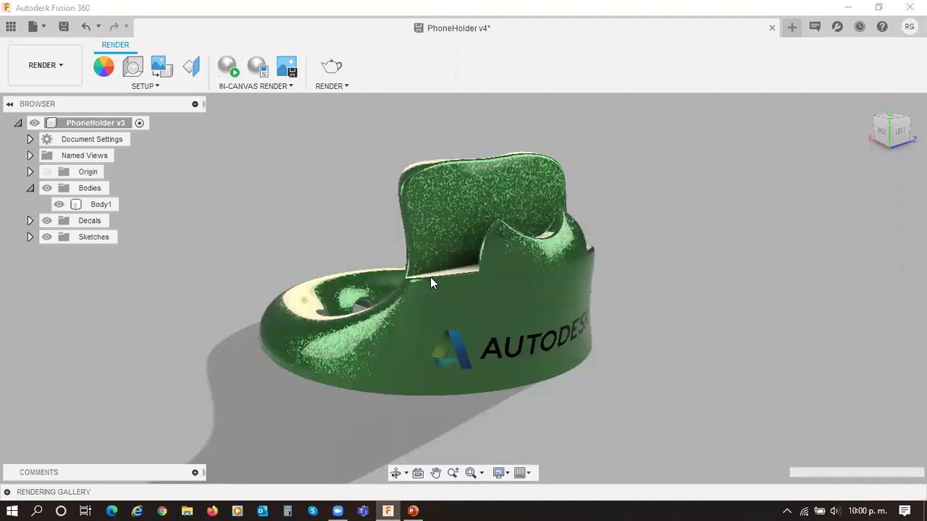
{"action": "left_click", "coordinate": [430, 278]}
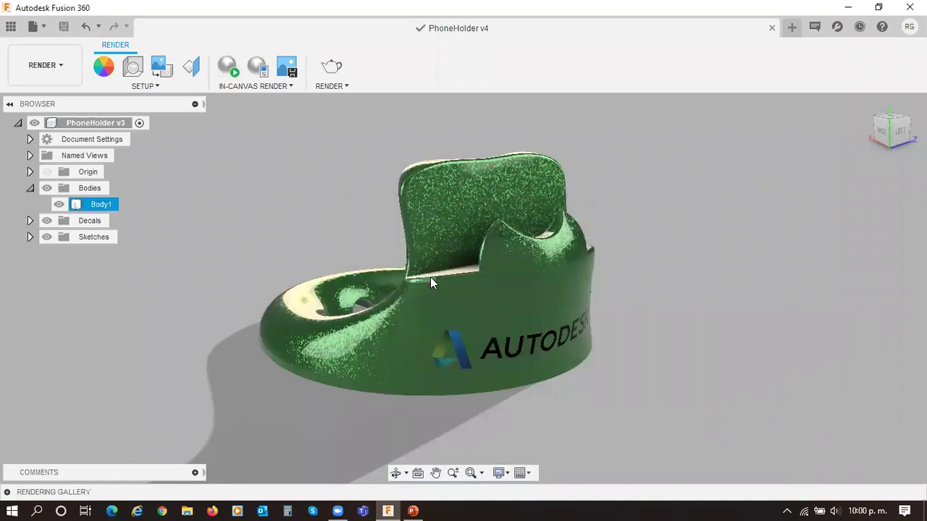
{"action": "left_click", "coordinate": [760, 316]}
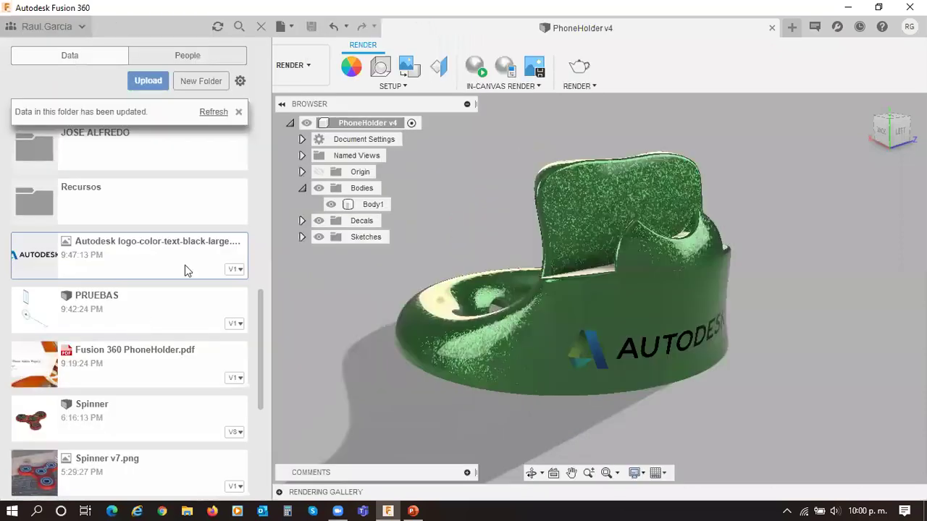
Step: Refresh the Fusion Workshop data list so the design appears as PhoneHolder v5
{"action": "scroll", "coordinate": [182, 326], "scroll_direction": "up", "scroll_amount": 5}
{"action": "scroll", "coordinate": [183, 322], "scroll_direction": "up", "scroll_amount": 1}
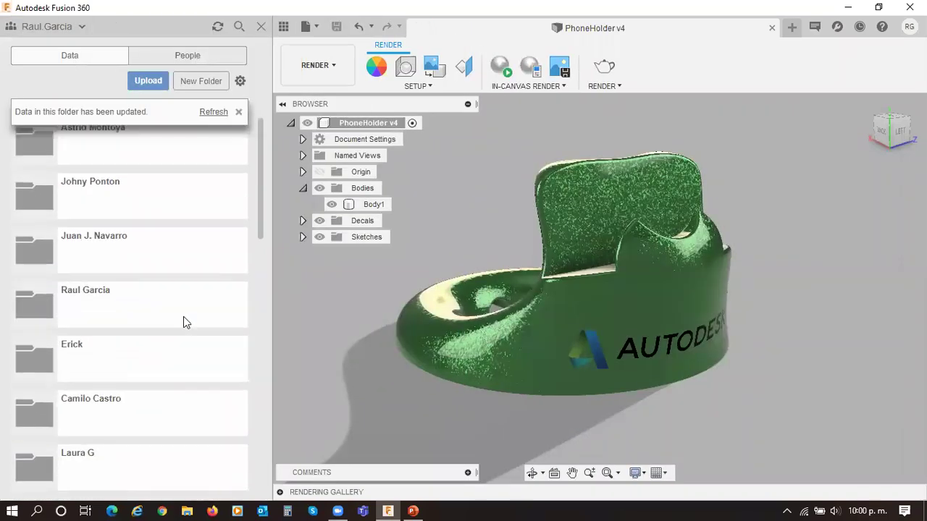
{"action": "left_click", "coordinate": [207, 114]}
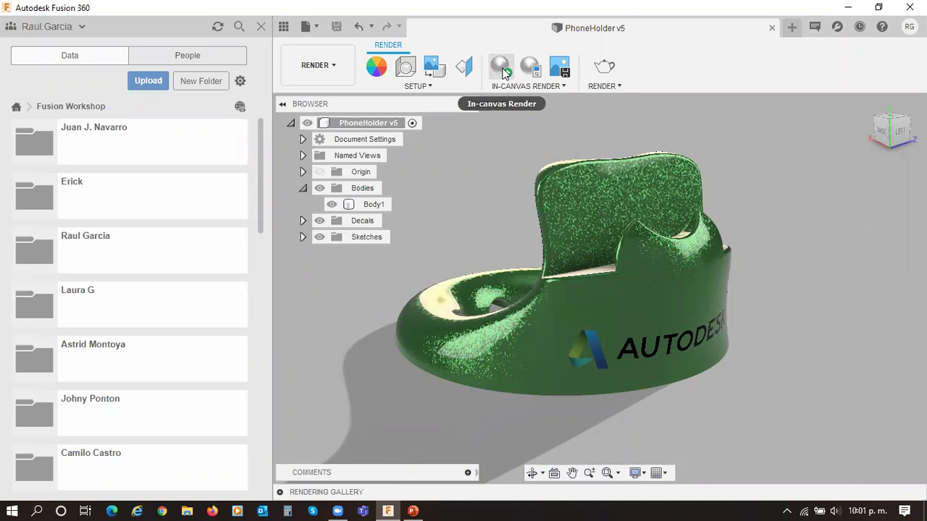
{"action": "left_click", "coordinate": [602, 309]}
{"action": "left_click", "coordinate": [754, 313]}
{"action": "left_click", "coordinate": [600, 224]}
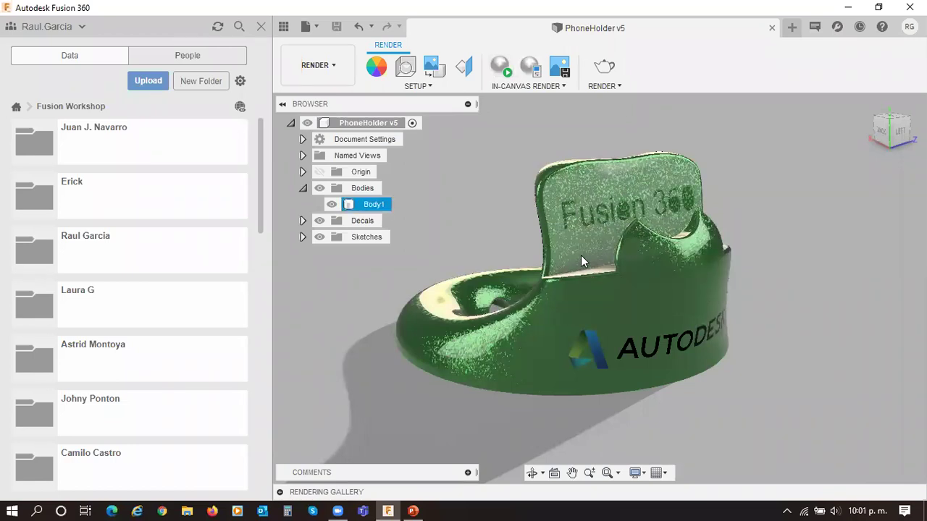
{"action": "key", "text": "Escape"}
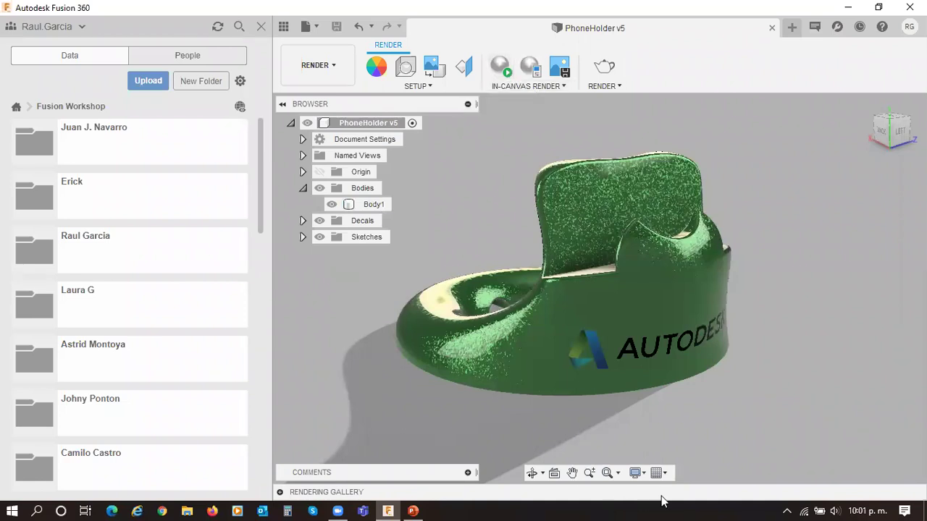
{"action": "left_click", "coordinate": [605, 87]}
{"action": "left_click", "coordinate": [607, 100]}
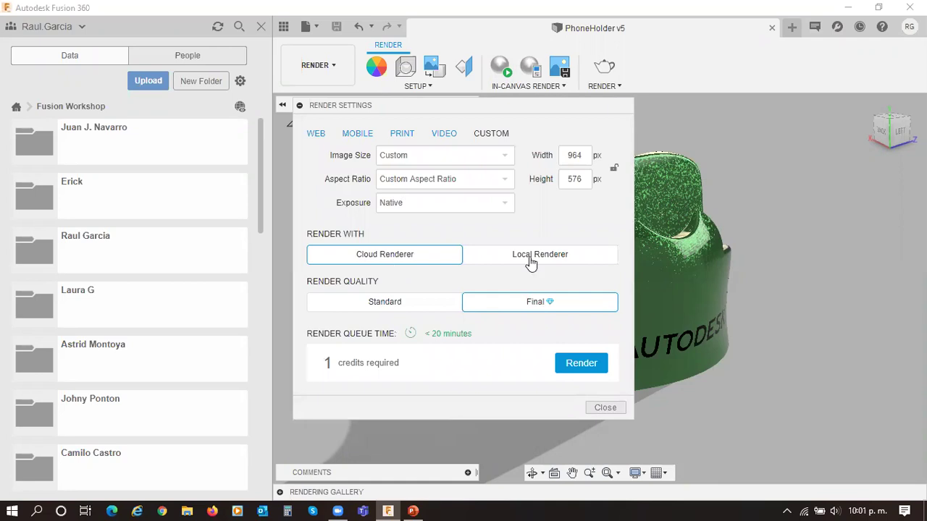
{"action": "left_click", "coordinate": [606, 409]}
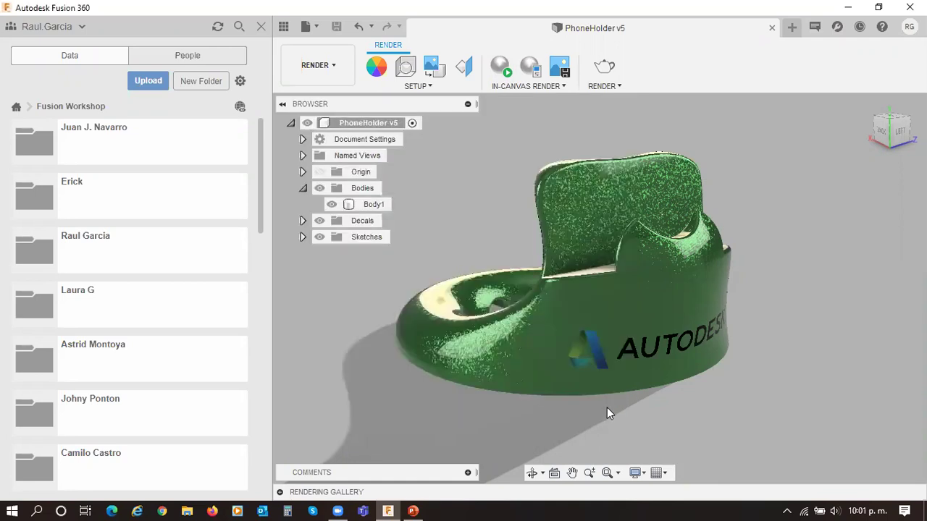